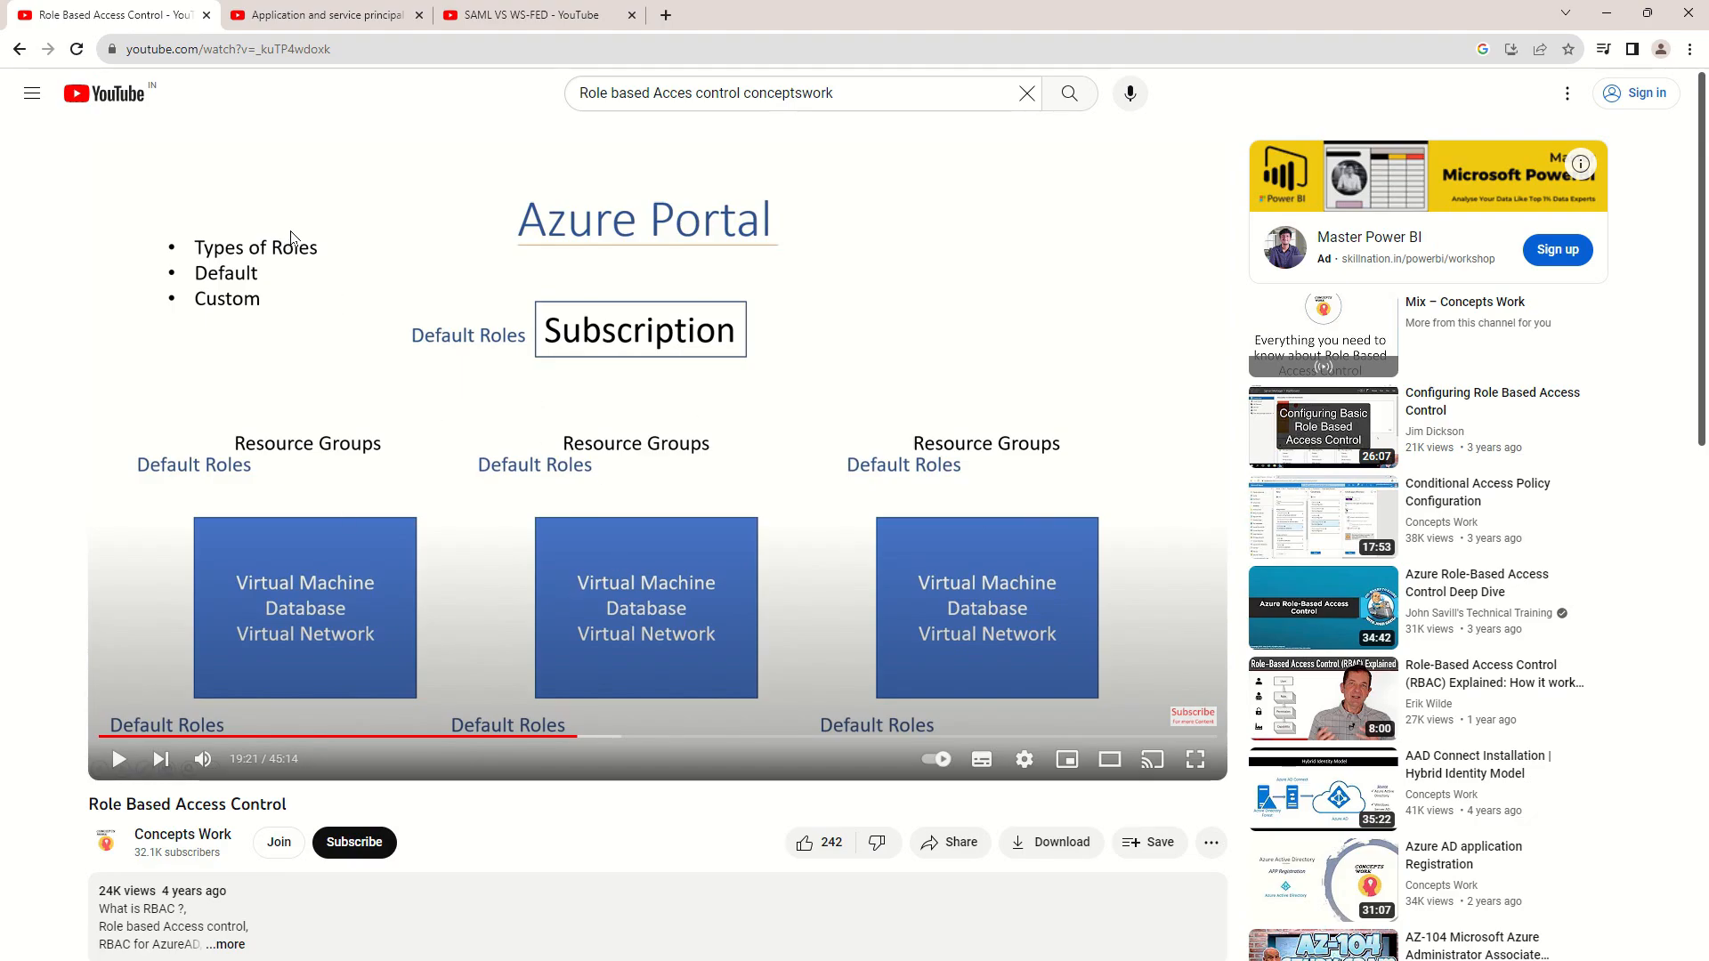
left_click(302, 24)
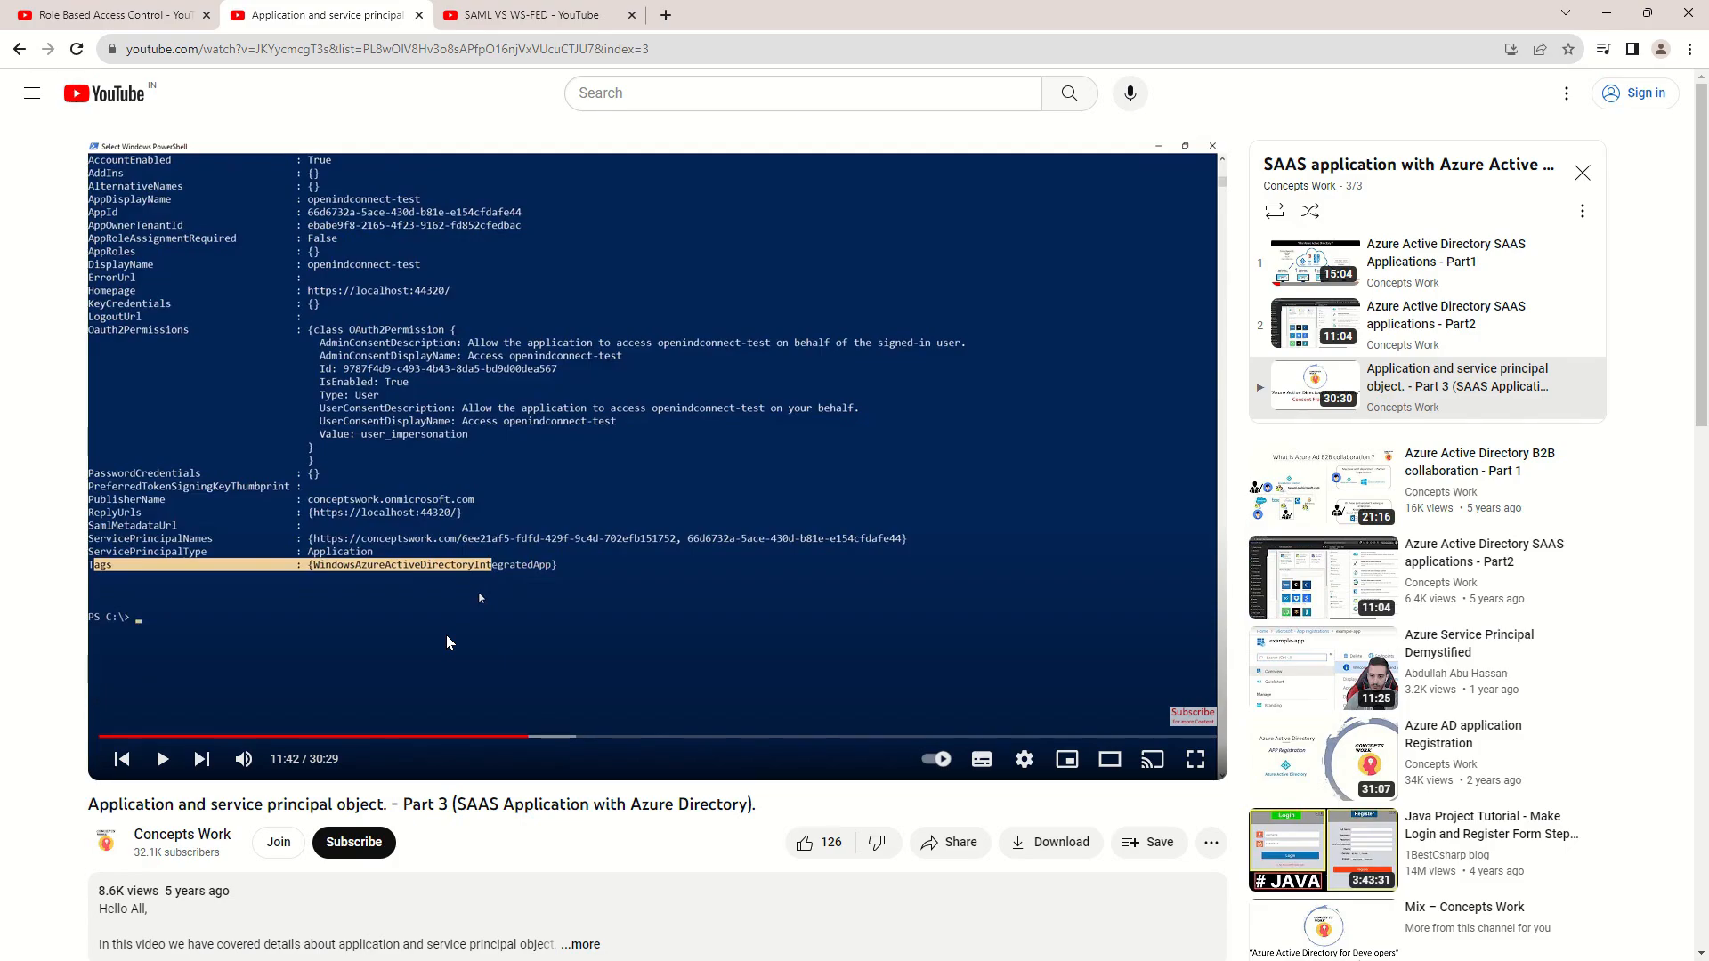
left_click(501, 18)
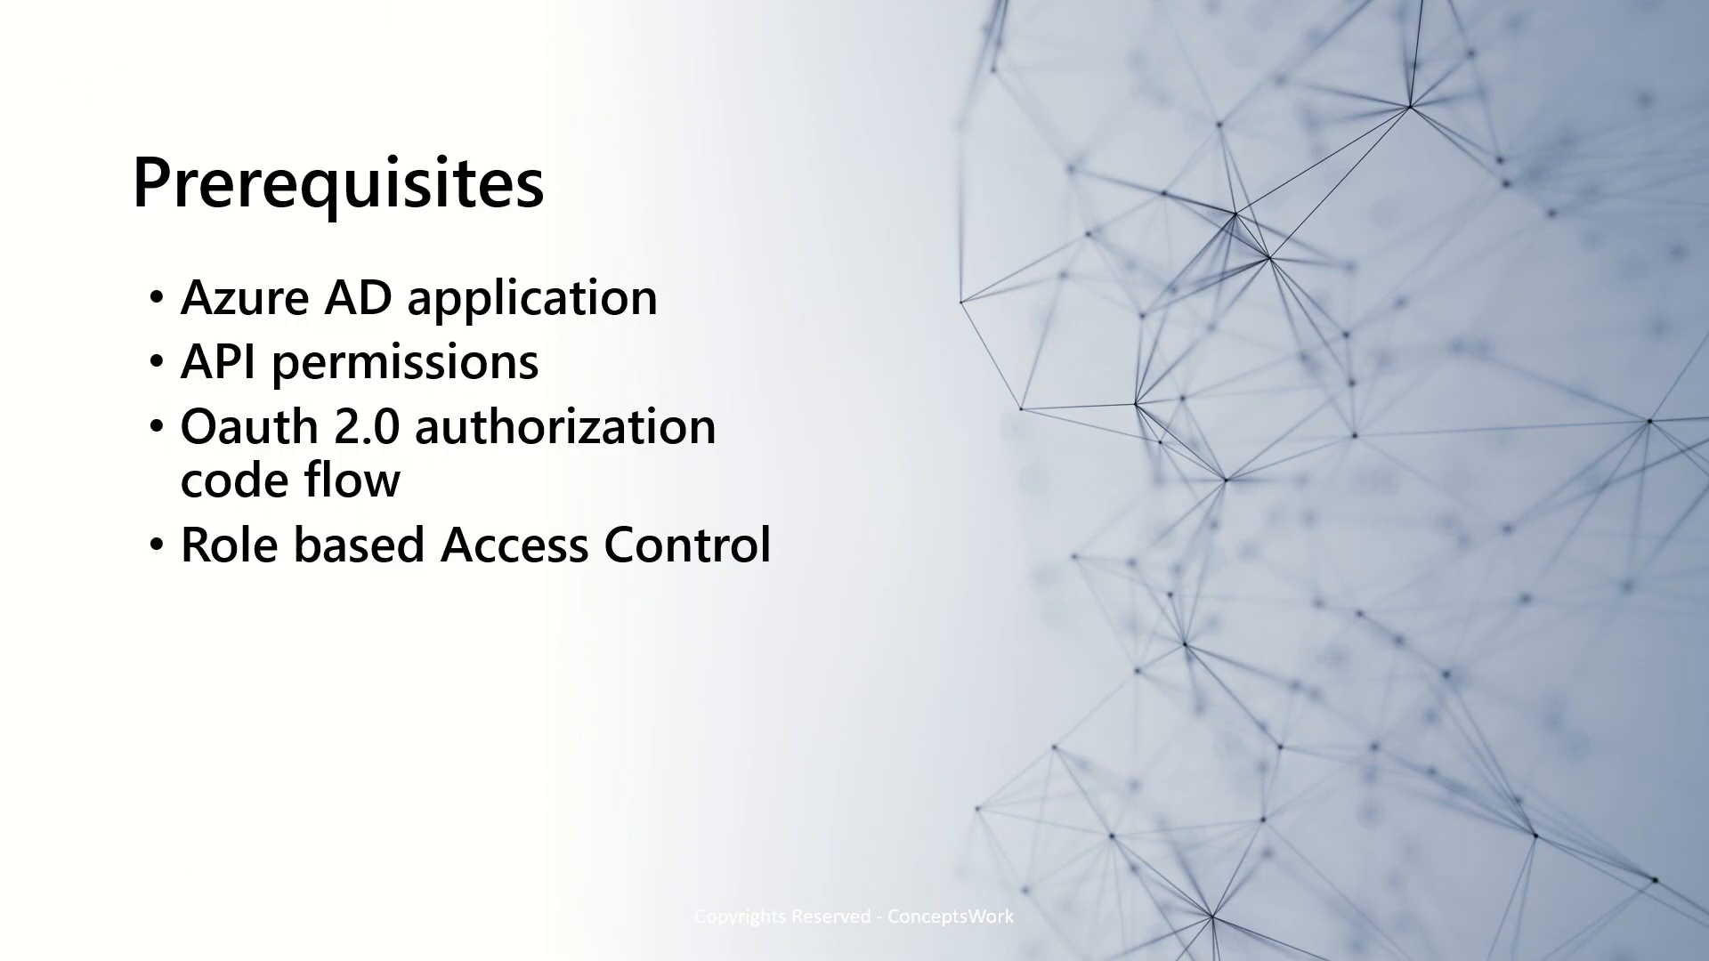
key("Right")
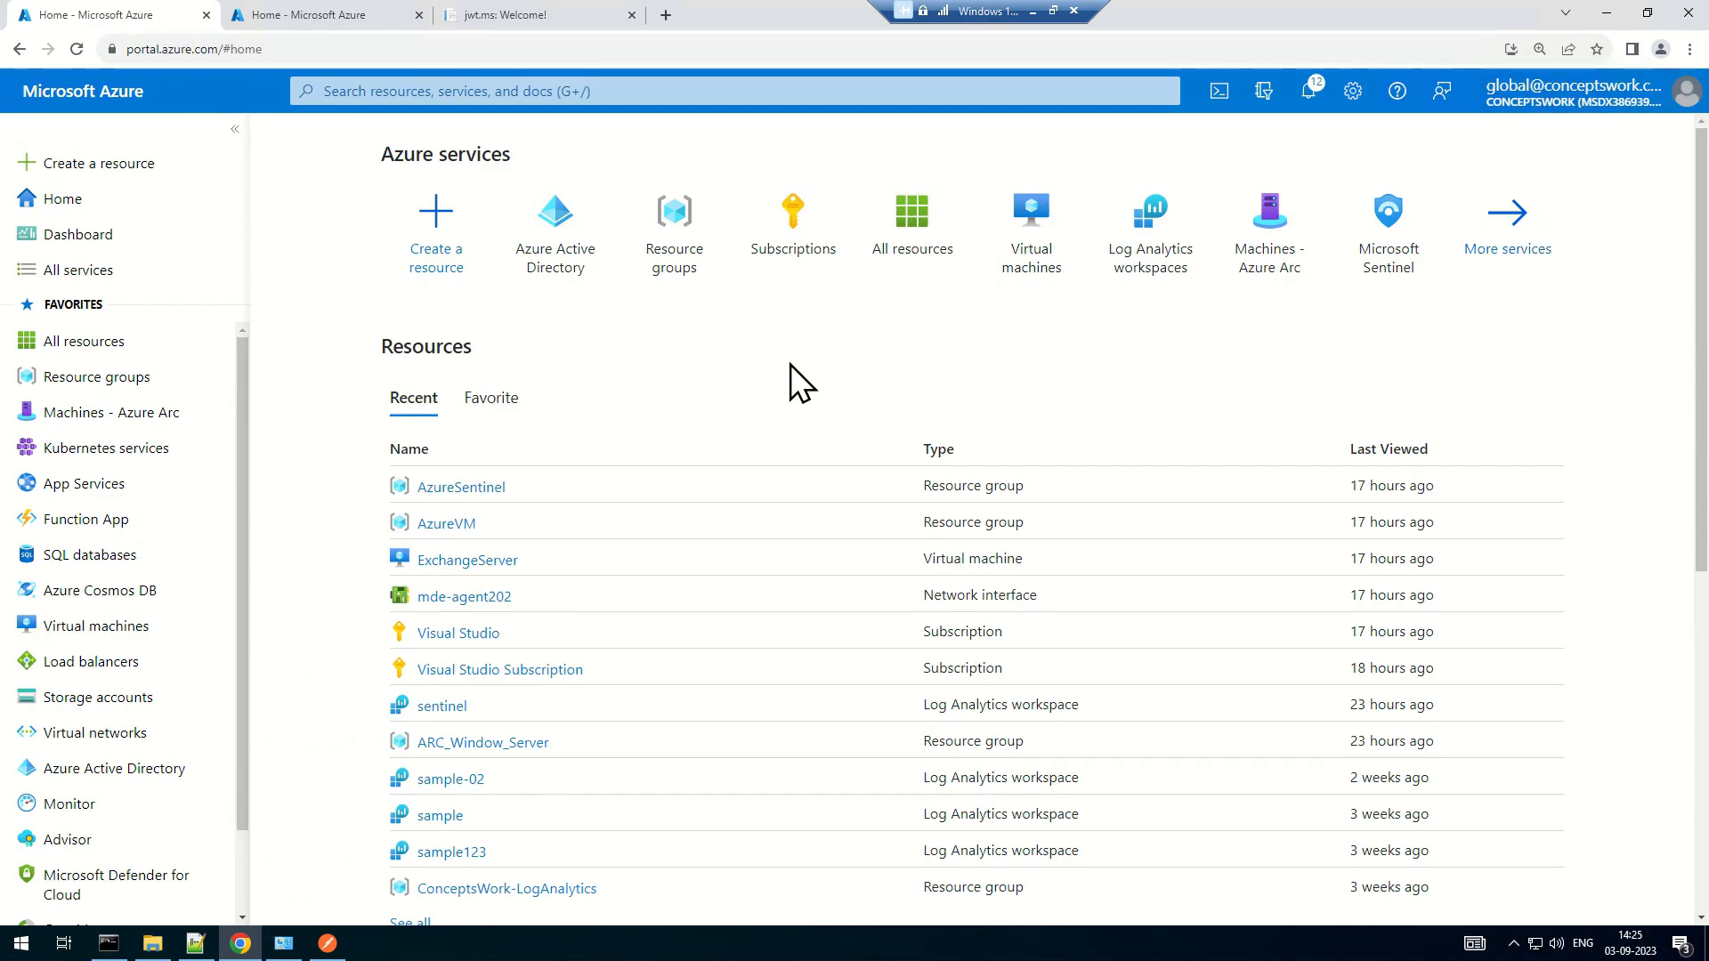
Open the subscriptions list and show all subscriptions, without limiting them to the global subscriptions filter
left_click(795, 233)
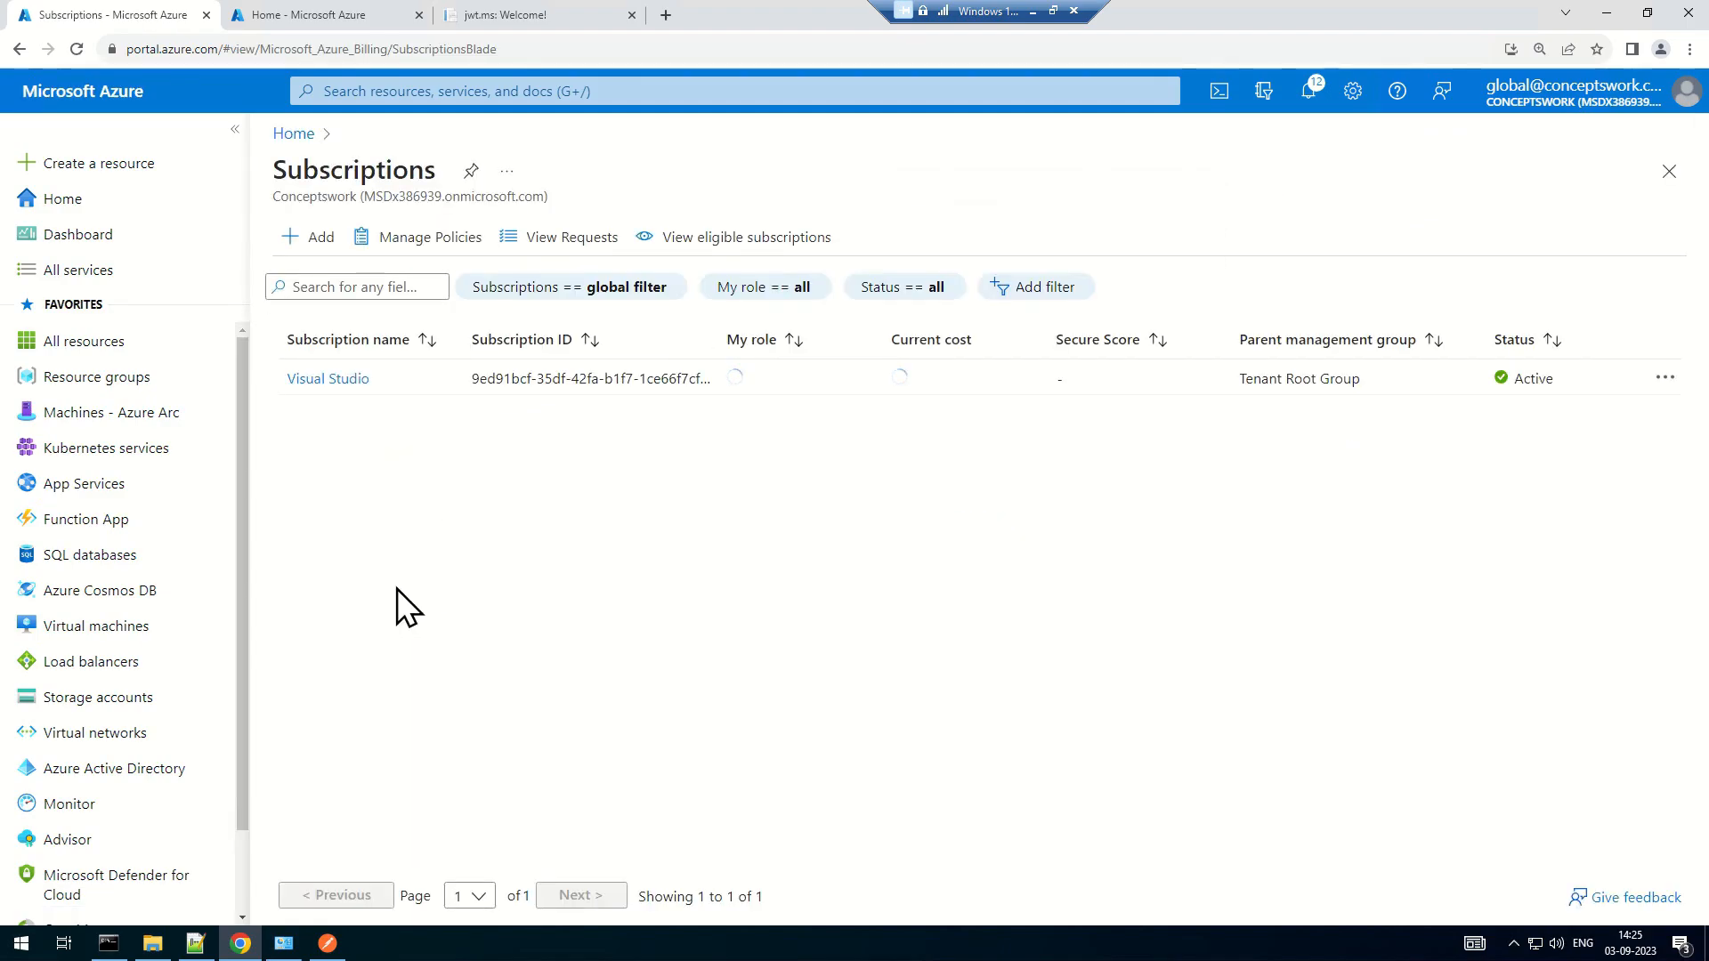
left_click(637, 290)
left_click(496, 458)
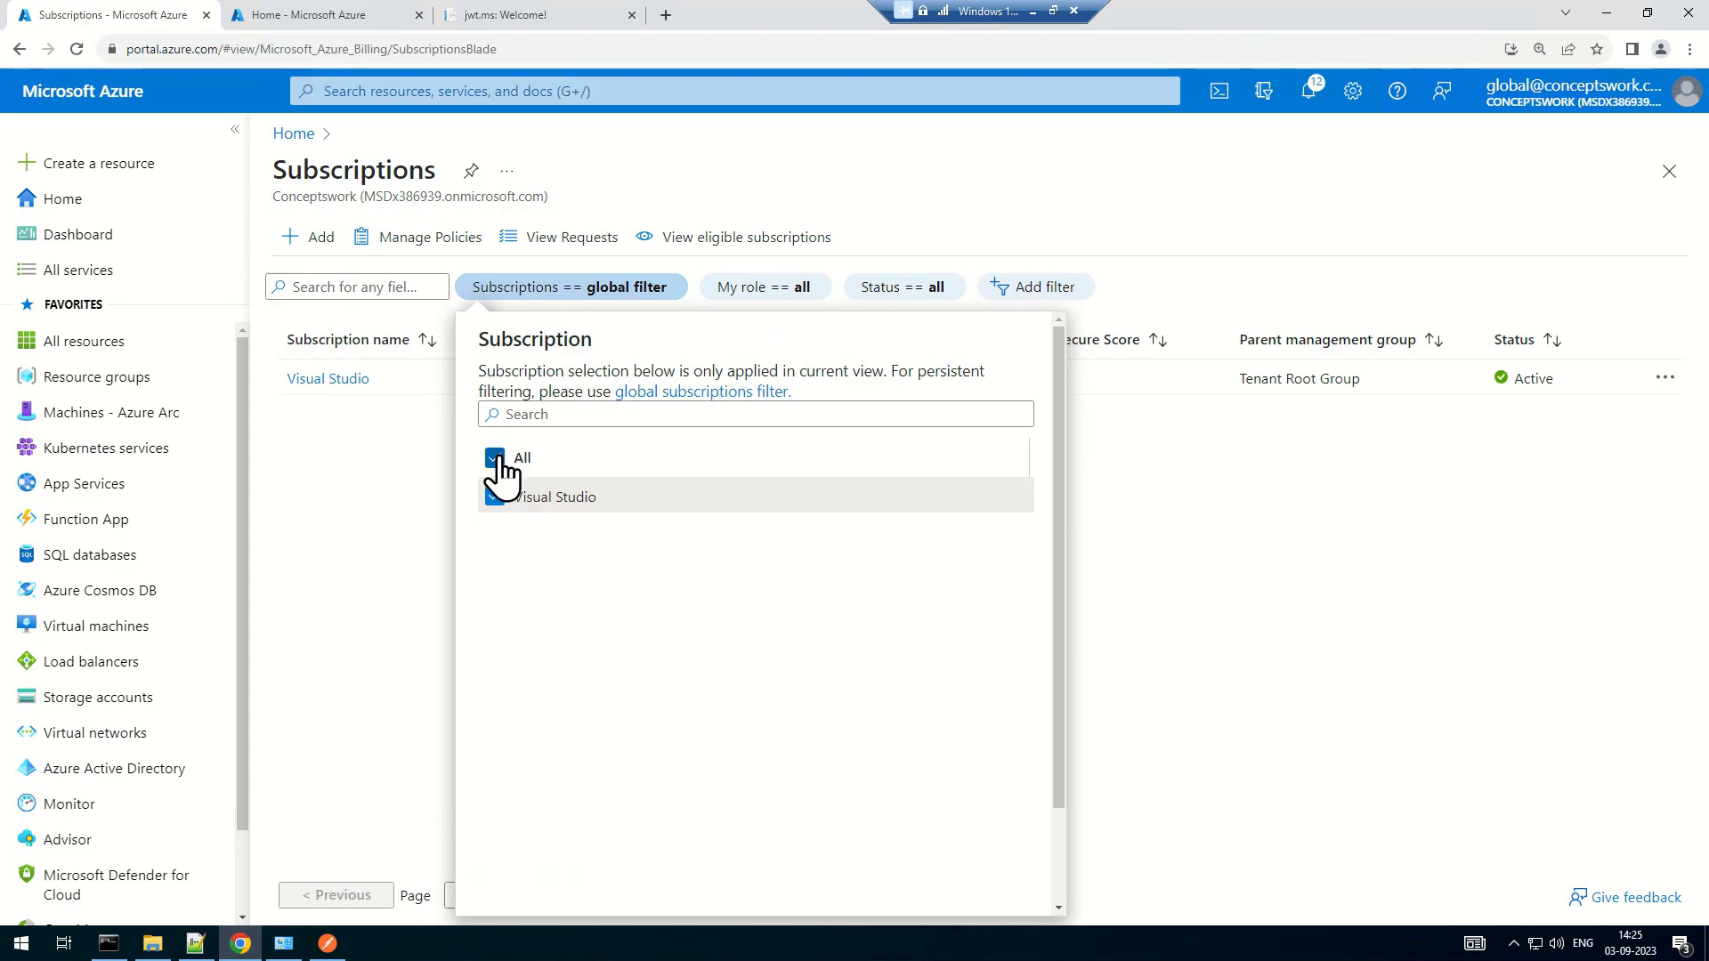
scroll(917, 481, "down", 3)
key("ctrl+minus")
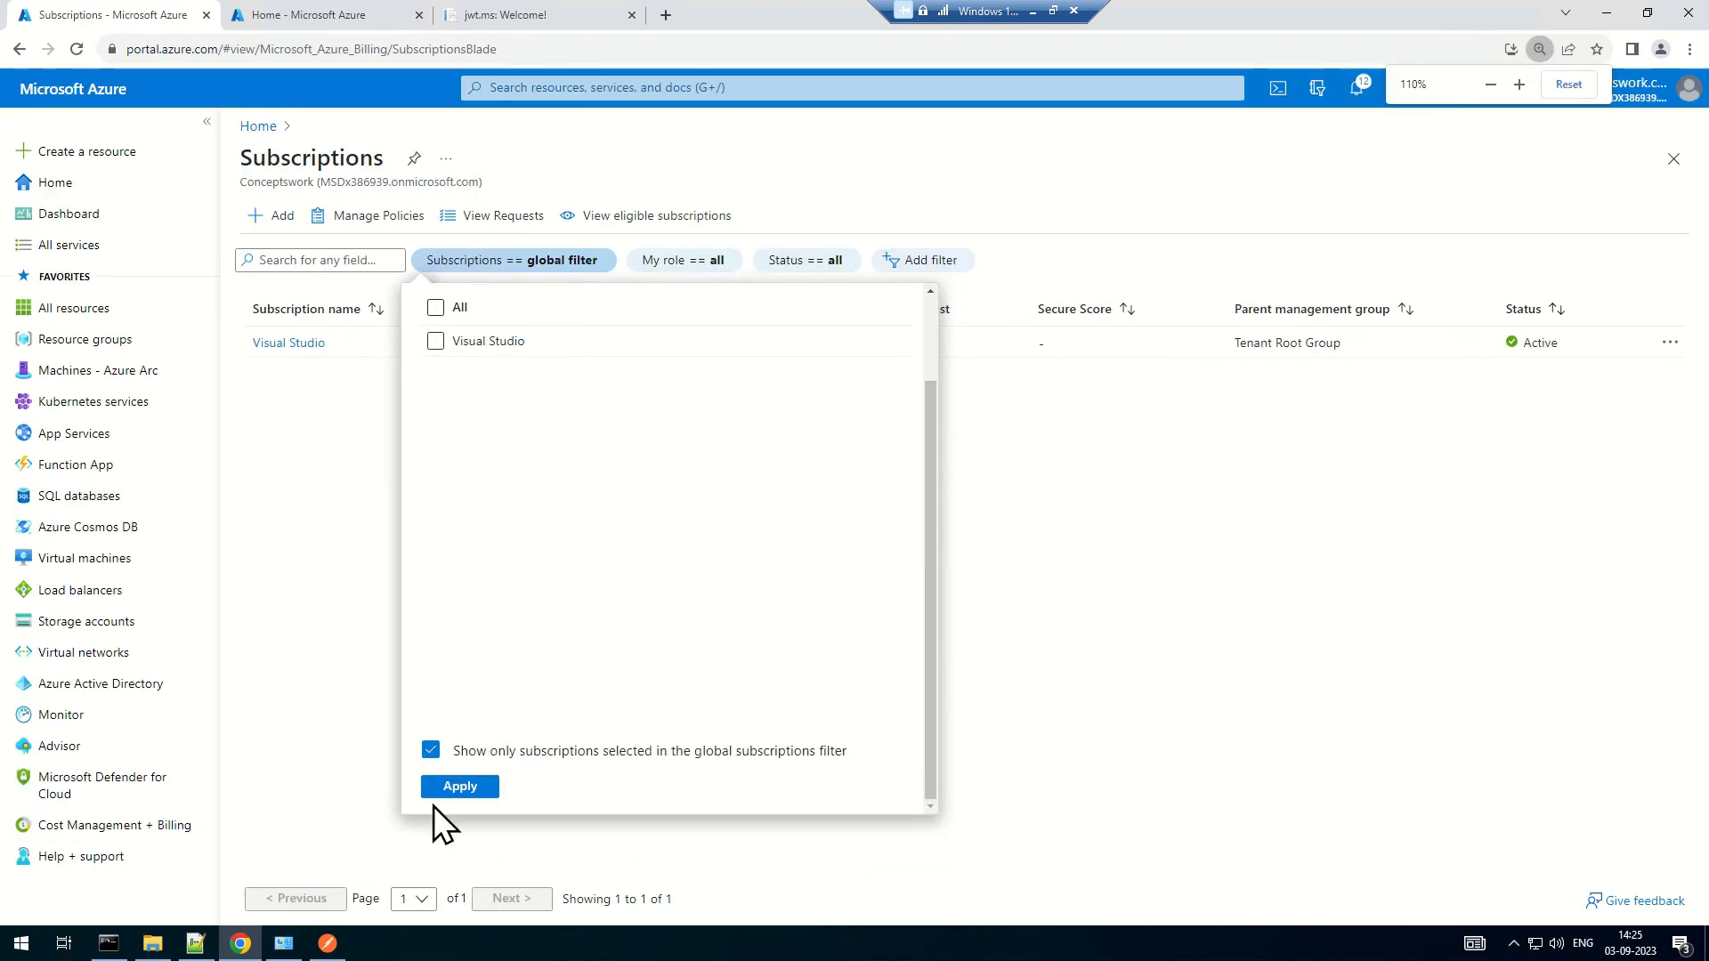
left_click(431, 750)
left_click(449, 787)
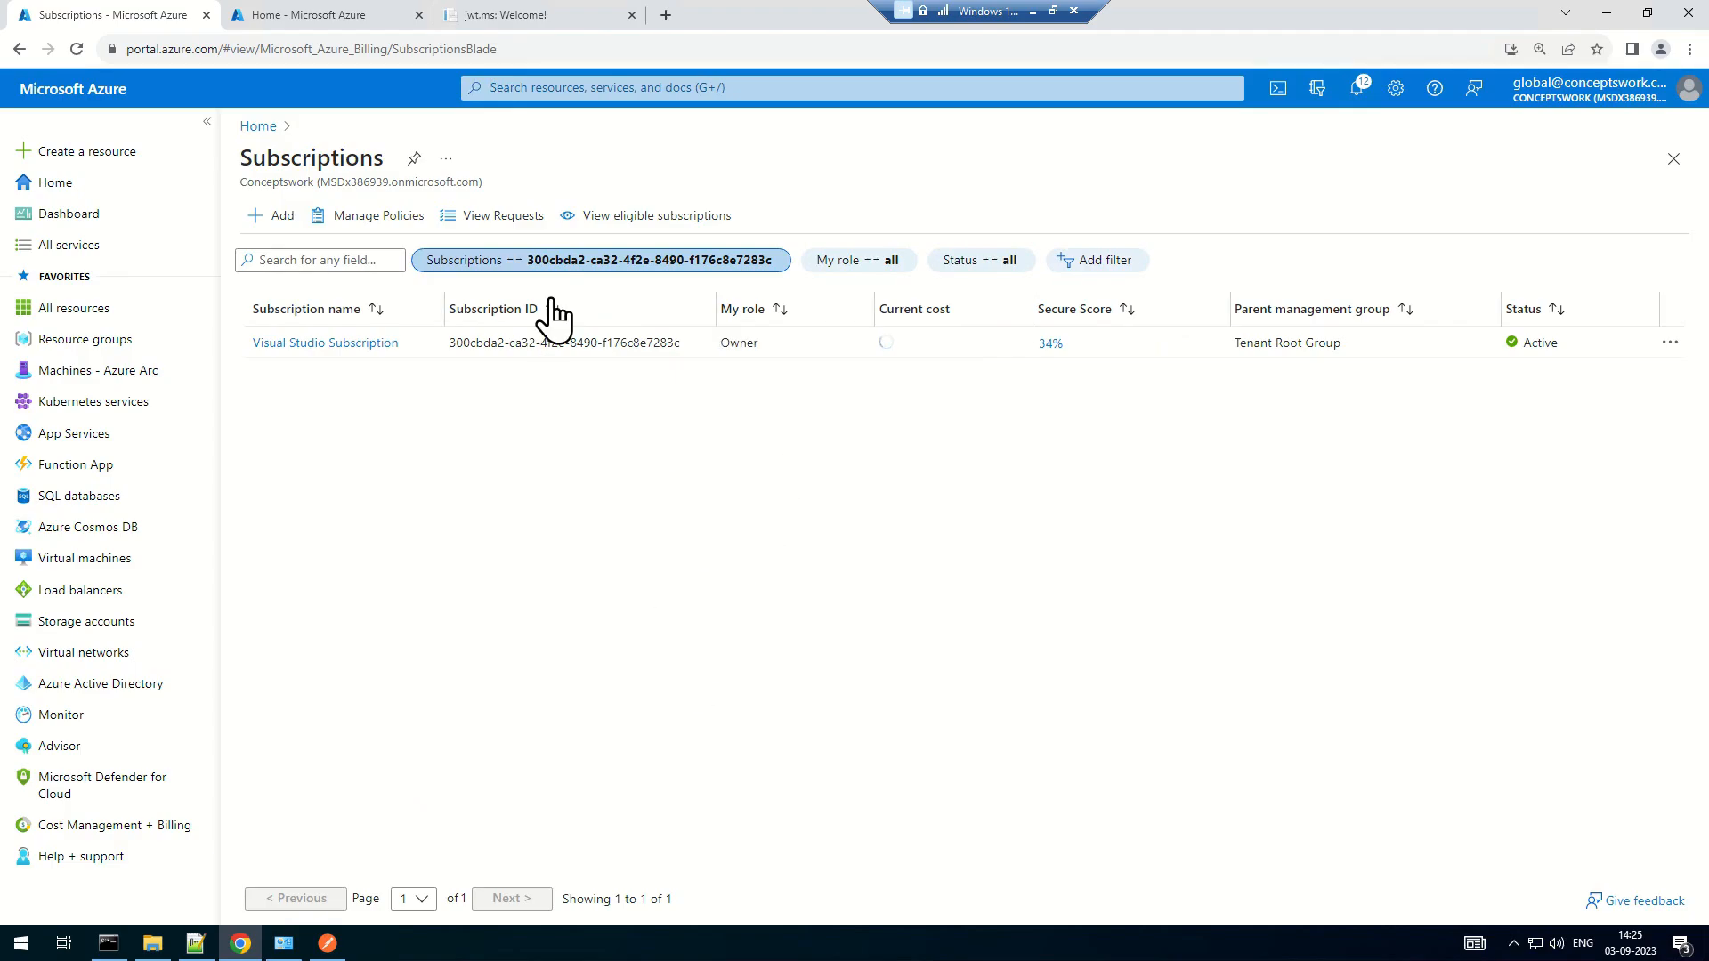
left_click(623, 266)
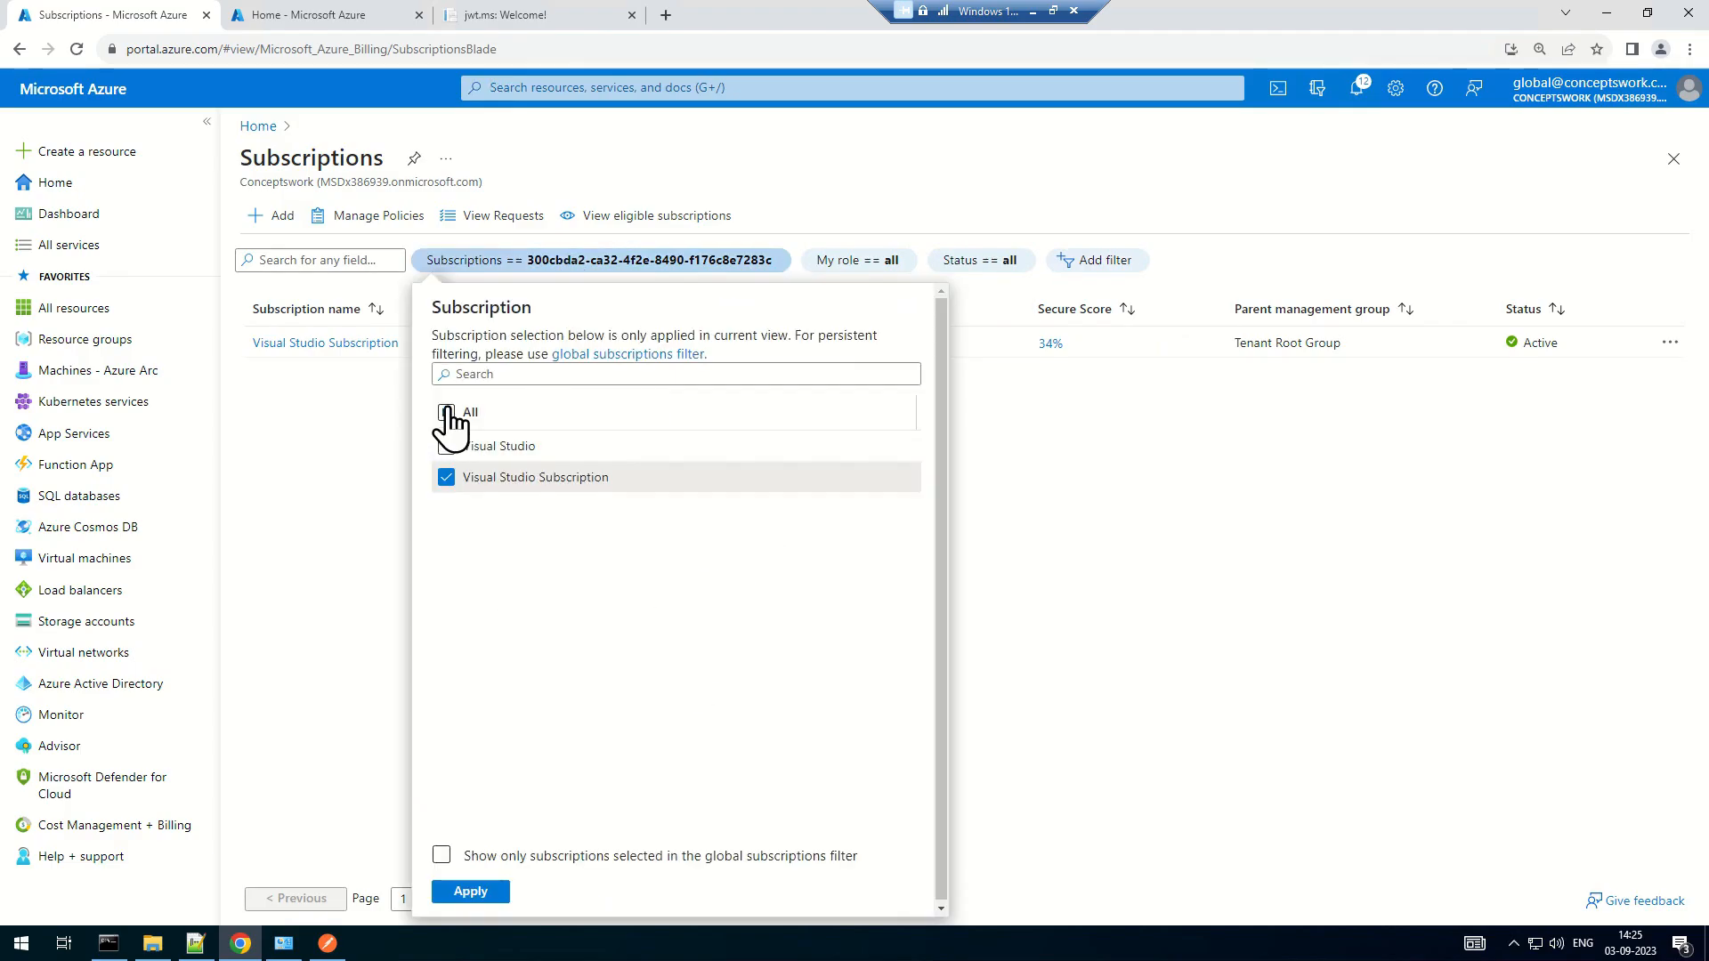
left_click(446, 445)
left_click(468, 892)
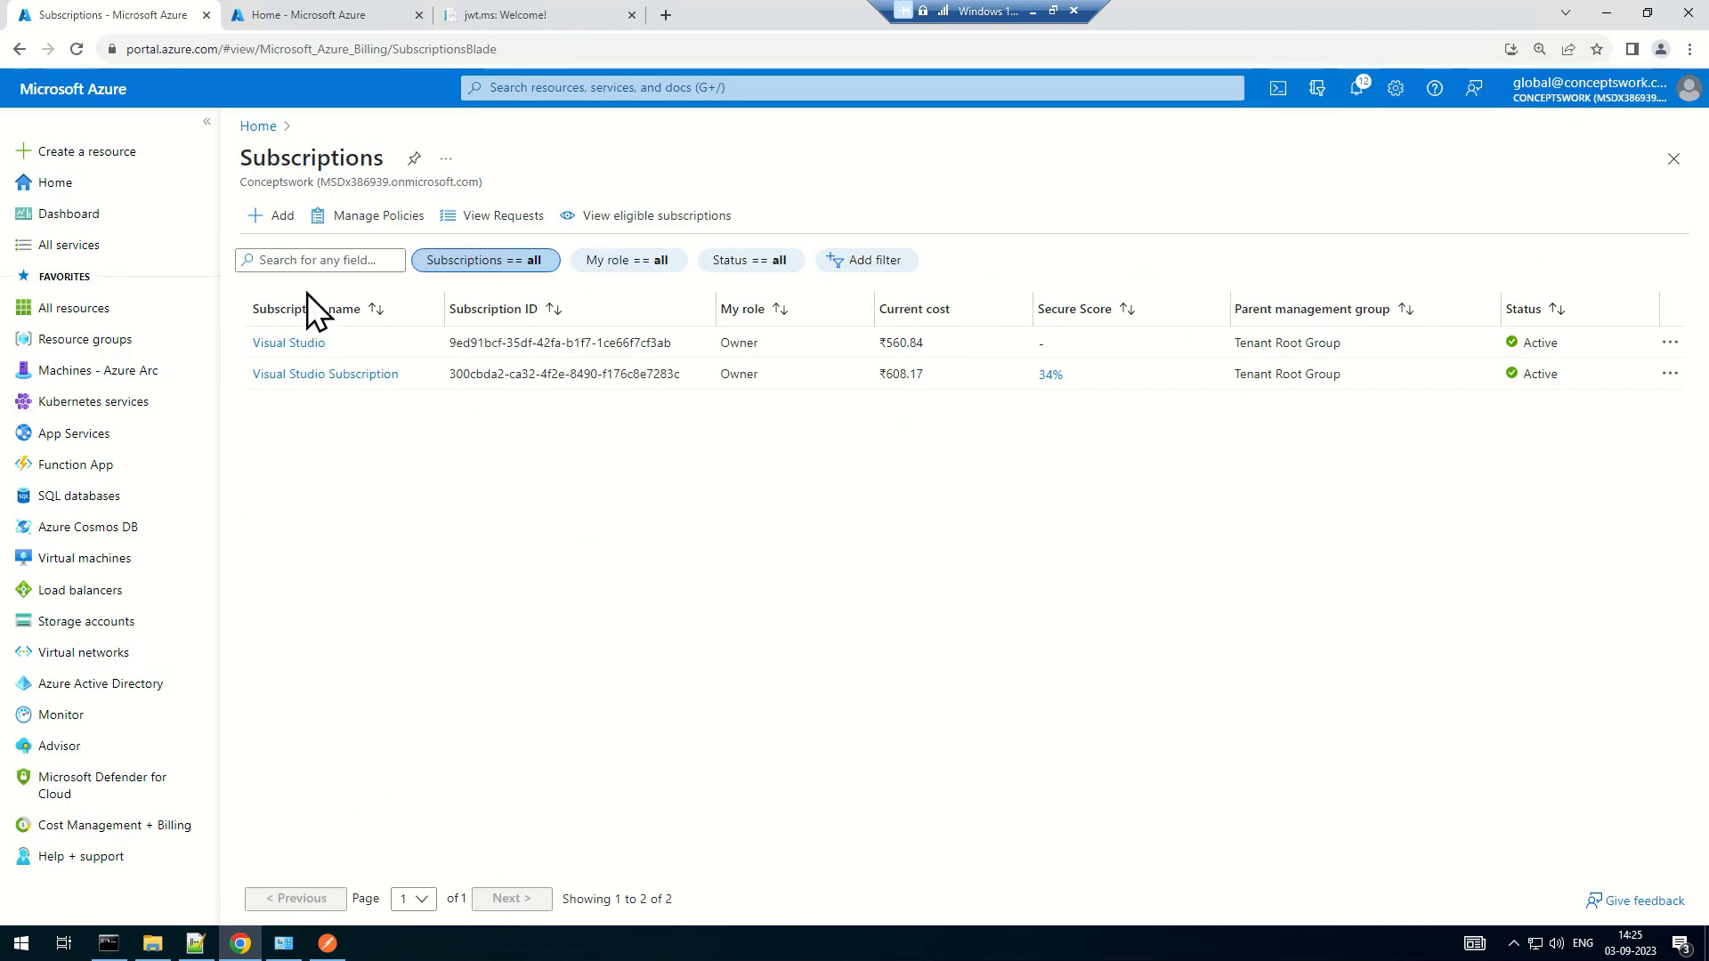
Look through the list of all Azure resources and return to the portal home page
left_click(75, 313)
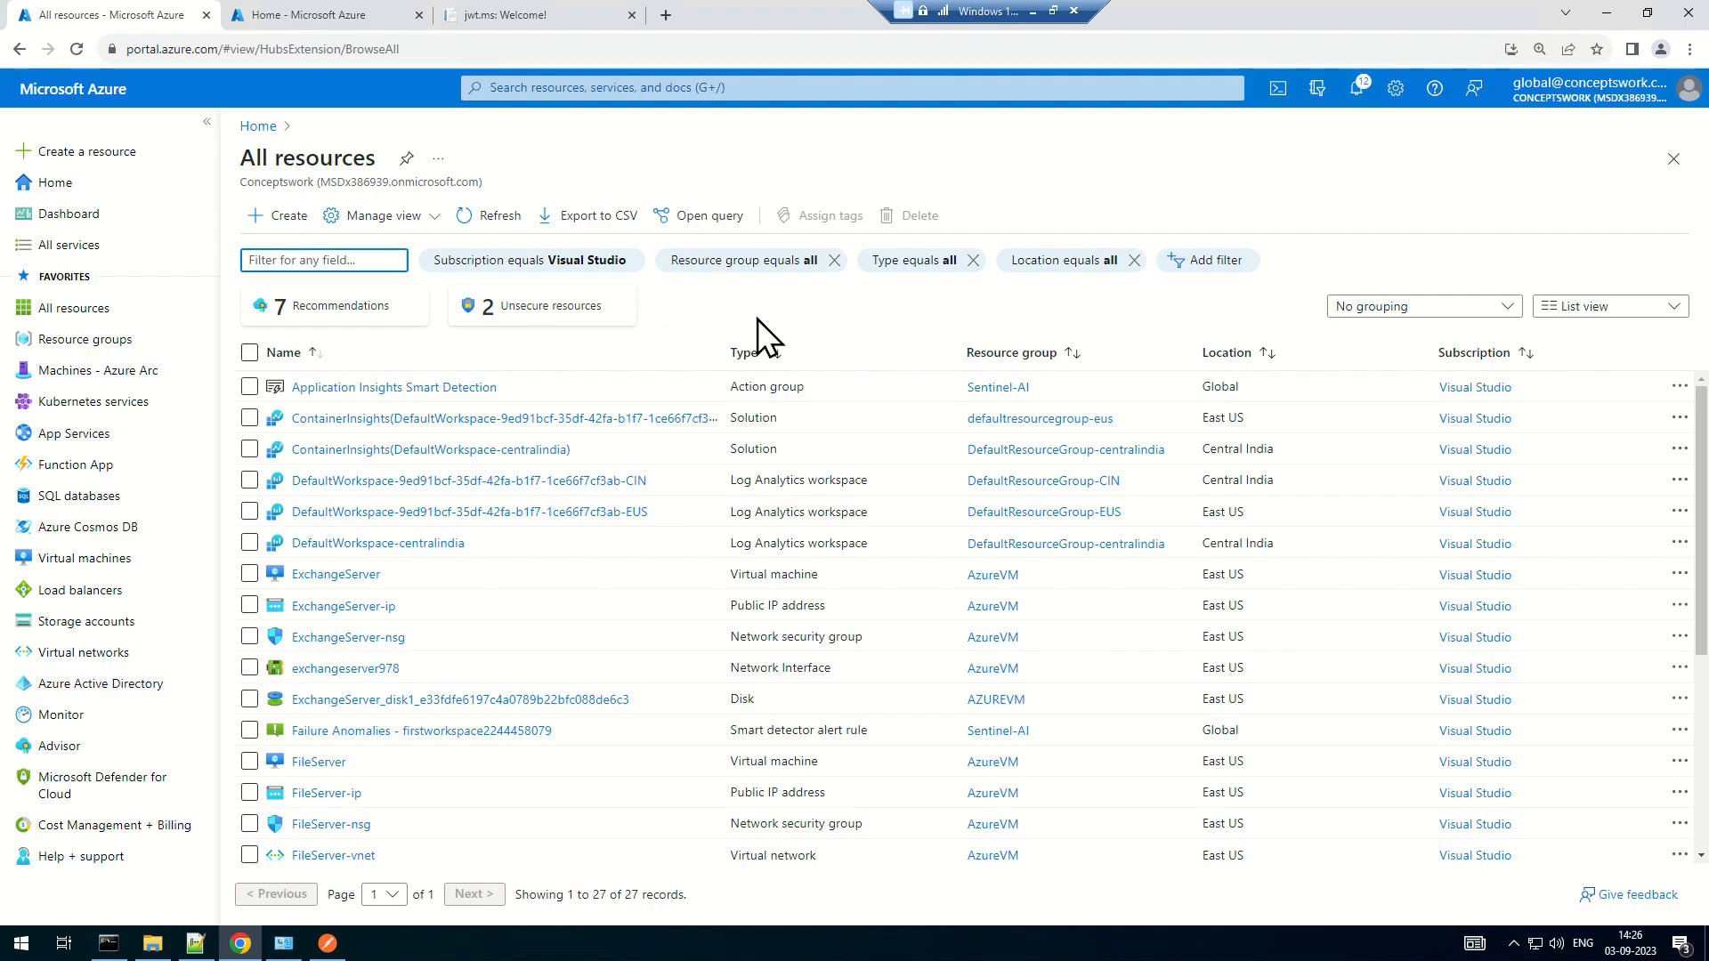
left_click(1674, 159)
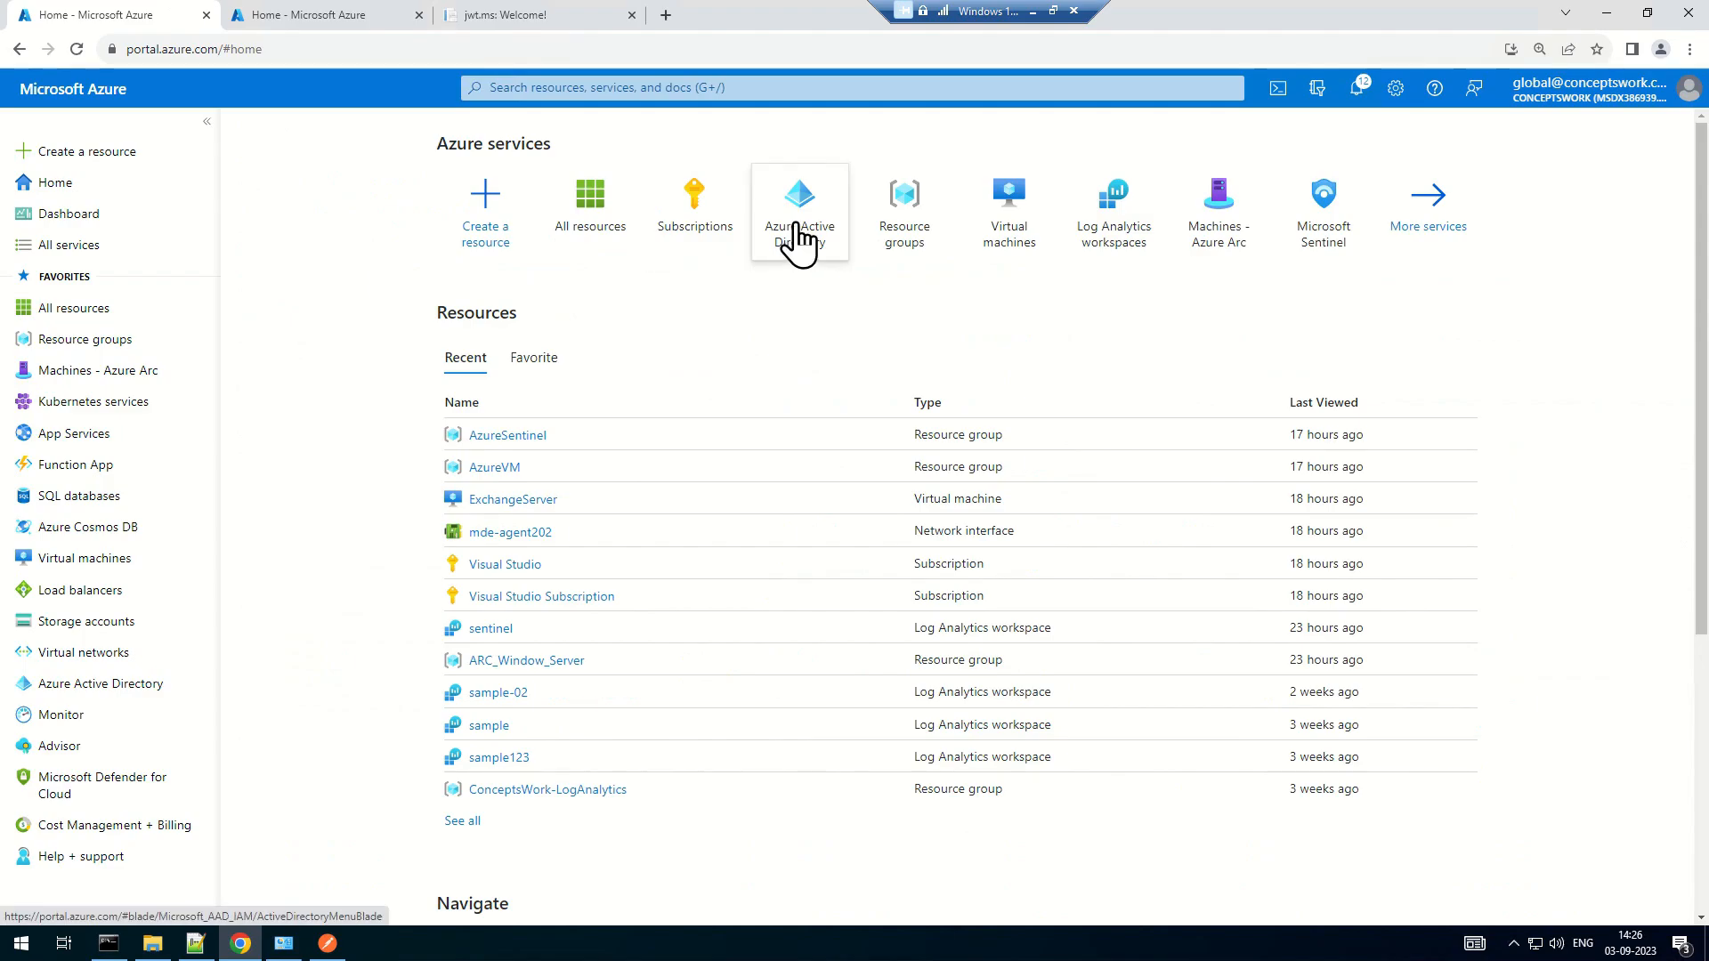
Open the app registrations of Azure Active Directory and list all applications
mouse_move(800, 236)
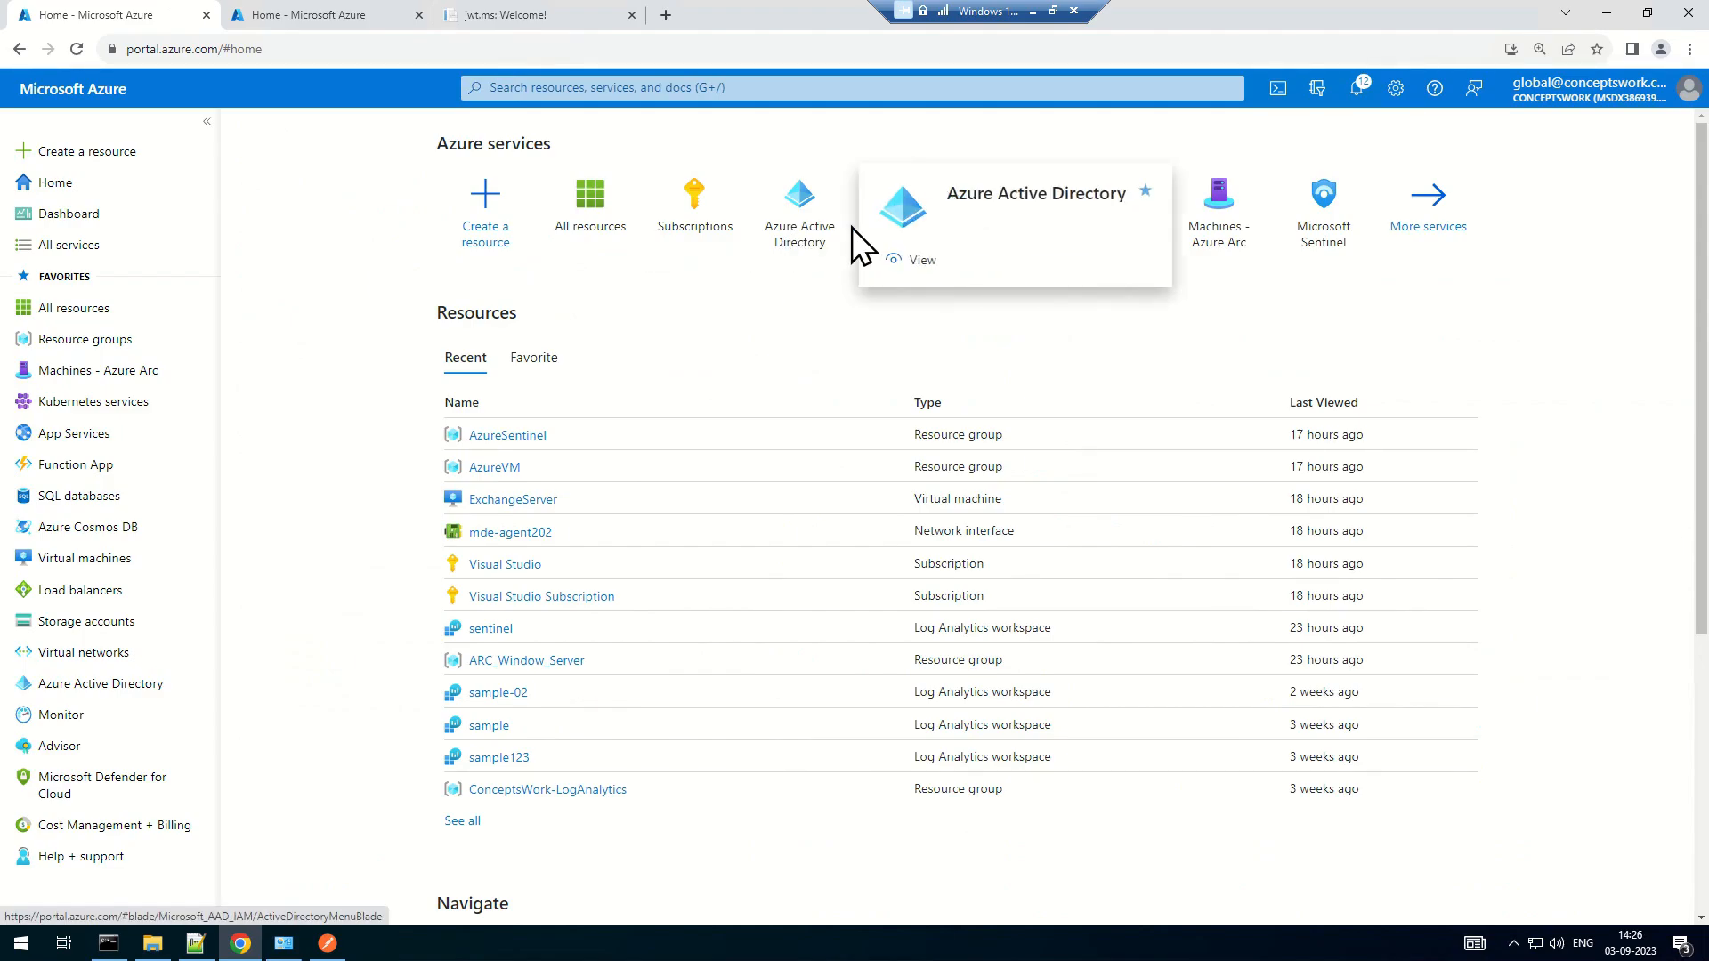
left_click(774, 222)
left_click(272, 625)
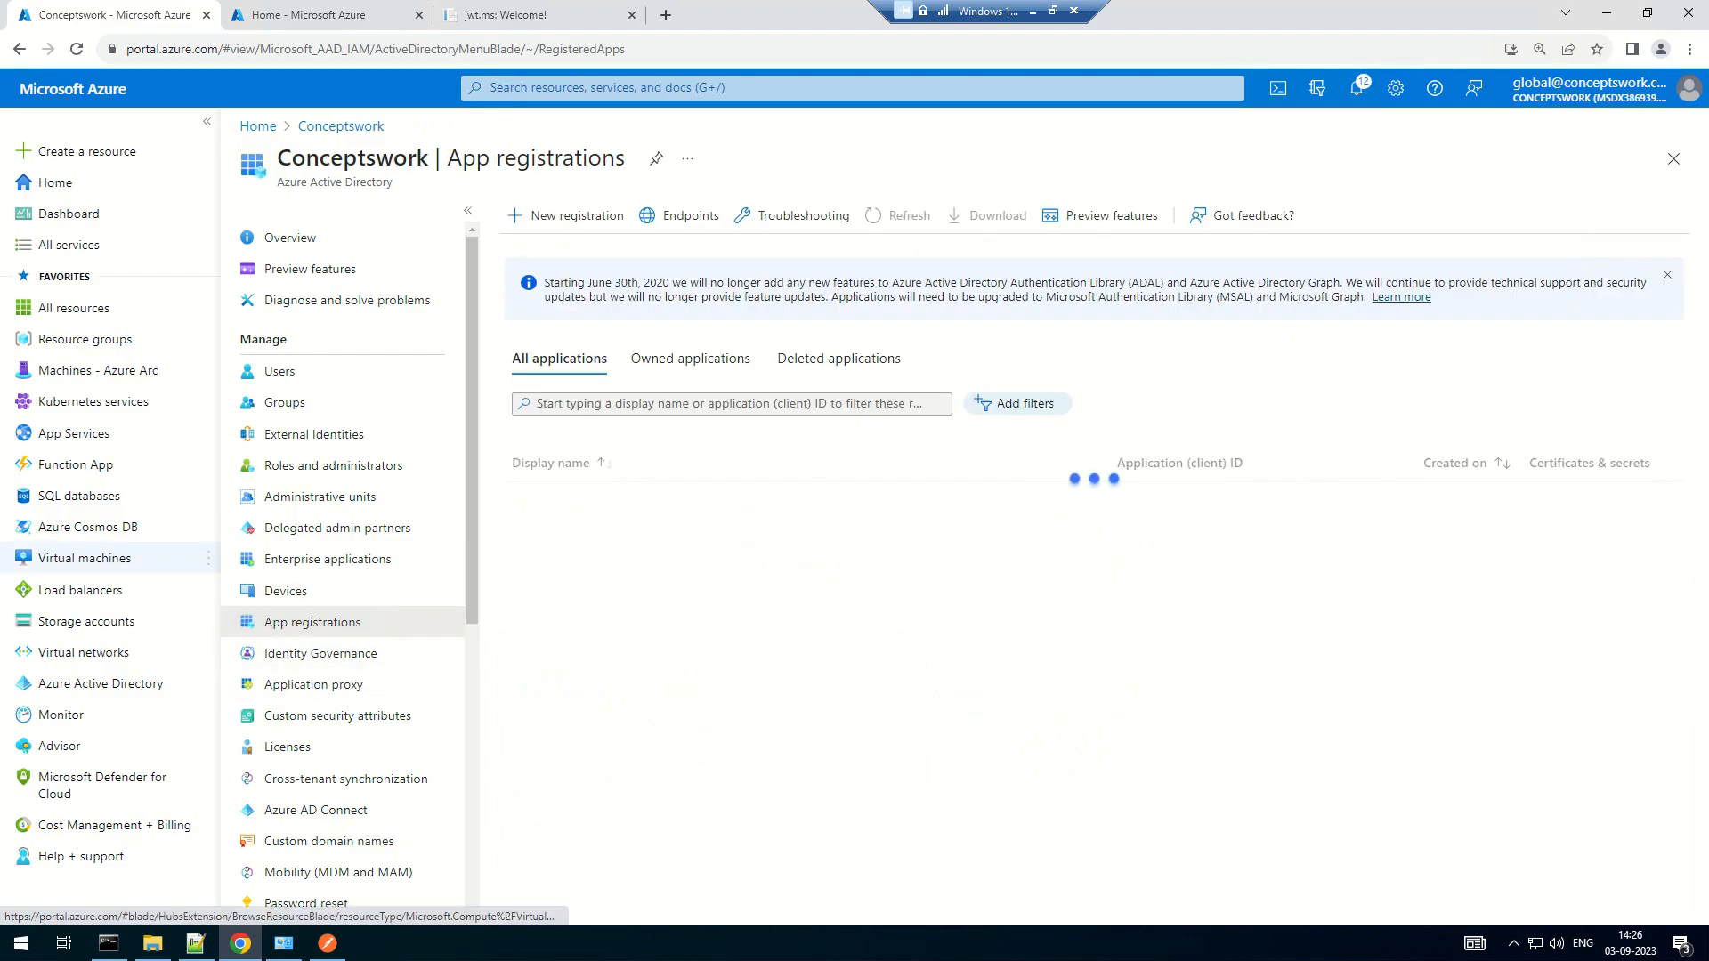
mouse_move(84, 559)
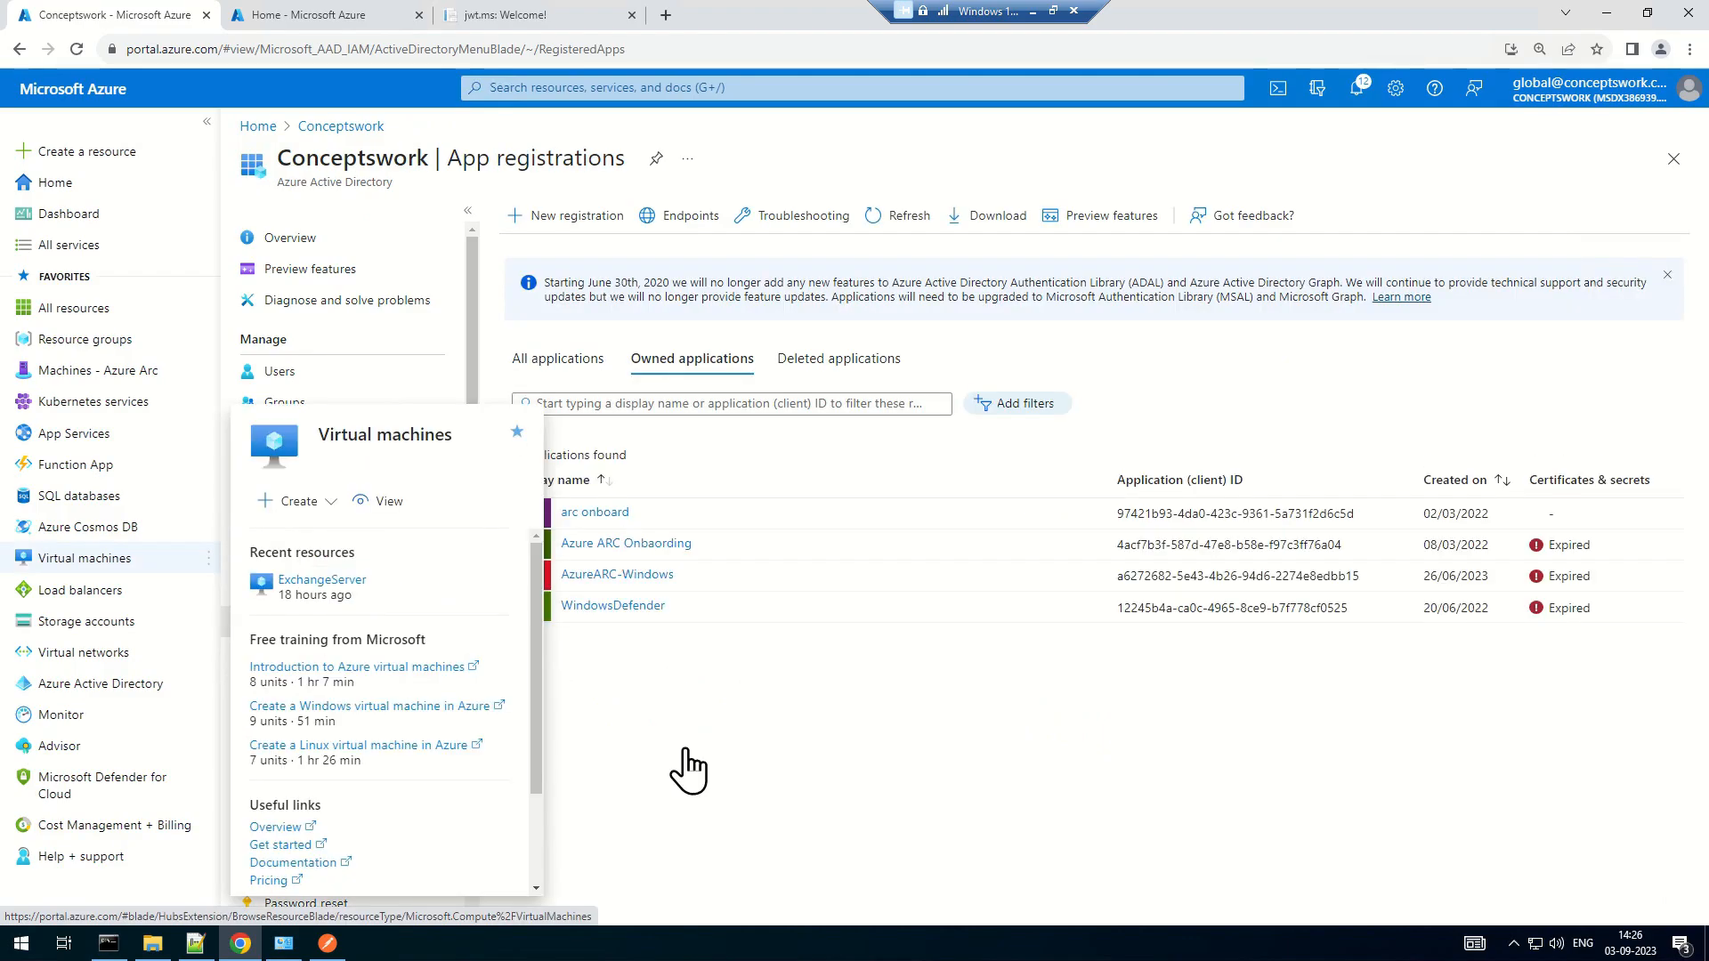
left_click(540, 356)
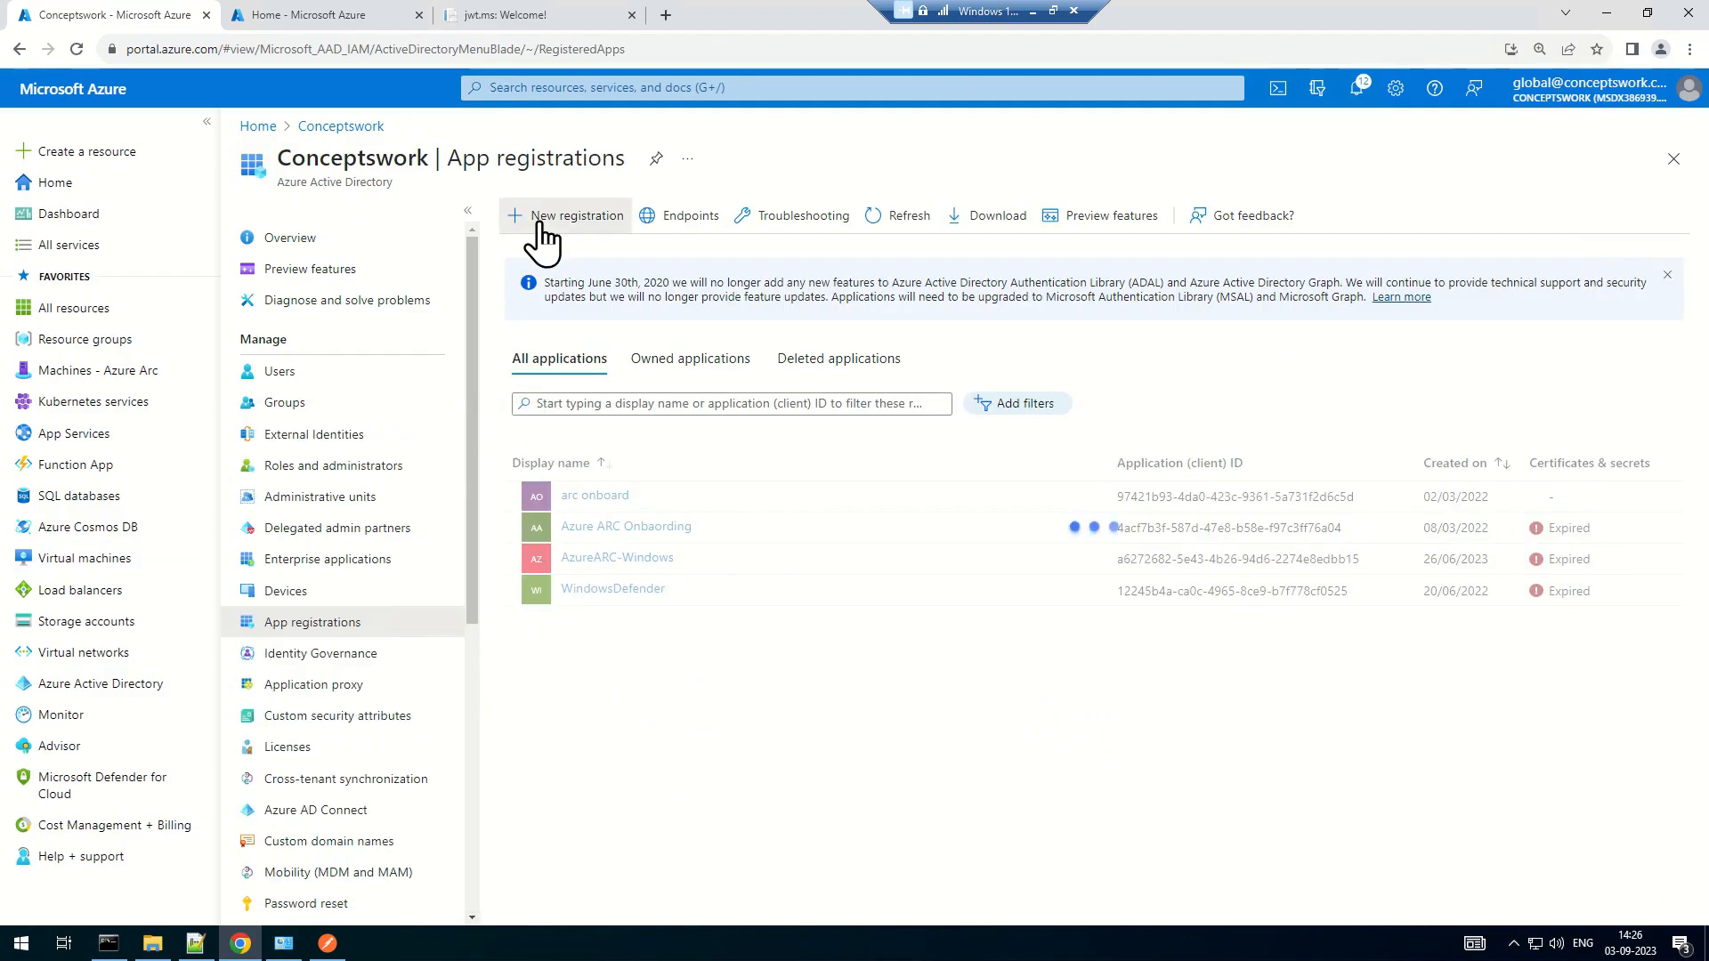
left_click(546, 216)
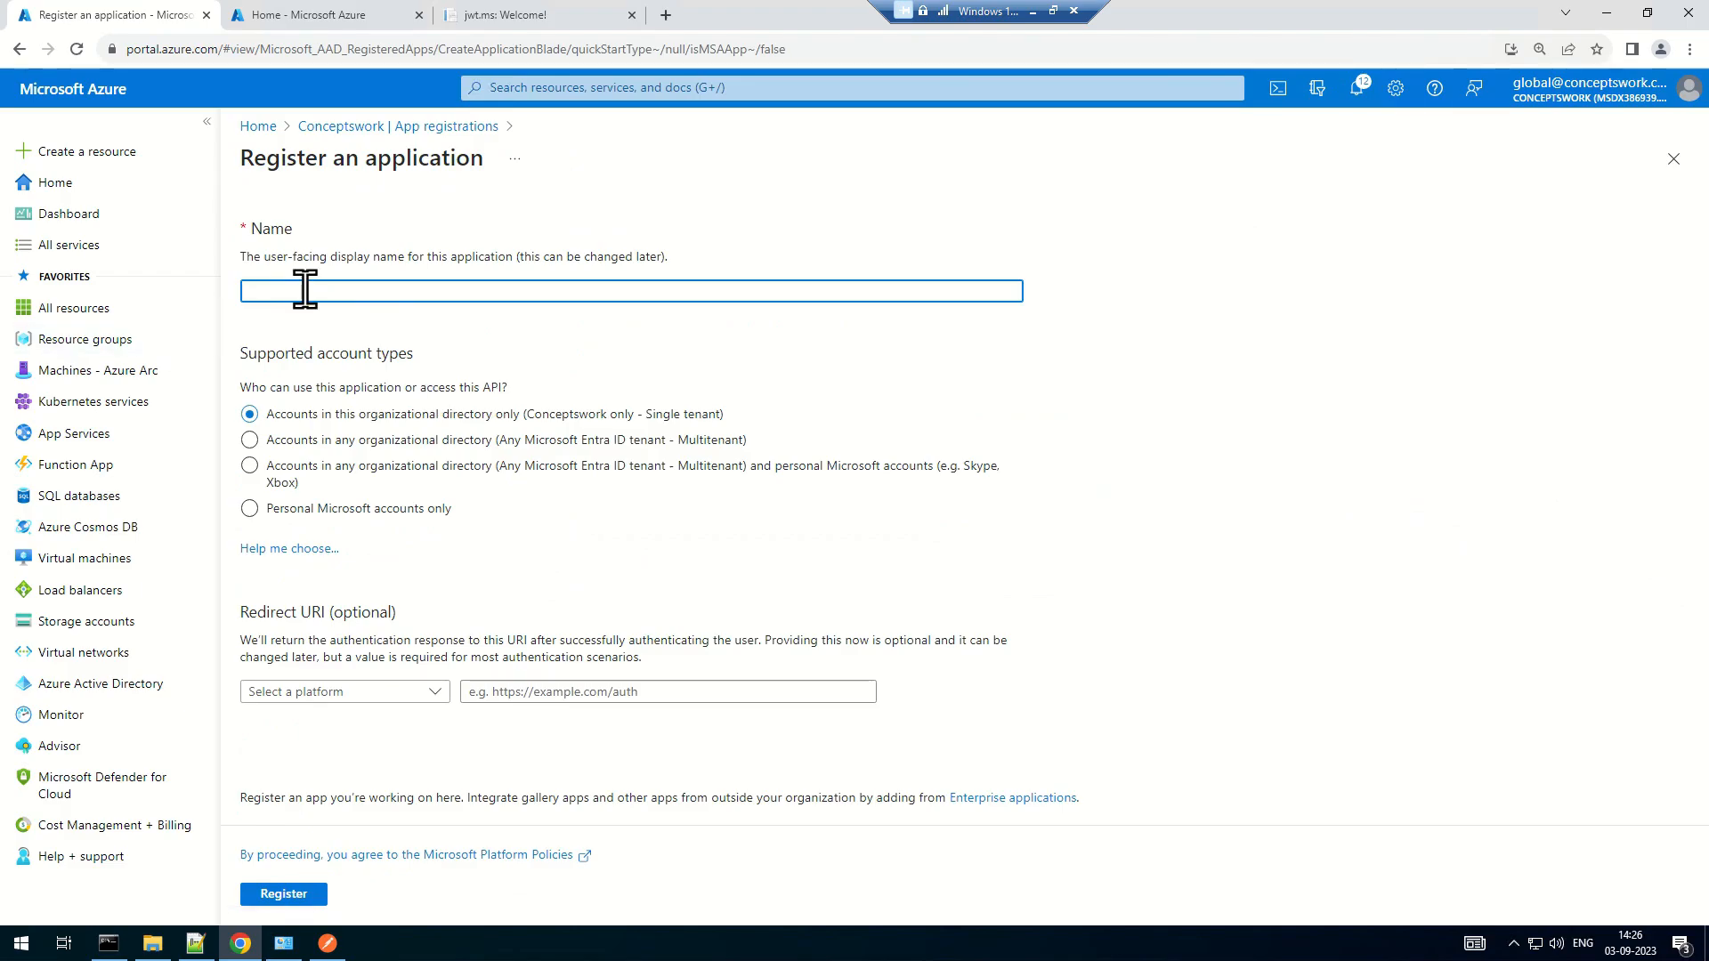
type("CW-AzureAPI-REST")
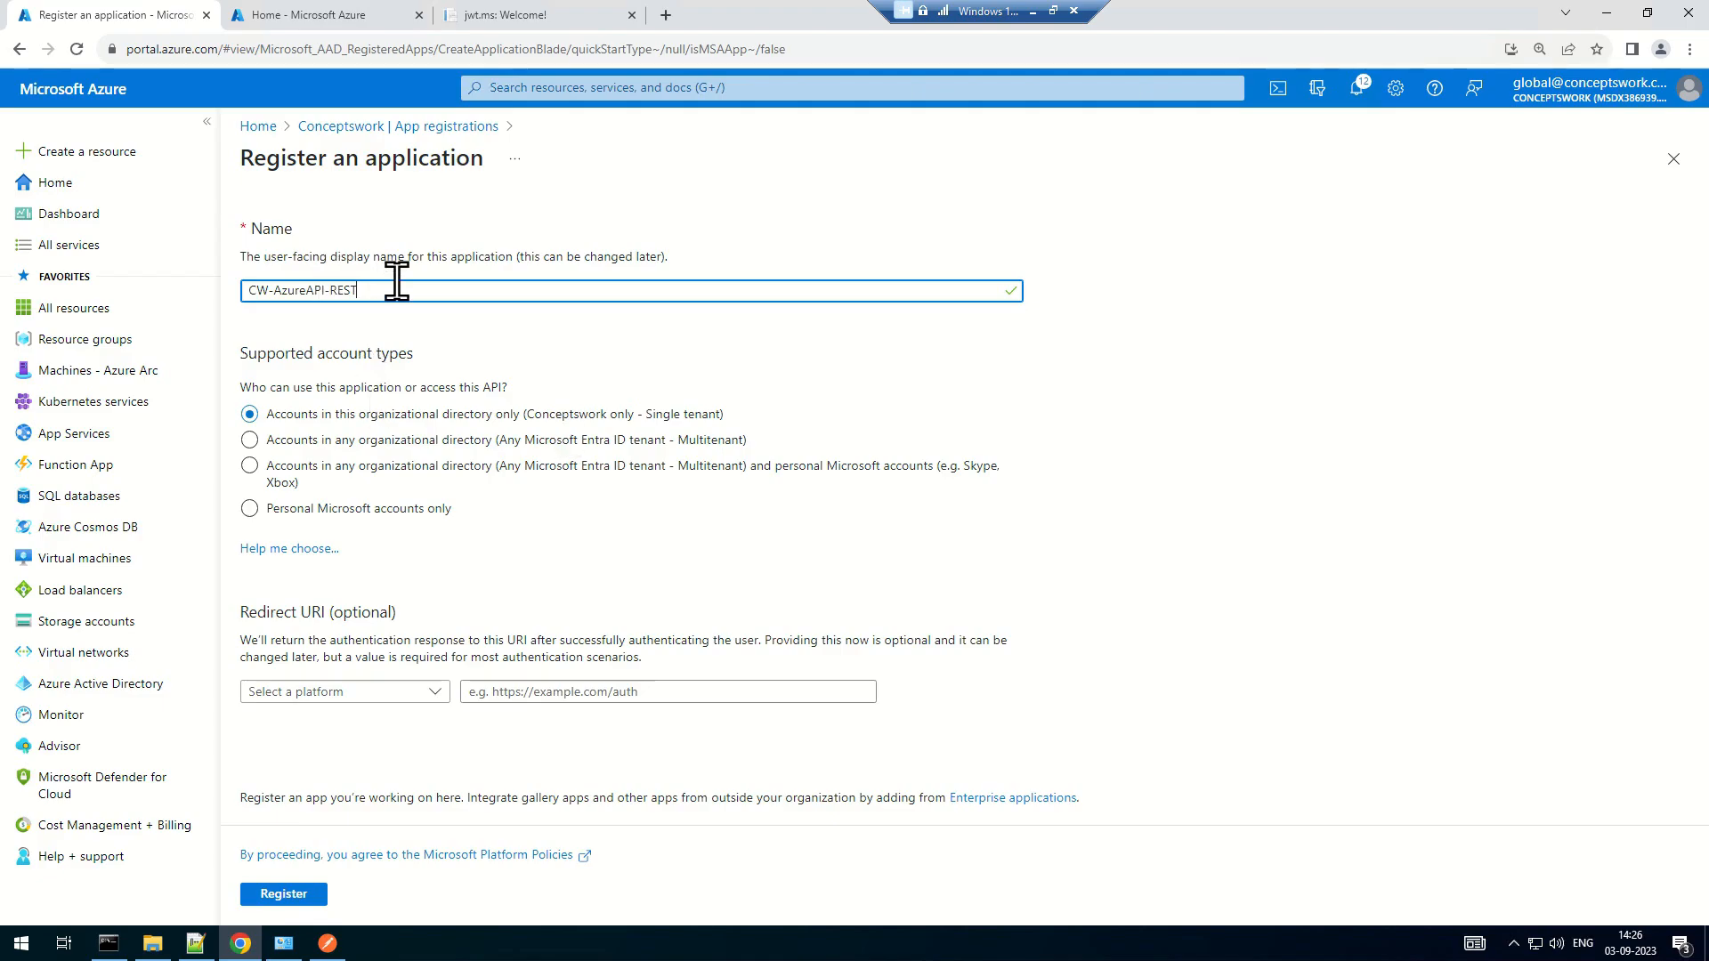
left_click_drag(398, 283, 246, 292)
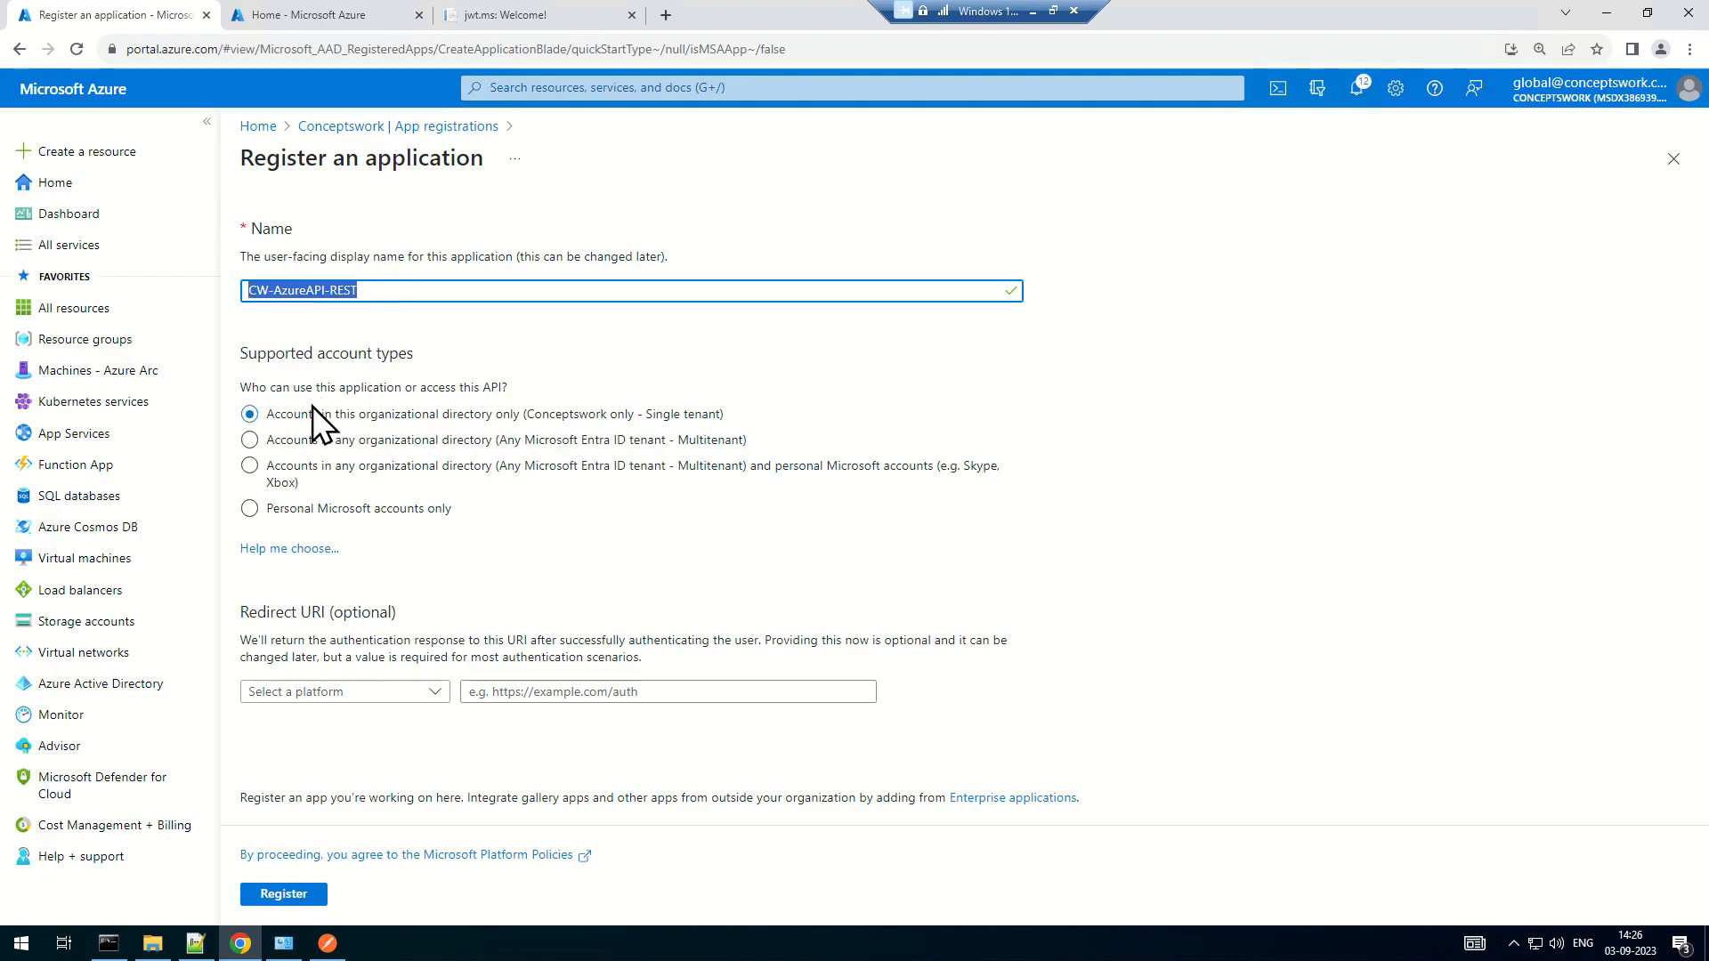
left_click(326, 693)
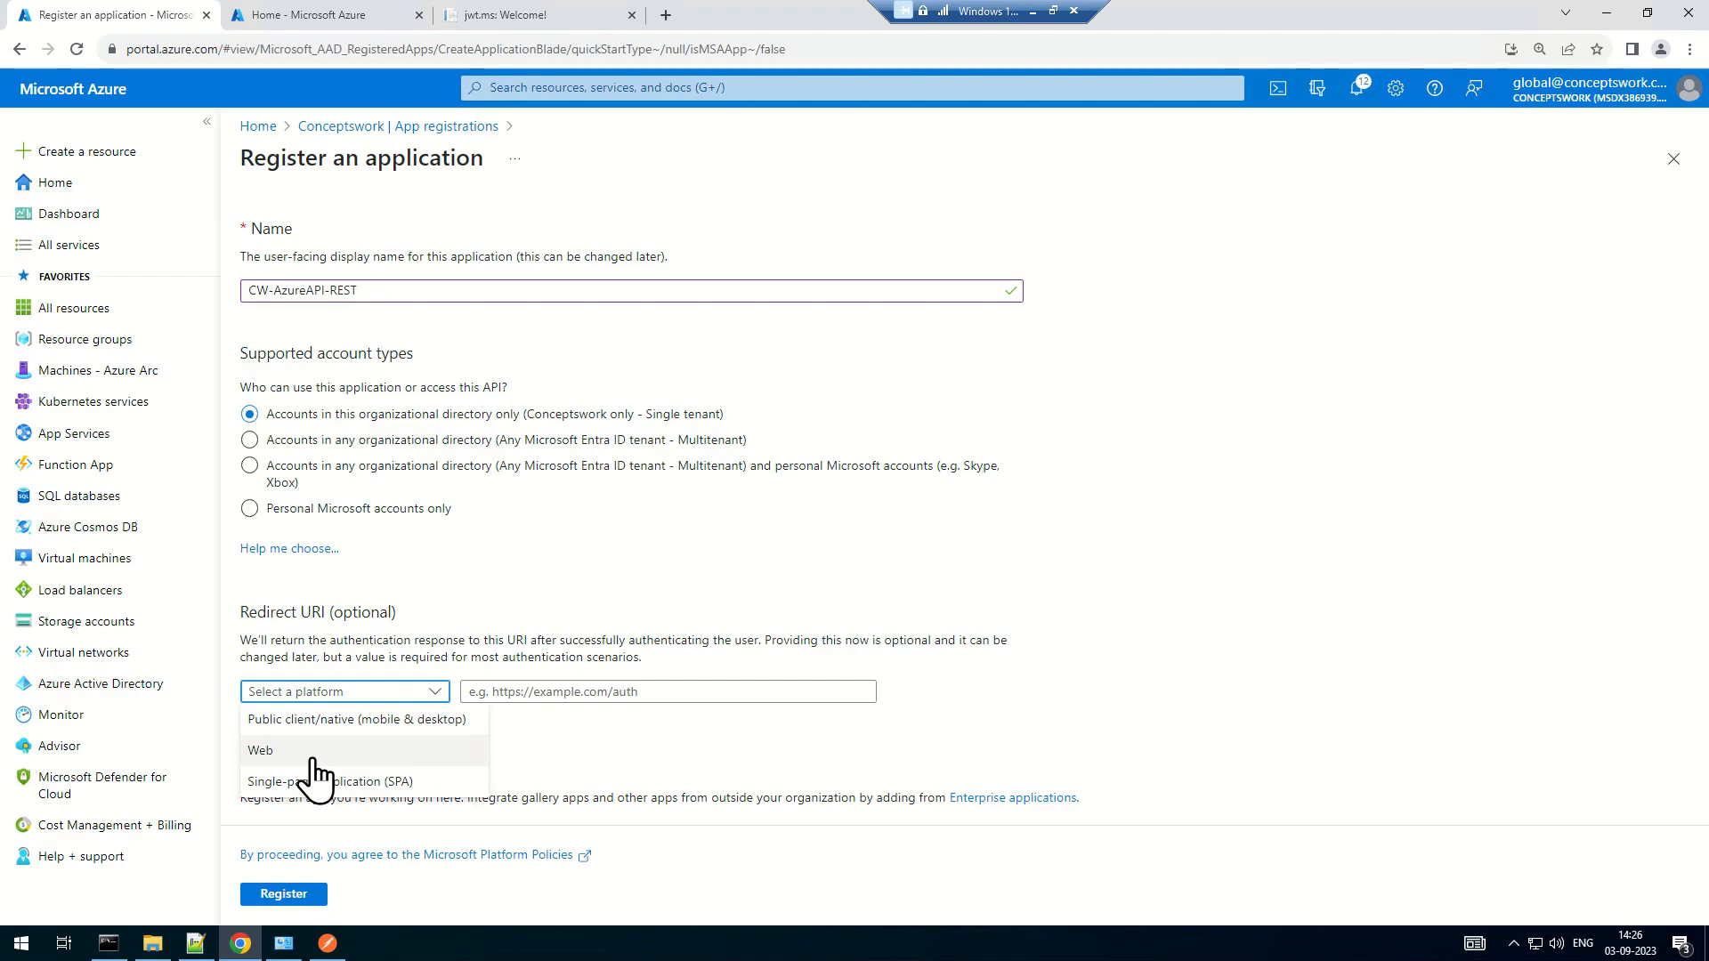
left_click(322, 751)
left_click(508, 693)
type("ht")
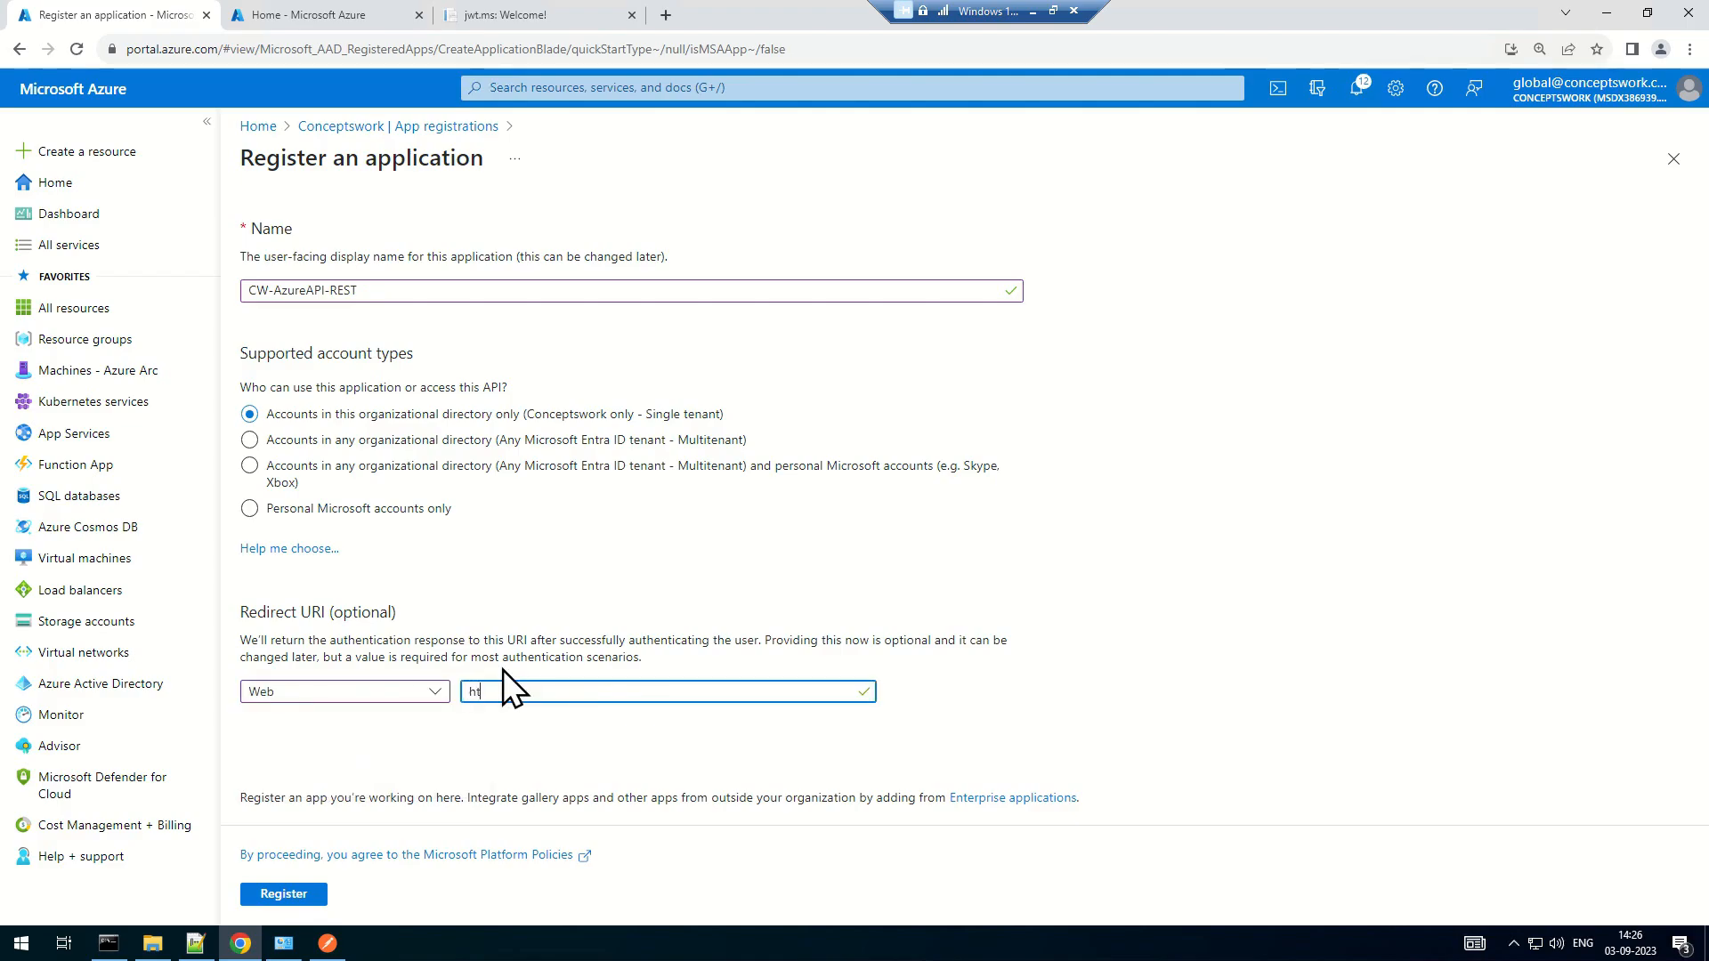
type("tps://localhost")
left_click(621, 418)
left_click(283, 895)
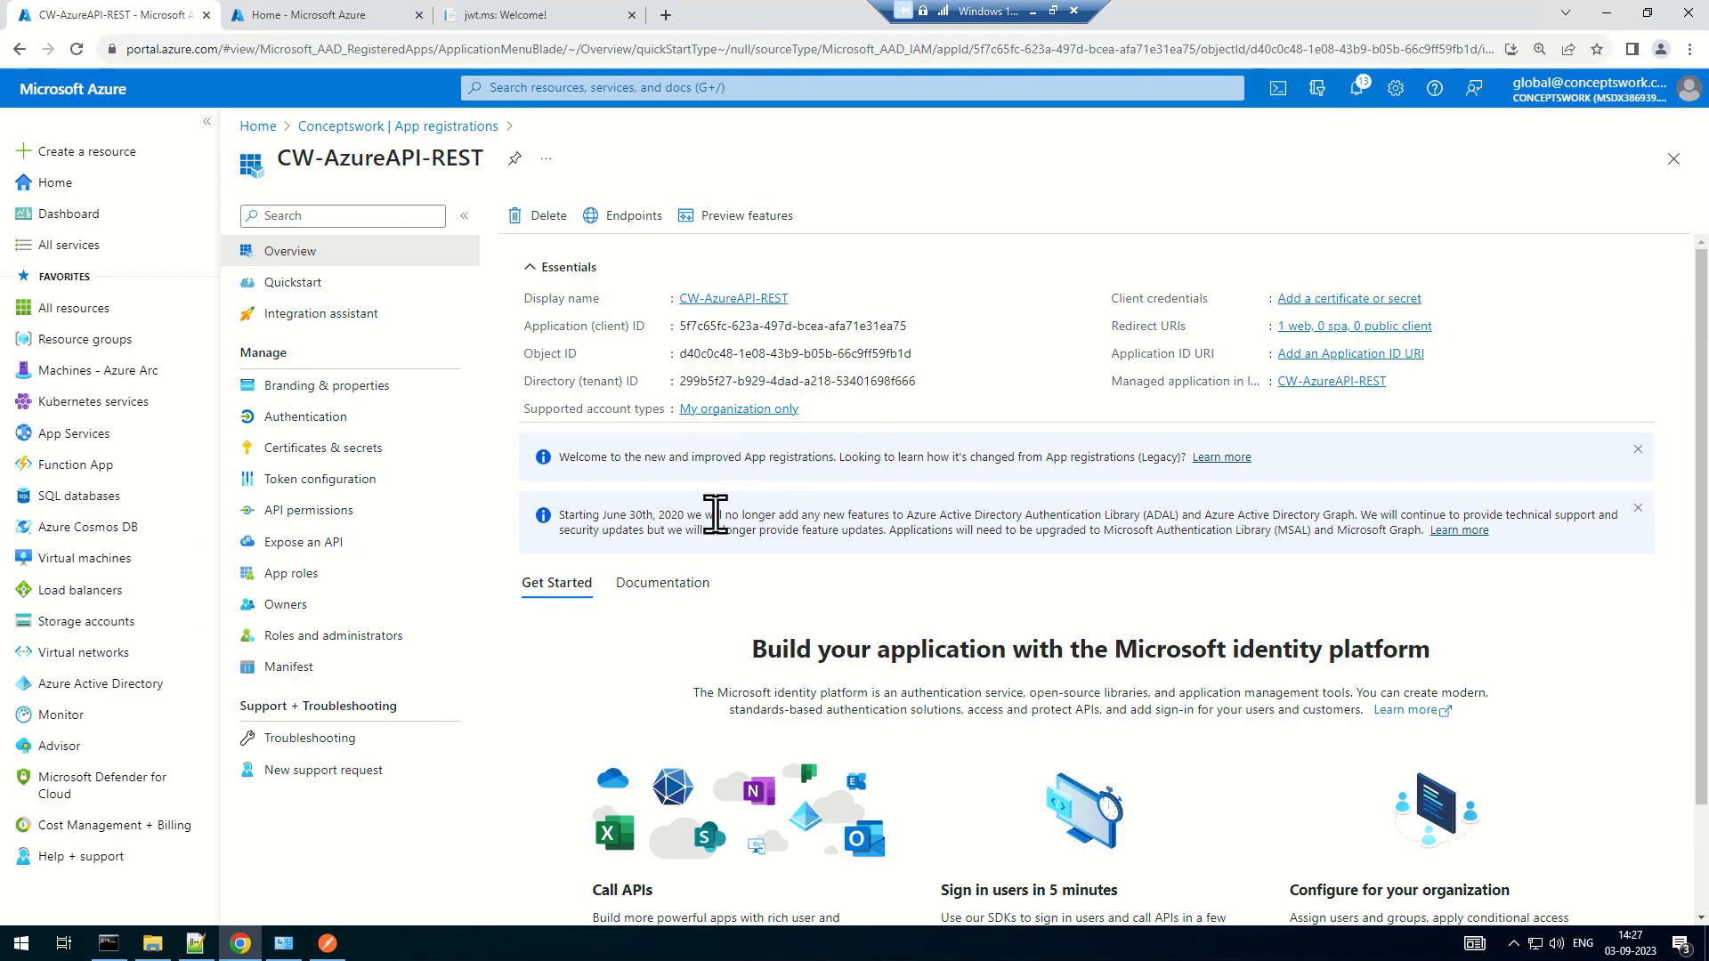
Examine the configured API permissions of the CW-AzureAPI-REST application
left_click(377, 521)
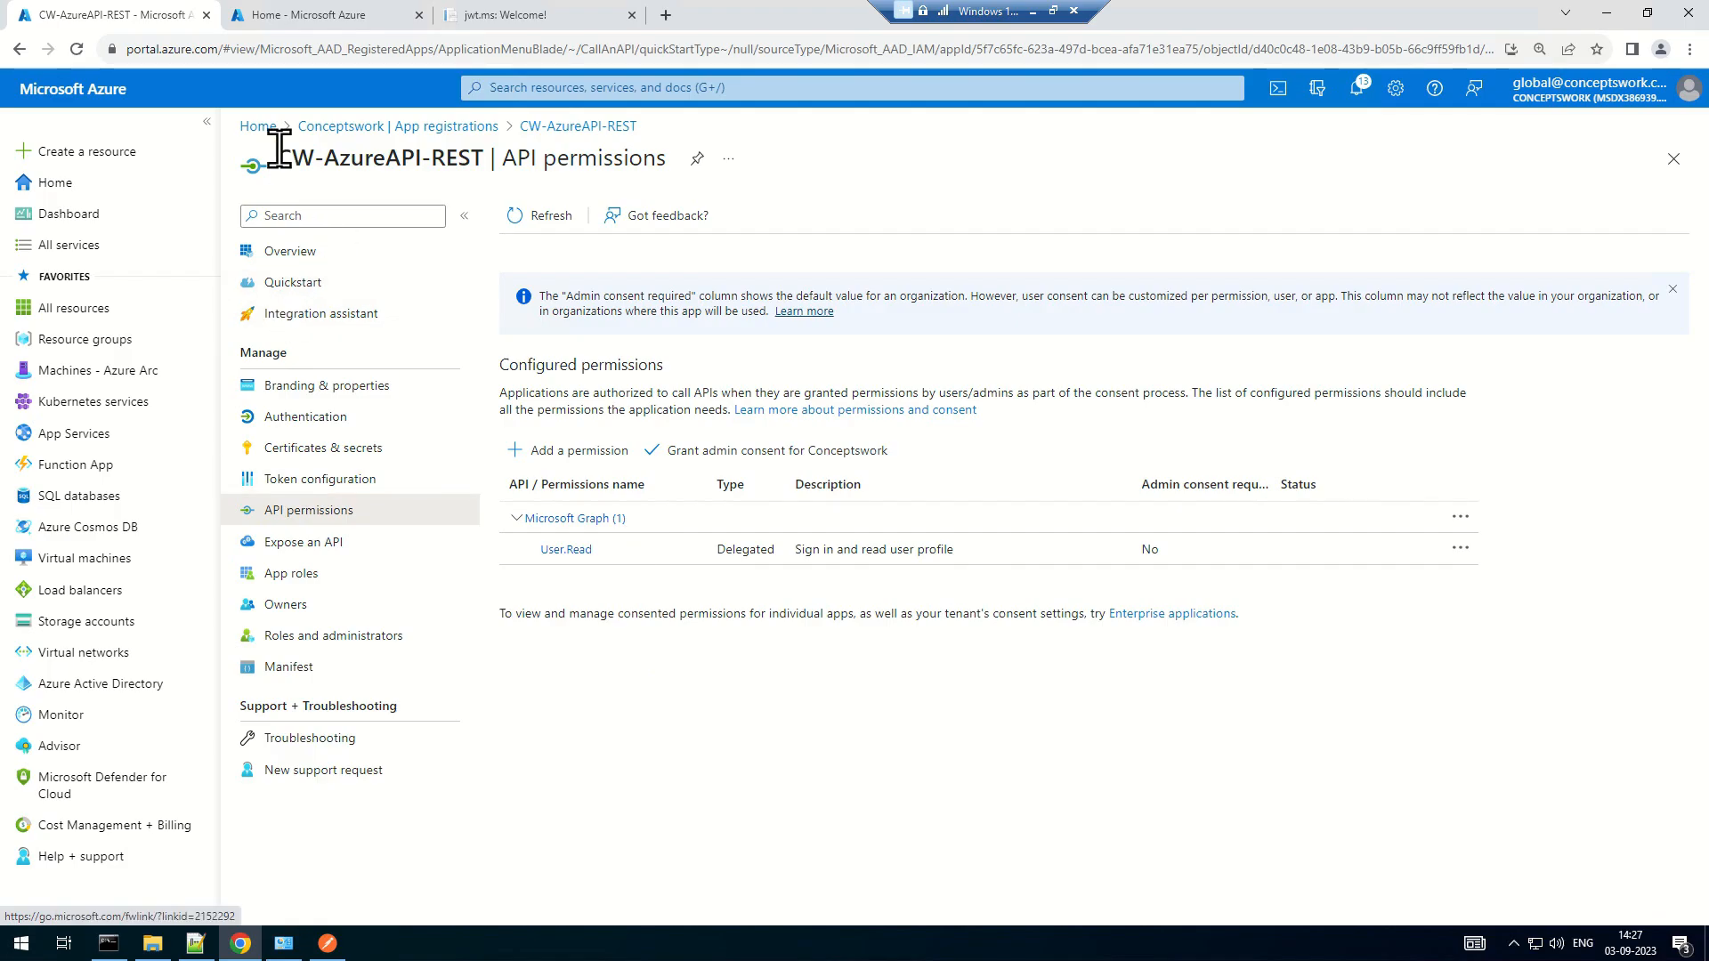
left_click_drag(279, 147, 485, 159)
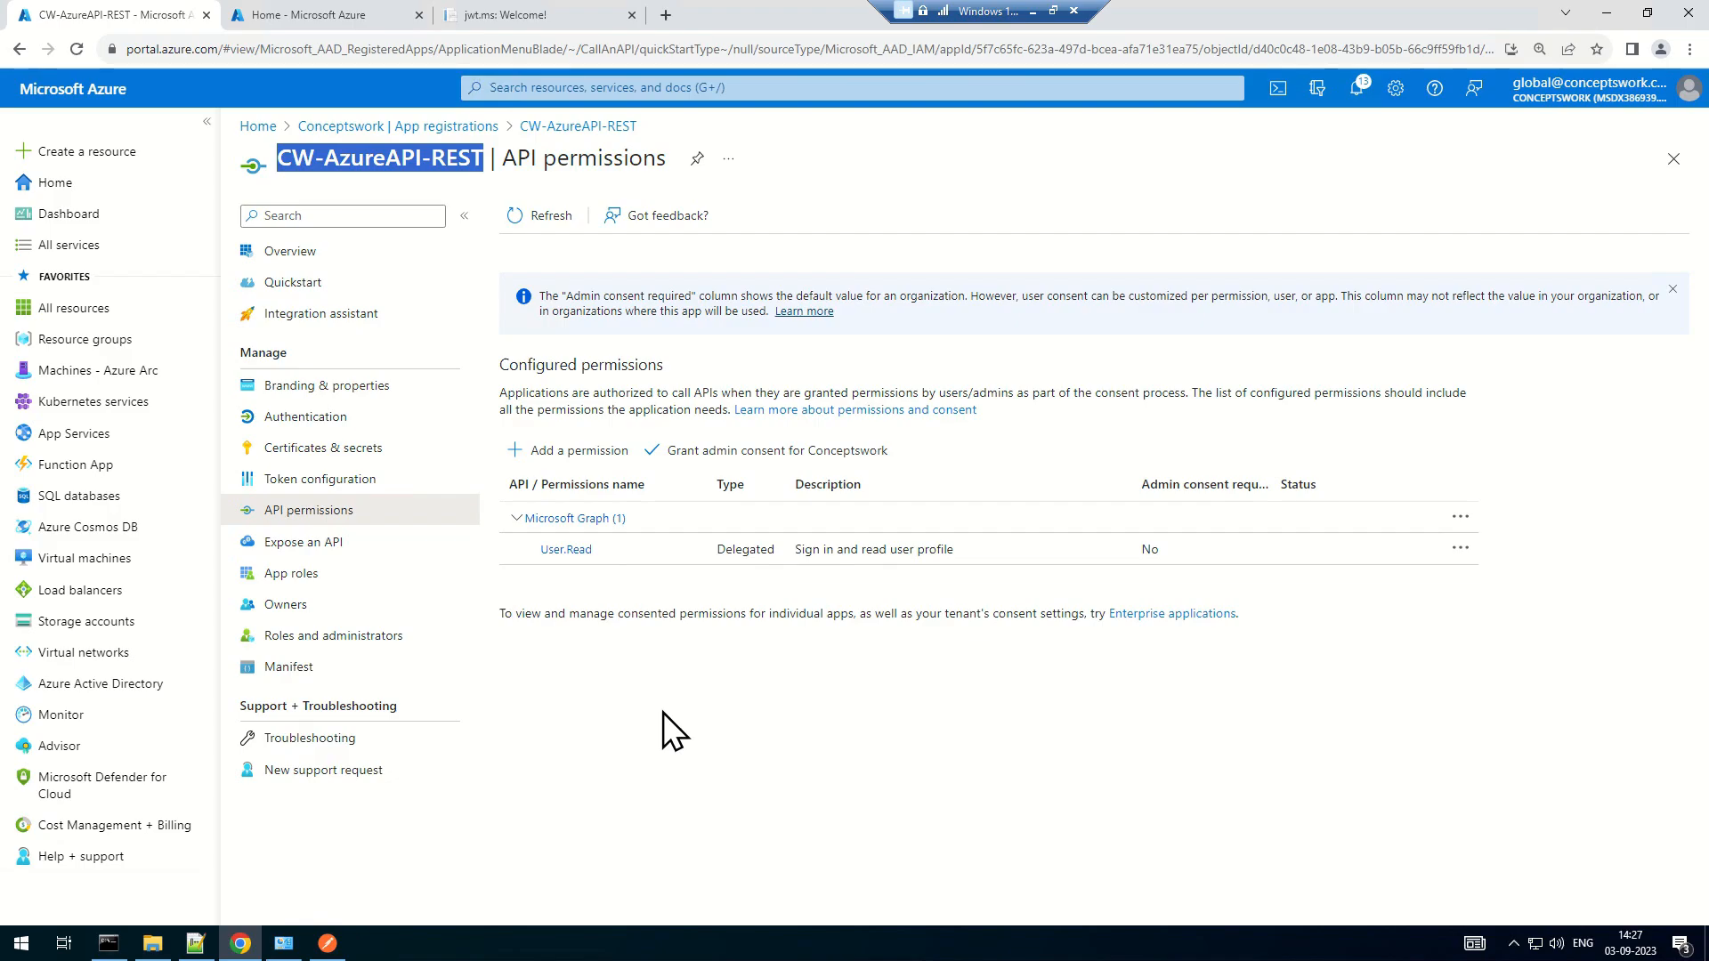
left_click(505, 697)
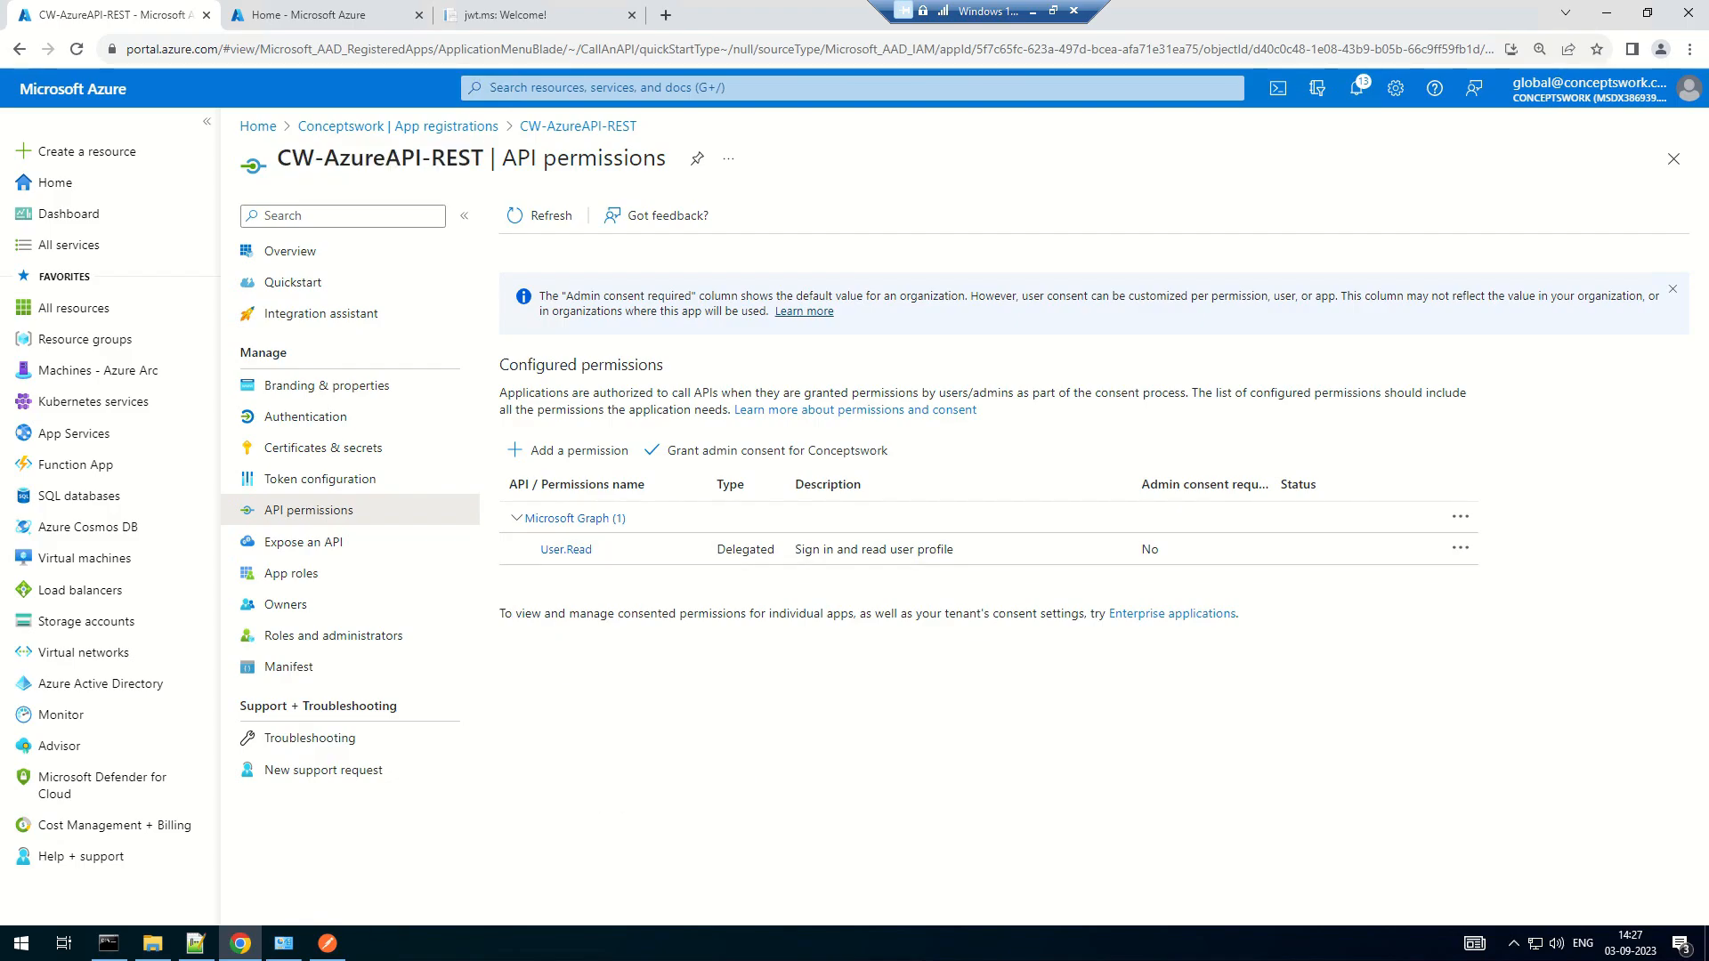
Switch to Postman, create a new HTTP request and collapse the collections sidebar
left_click(327, 943)
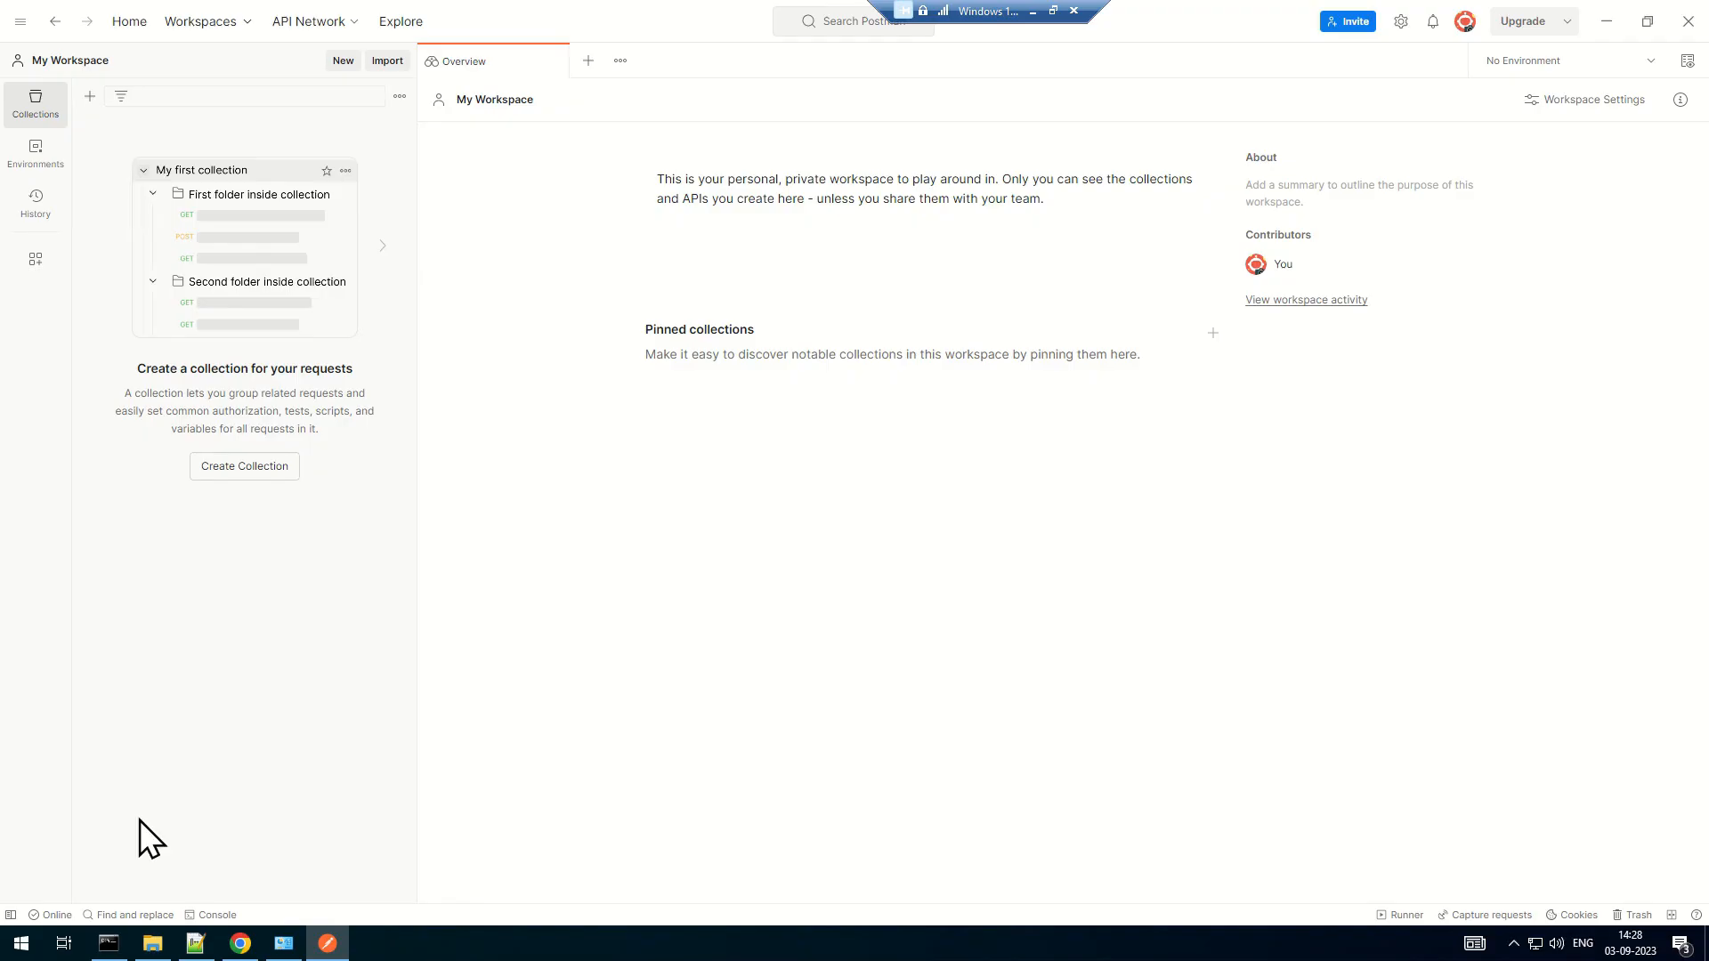
left_click(345, 69)
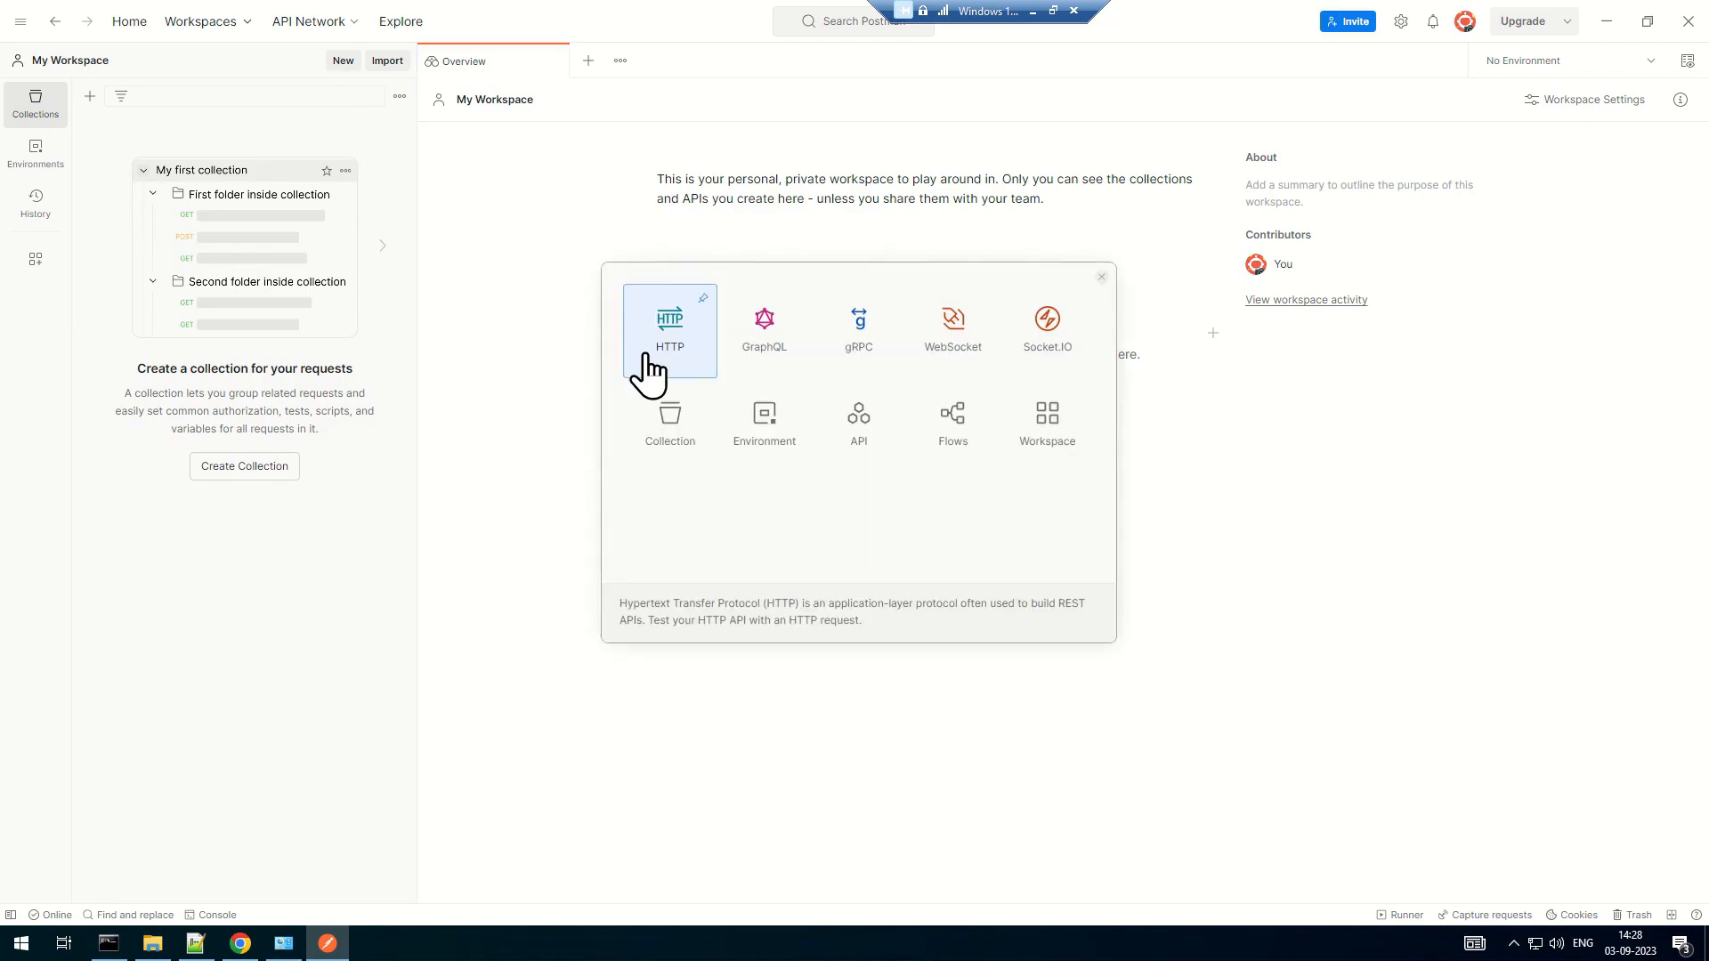
left_click(659, 360)
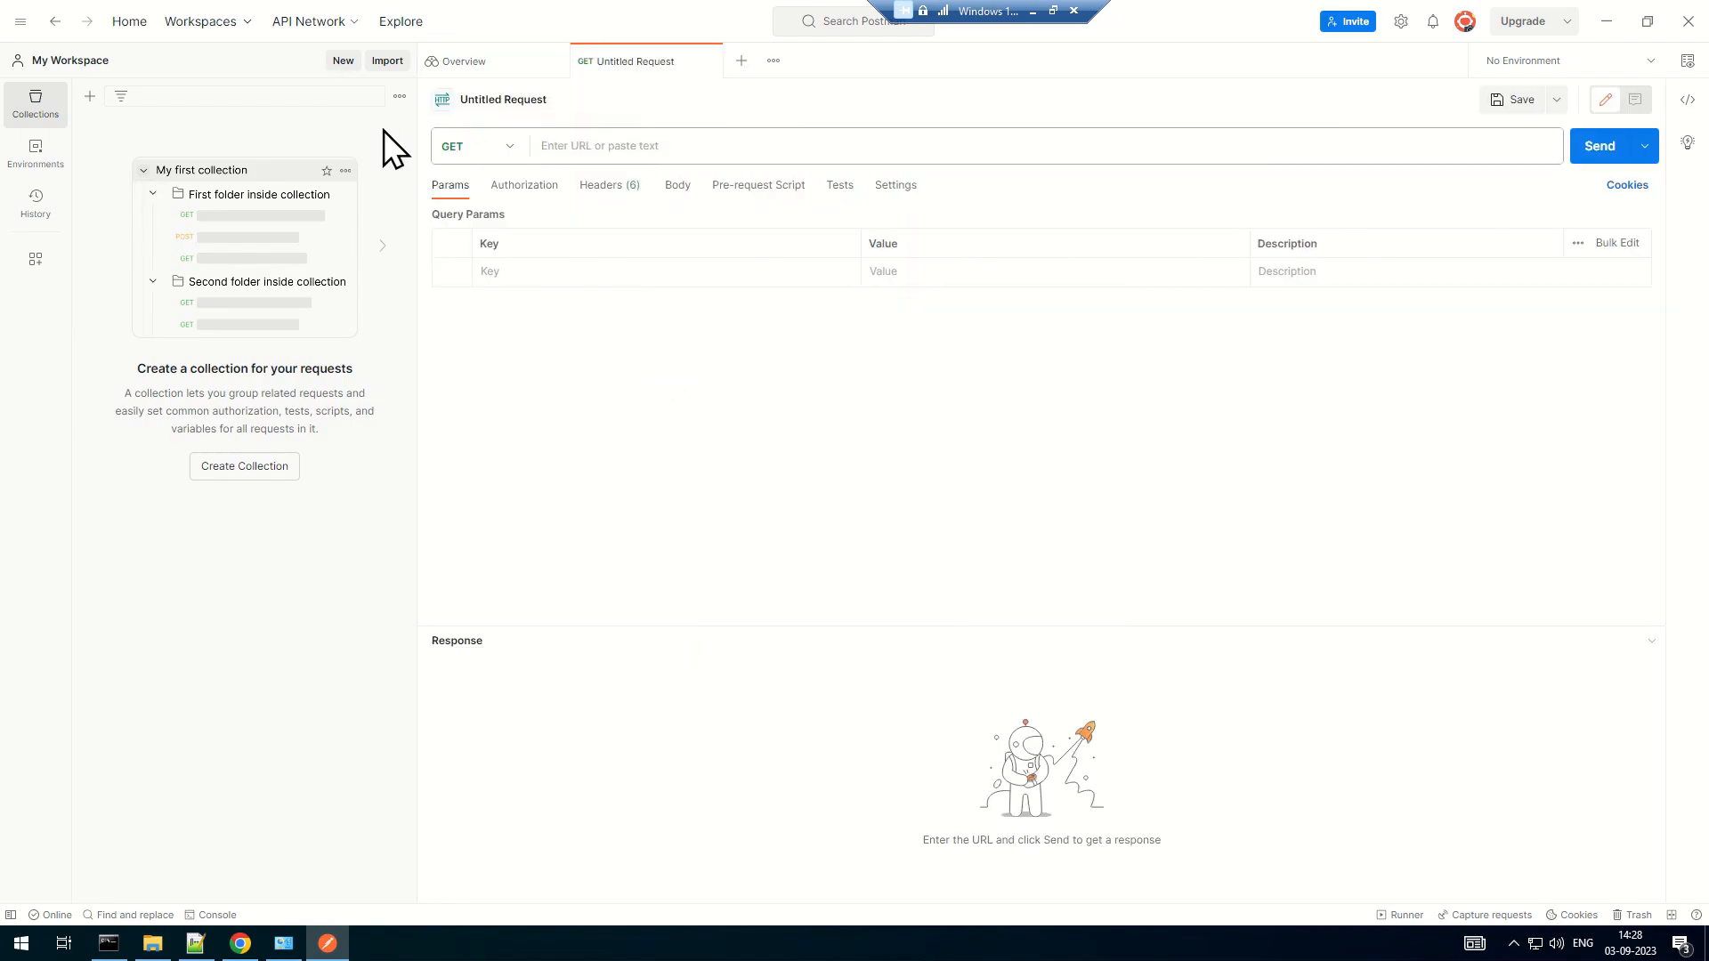
left_click_drag(419, 125, 65, 160)
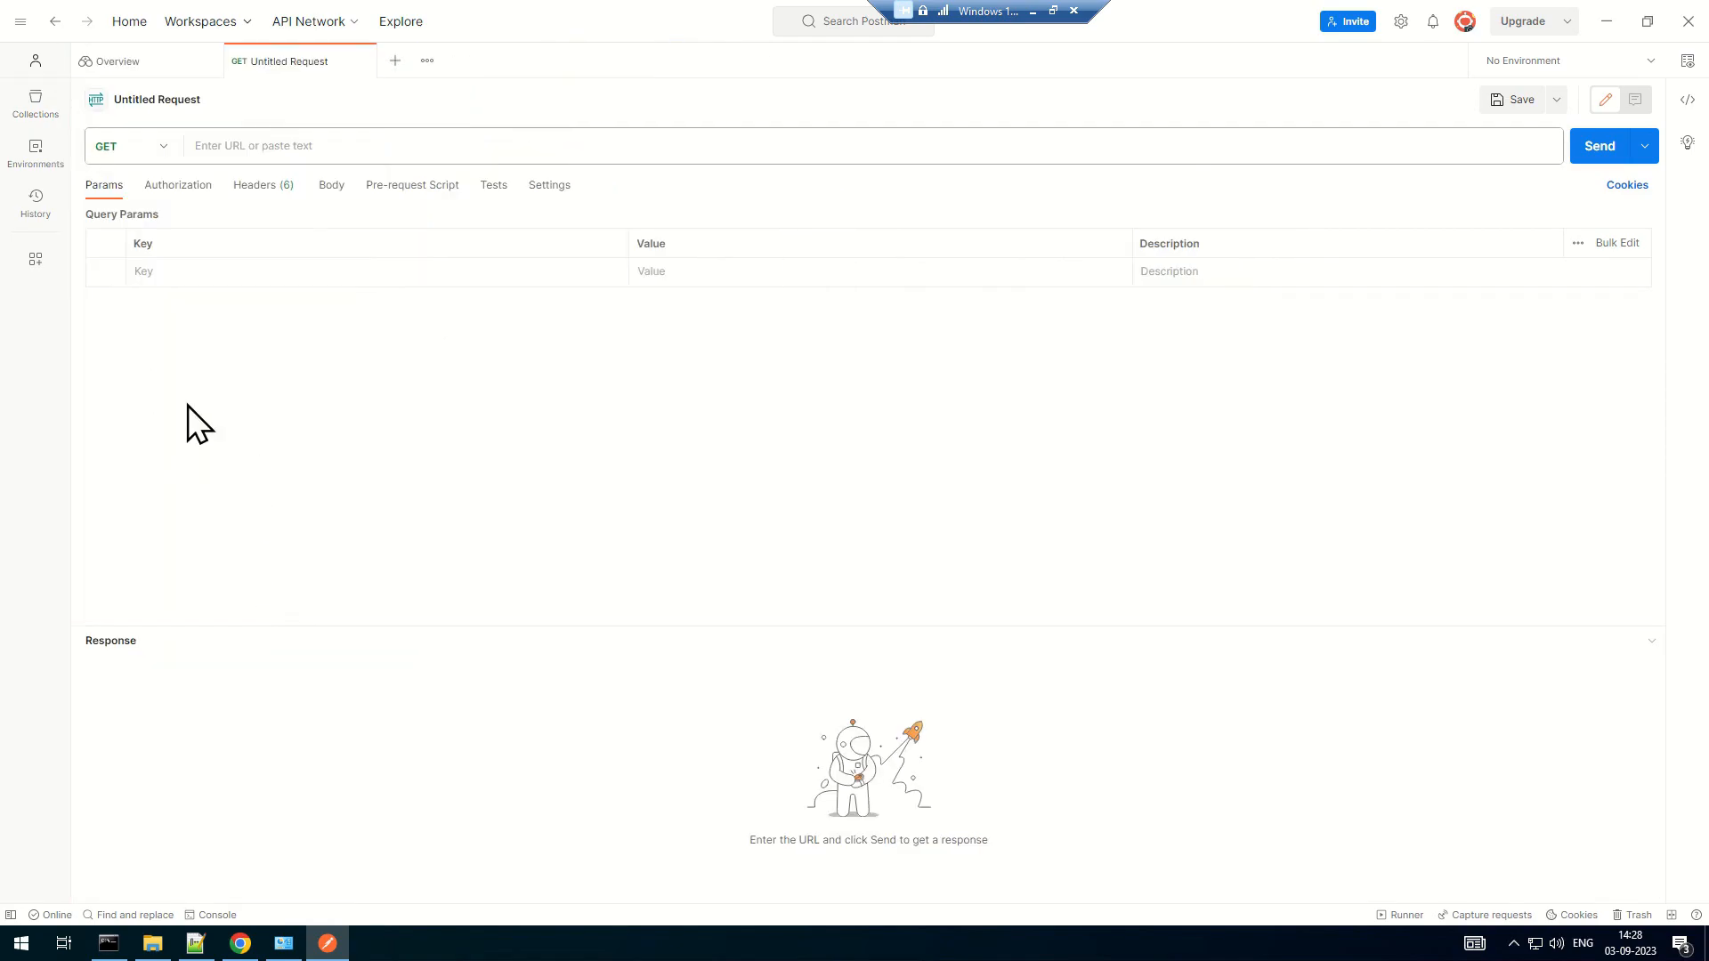
left_click(310, 147)
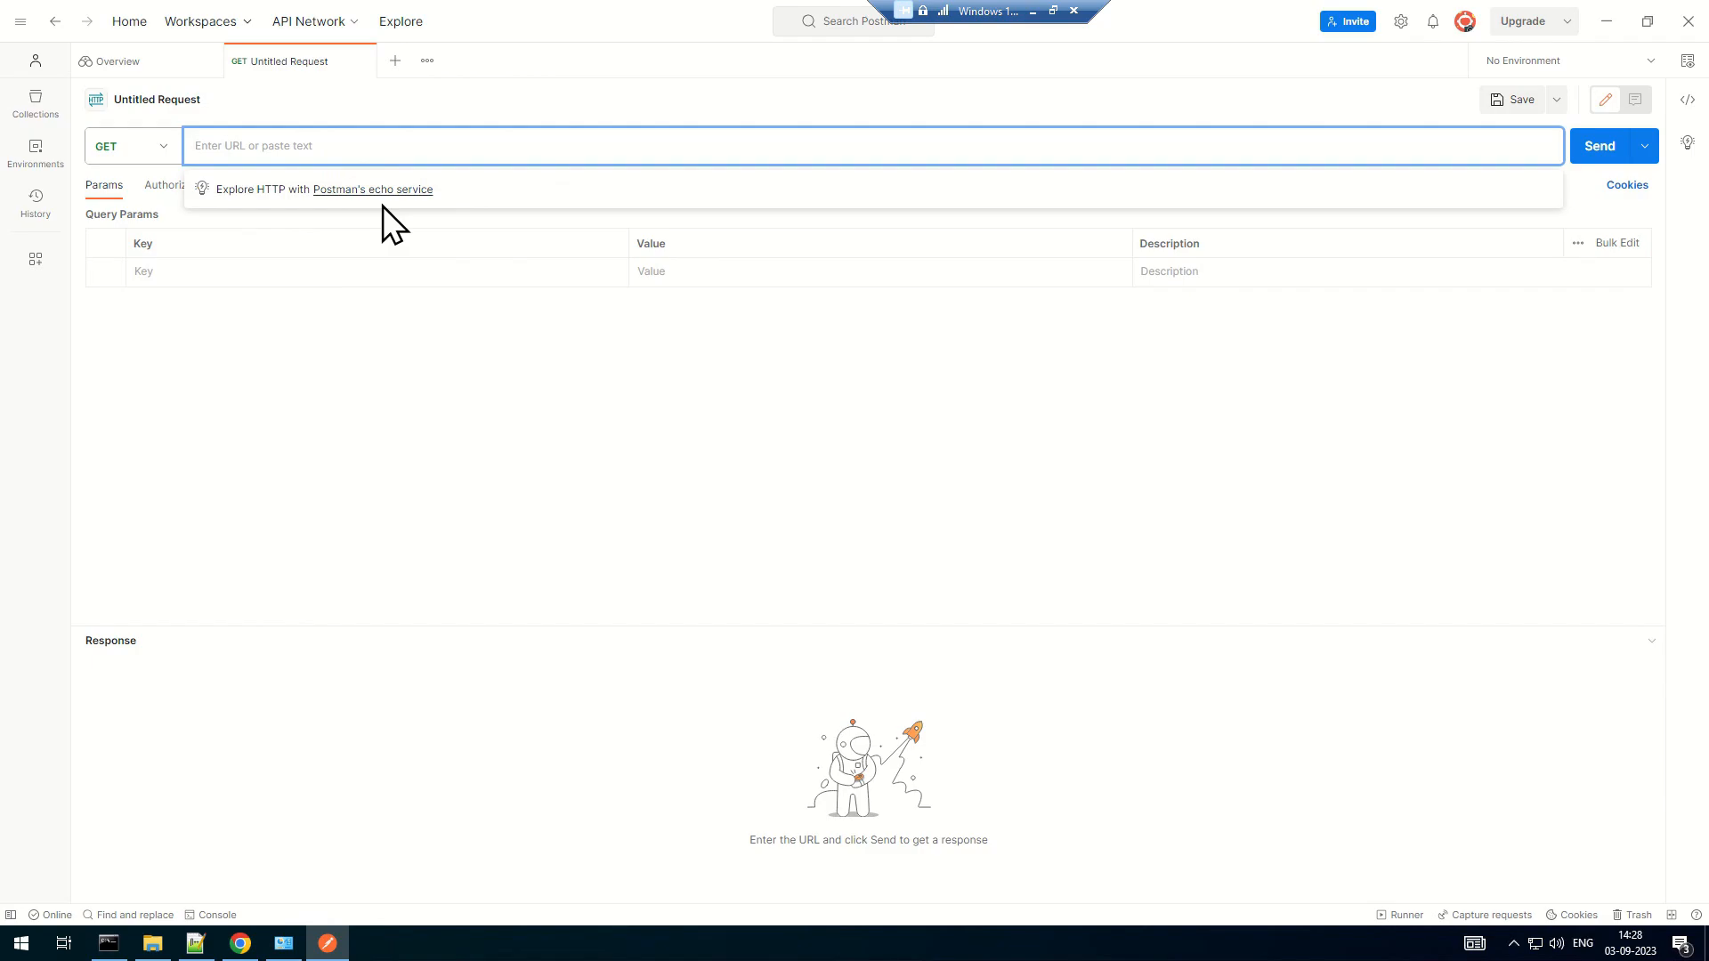
type("ht")
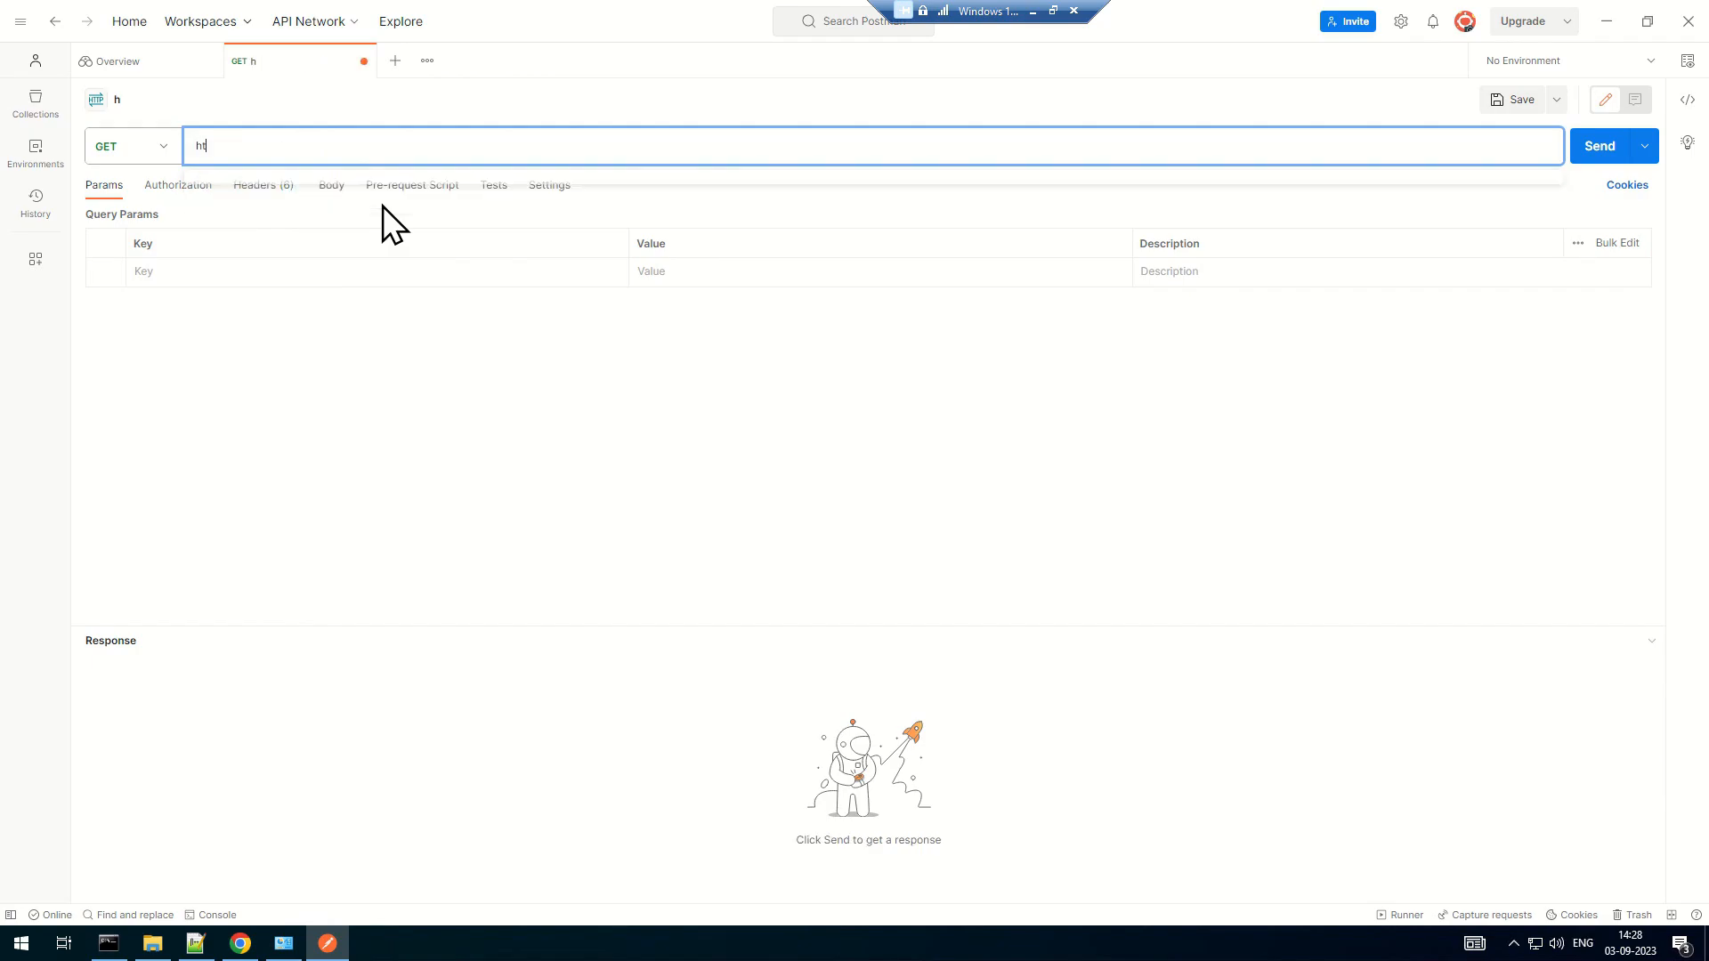
type("tp:ss/")
key("BackSpace")
key("BackSpace")
key("BackSpace")
key("BackSpace")
type("s")
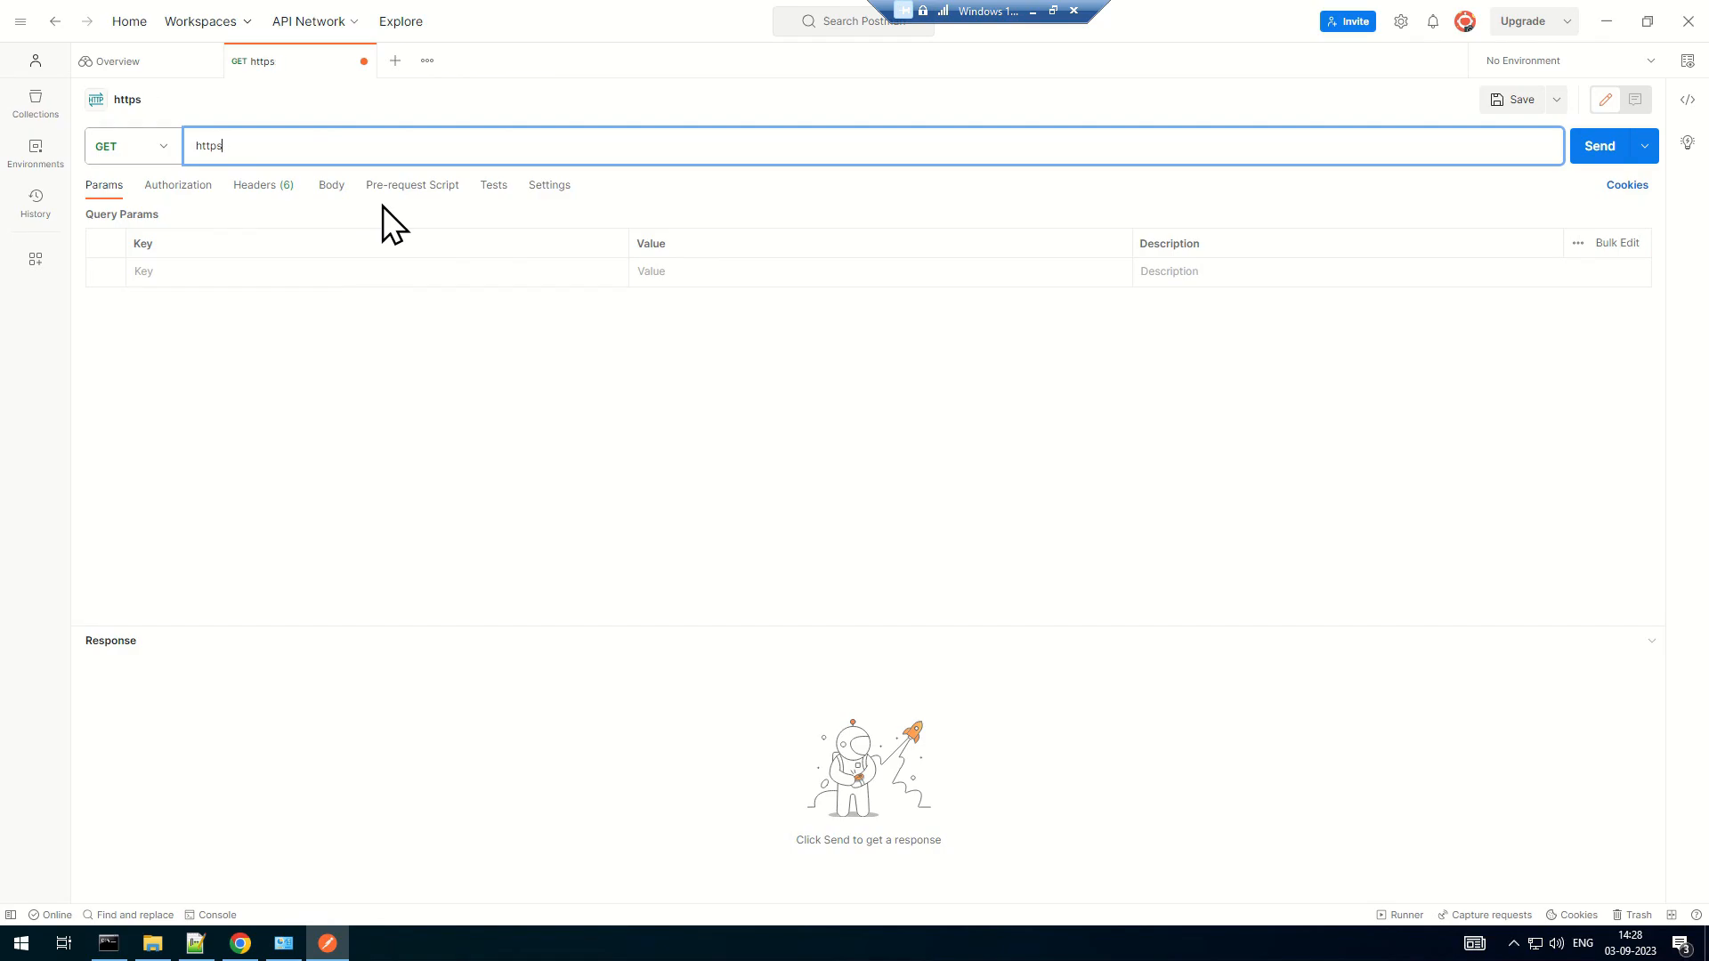
type("://management.")
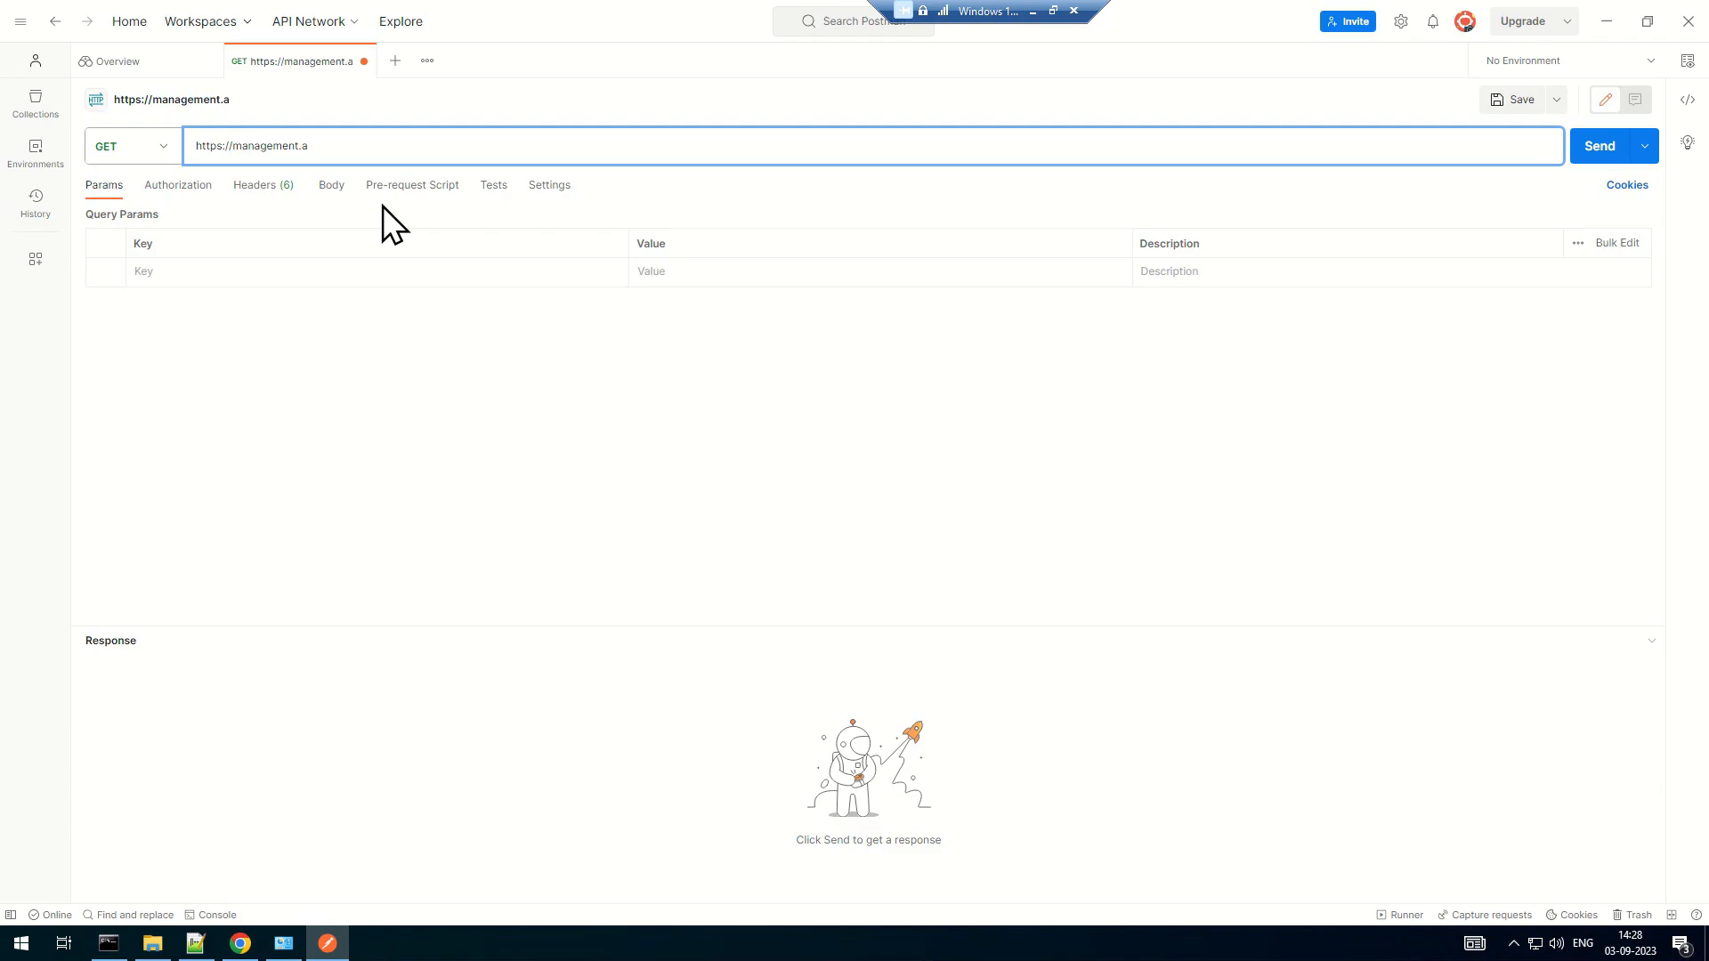
type("a")
key("BackSpace")
key("BackSpace")
key("BackSpace")
key("BackSpace")
key("BackSpace")
key("BackSpace")
key("BackSpace")
key("BackSpace")
key("BackSpace")
key("BackSpace")
key("BackSpace")
key("BackSpace")
key("BackSpace")
key("BackSpace")
key("BackSpace")
key("BackSpace")
key("BackSpace")
key("BackSpace")
key("BackSpace")
key("BackSpace")
type("Azure Endpoint")
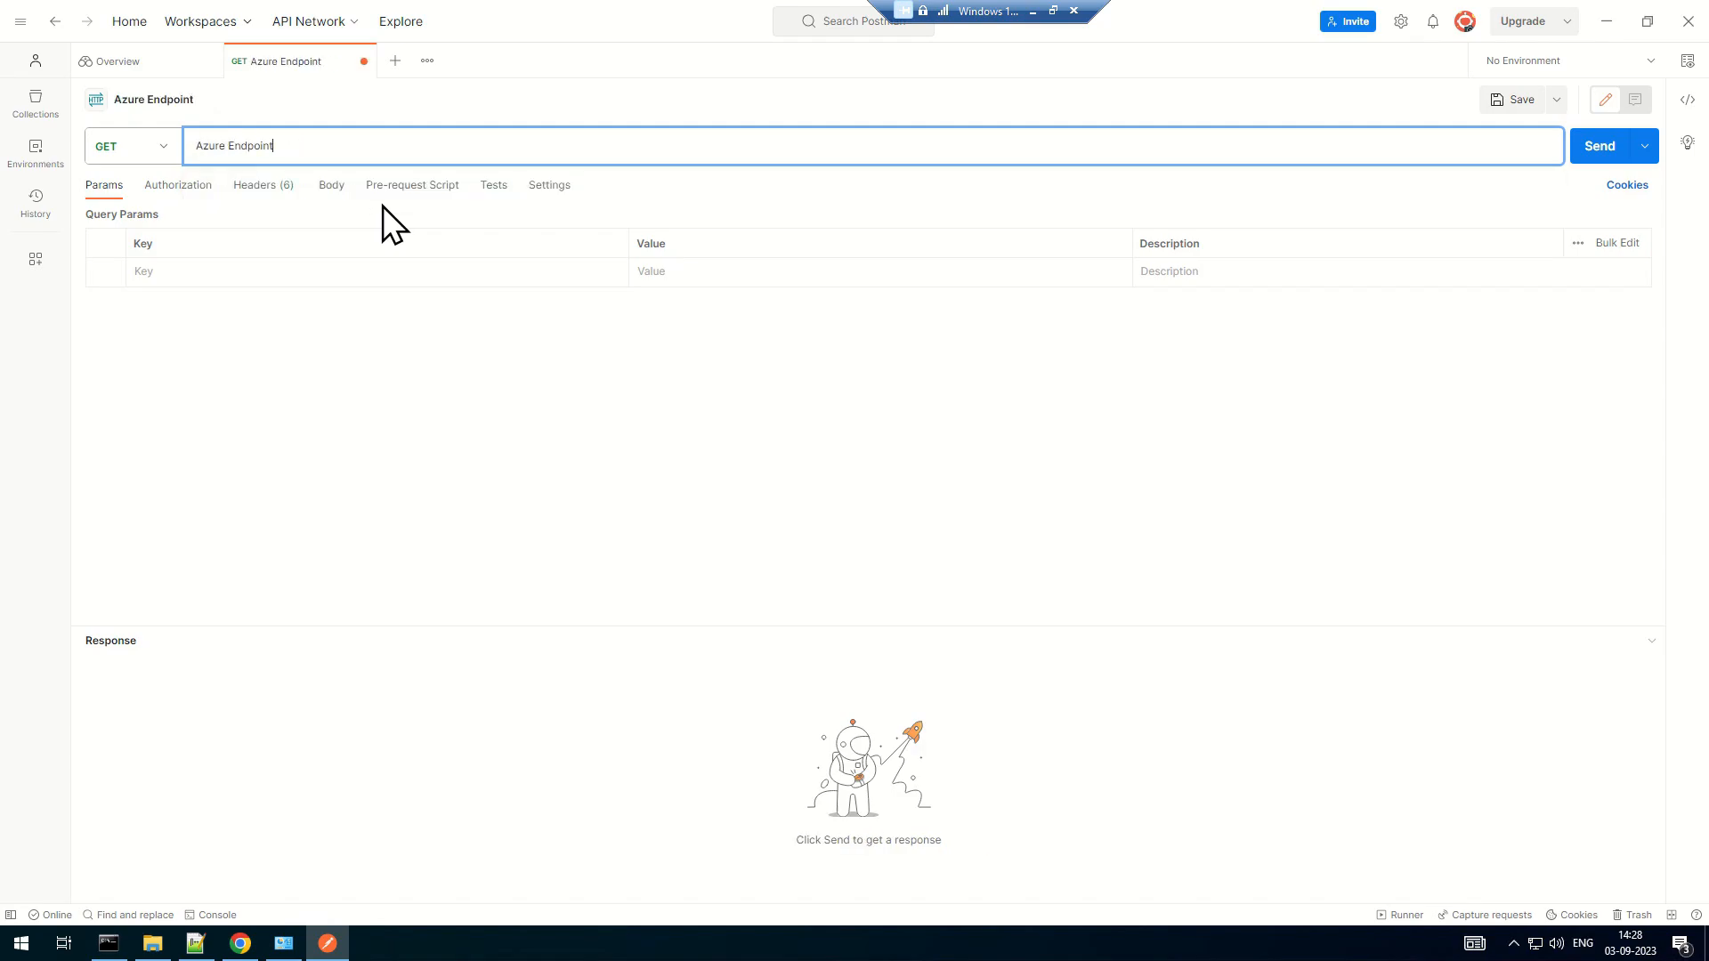
key("ctrl+a")
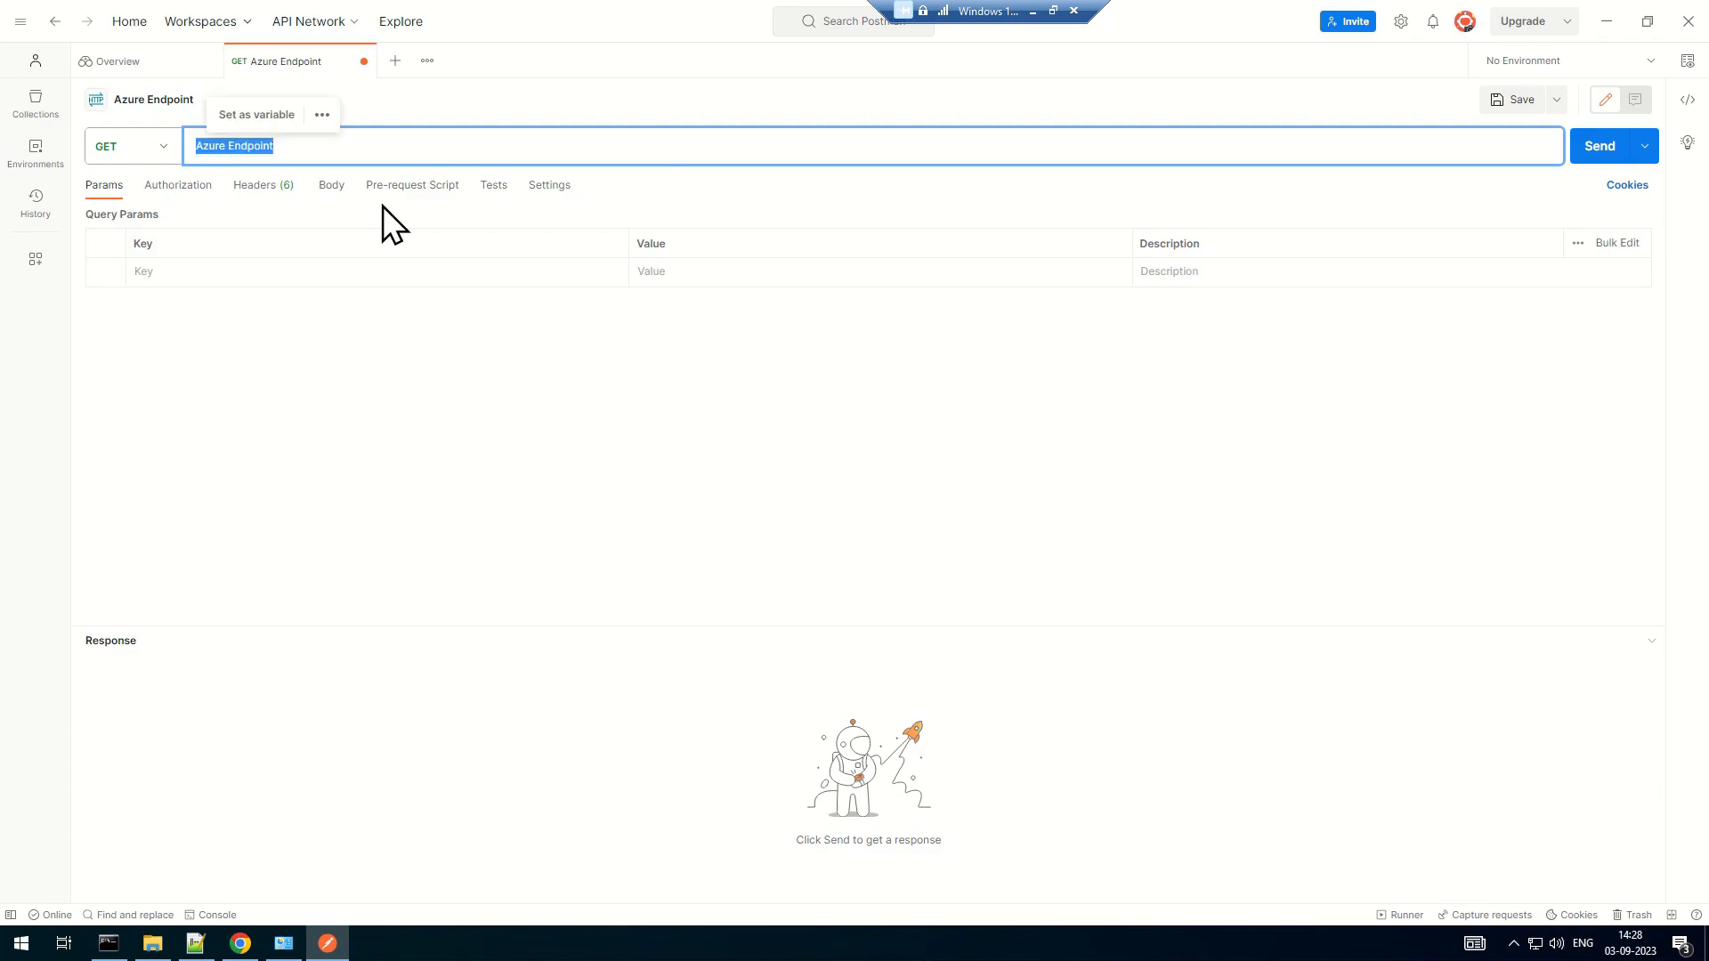
key("BackSpace")
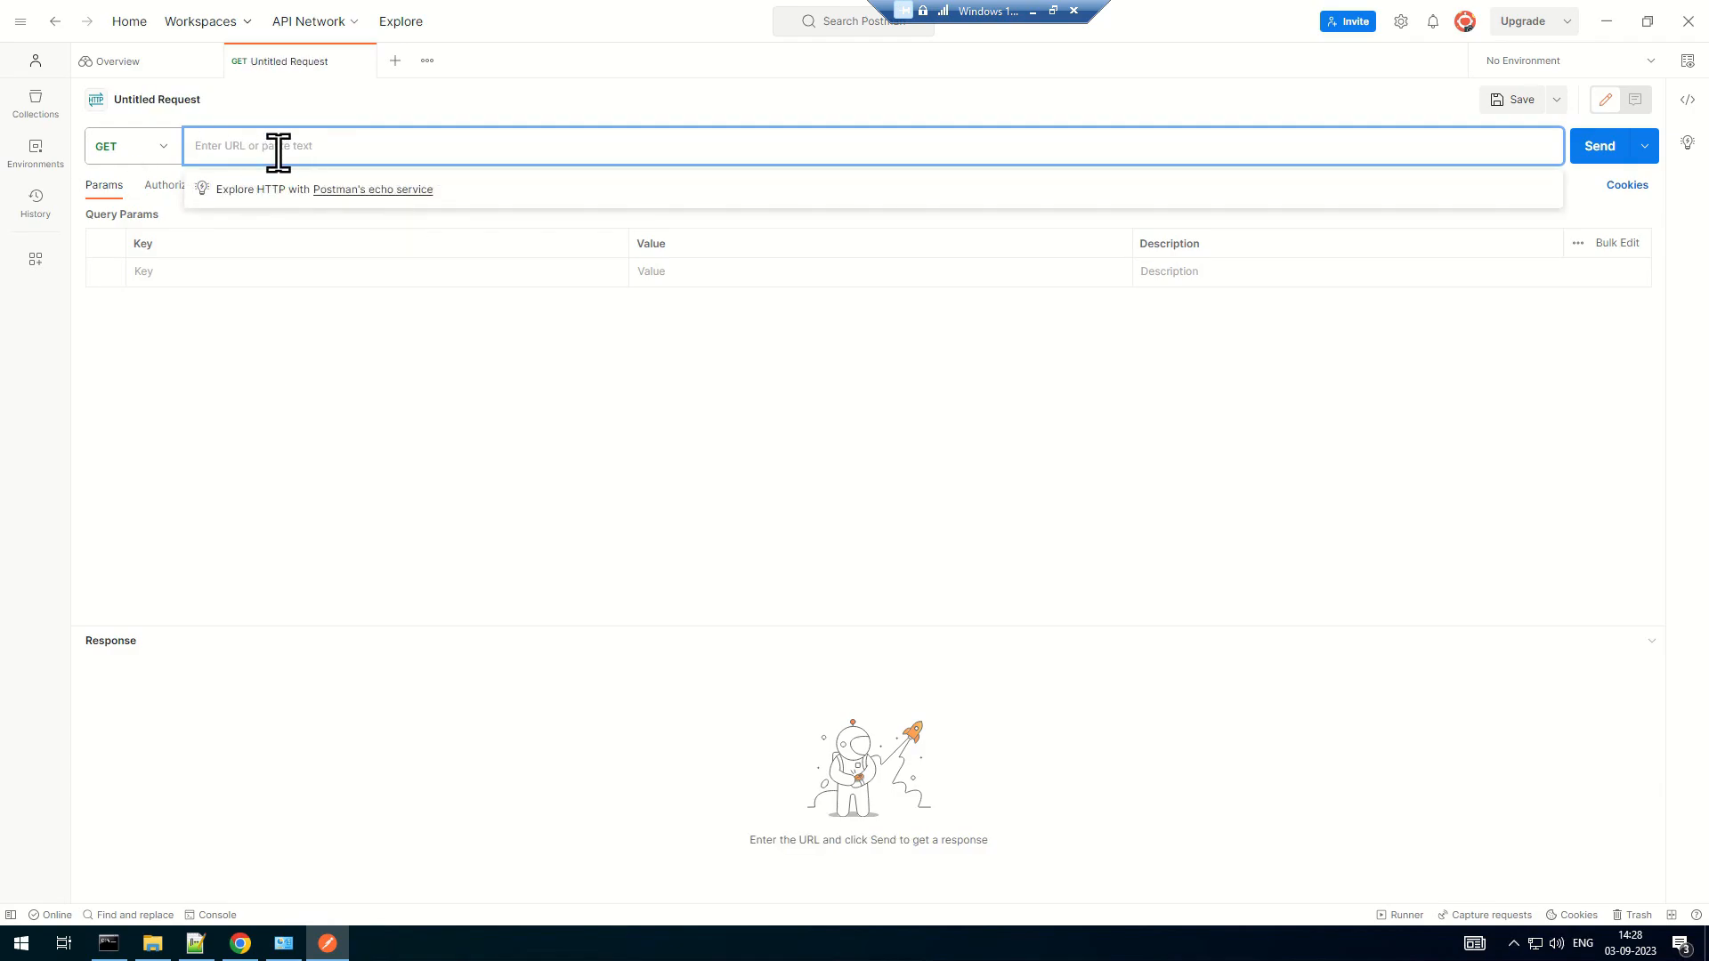
Set the request's authorization type to OAuth 2.0 and check the list of available tokens
left_click(349, 522)
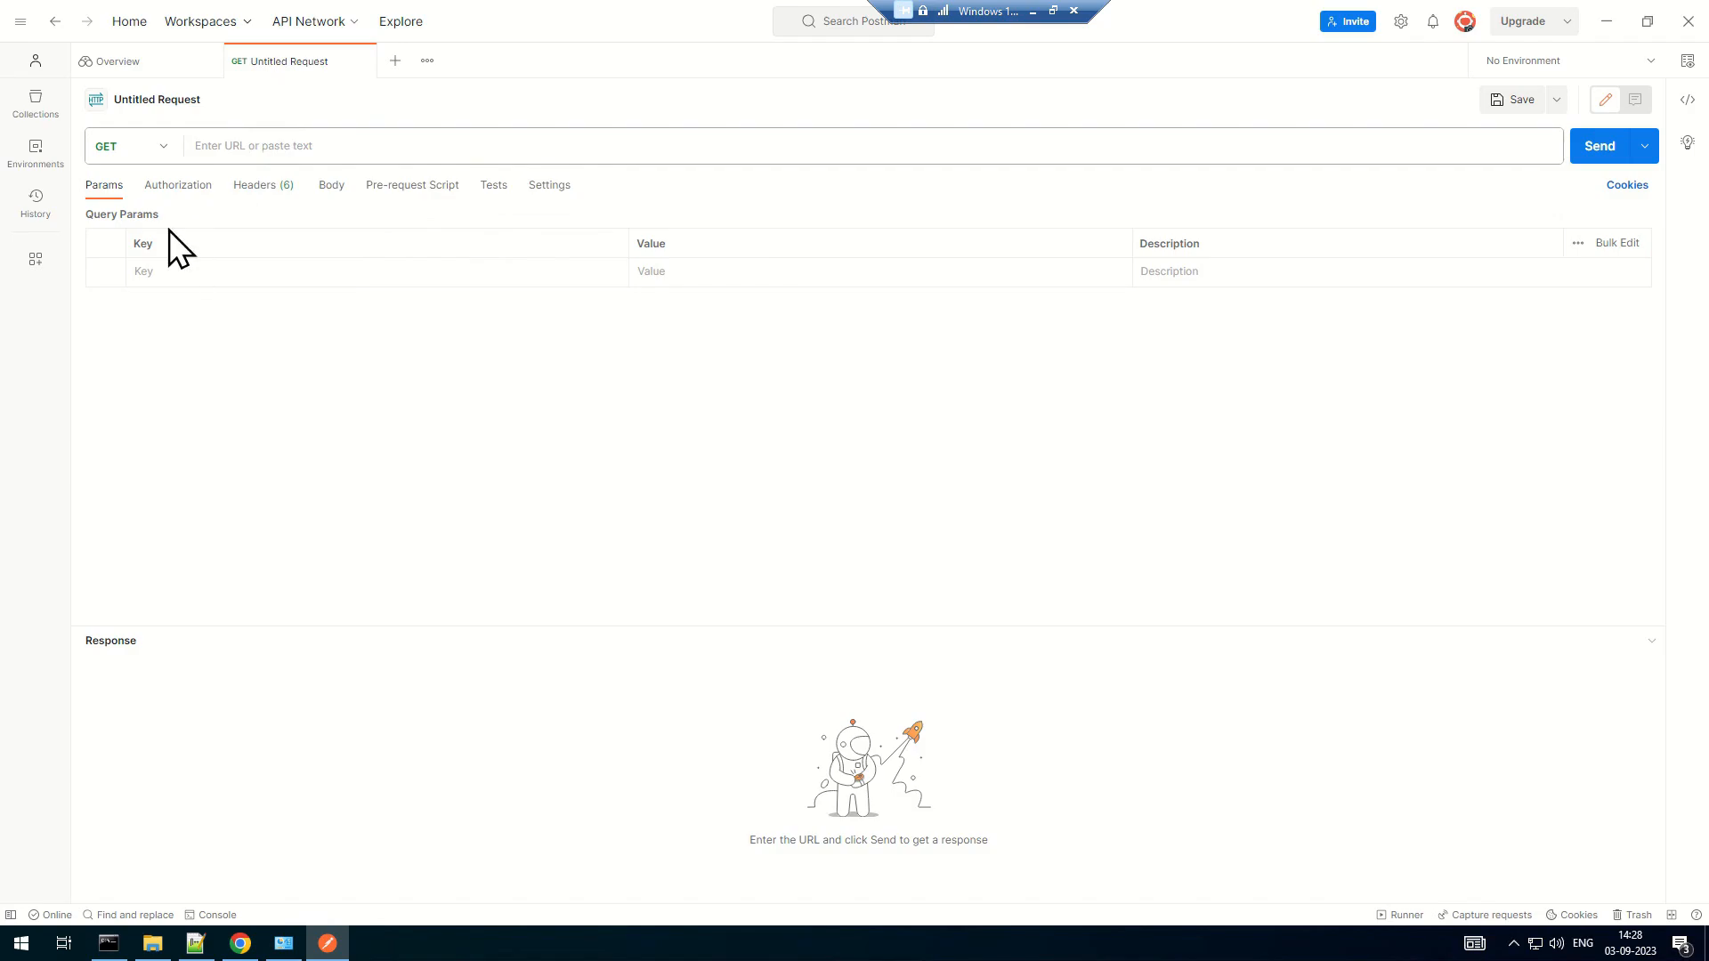
left_click(166, 197)
left_click(343, 235)
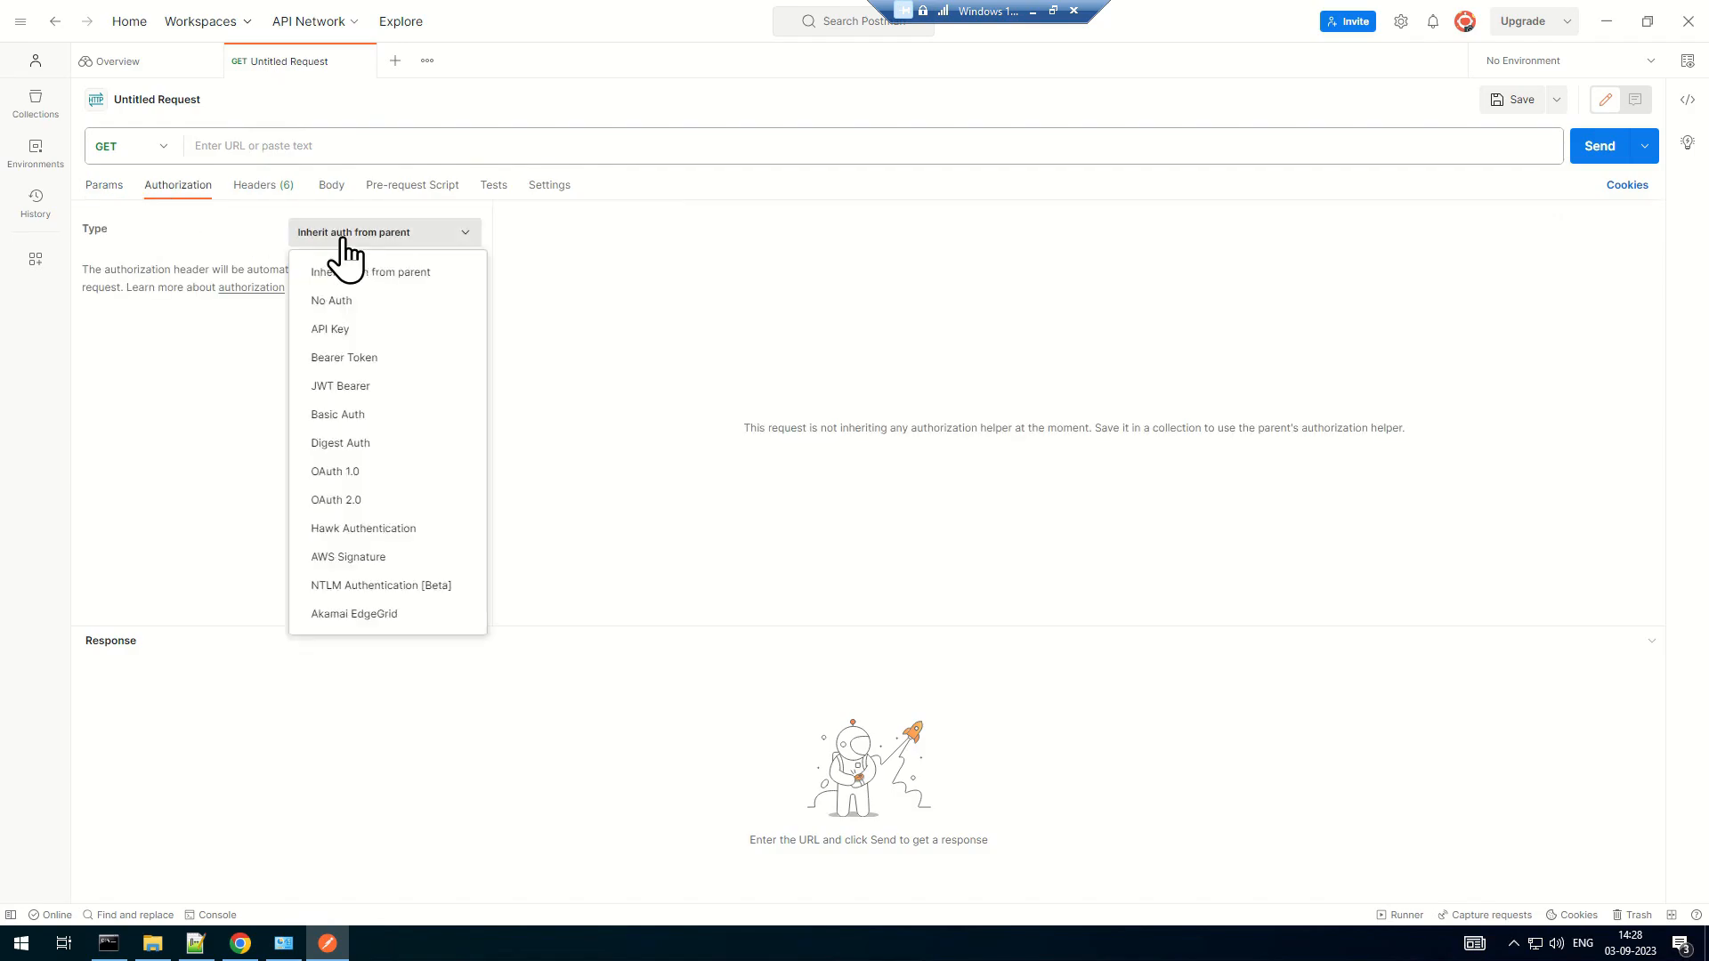
left_click(406, 503)
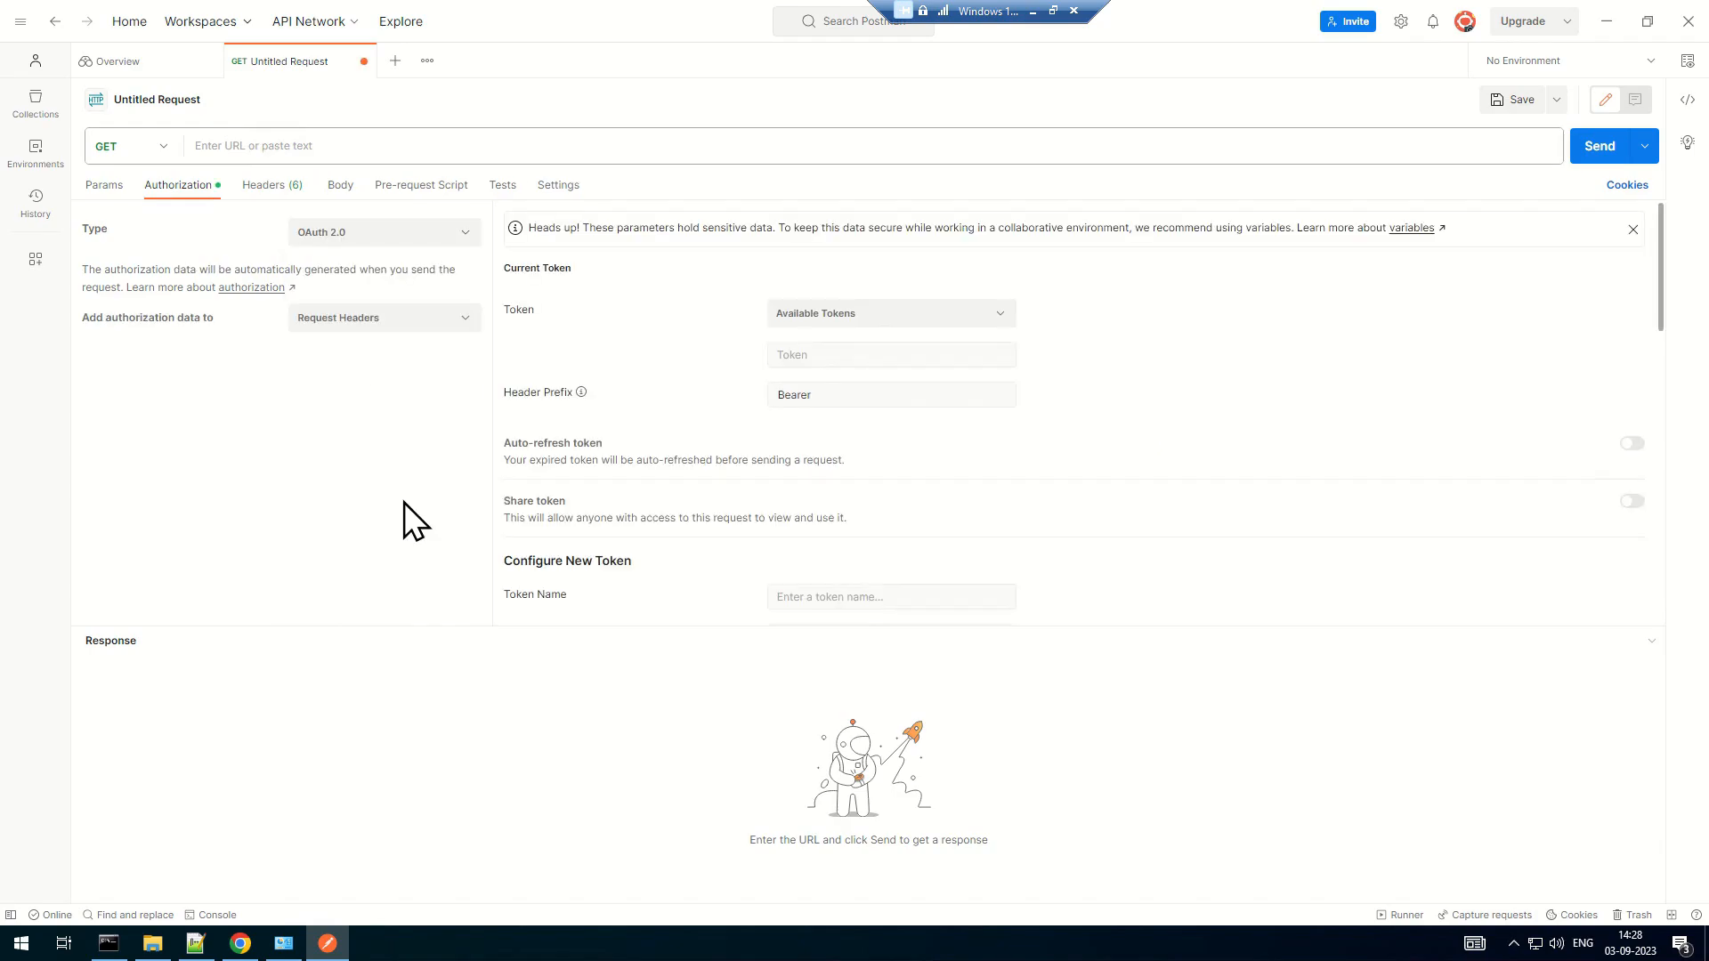
left_click(824, 317)
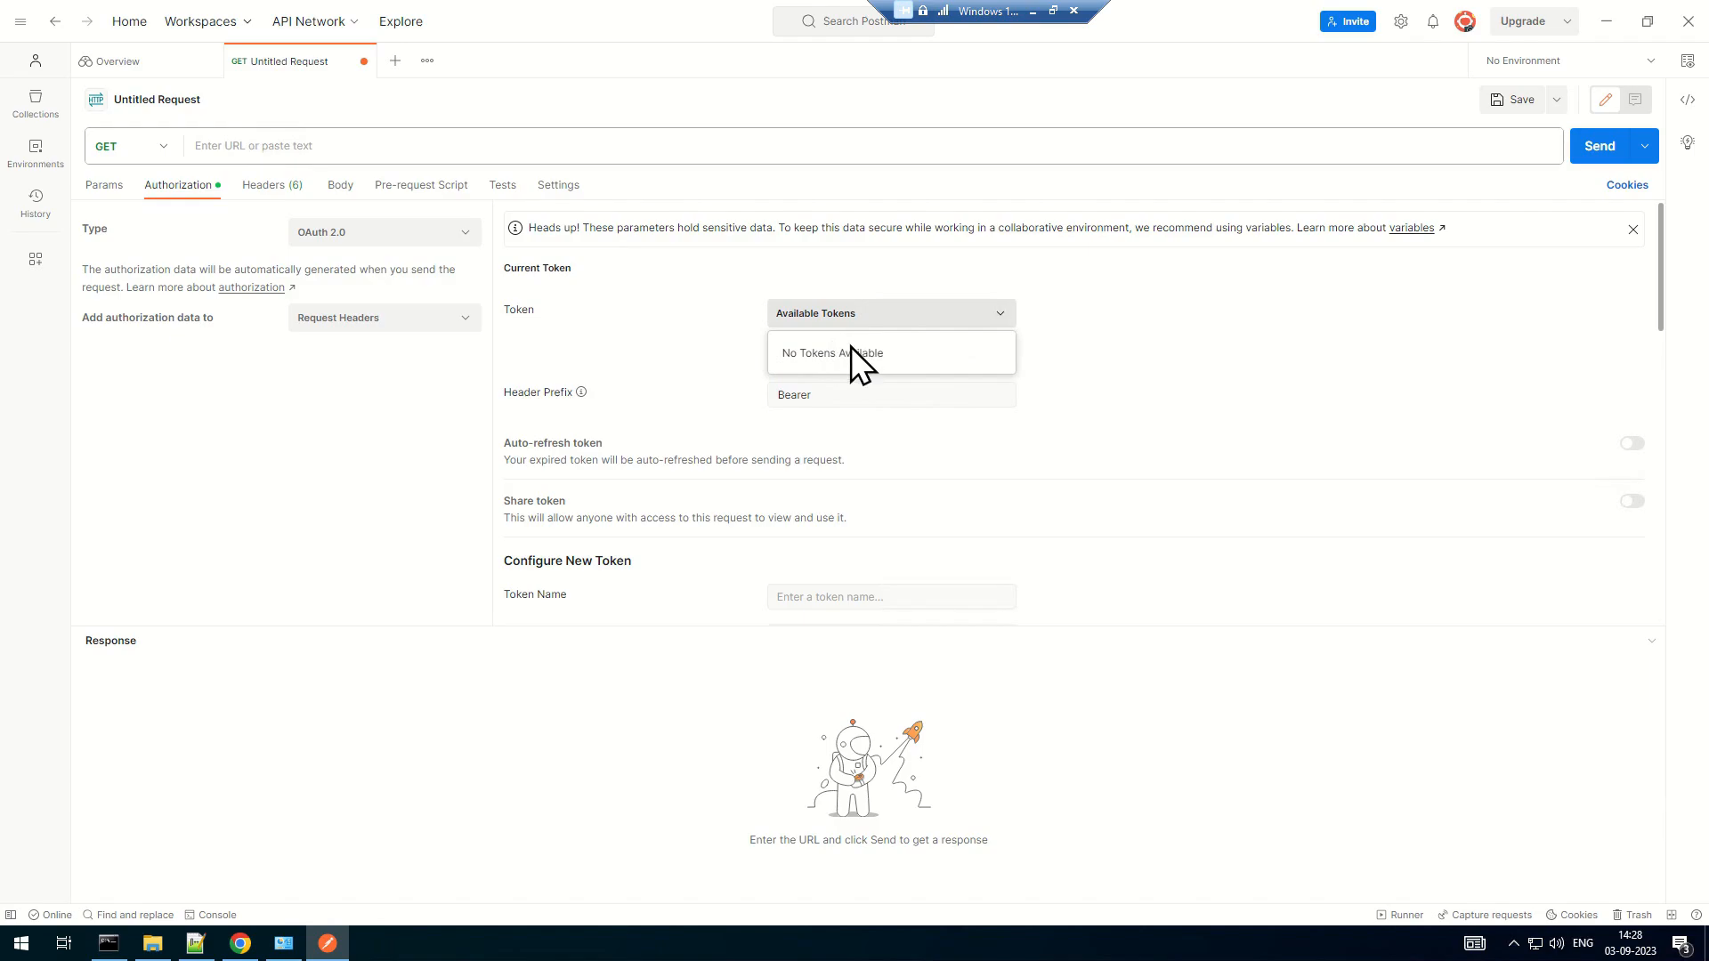
left_click(1102, 344)
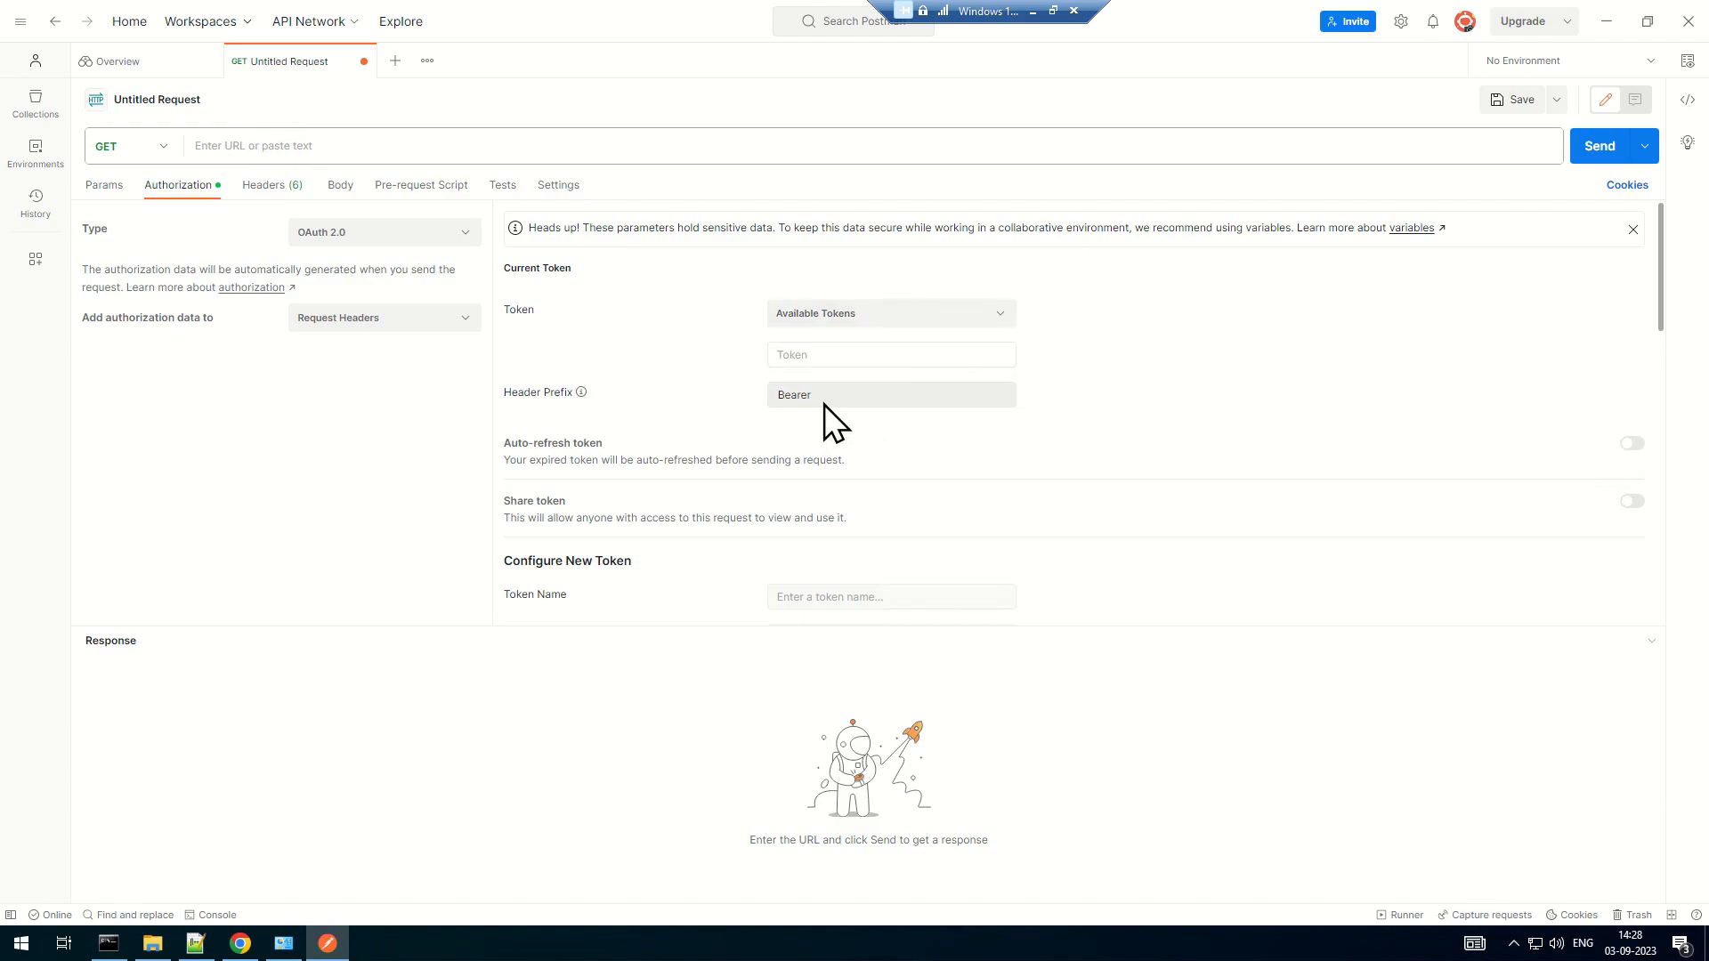
scroll(1226, 397, "down", 3)
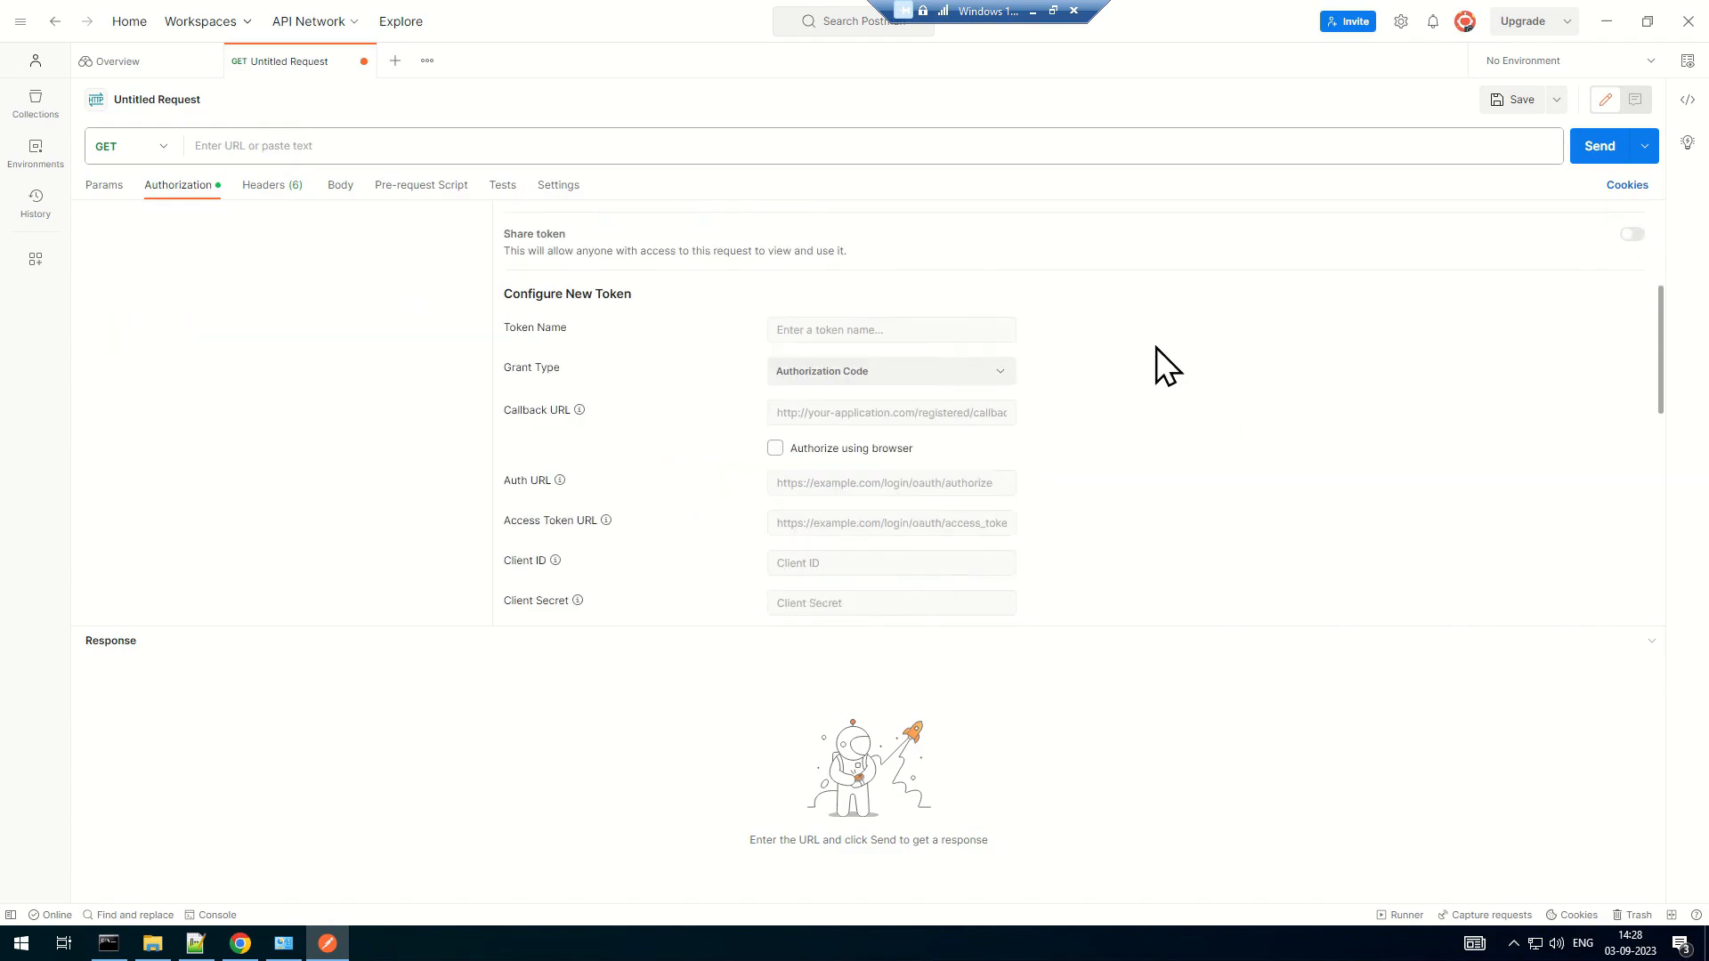
left_click(895, 333)
type("AzureRest")
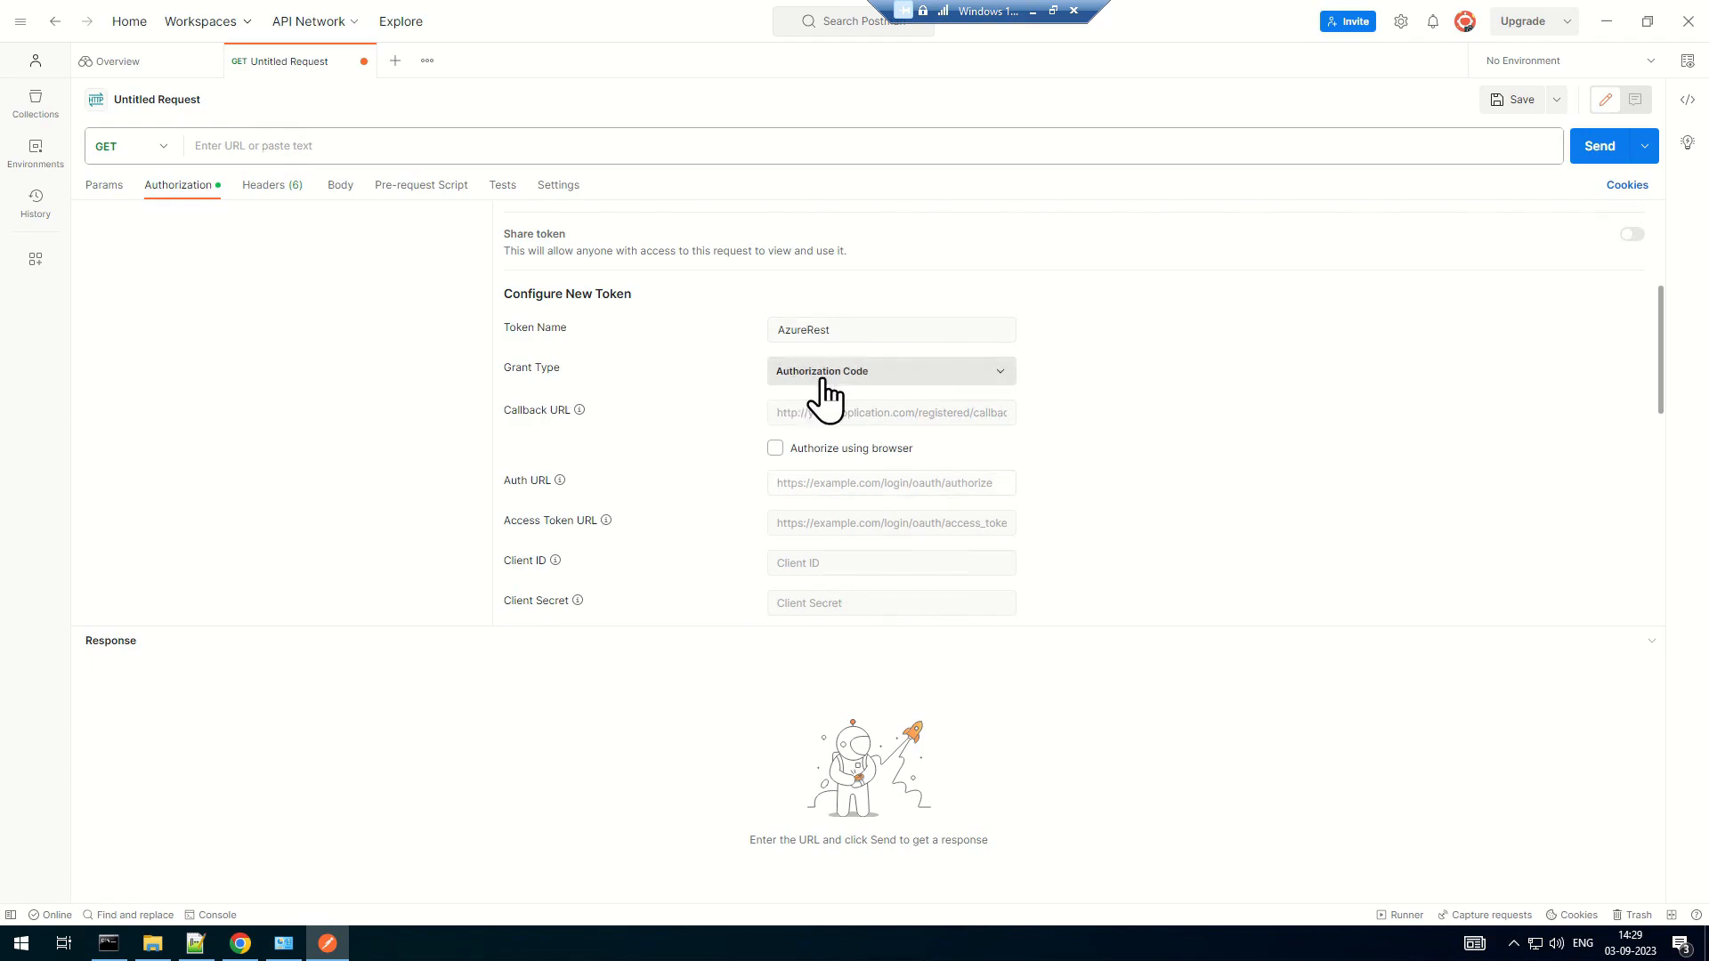
left_click(847, 416)
type("https")
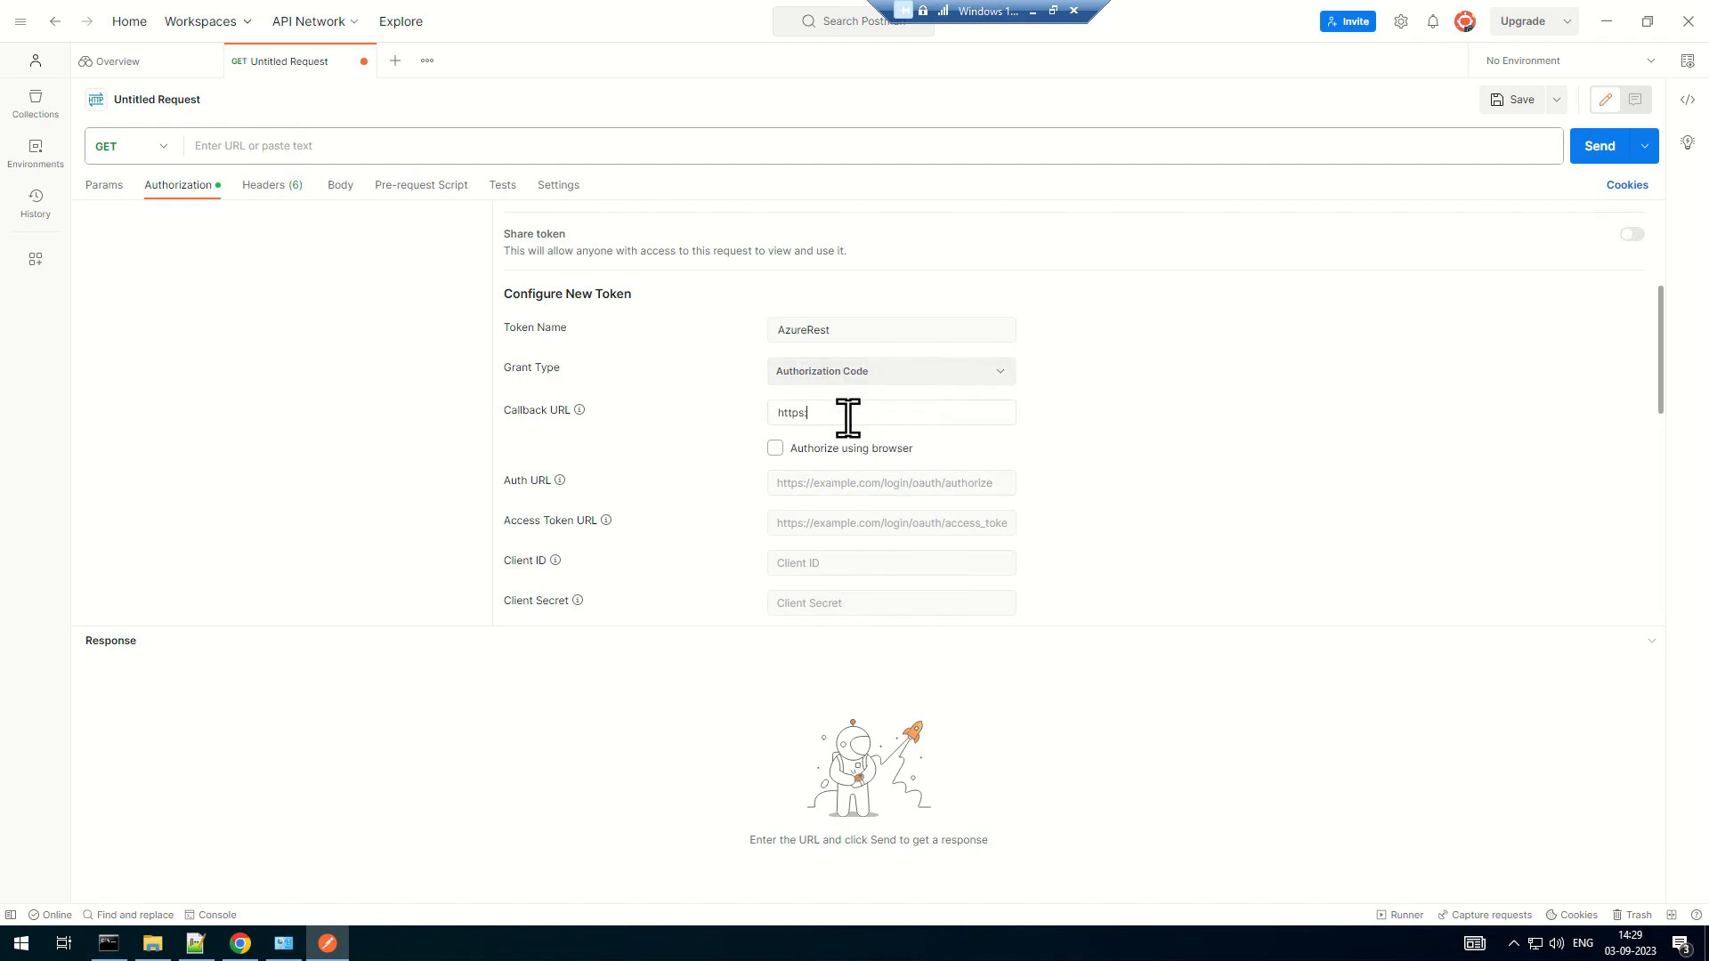
type("://localhost")
left_click_drag(896, 416, 635, 431)
Check the reply URL in the CW-AzureAPI-REST manifest in the Azure portal, and return to Postman
left_click(239, 944)
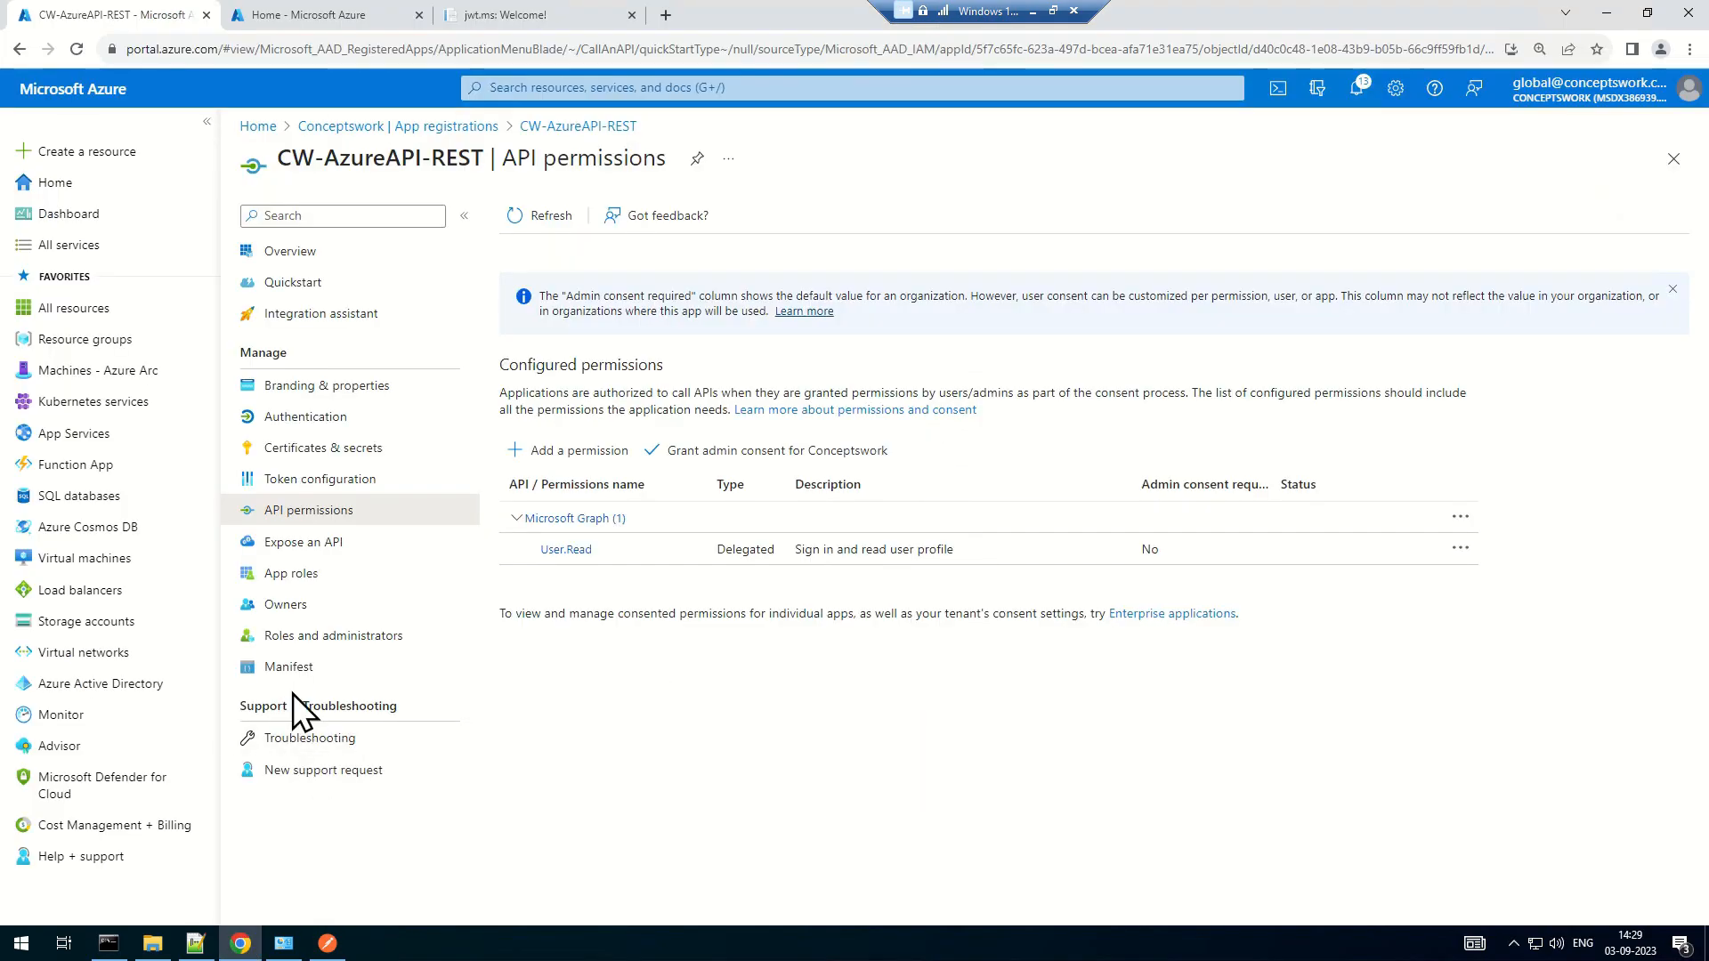
left_click(307, 670)
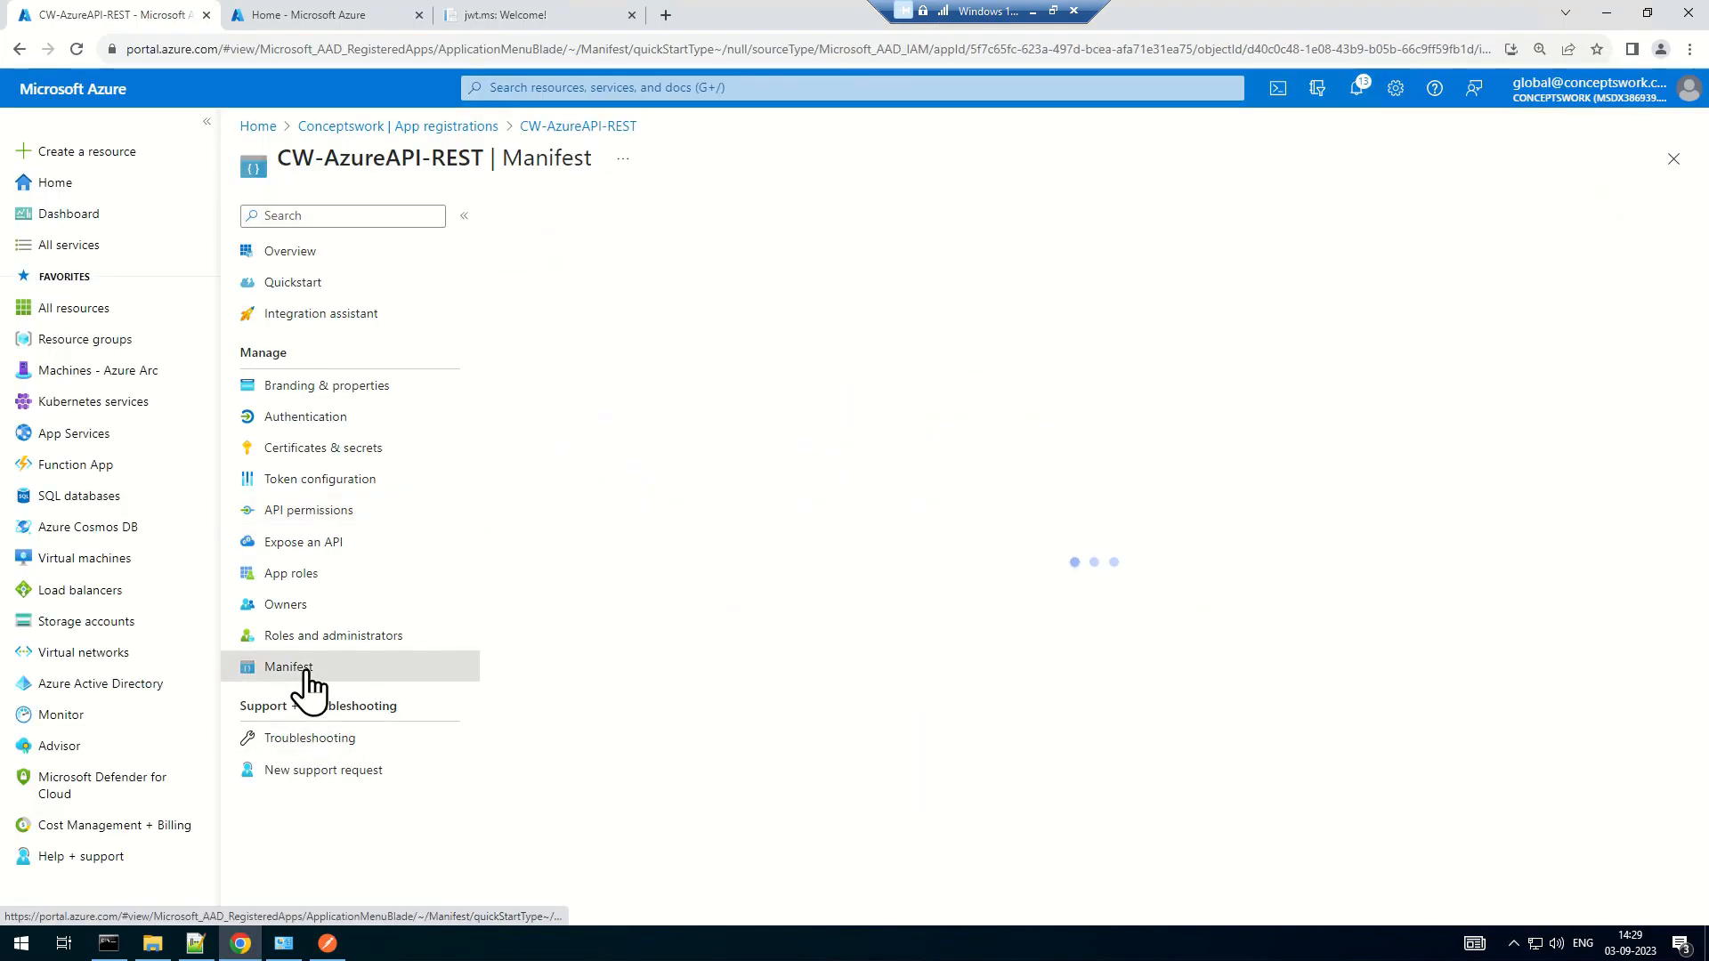
scroll(903, 396, "down", 5)
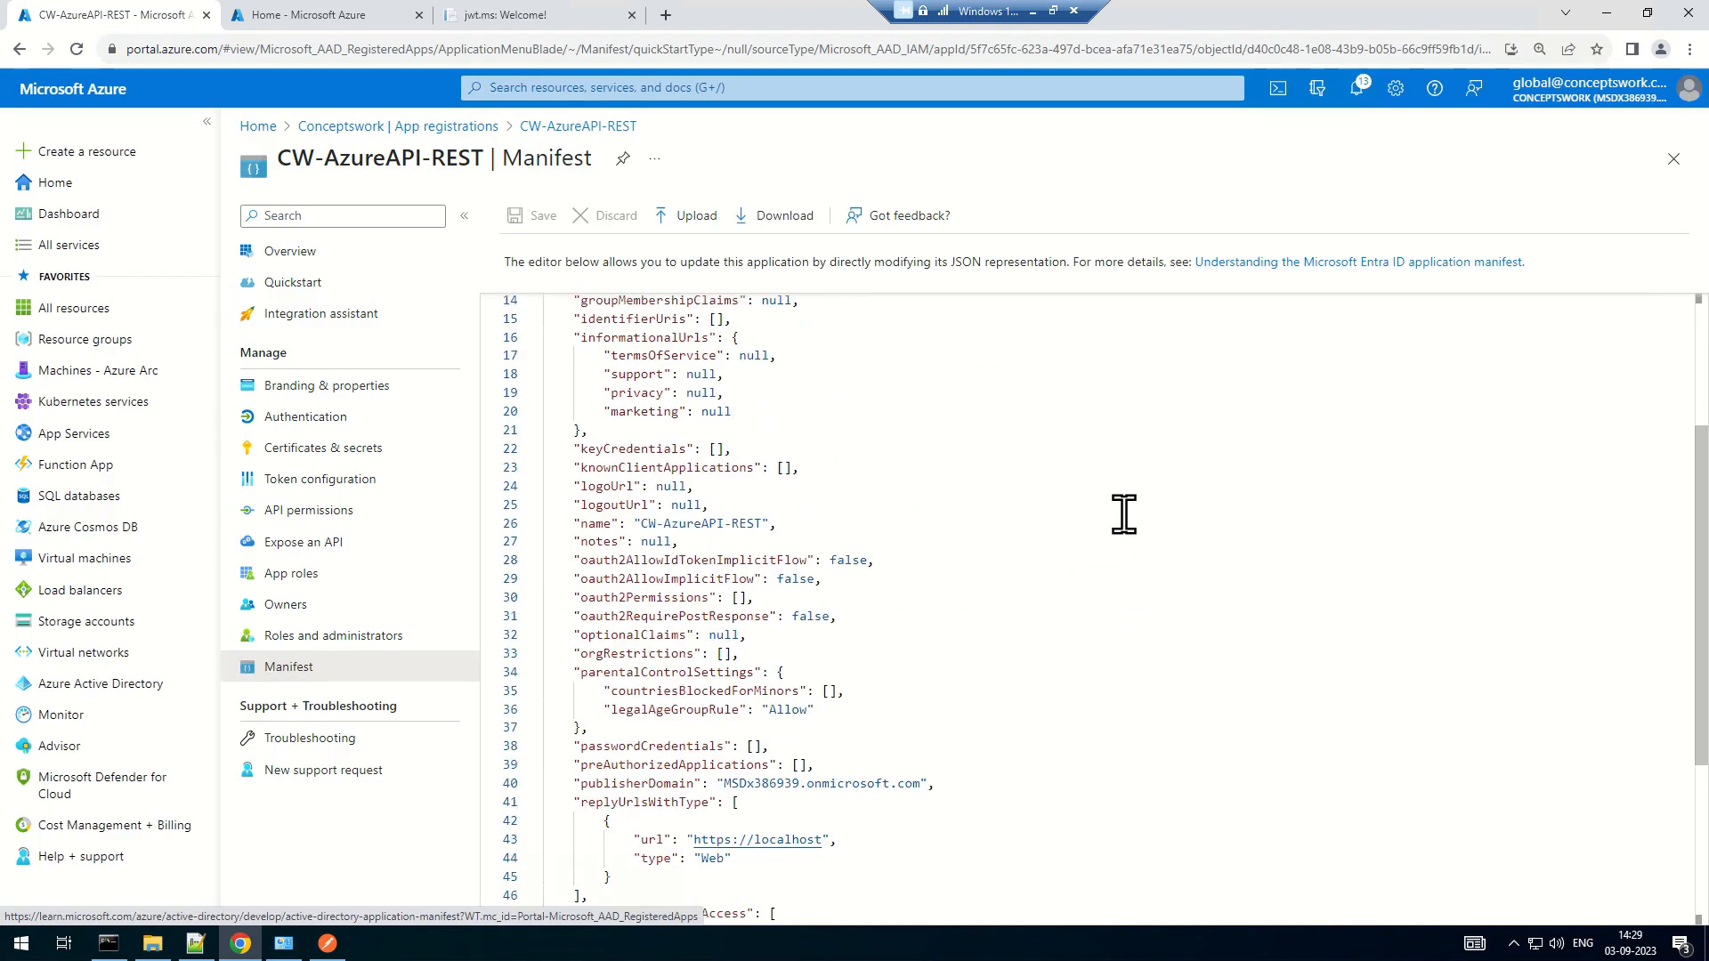
left_click_drag(802, 711, 523, 666)
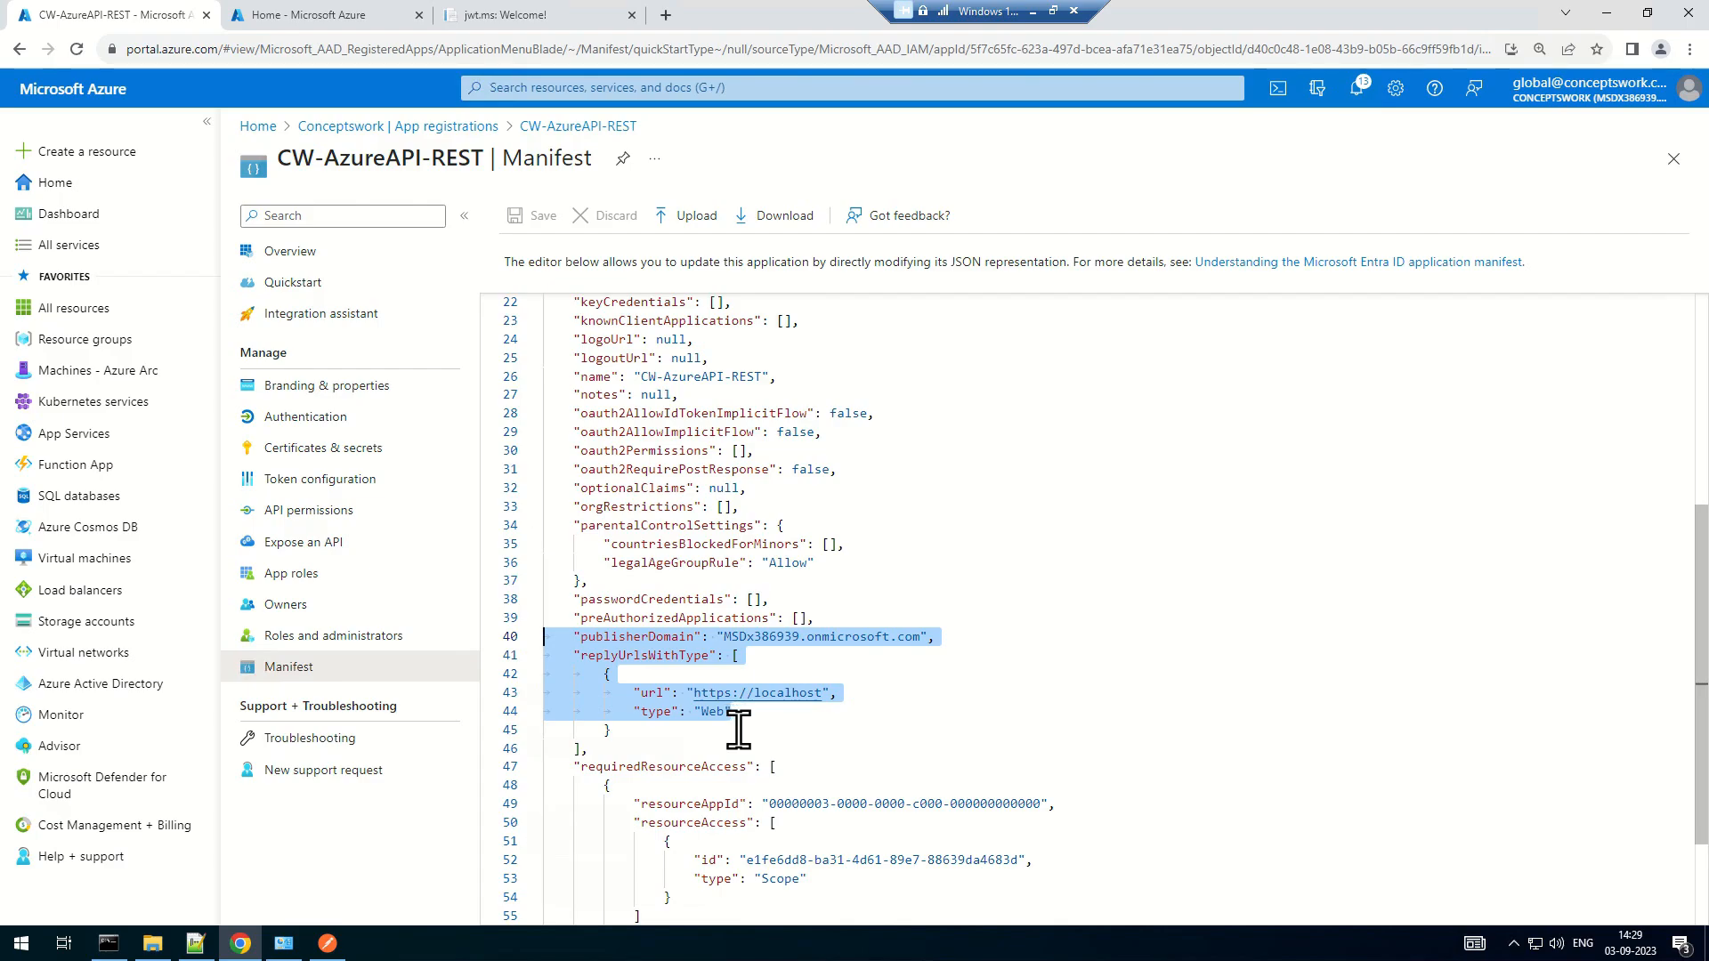
left_click(340, 937)
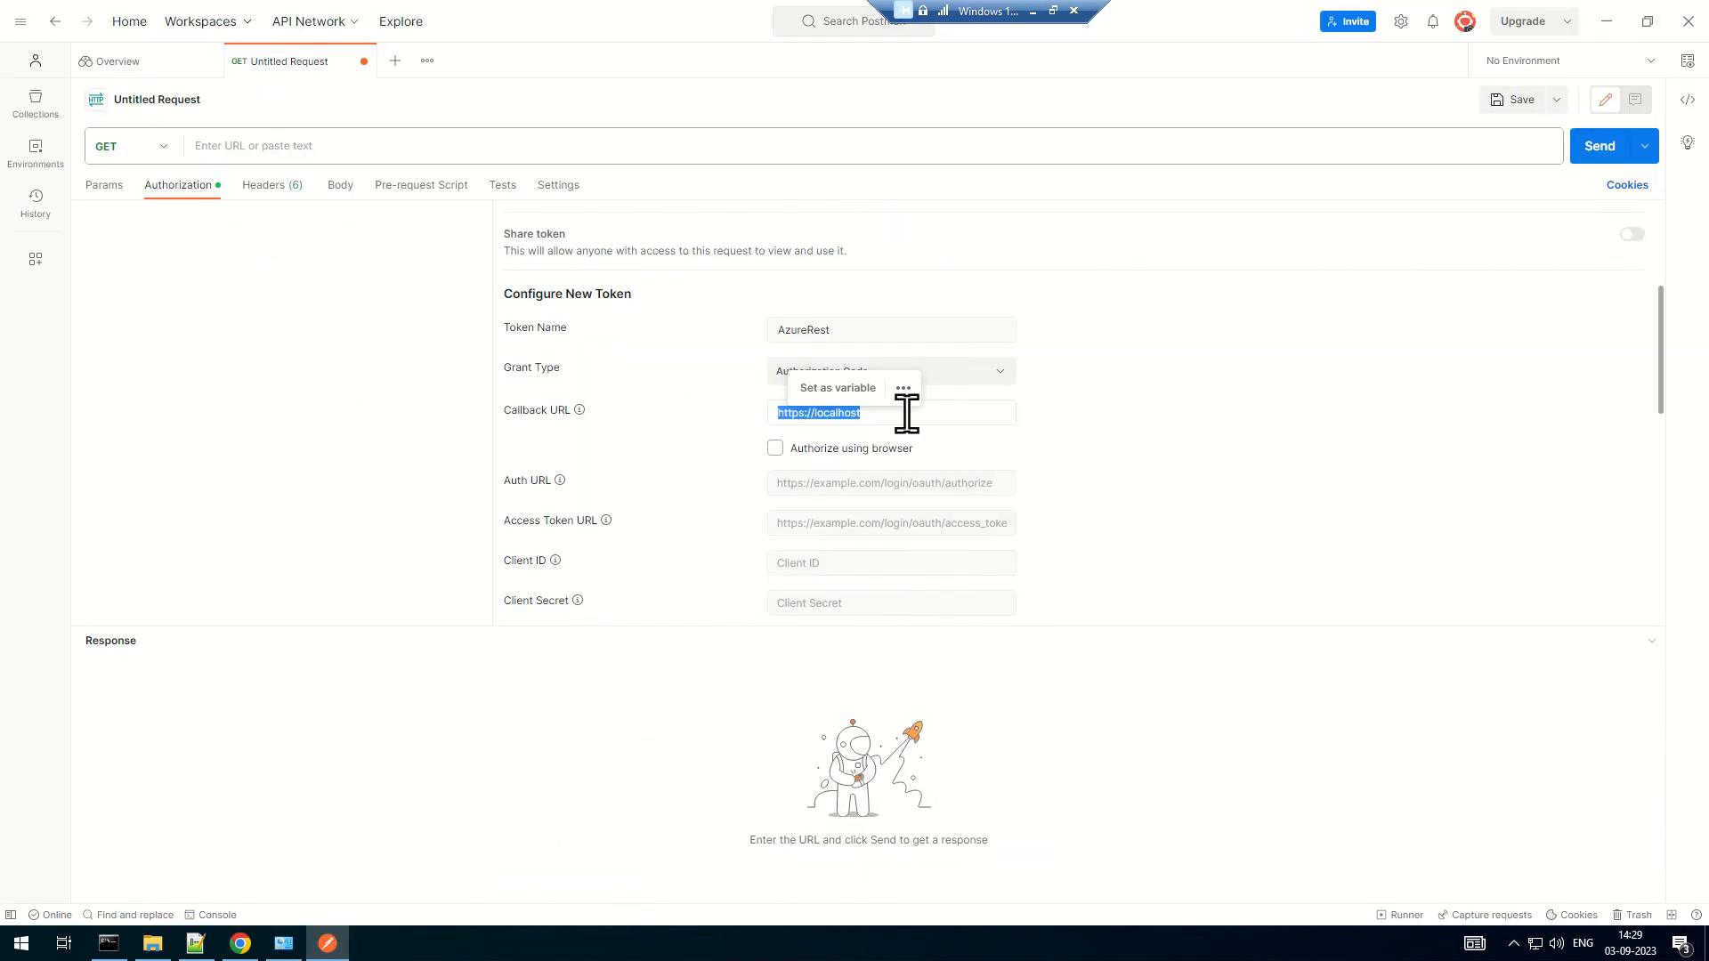
Switch to the Azure portal, open the endpoints of CW-AzureAPI-REST and copy the OAuth 2.0 authorization endpoint (v1)
scroll(1236, 472, "down", 2)
left_click(813, 306)
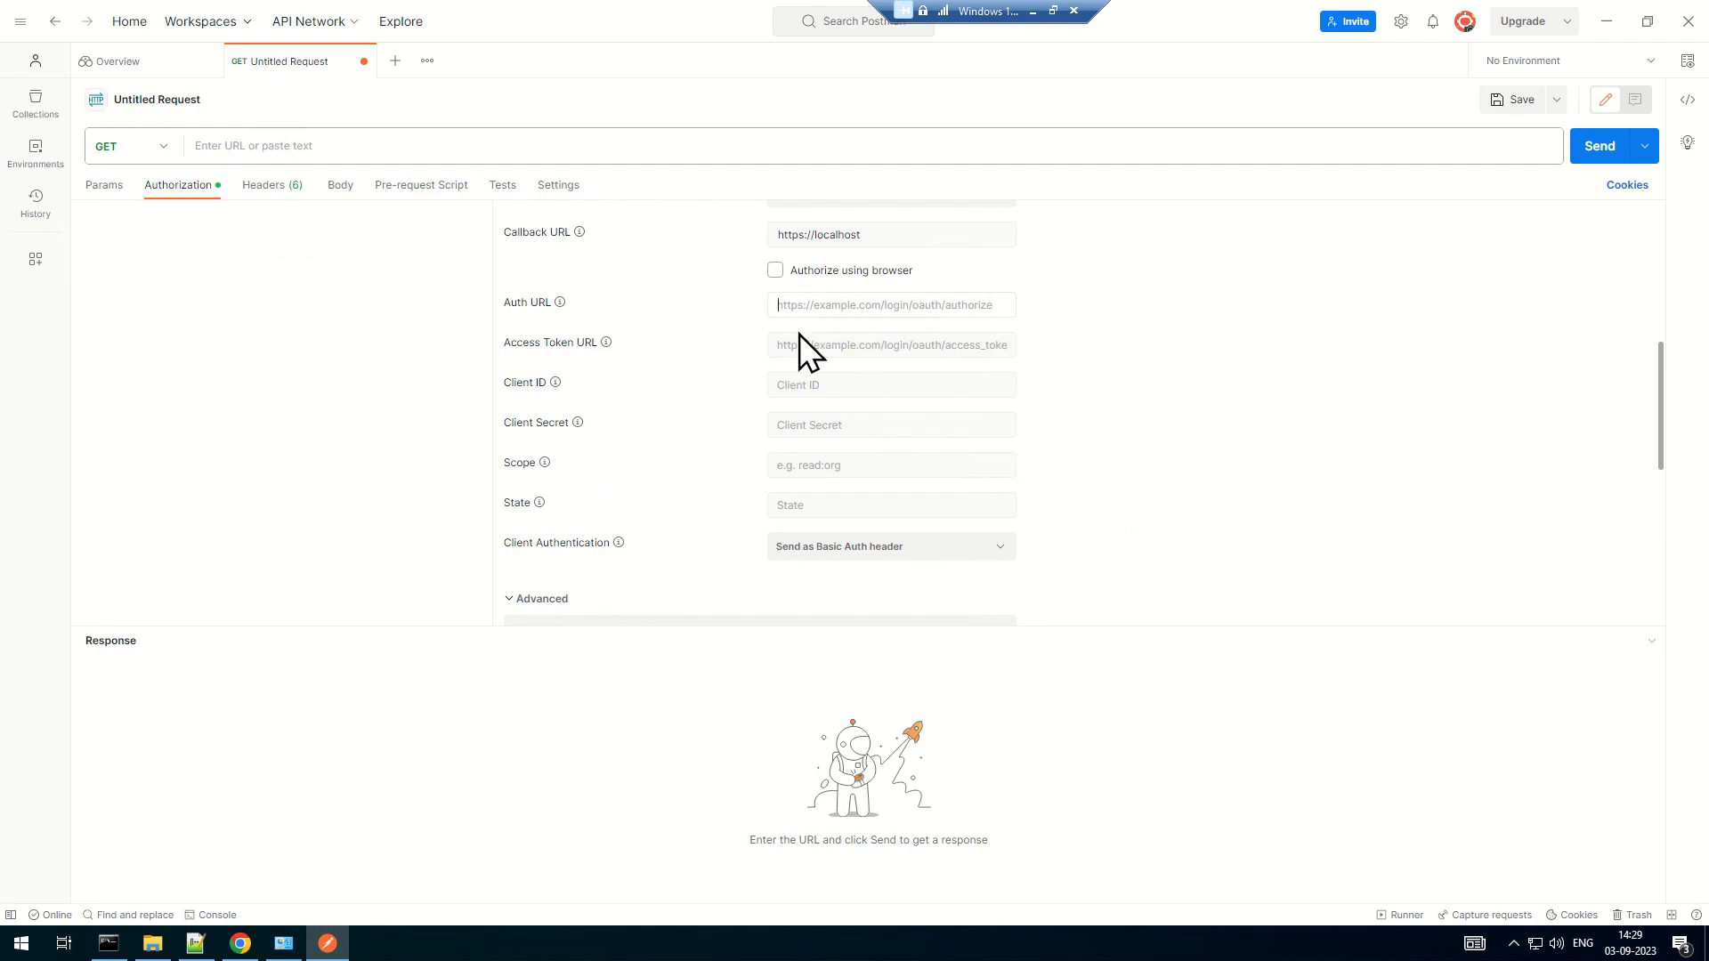
key("alt+Tab")
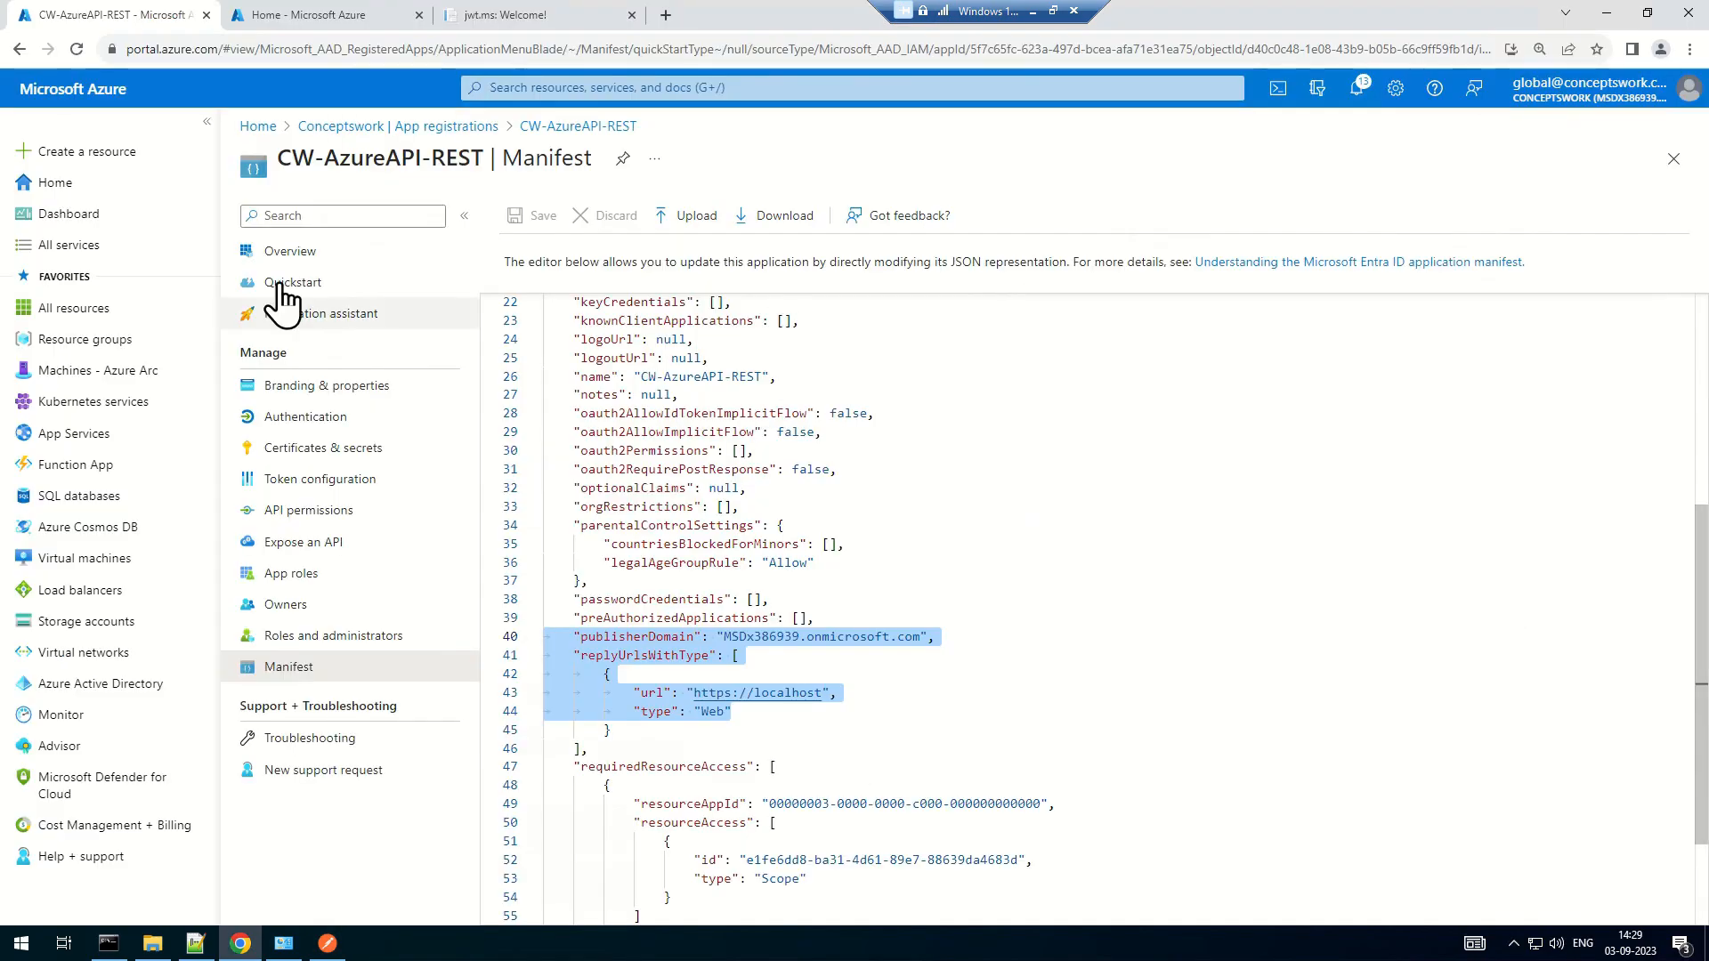
left_click(273, 243)
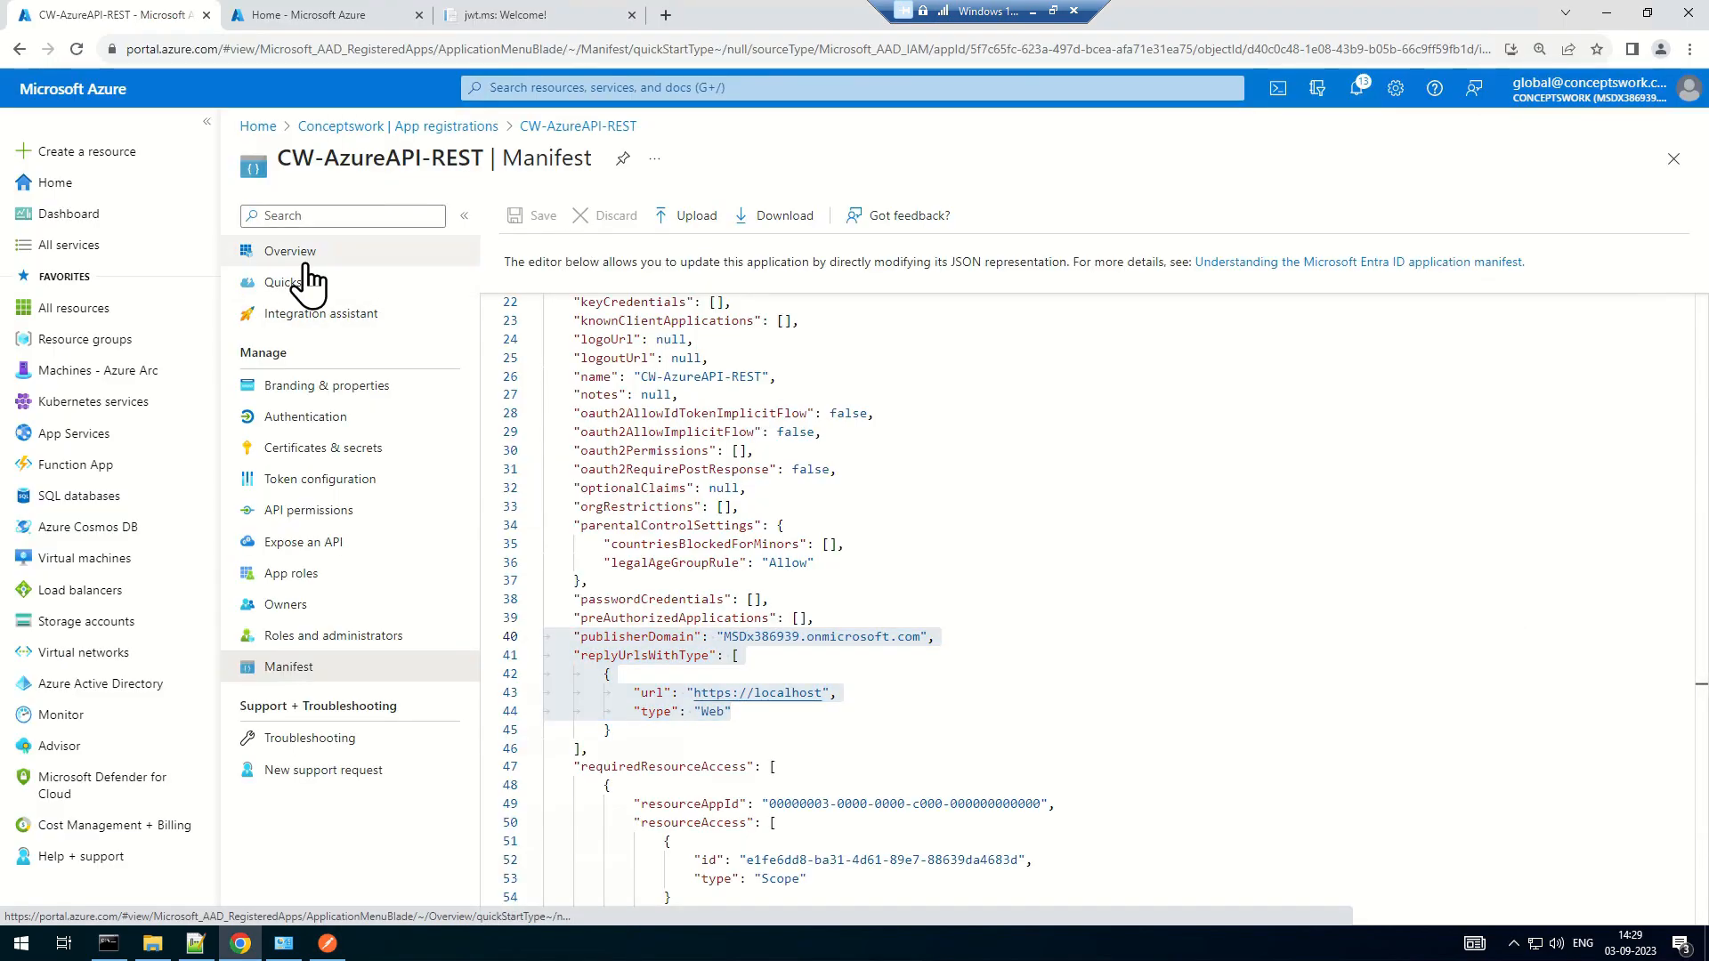
left_click(621, 221)
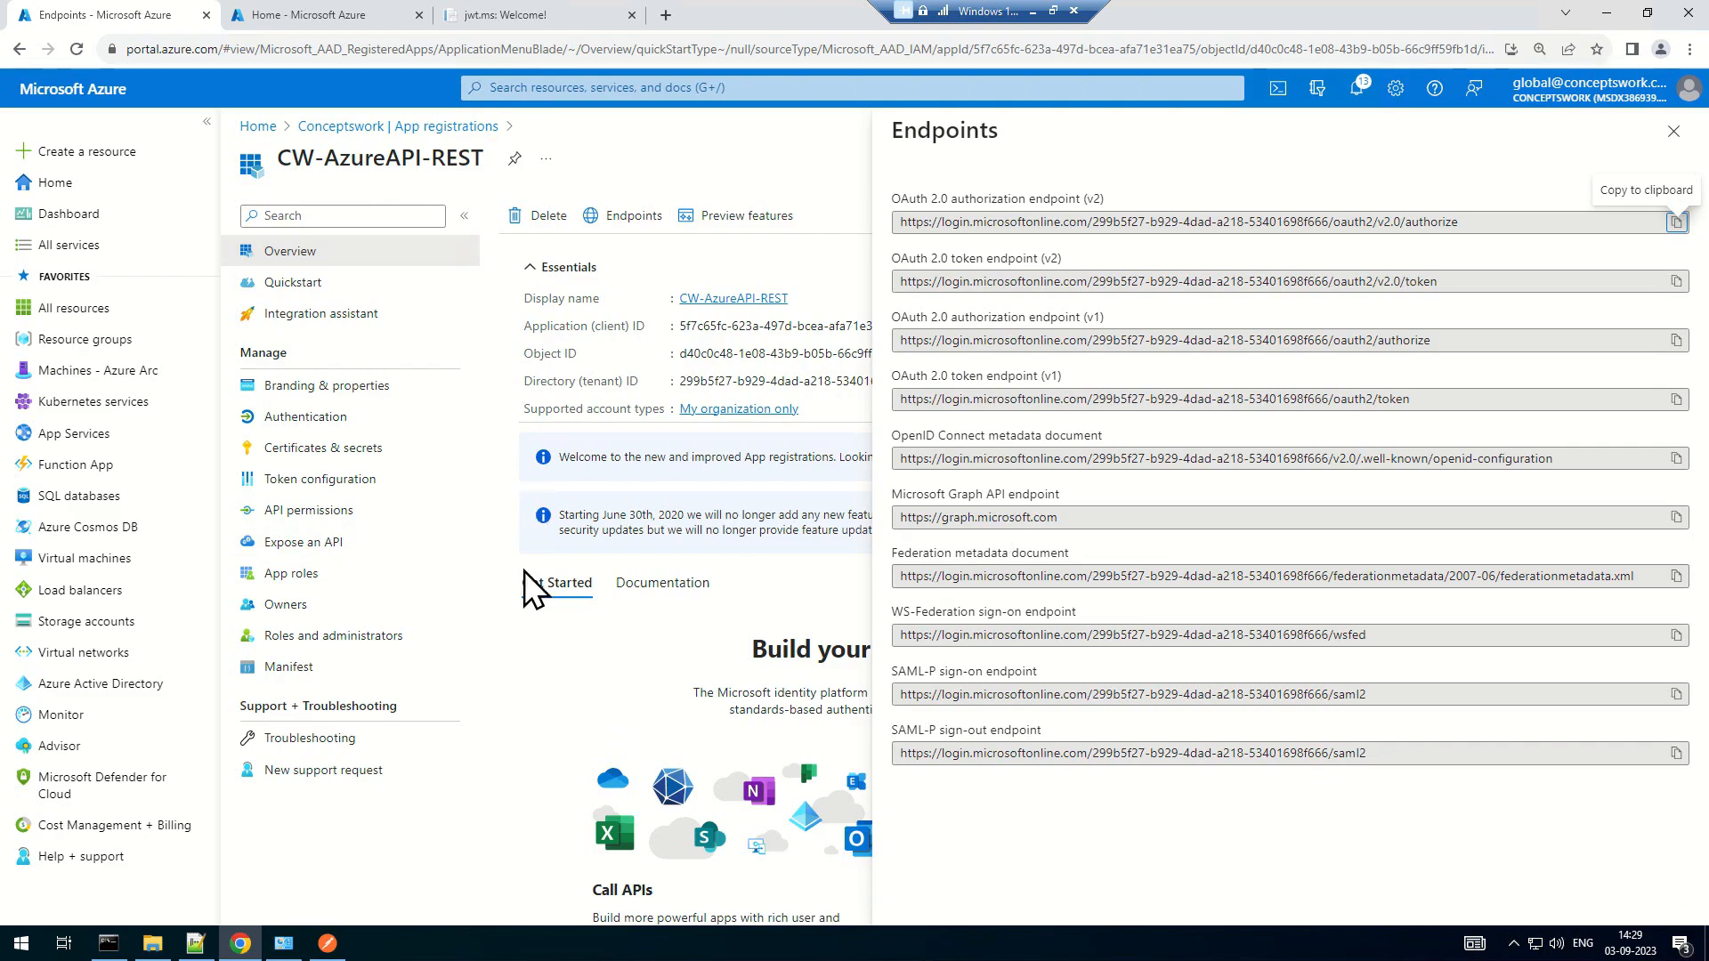
scroll(1274, 566, "up", 4)
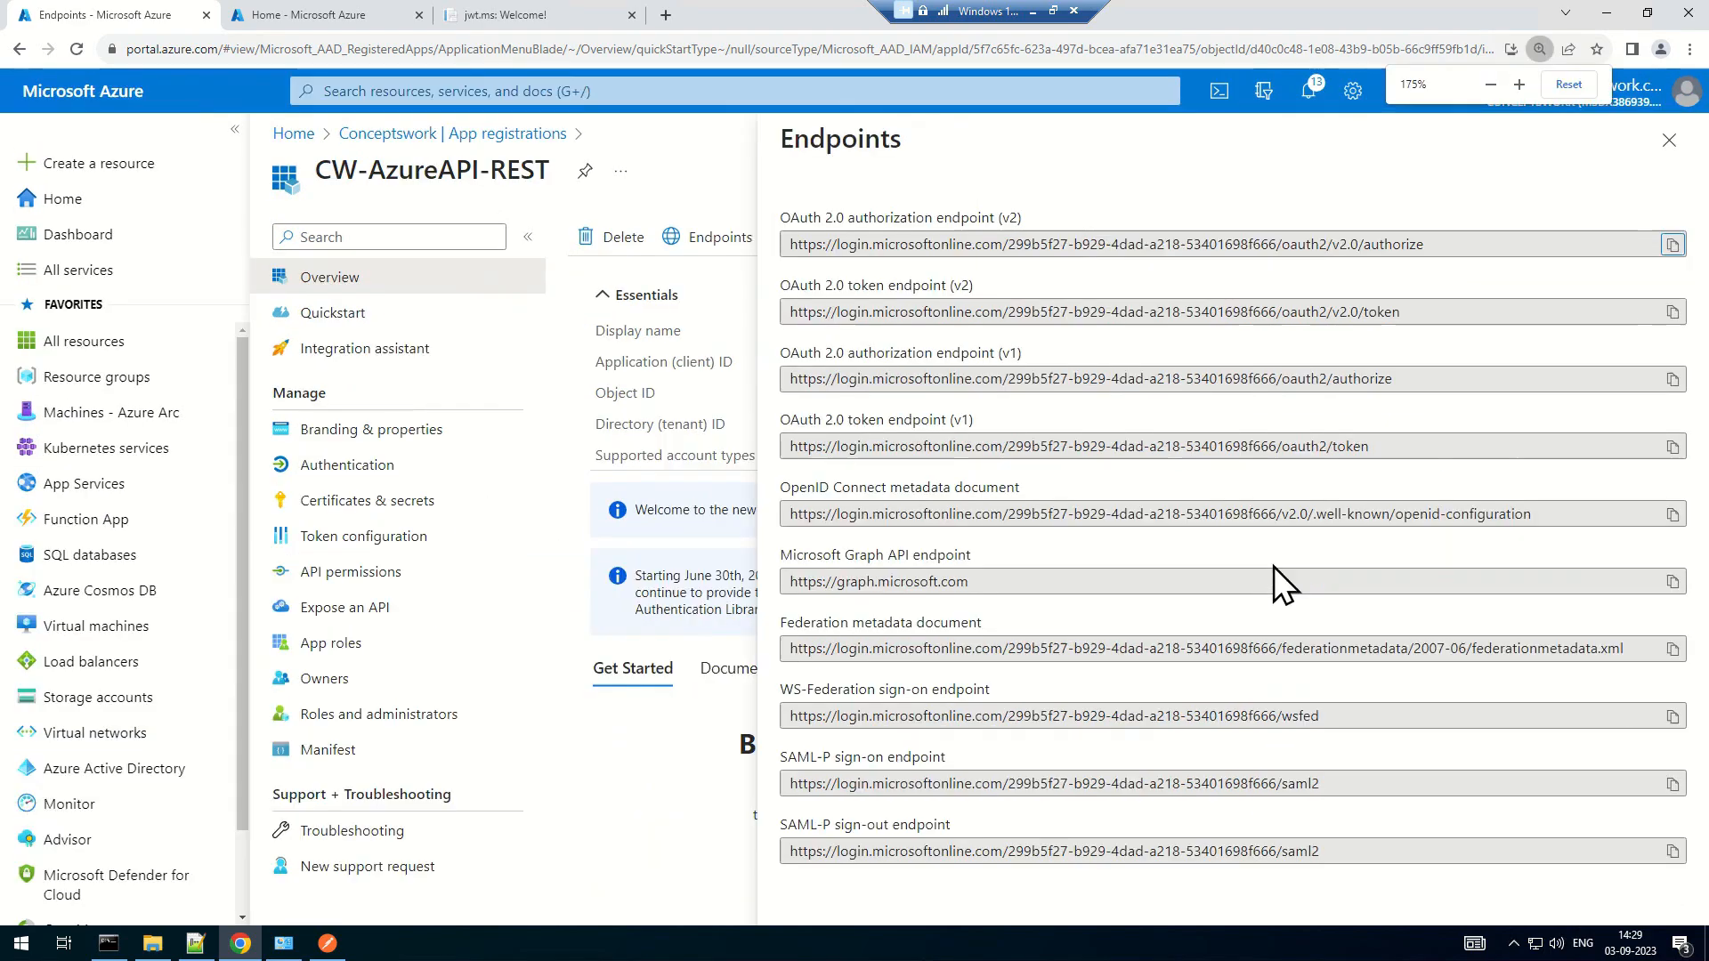
scroll(935, 574, "up", 2)
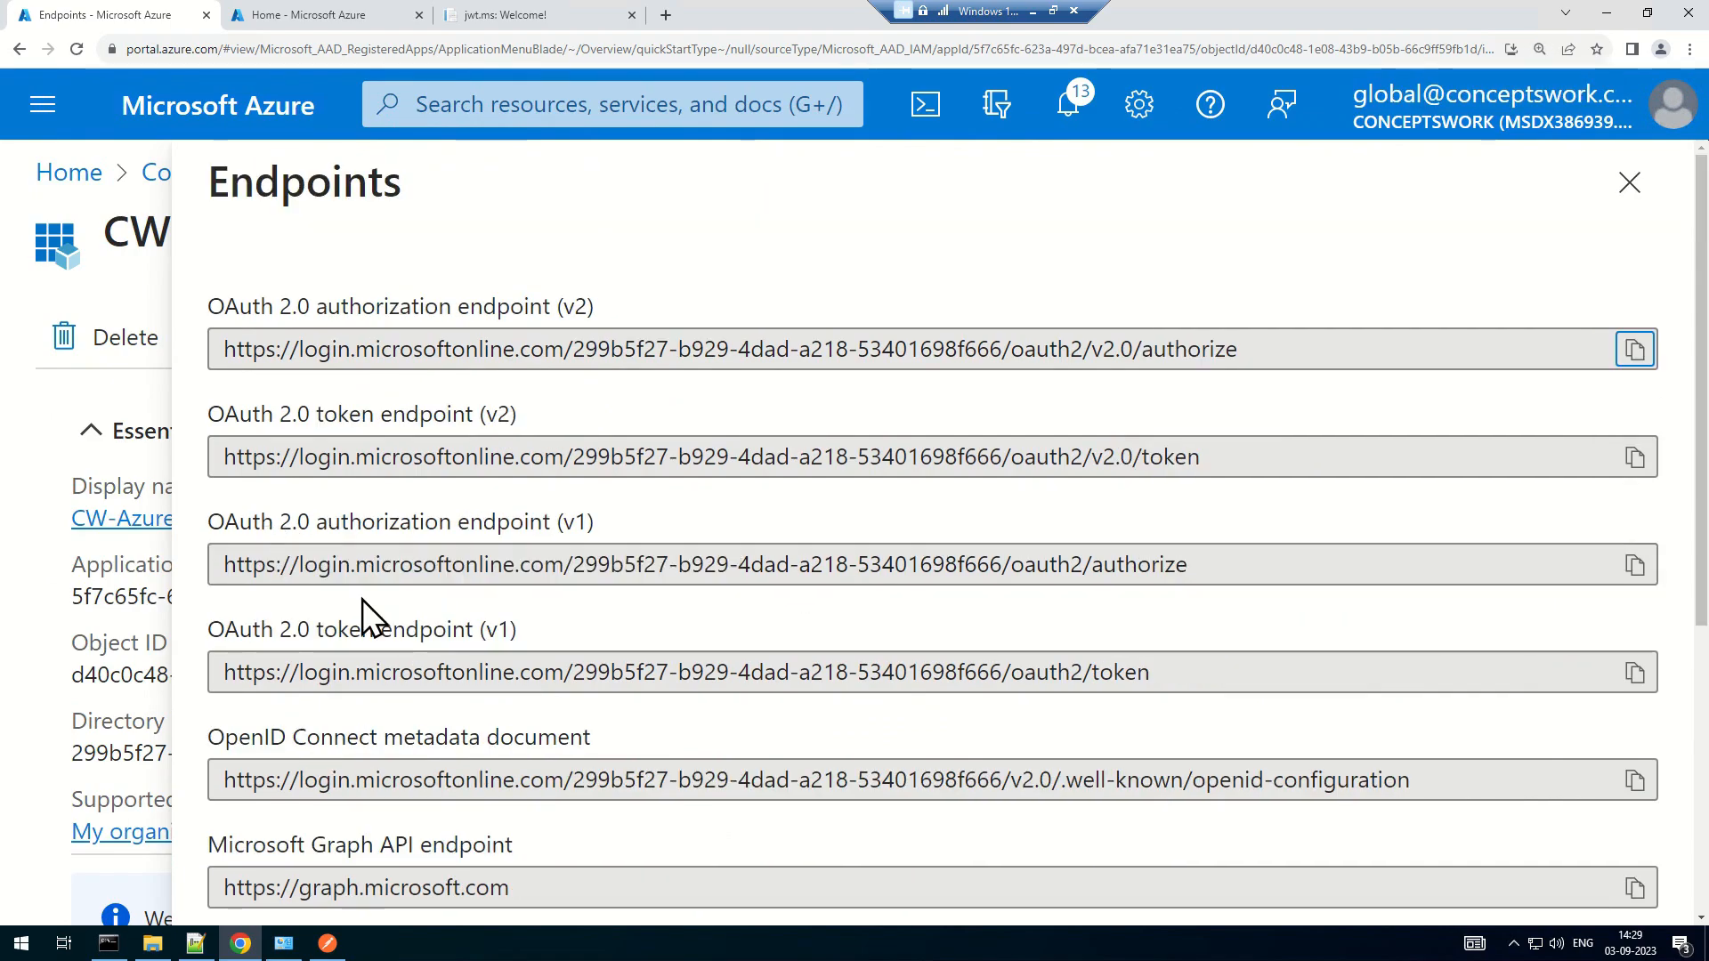
left_click_drag(490, 526, 693, 516)
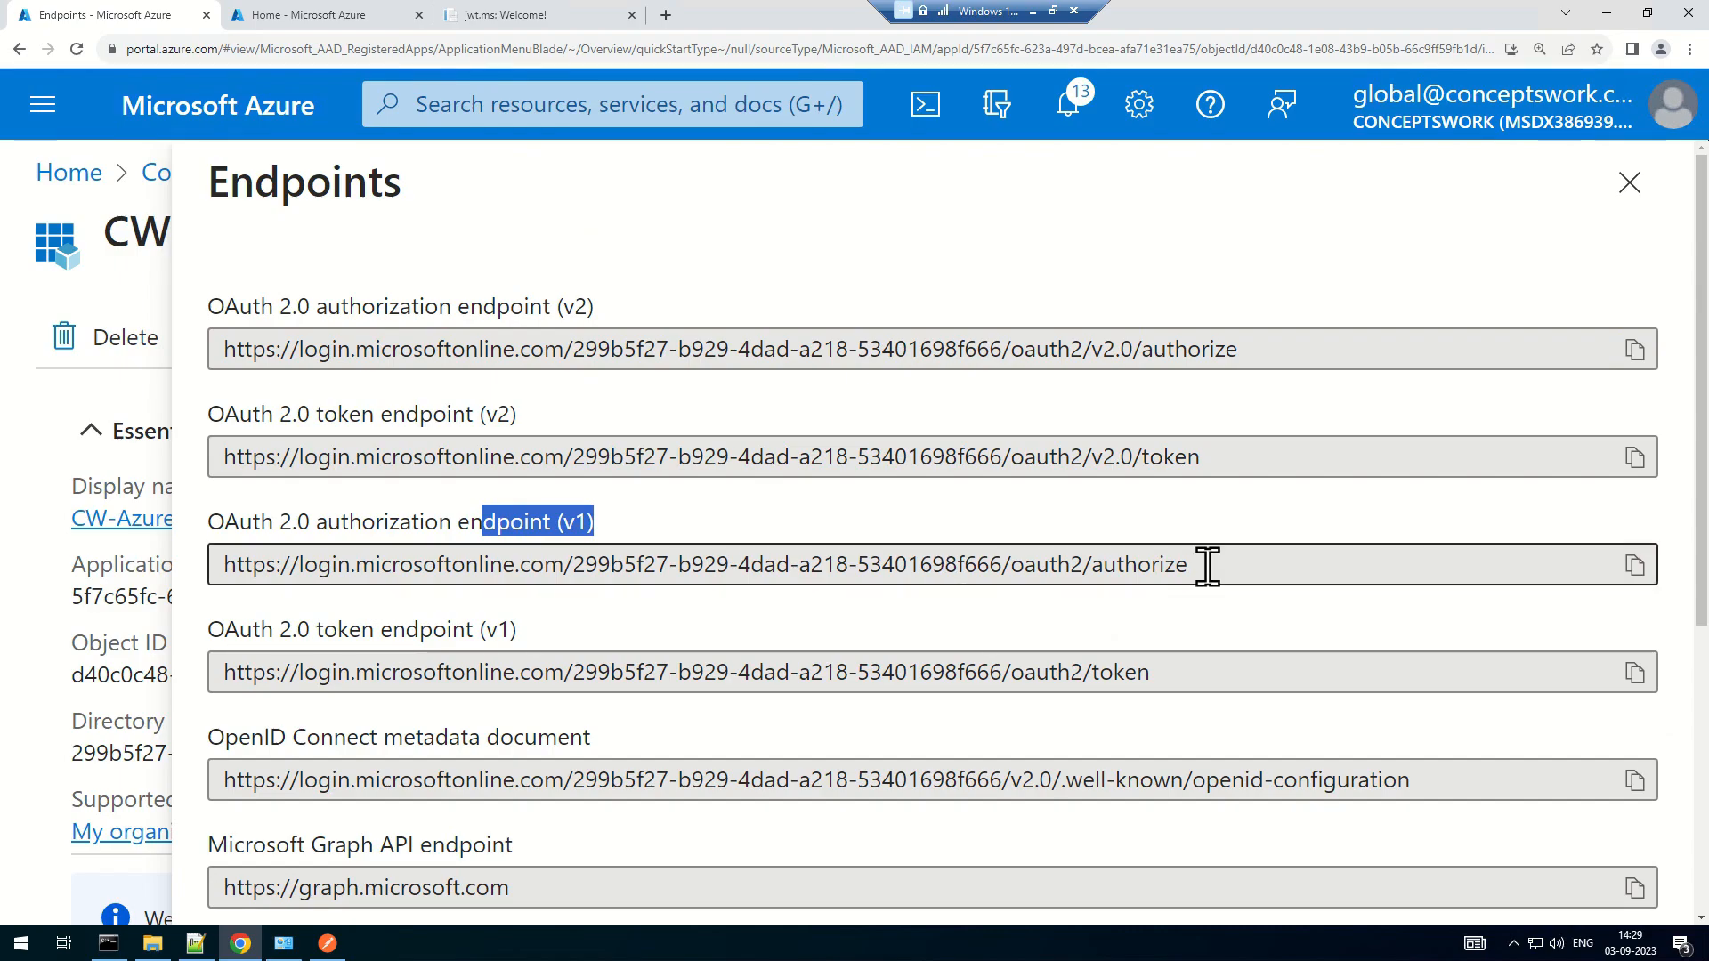
left_click(1636, 570)
left_click(1638, 572)
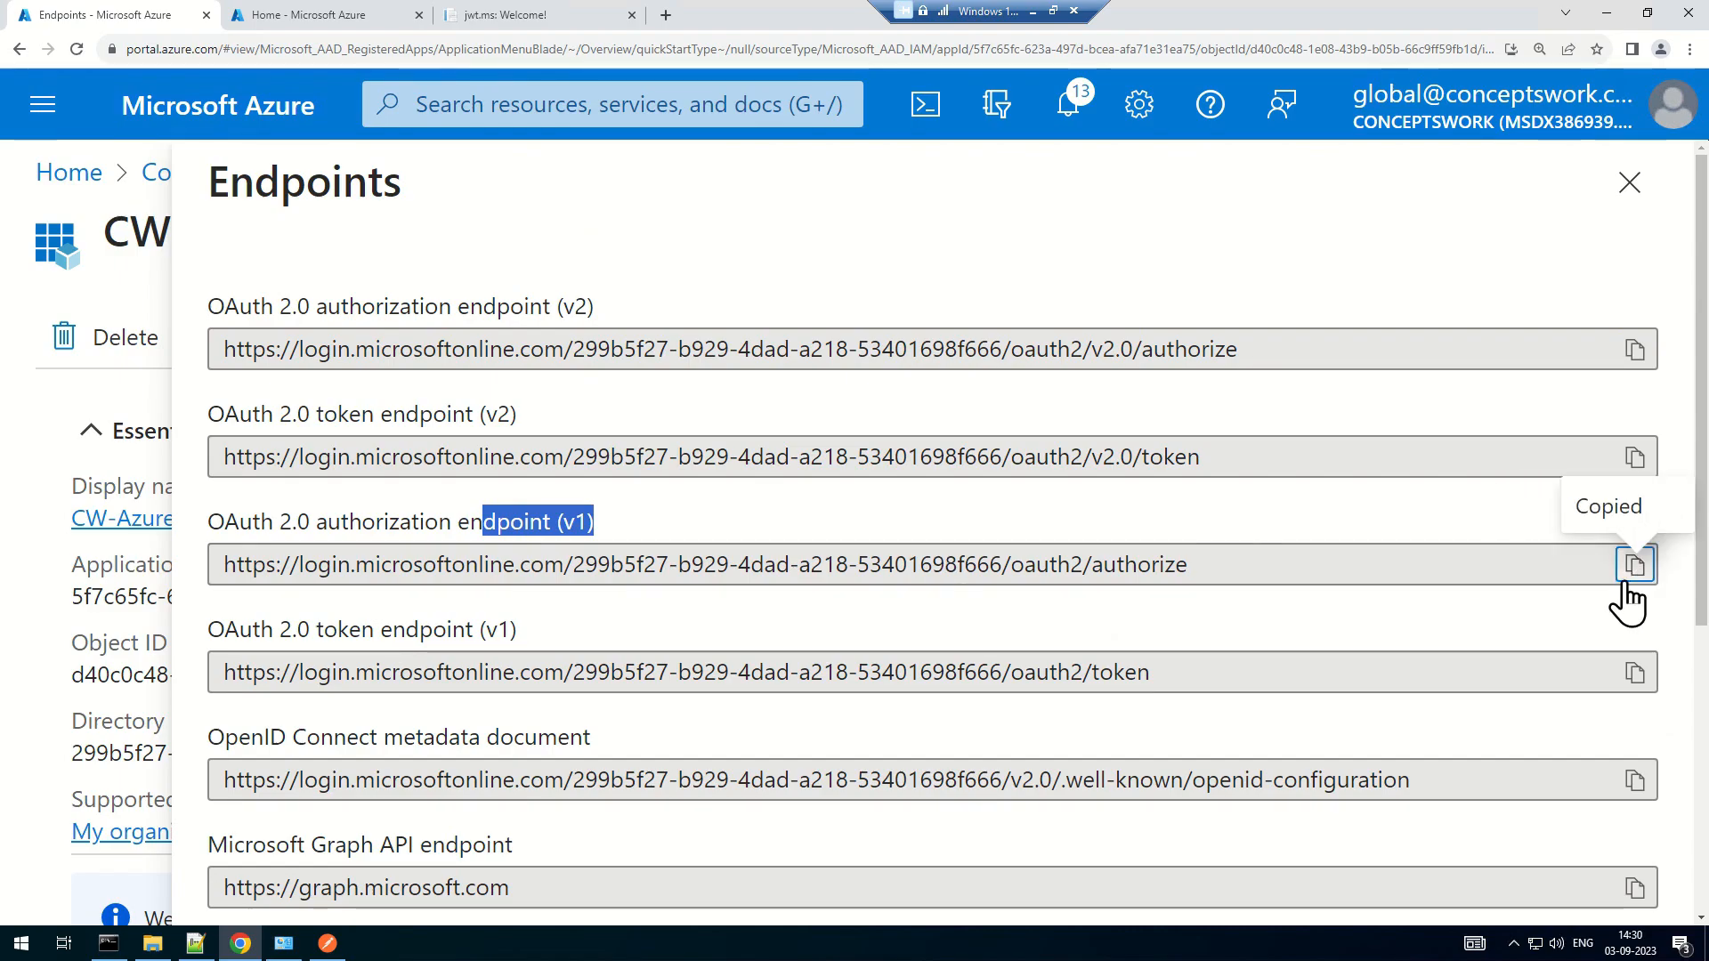
Paste the copied authorization endpoint as the new token's Auth URL in Postman and review the full address
key("alt+Tab")
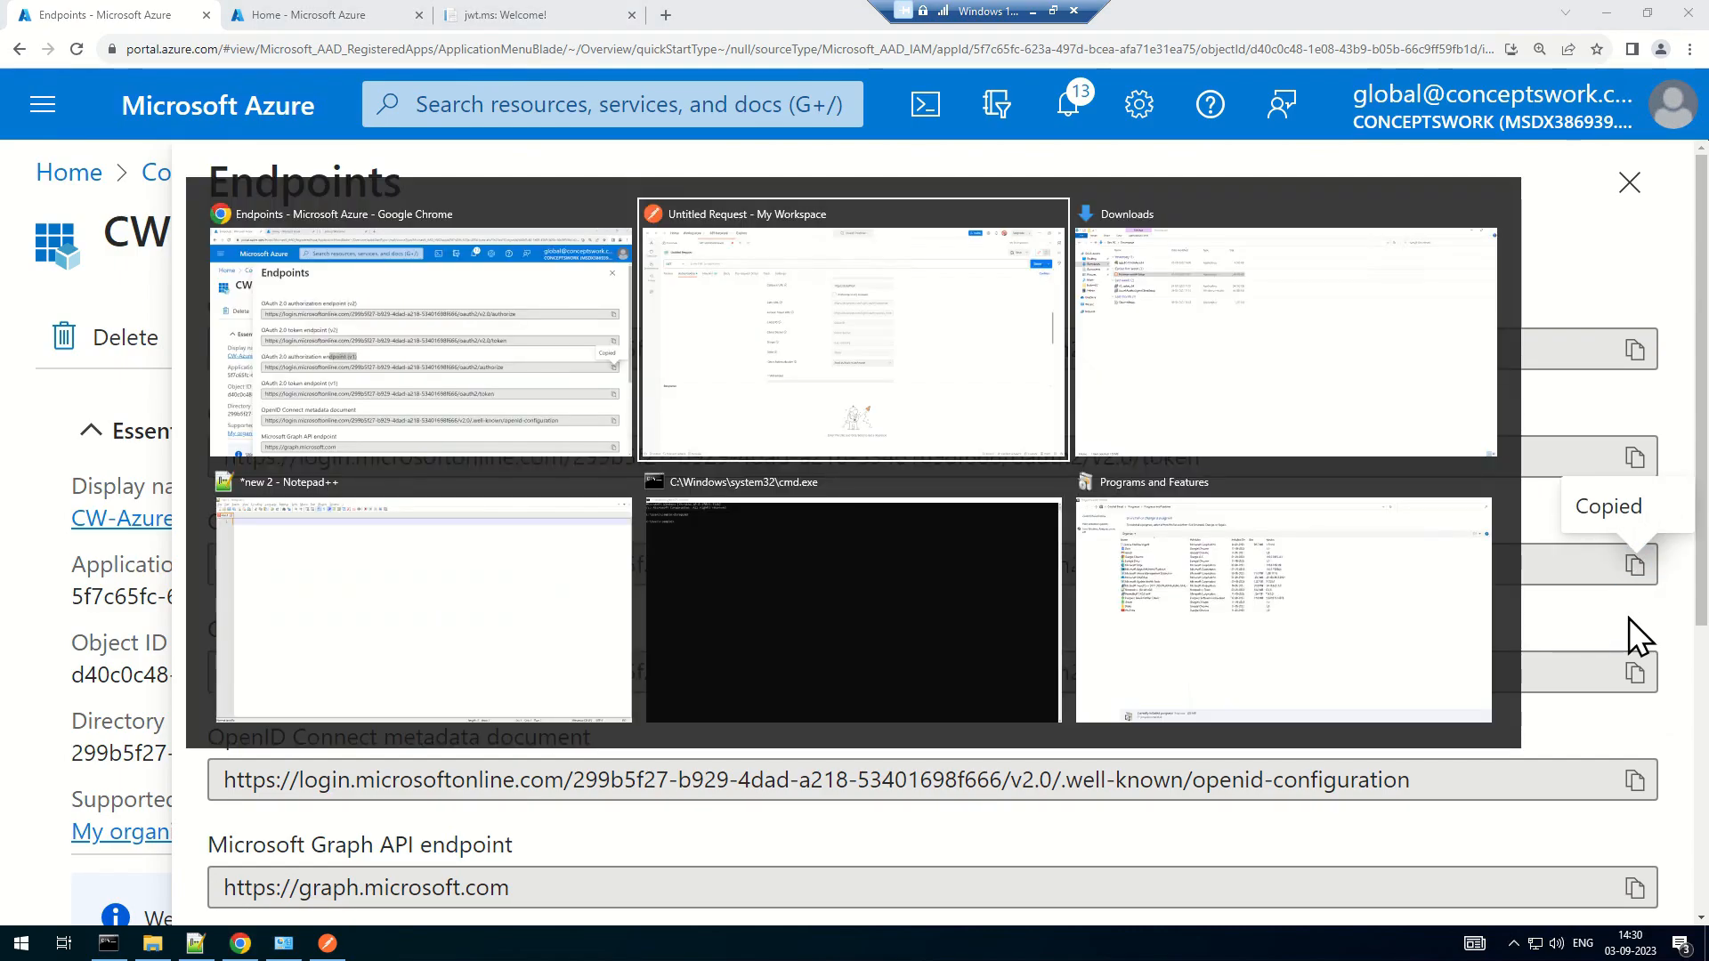
left_click(804, 305)
key("ctrl+v")
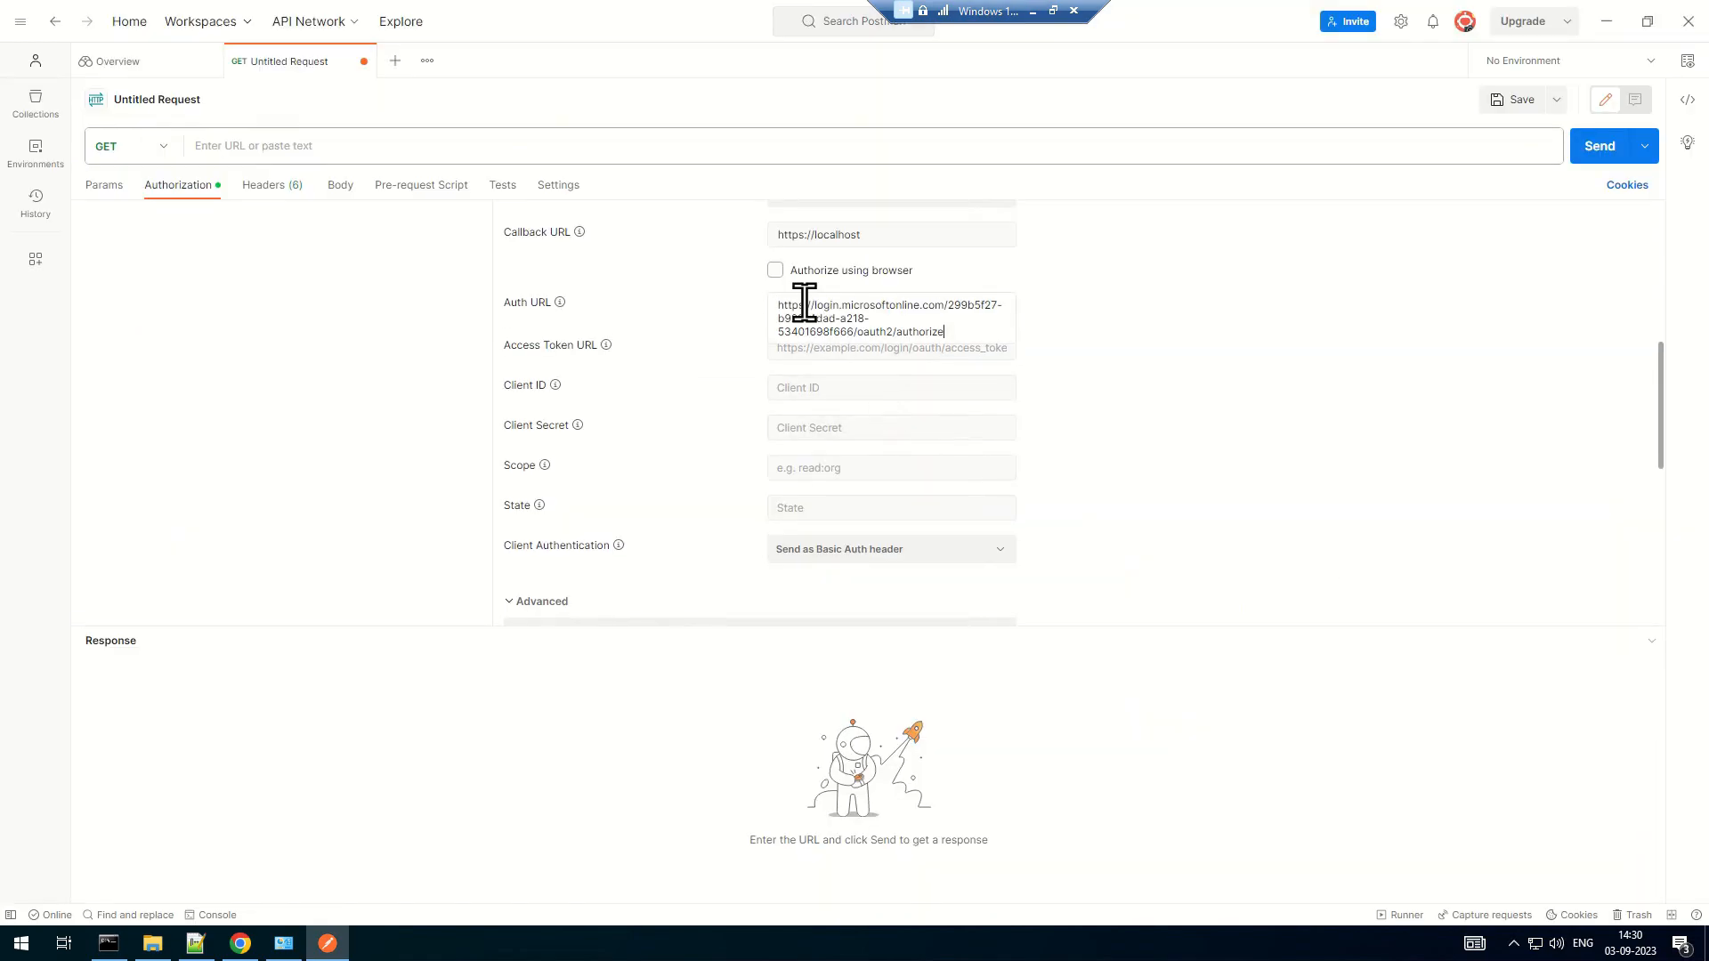
left_click(1250, 476)
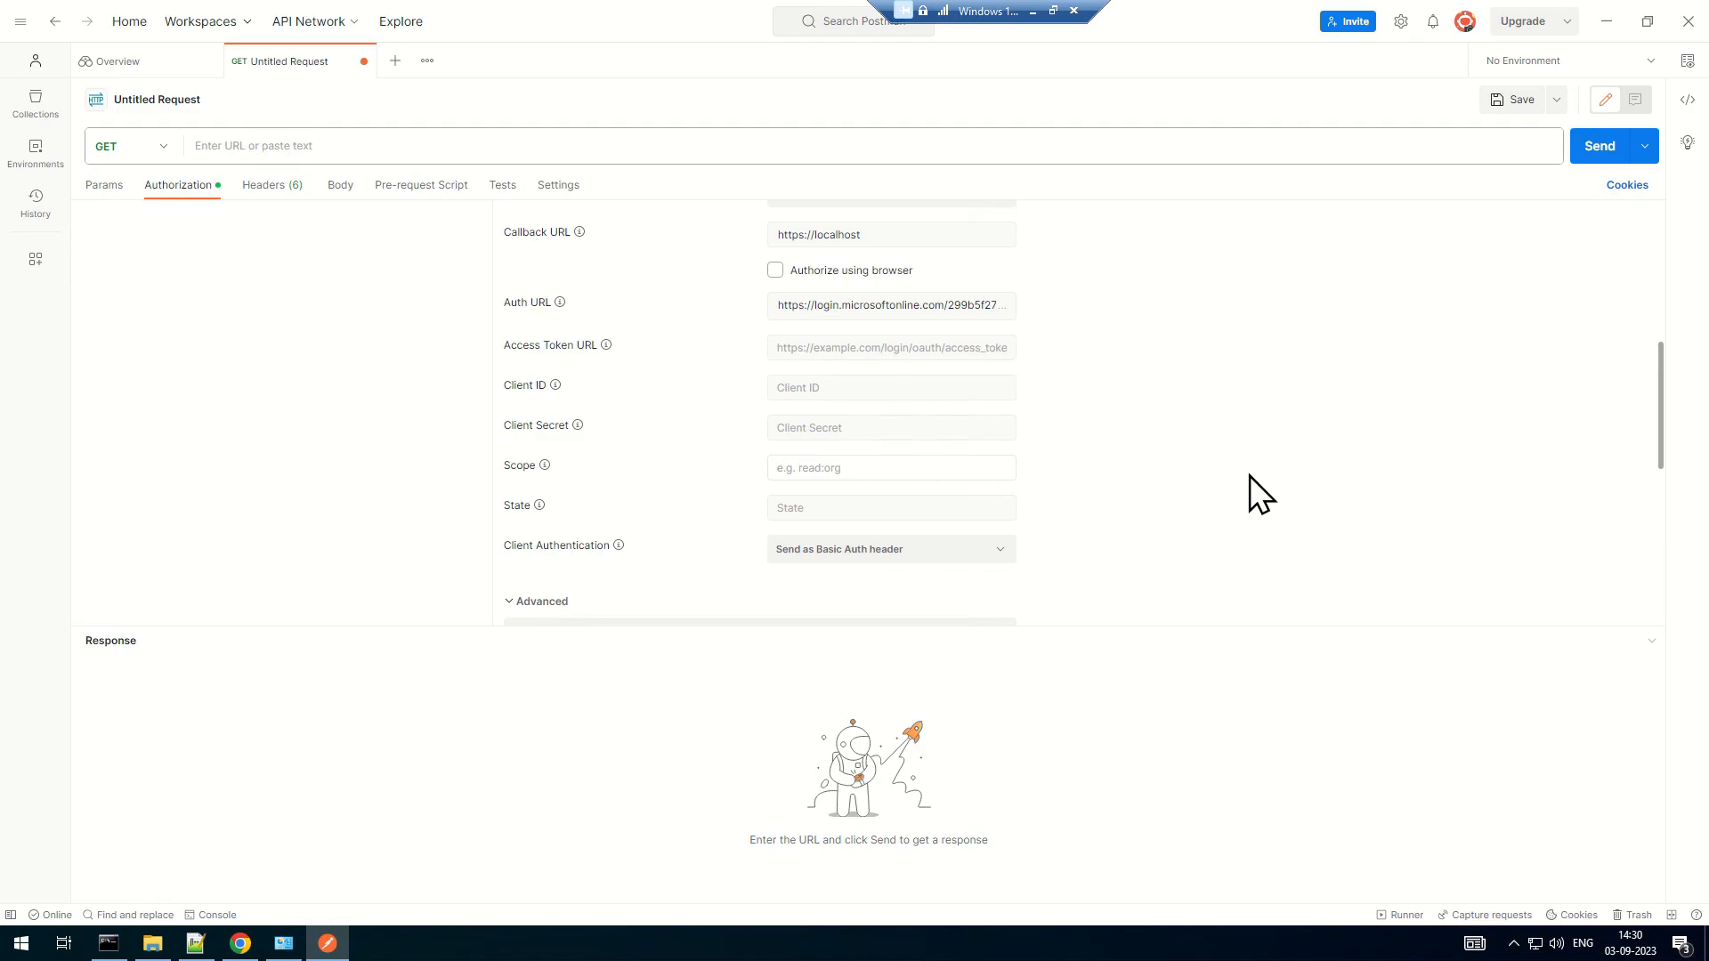
left_click(889, 306)
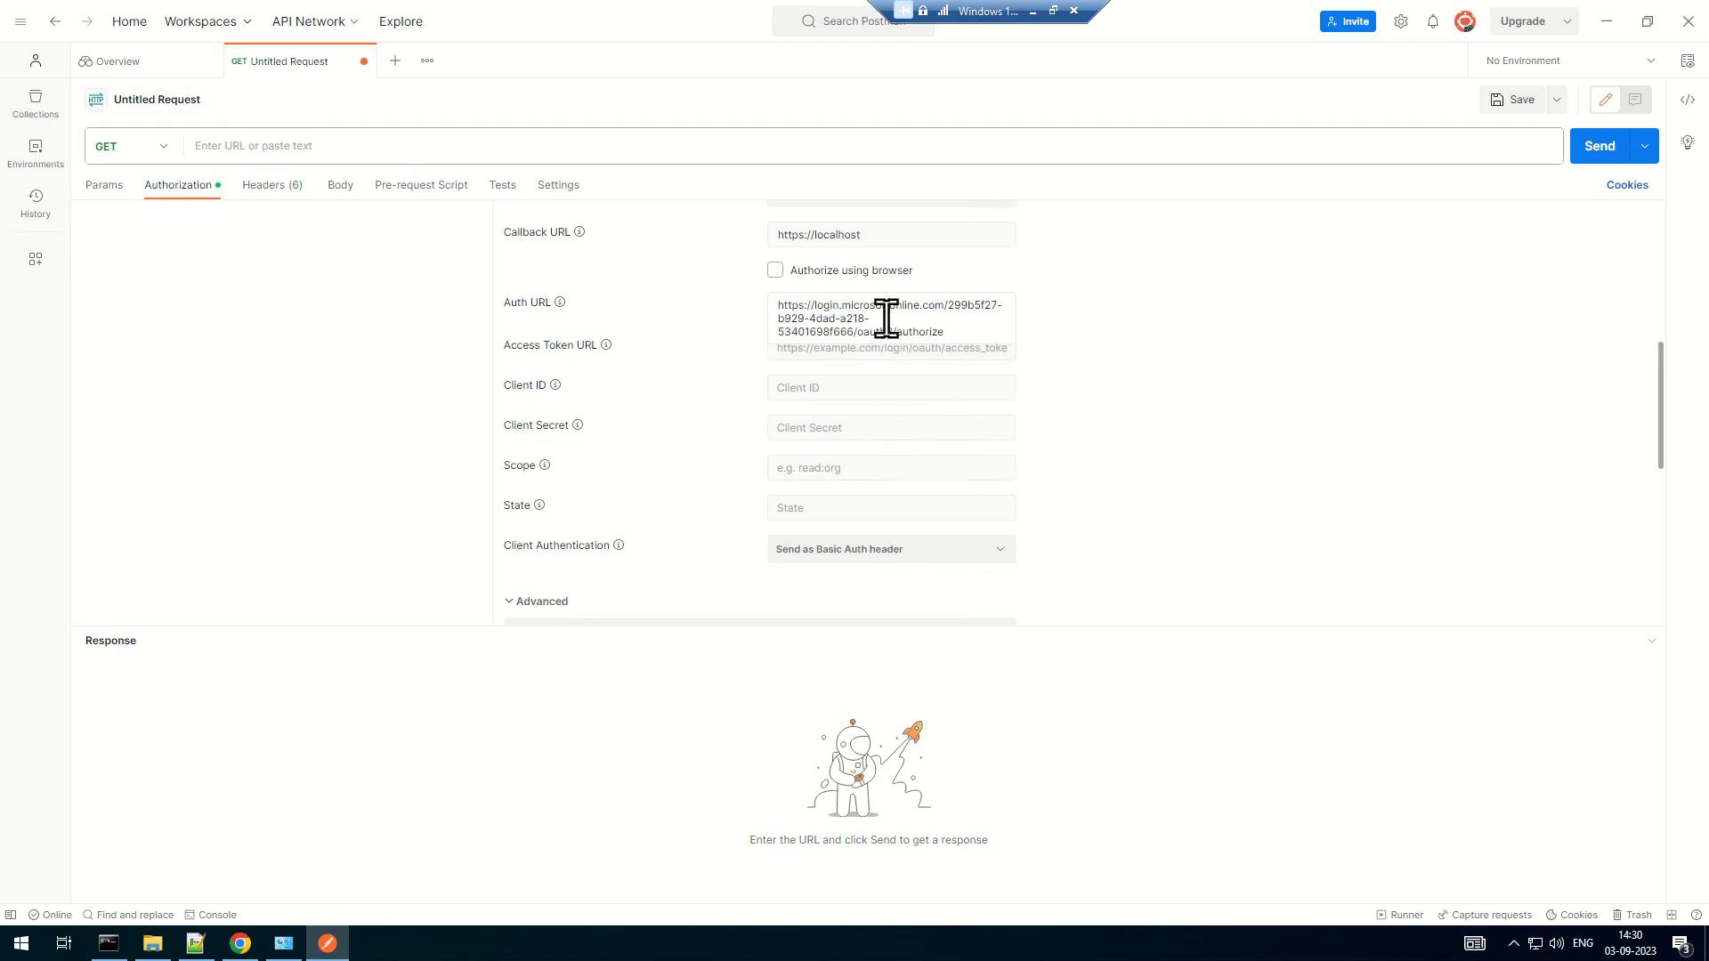
left_click_drag(969, 332, 744, 309)
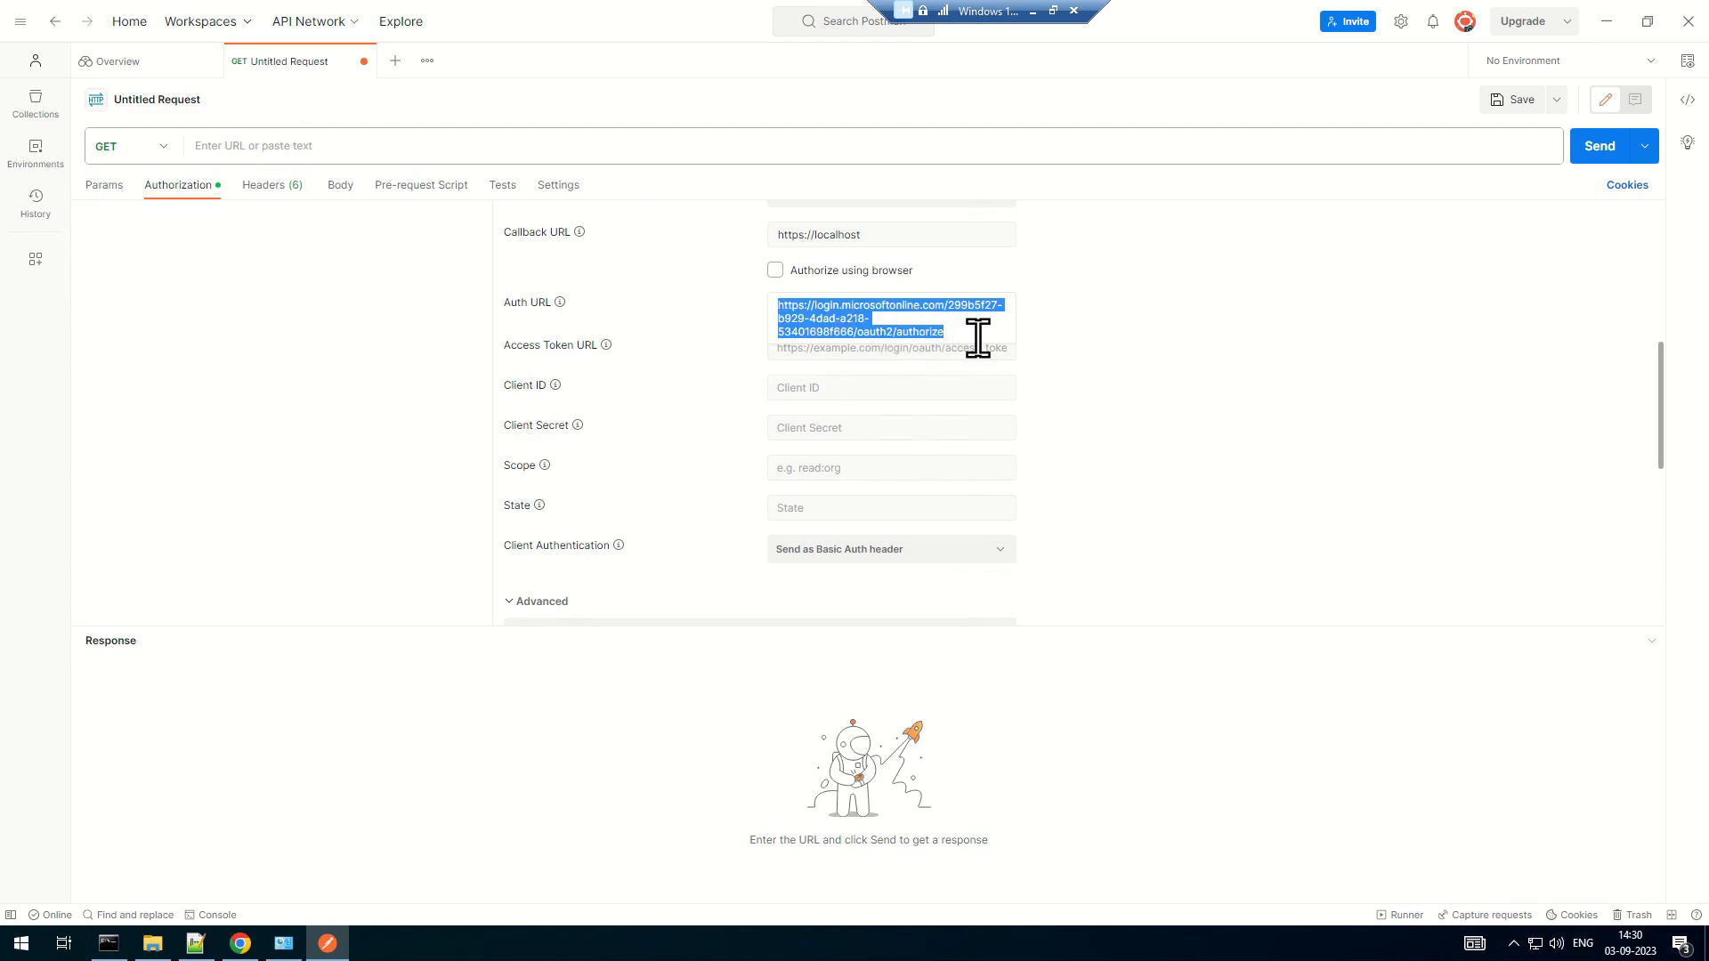
left_click(1002, 388)
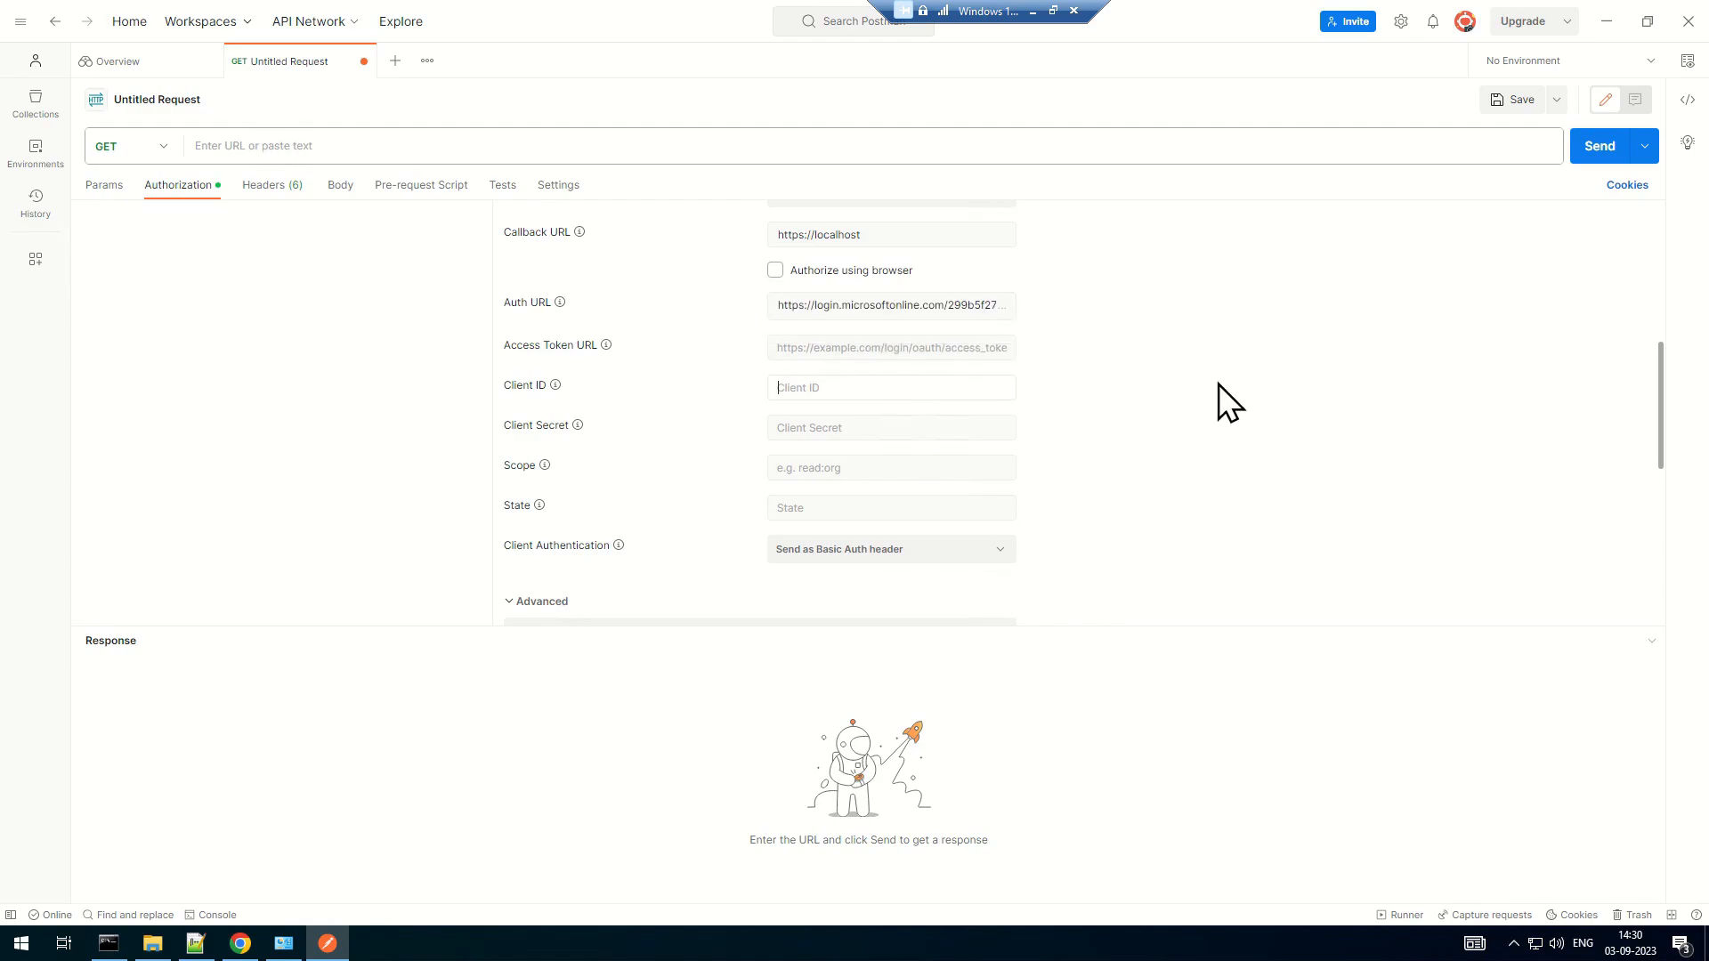
Copy the OAuth 2.0 token endpoint (v1) from the Azure portal and paste it as the Access Token URL in Postman
key("alt+Tab")
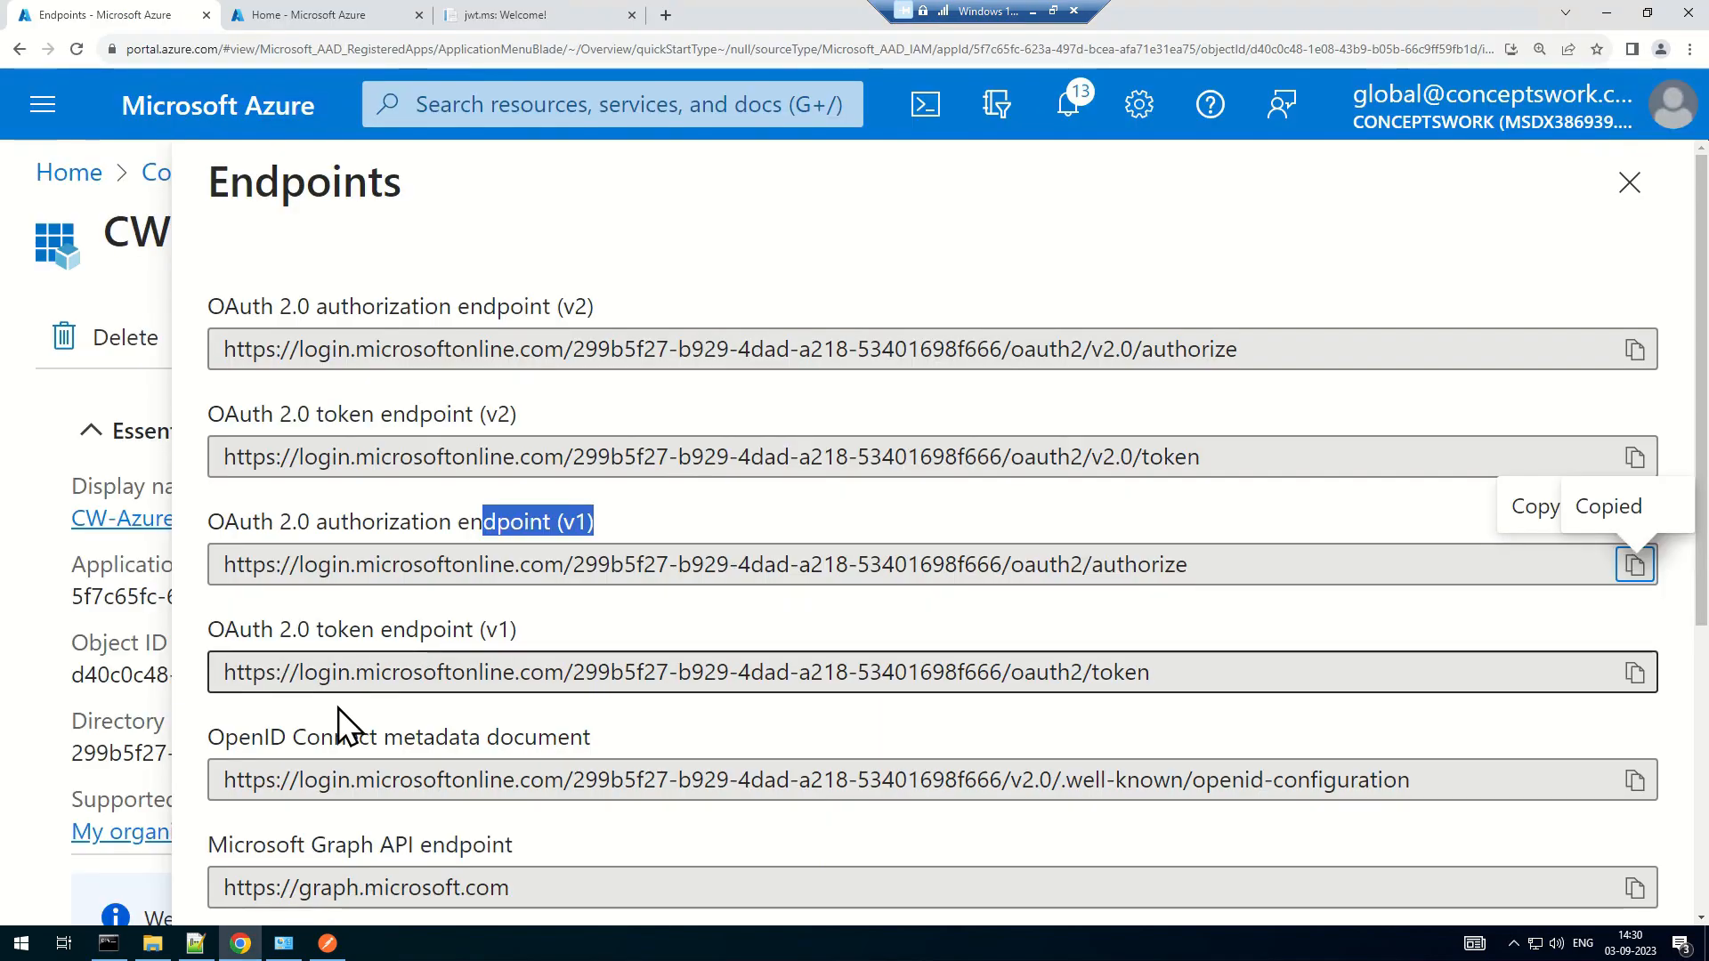
left_click(1636, 675)
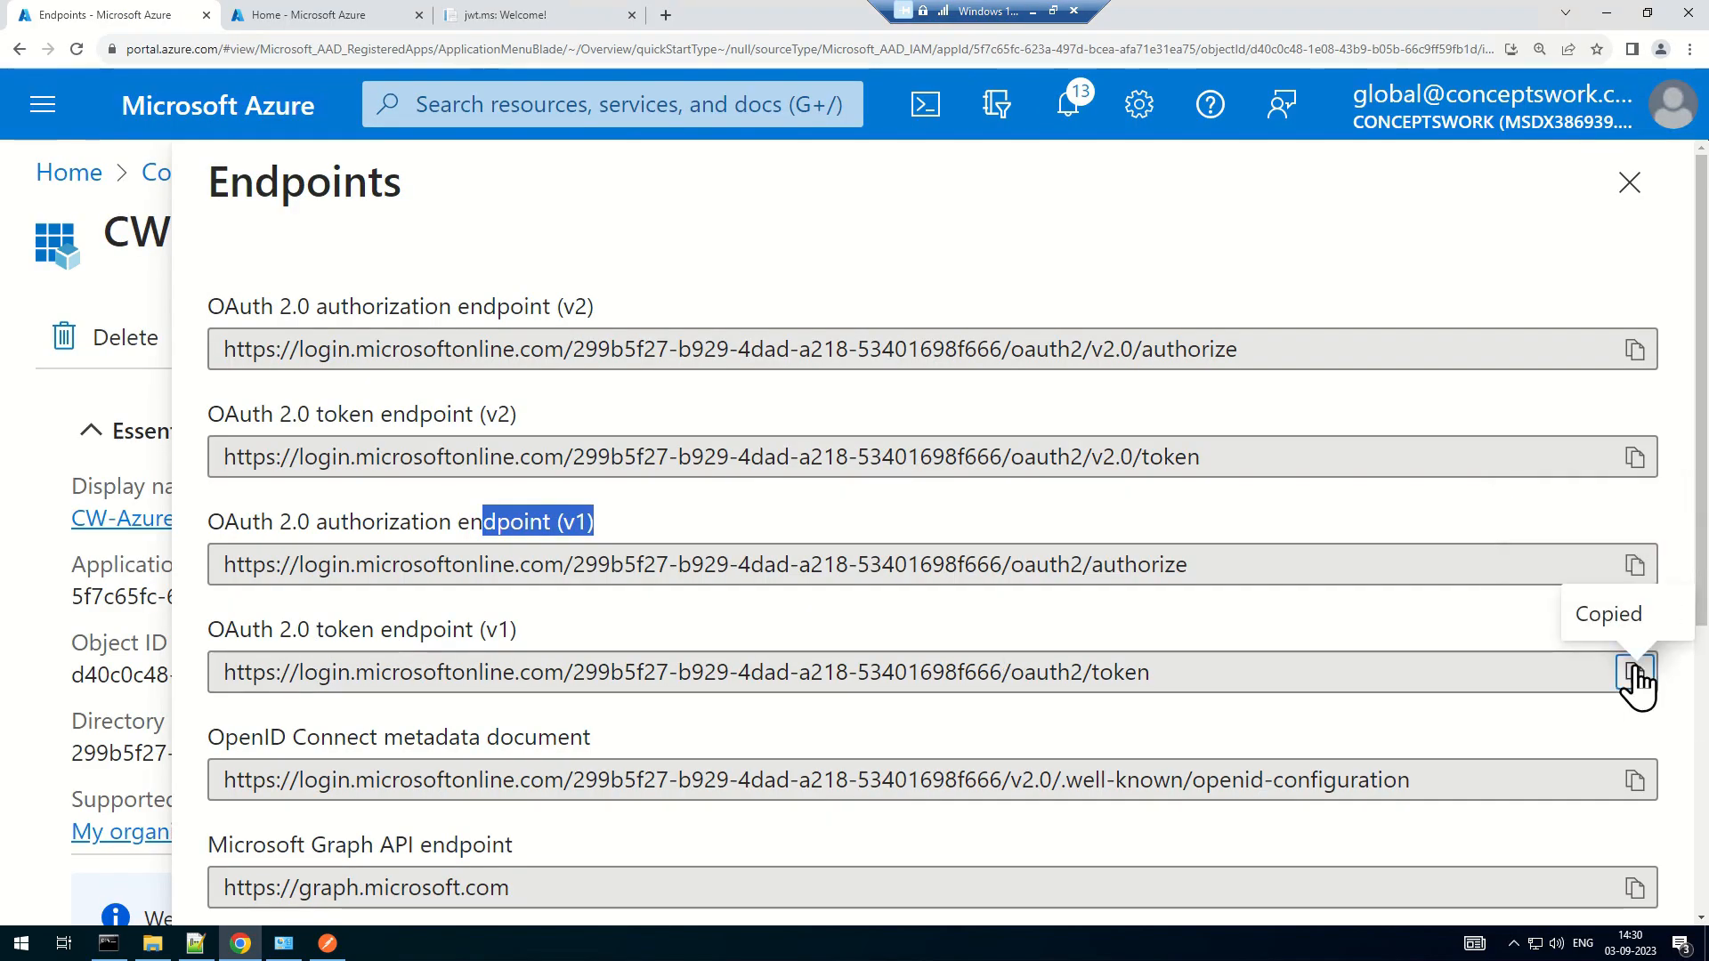
key("alt+Tab")
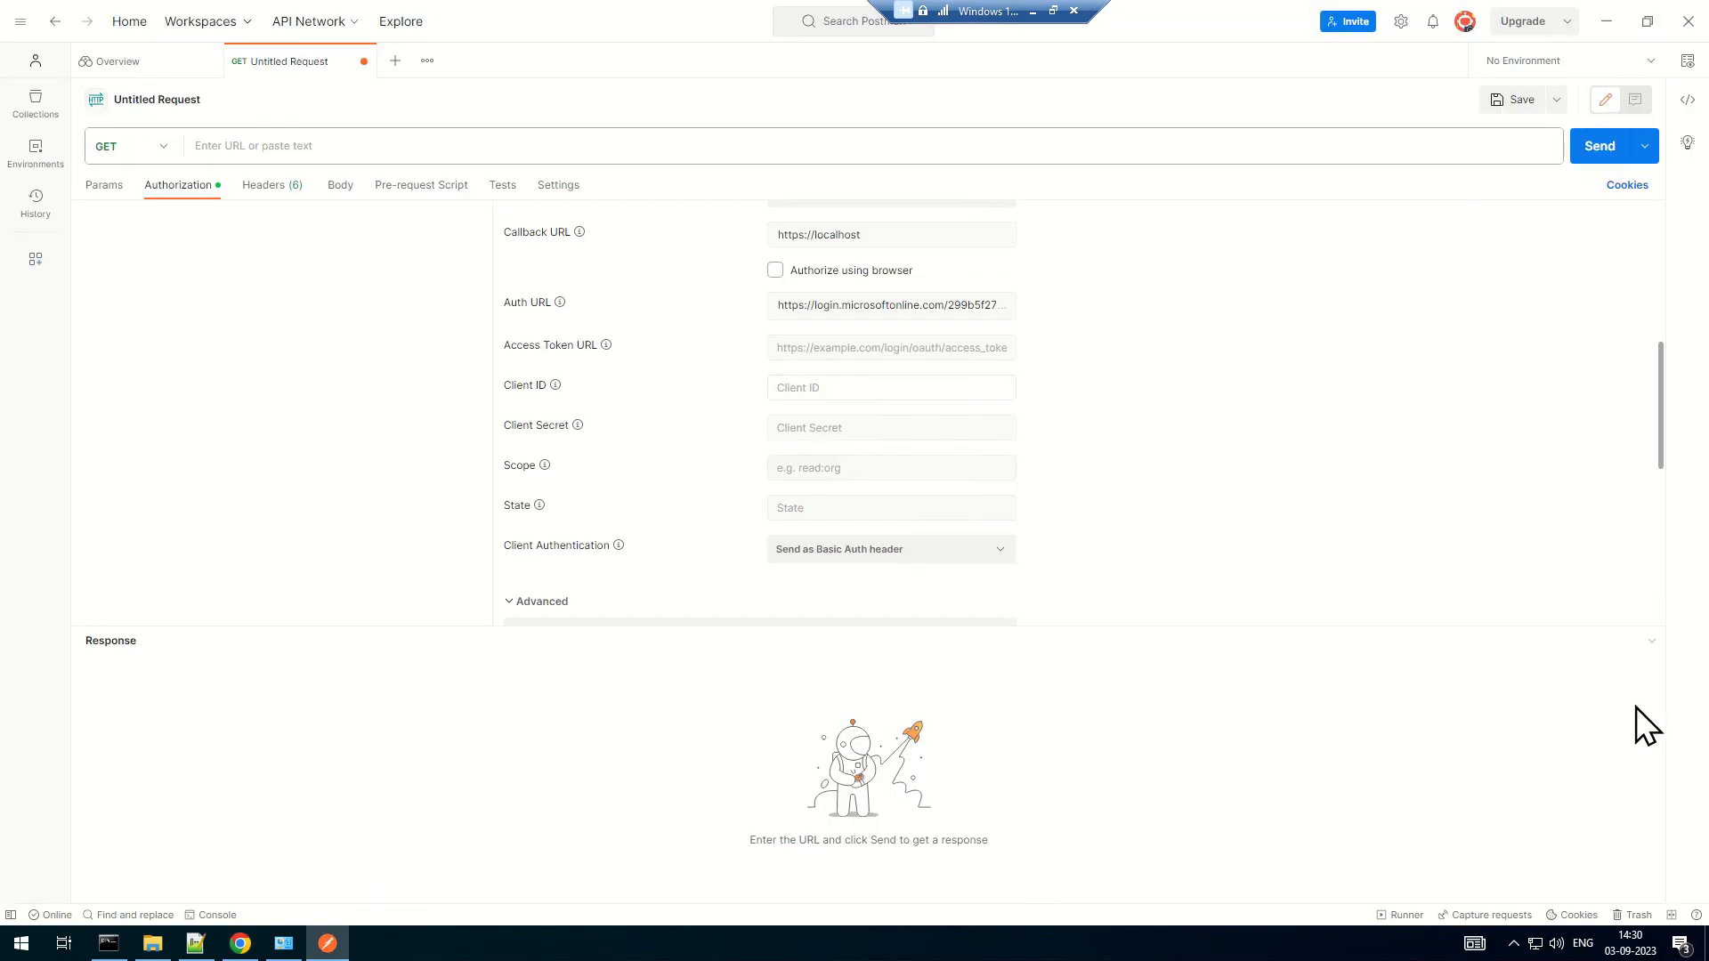
key("ctrl+v")
key("ctrl+z")
left_click(827, 345)
key("ctrl+v")
key("Tab")
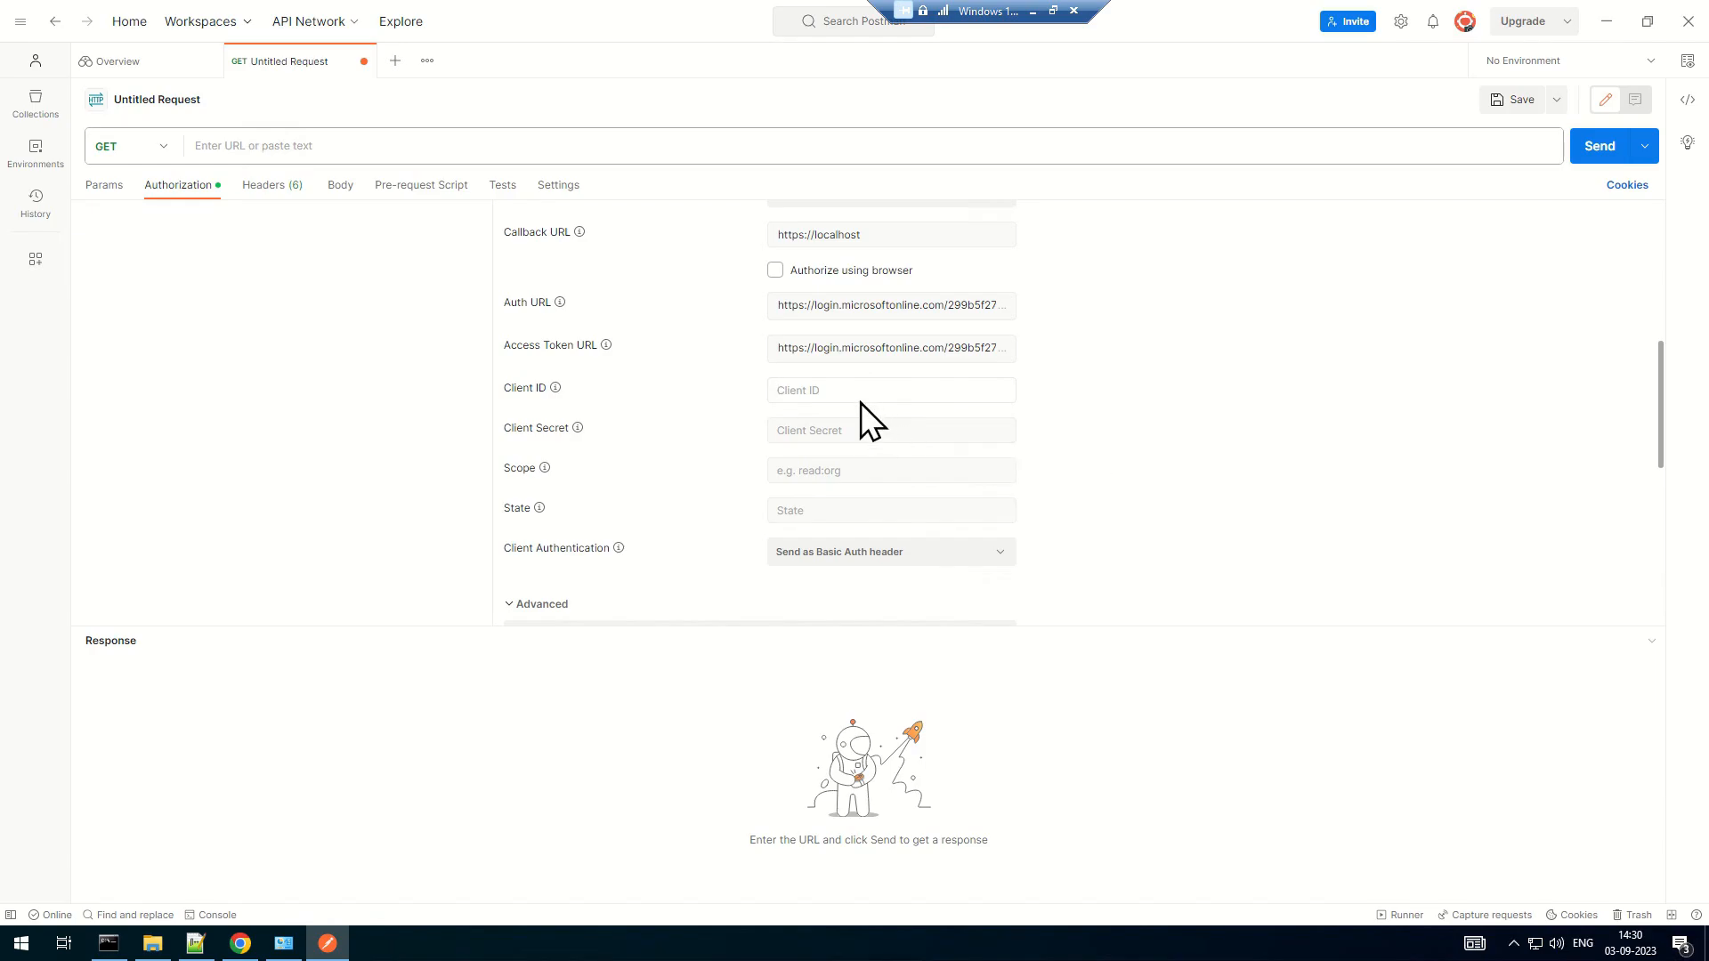
Copy the application (client) ID of CW-AzureAPI-REST from the Azure portal and paste it as the Client ID in Postman
key("alt+Tab")
left_click(1629, 184)
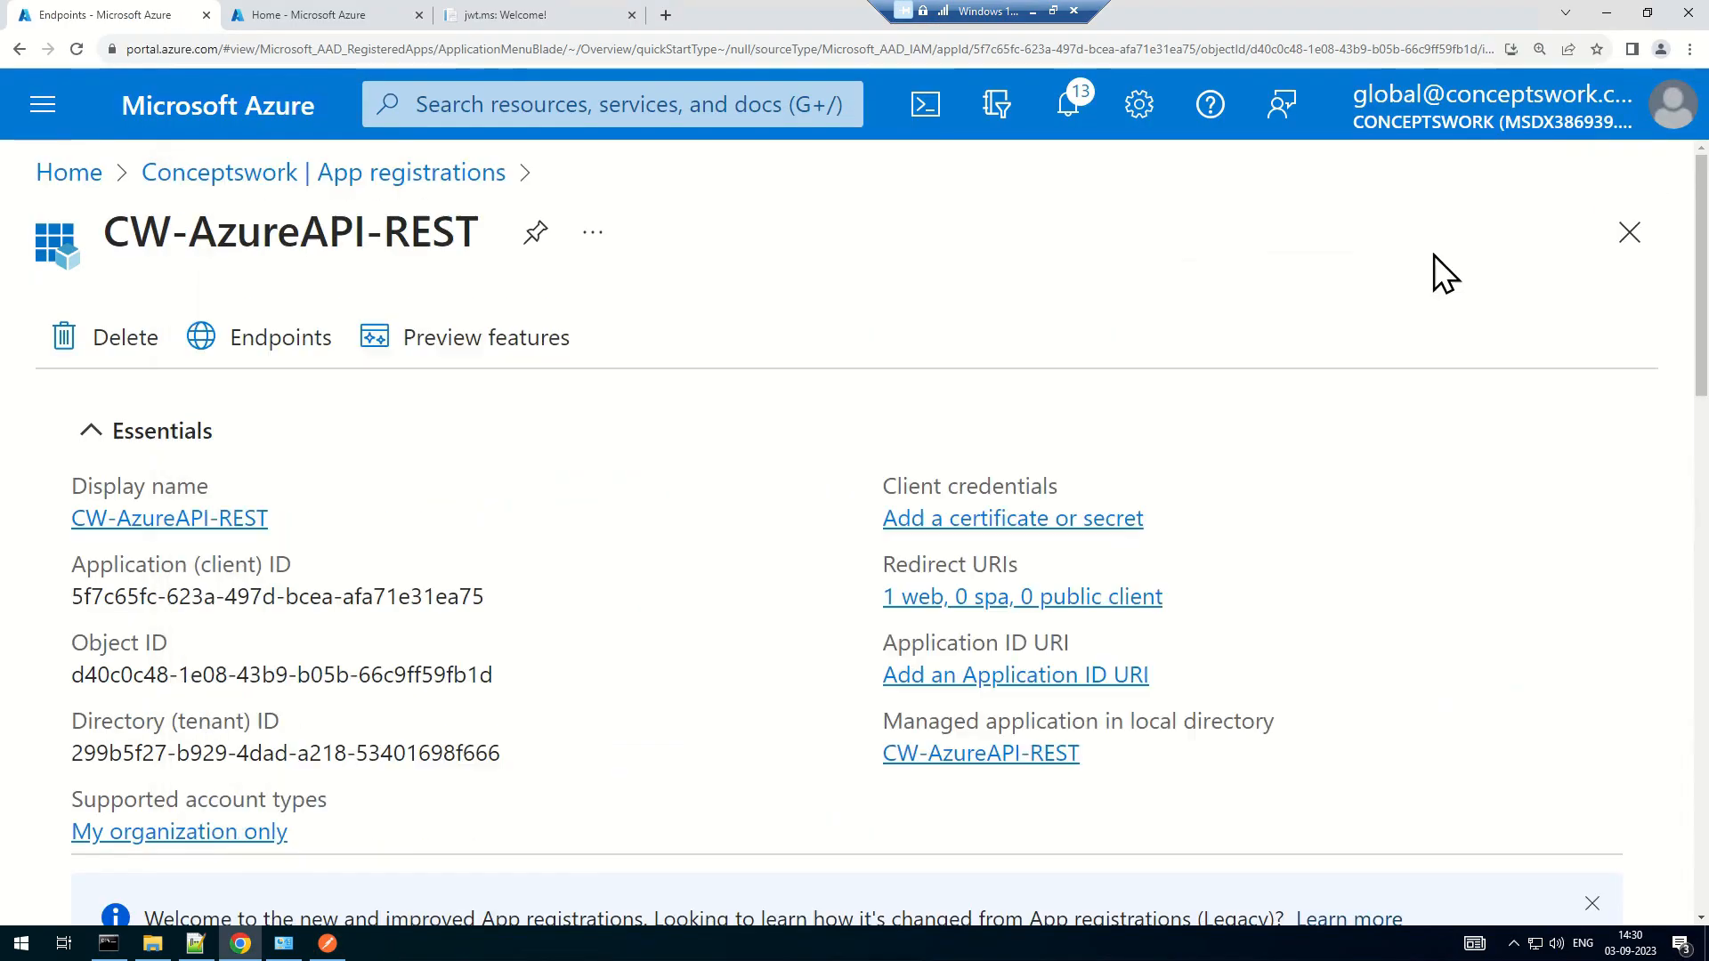
key("ctrl+minus")
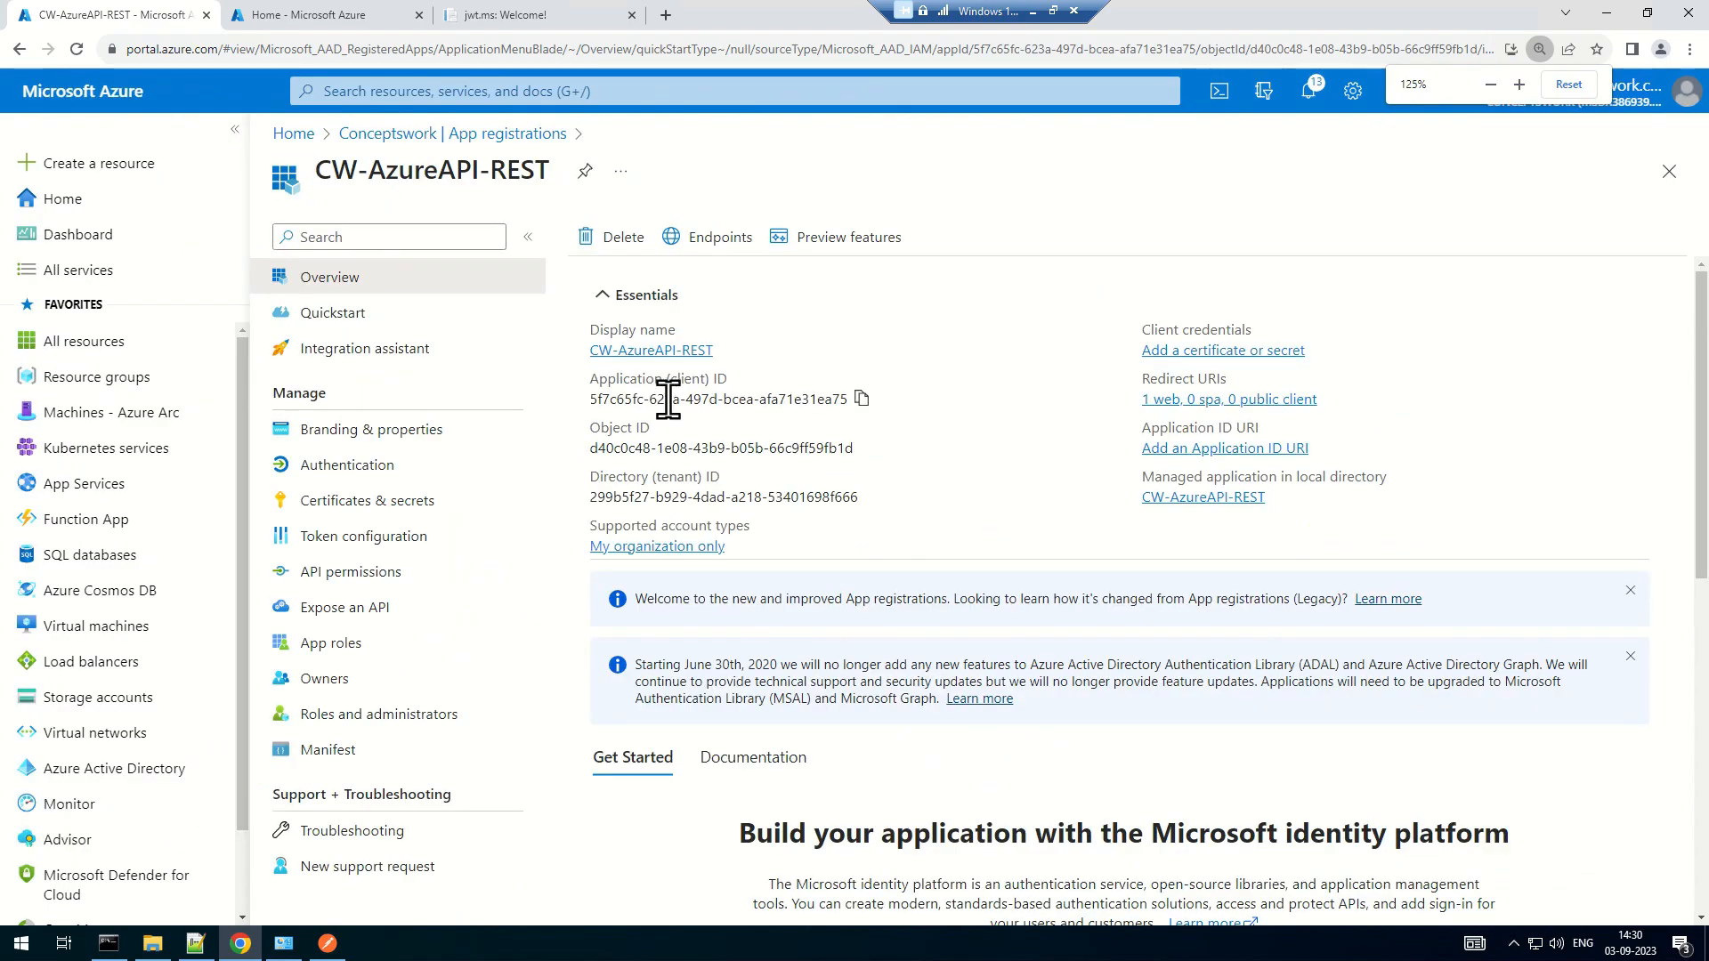
left_click(861, 400)
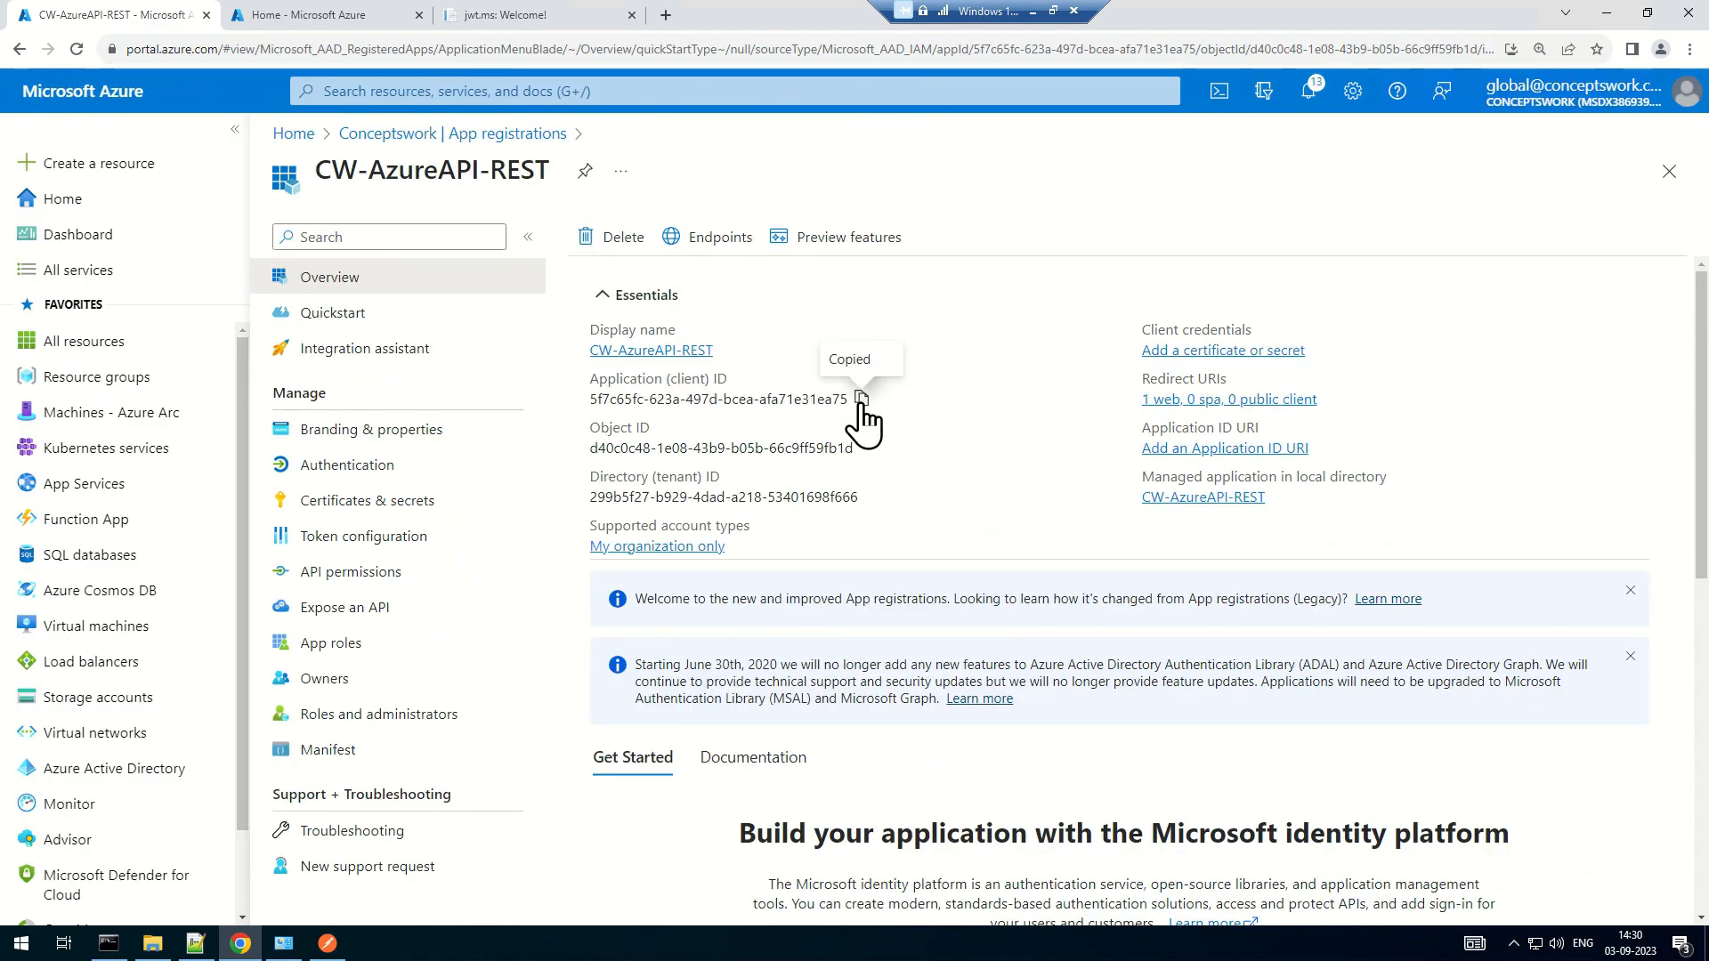
key("alt+Tab")
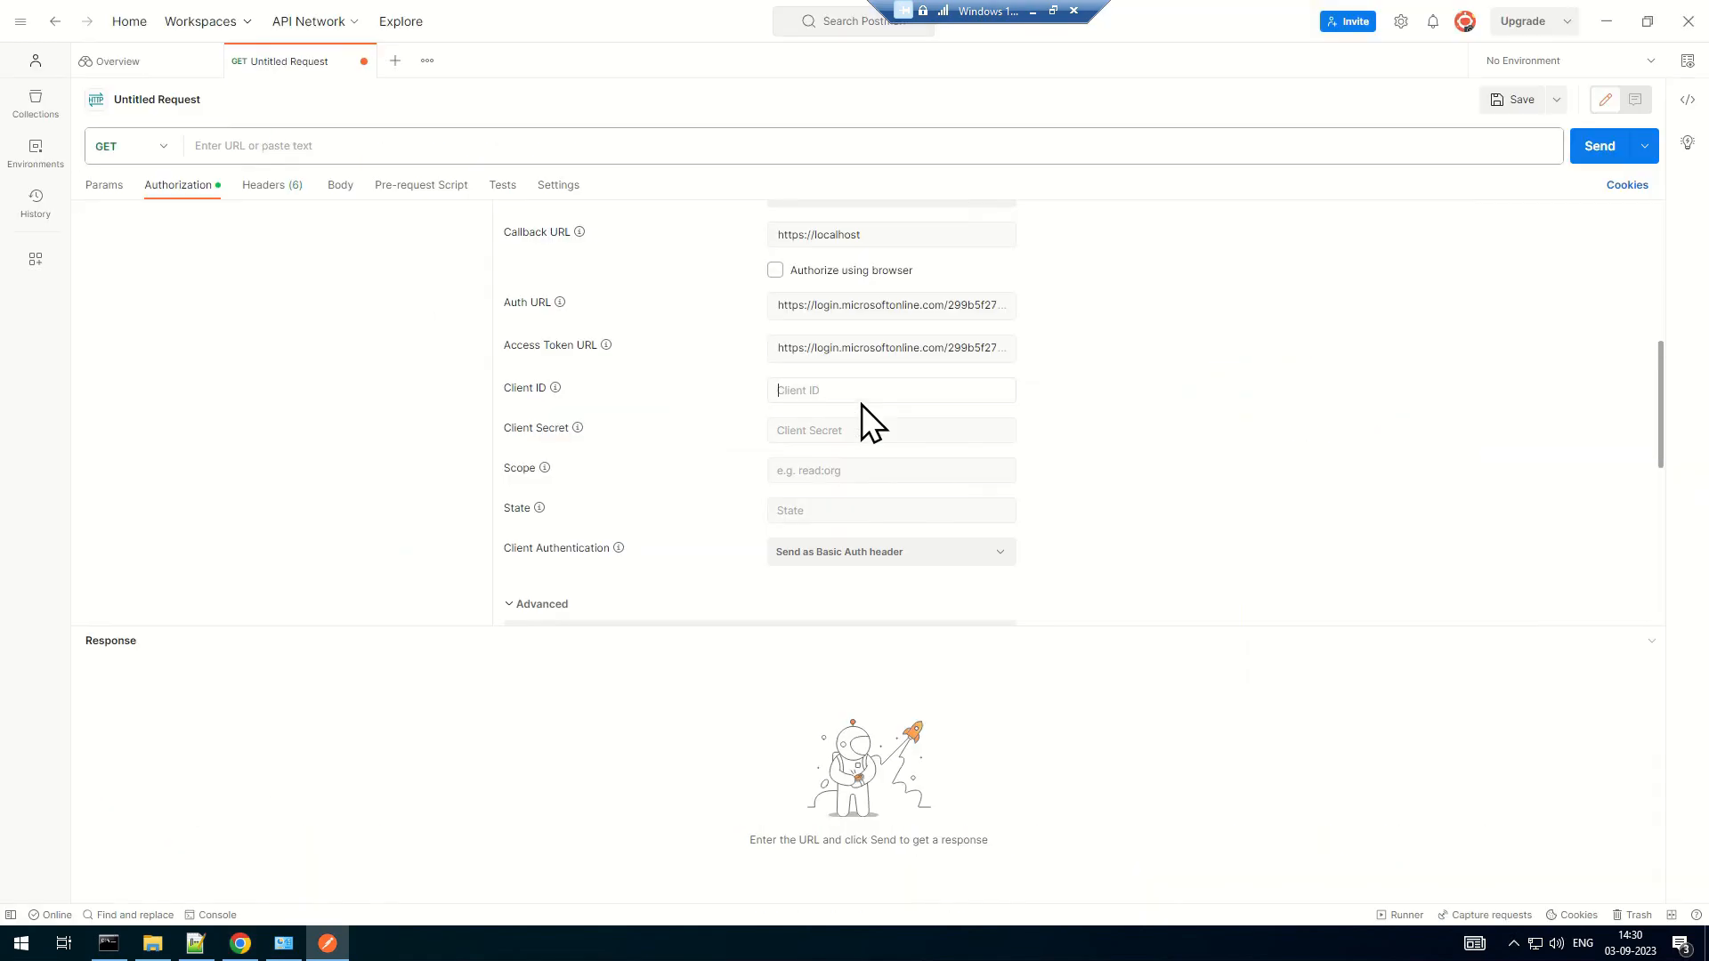
key("ctrl+v")
Switch to the Azure portal and add a client secret to CW-AzureAPI-REST that expires in 90 days (3 months)
key("alt+Tab")
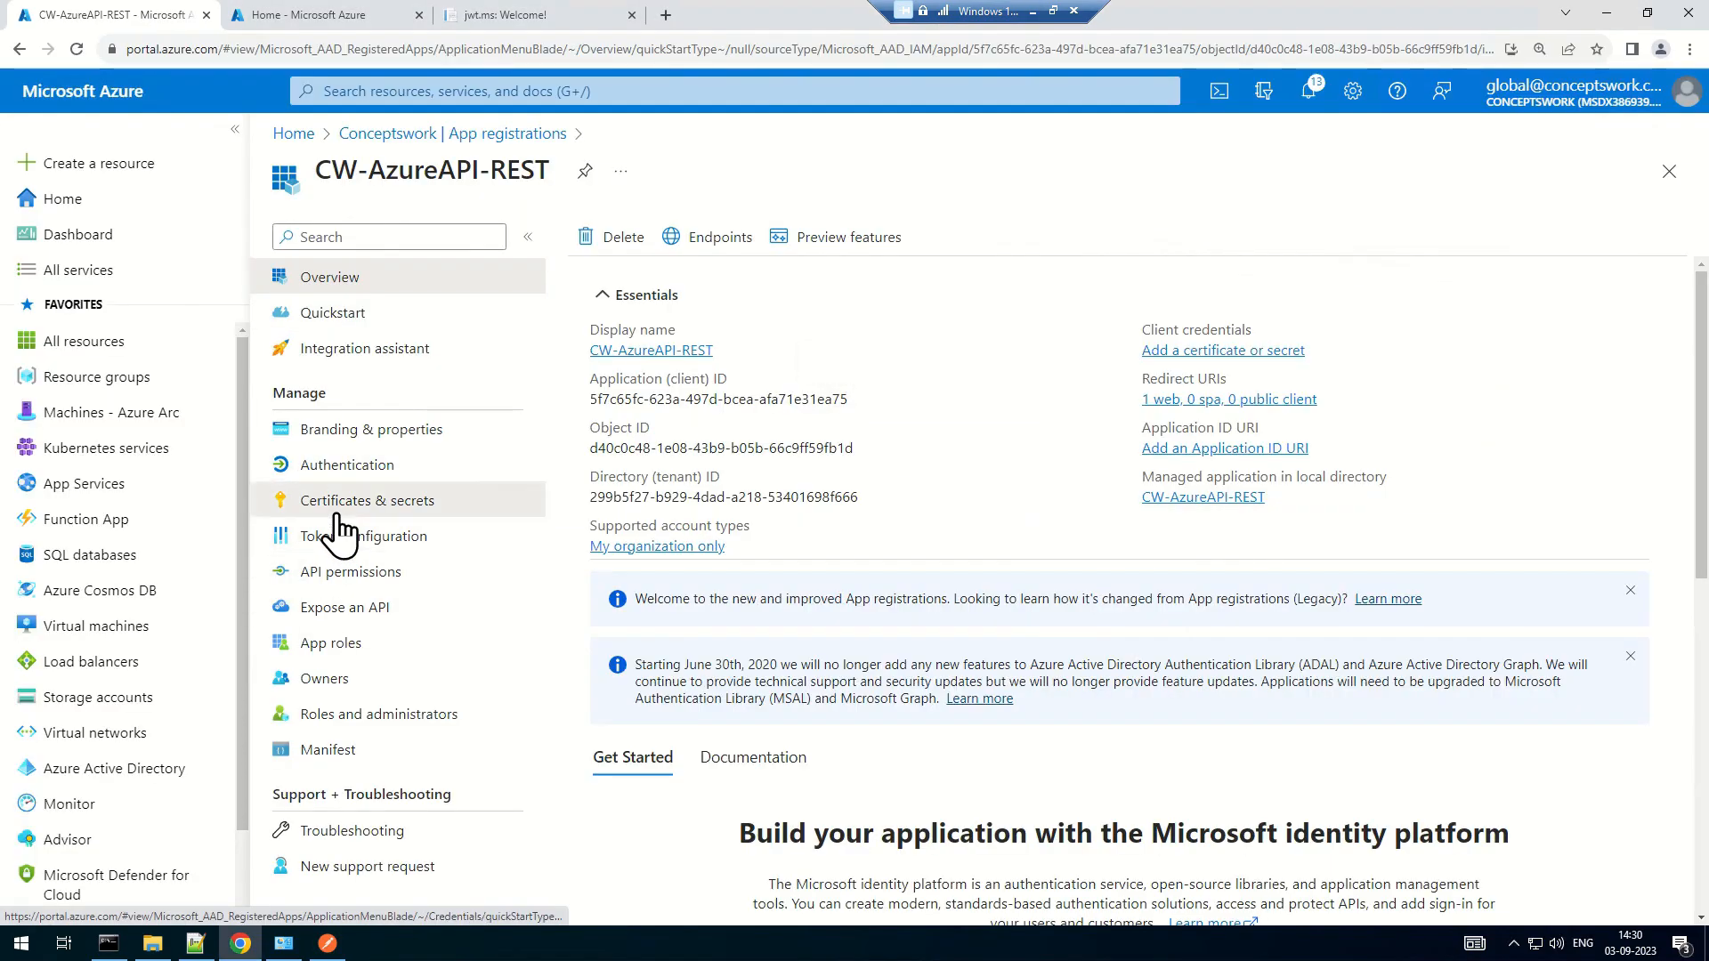
left_click(338, 503)
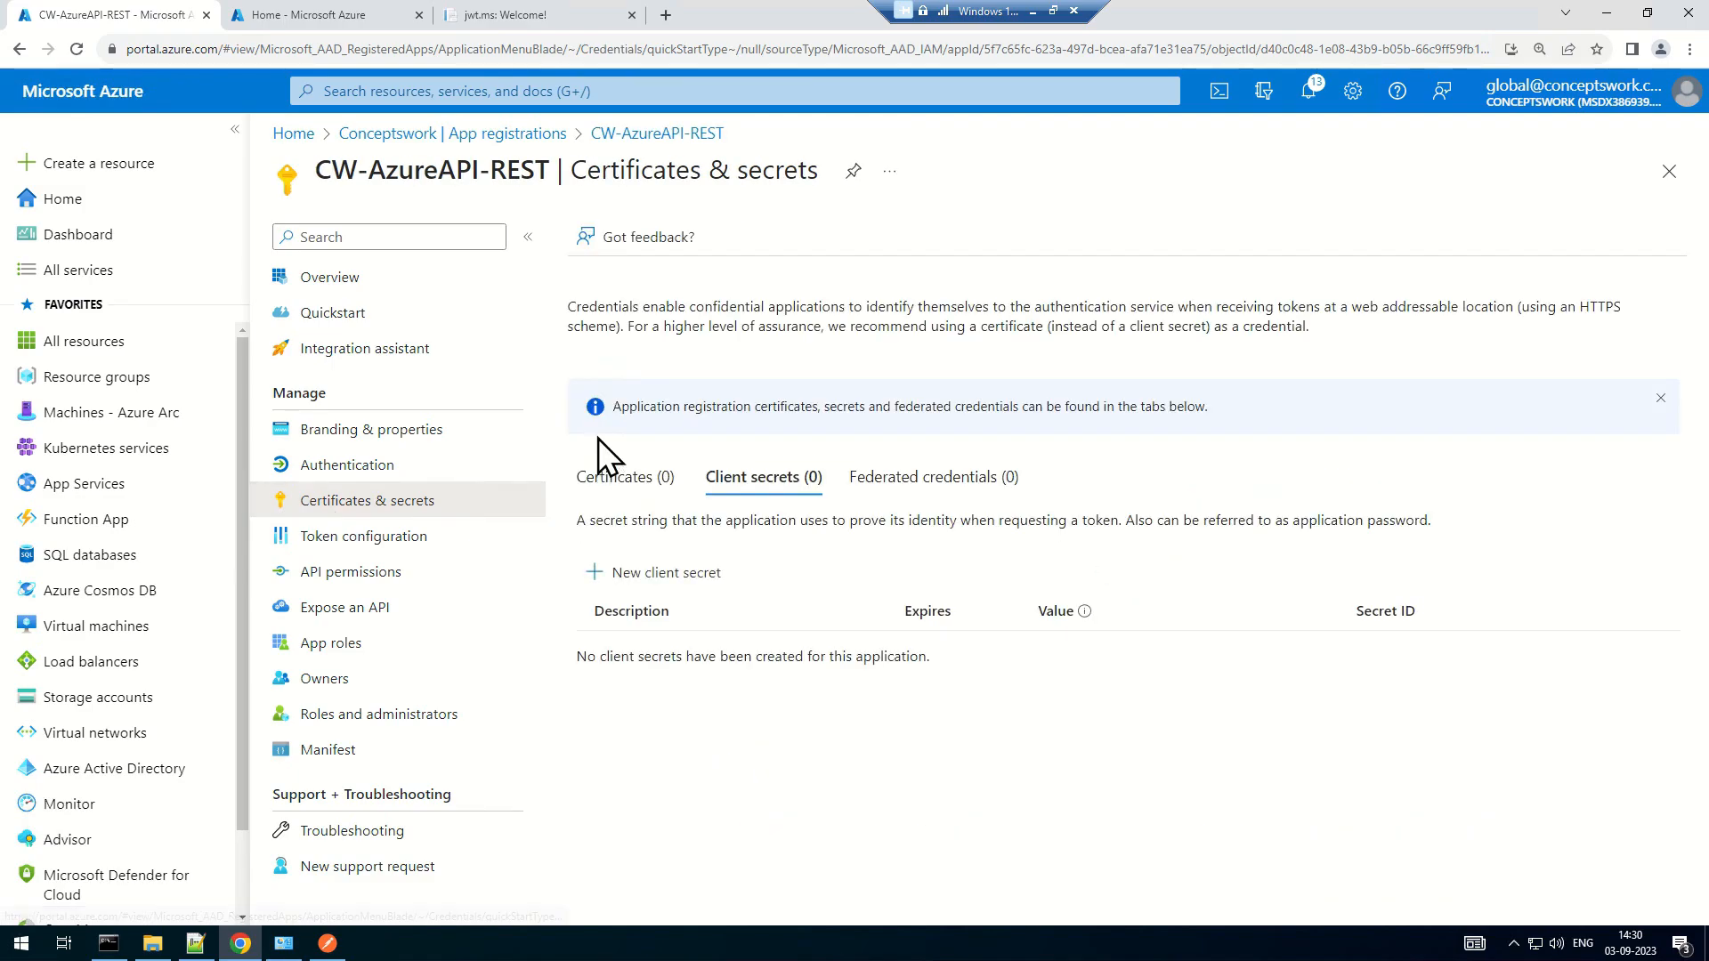
left_click(632, 573)
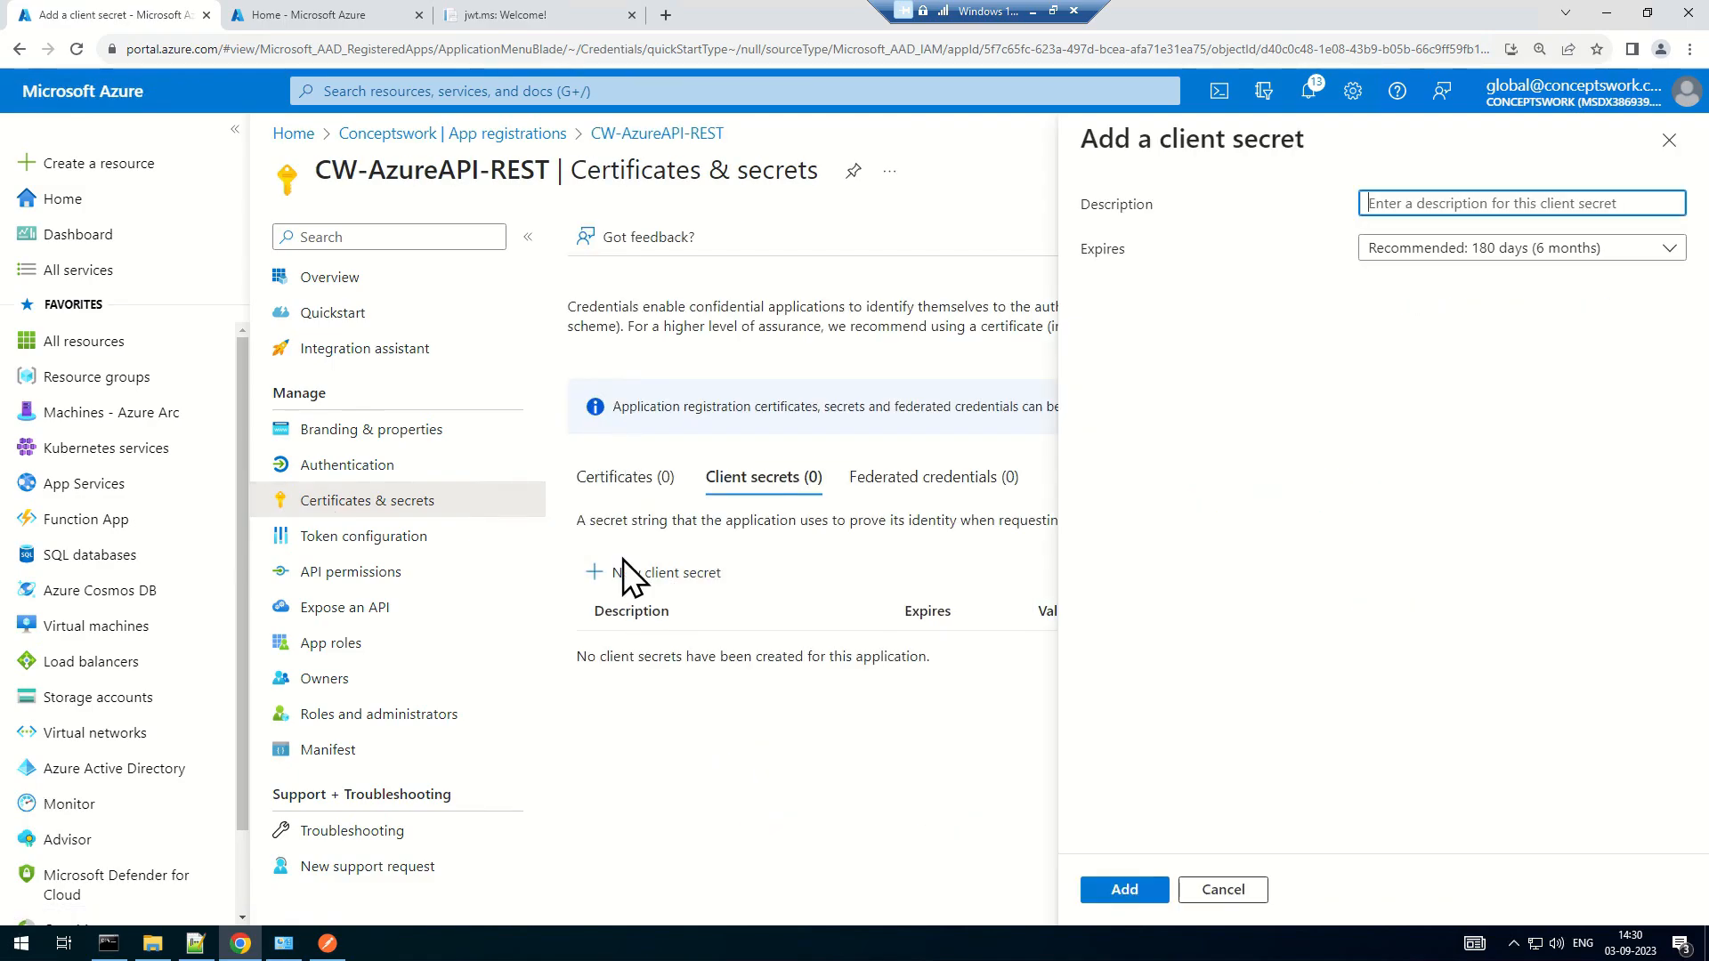
left_click(1417, 251)
left_click(1416, 317)
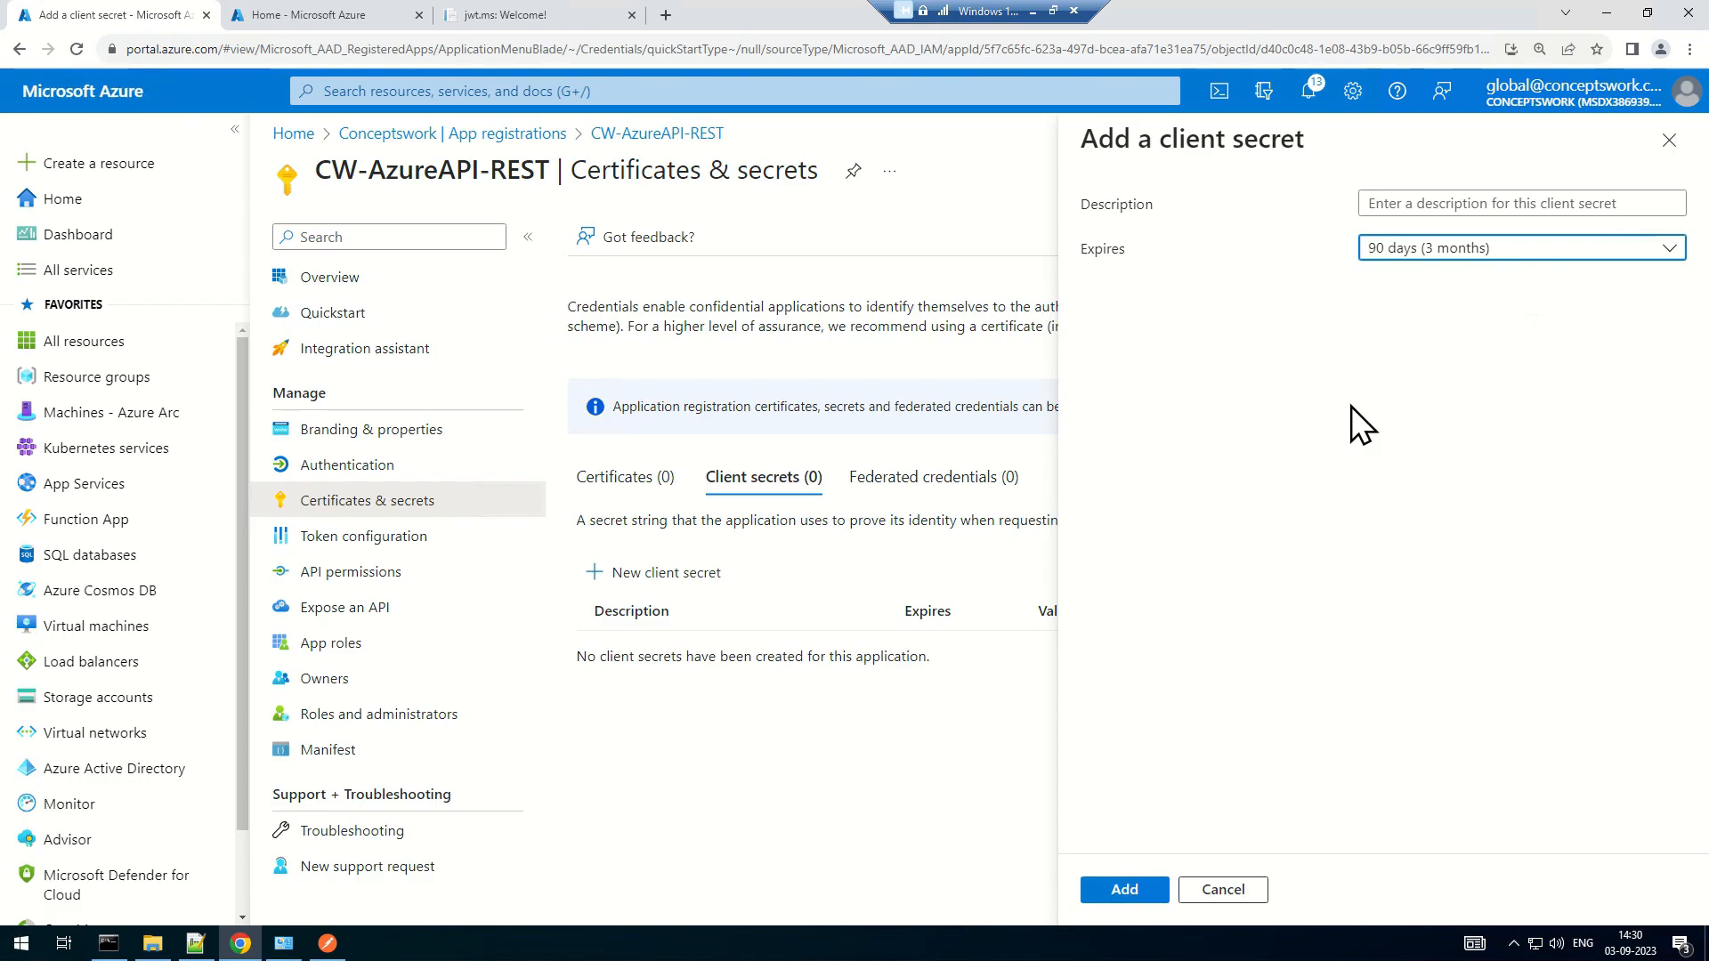
left_click(1119, 887)
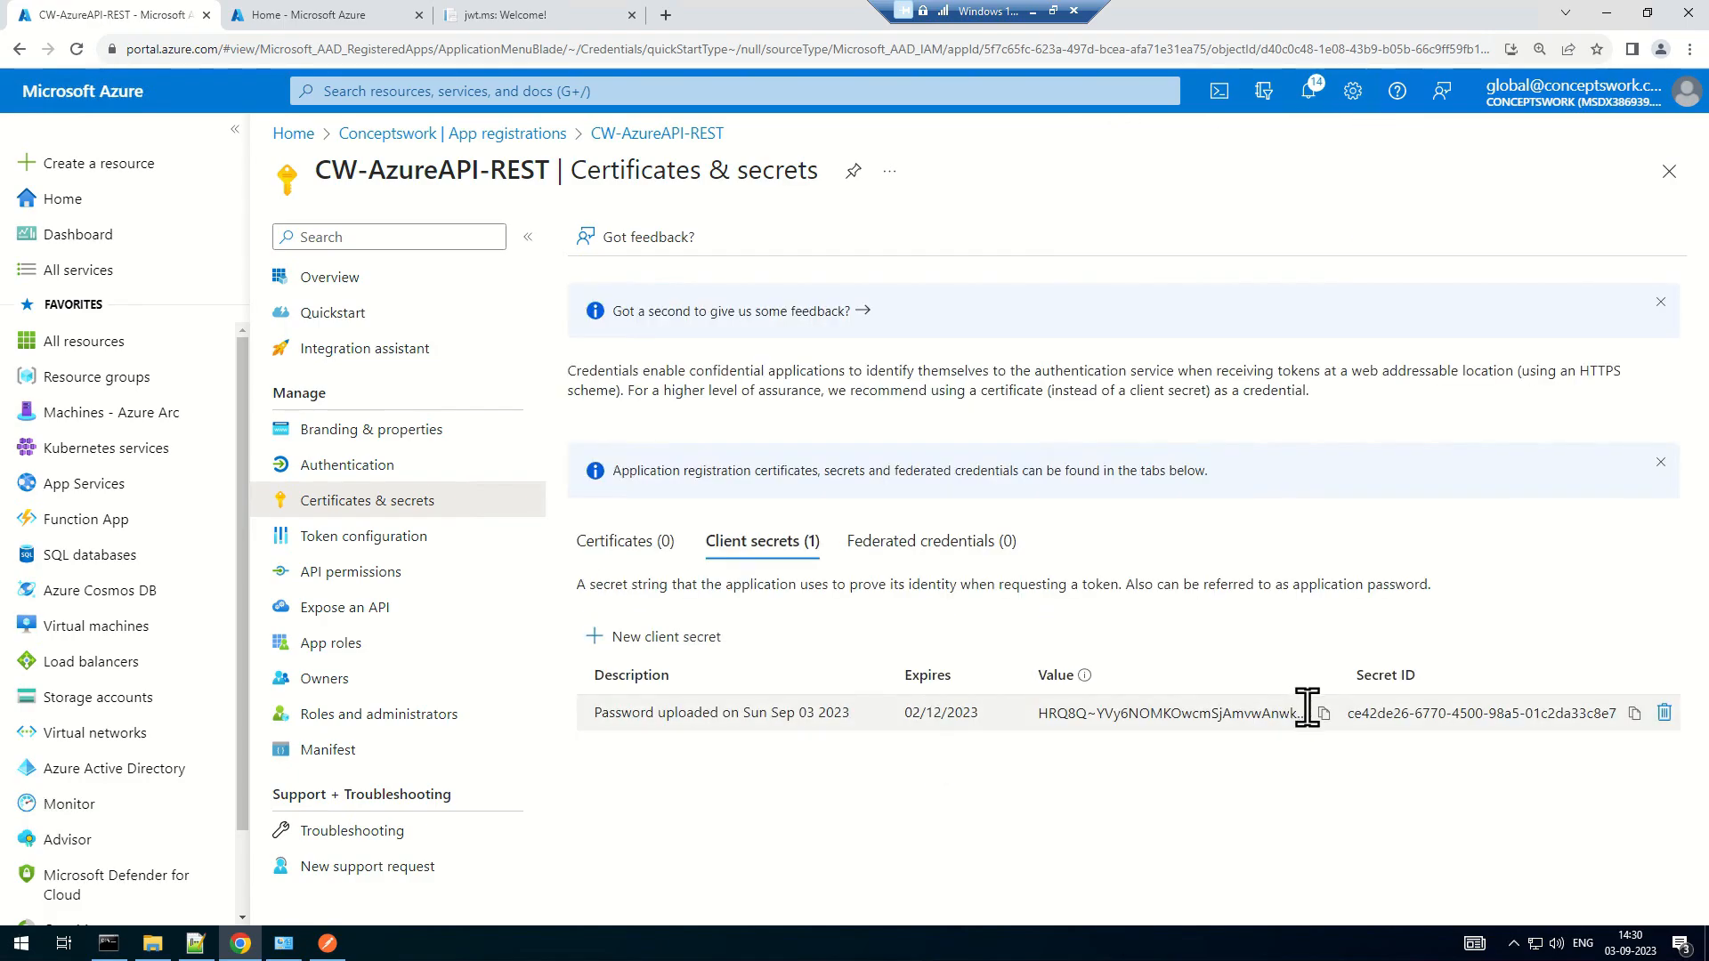
Copy the new client secret's value, paste it as the Client Secret in Postman, and check the full Access Token URL
left_click(1323, 716)
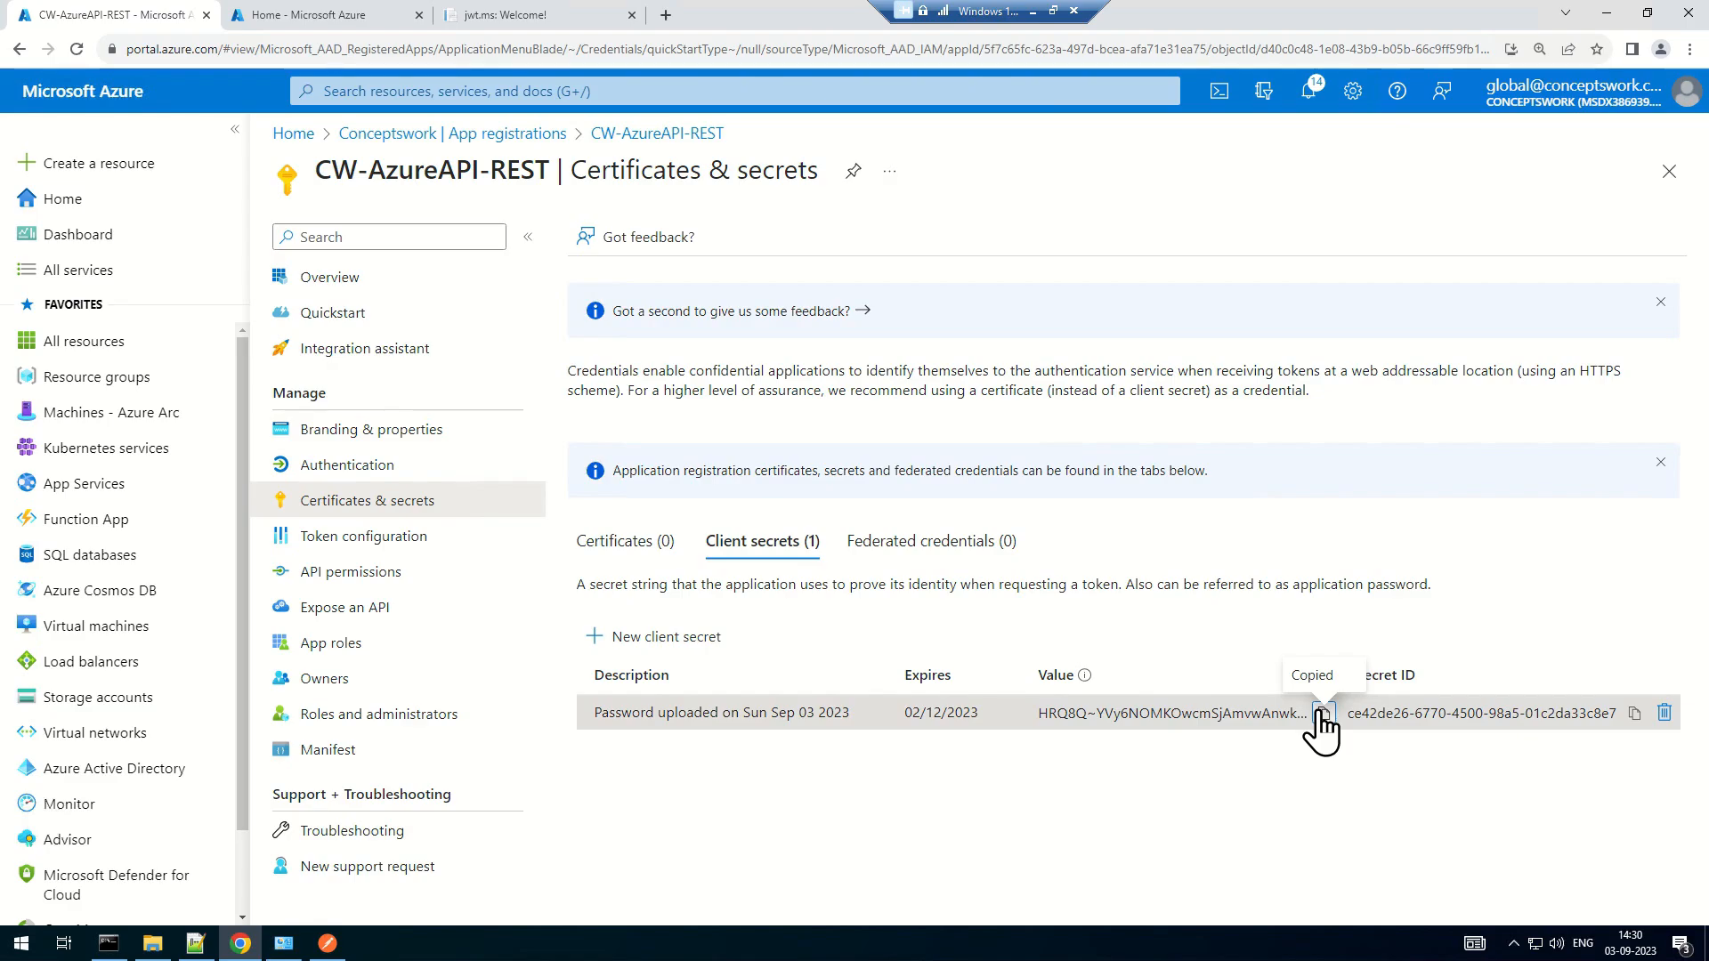
key("alt+Tab")
key("ctrl+v")
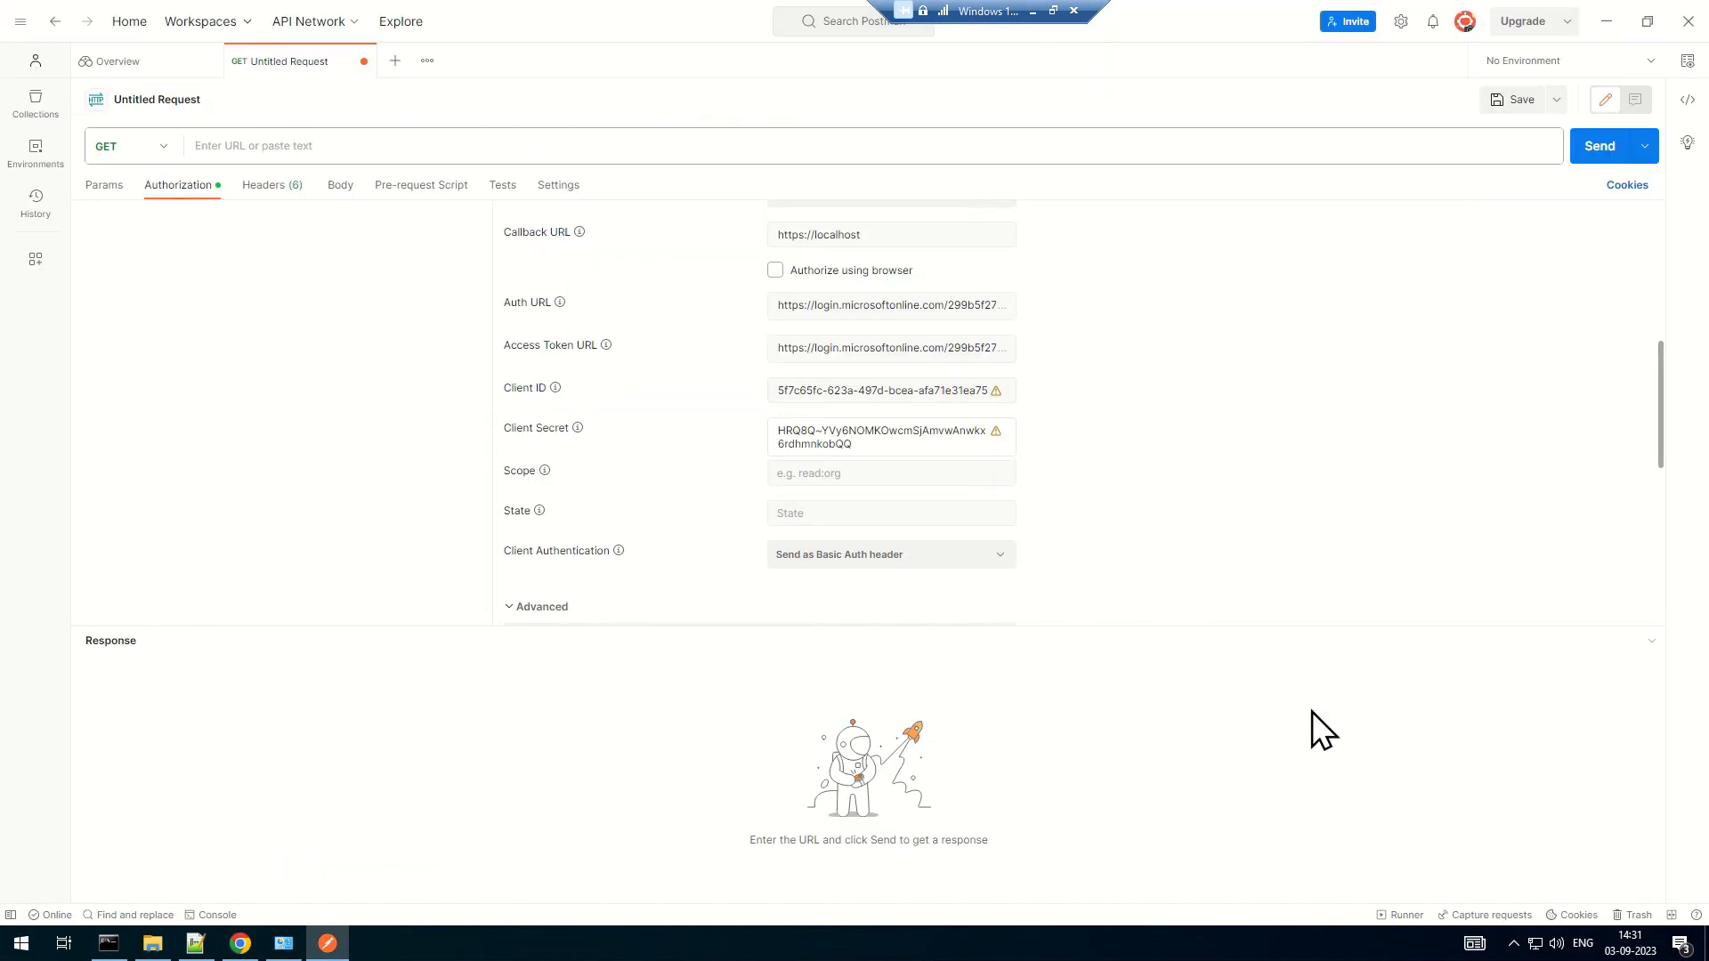
double_click(1253, 569)
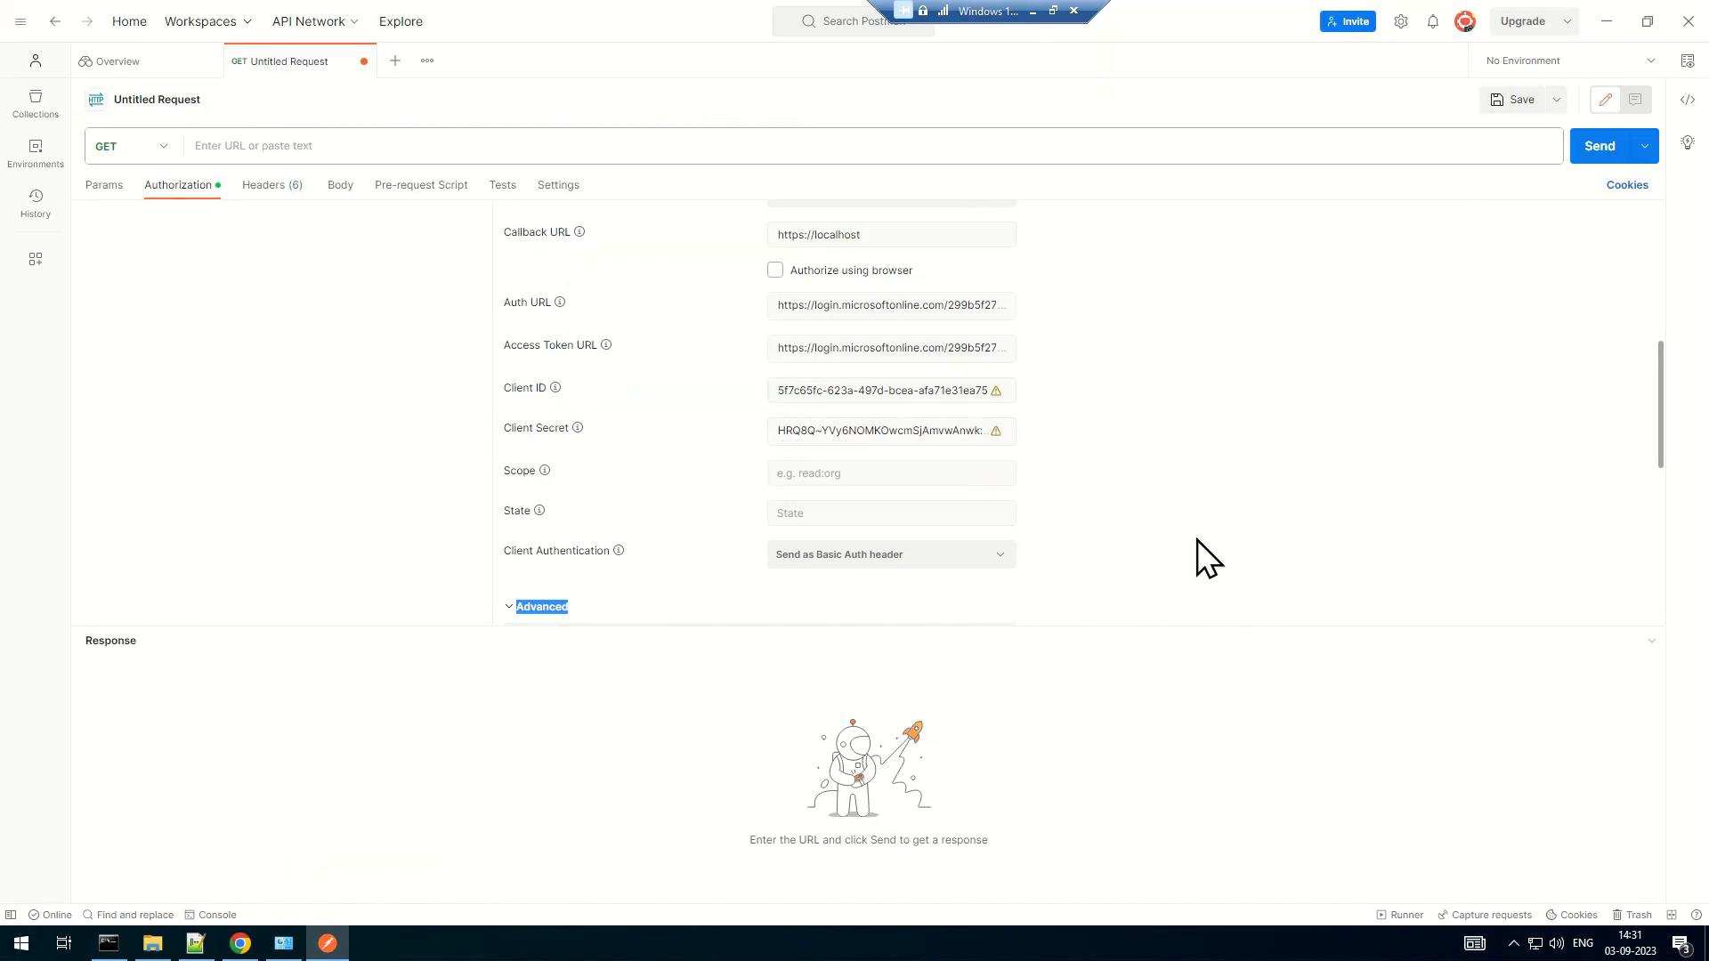
left_click(841, 349)
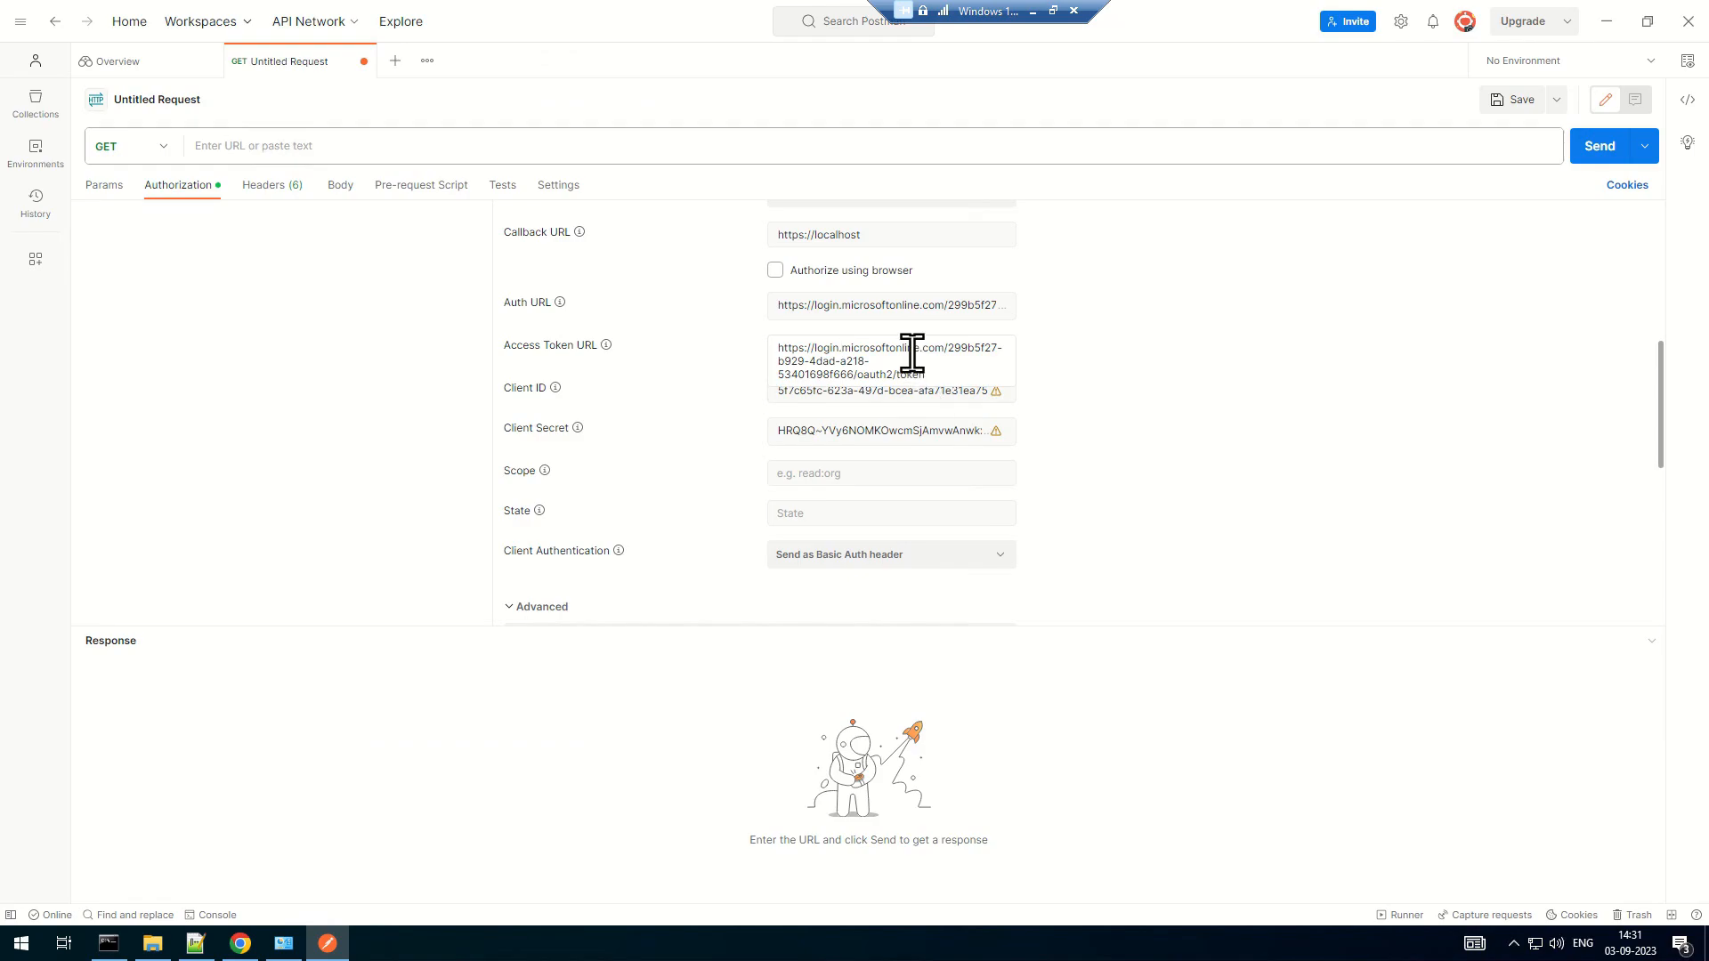
key("Tab")
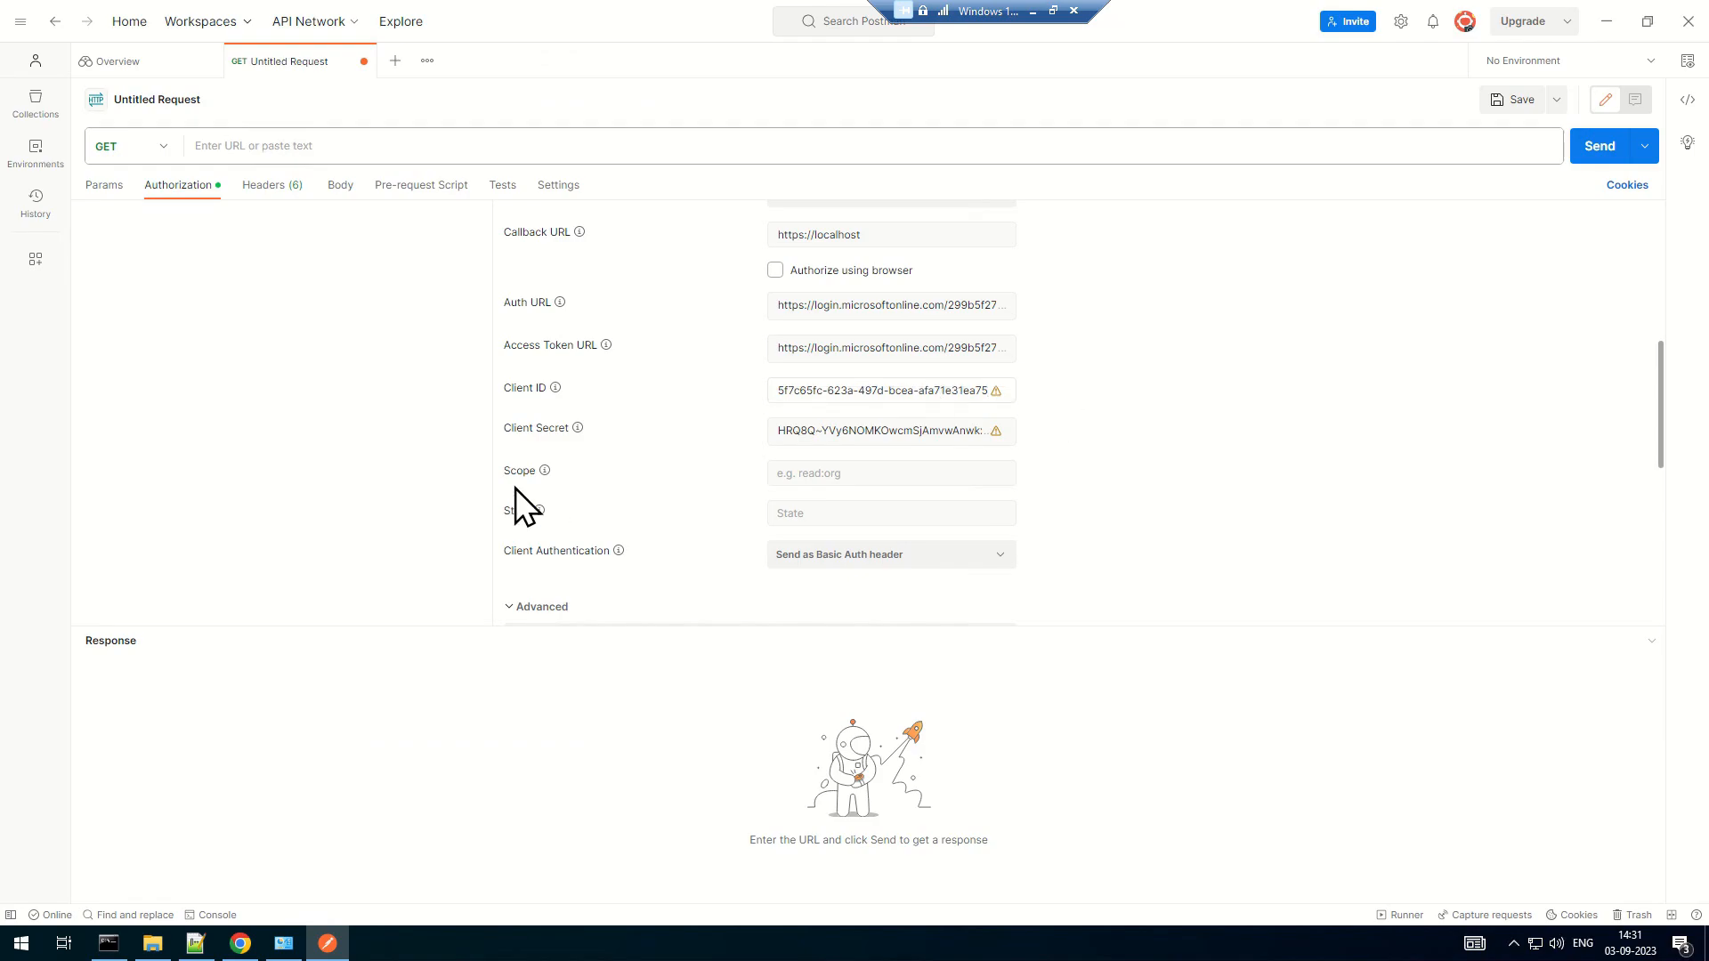
scroll(890, 480, "down", 1)
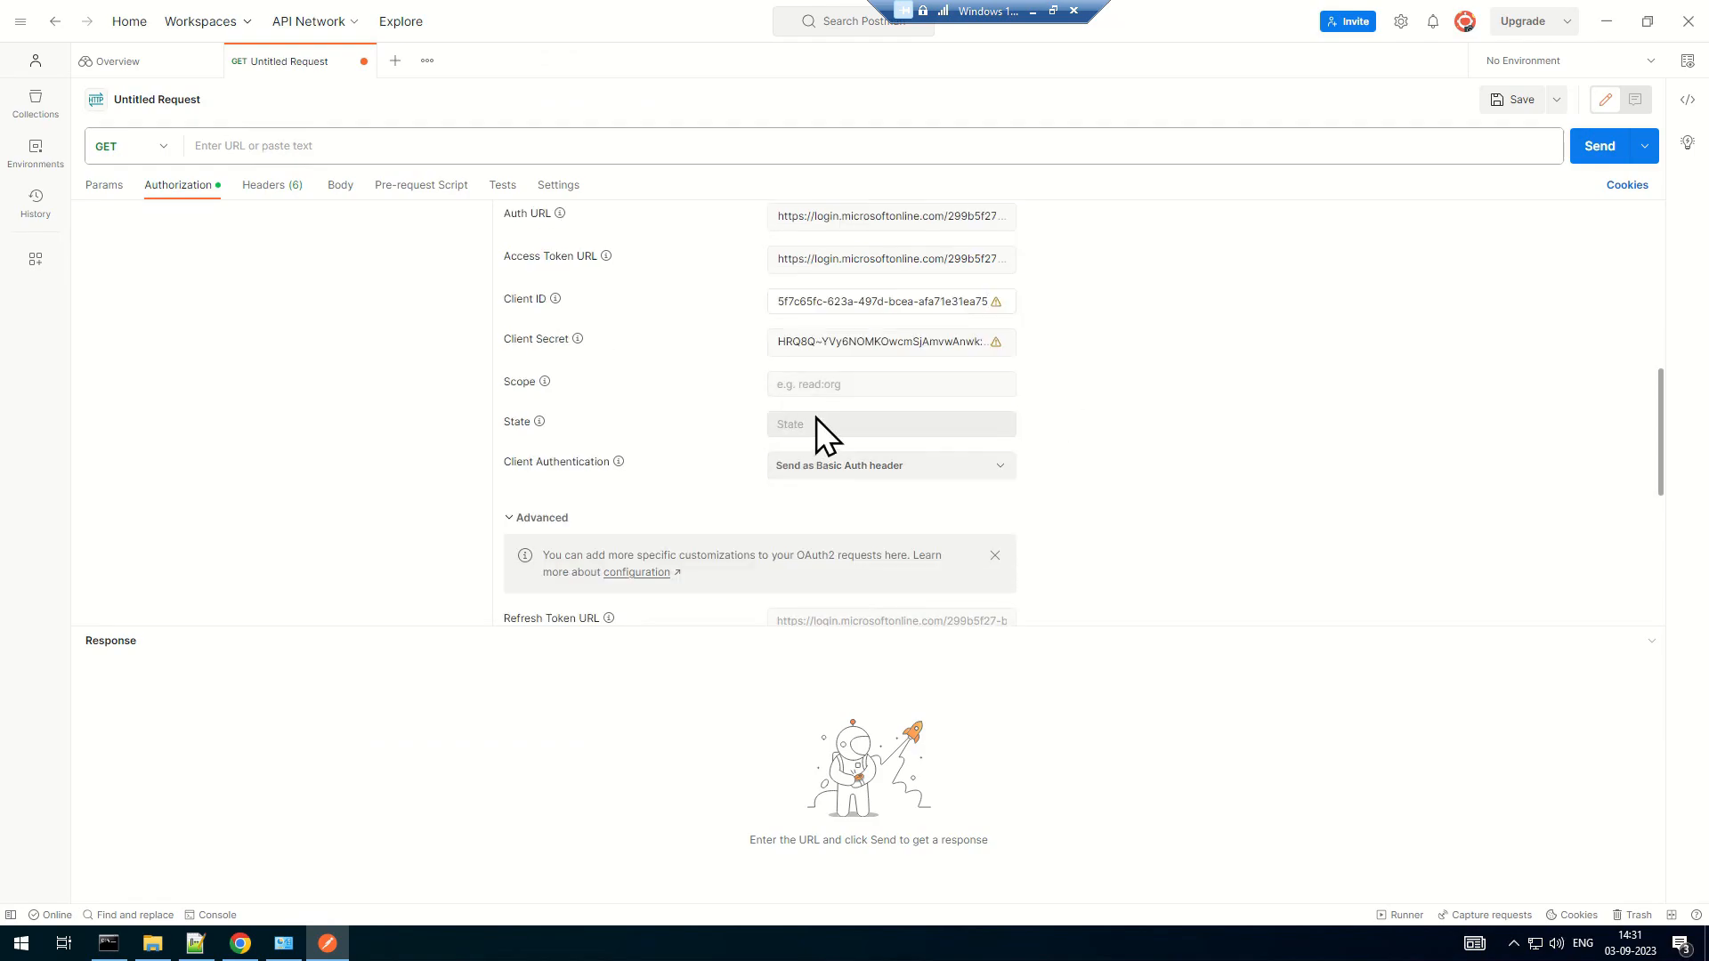
scroll(916, 421, "down", 1)
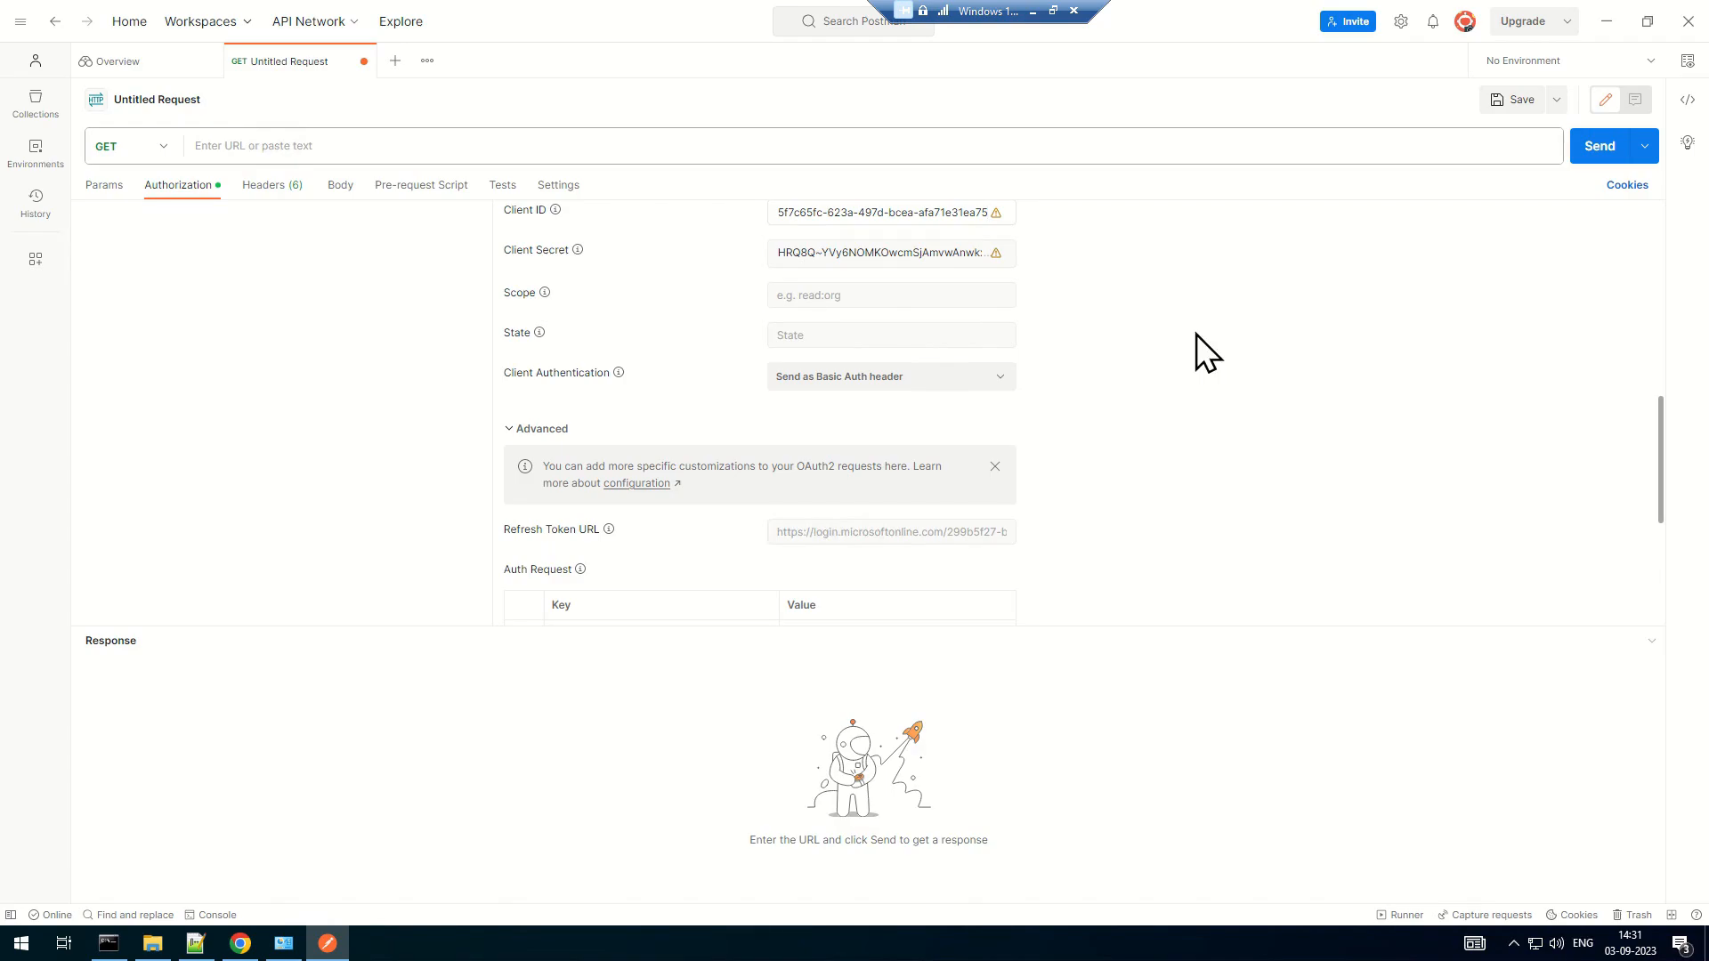
scroll(1245, 319, "down", 4)
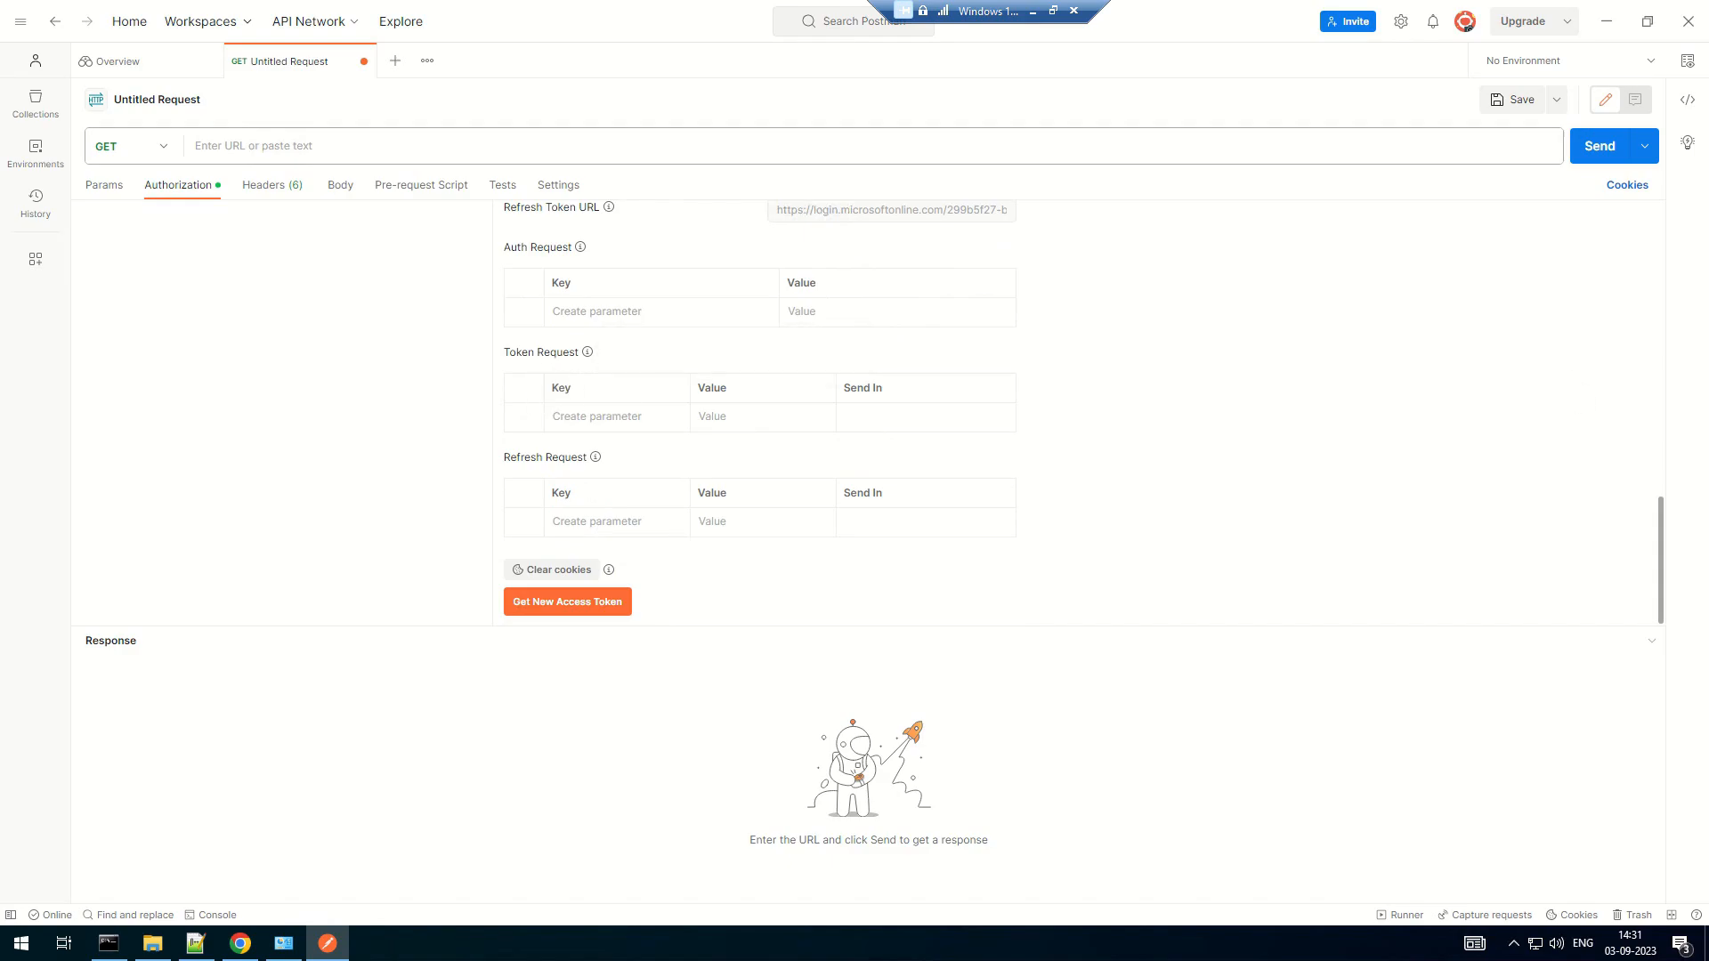
left_click(613, 417)
type("resource")
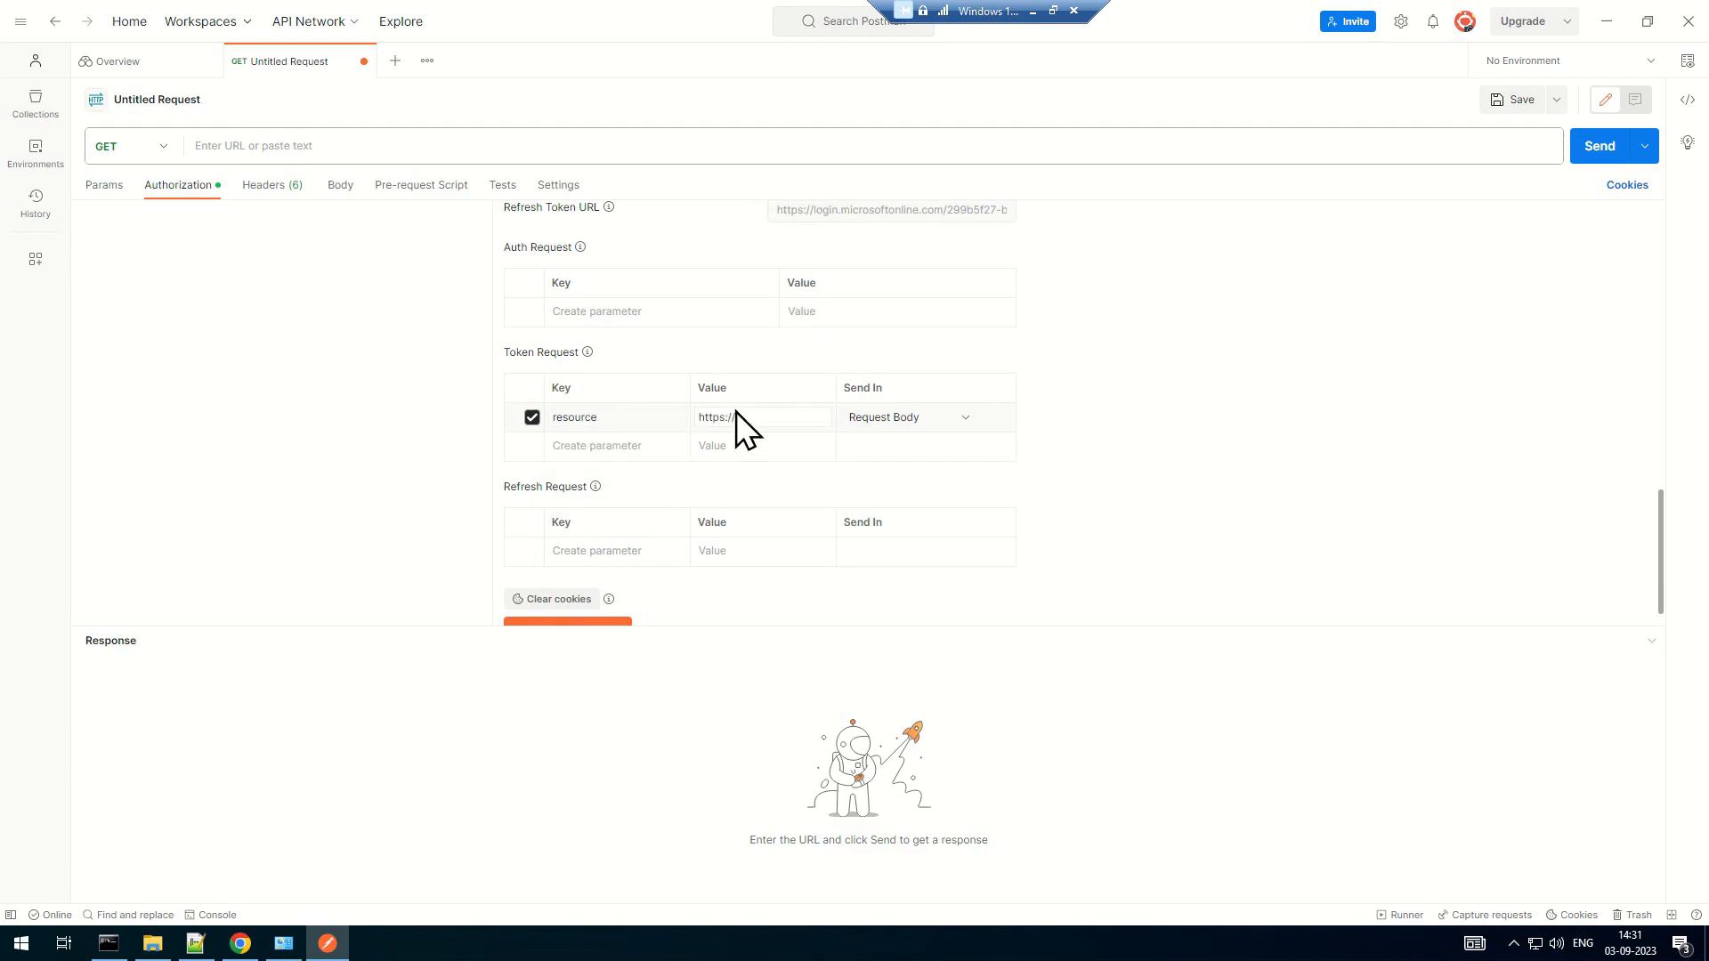
left_click(752, 422)
type("https://manage.emt")
key("BackSpace")
key("BackSpace")
key("BackSpace")
key("BackSpace")
type("ment.core.windows.net")
left_click(196, 946)
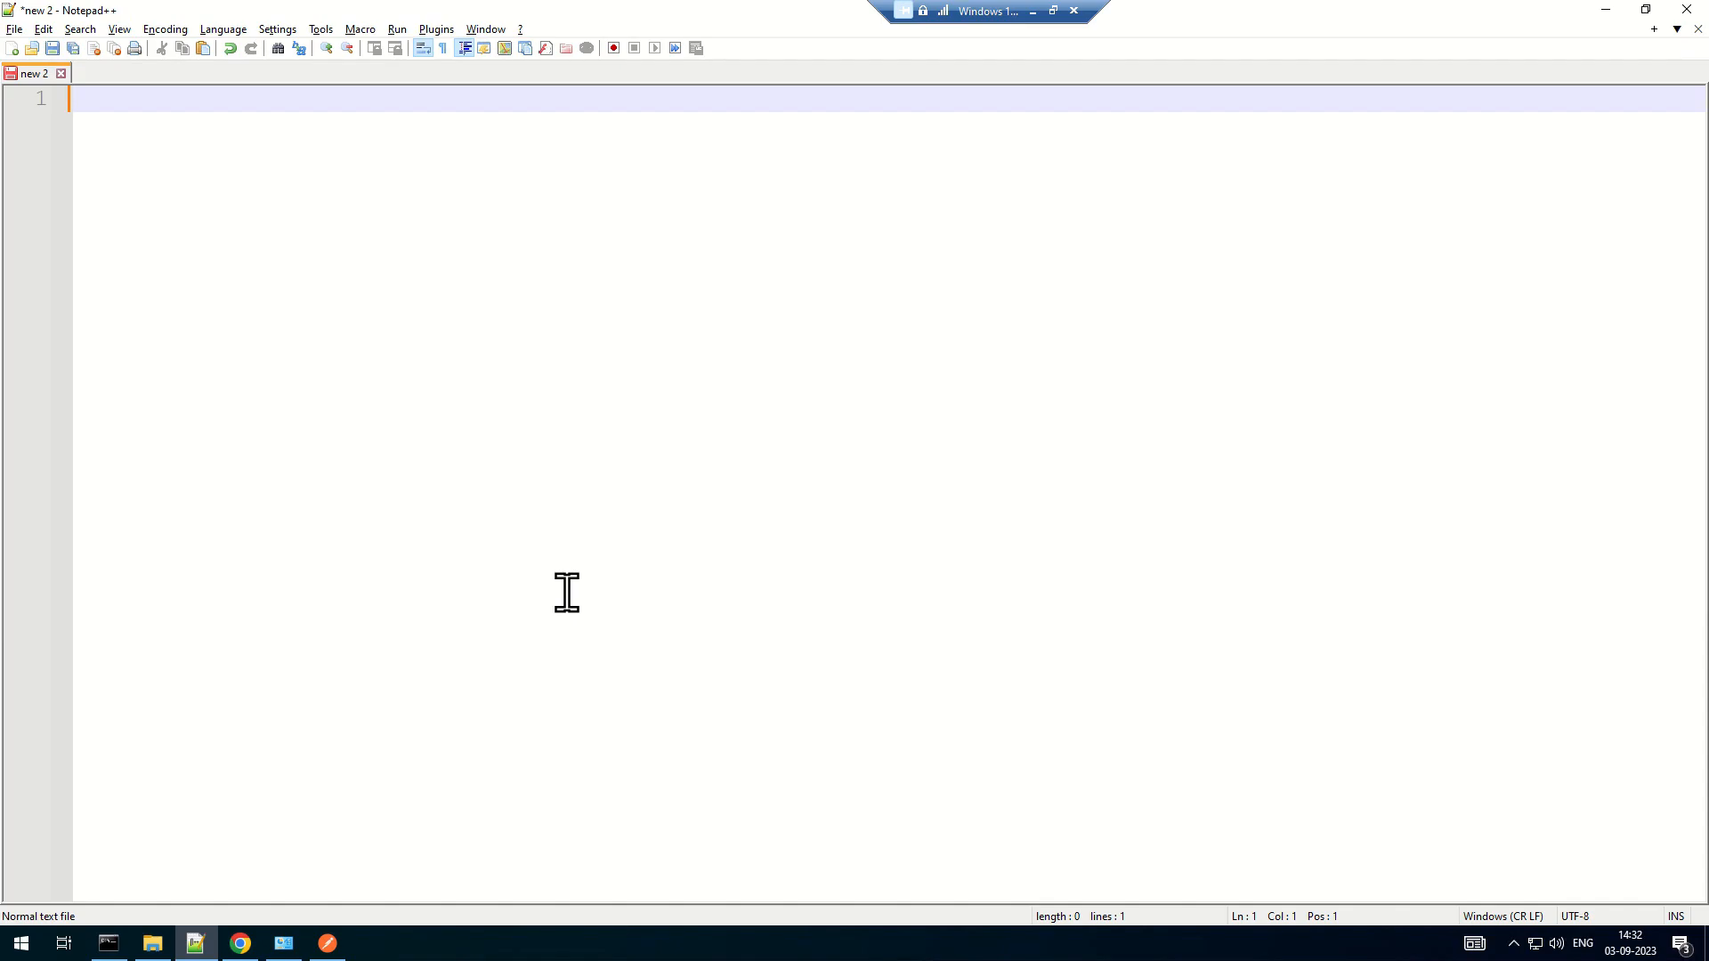
type("https://management.core.windows.net")
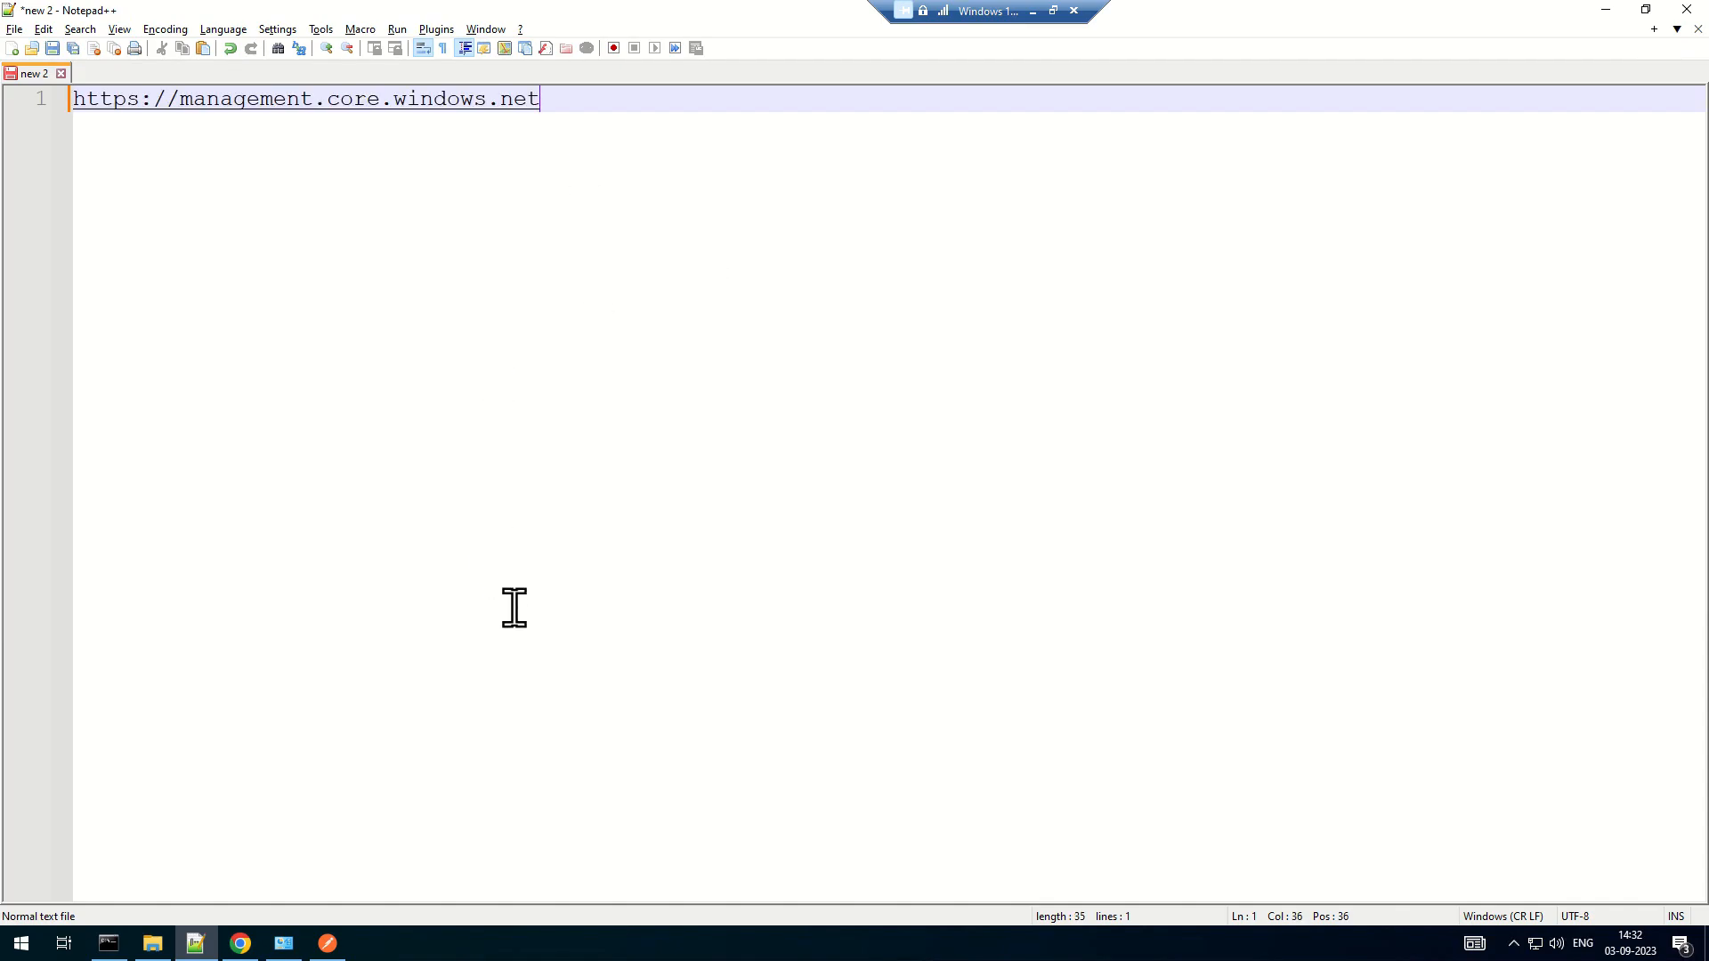
scroll(514, 608, "up", 2)
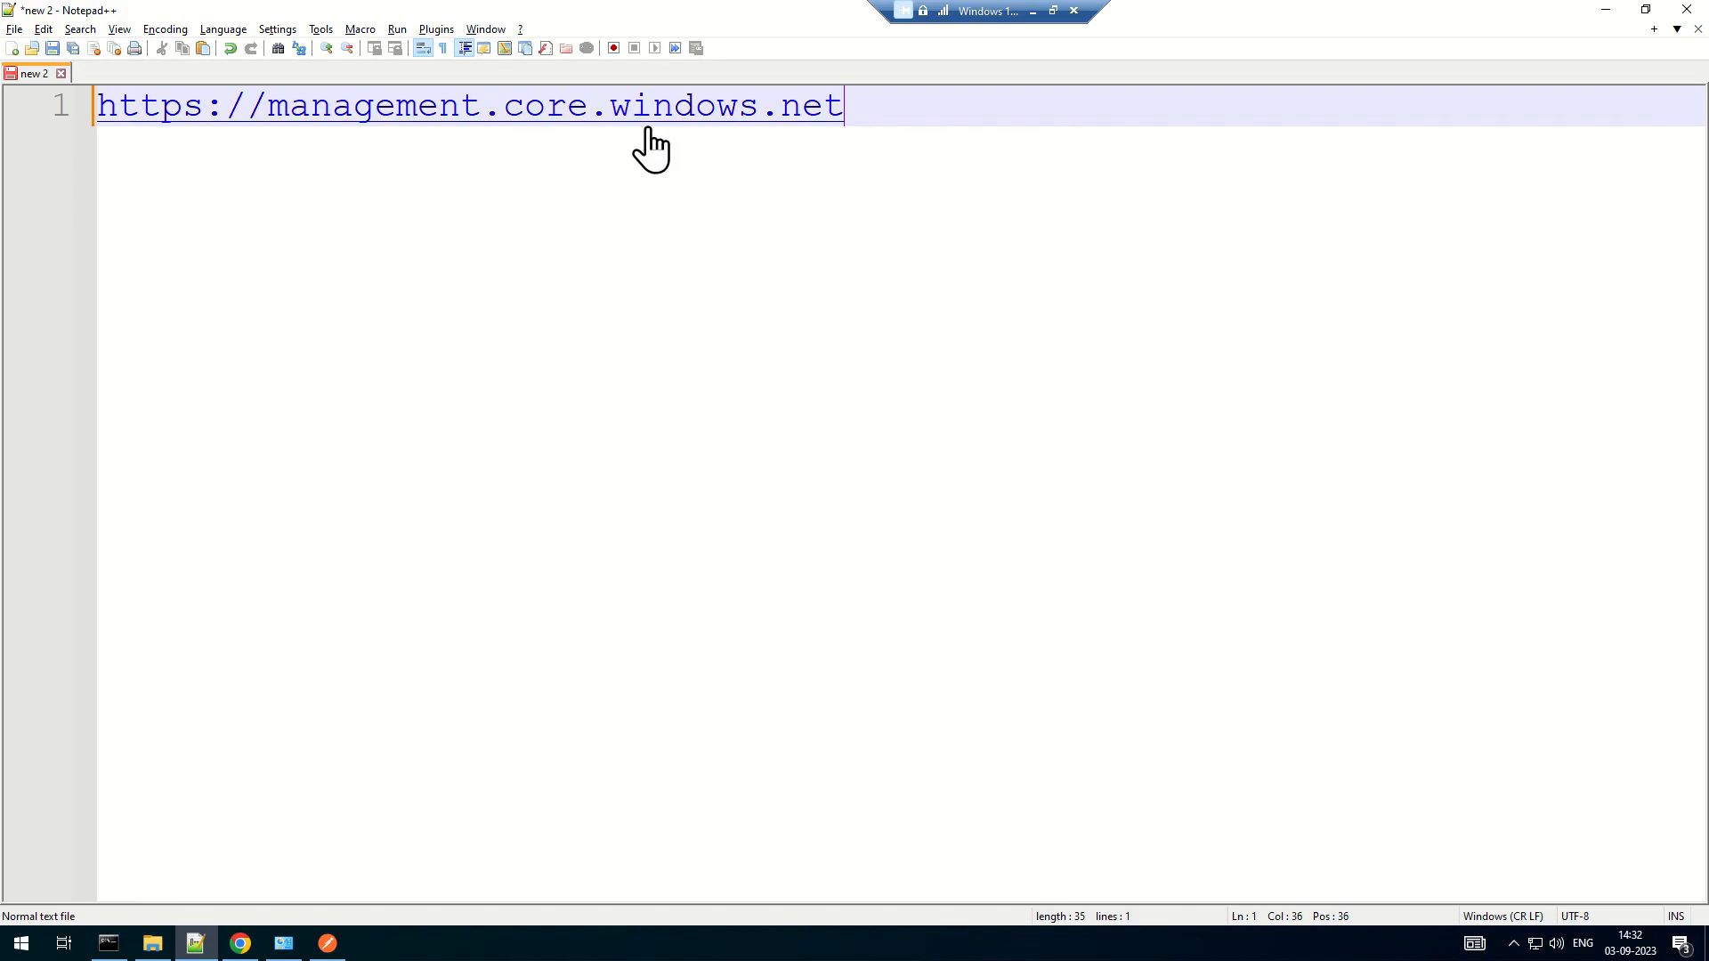
left_click_drag(977, 100, 46, 100)
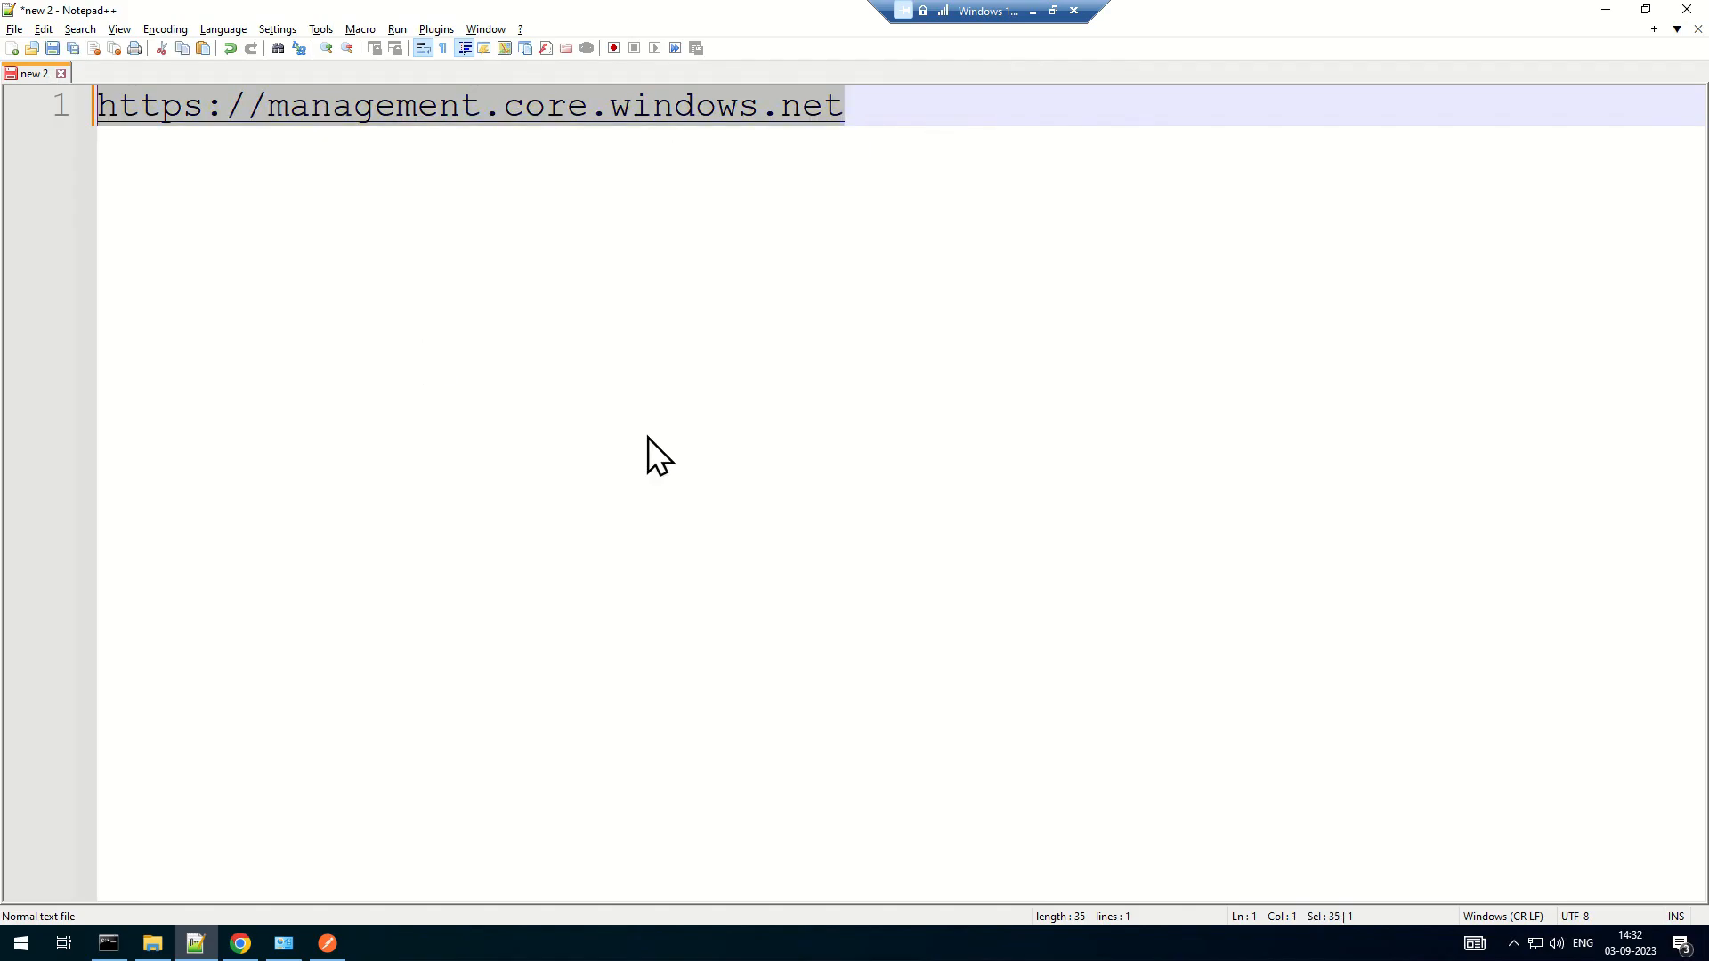
scroll(667, 570, "down", 1)
key("alt+Tab")
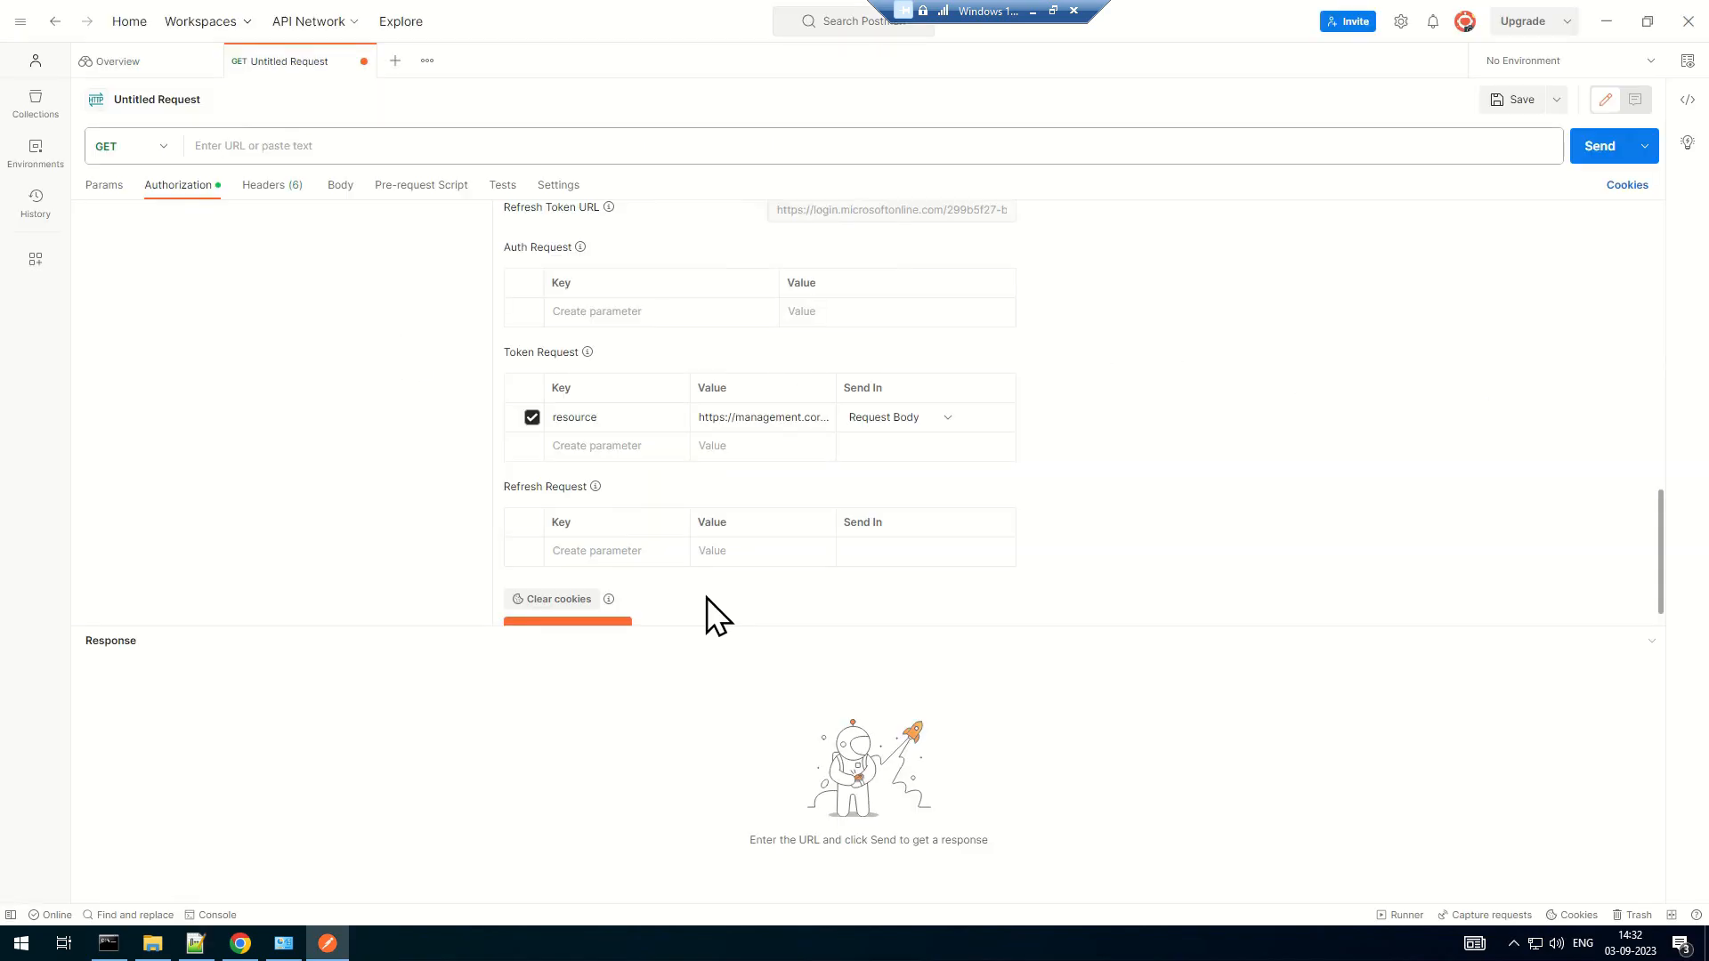
Review the new token's configuration, from its name, grant type, URLs and client details to the resource parameter's Send In options
scroll(990, 385, "down", 1)
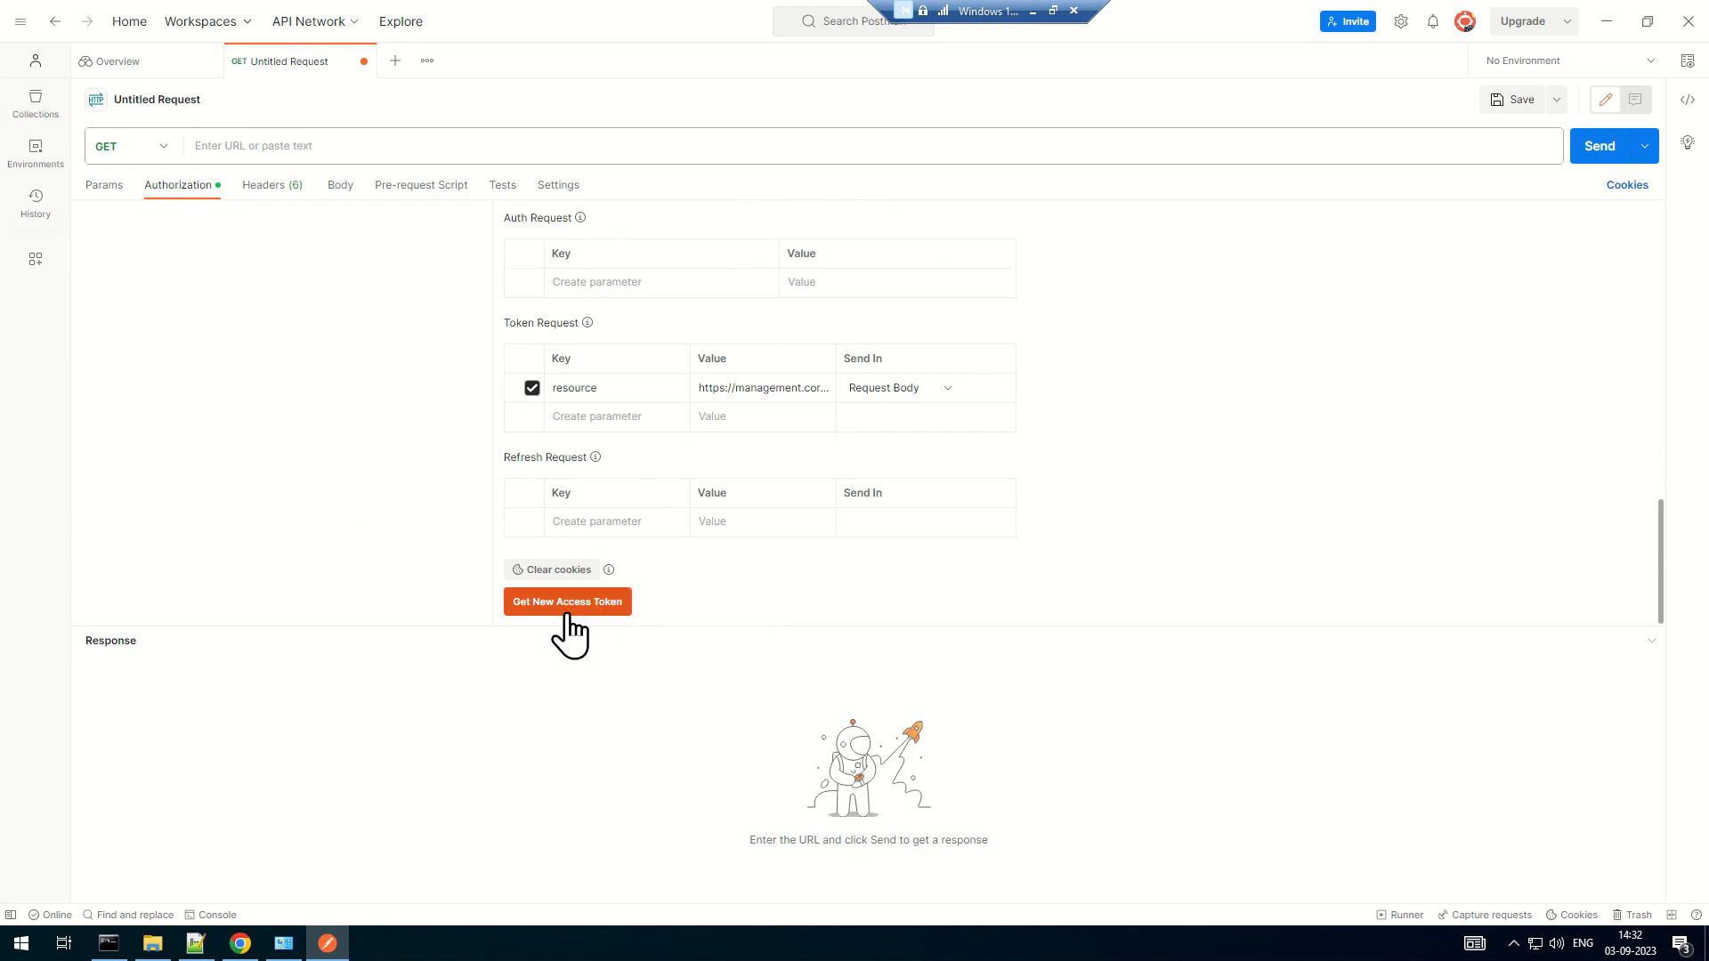
scroll(1273, 534, "up", 10)
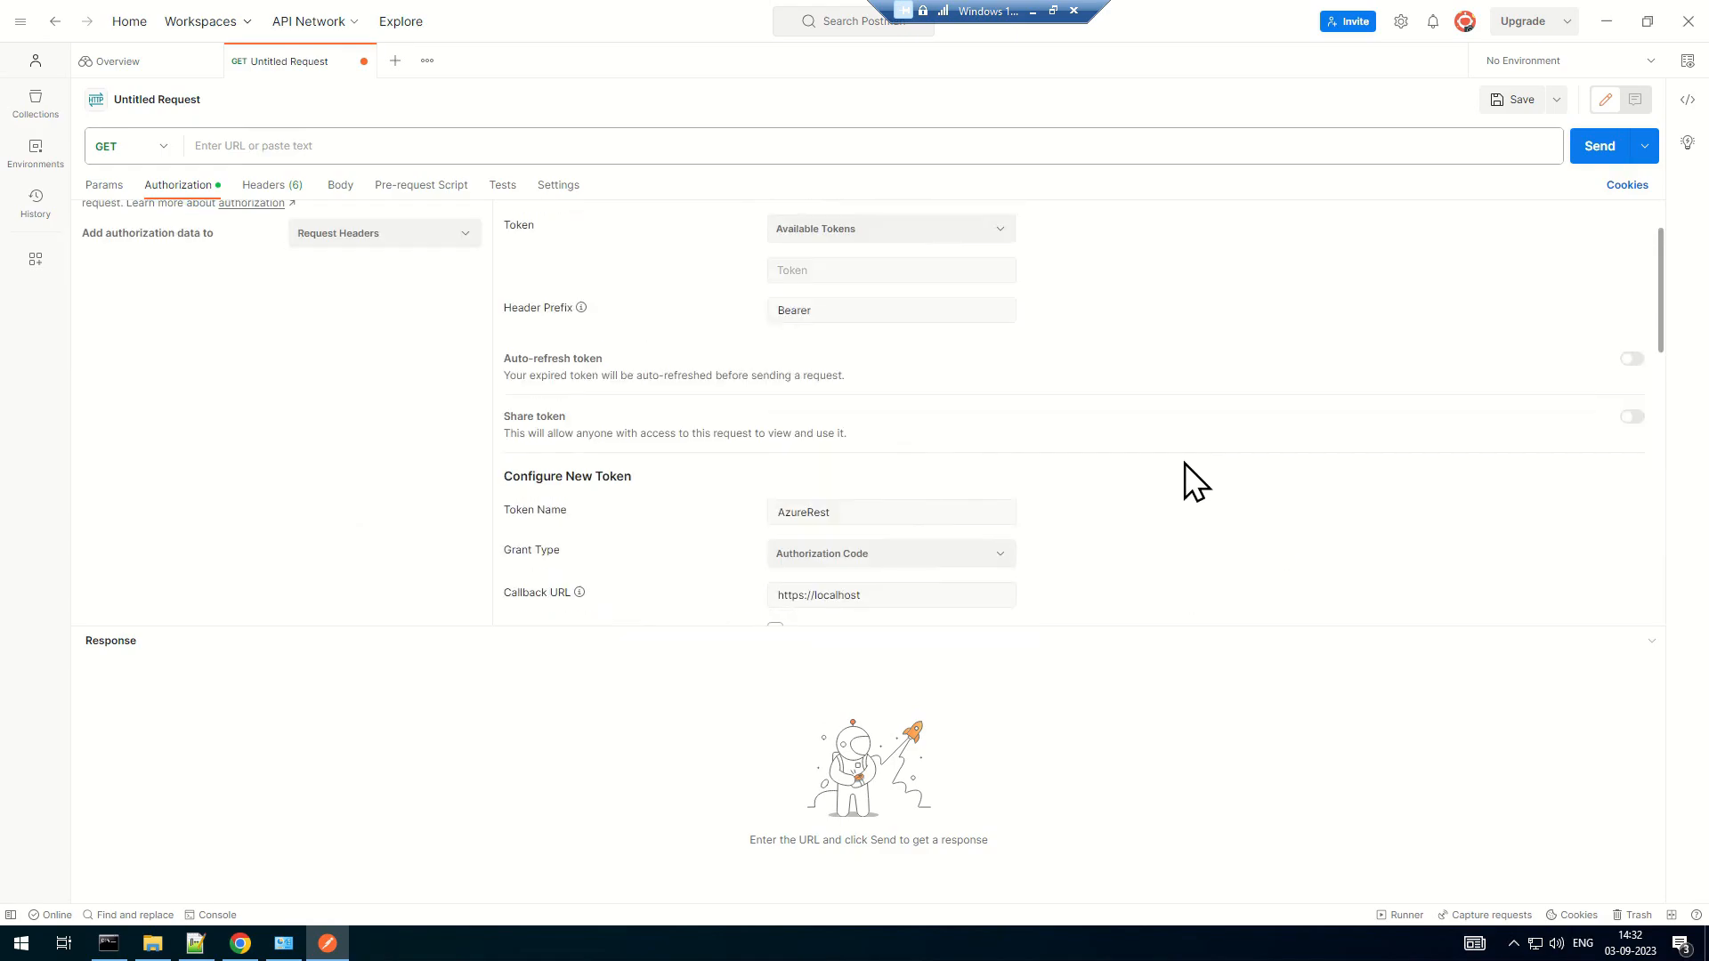
scroll(1198, 495, "up", 2)
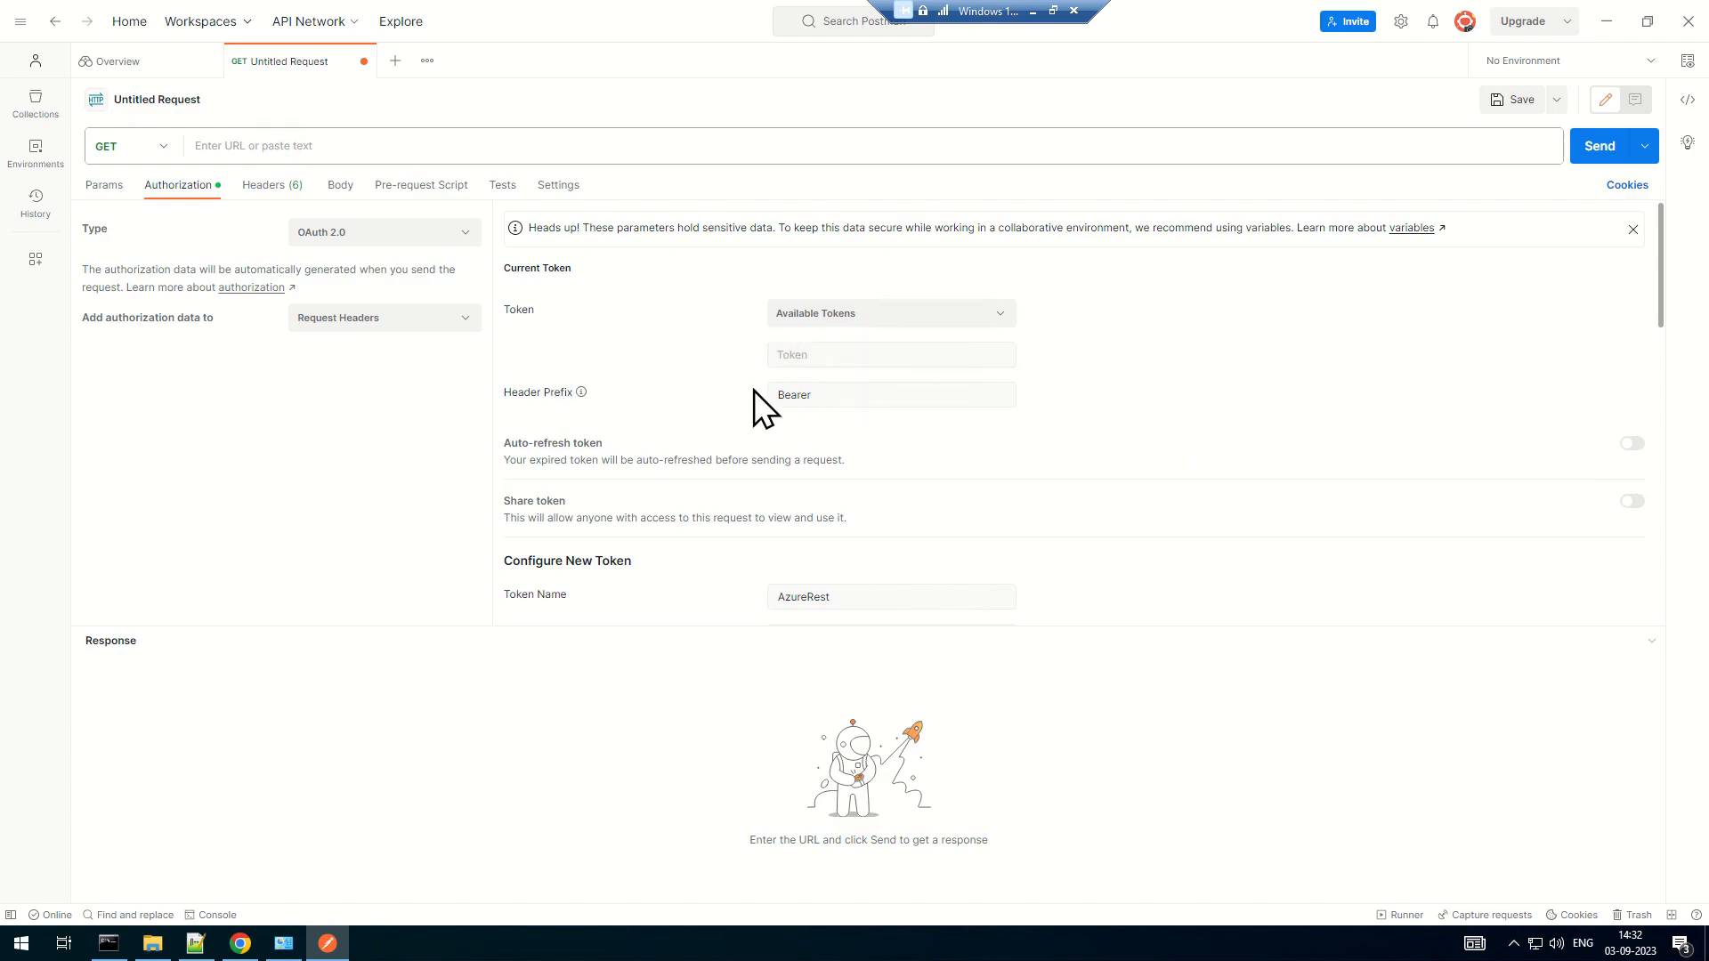
scroll(884, 394, "down", 2)
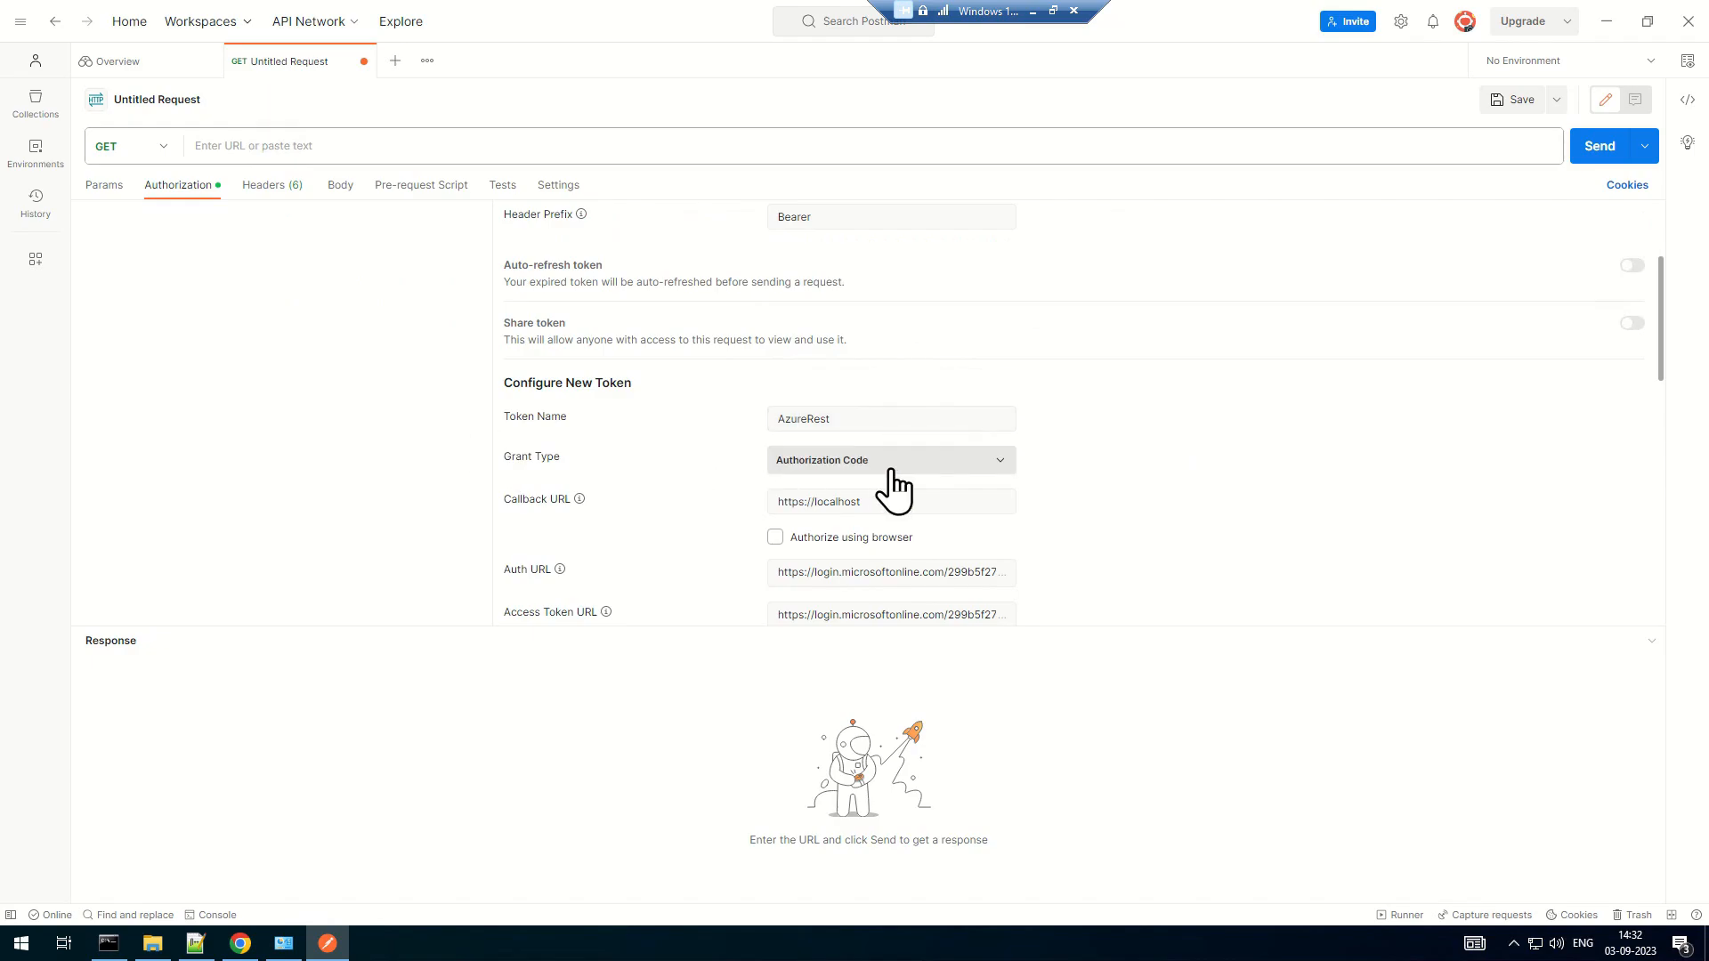
scroll(1210, 488, "down", 3)
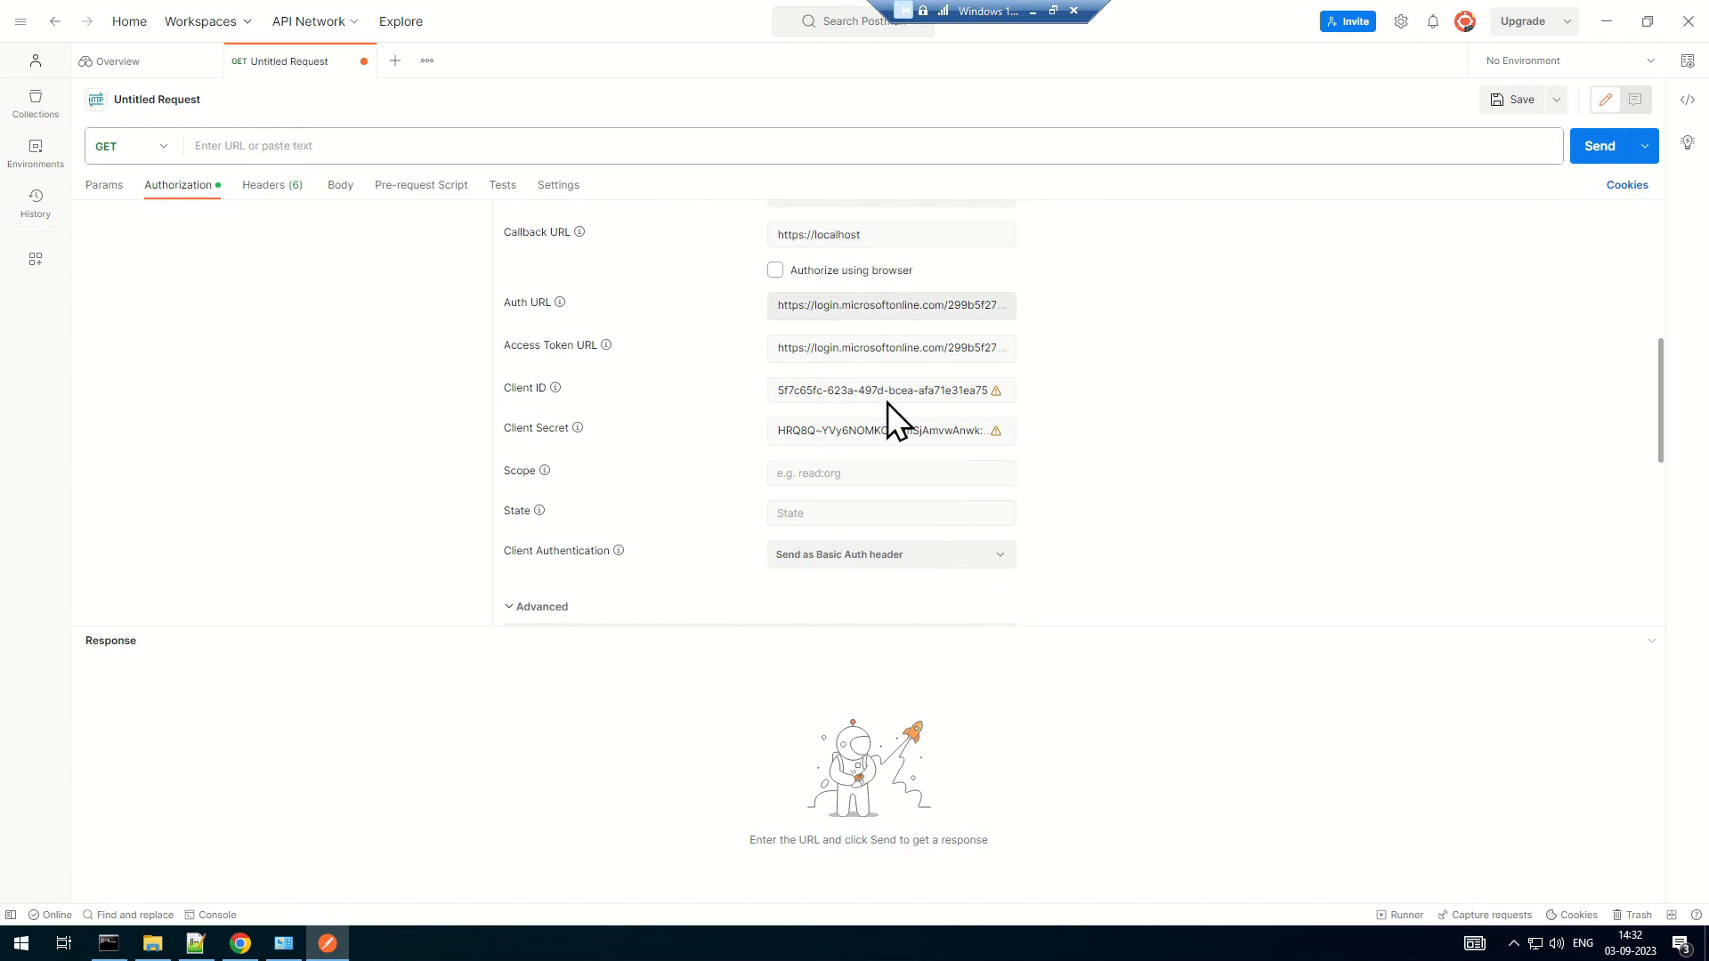
scroll(1147, 494, "down", 6)
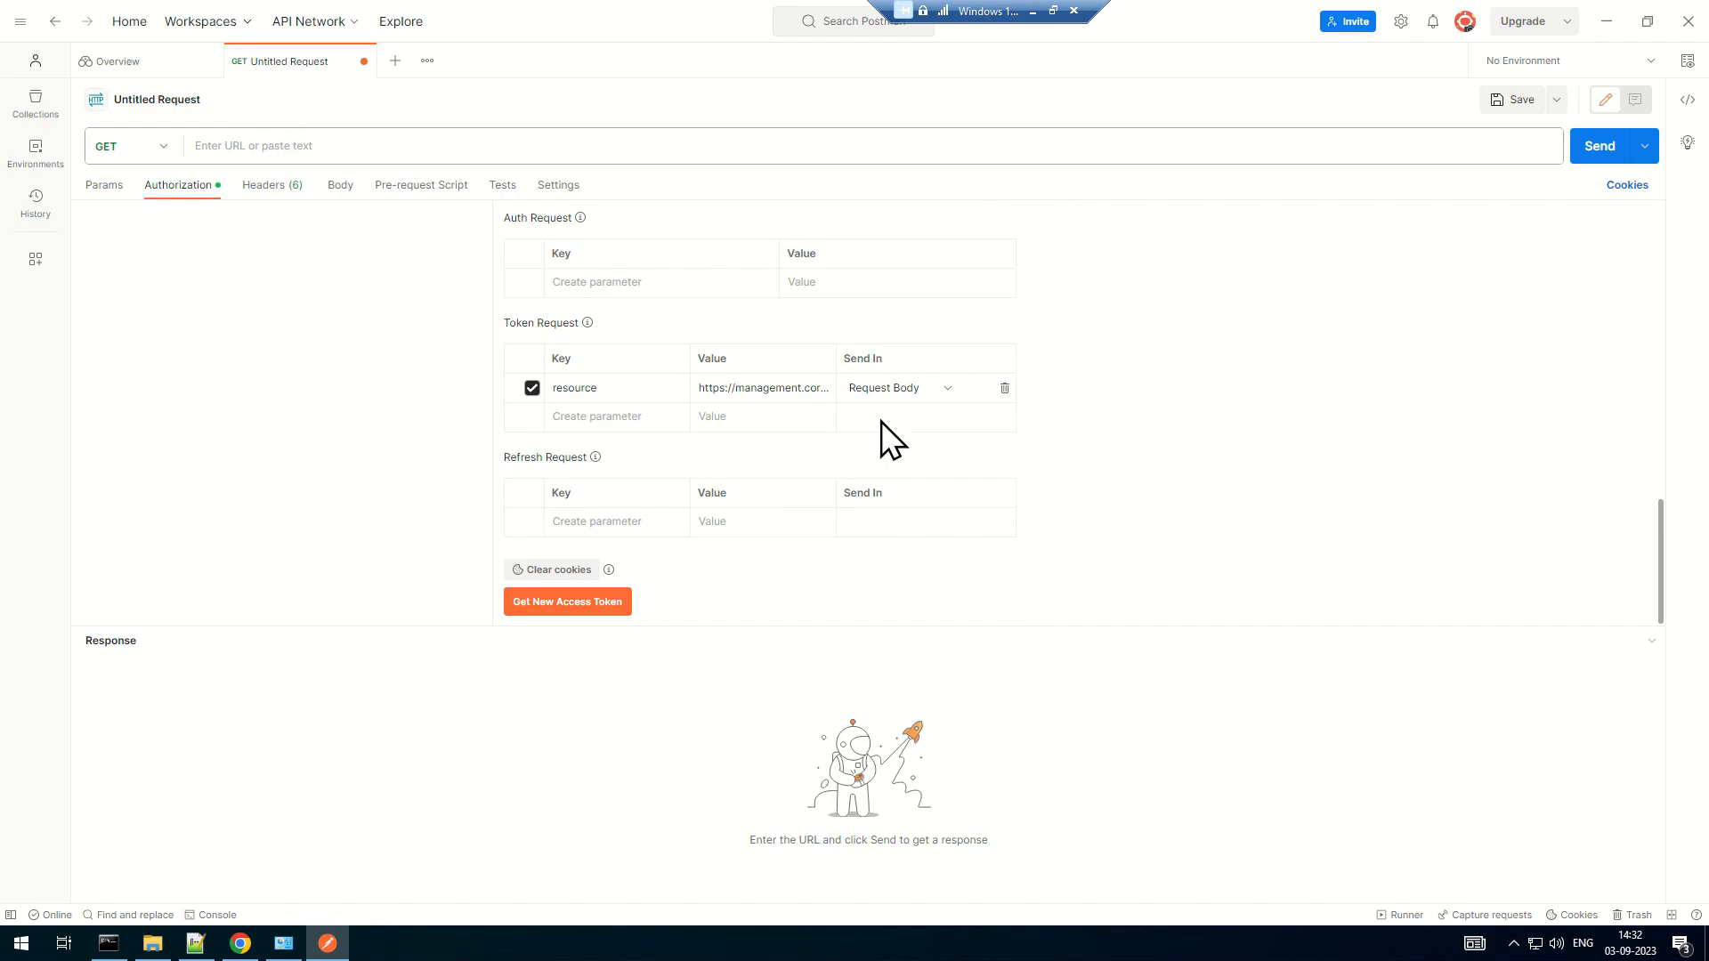
left_click(904, 392)
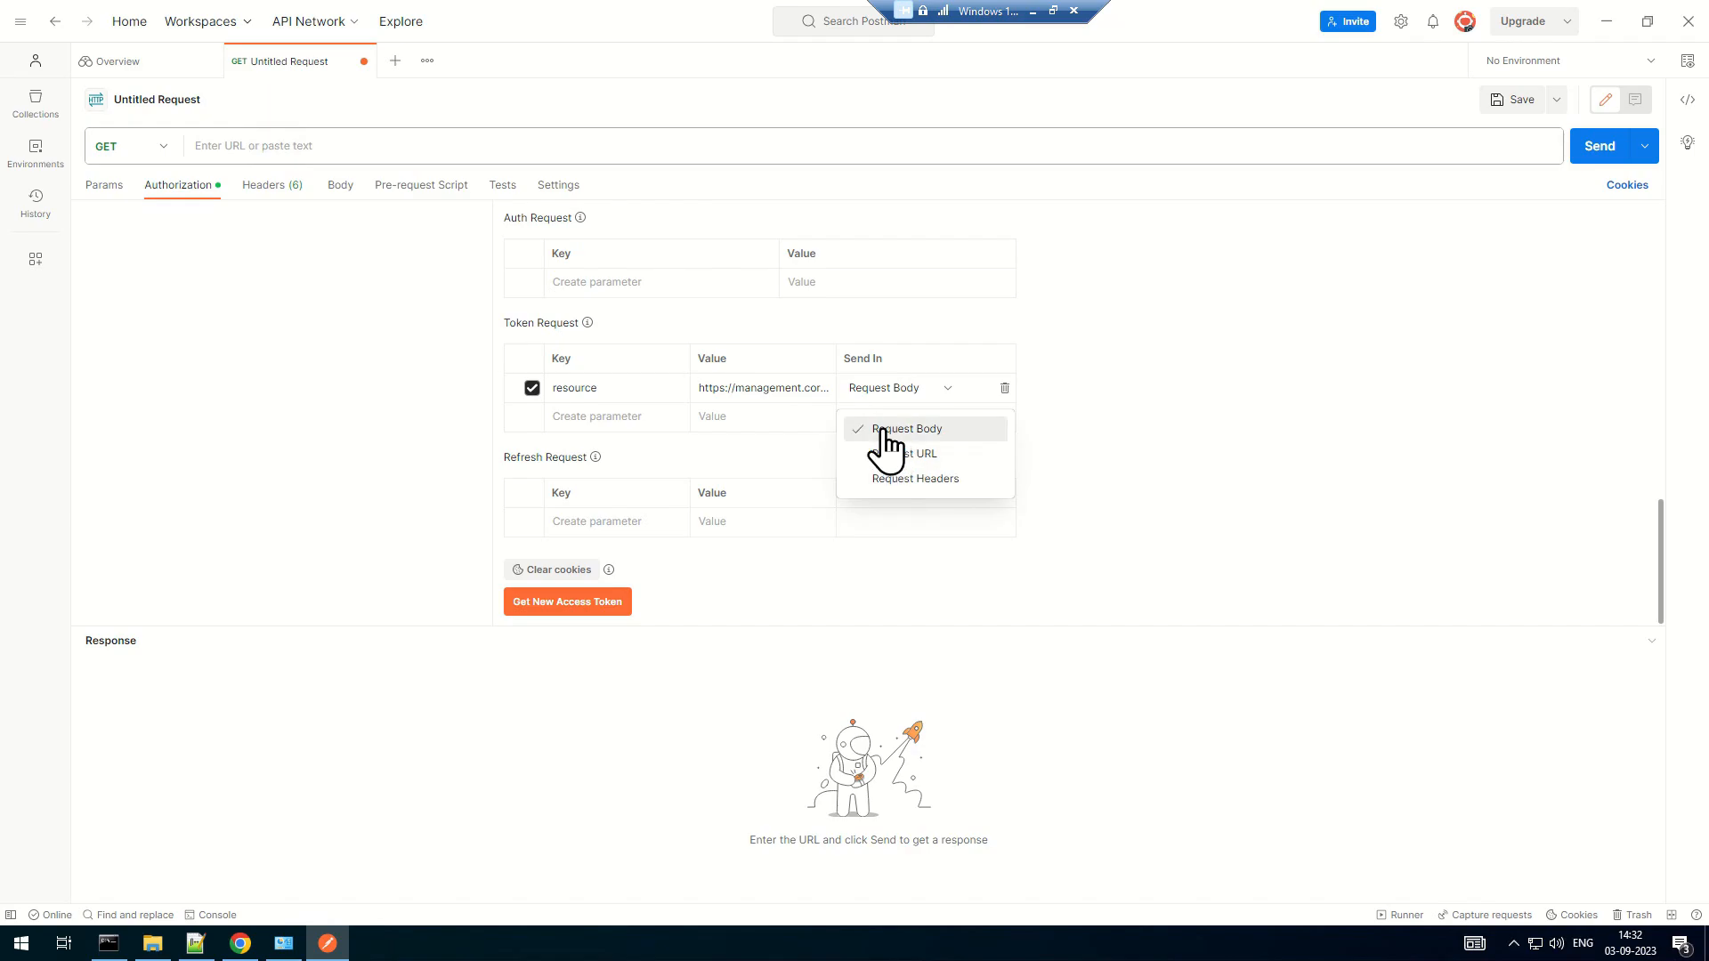
left_click(1210, 461)
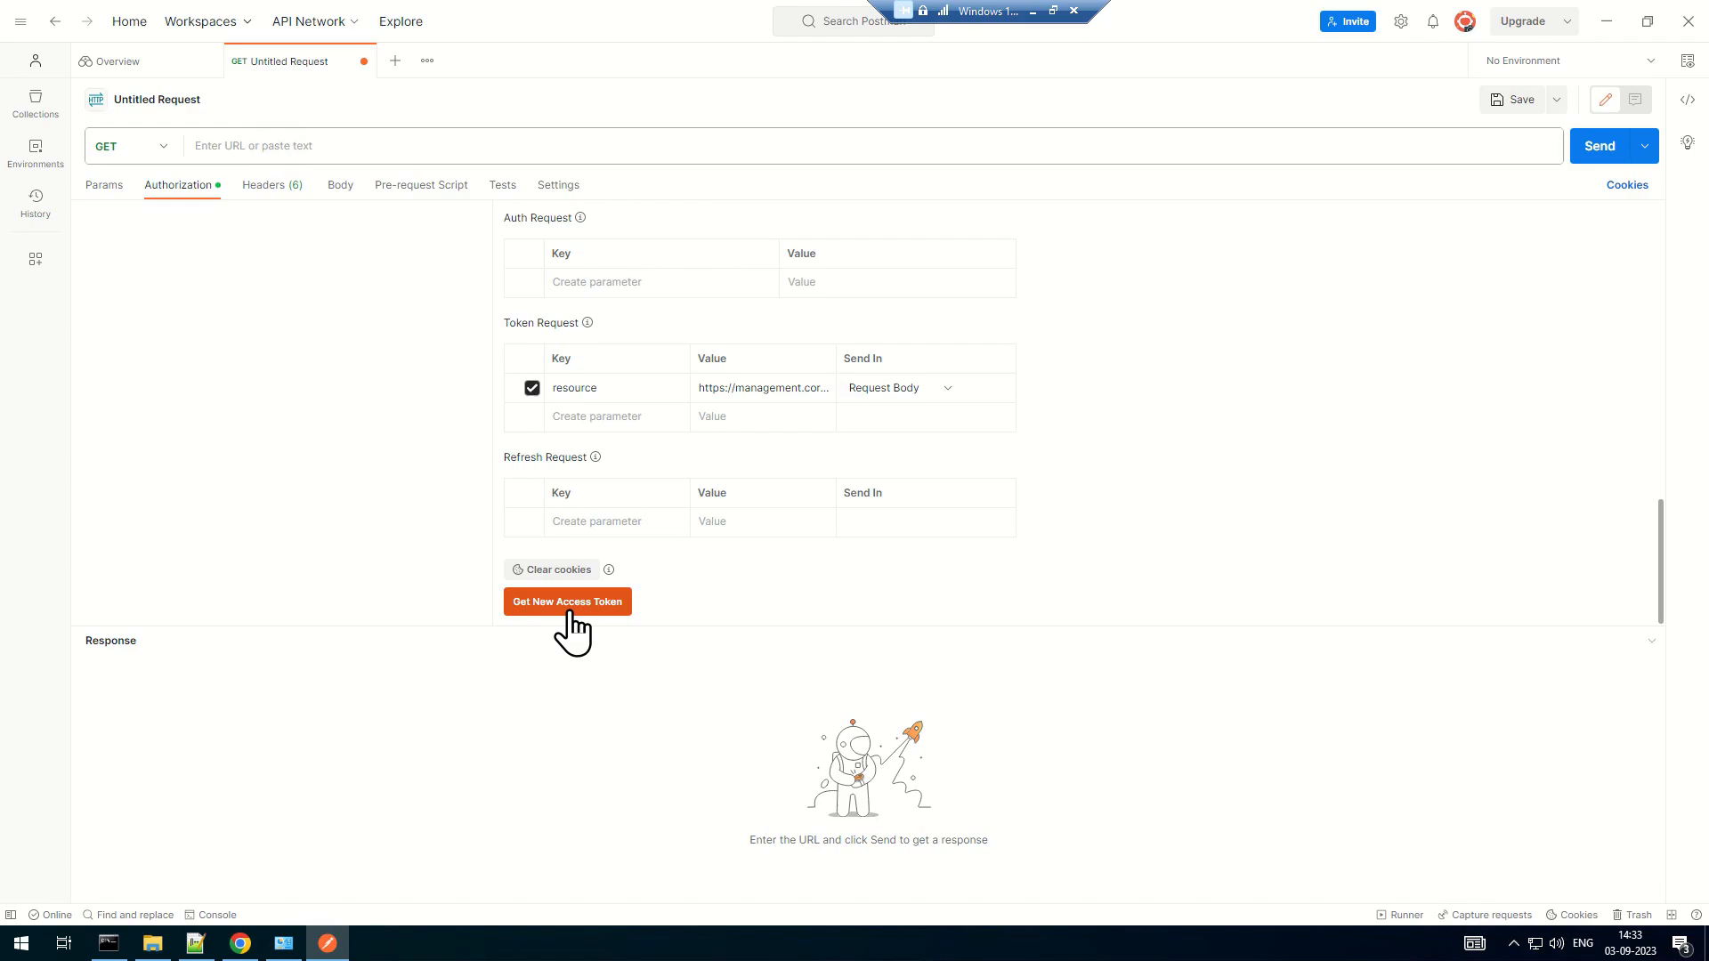
scroll(1071, 439, "up", 10)
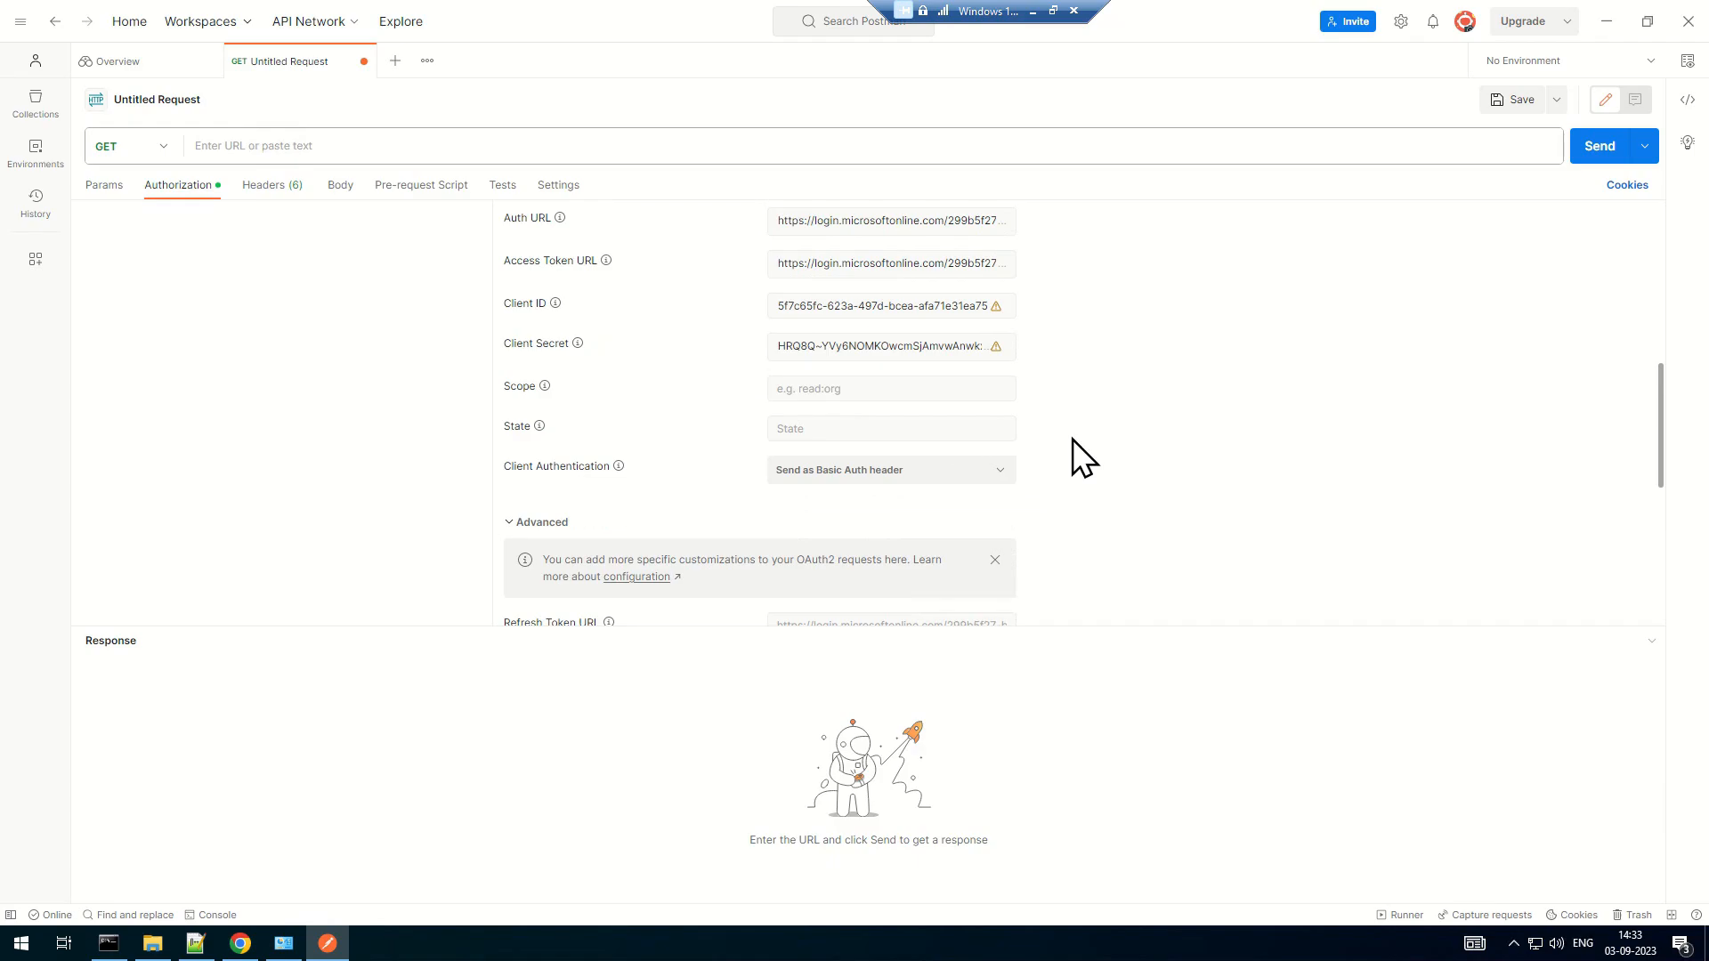
Request a new access token and sign in with the listed Microsoft account, entering the account password
scroll(1006, 456, "down", 10)
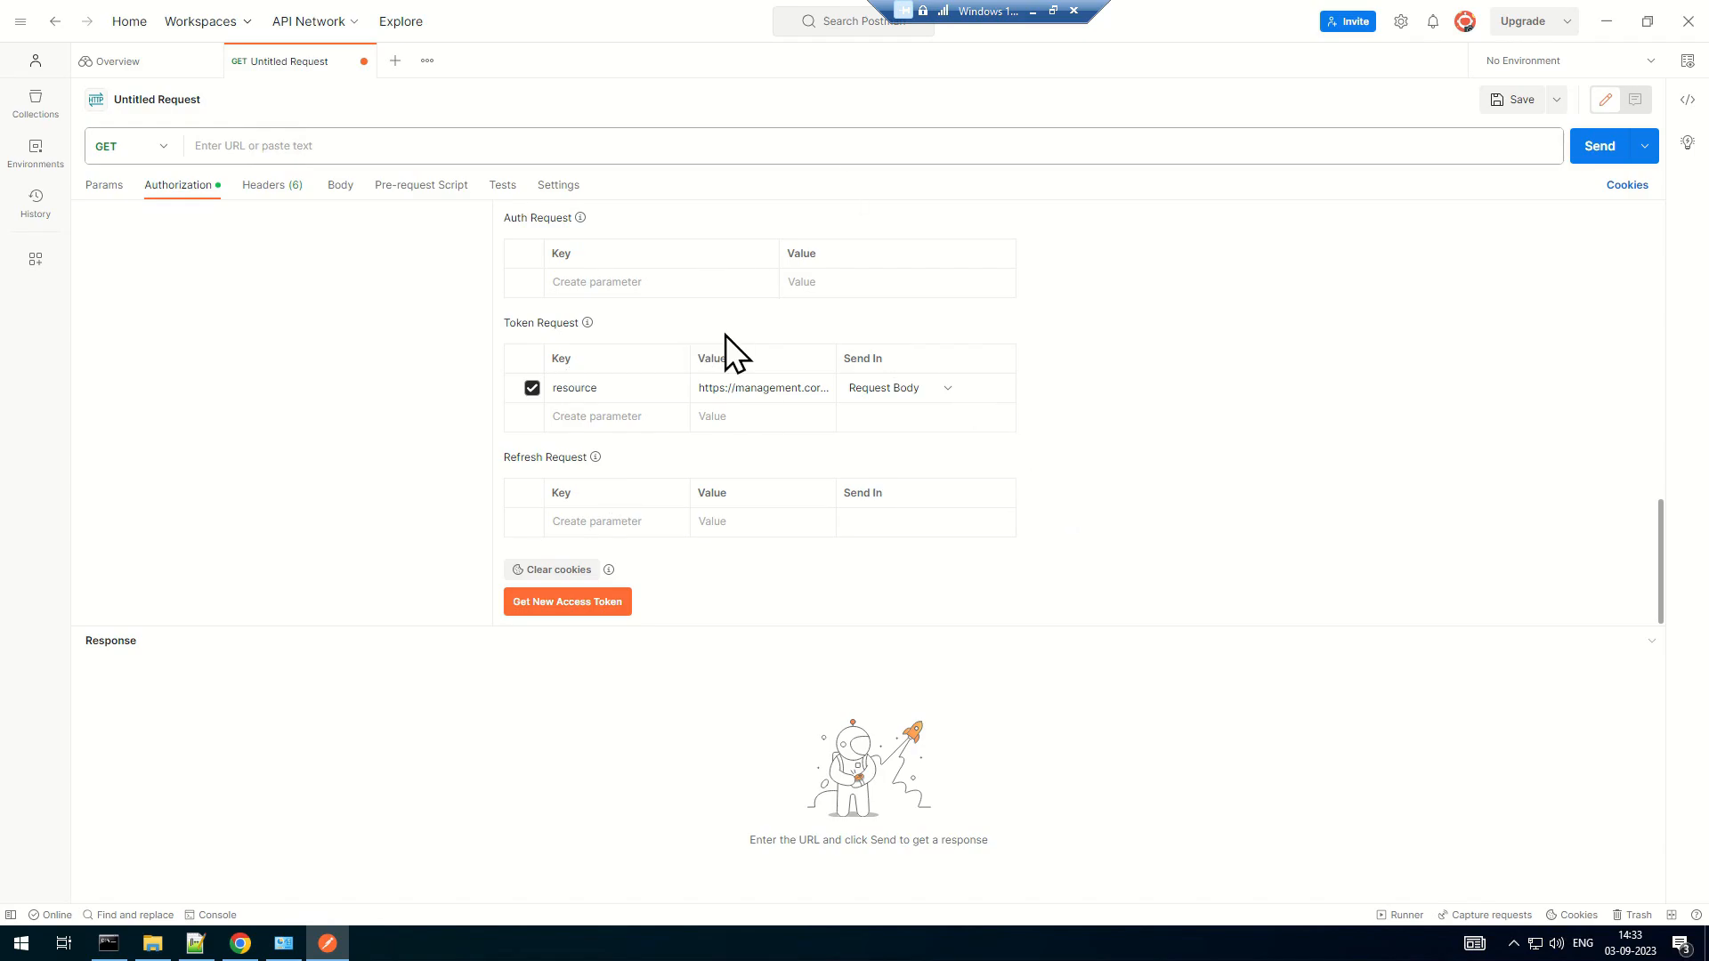
left_click(590, 614)
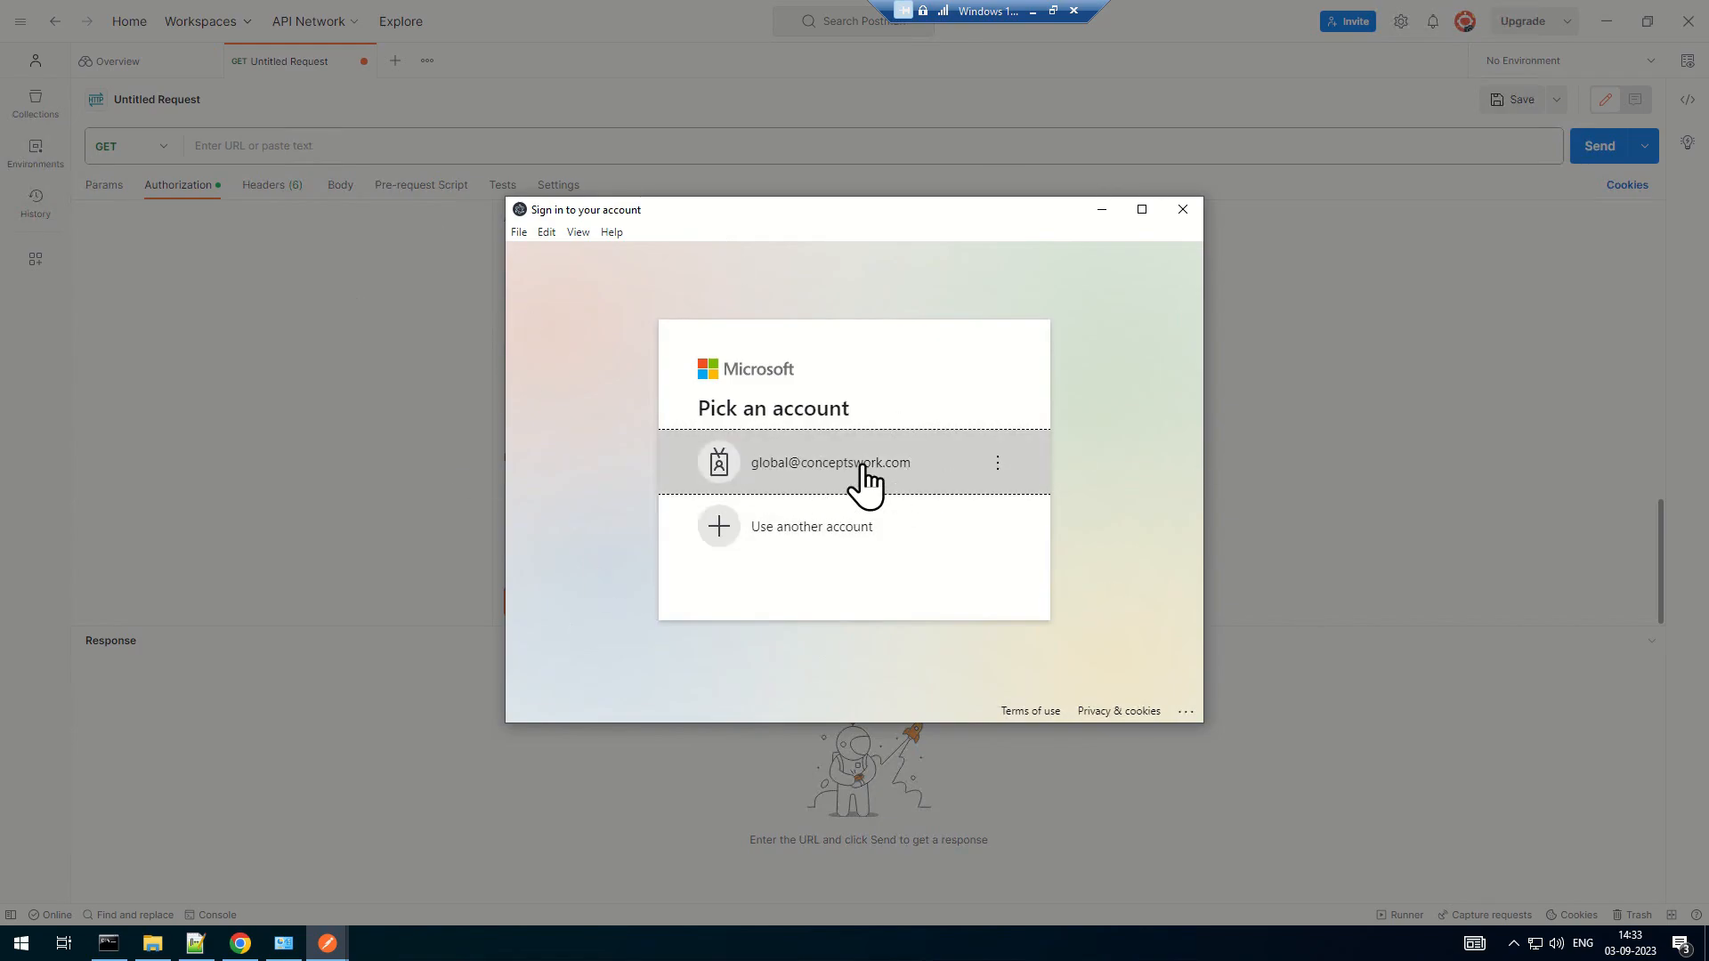
left_click(821, 454)
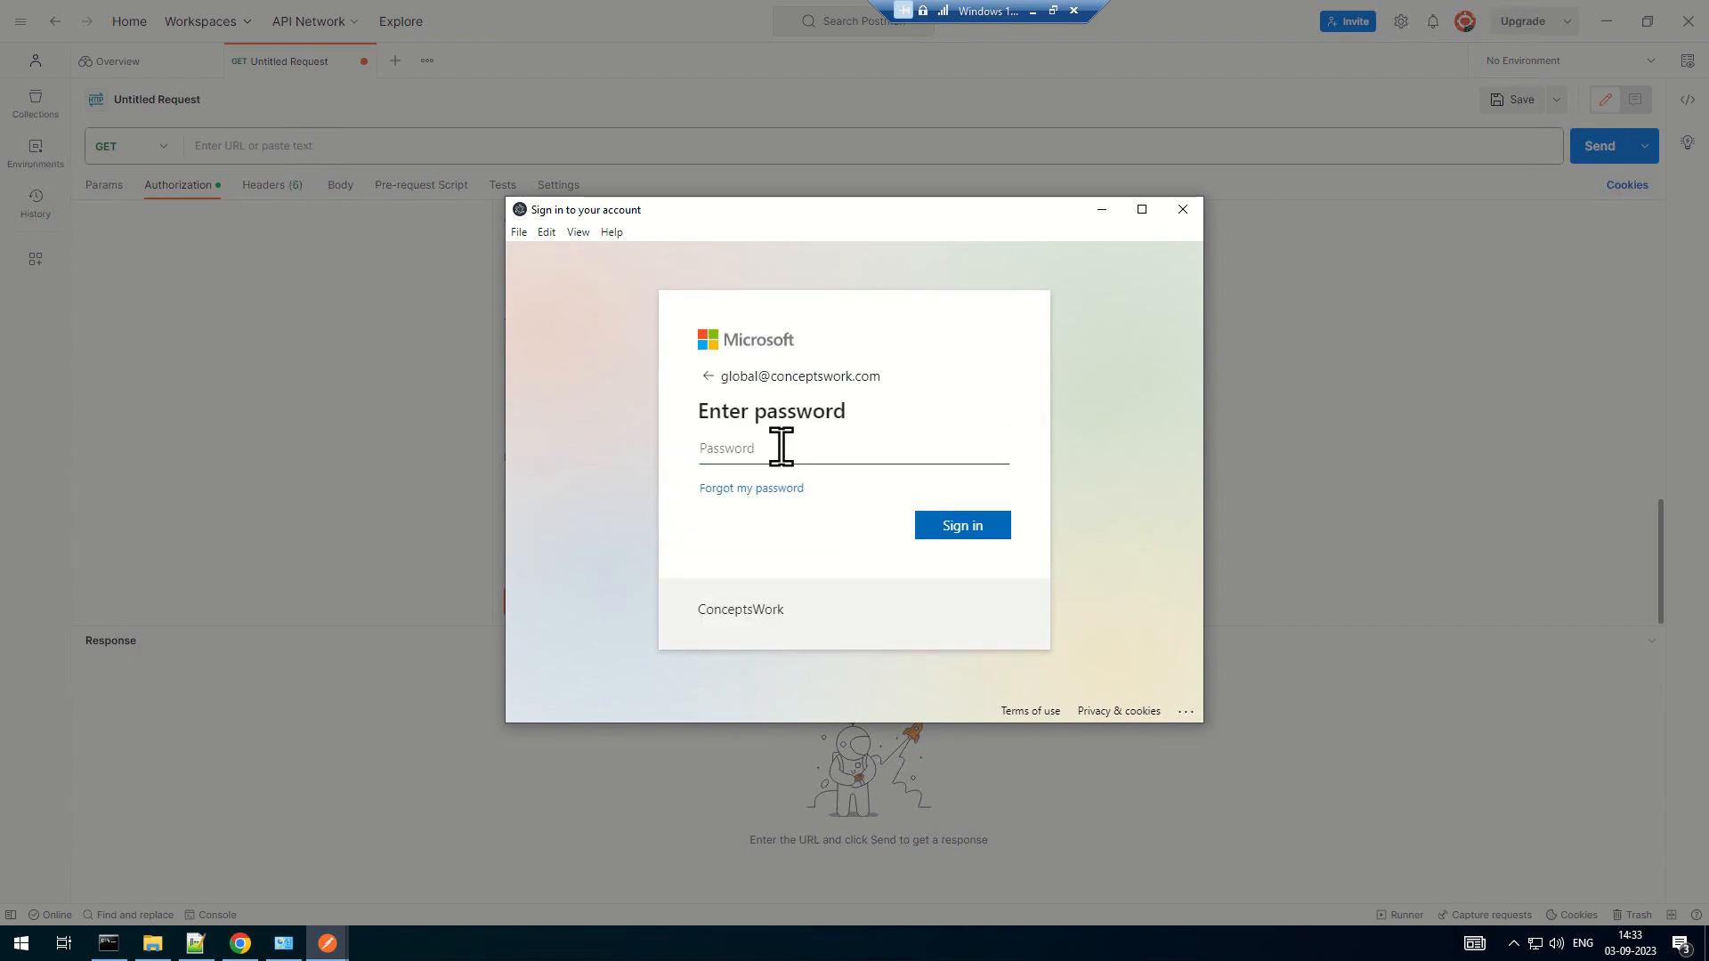
left_click(781, 447)
key("ctrl+v")
left_click(979, 536)
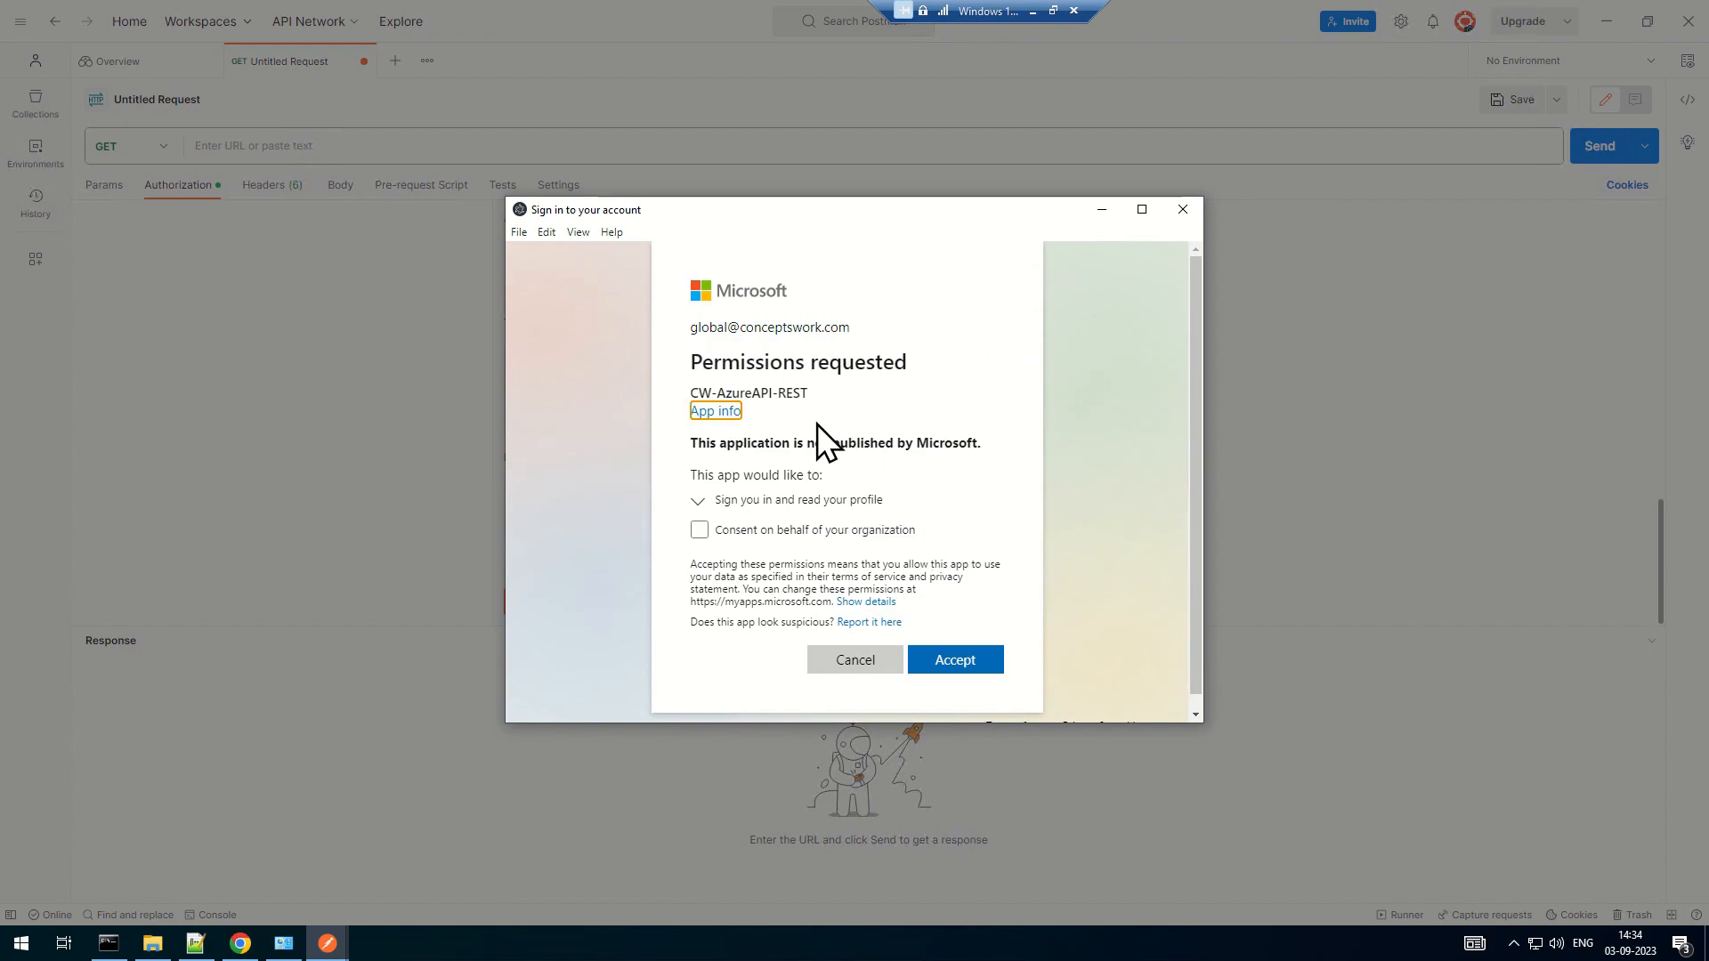
Expand the requested permission's details, compare them with CW-AzureAPI-REST's API permissions in the Azure portal, and accept the consent request
left_click(748, 503)
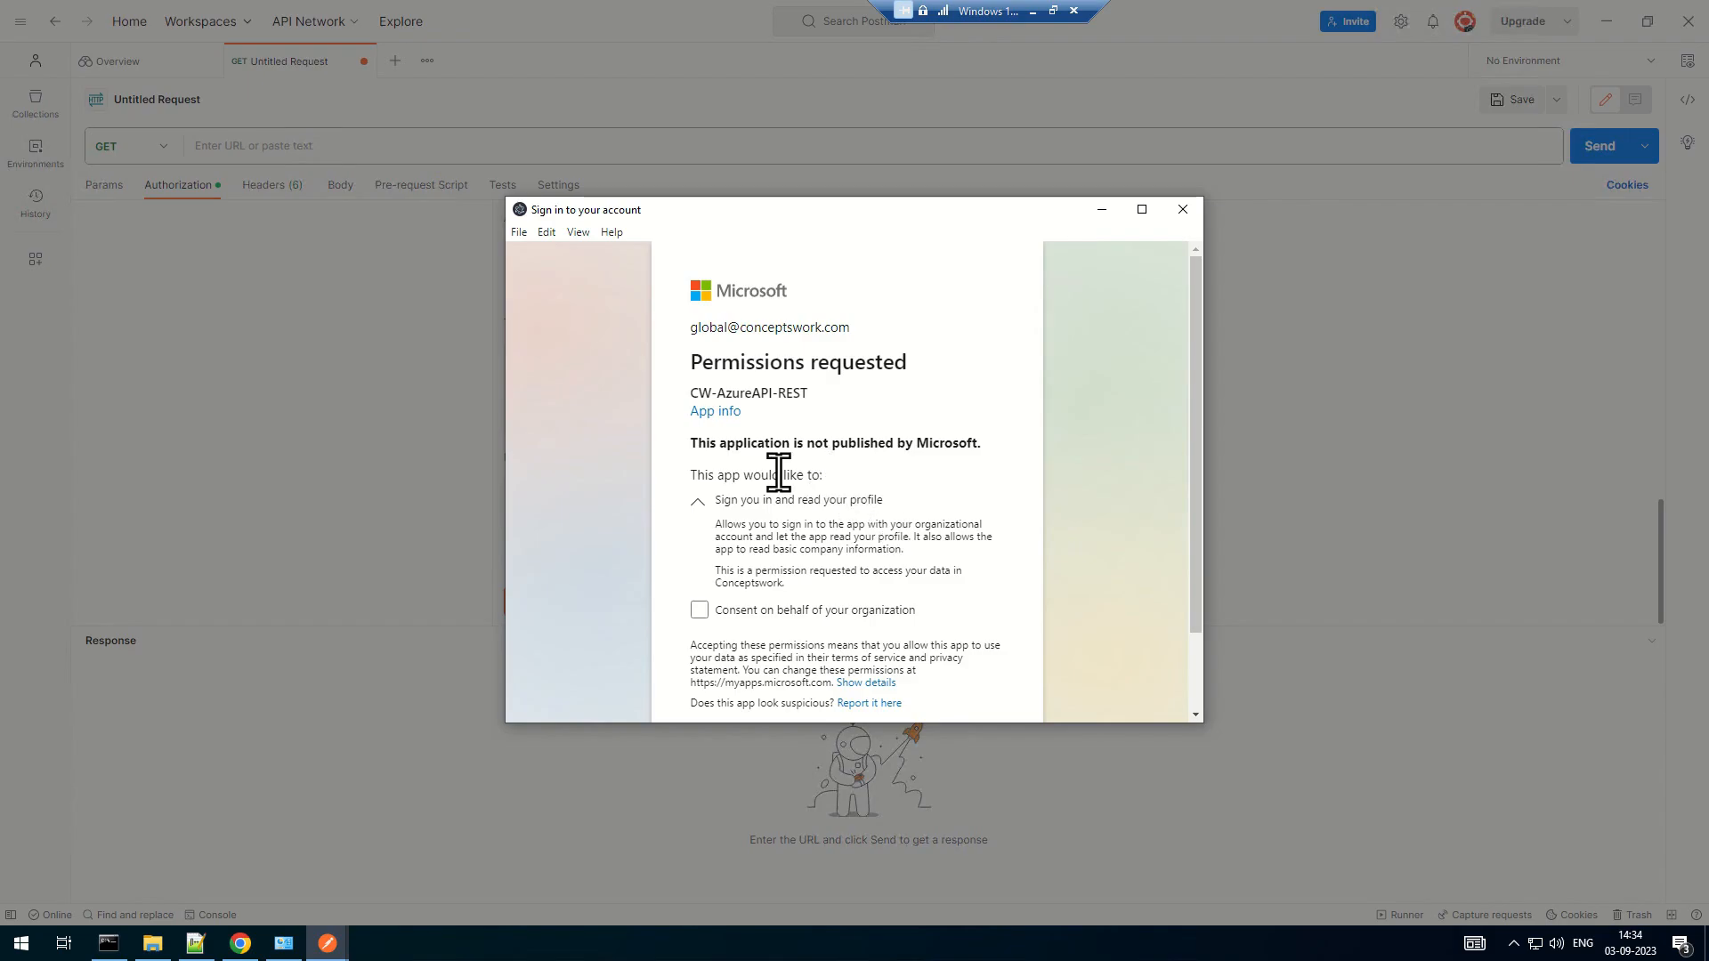
scroll(792, 498, "down", 1)
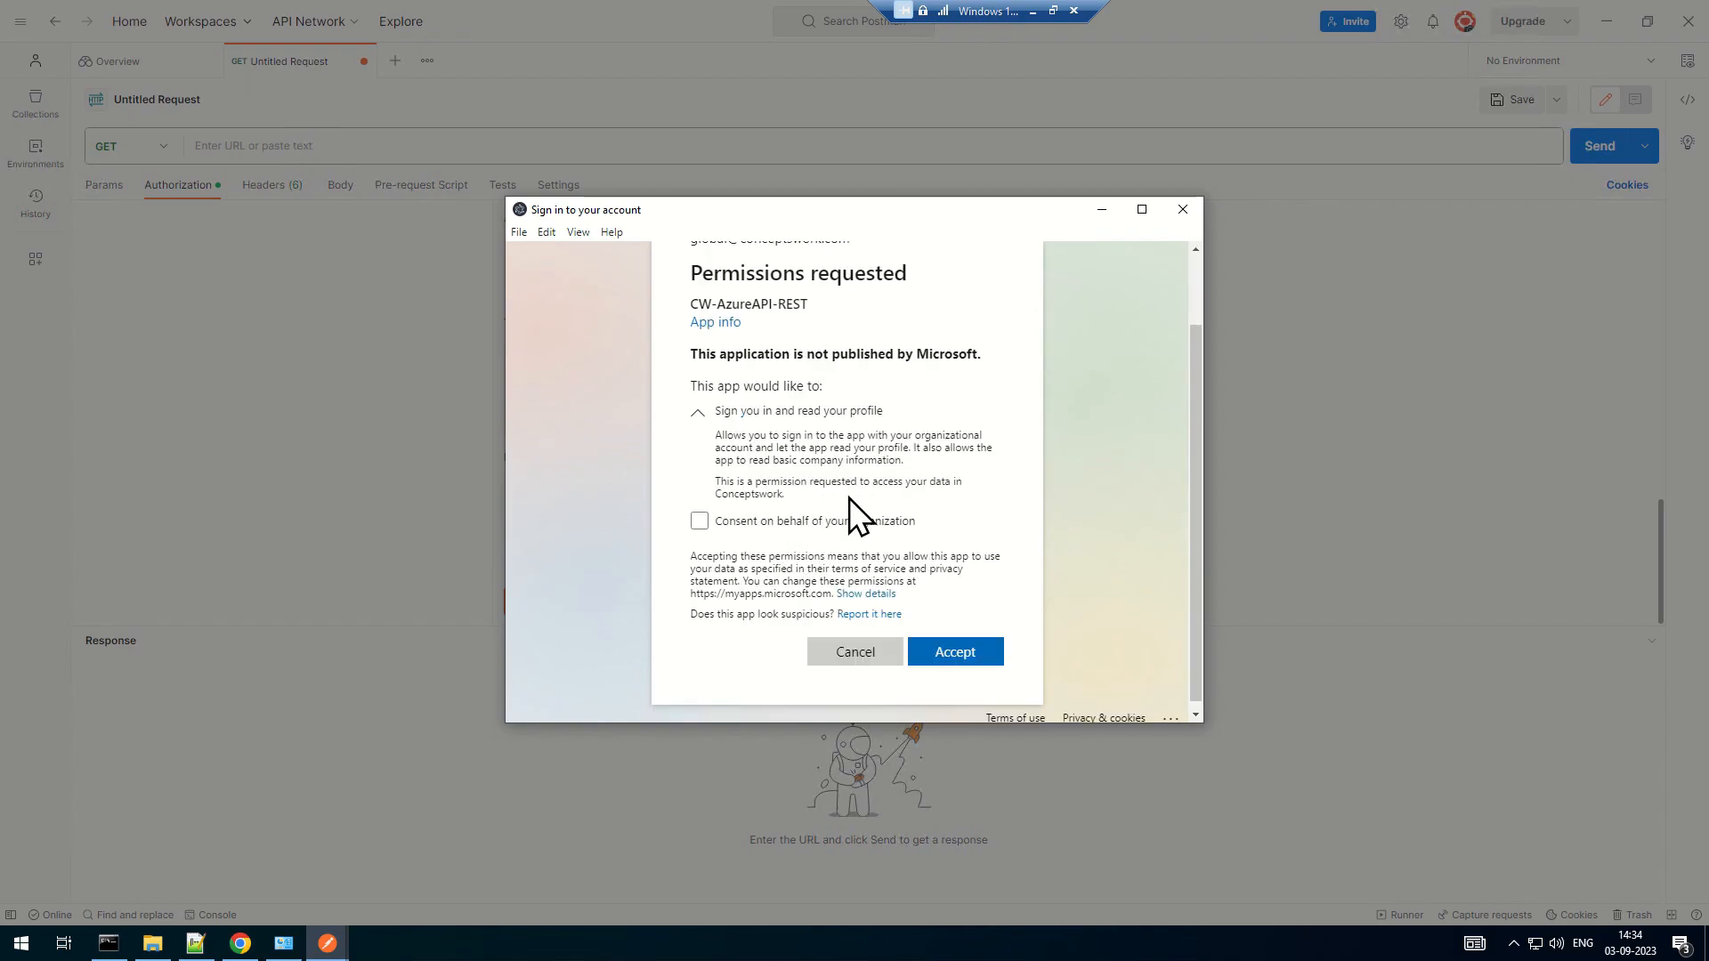
left_click_drag(849, 498, 700, 424)
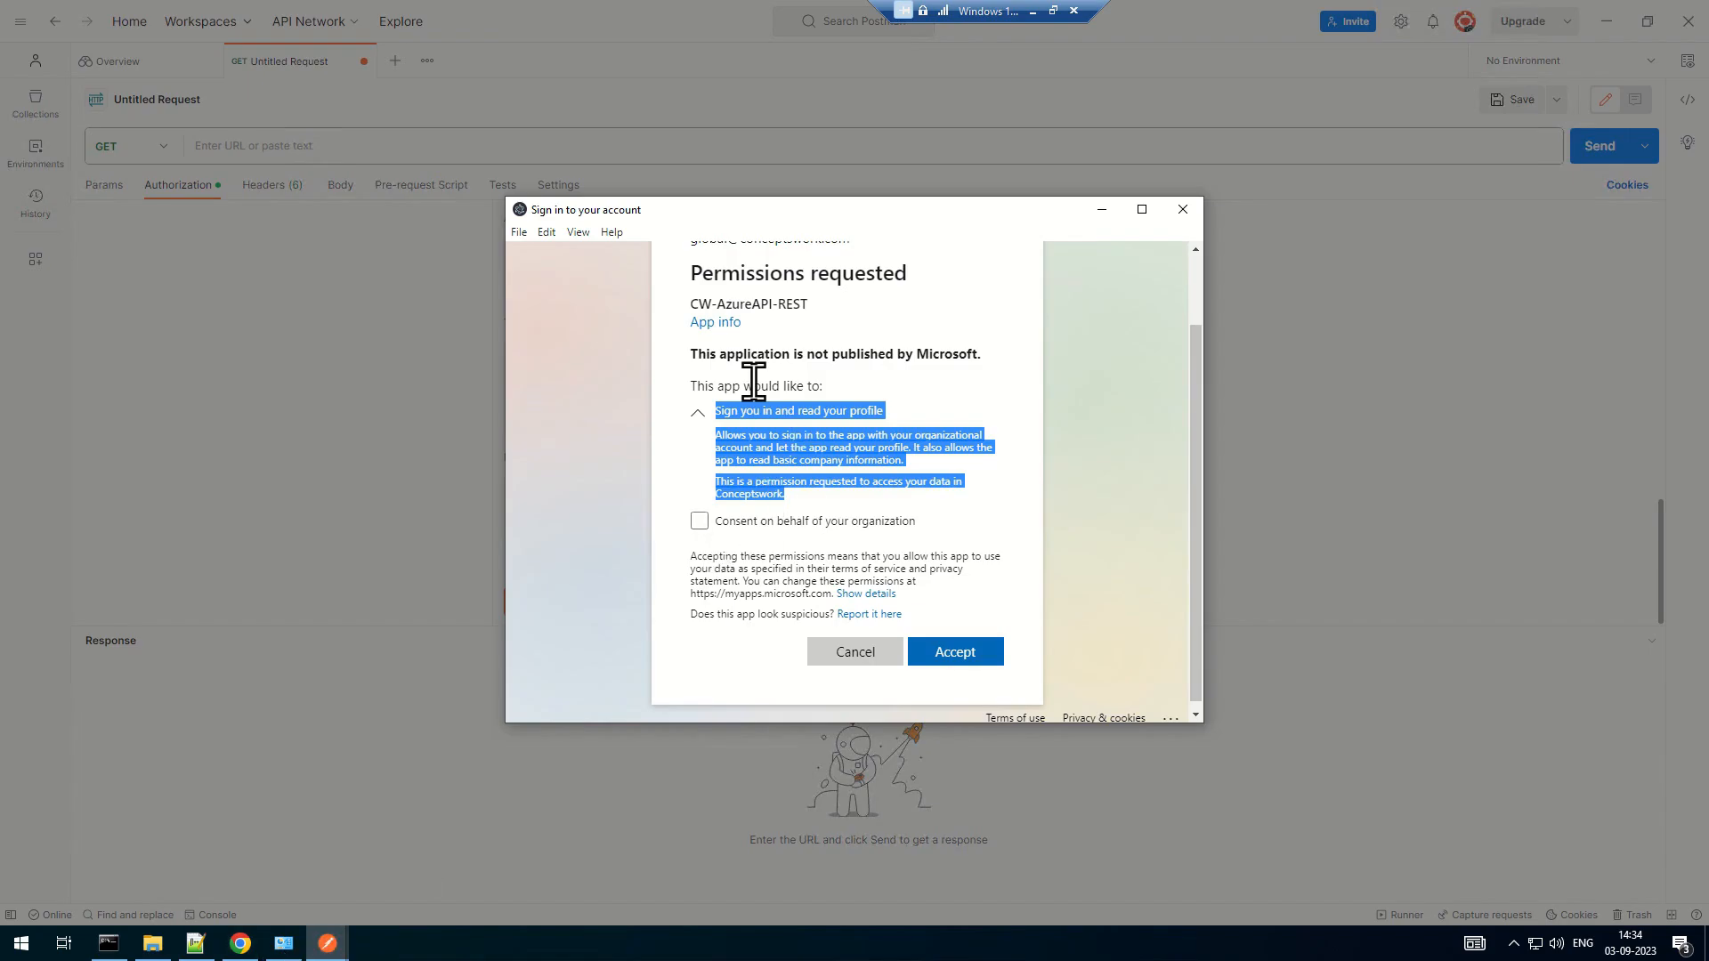
left_click(240, 943)
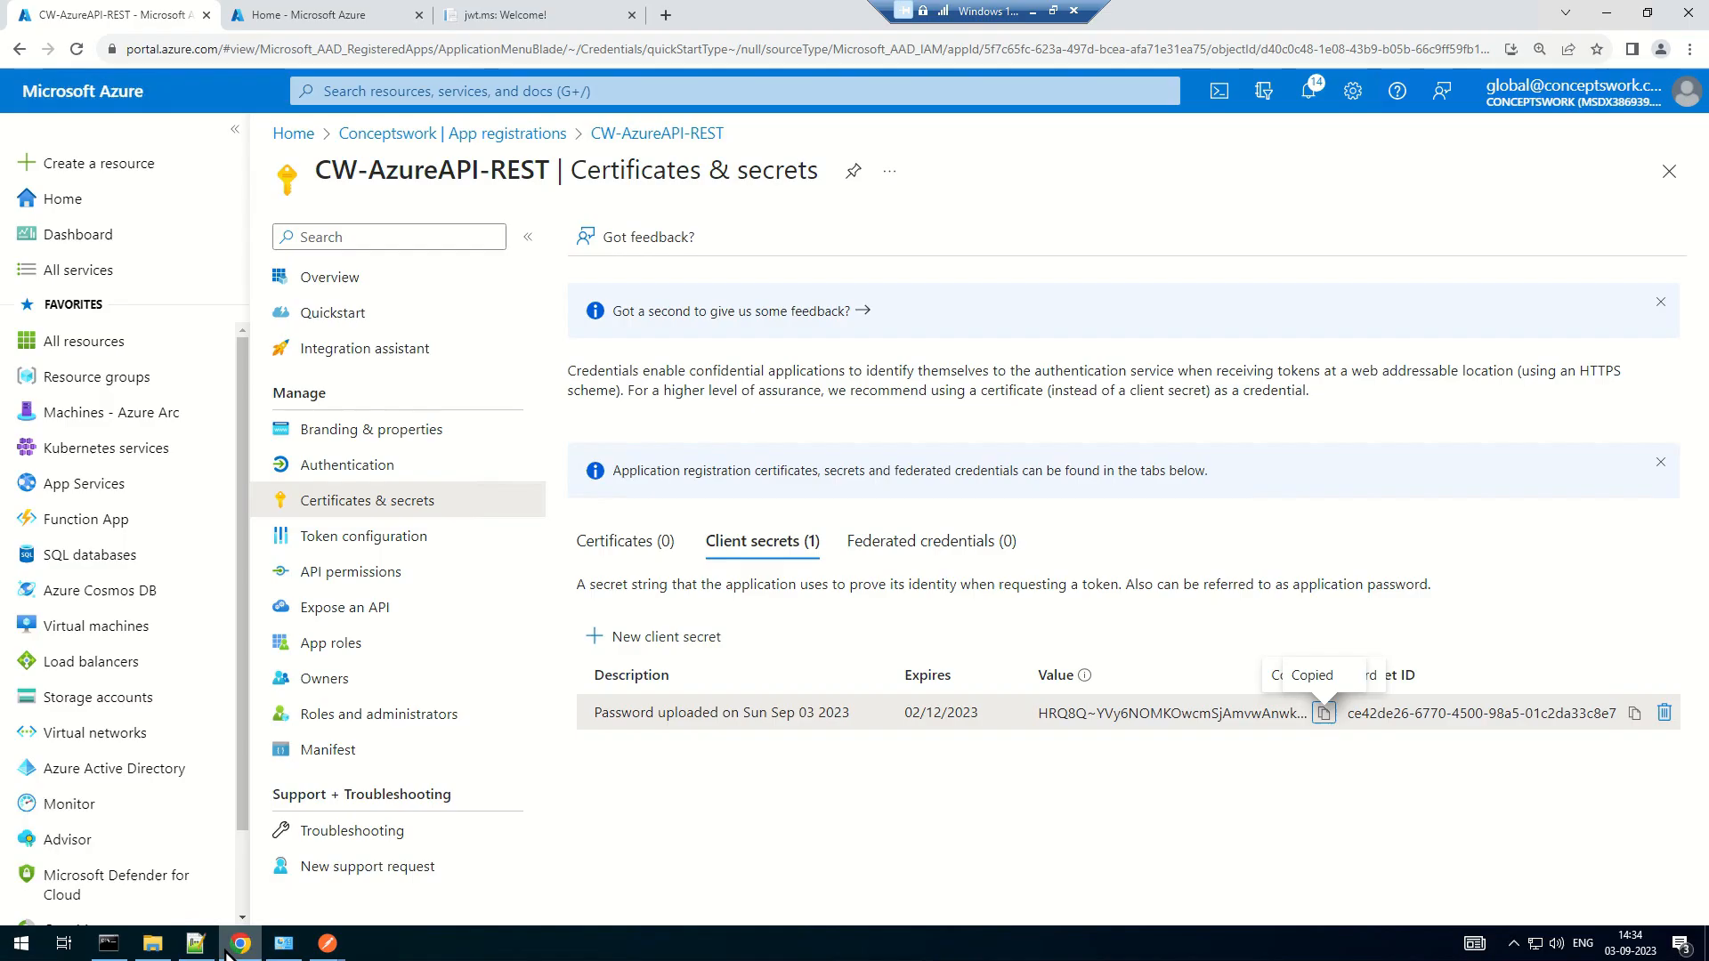
left_click(377, 575)
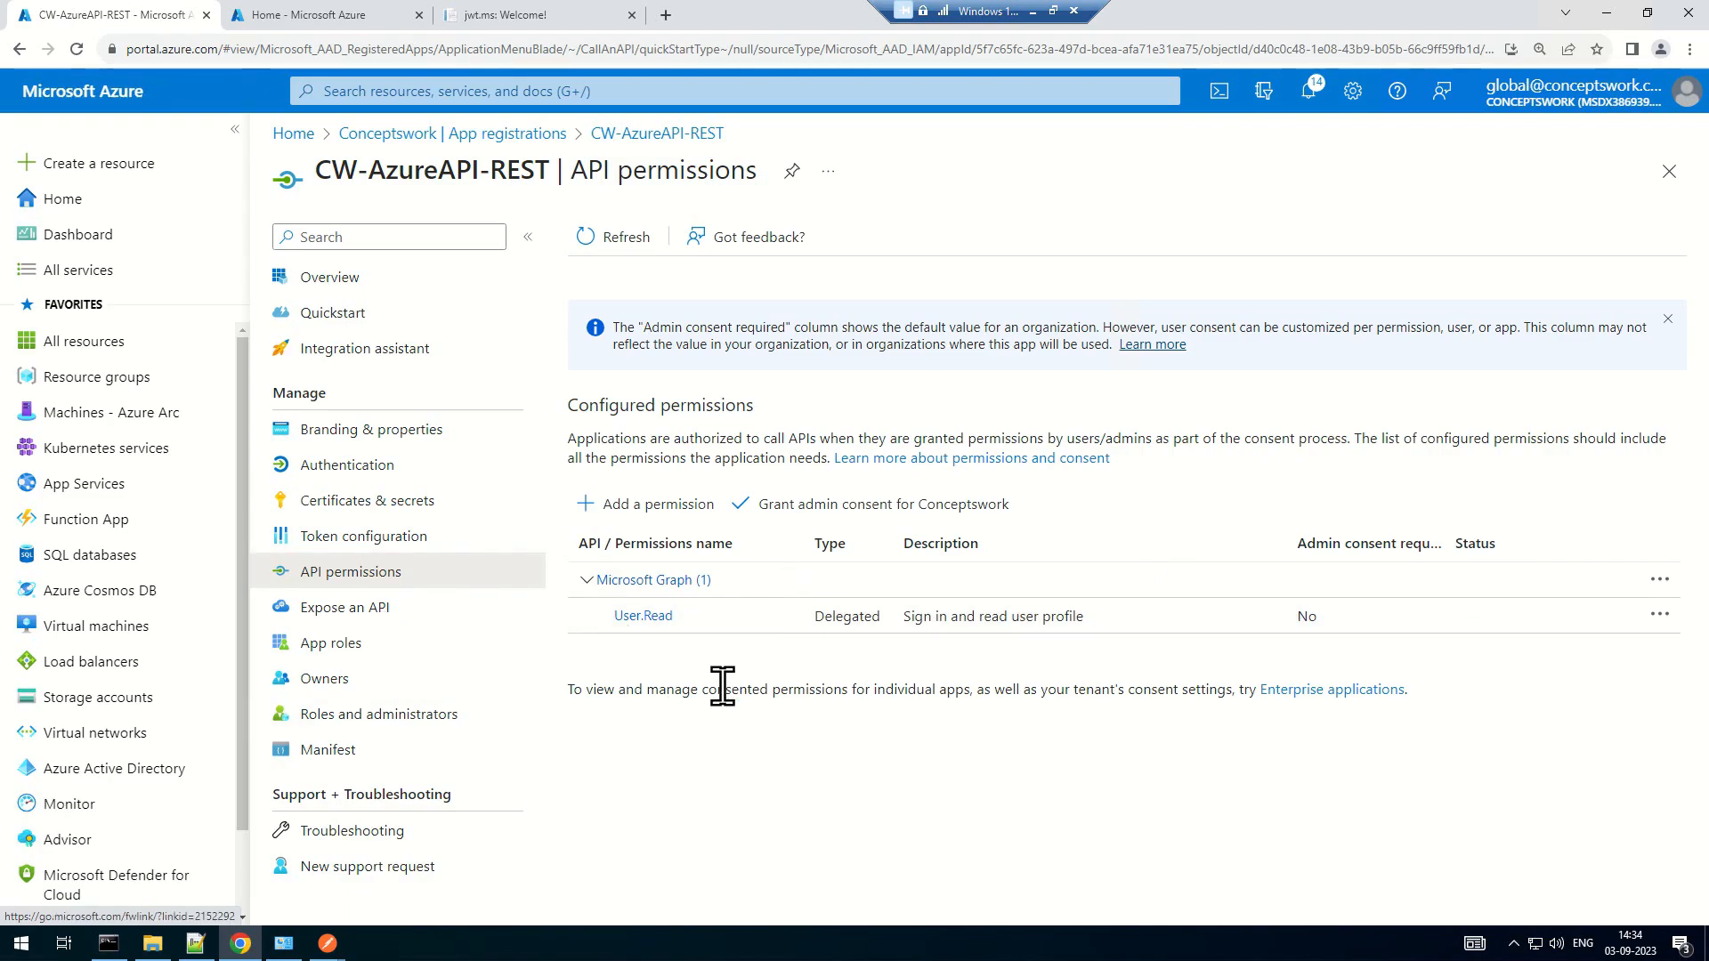
key("alt+Tab")
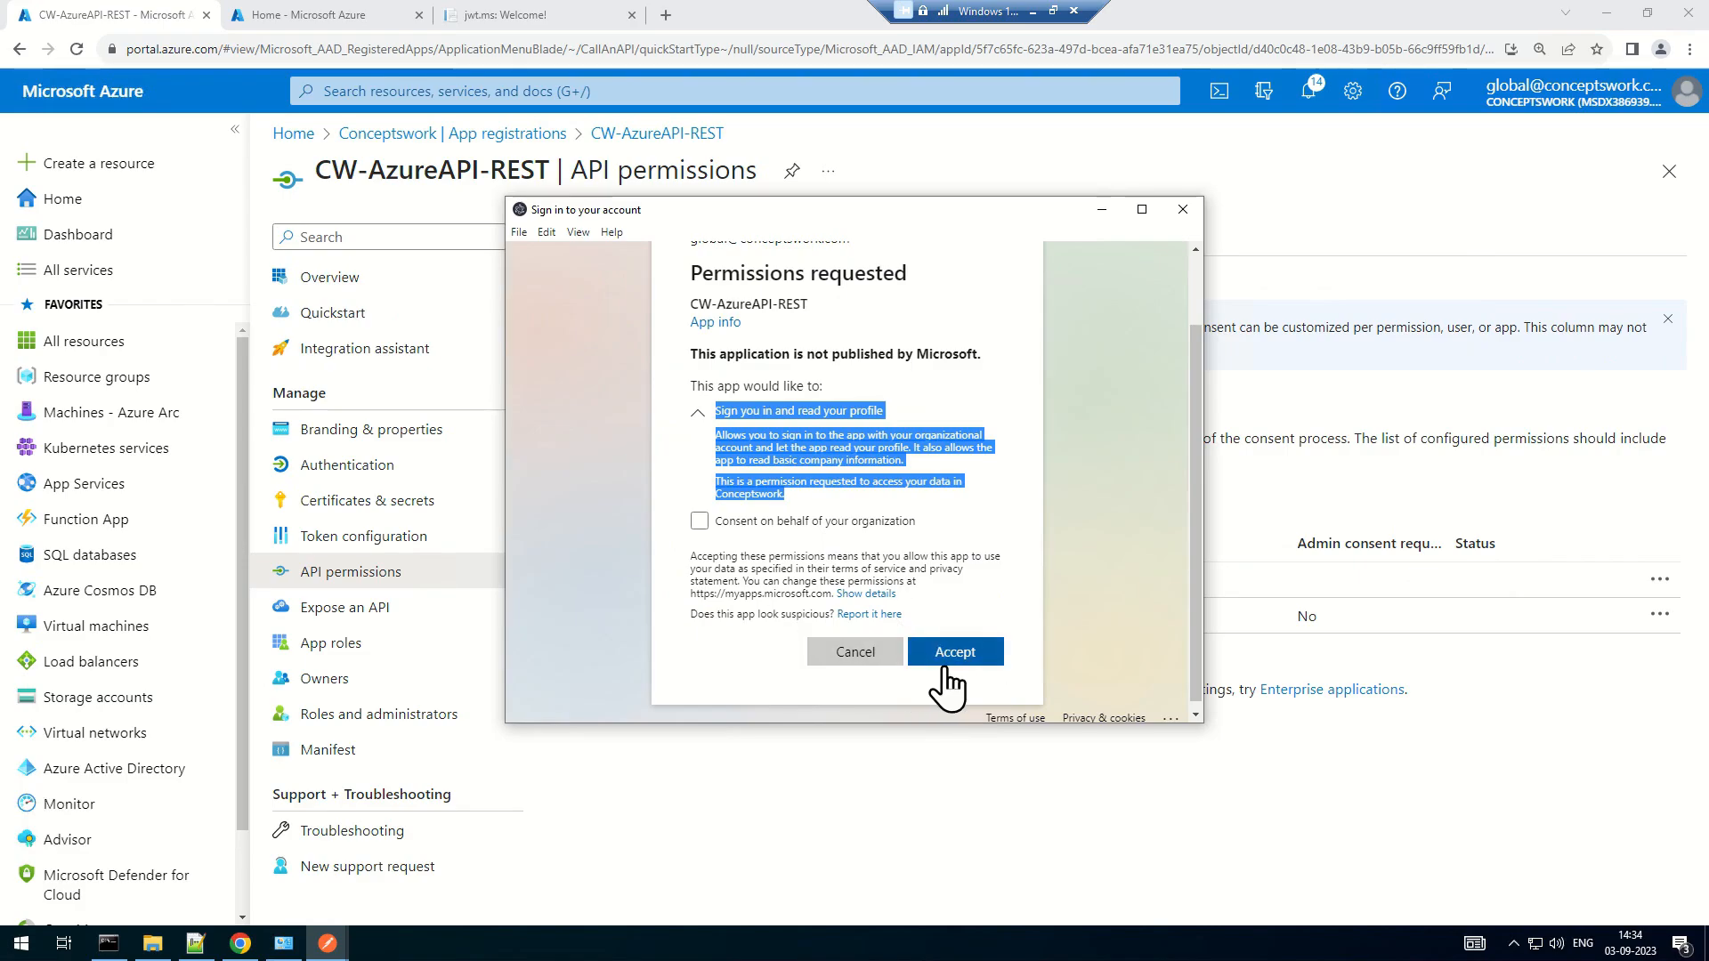
left_click(945, 658)
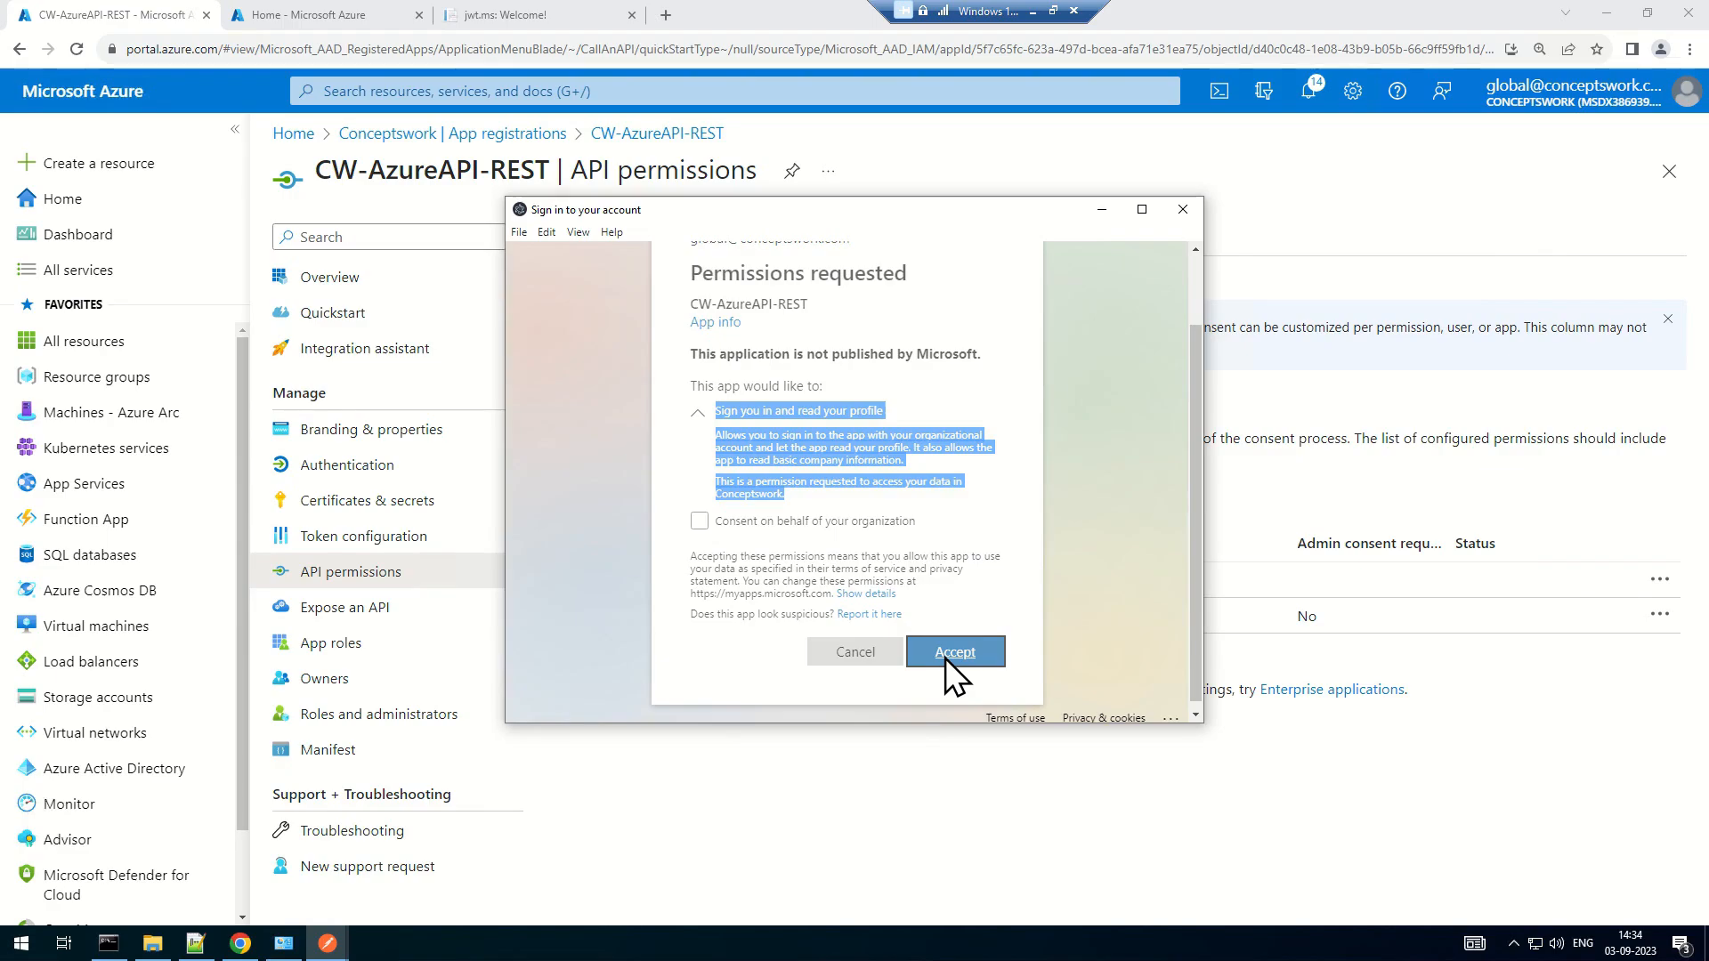
Return to Postman, copy the full log from the enlarged console, and paste it over the existing text in Notepad++
left_click(329, 946)
left_click(973, 543)
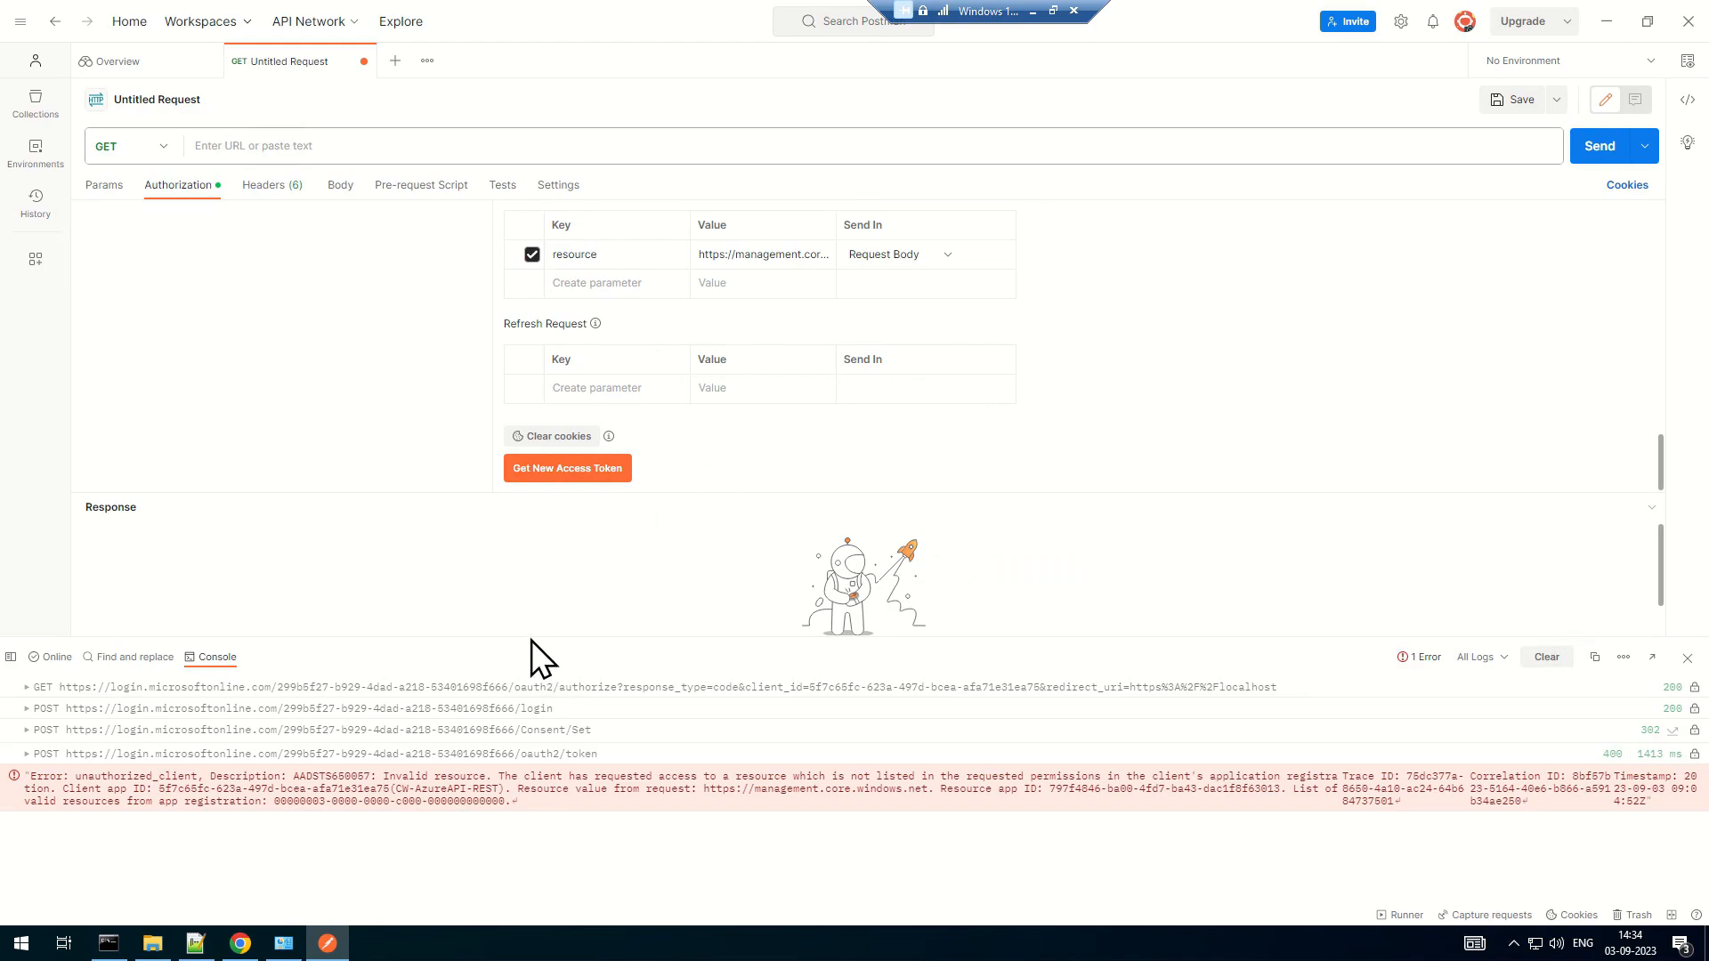
left_click_drag(526, 635, 519, 283)
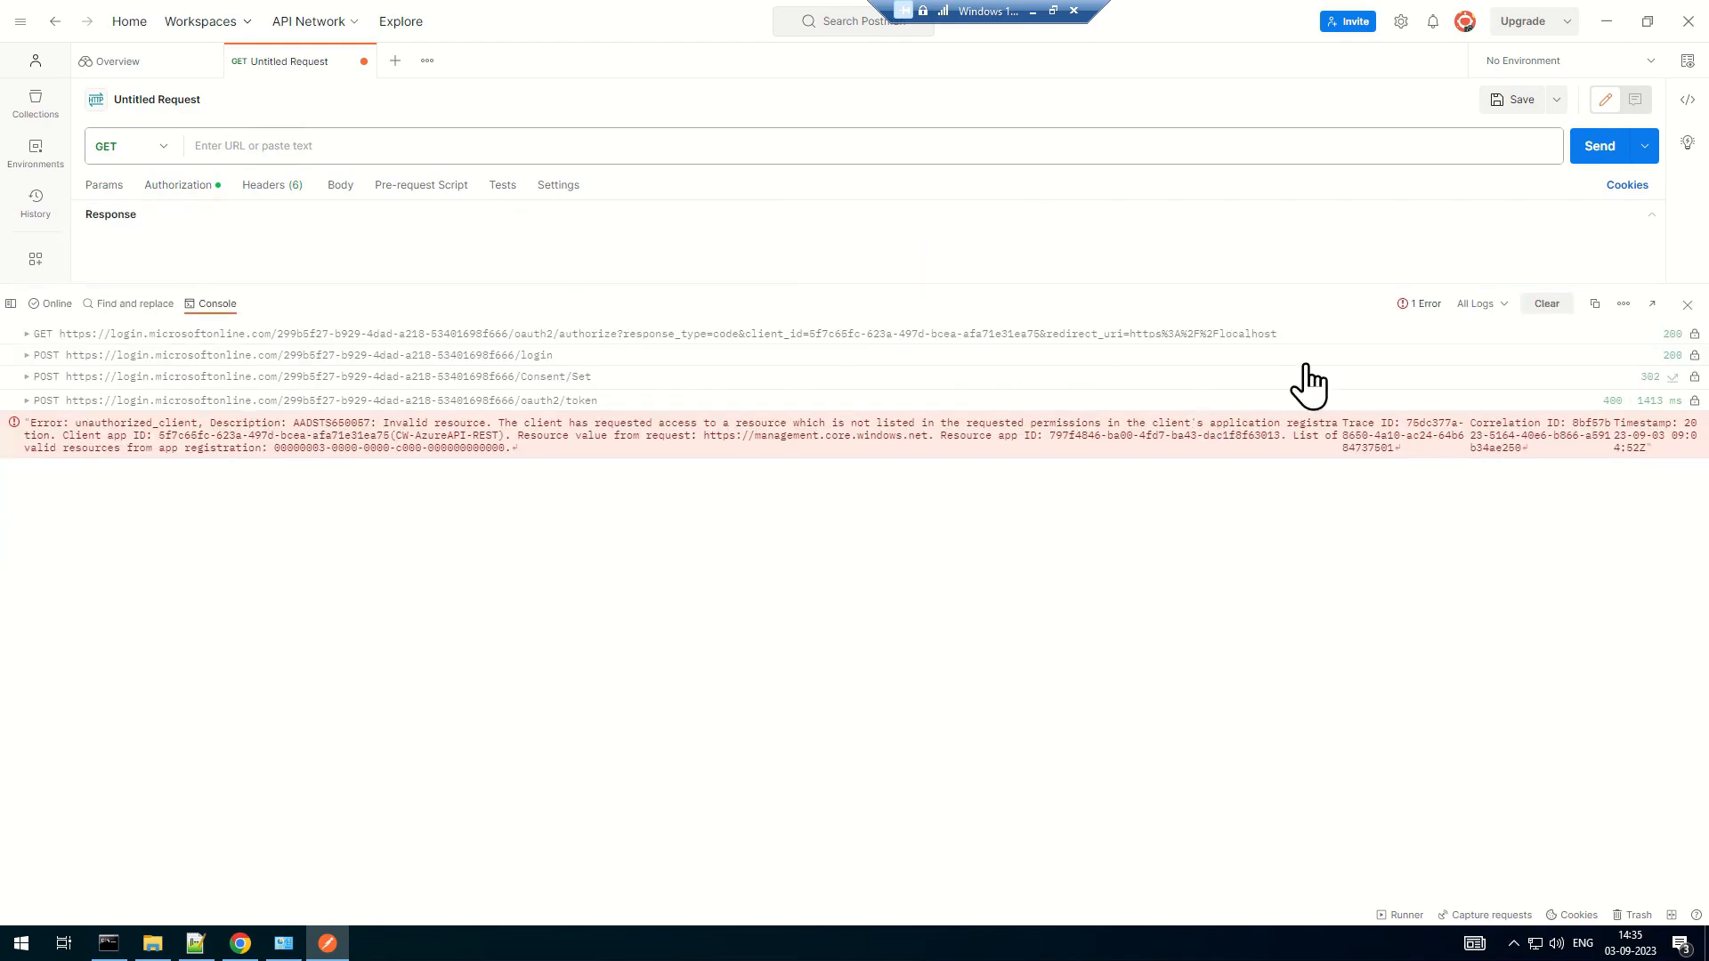
left_click(1594, 304)
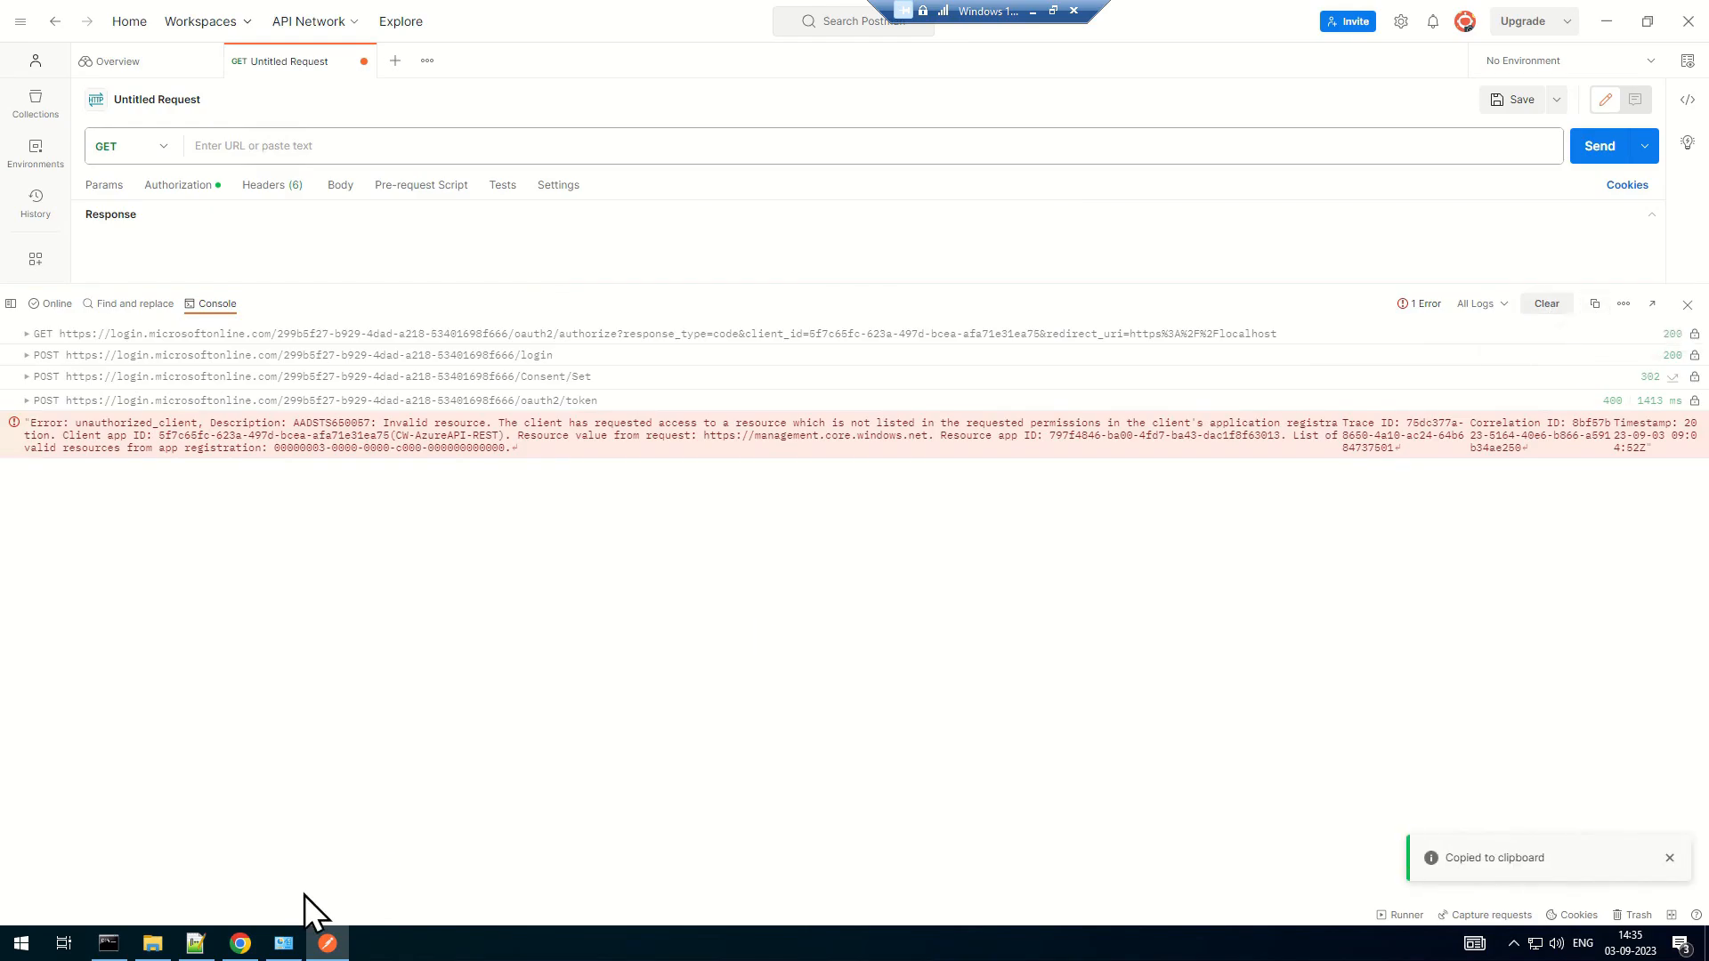
left_click(196, 944)
left_click(813, 425)
key("ctrl+a")
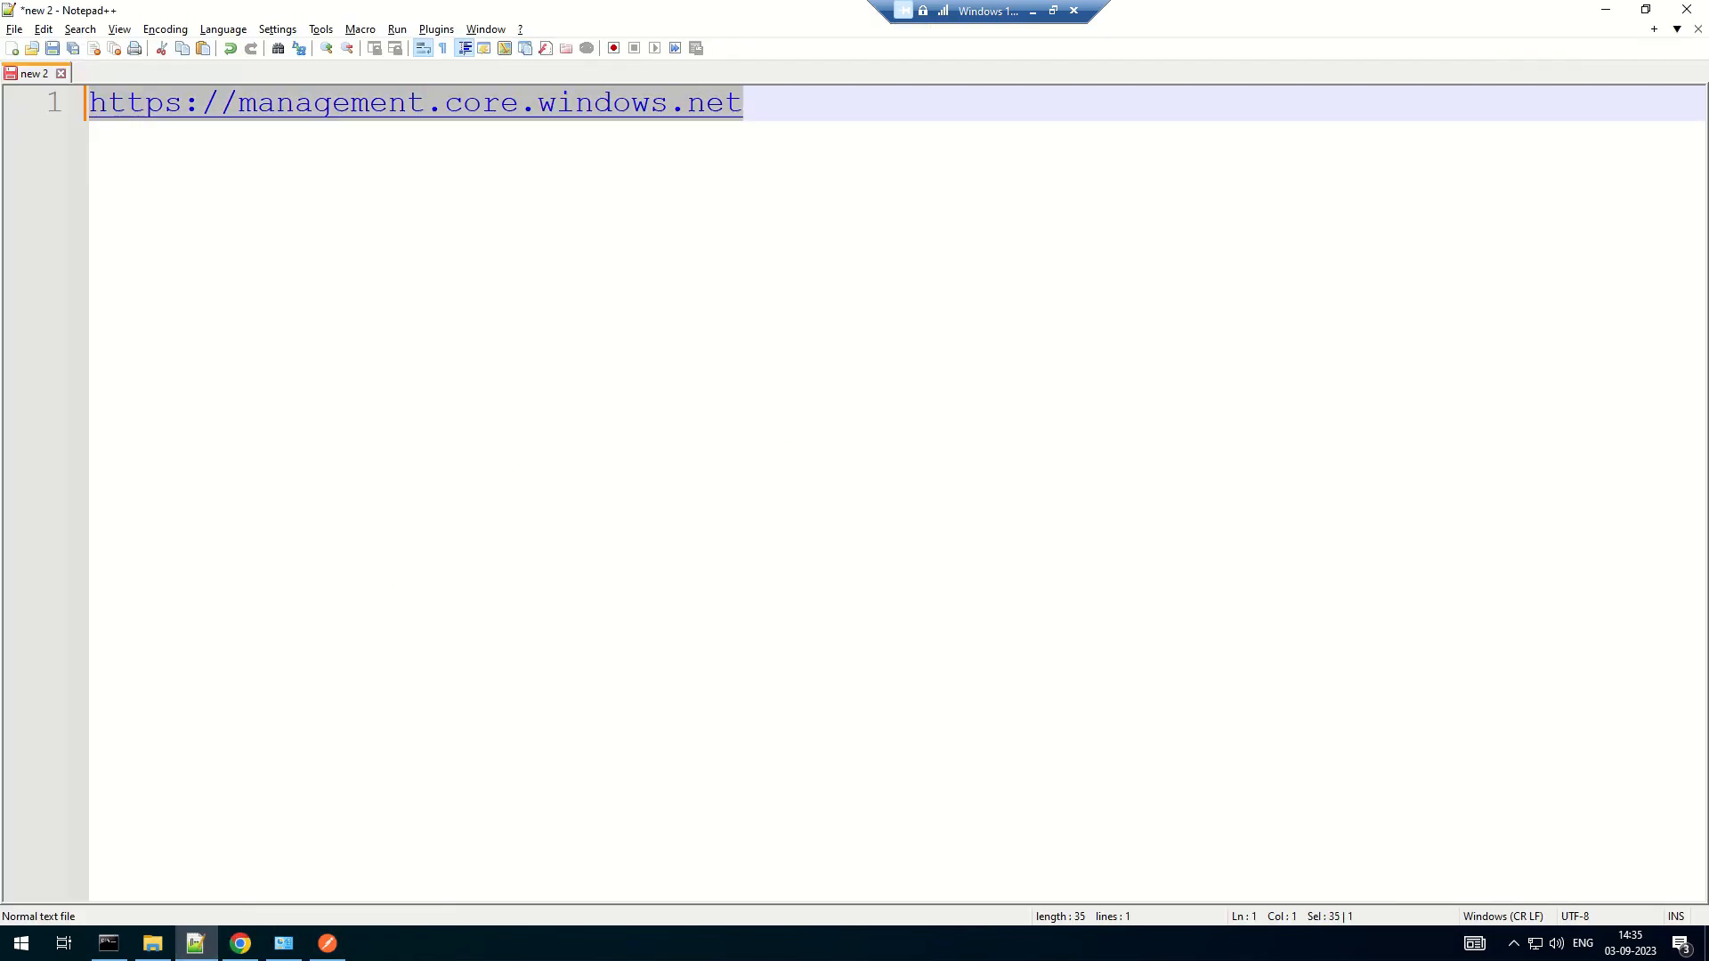
key("ctrl+v")
Read the final error entry of the pasted log, from the error type and description to the client app and requested resource
scroll(699, 572, "down", 6)
scroll(1001, 599, "up", 8)
scroll(877, 606, "down", 3)
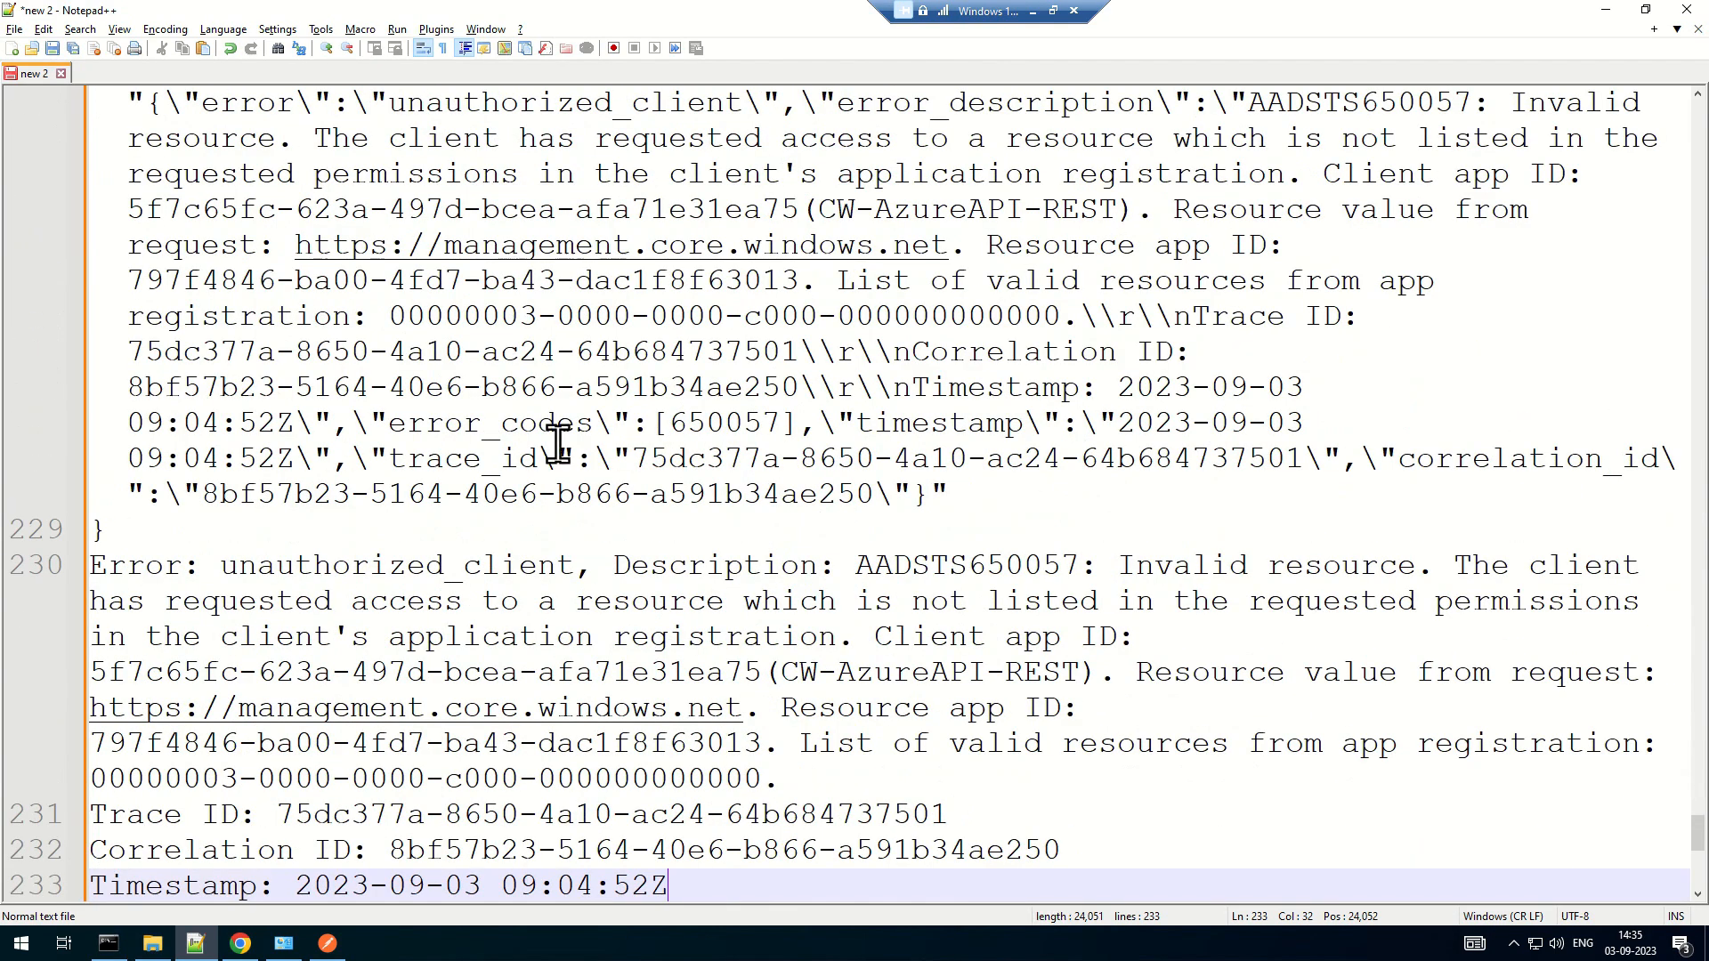
scroll(494, 550, "down", 1)
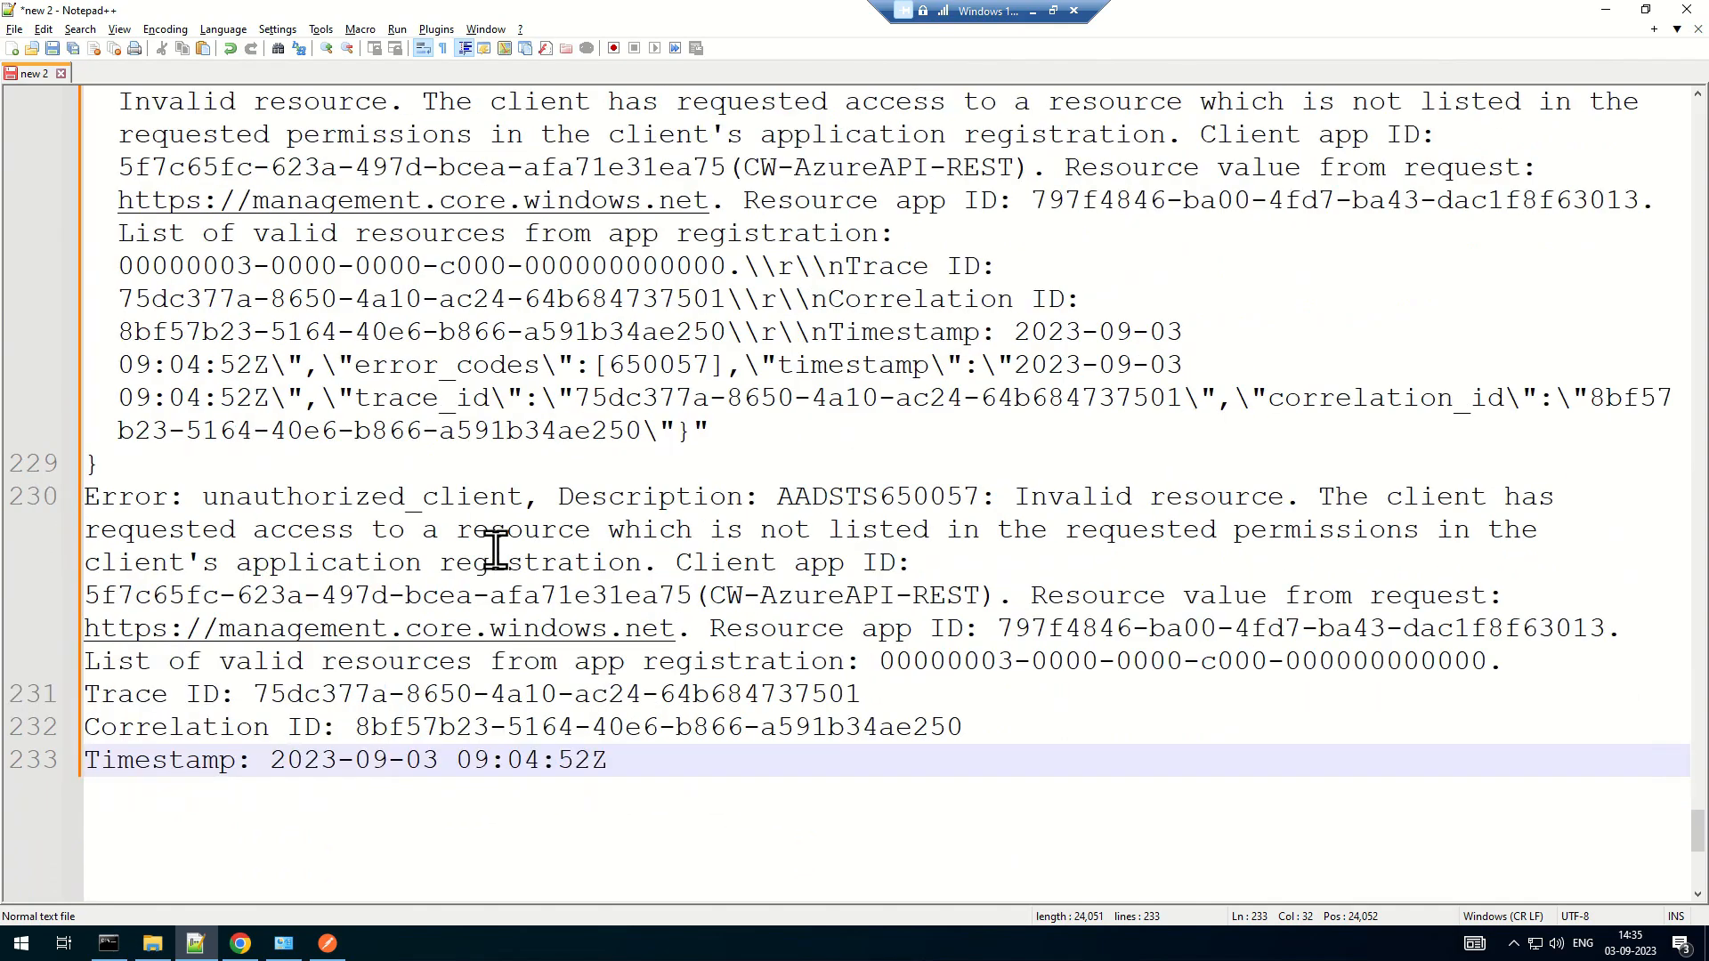
left_click_drag(187, 498, 511, 488)
left_click_drag(963, 497, 1569, 500)
left_click_drag(186, 532, 100, 562)
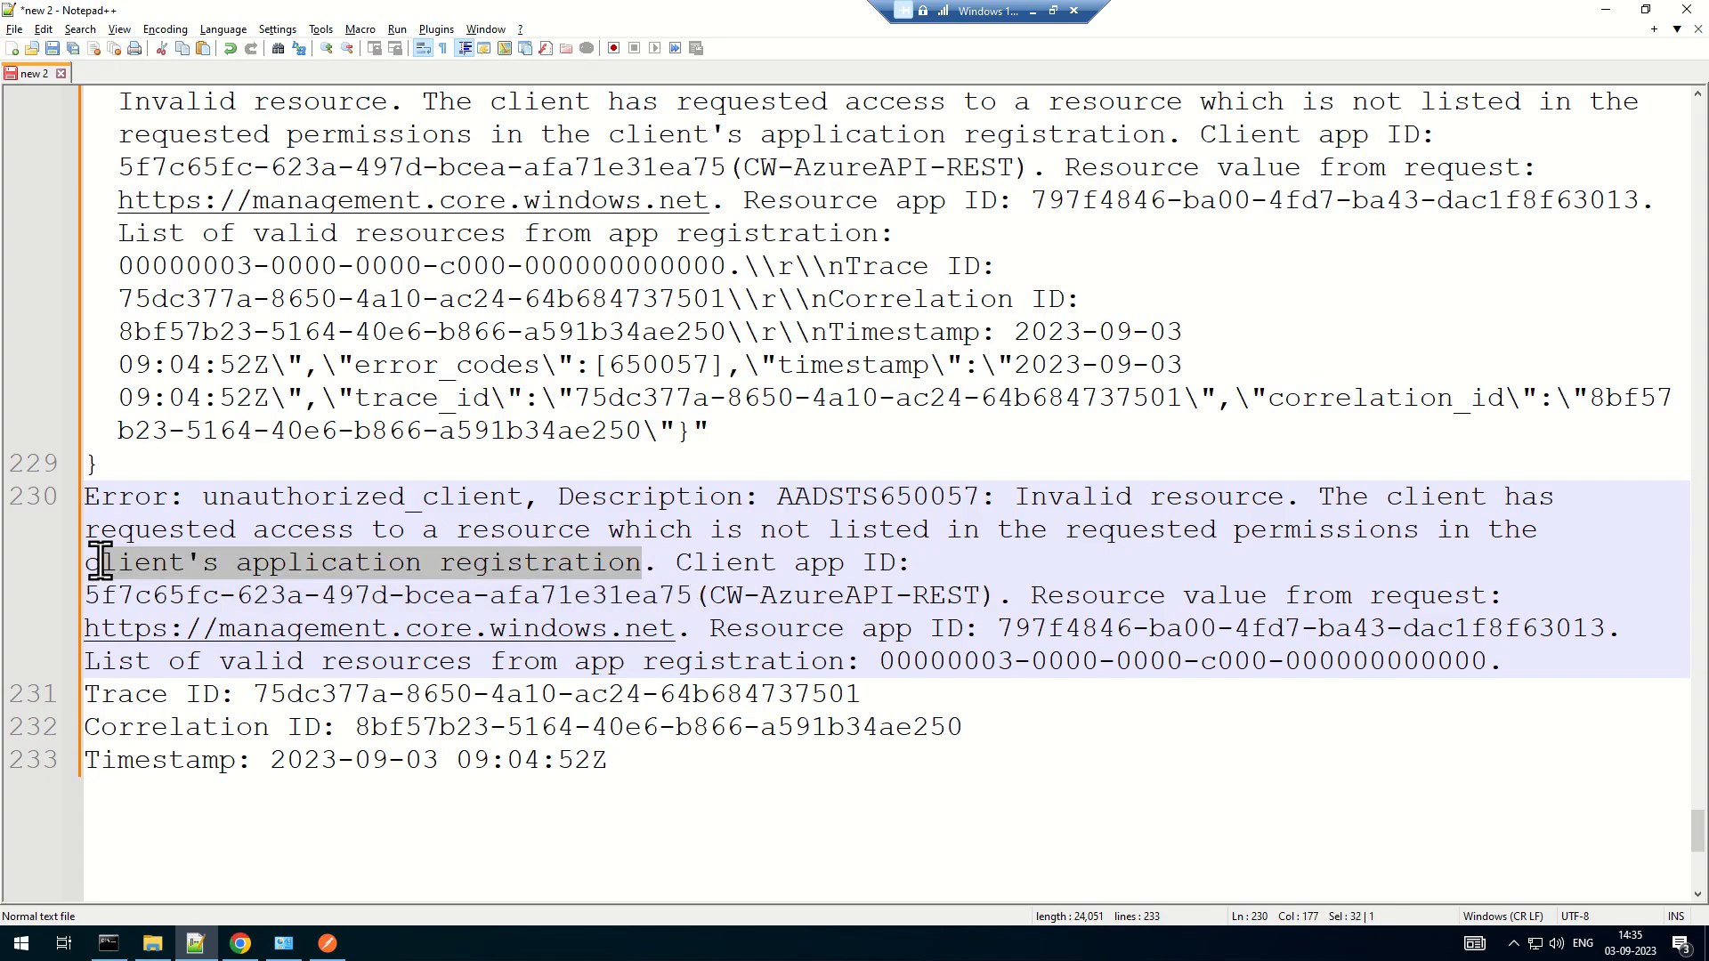
left_click_drag(709, 563, 1046, 632)
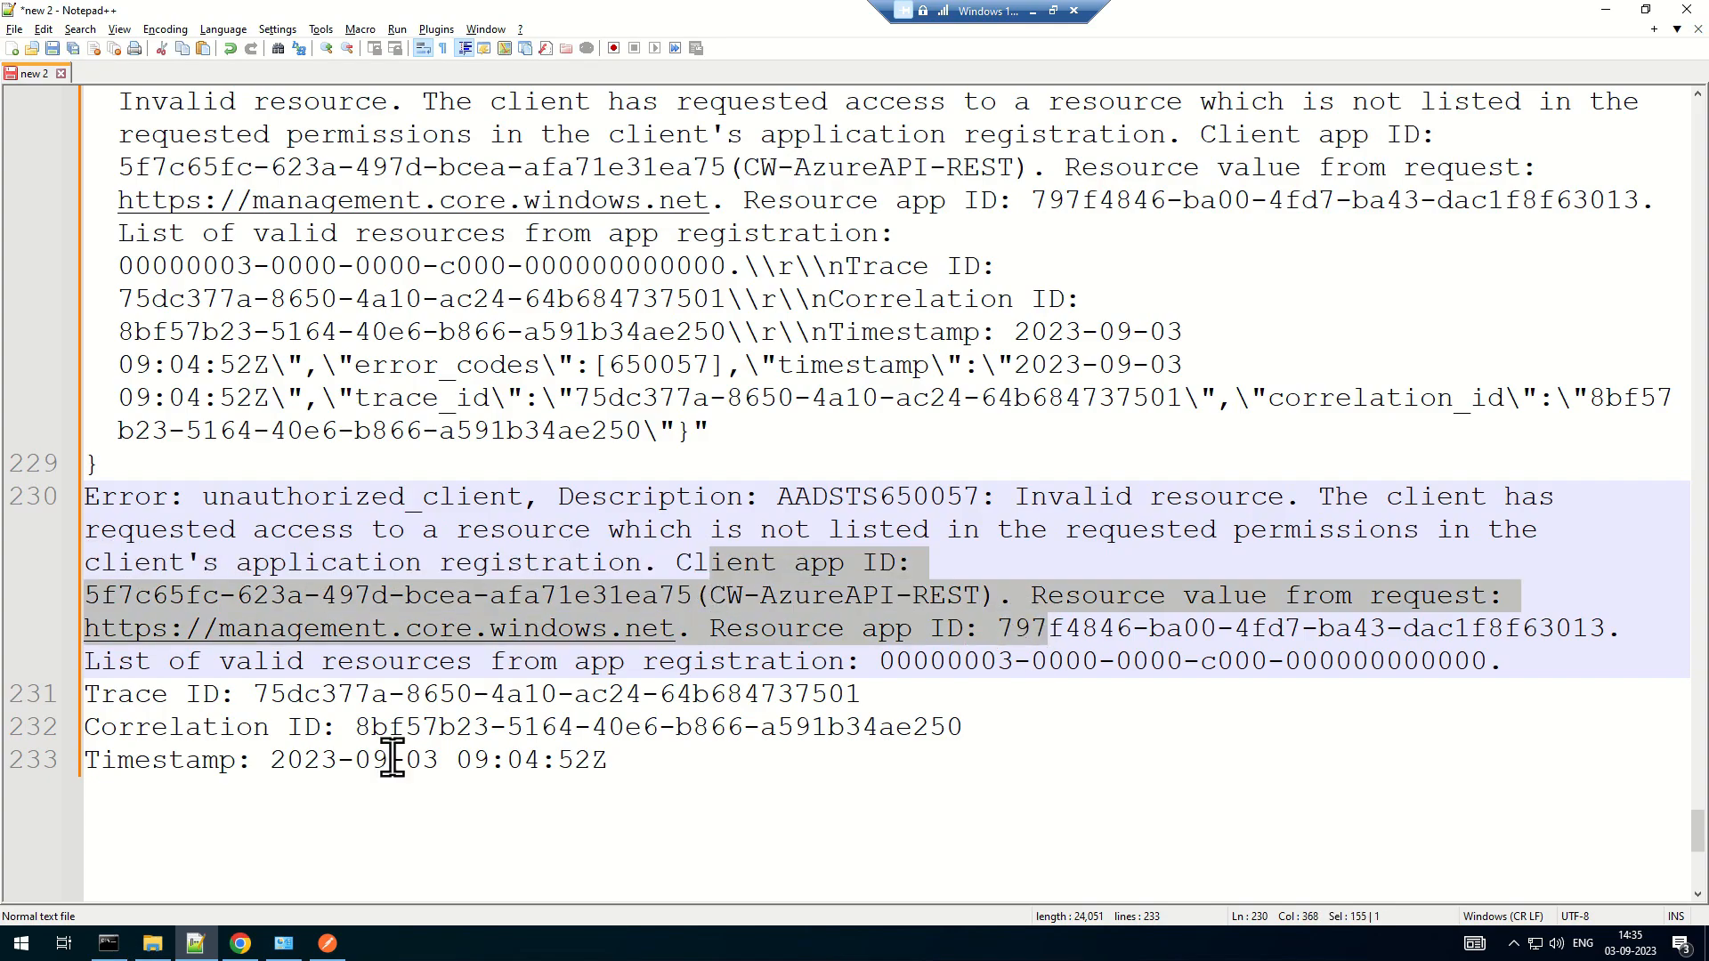
In the Azure portal, add the delegated user_impersonation permission of Azure Service Management to CW-AzureAPI-REST and collapse the portal's side menu
mouse_move(241, 944)
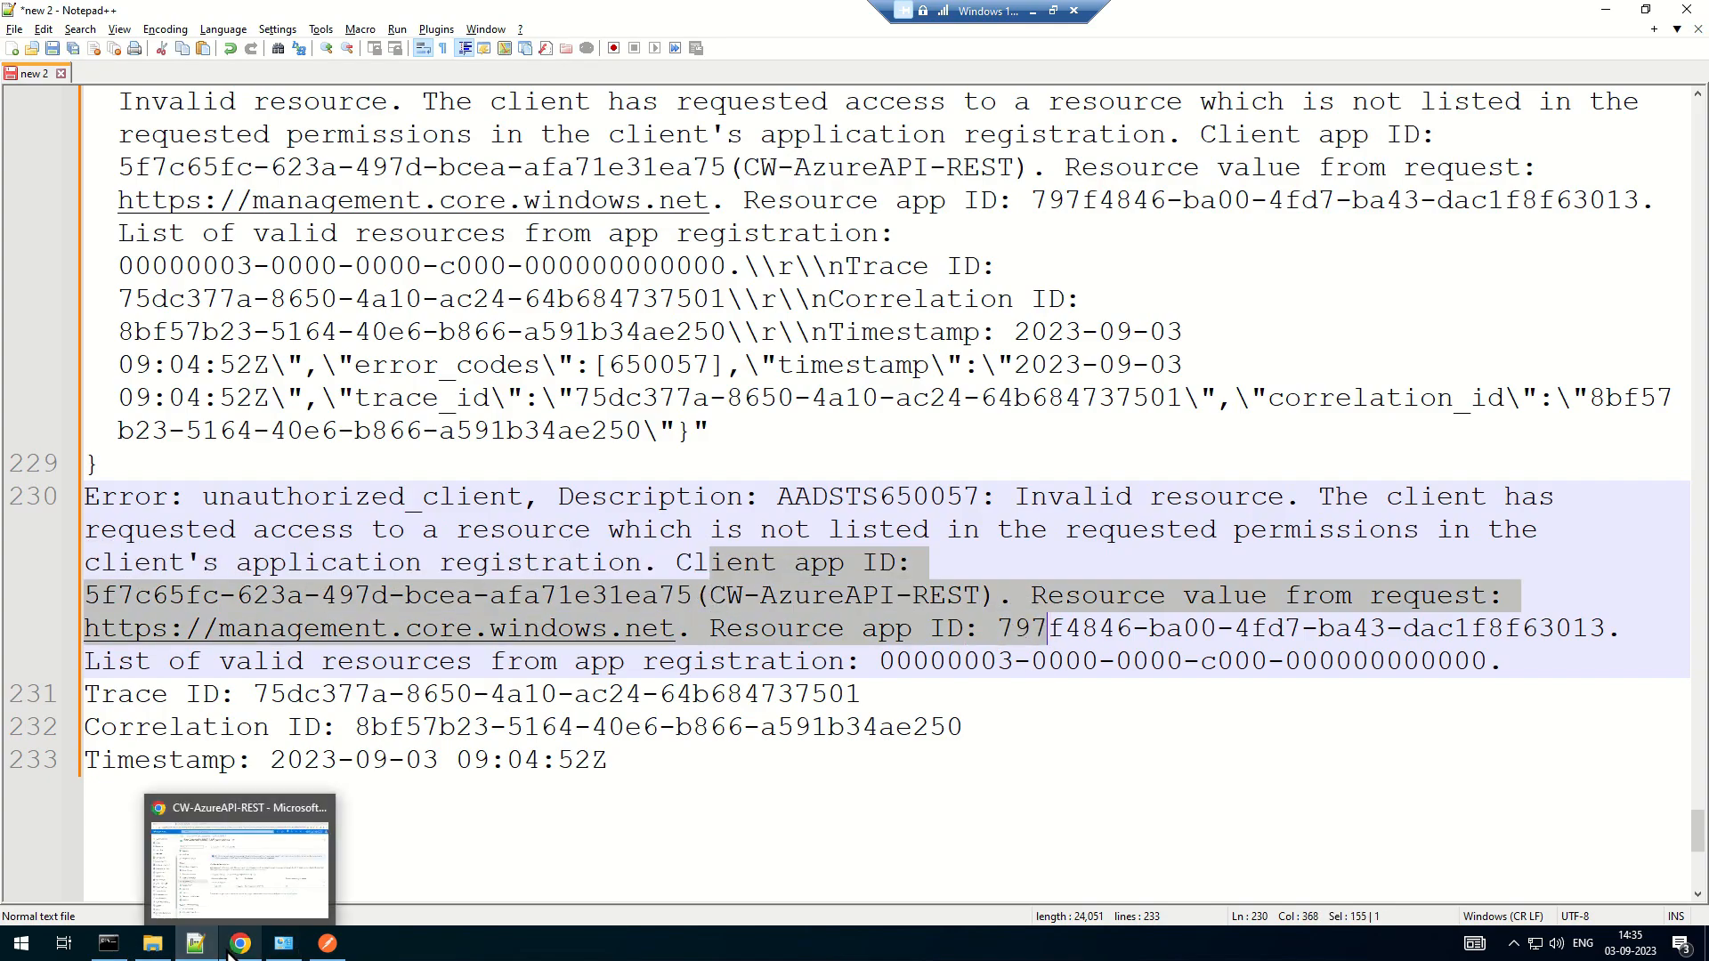
left_click(258, 846)
left_click(334, 947)
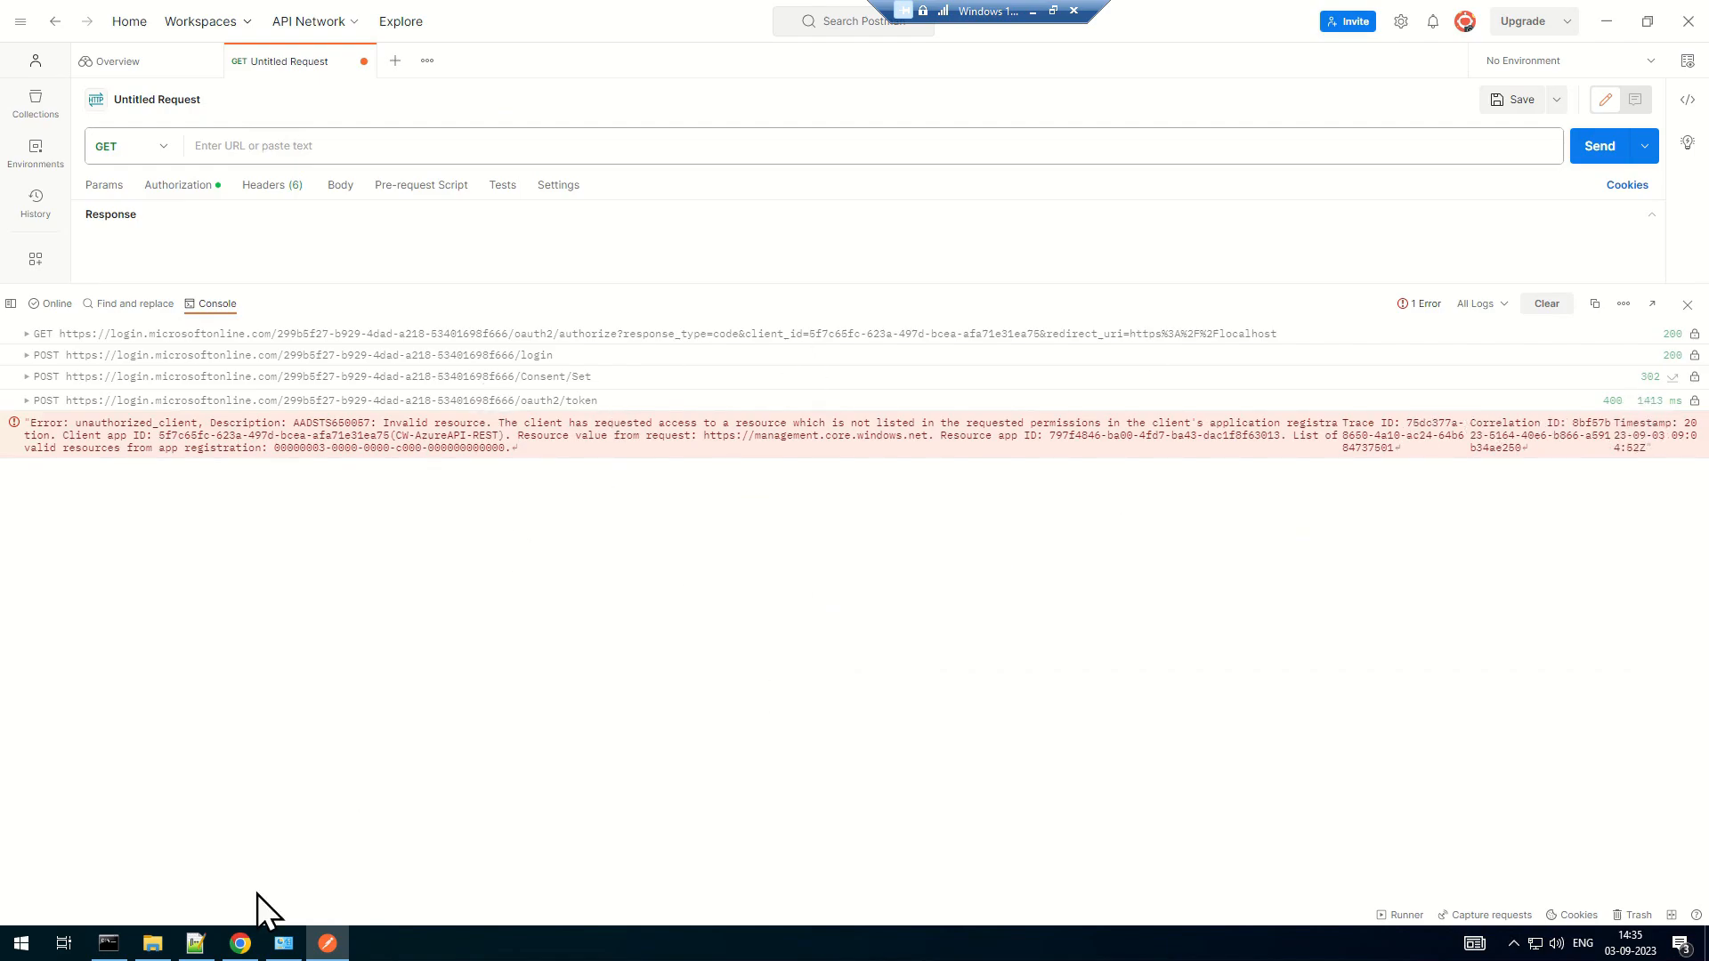
left_click(241, 944)
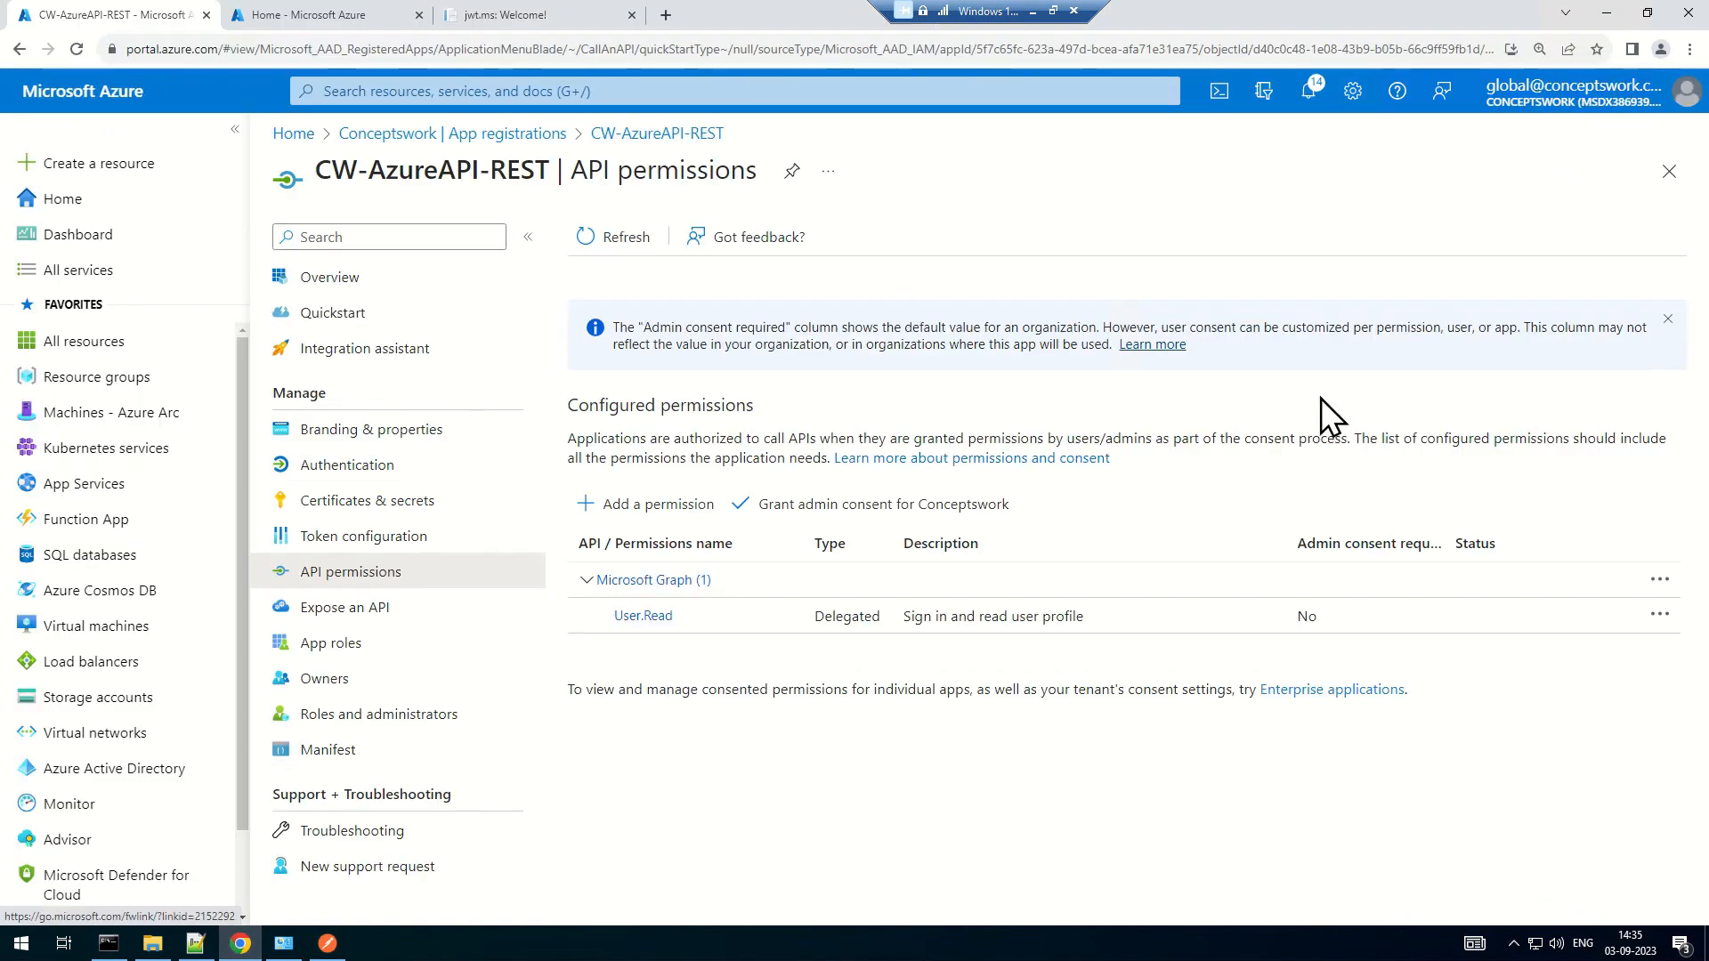
left_click(652, 514)
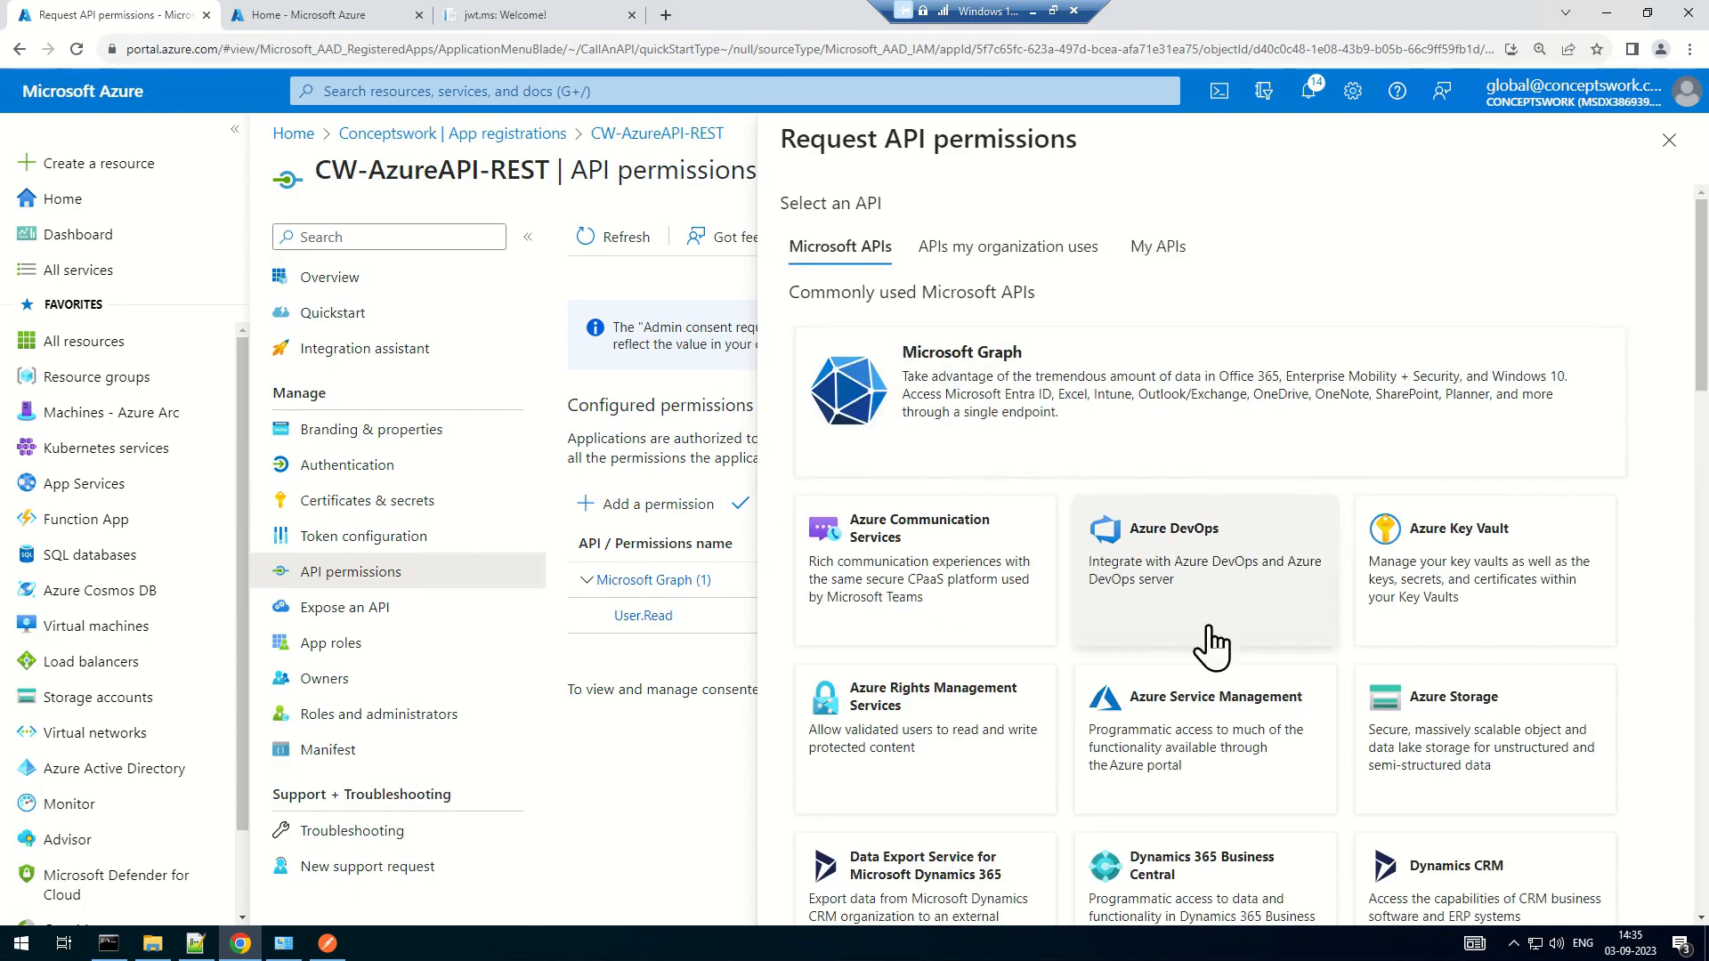
left_click(1193, 737)
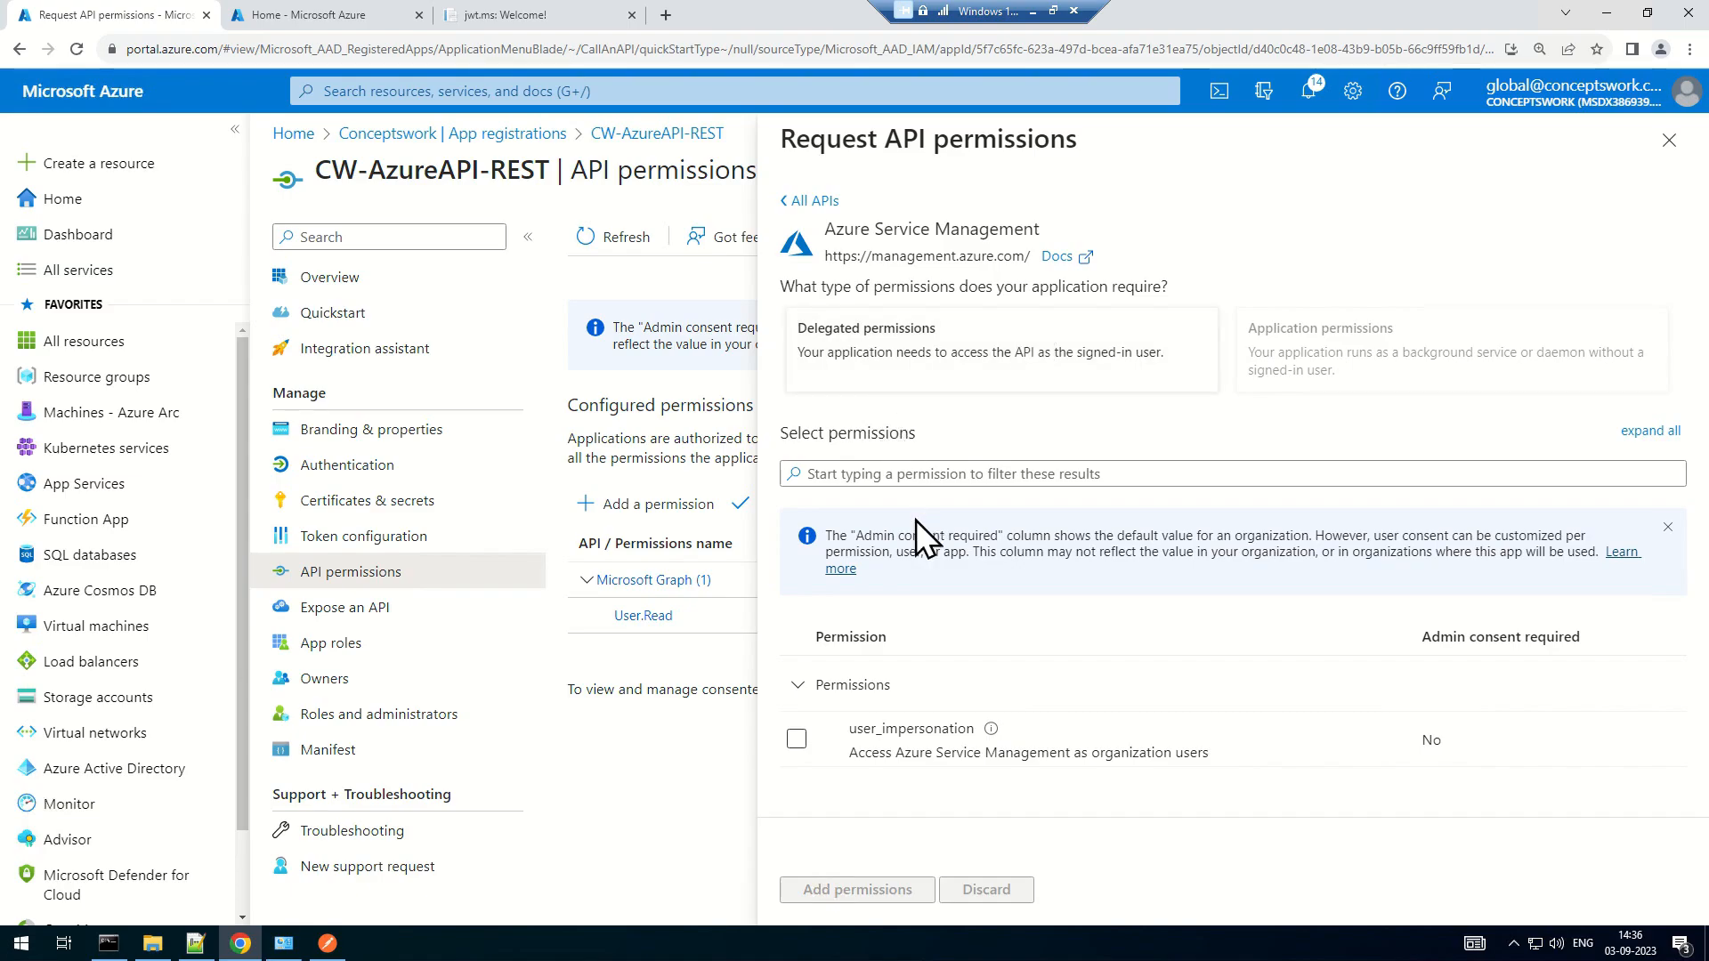
left_click(796, 740)
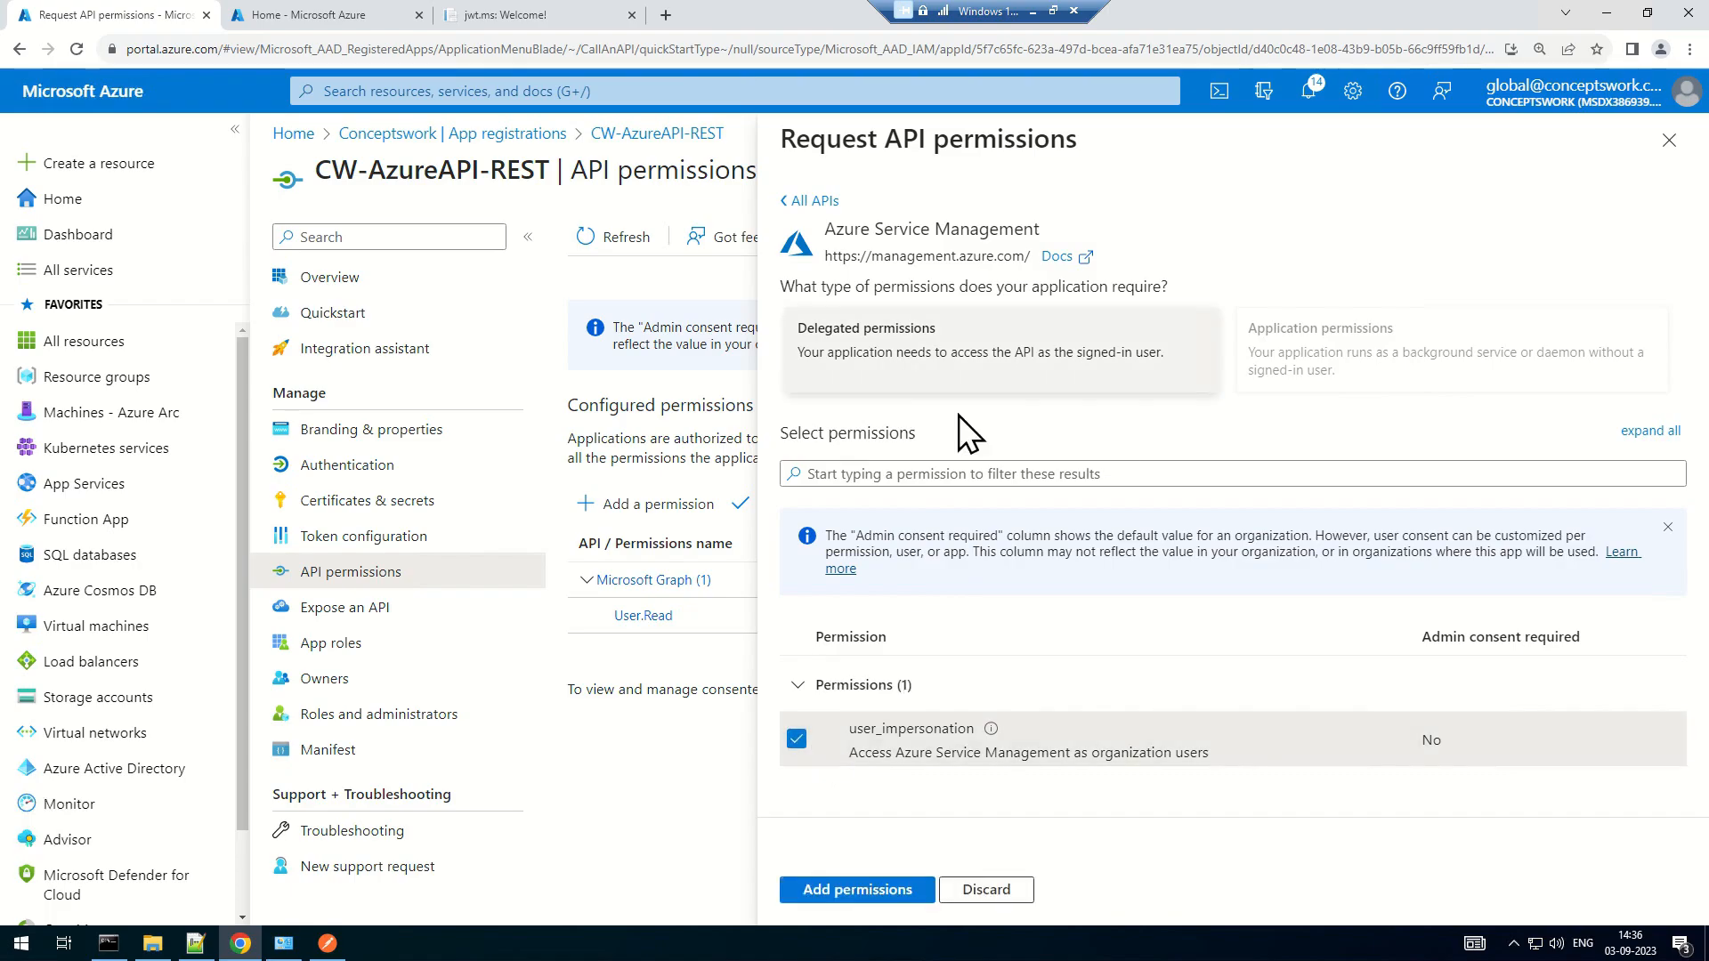
left_click(842, 890)
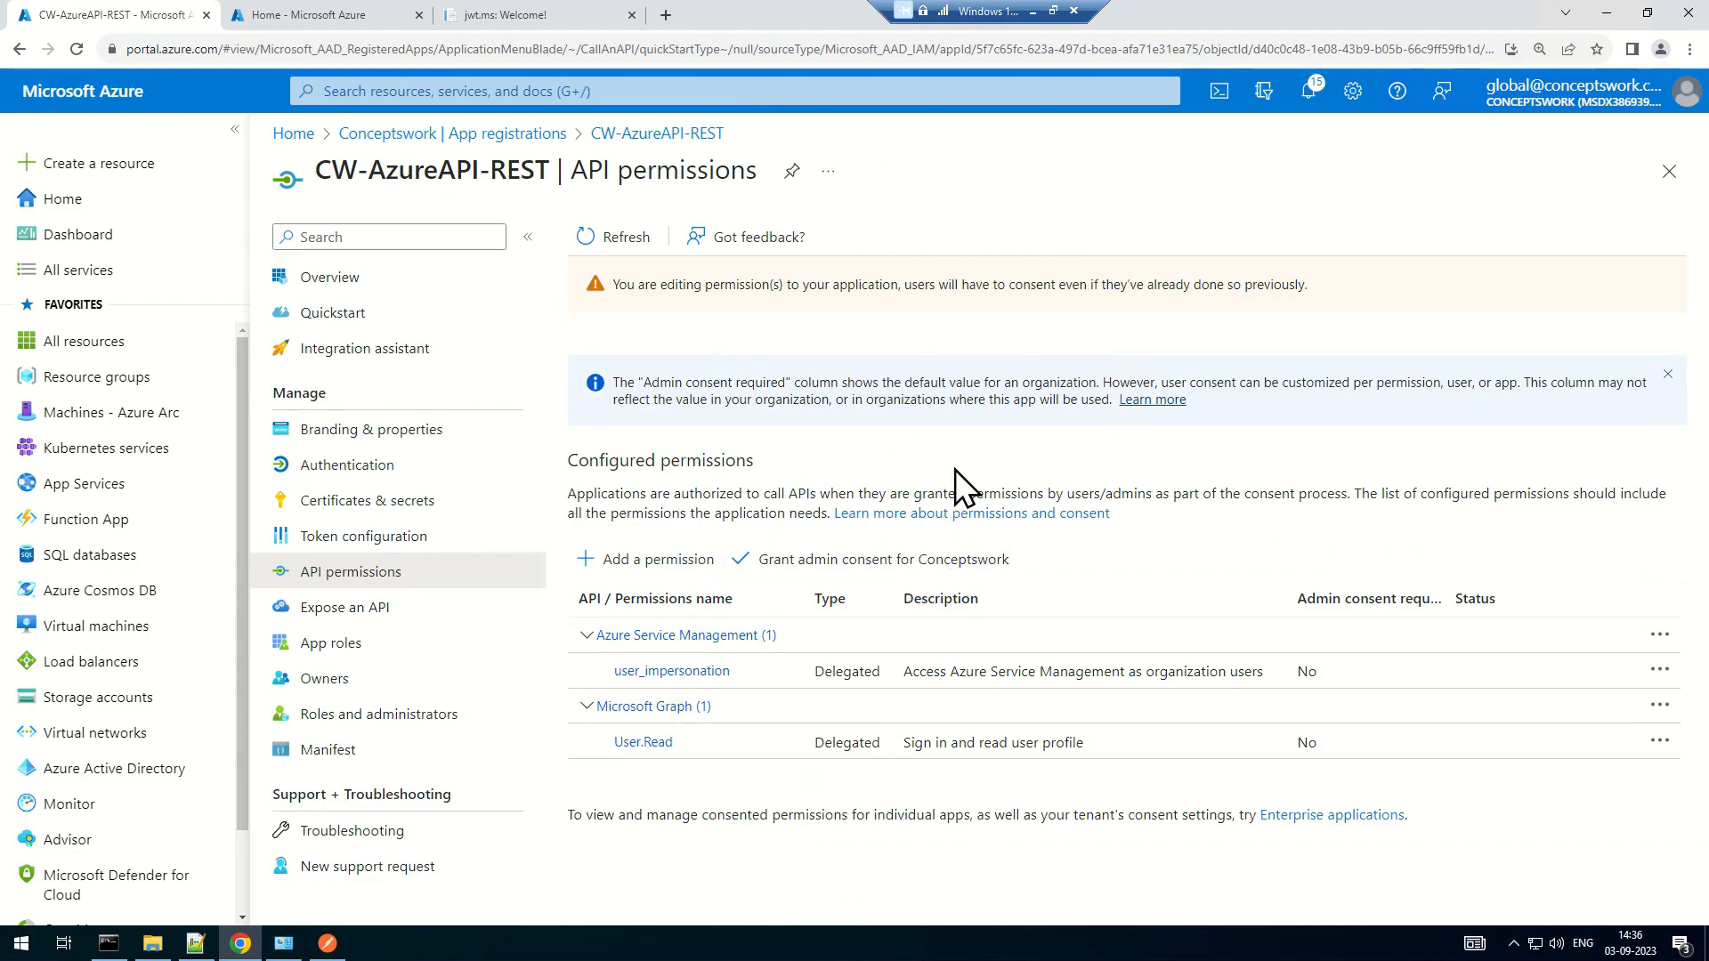
left_click(235, 130)
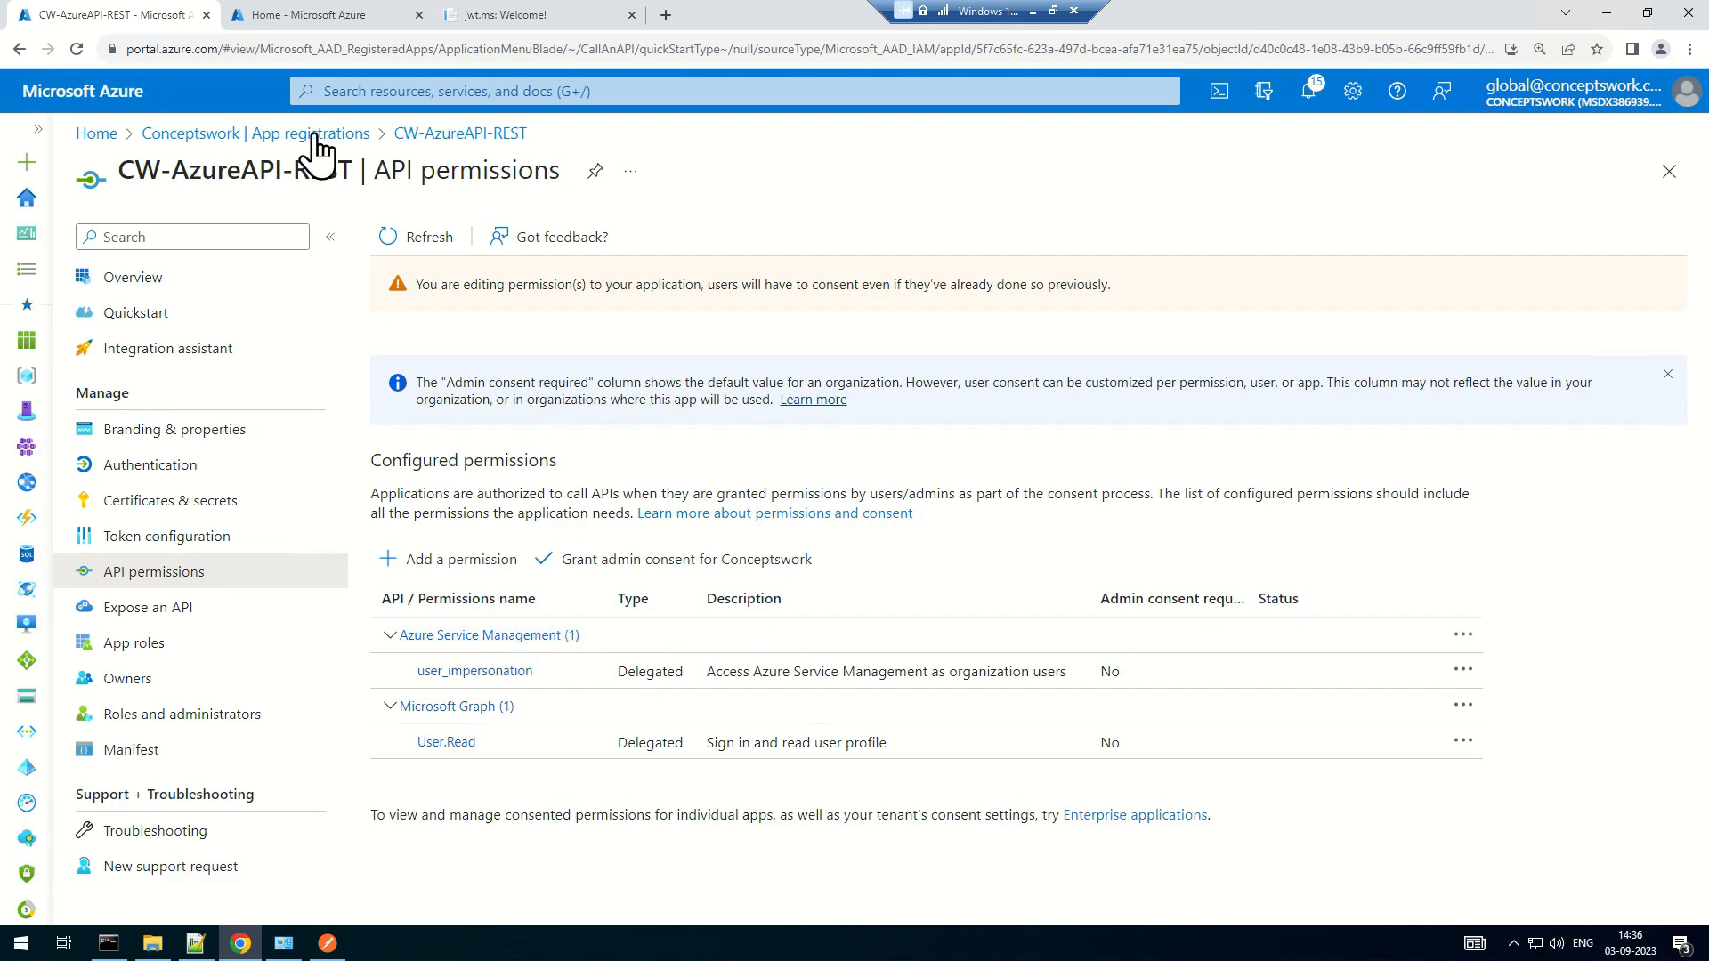
left_click_drag(131, 171, 365, 172)
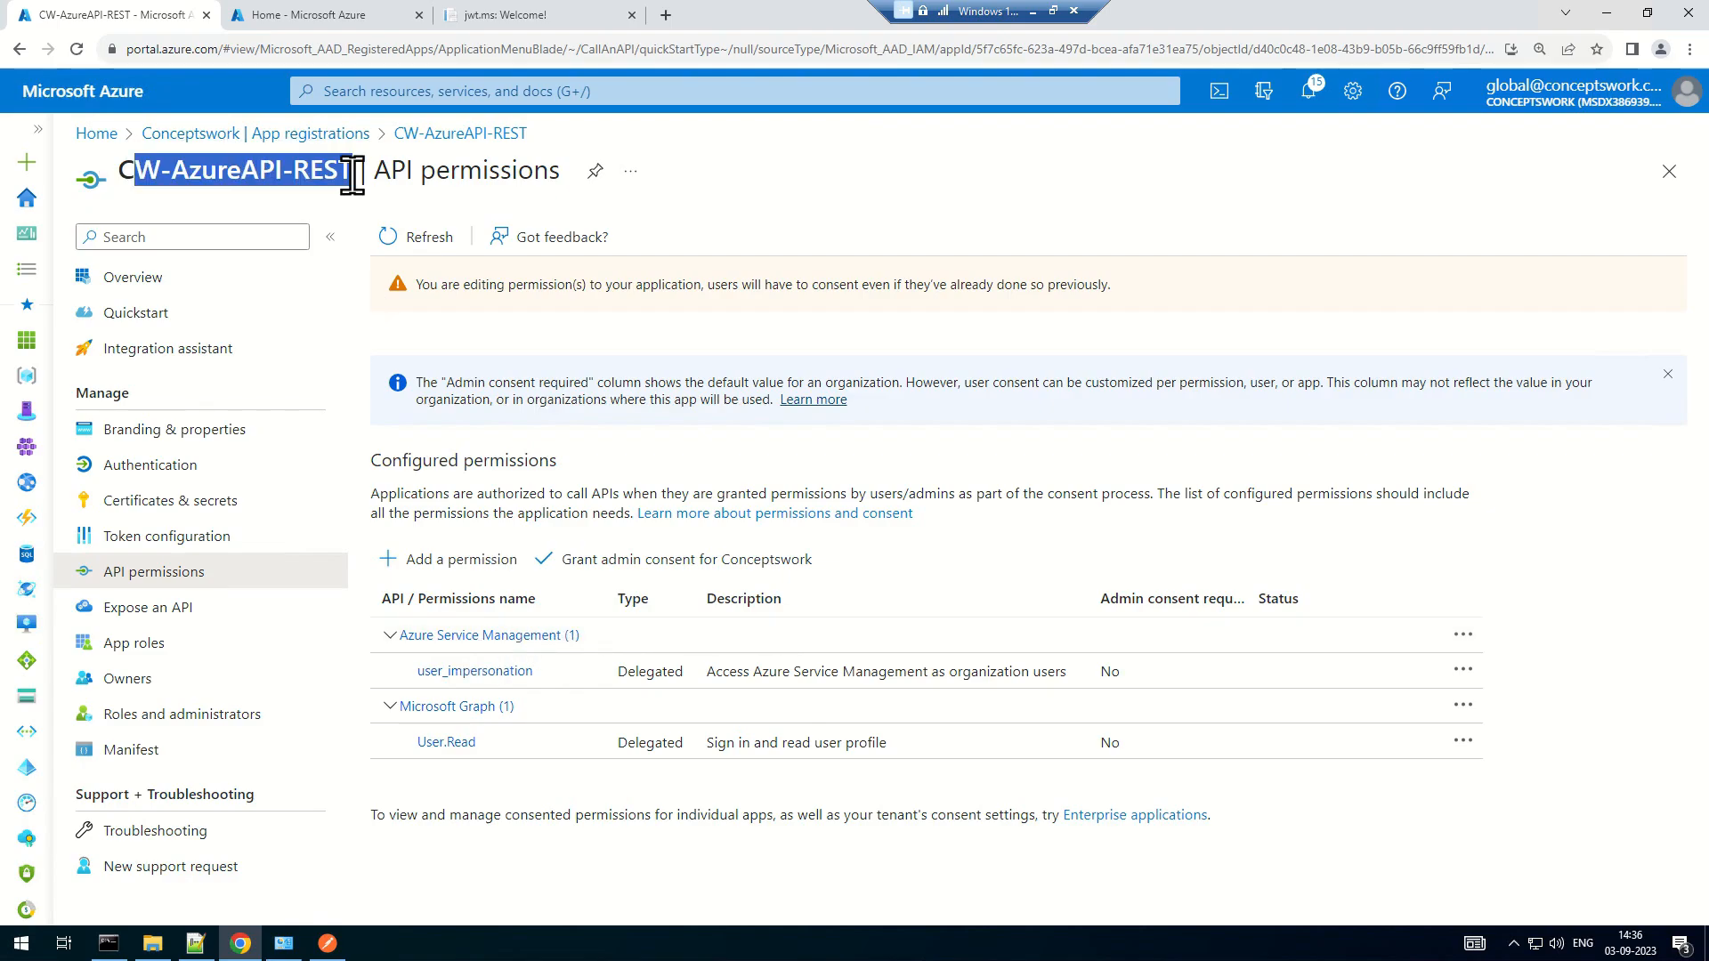
Switch back to Postman, close the console, and request a new access token again
left_click(327, 944)
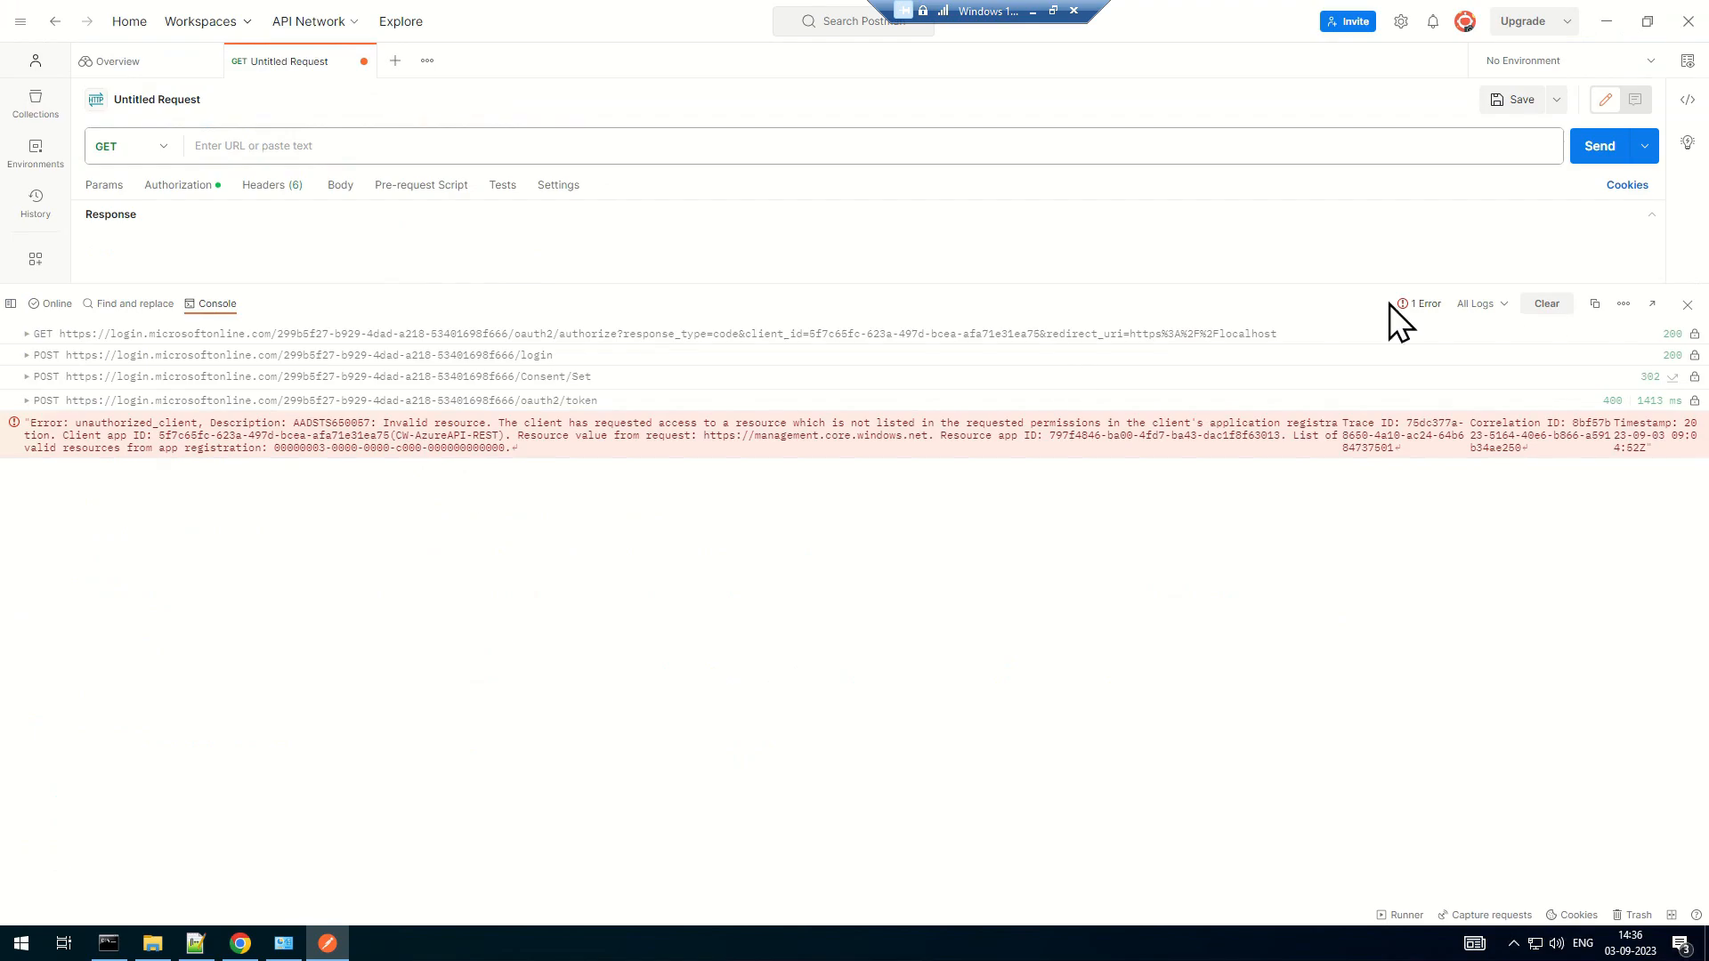
left_click(1687, 304)
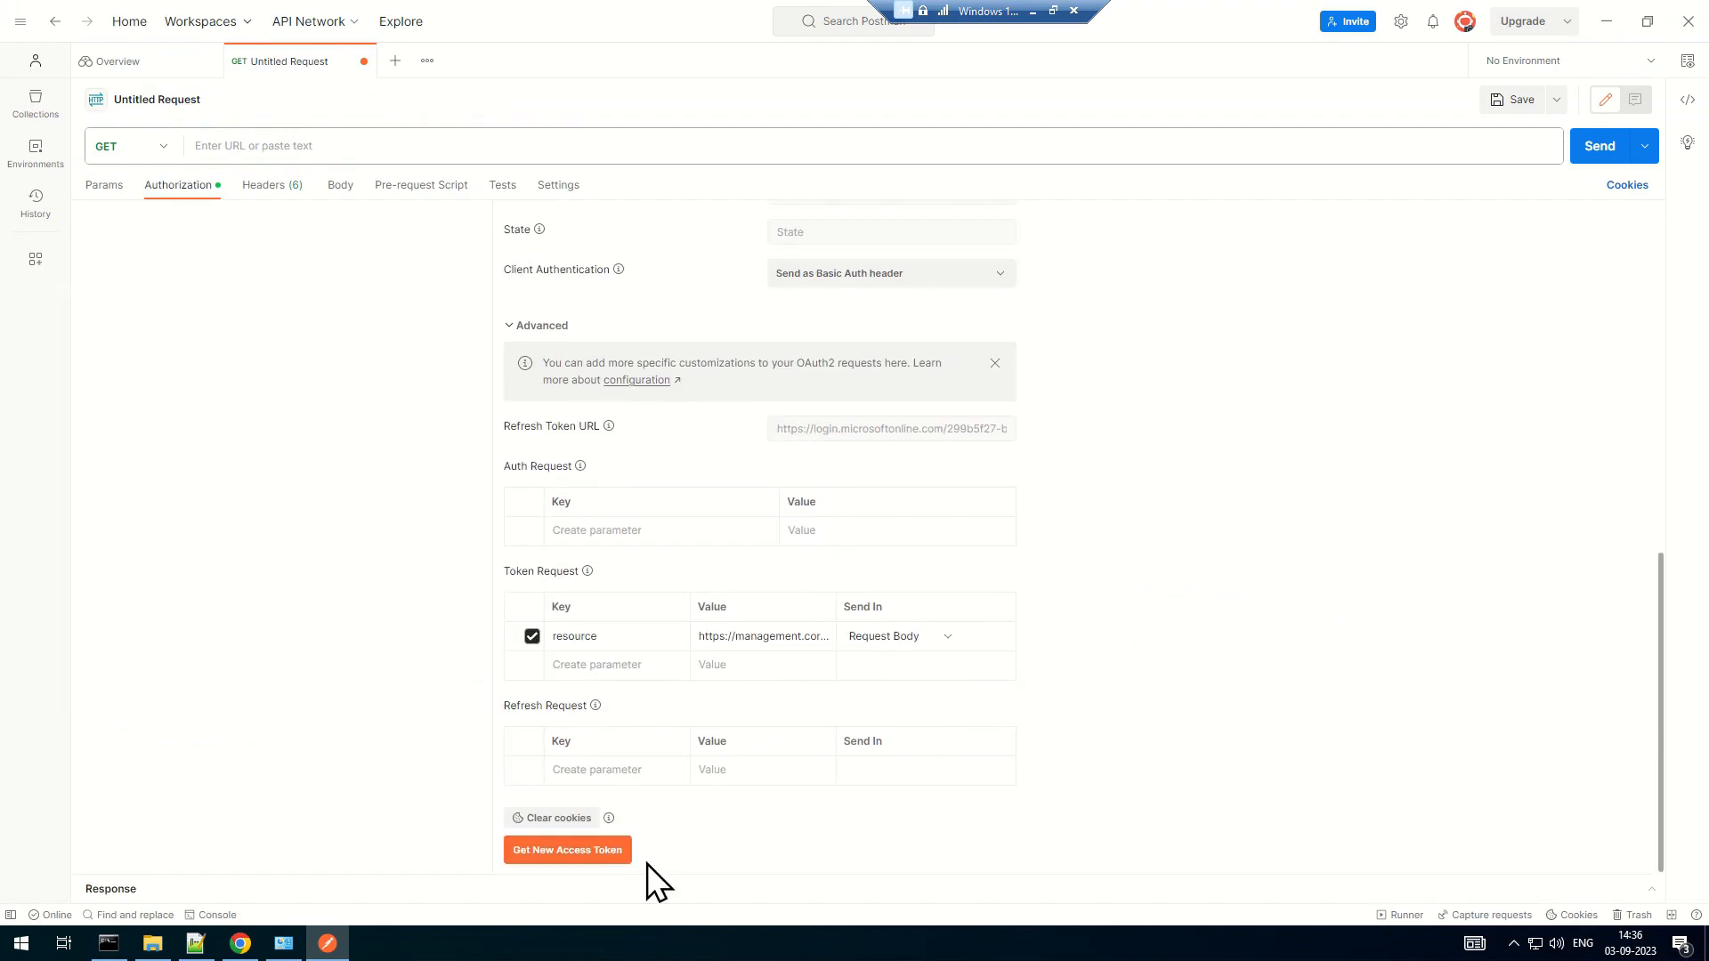
left_click(559, 853)
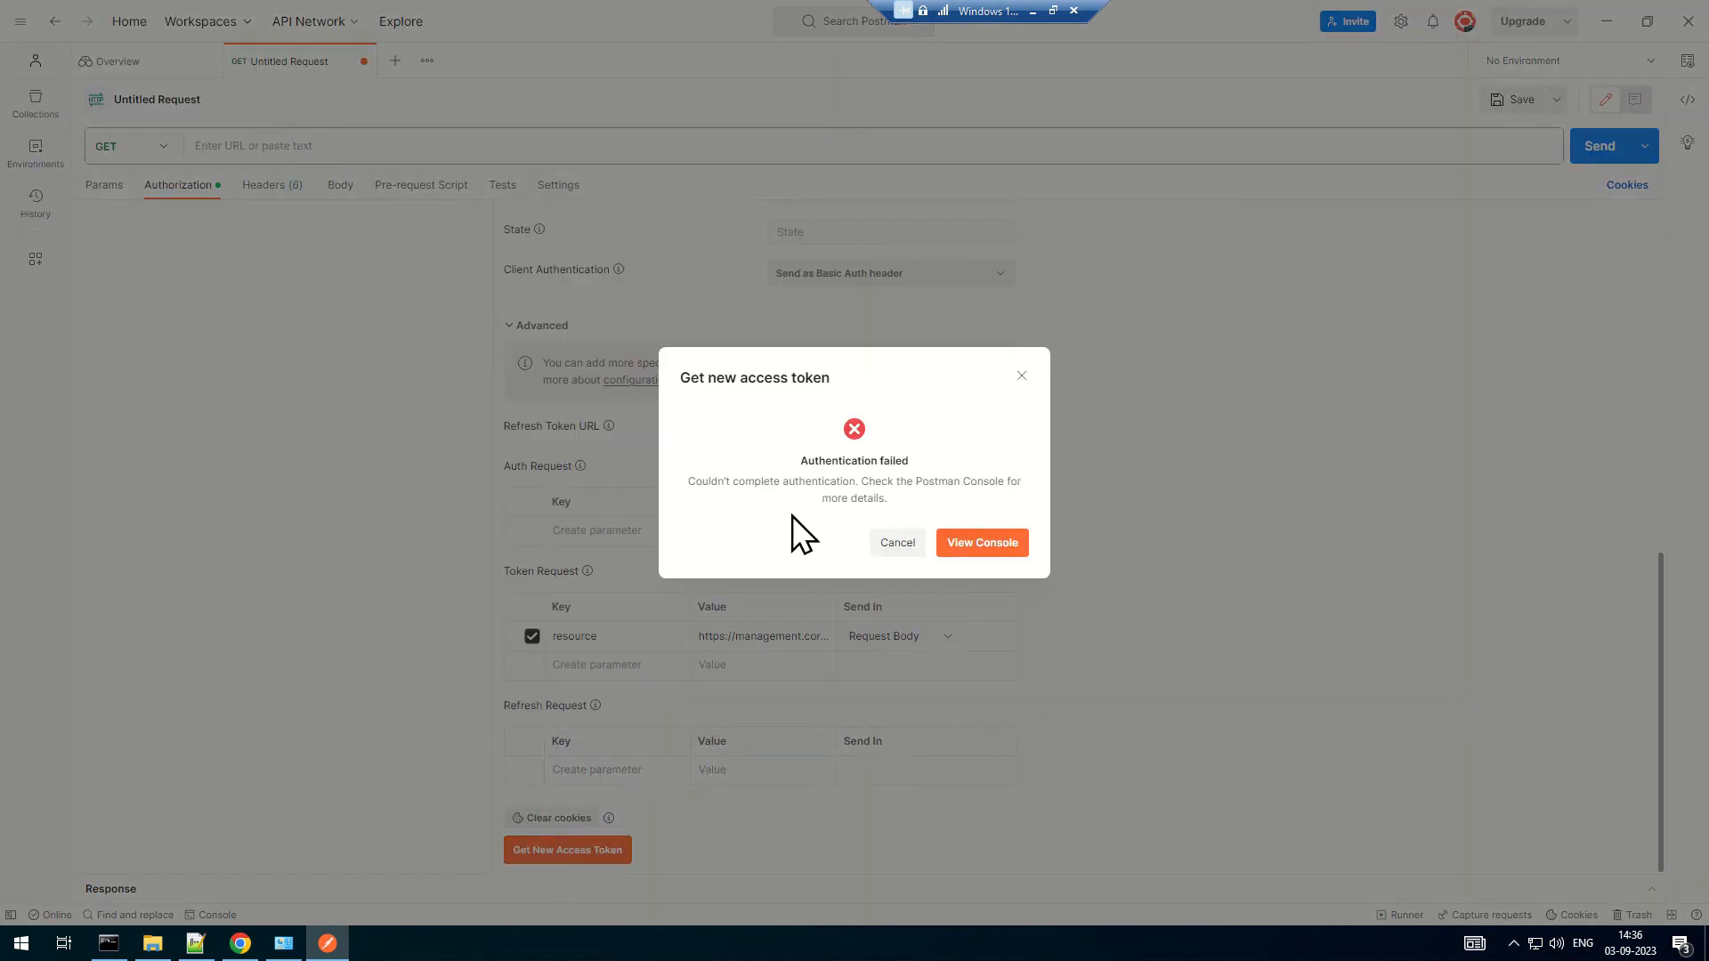
Open the Postman console from the failed authentication message, copy its full log, and paste it over the existing text in Notepad++
left_click(983, 545)
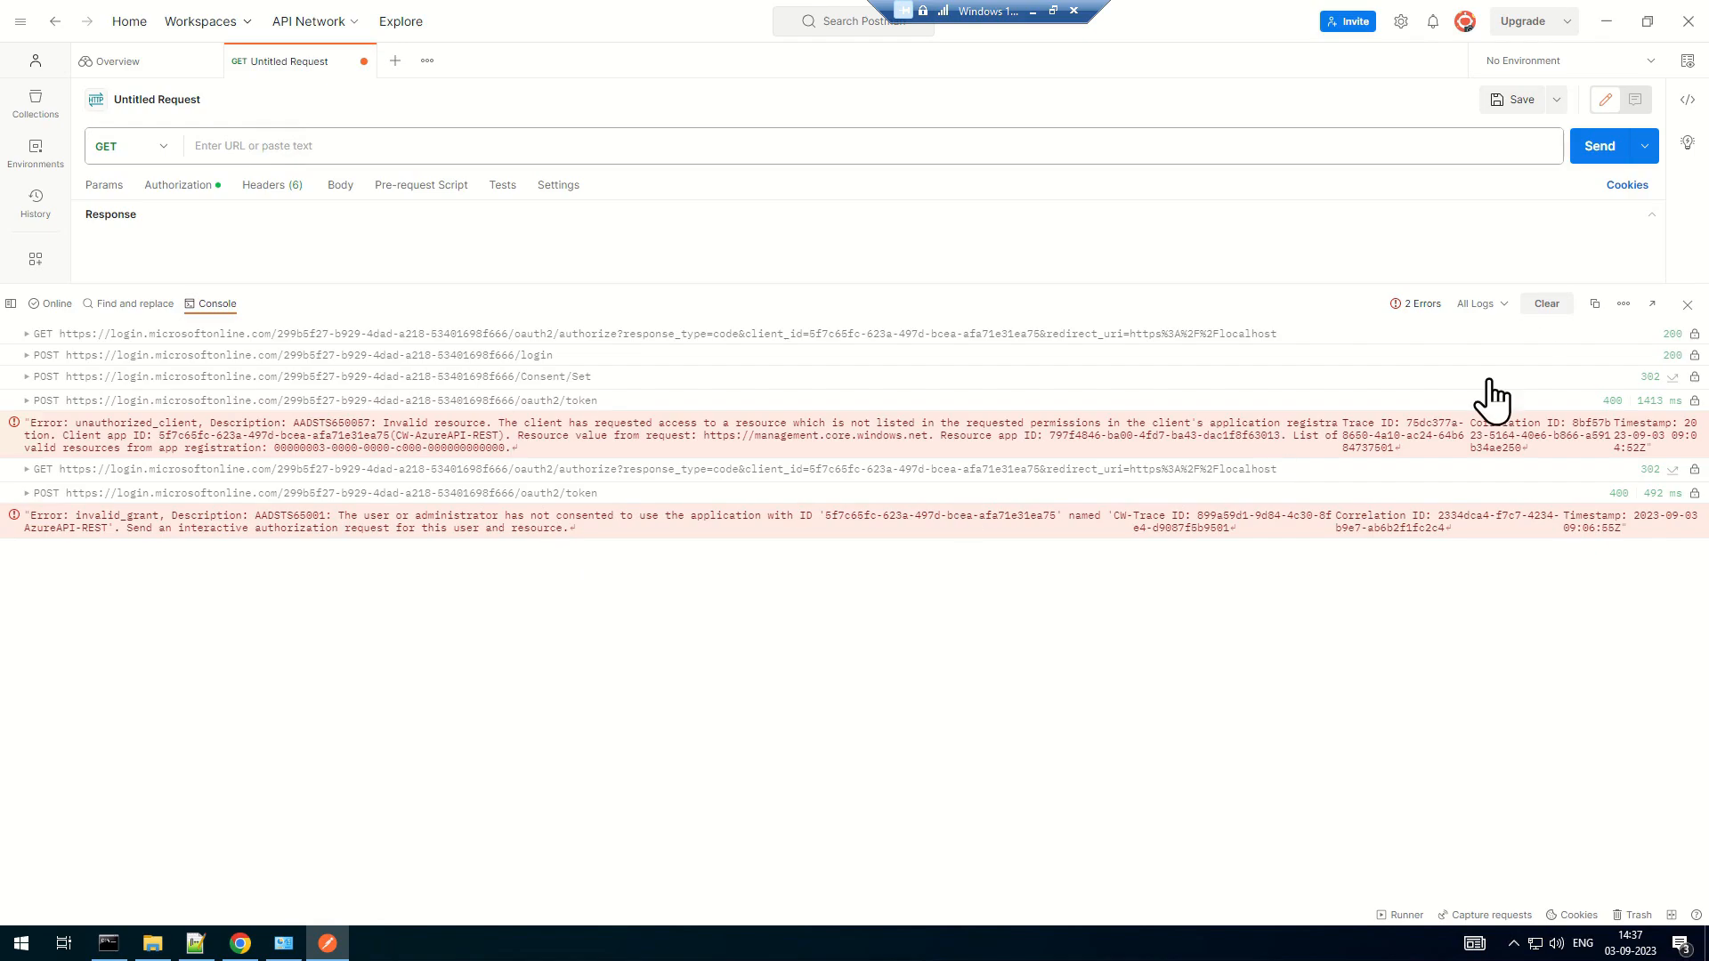
left_click(1594, 303)
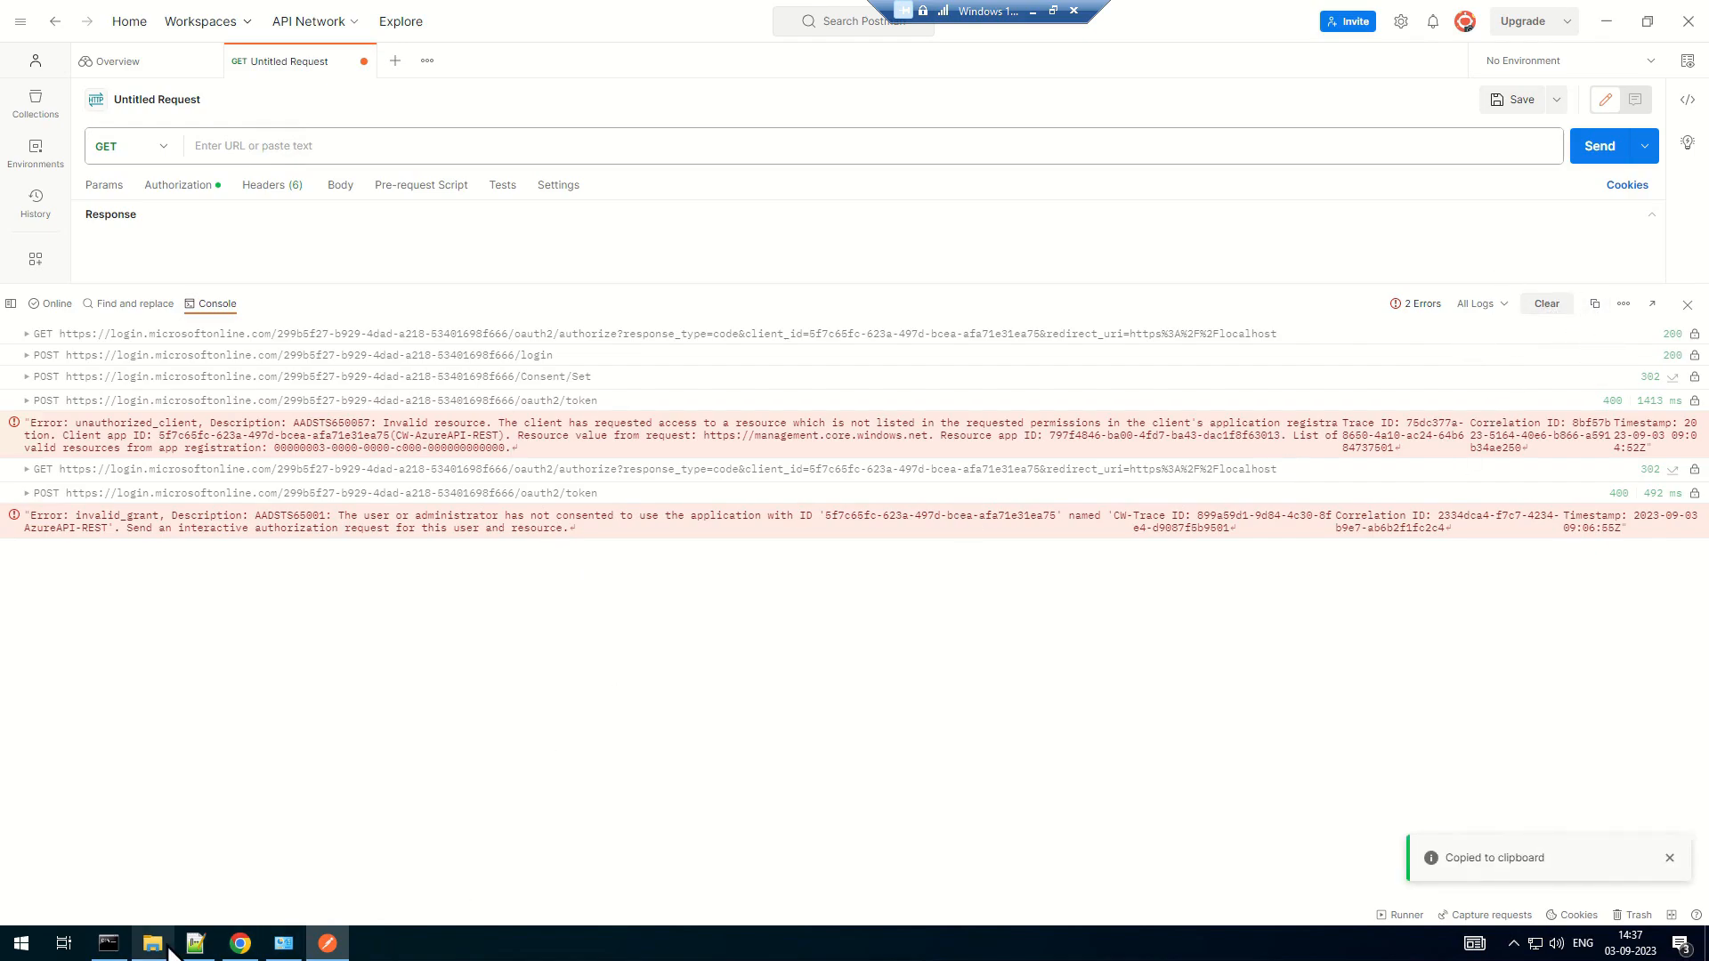
left_click(197, 945)
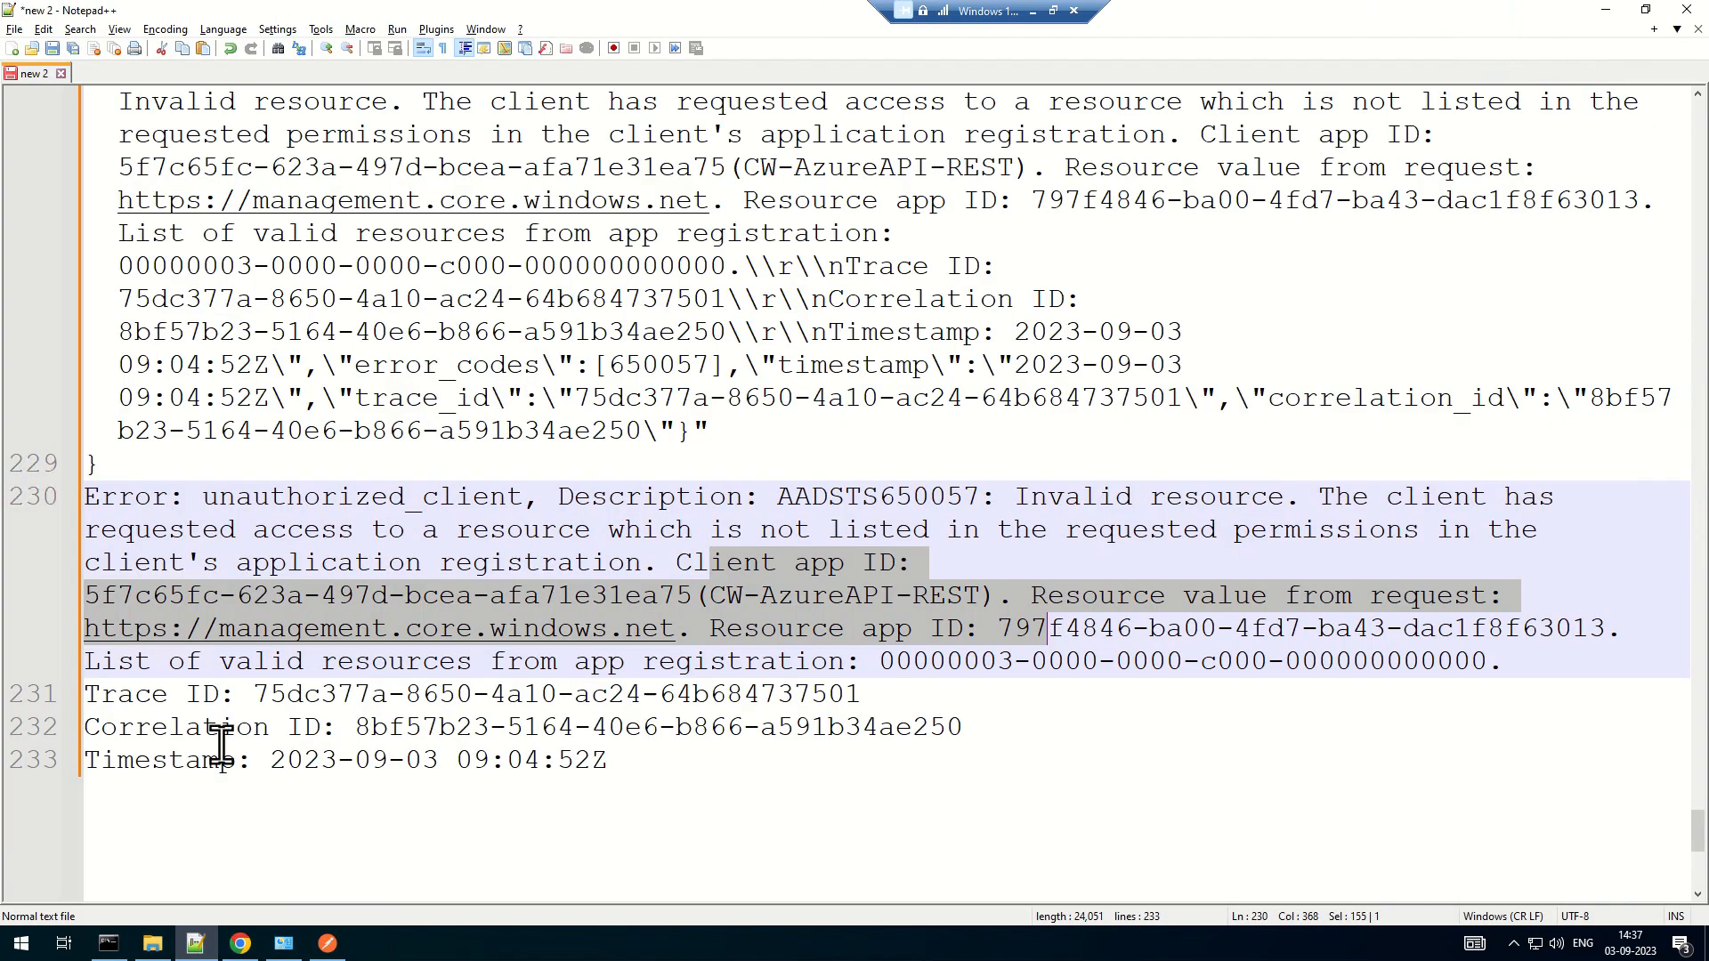
left_click(887, 780)
key("ctrl+a")
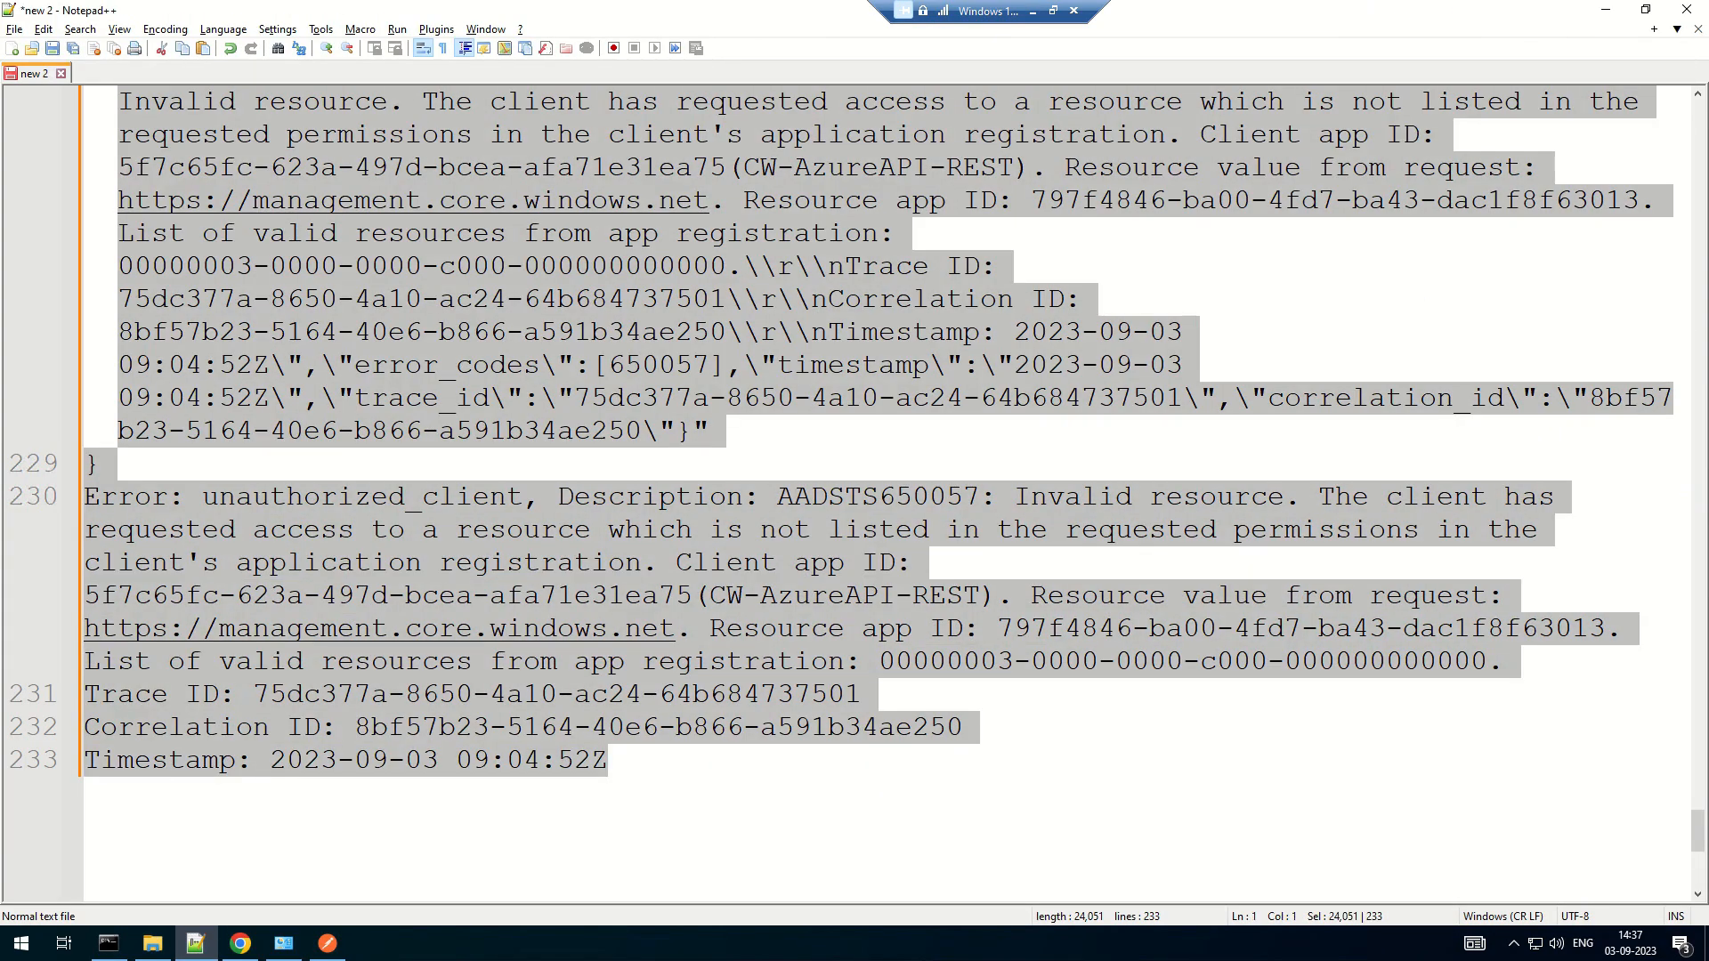
key("ctrl+v")
Read the final error entry at the end of the newly pasted log, including its description and timestamp
scroll(797, 492, "down", 7)
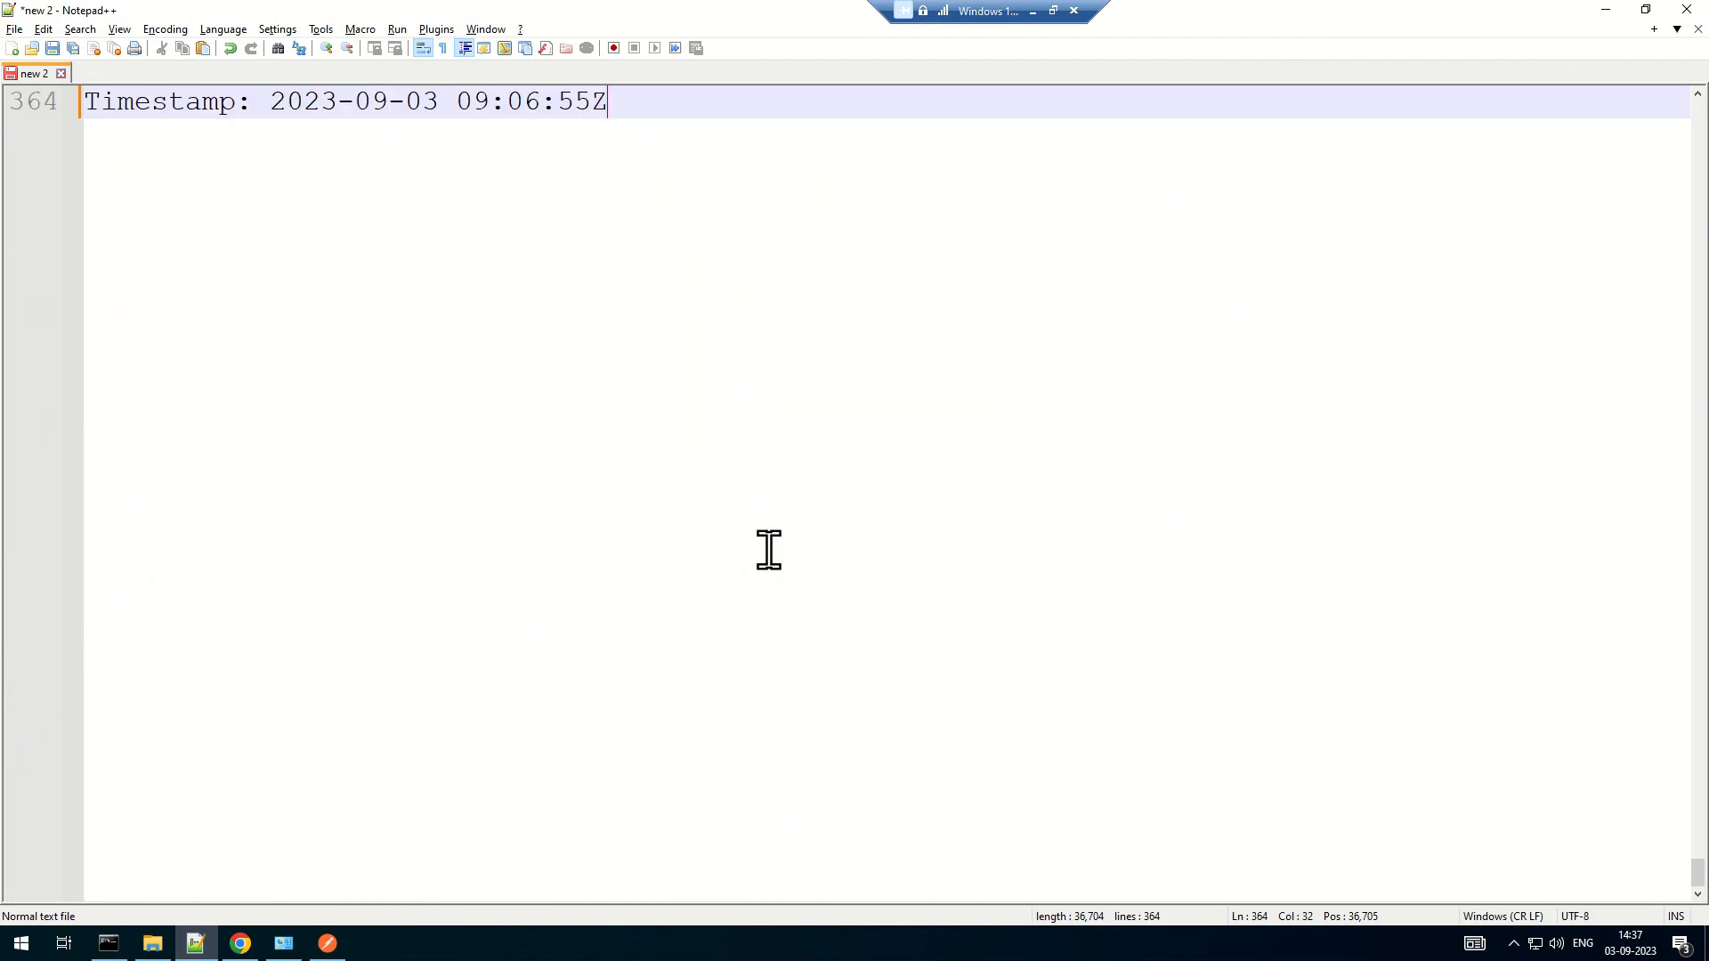
scroll(798, 491, "up", 3)
left_click_drag(906, 470, 67, 187)
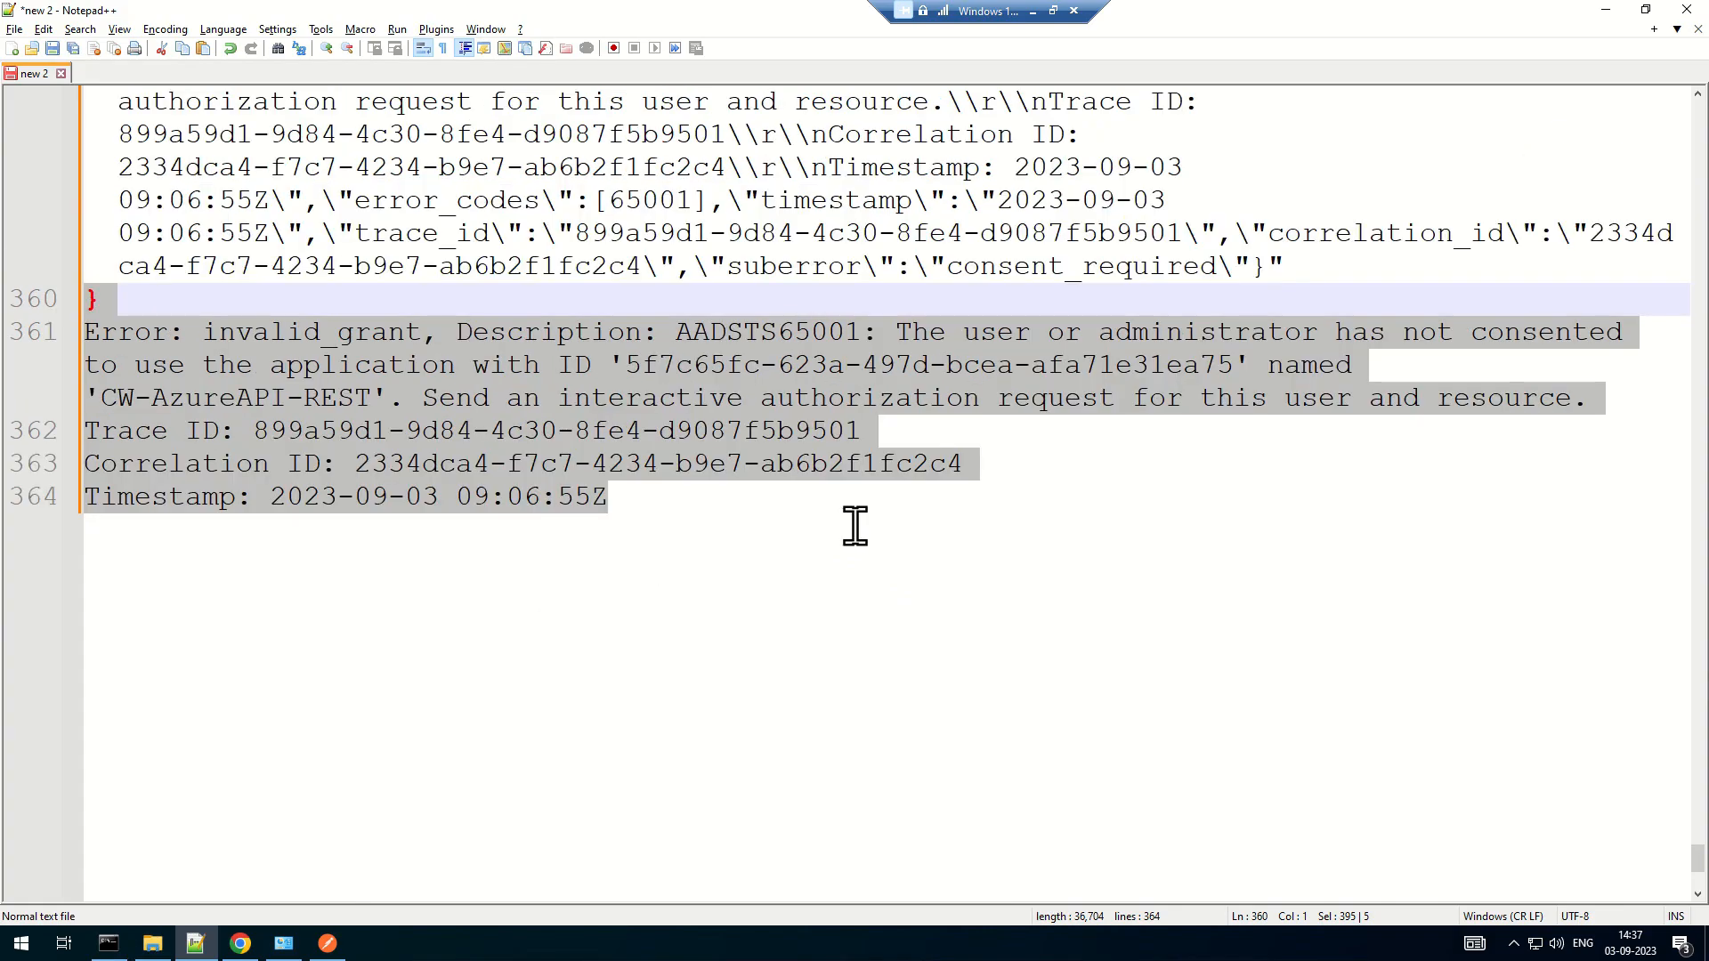
left_click_drag(388, 495, 228, 314)
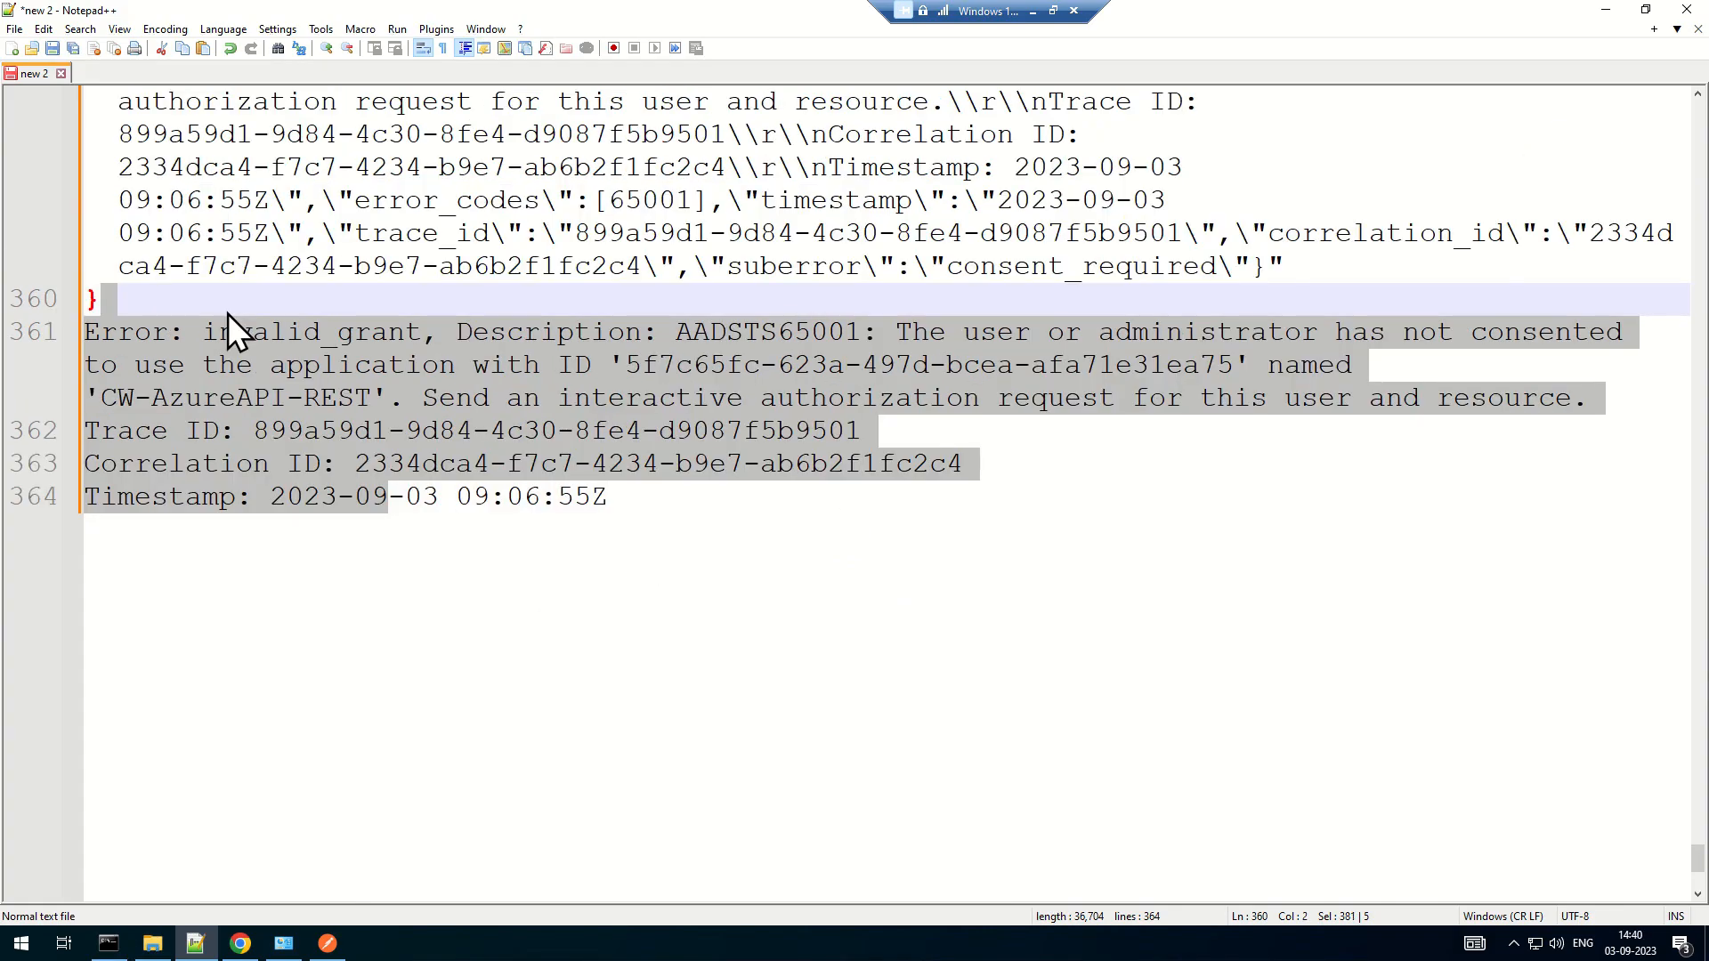
Switch to the Azure portal and grant admin consent for Conceptswork on the API permissions of CW-AzureAPI-REST
key("alt+Tab")
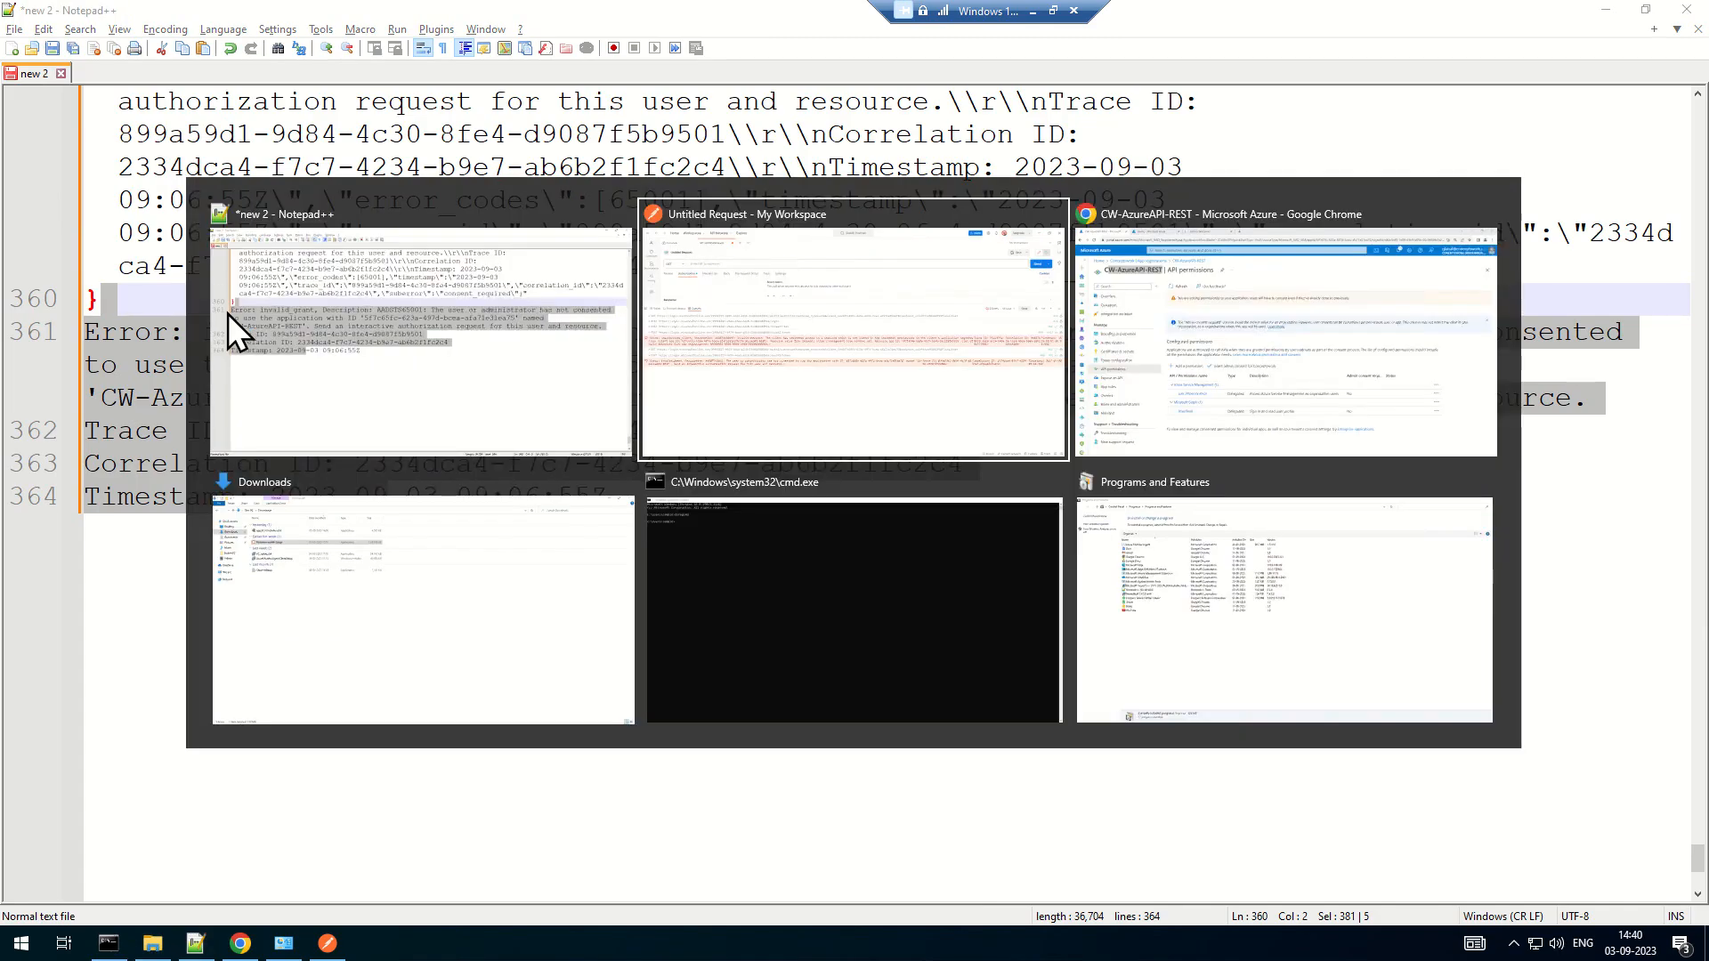
key("alt+Tab")
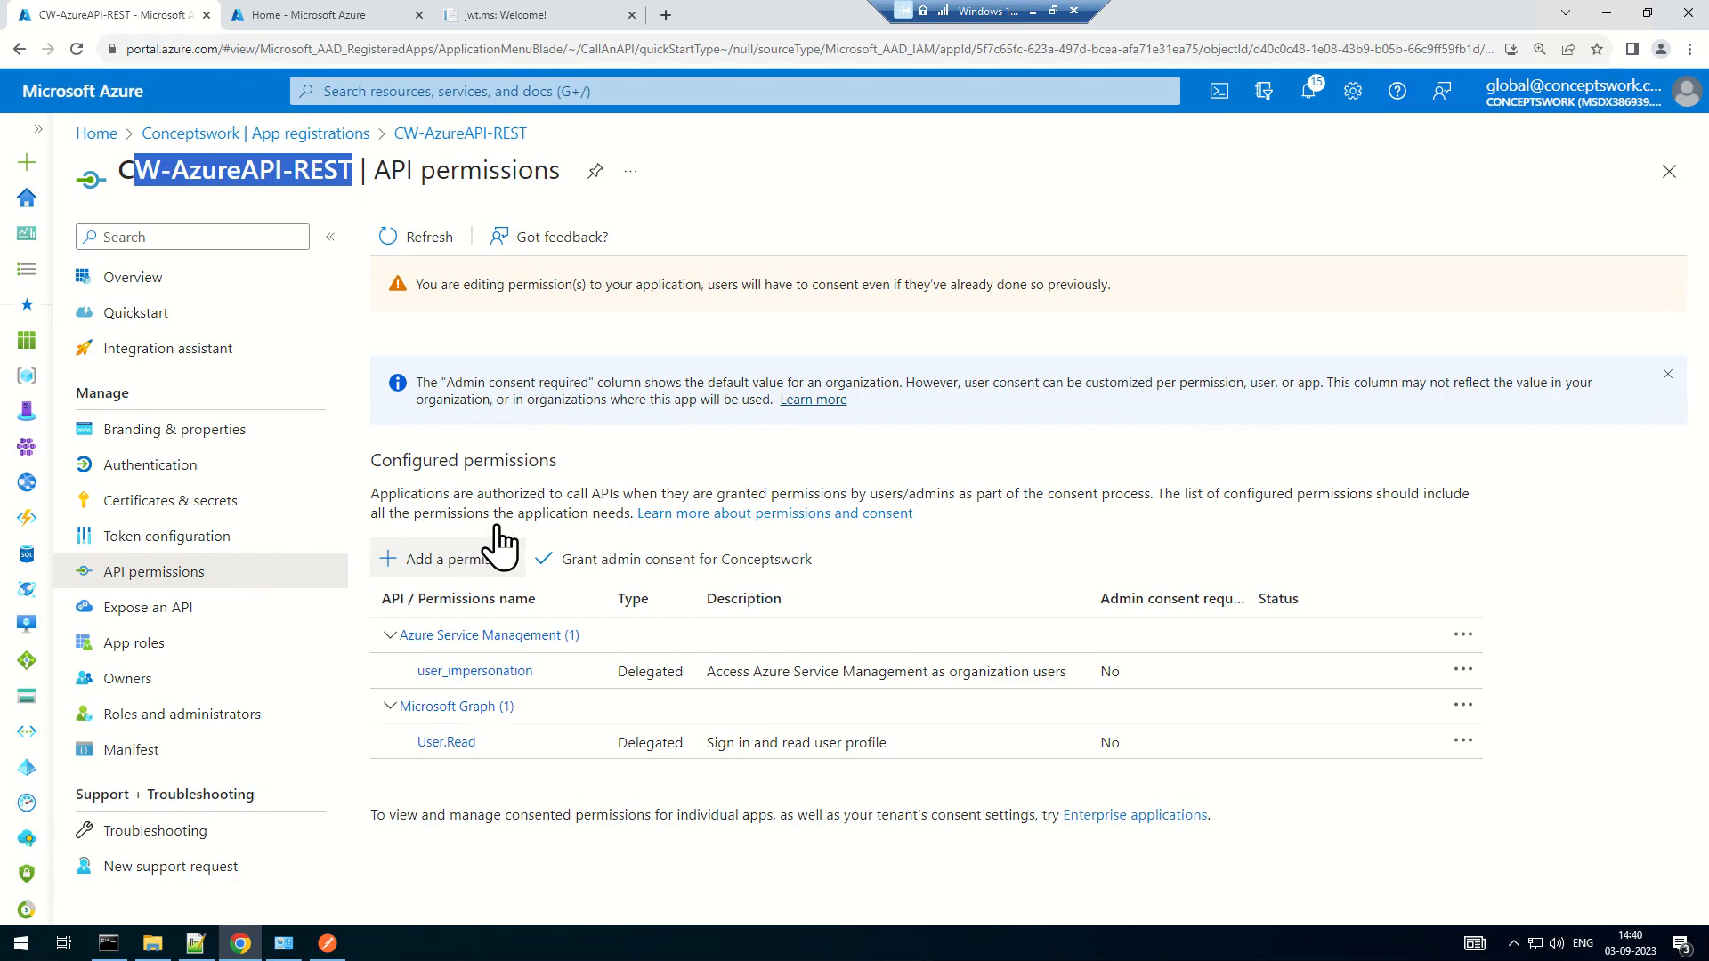
left_click(594, 570)
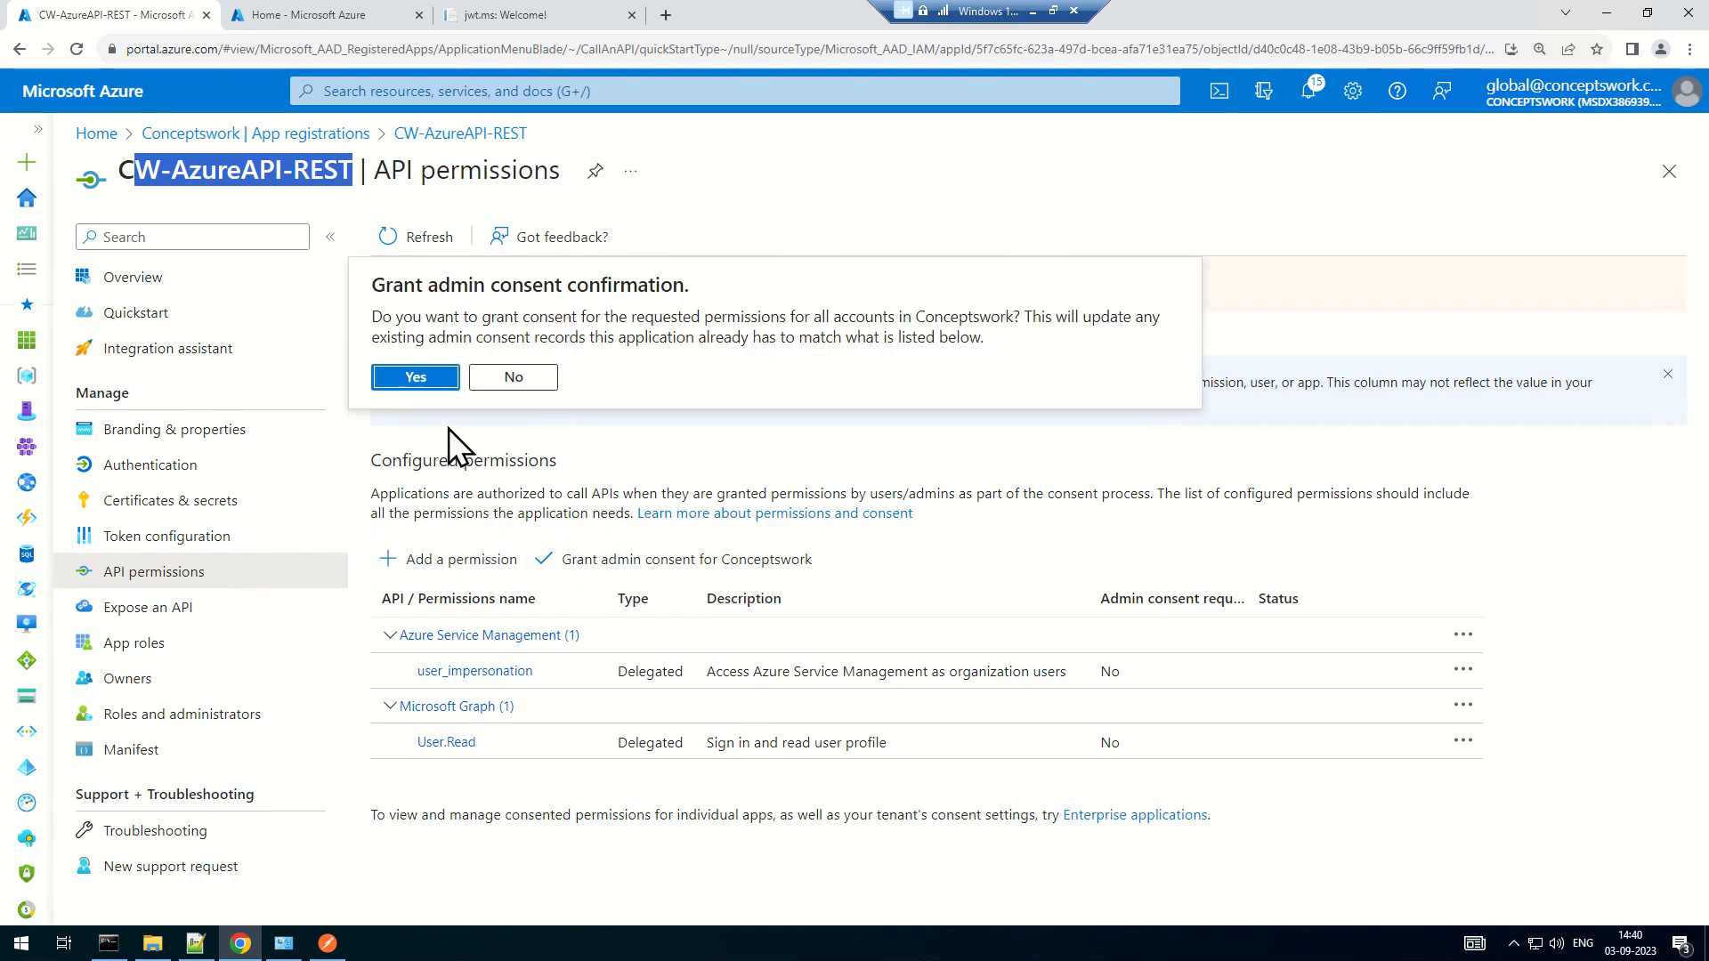
left_click(397, 378)
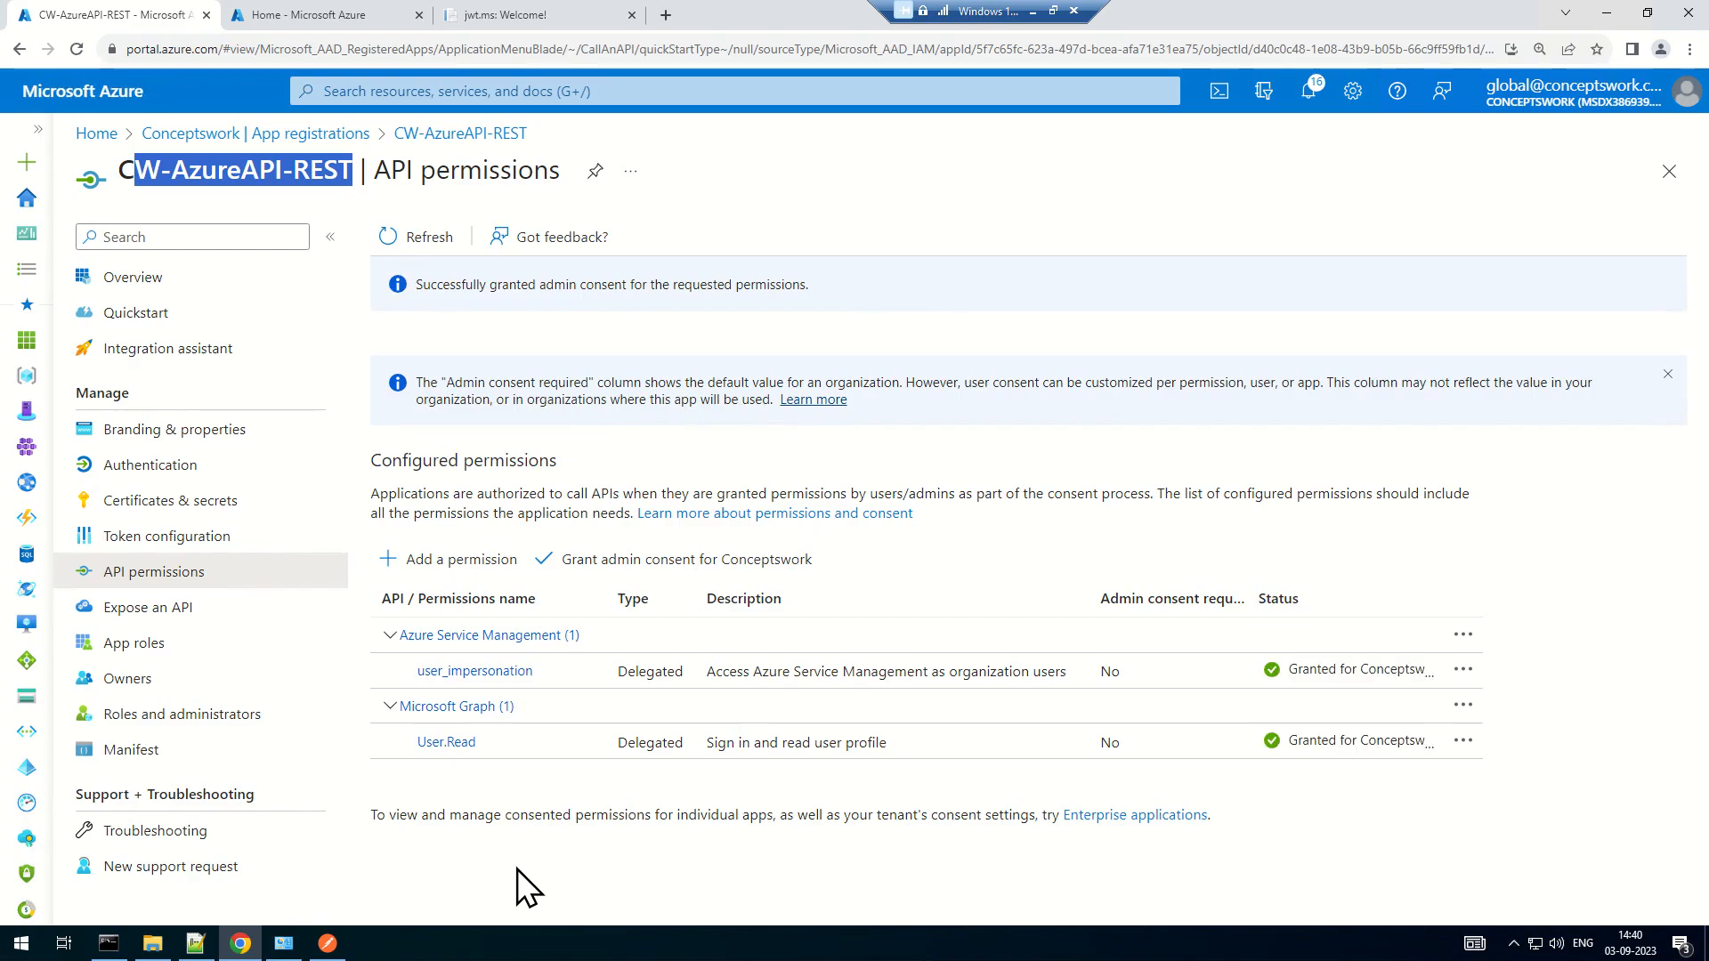
Return to Postman, close the console, request a new access token, and proceed to the token details
left_click(328, 951)
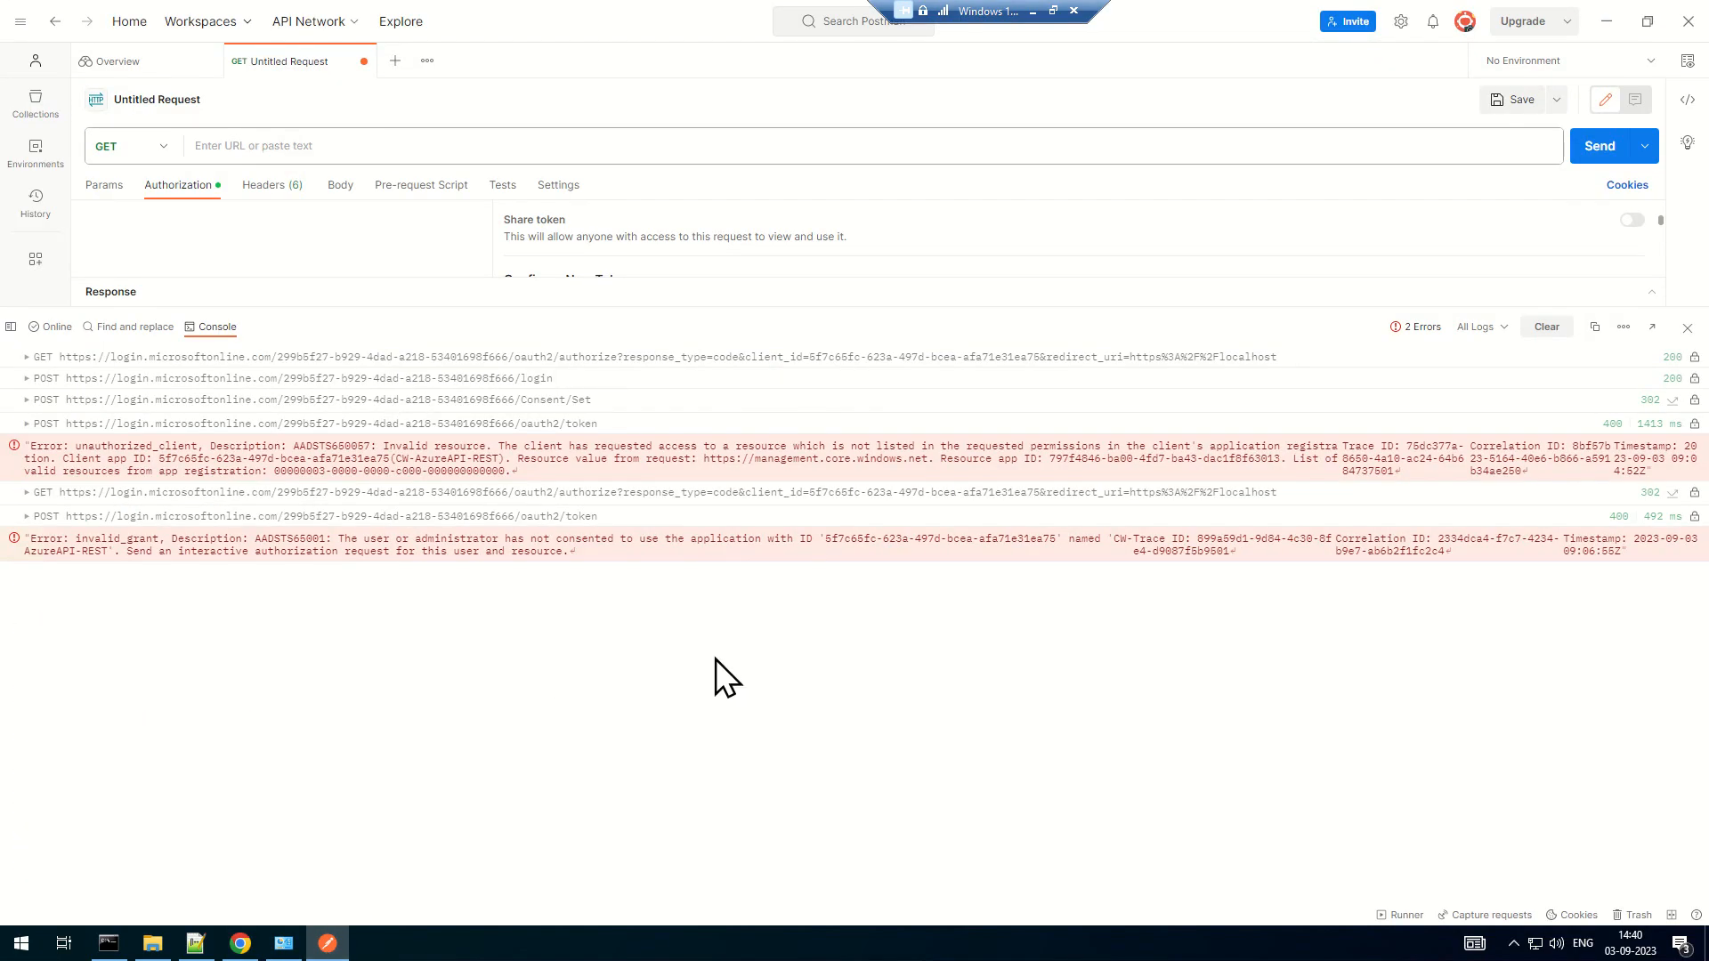
left_click(1697, 329)
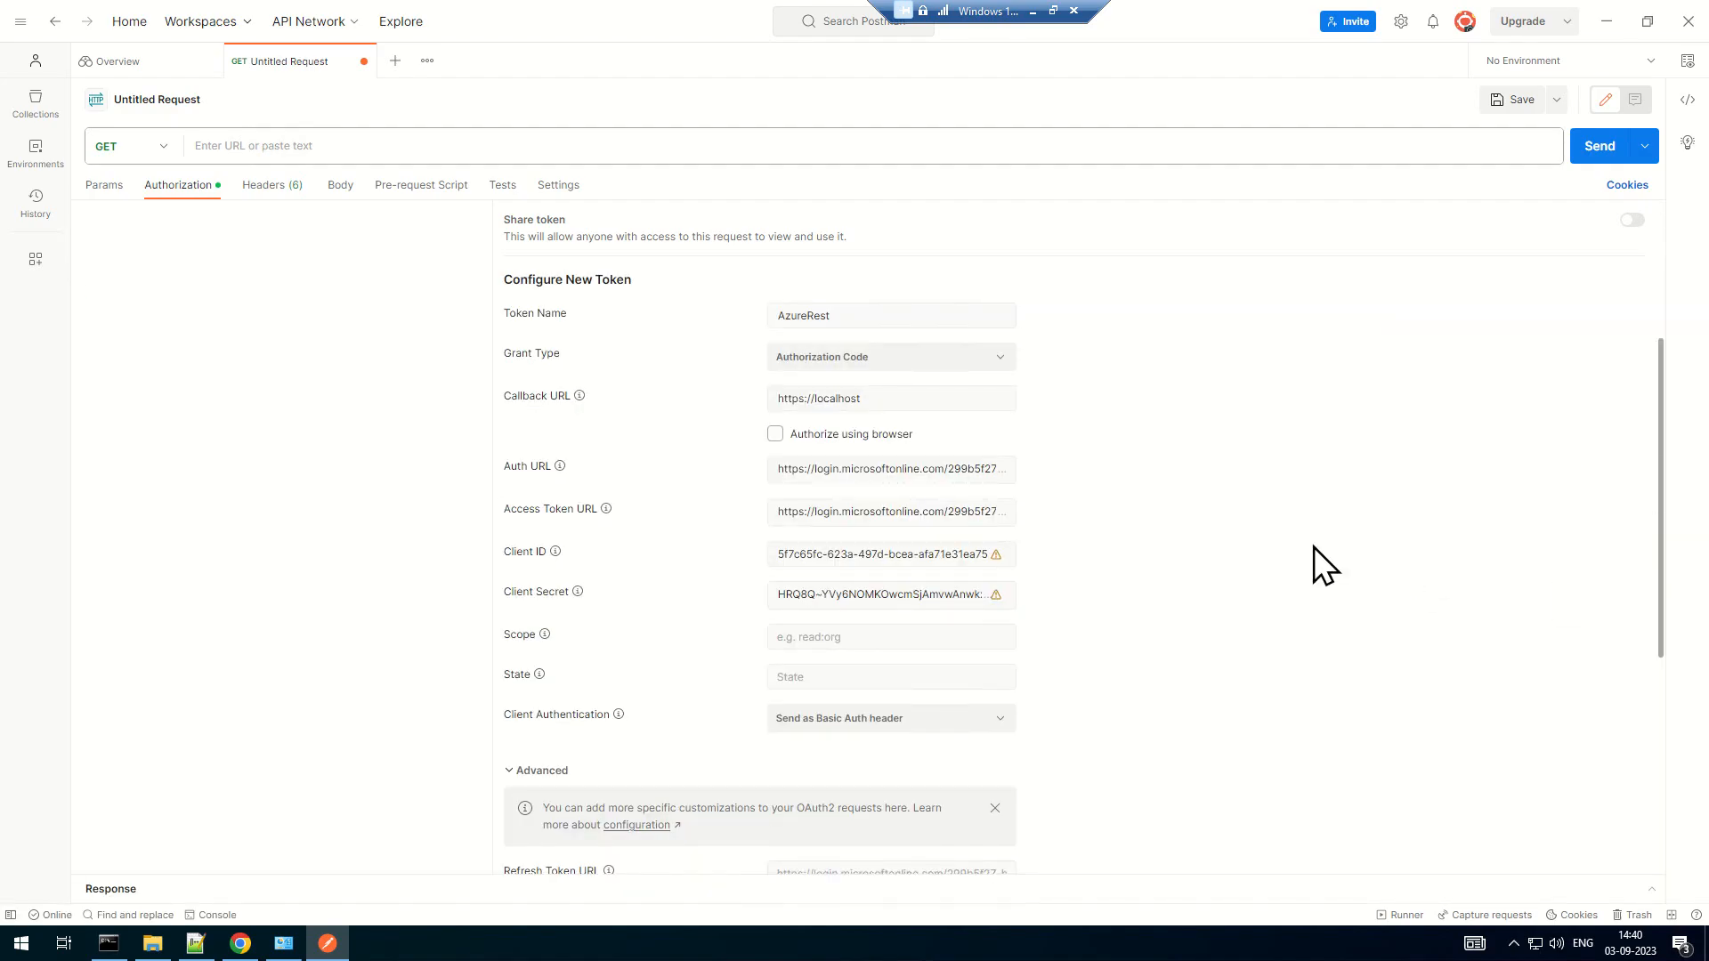
scroll(1301, 550, "down", 3)
scroll(1302, 569, "down", 2)
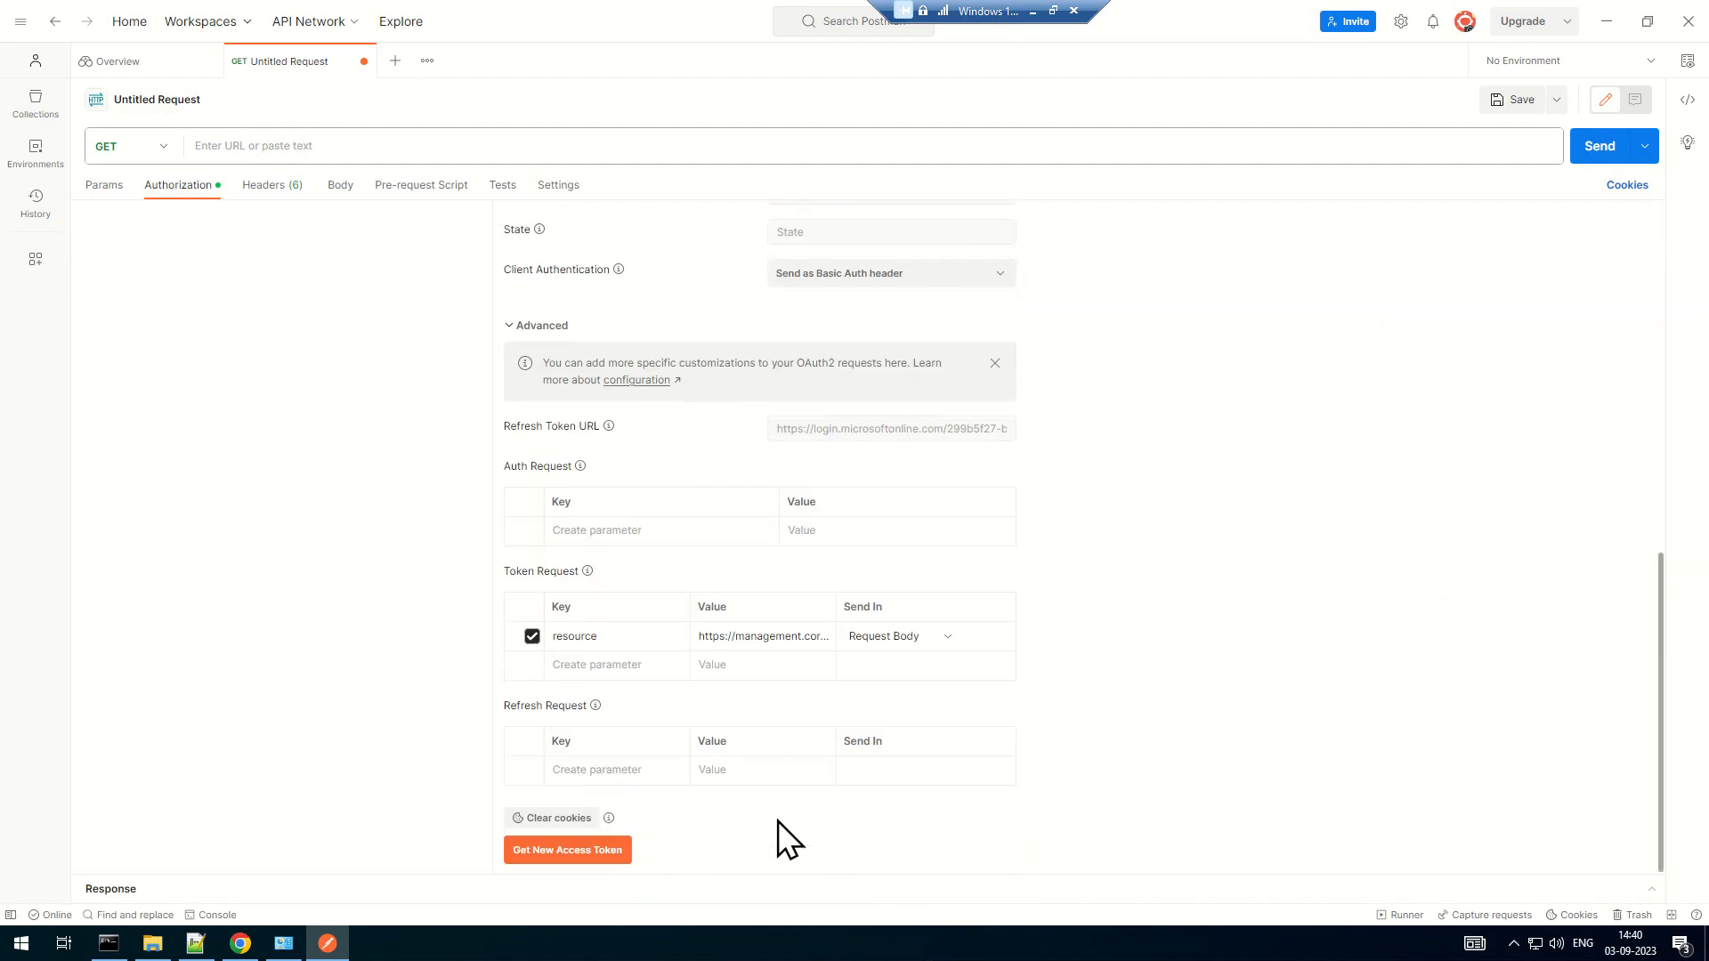
left_click(534, 859)
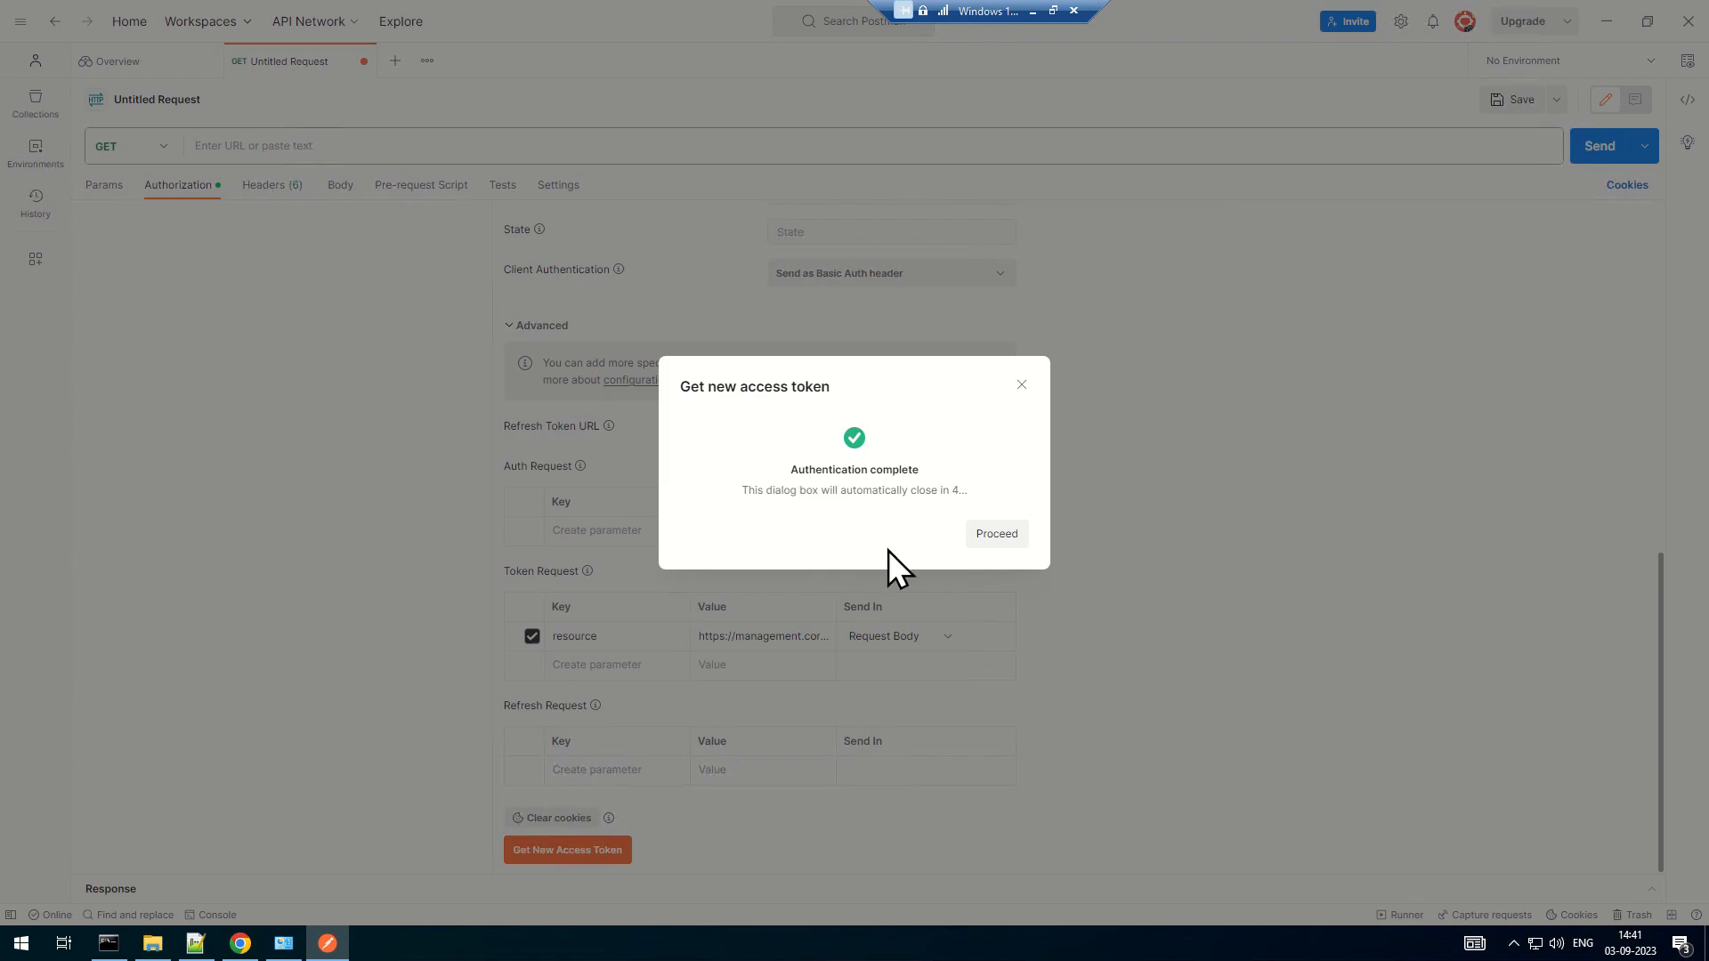
left_click(1015, 536)
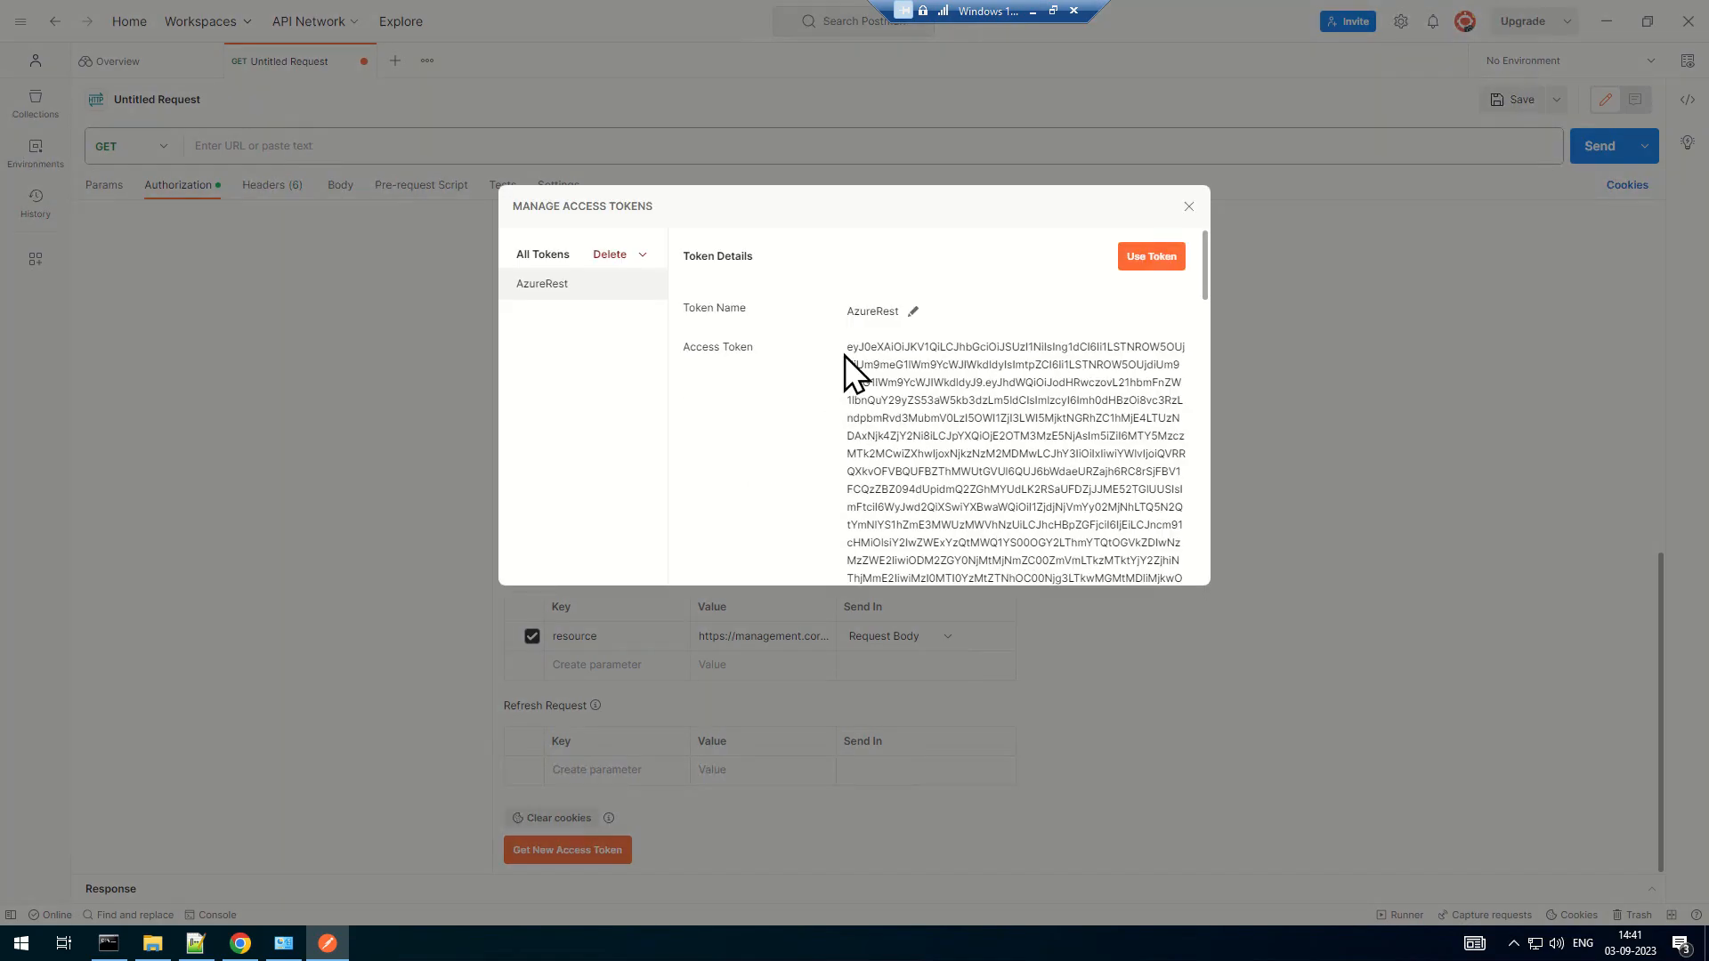
Copy the full AzureRest access token, paste it into the token field of jwt.ms in Chrome, and look through the decoded token
left_click_drag(848, 351, 1216, 440)
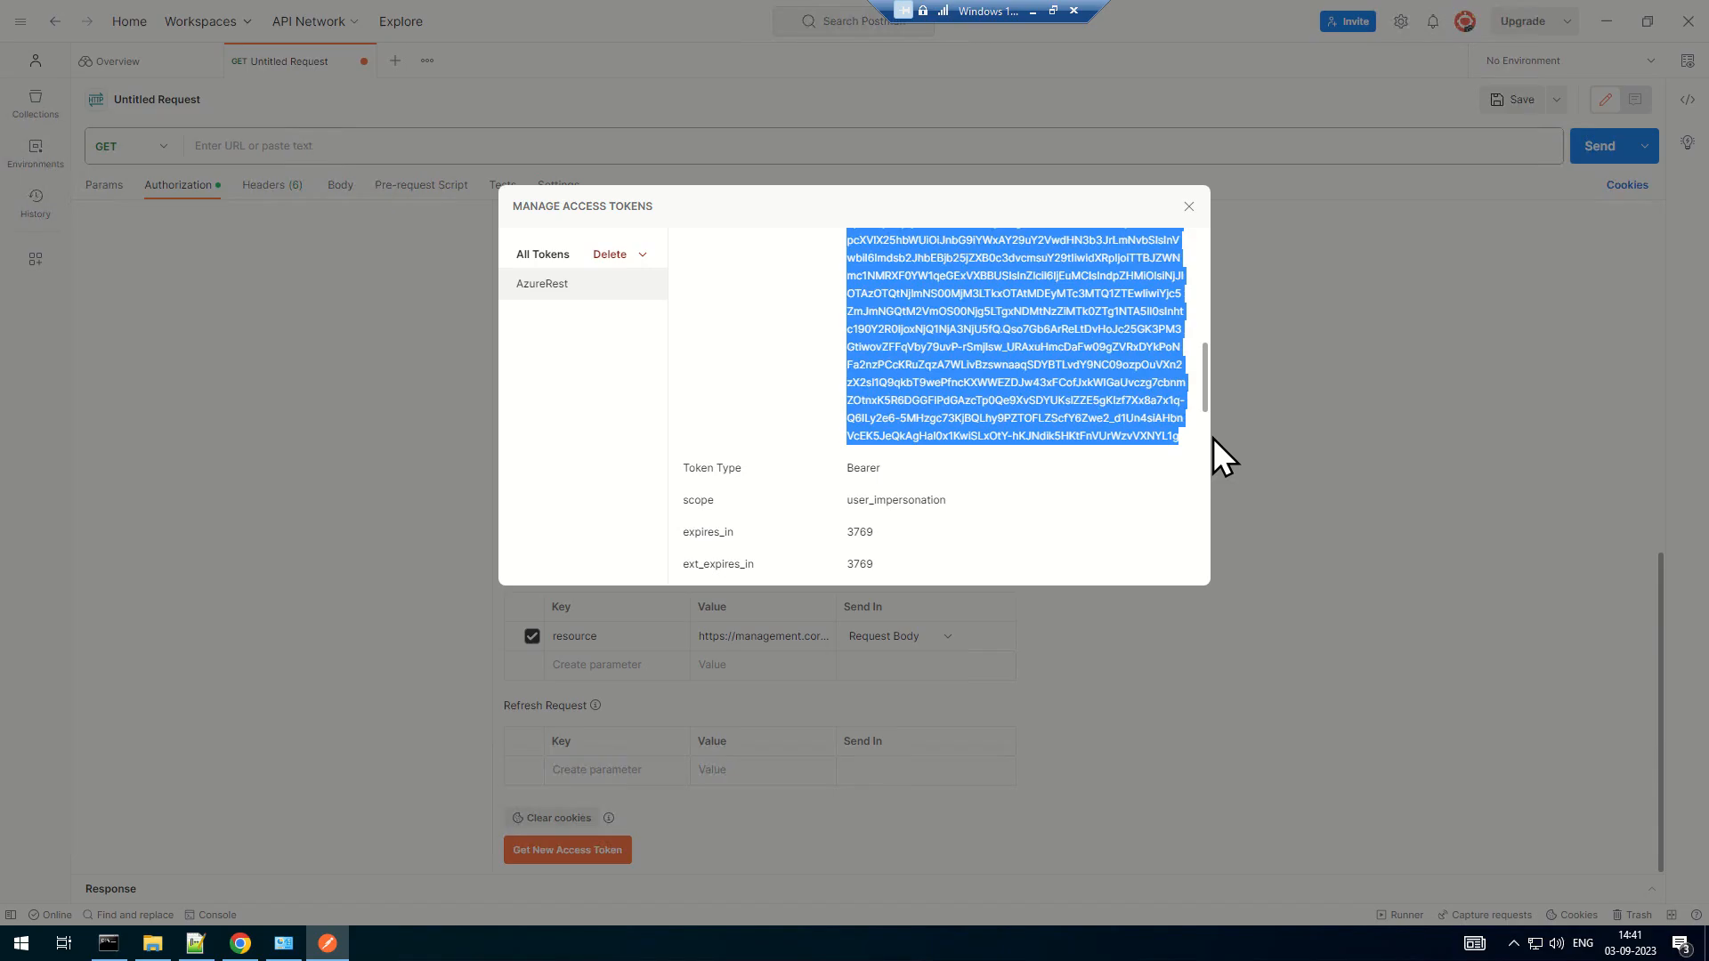
left_click(241, 944)
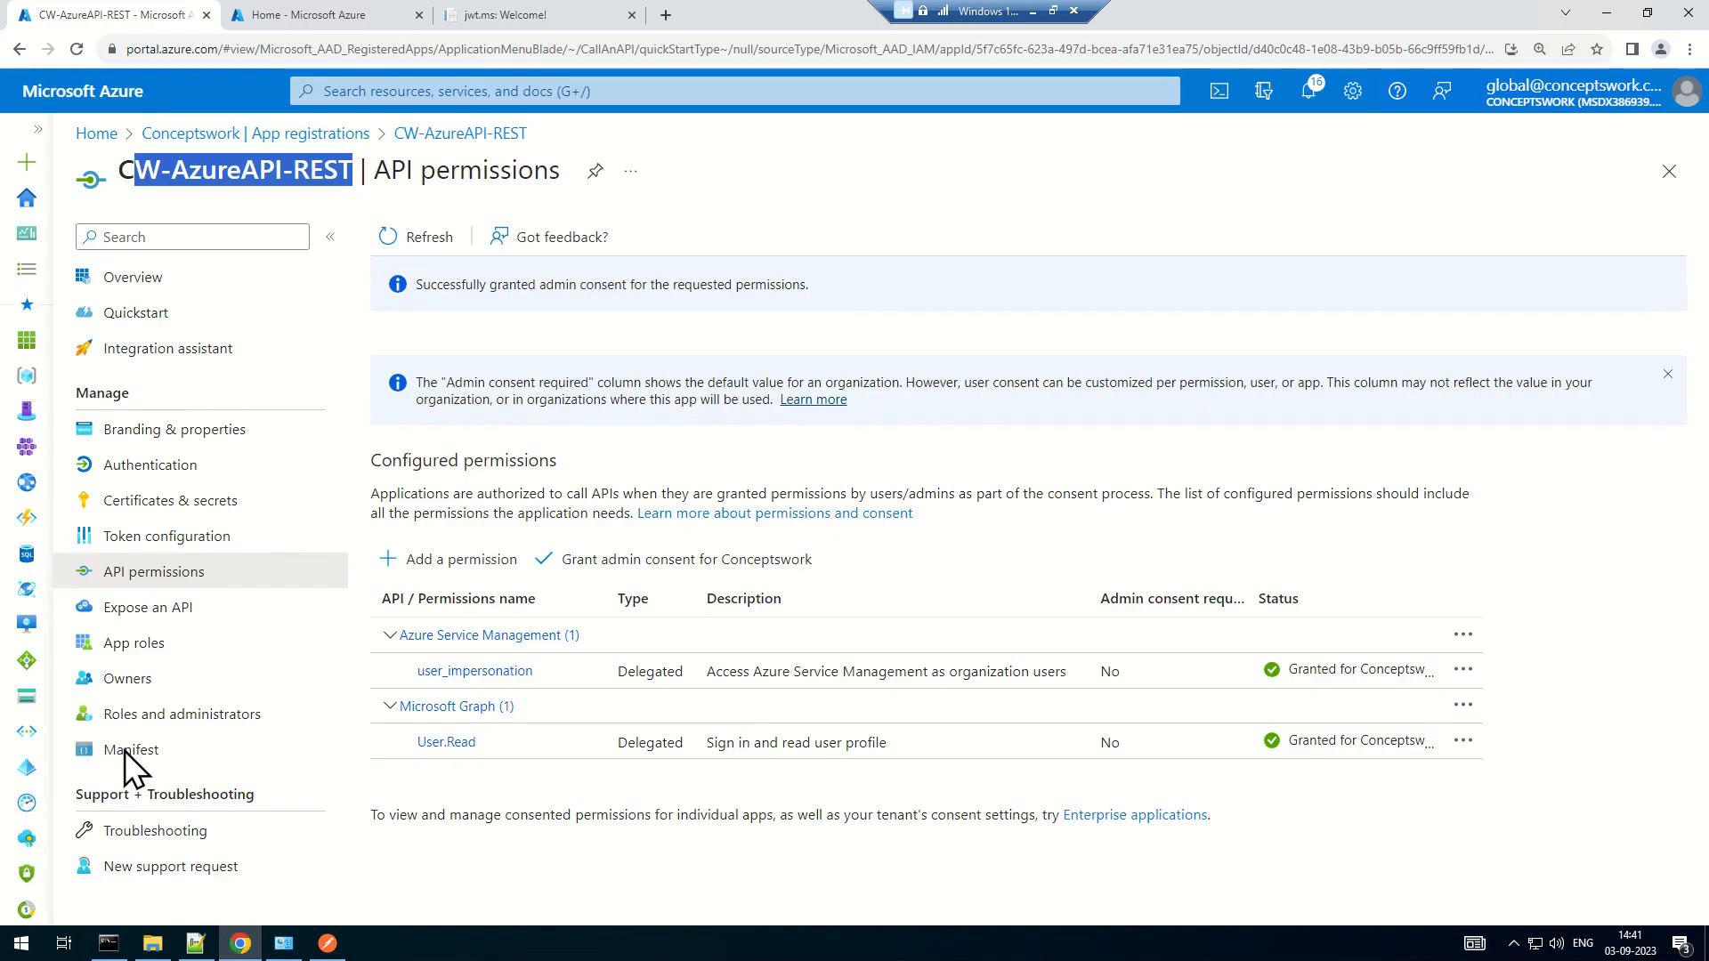
left_click(505, 16)
left_click(497, 189)
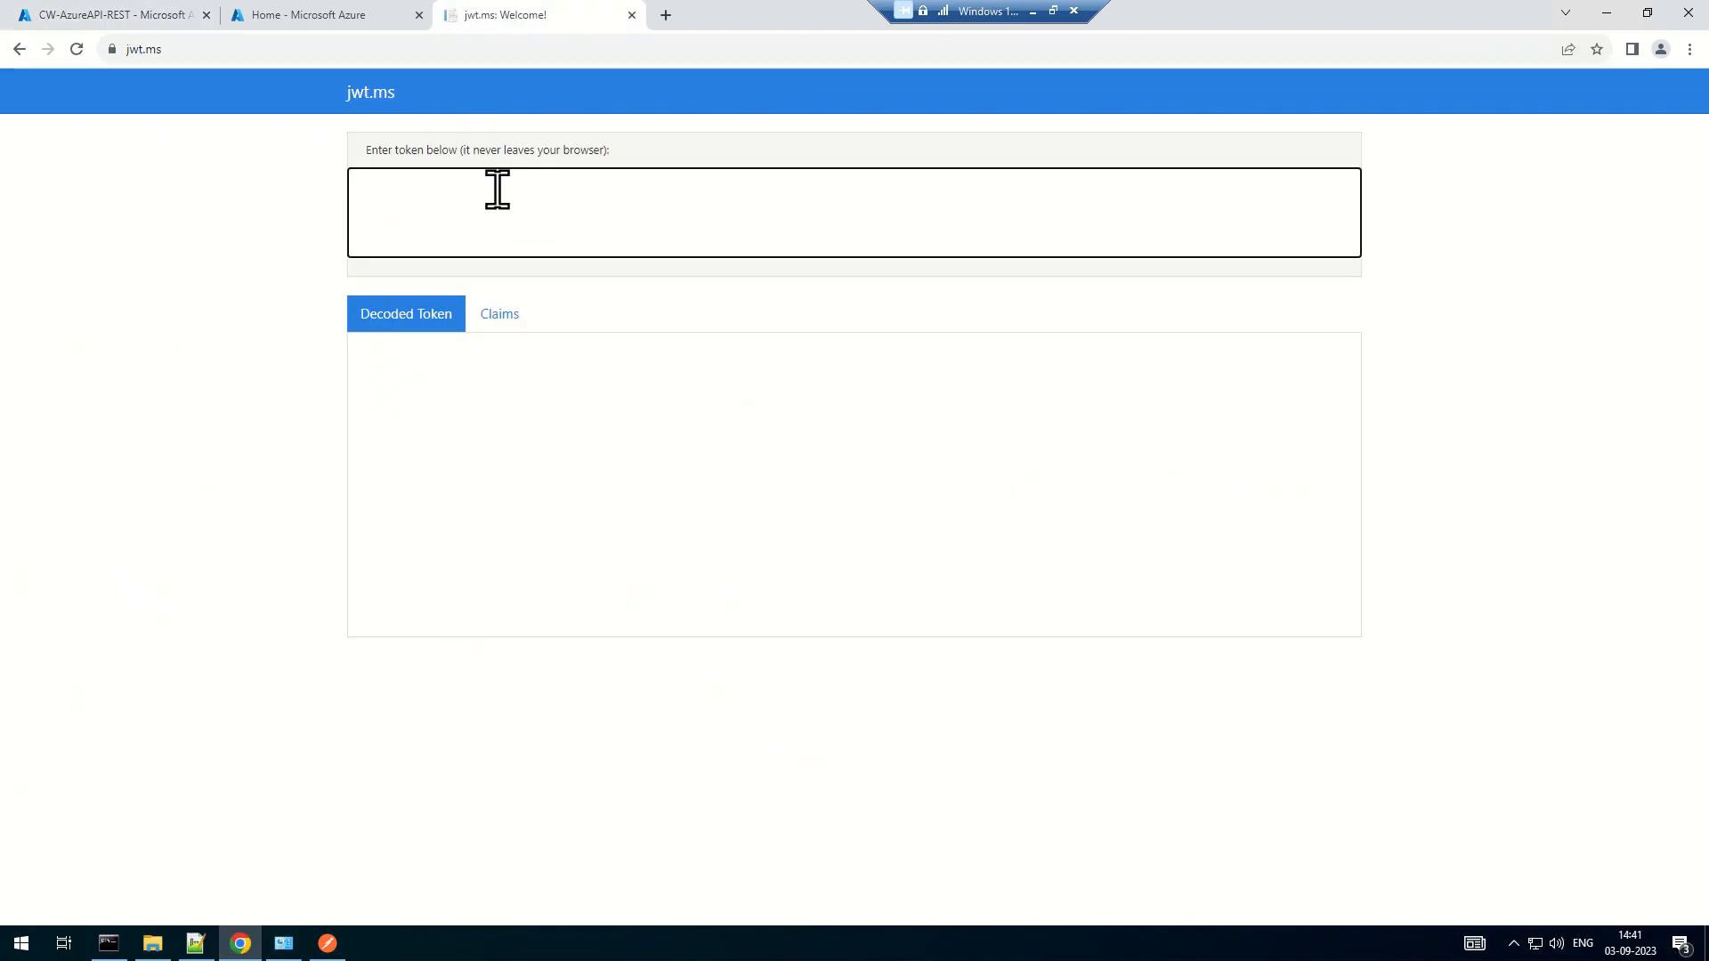
key("ctrl+v")
scroll(899, 678, "down", 4)
scroll(804, 637, "up", 3)
scroll(804, 638, "down", 6)
scroll(778, 718, "up", 8)
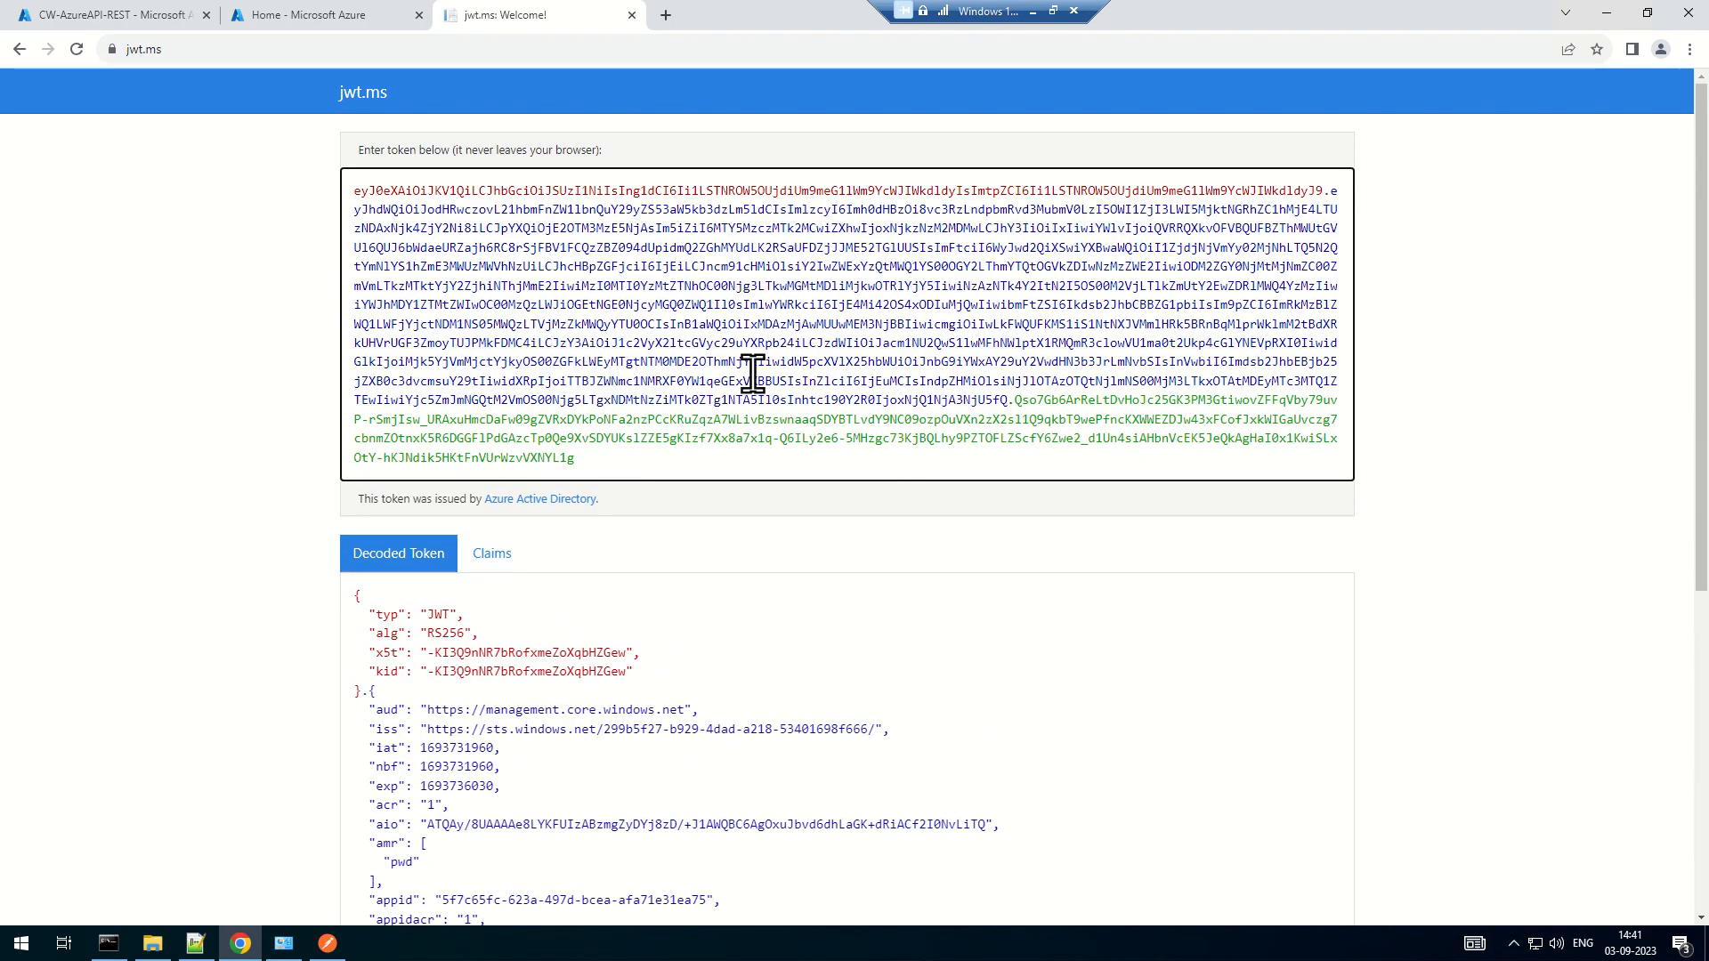
Back in Postman, apply the AzureRest token to the request and review the current token settings, including the token type
key("alt+Tab")
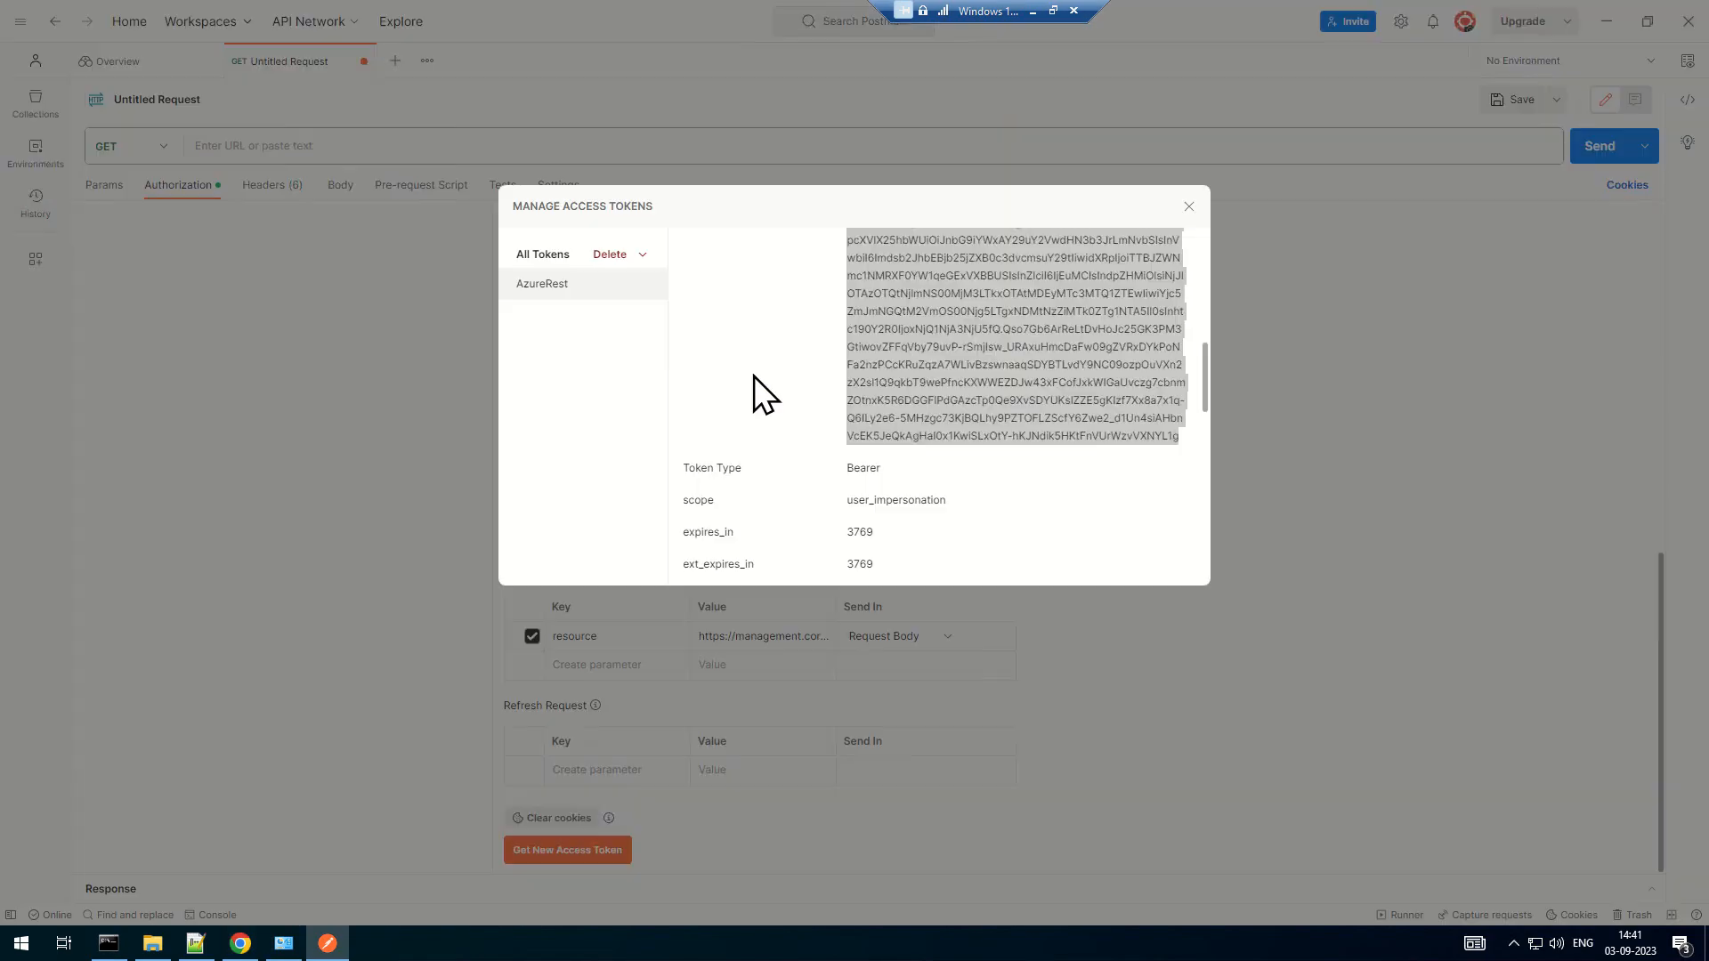
scroll(965, 351, "up", 5)
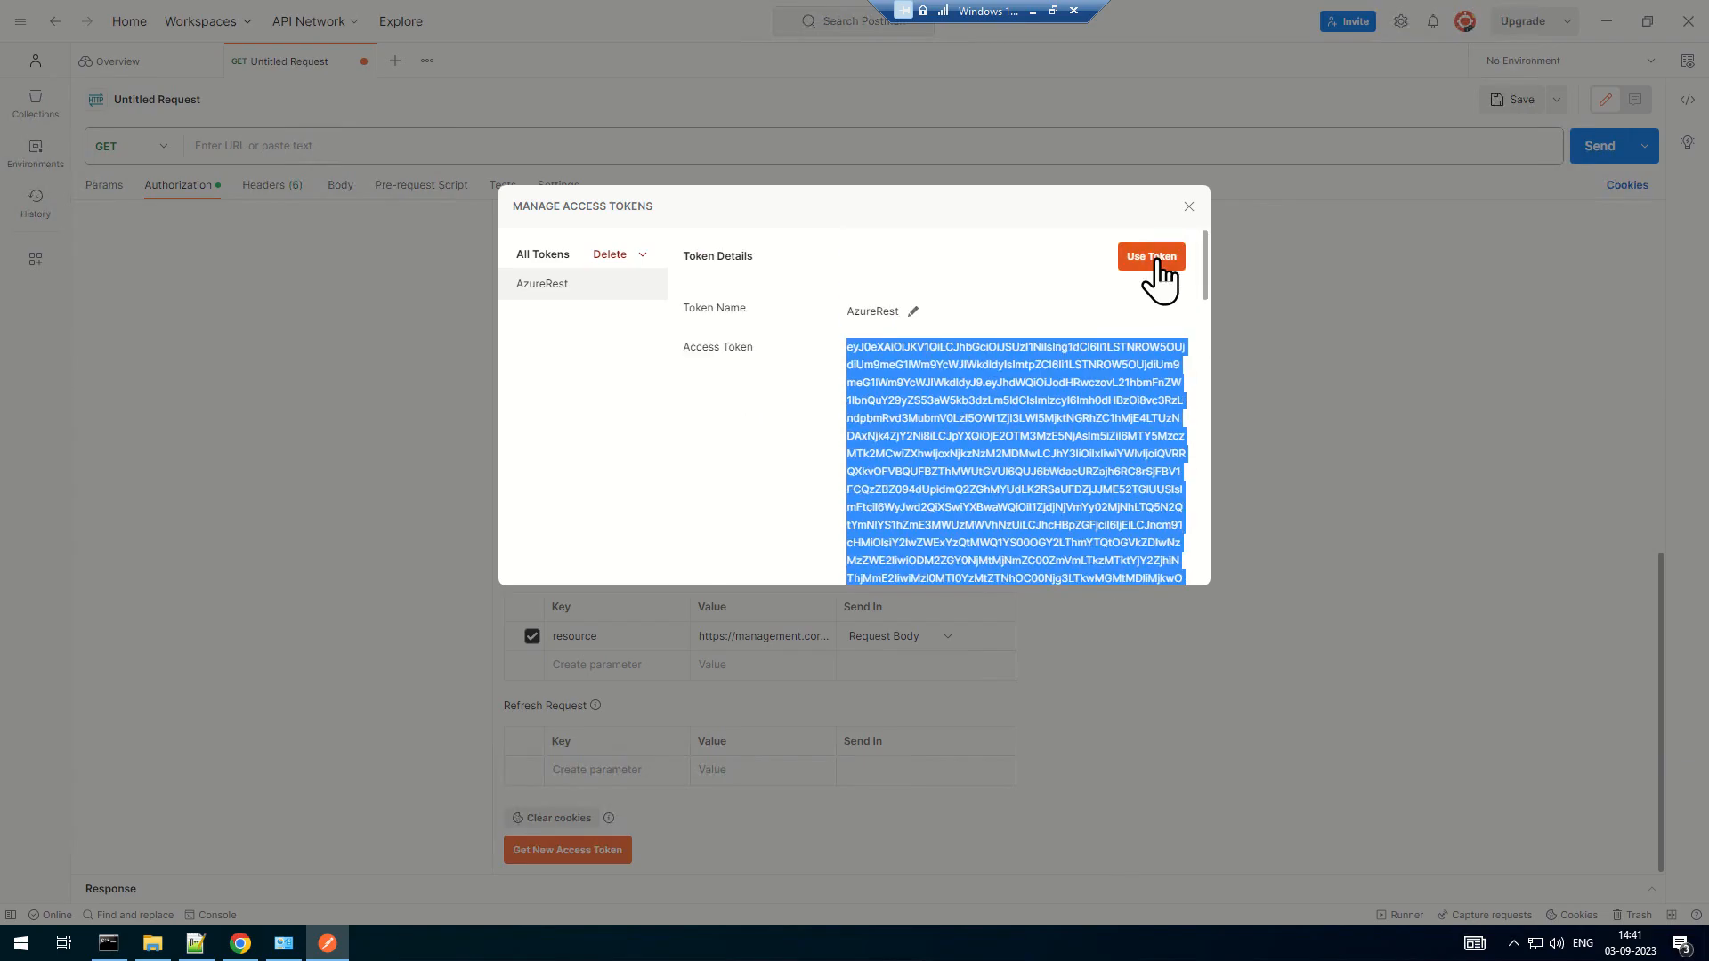
left_click(1157, 259)
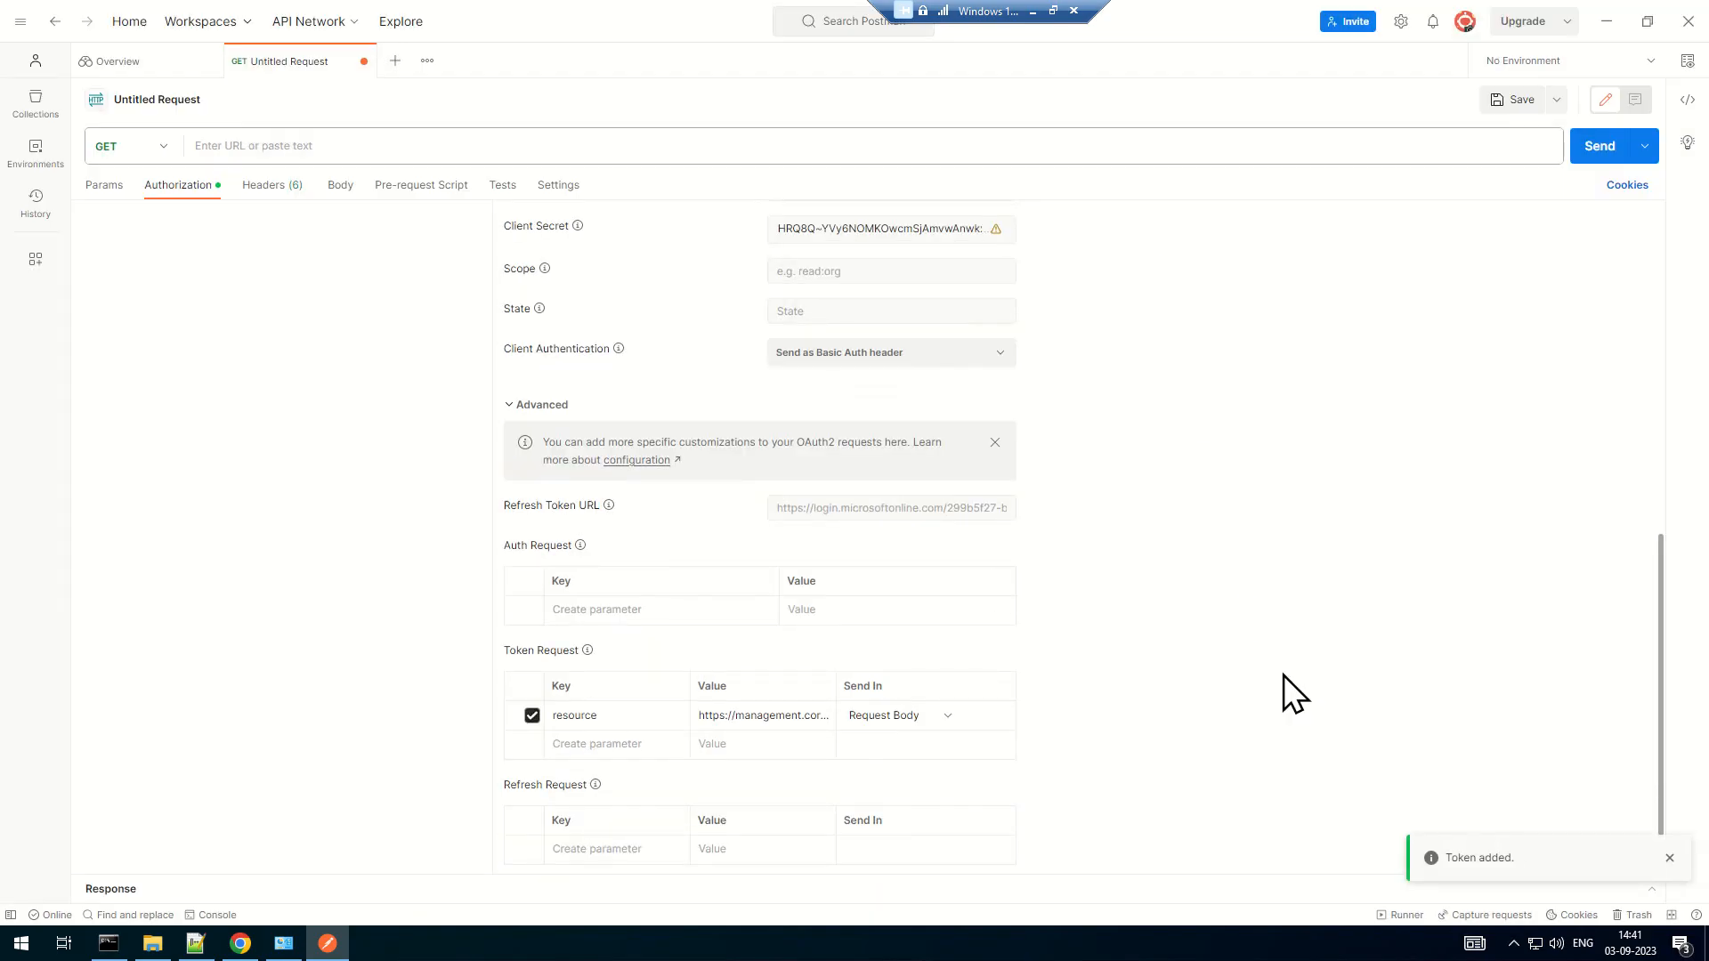
scroll(1252, 653, "up", 5)
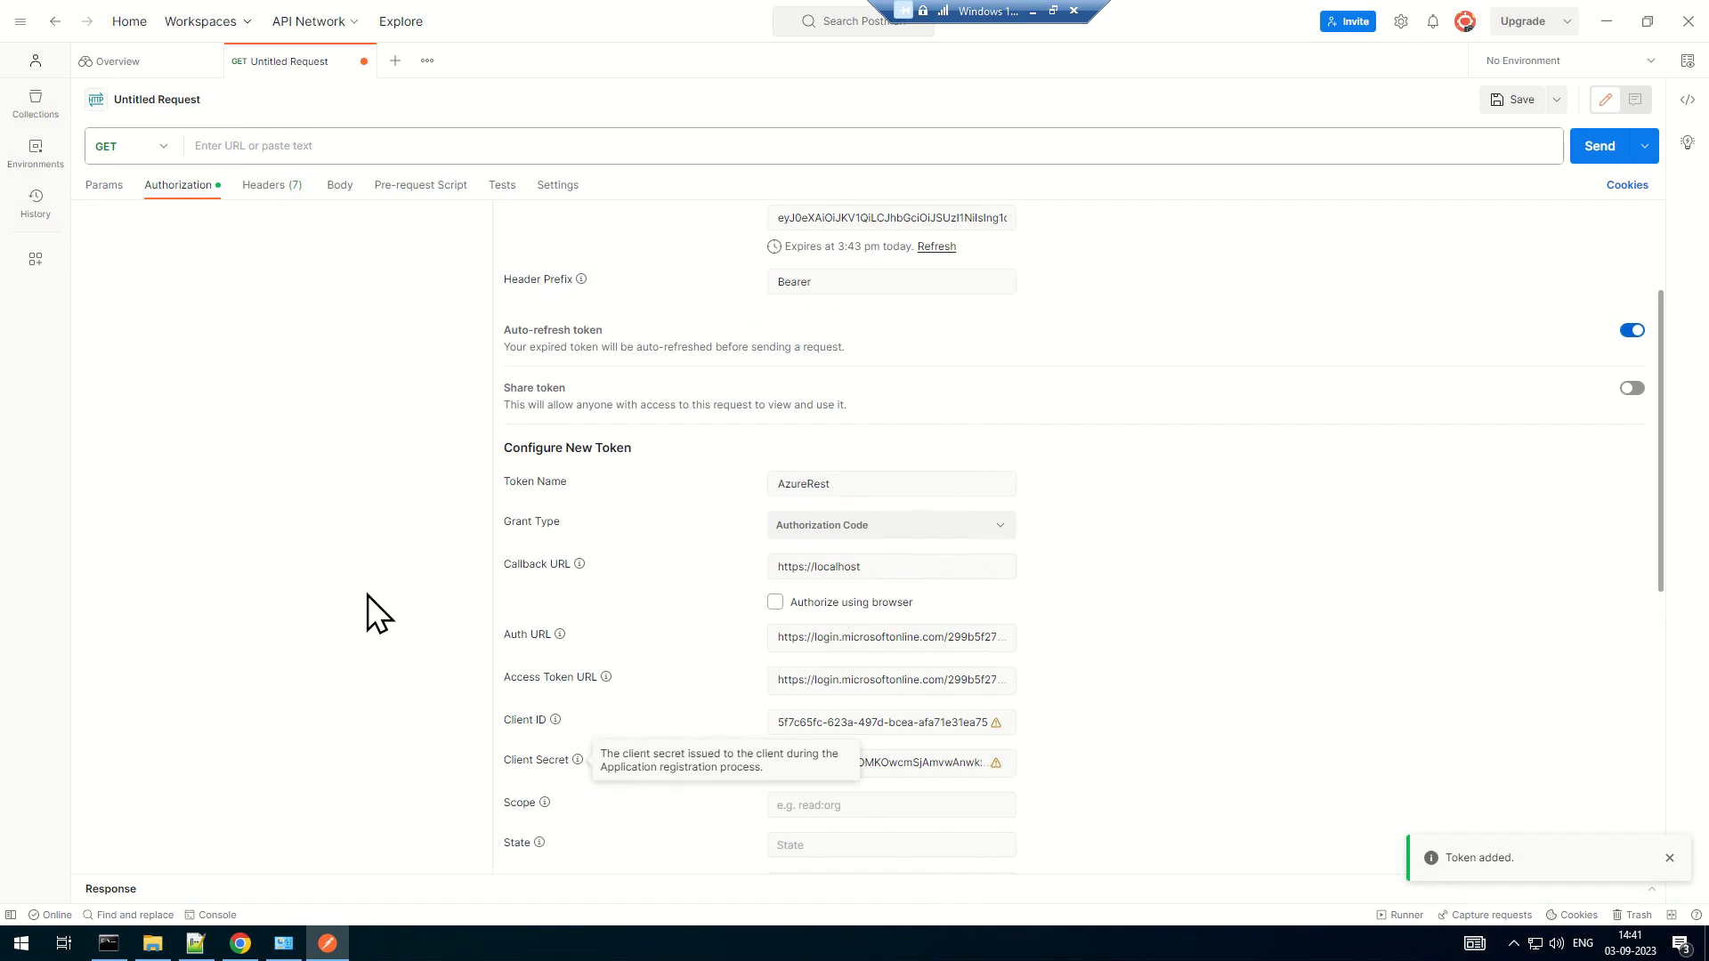
scroll(896, 510, "up", 3)
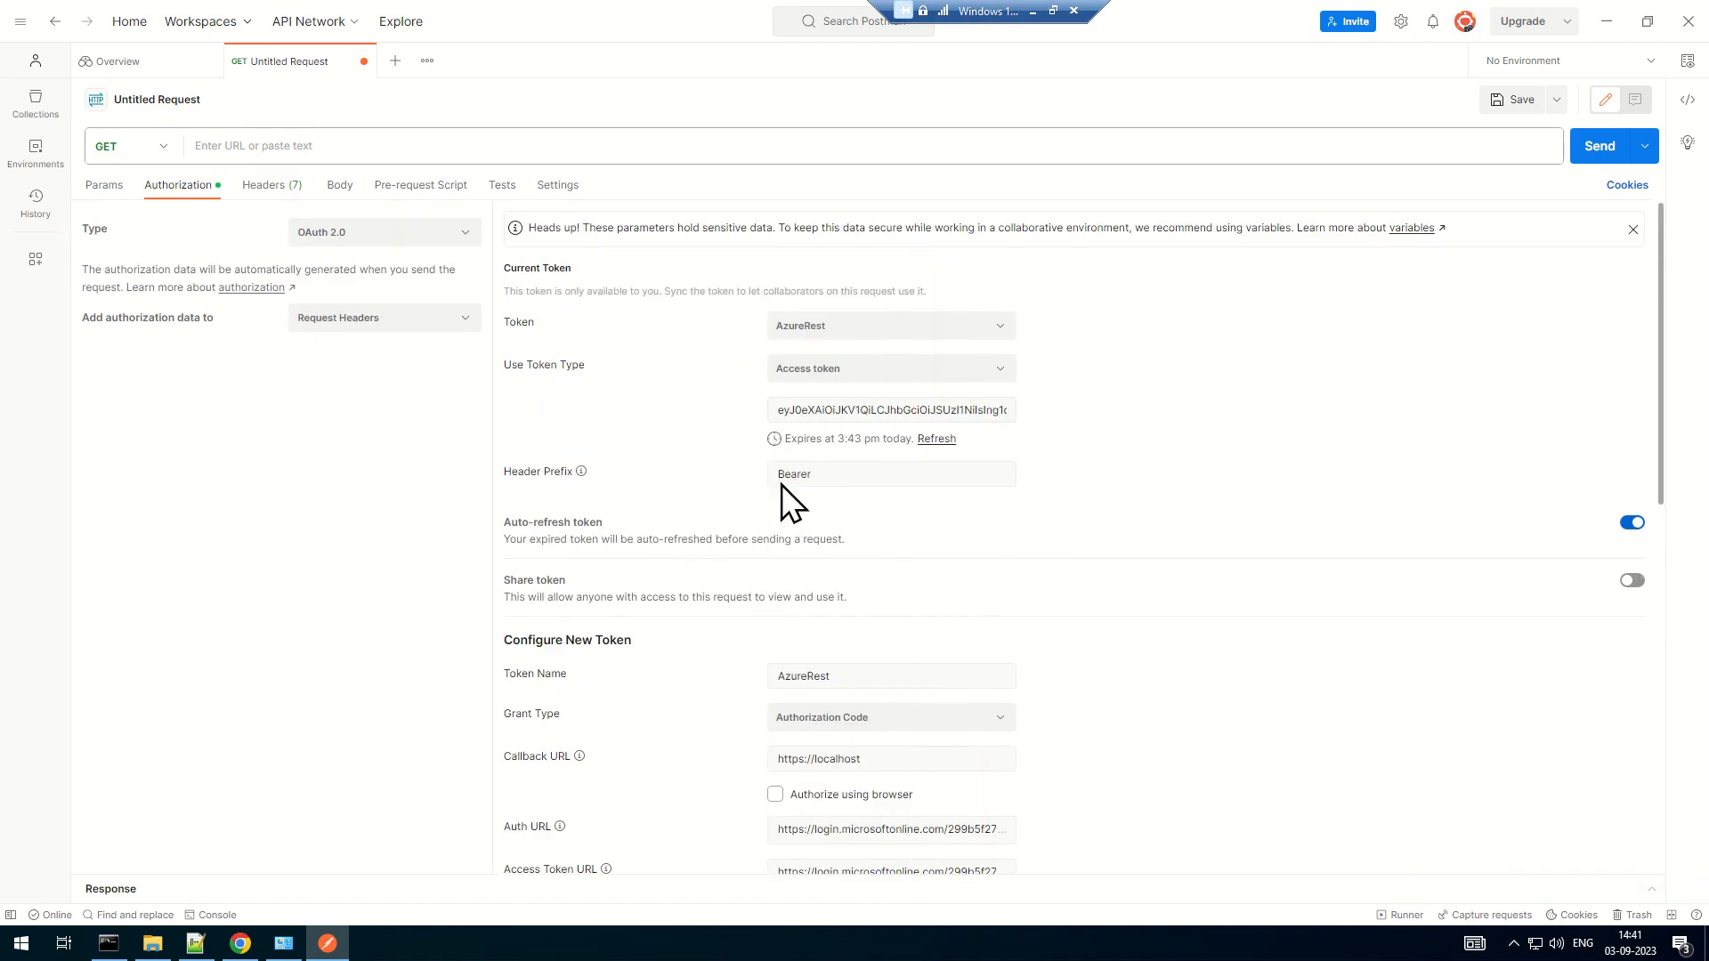
left_click_drag(523, 364, 673, 382)
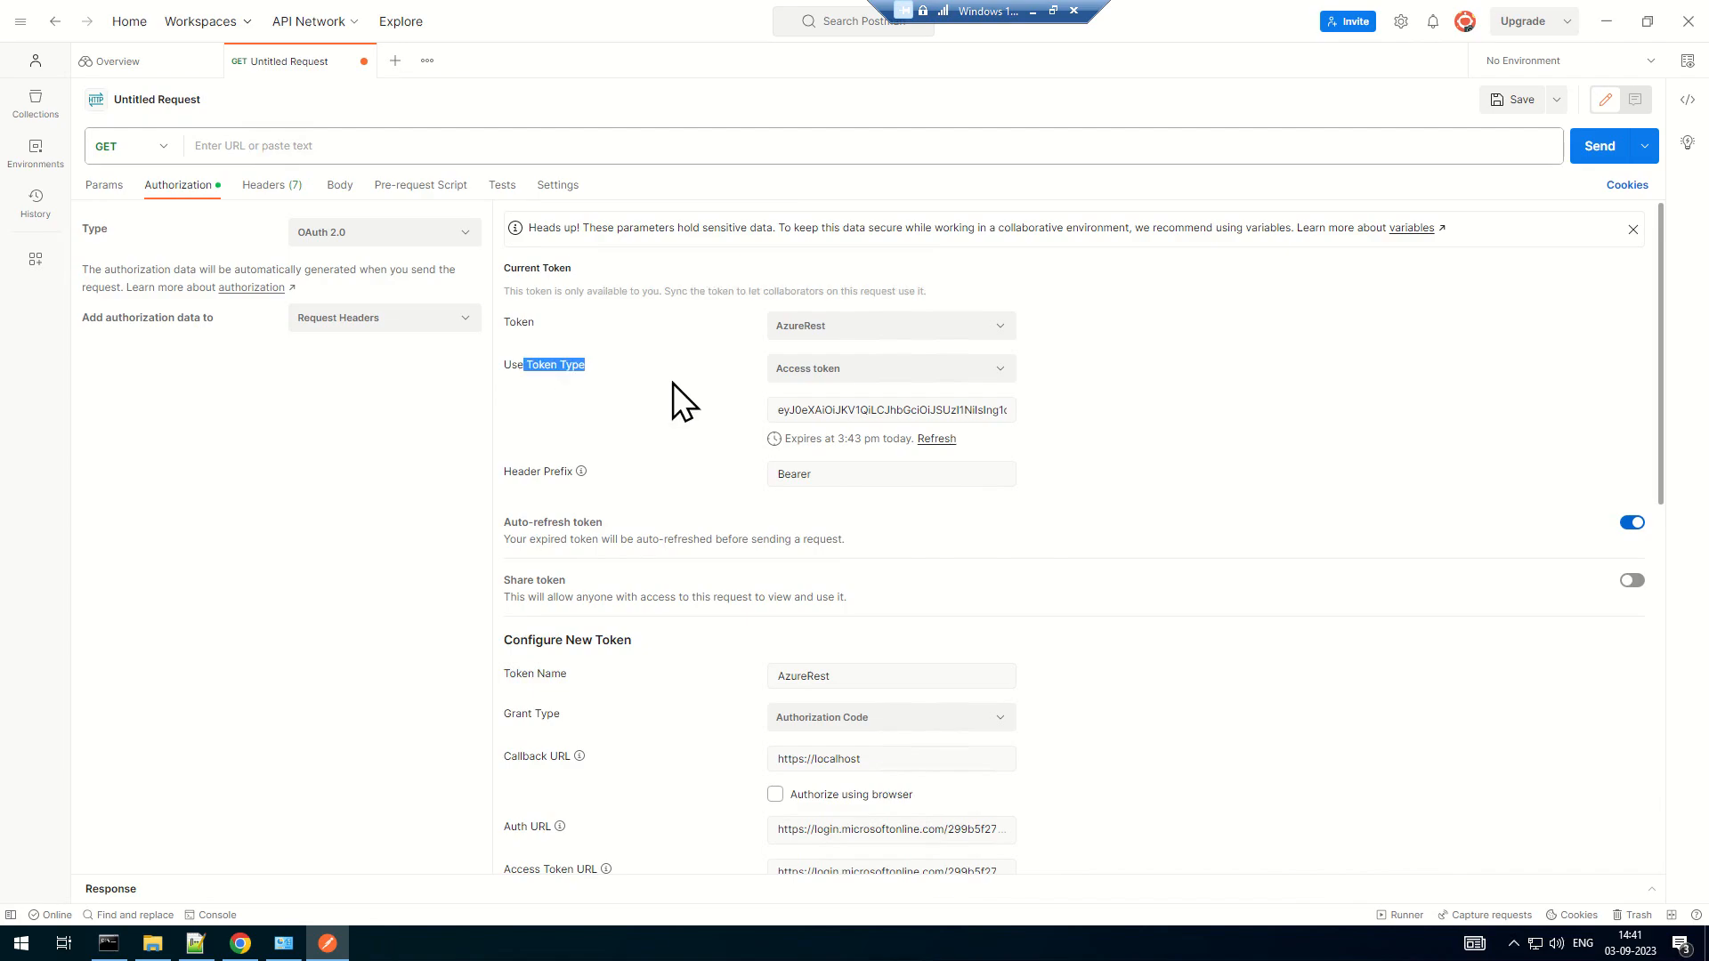
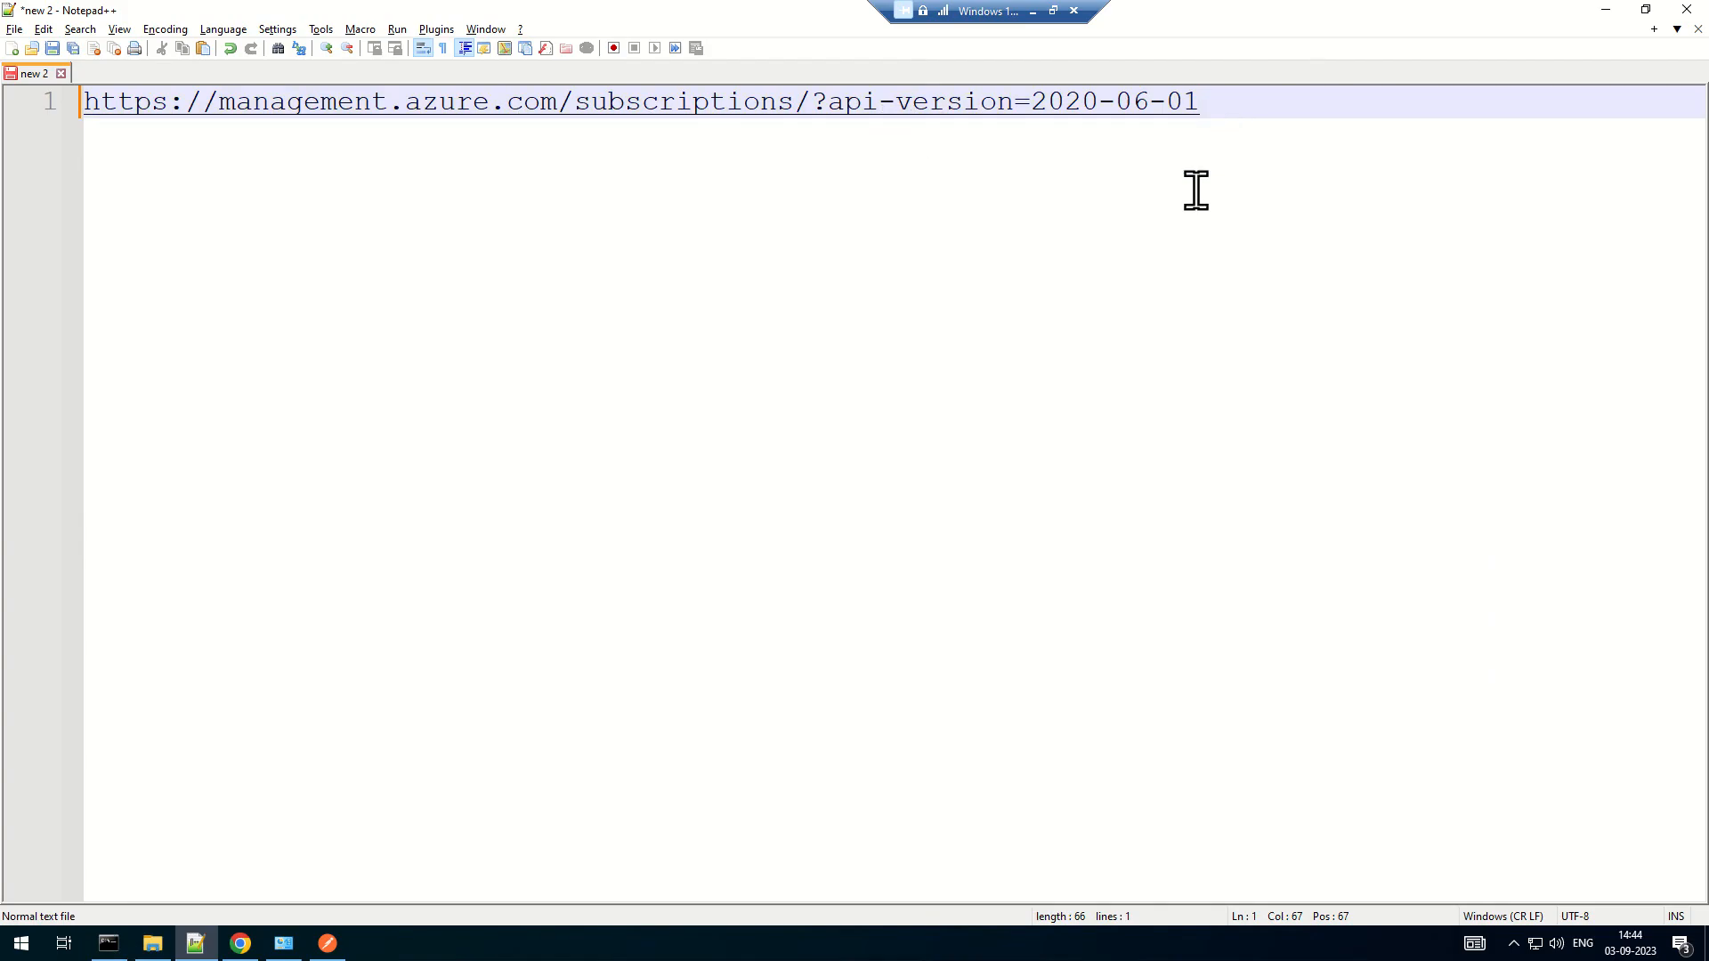
key("shift+Home")
key("alt+Tab")
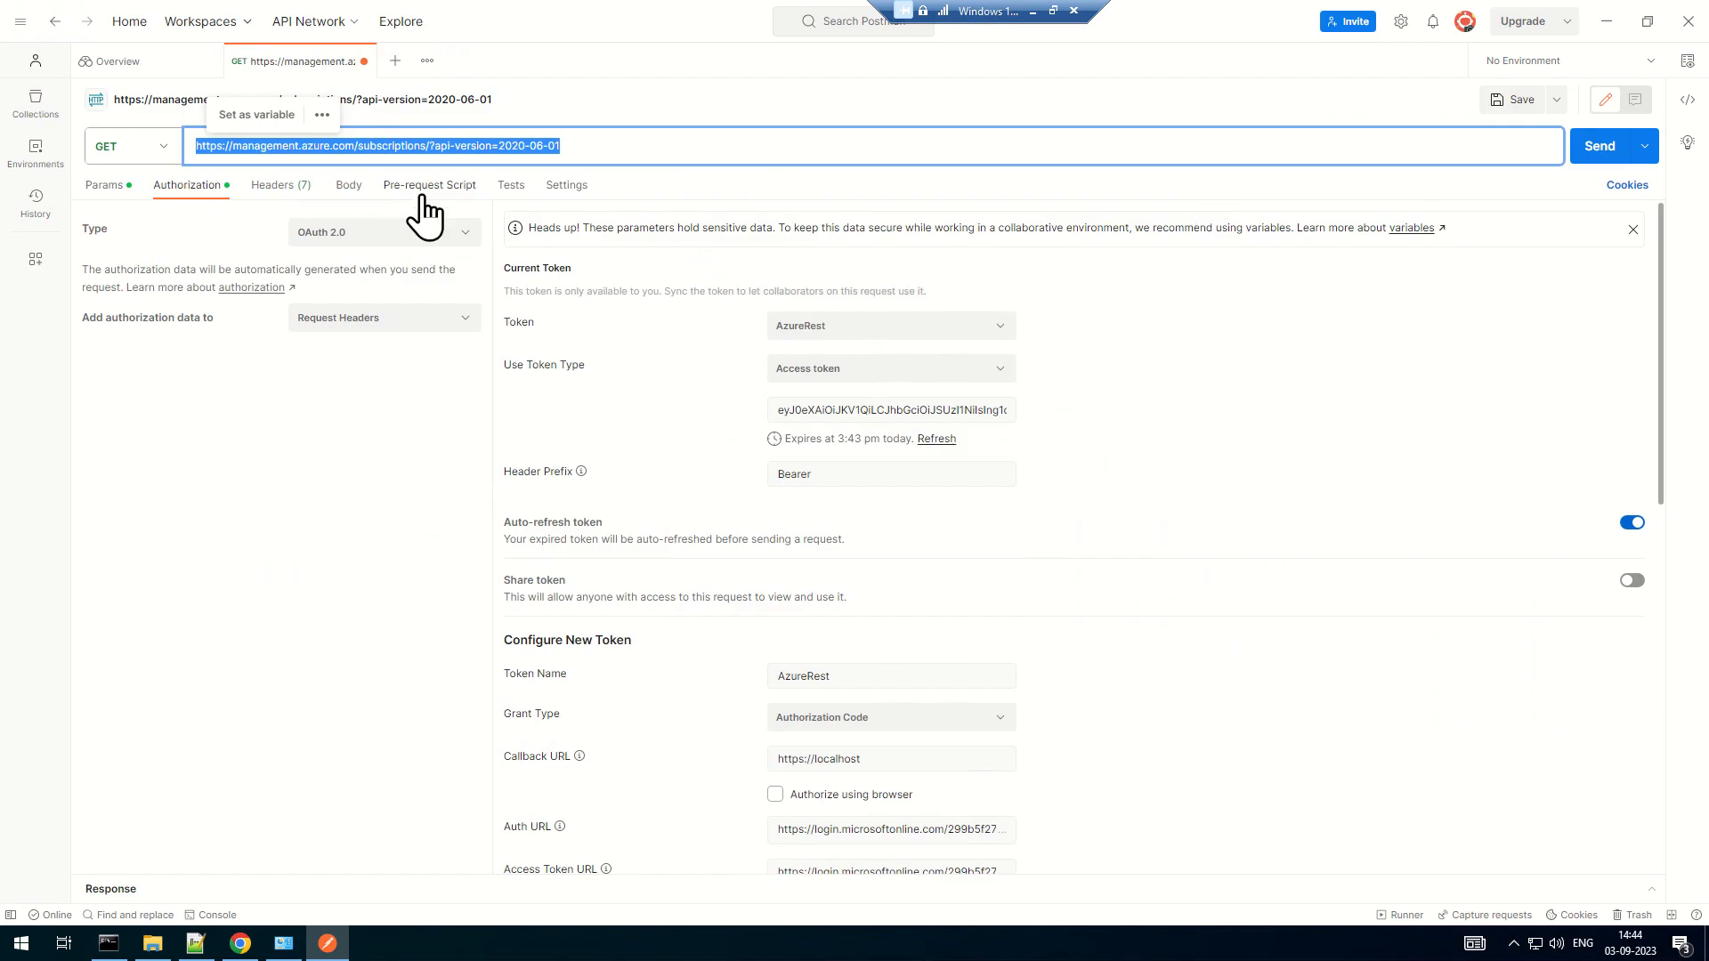
left_click(675, 150)
left_click(1600, 151)
left_click(1600, 168)
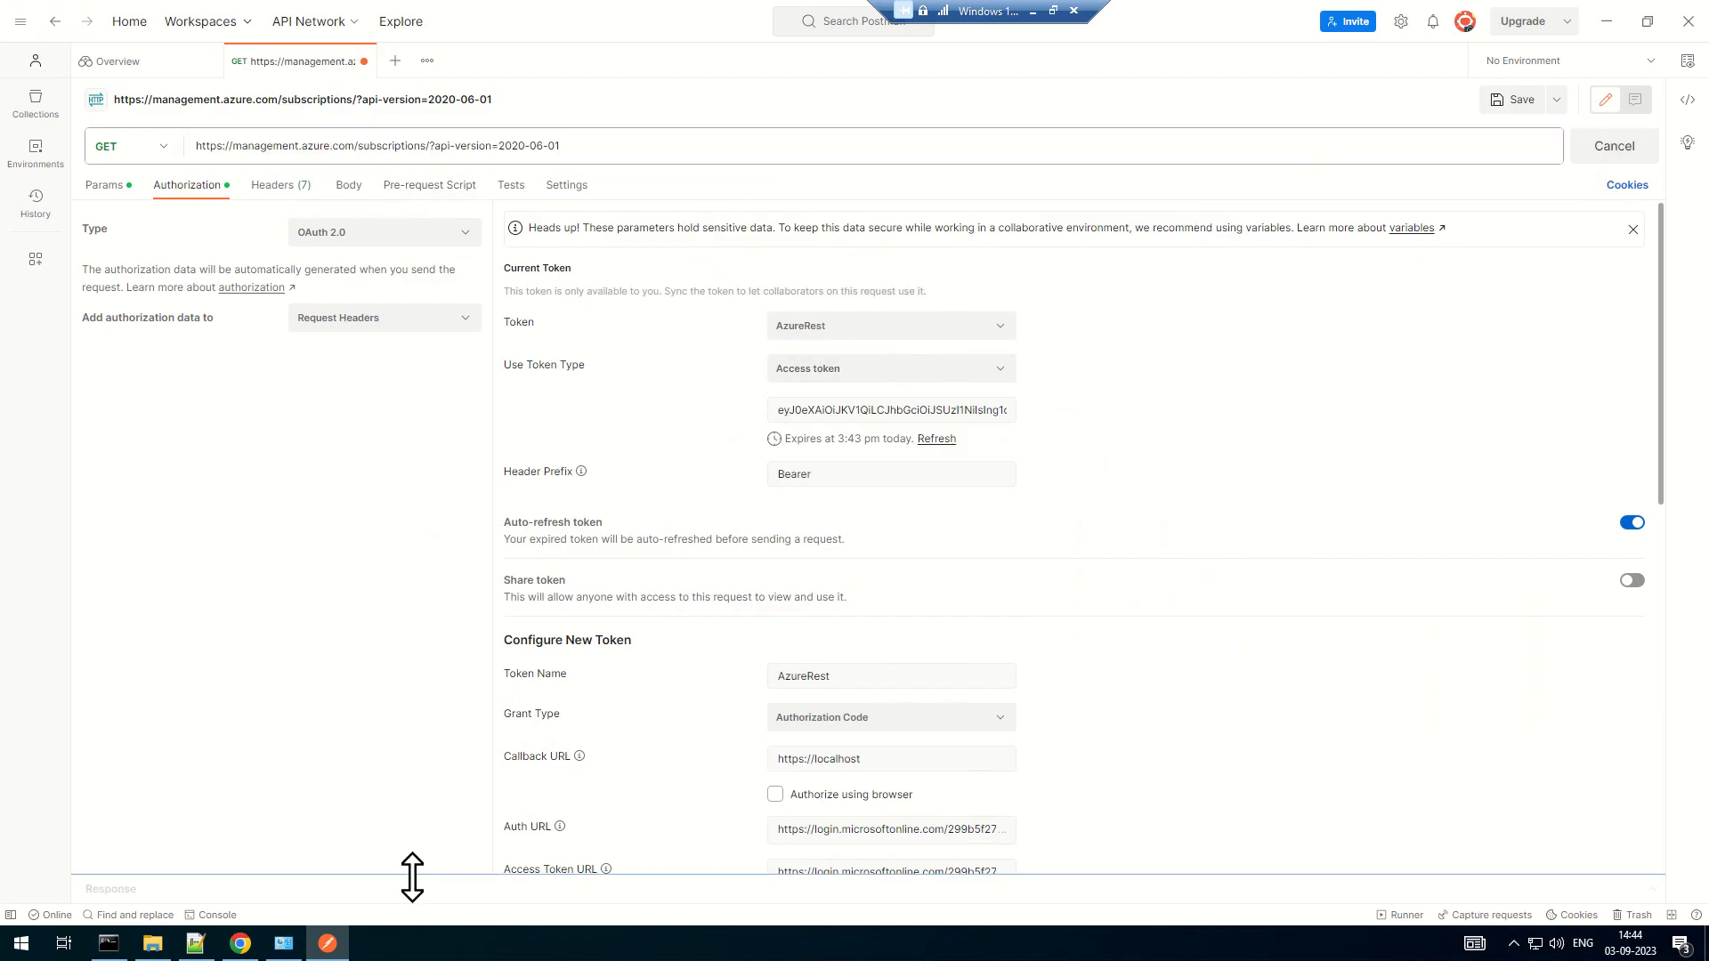
Resize the response area to examine the returned subscriptions JSON alongside the request's OAuth 2.0 token settings
left_click_drag(412, 879, 474, 245)
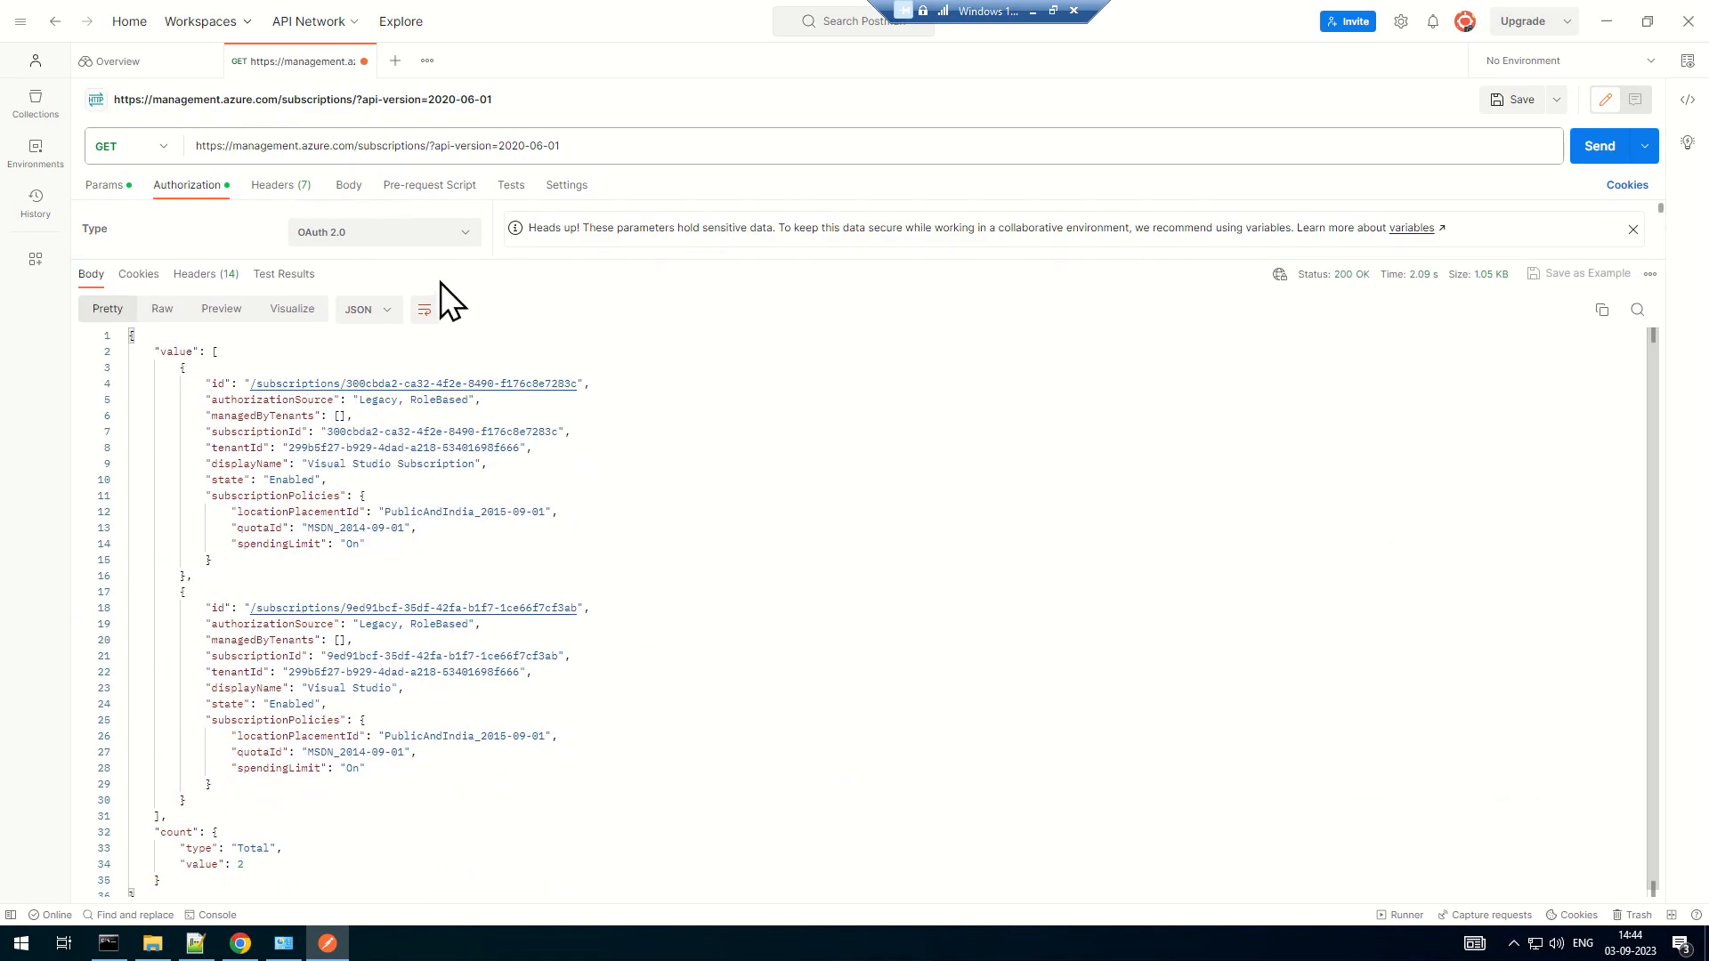
left_click_drag(431, 260, 771, 609)
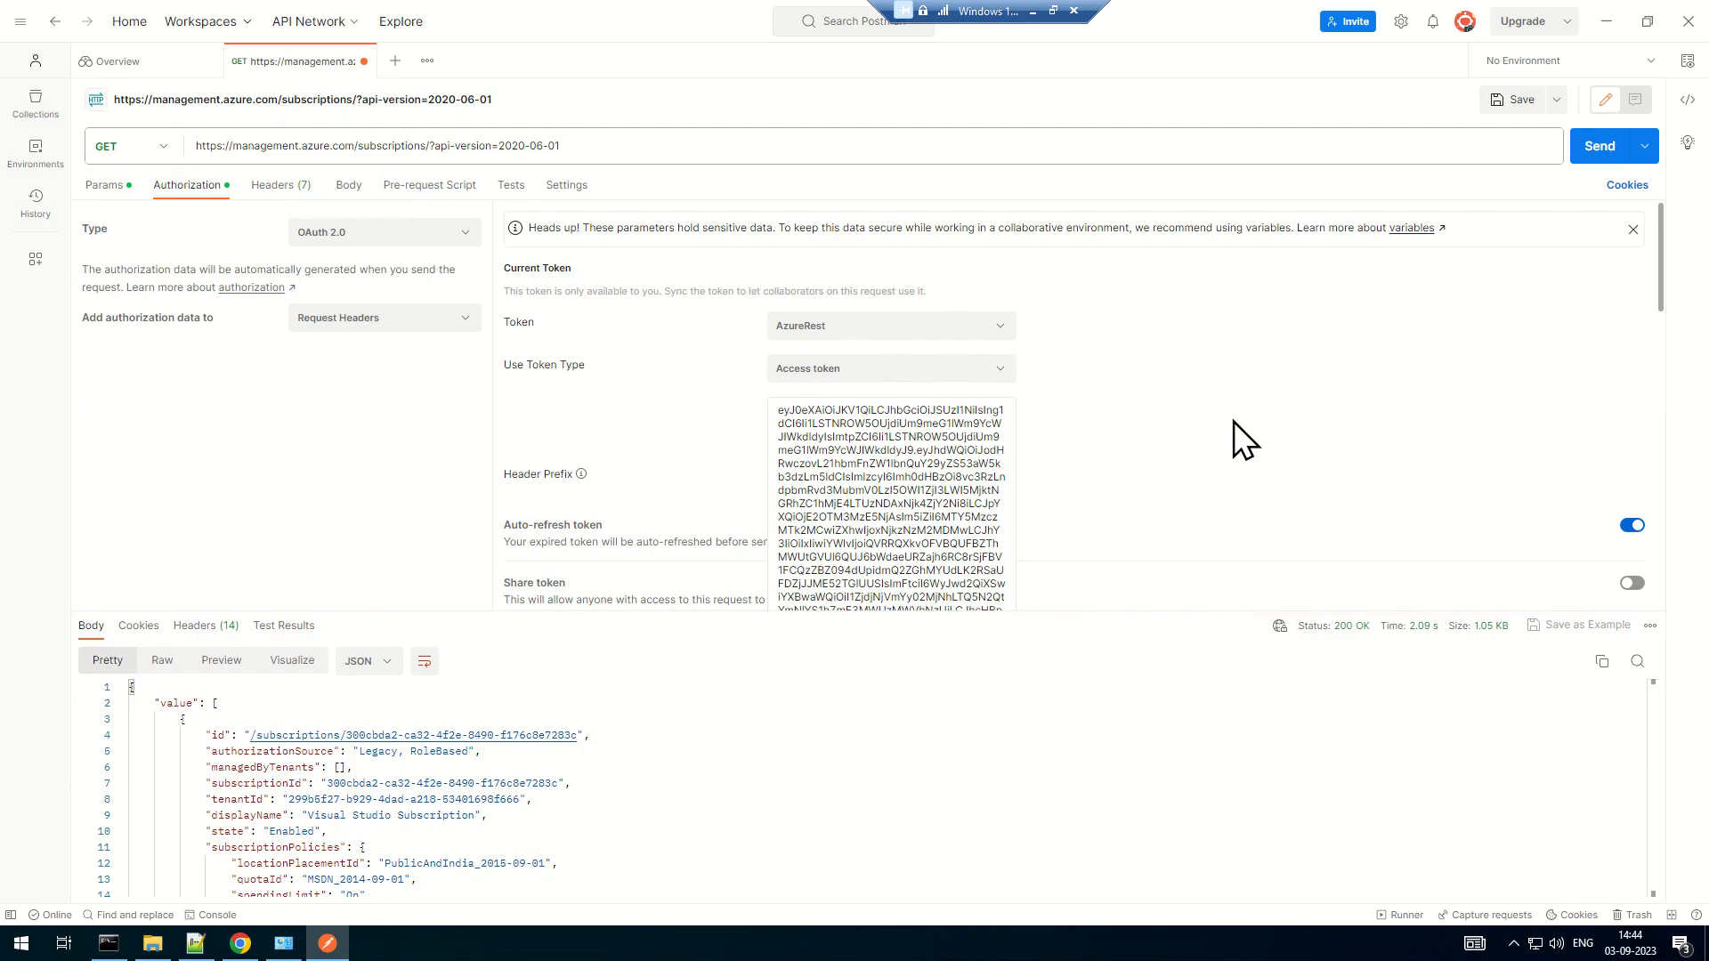
left_click(1183, 447)
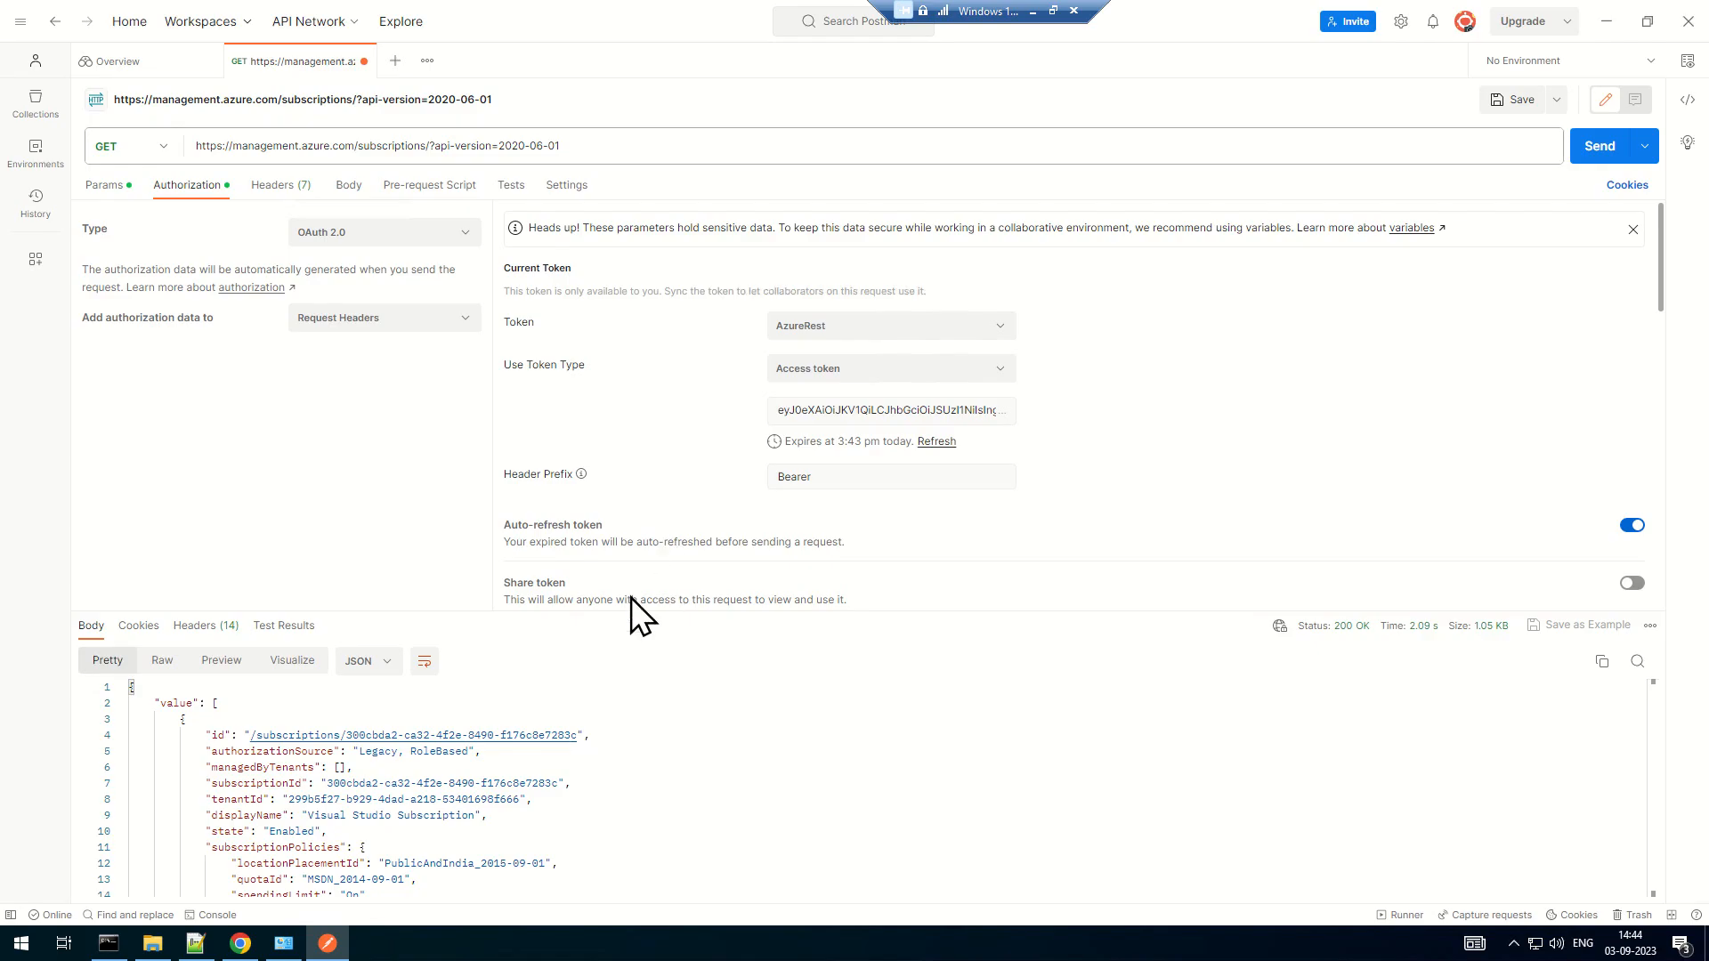
left_click_drag(616, 611, 627, 285)
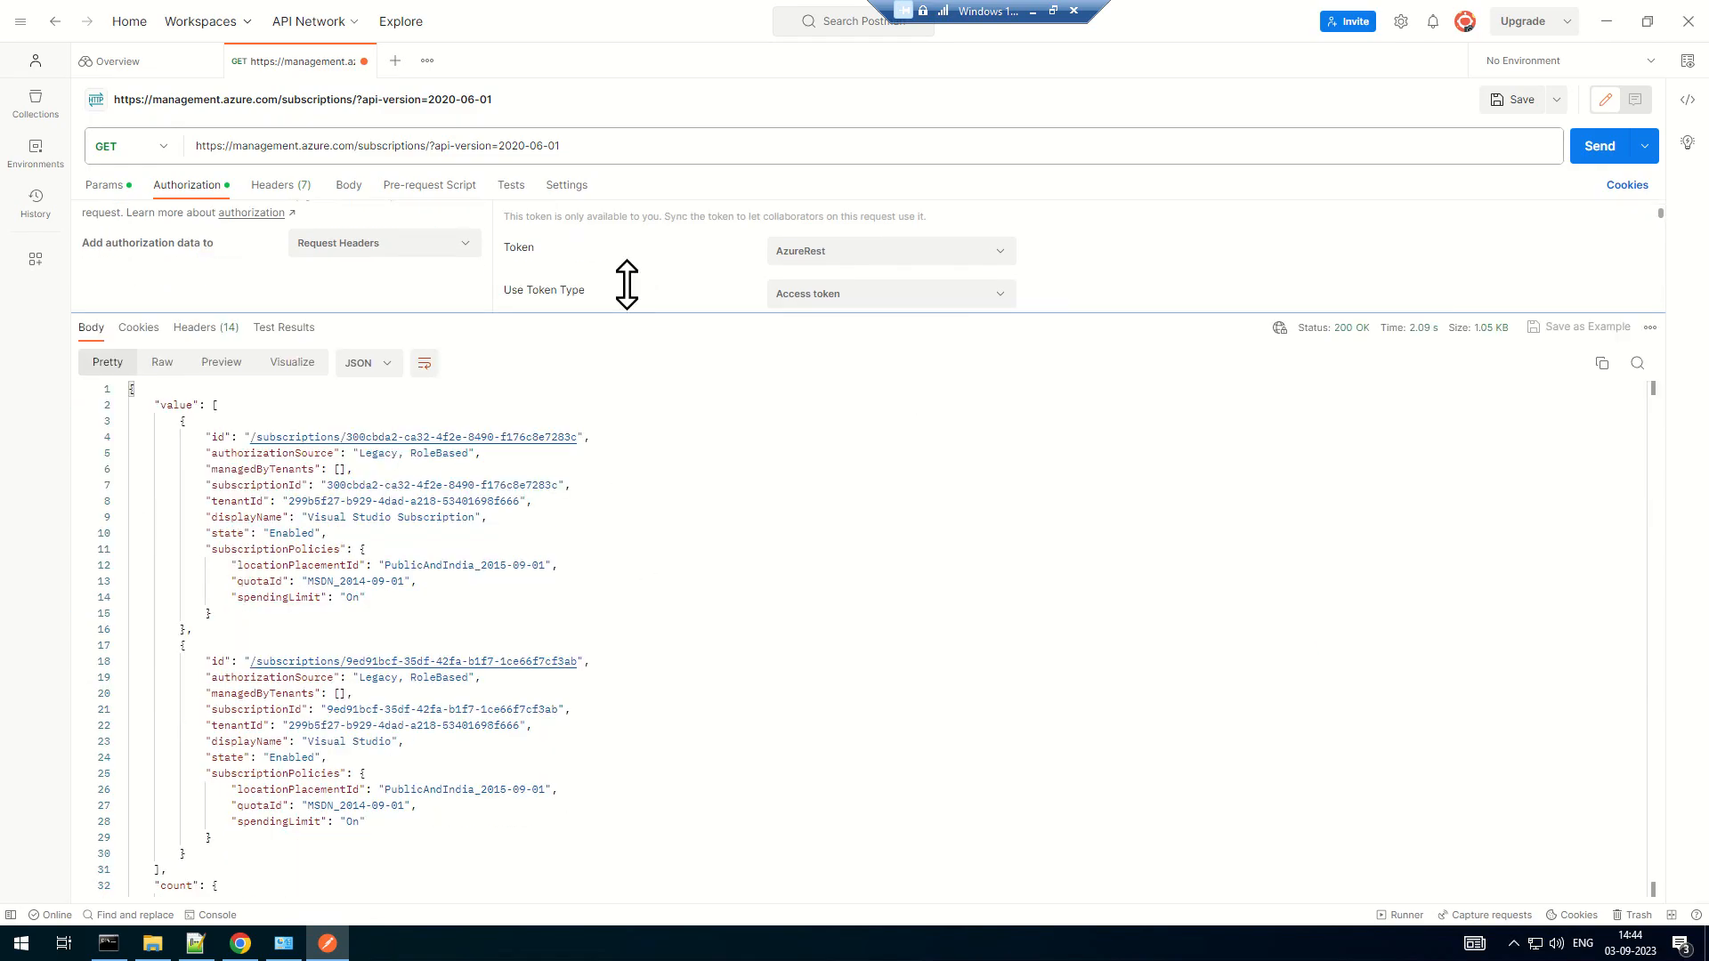
scroll(627, 284, "down", 5)
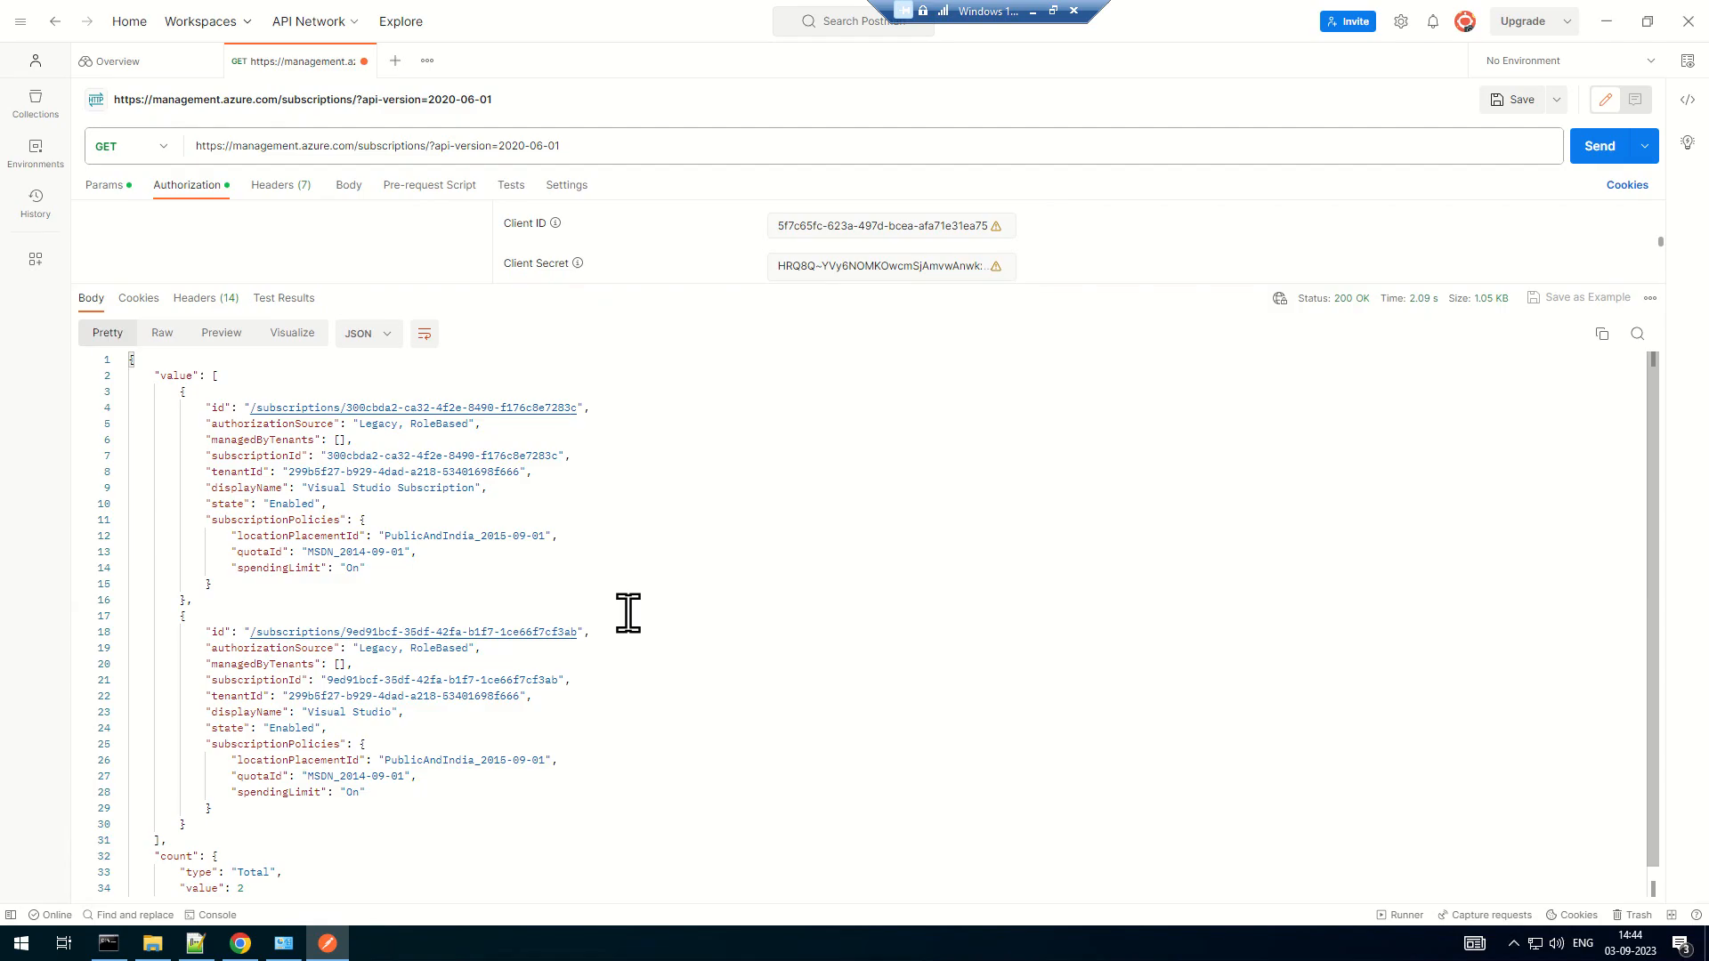
left_click_drag(459, 286, 481, 721)
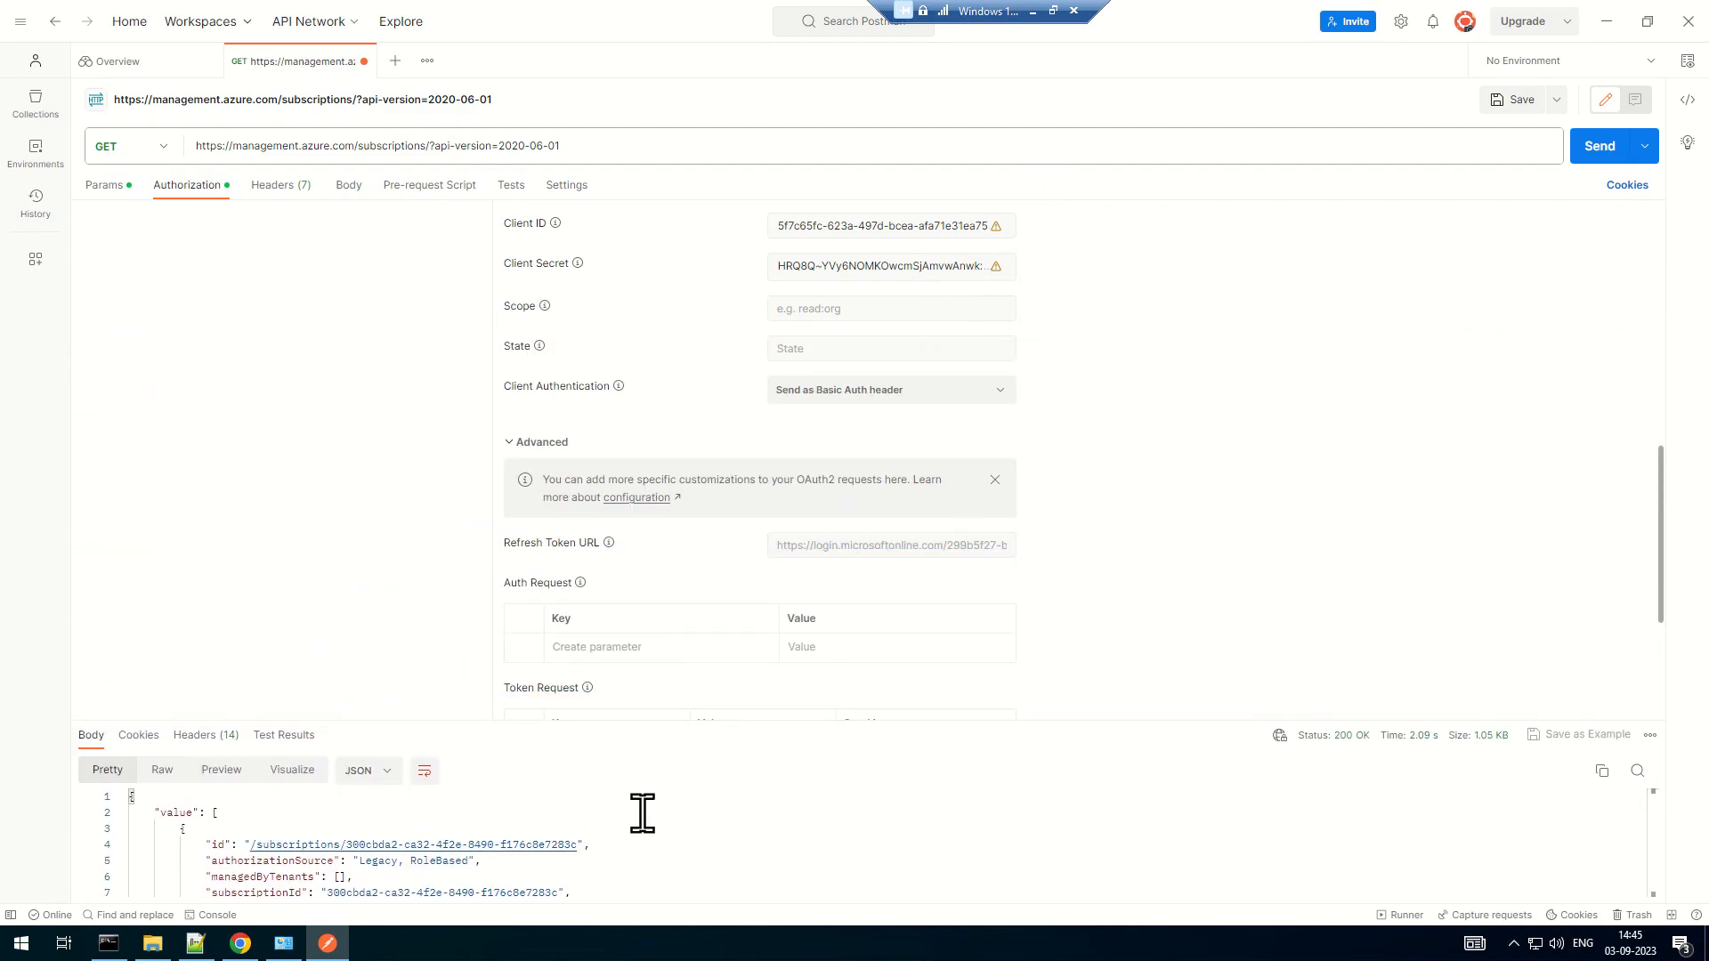
Enlarge the response area to examine the full subscriptions JSON together with the request URL, and shrink it again
left_click_drag(549, 721, 570, 274)
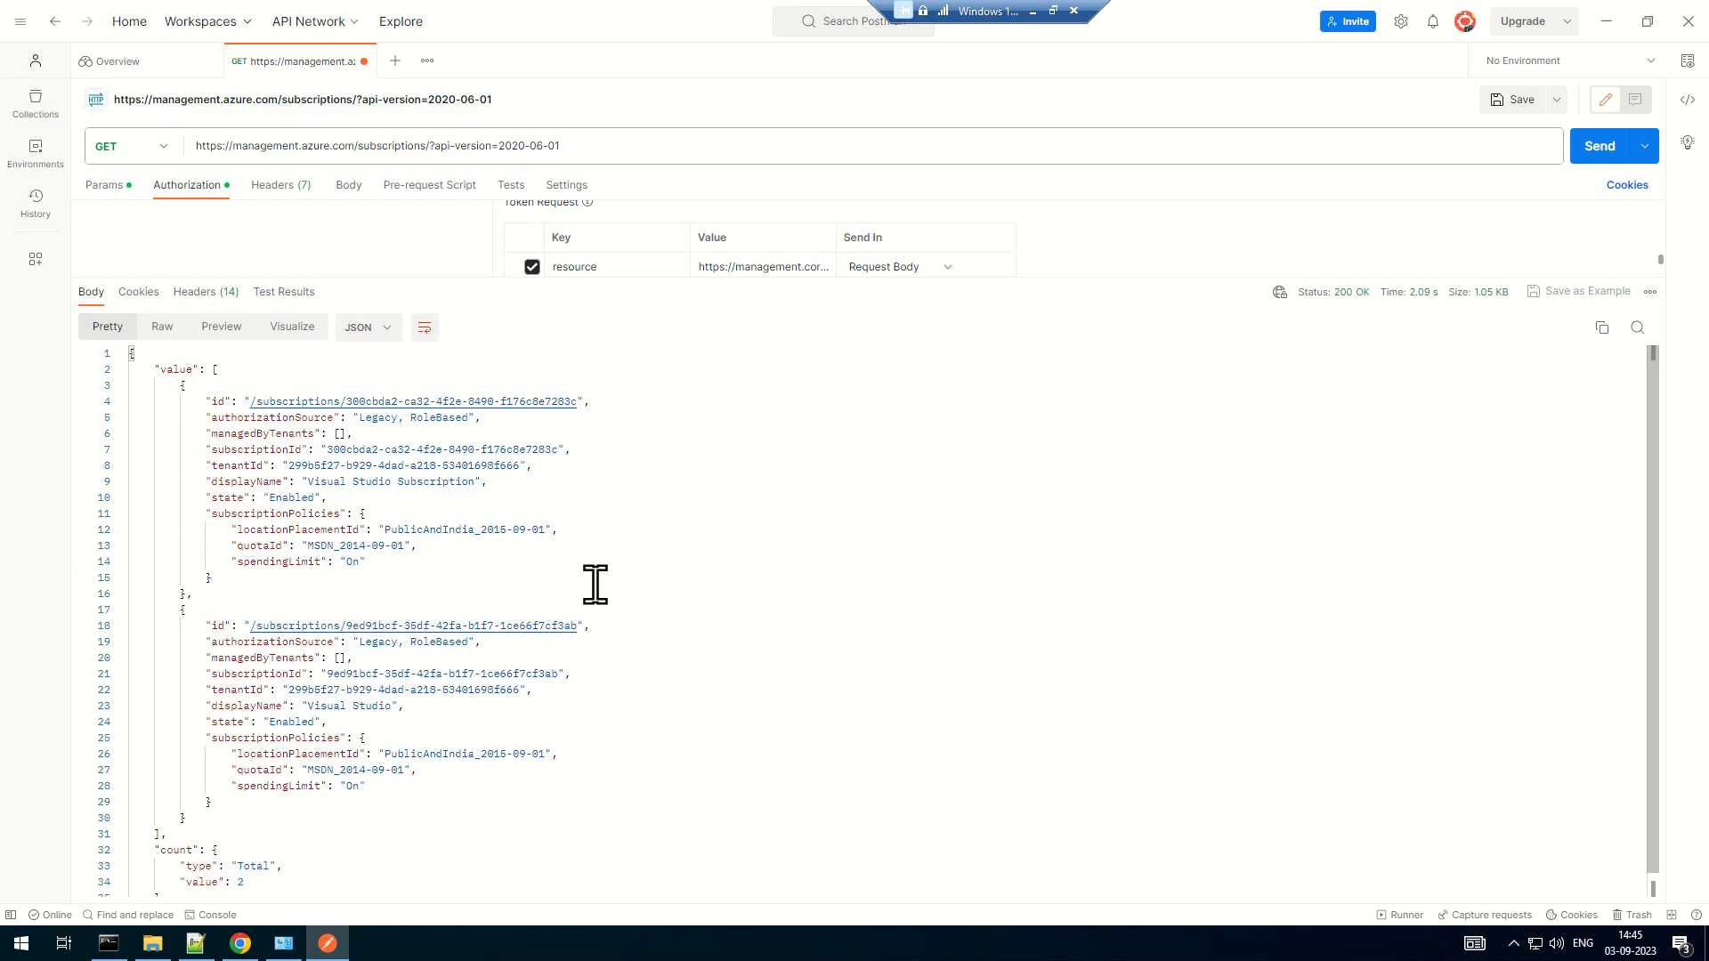
left_click(258, 151)
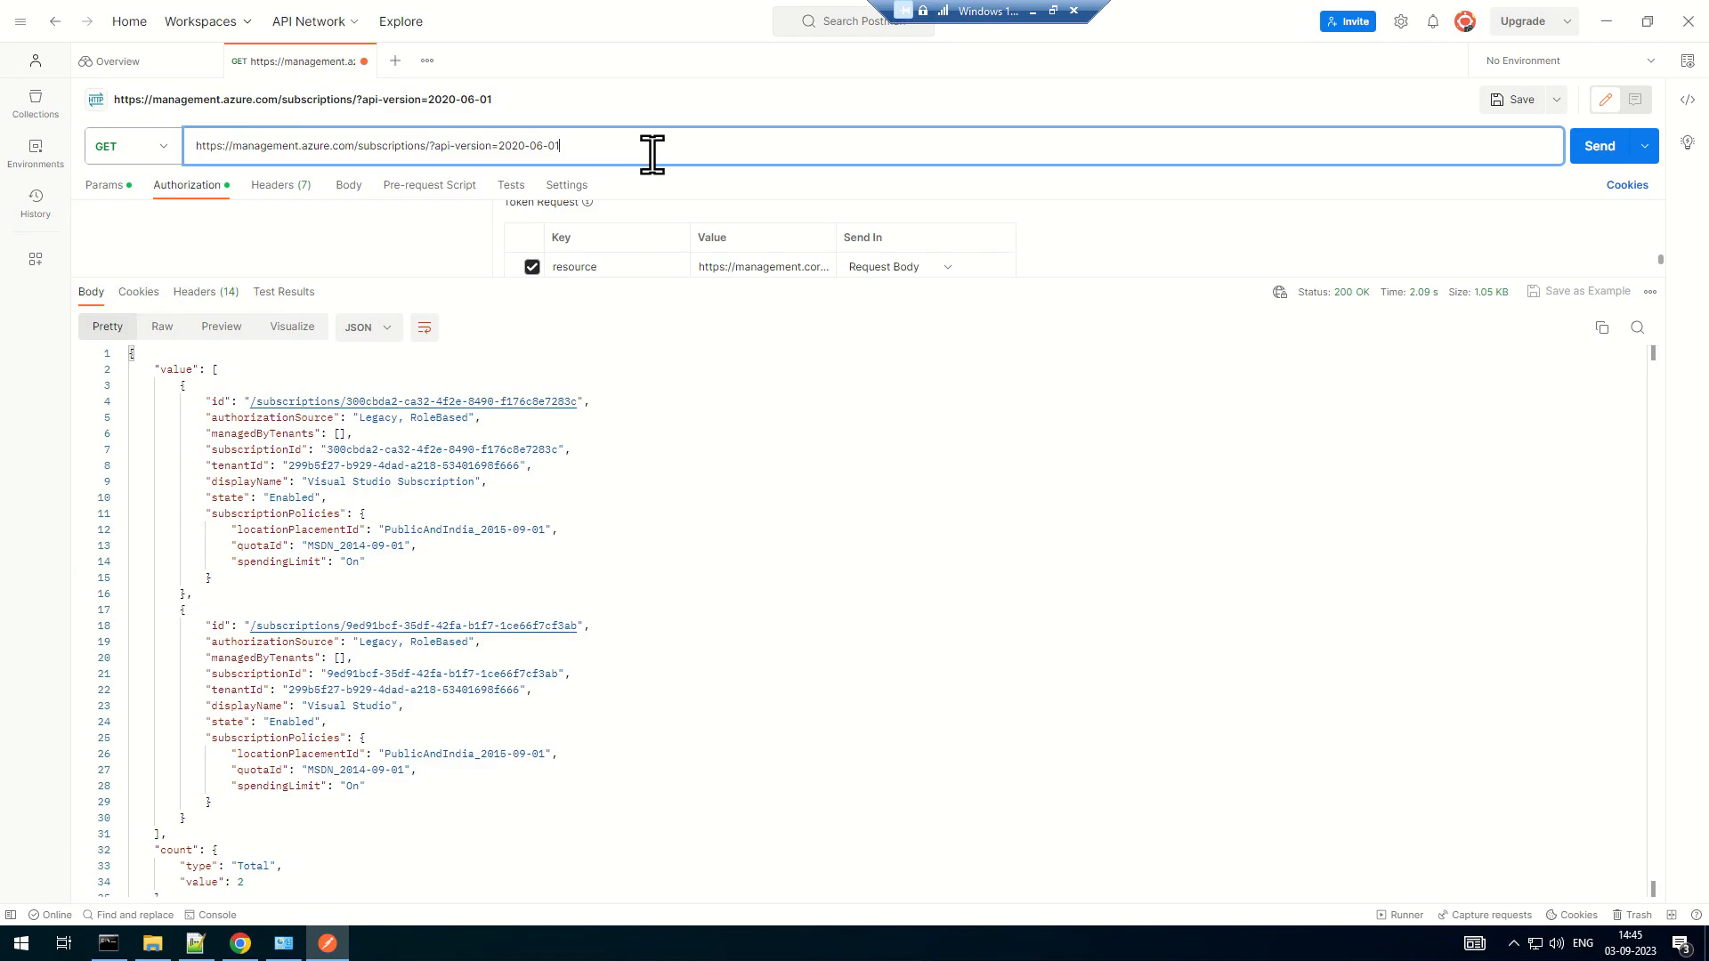
left_click_drag(492, 279, 569, 611)
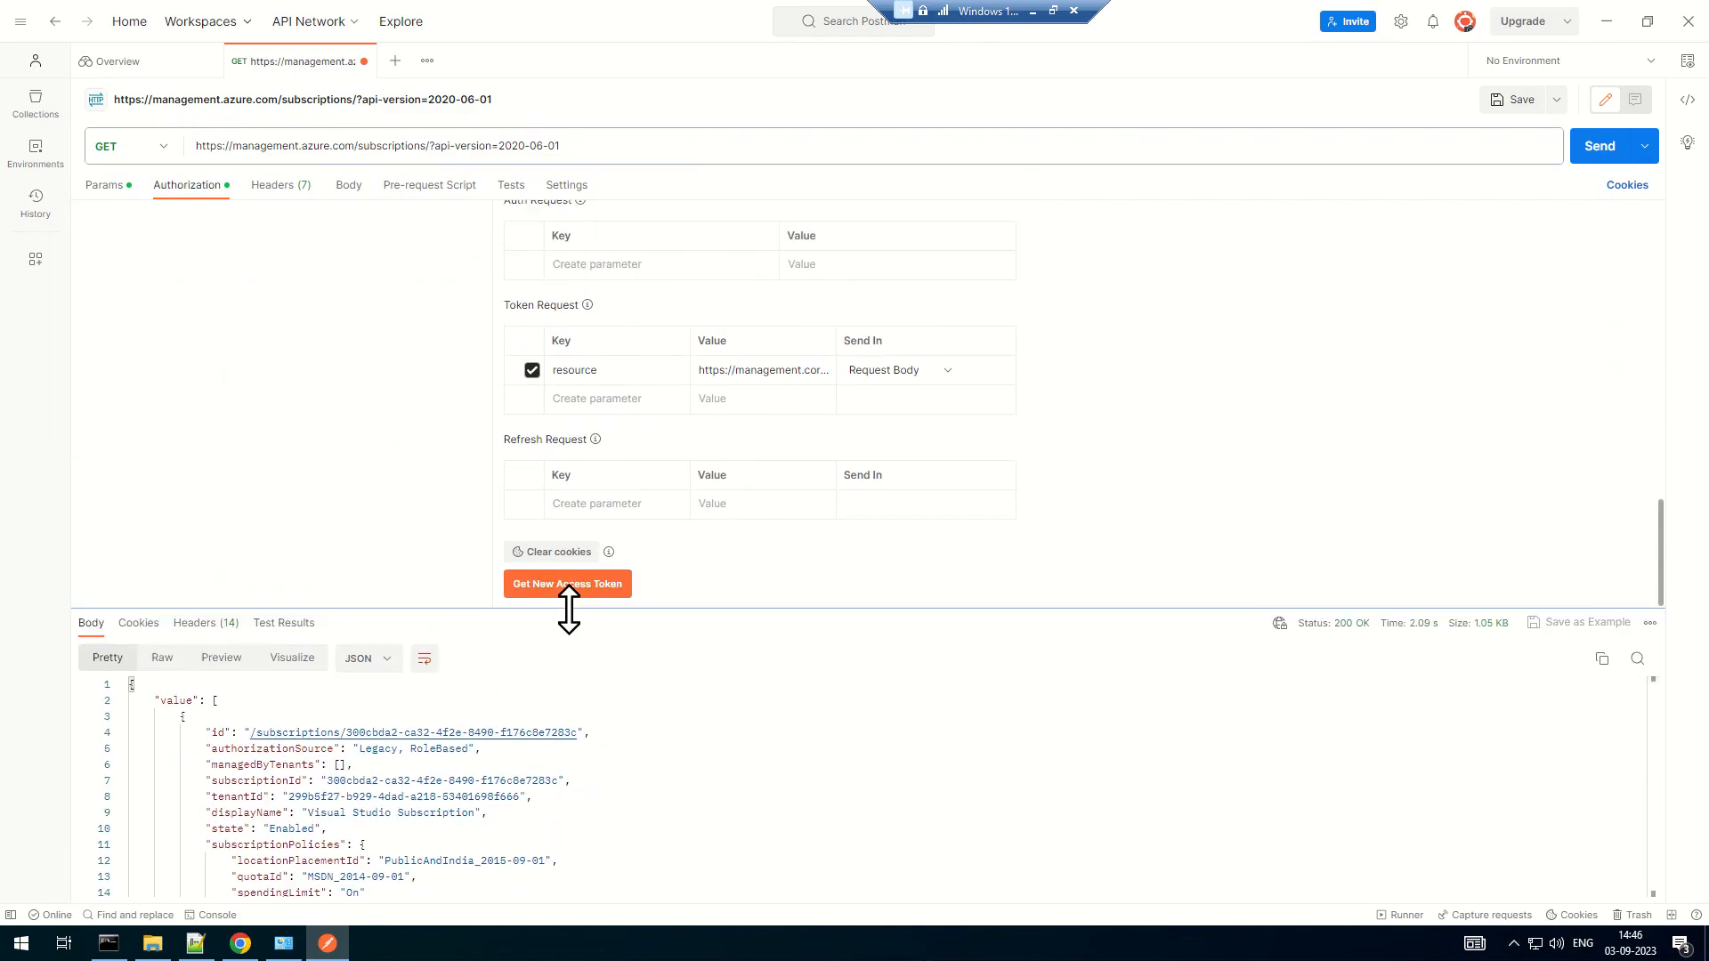
Switch to the Azure portal in Chrome and close the CW-AzureAPI-REST and App registrations pages to return to the portal home
key("alt+Tab")
key("alt+Tab")
key("alt+Tab")
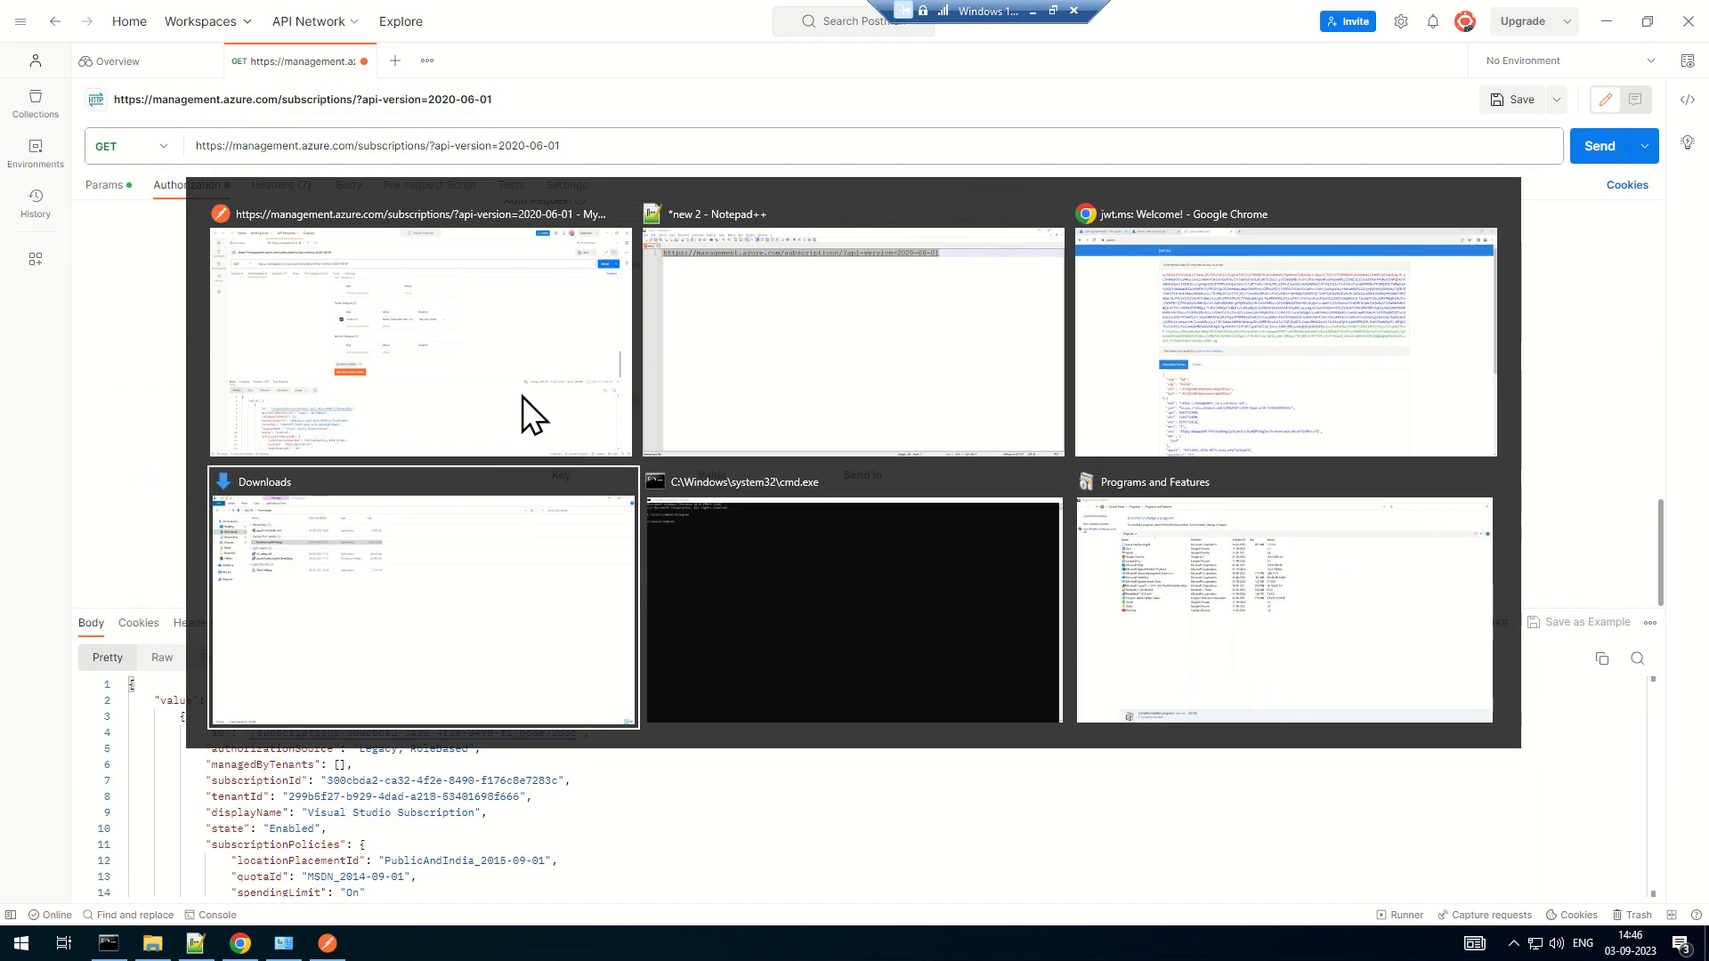
key("alt+shift+Tab")
key("alt+shift+Tab")
key("alt+shift+Tab")
key("alt+Tab")
key("alt+Tab")
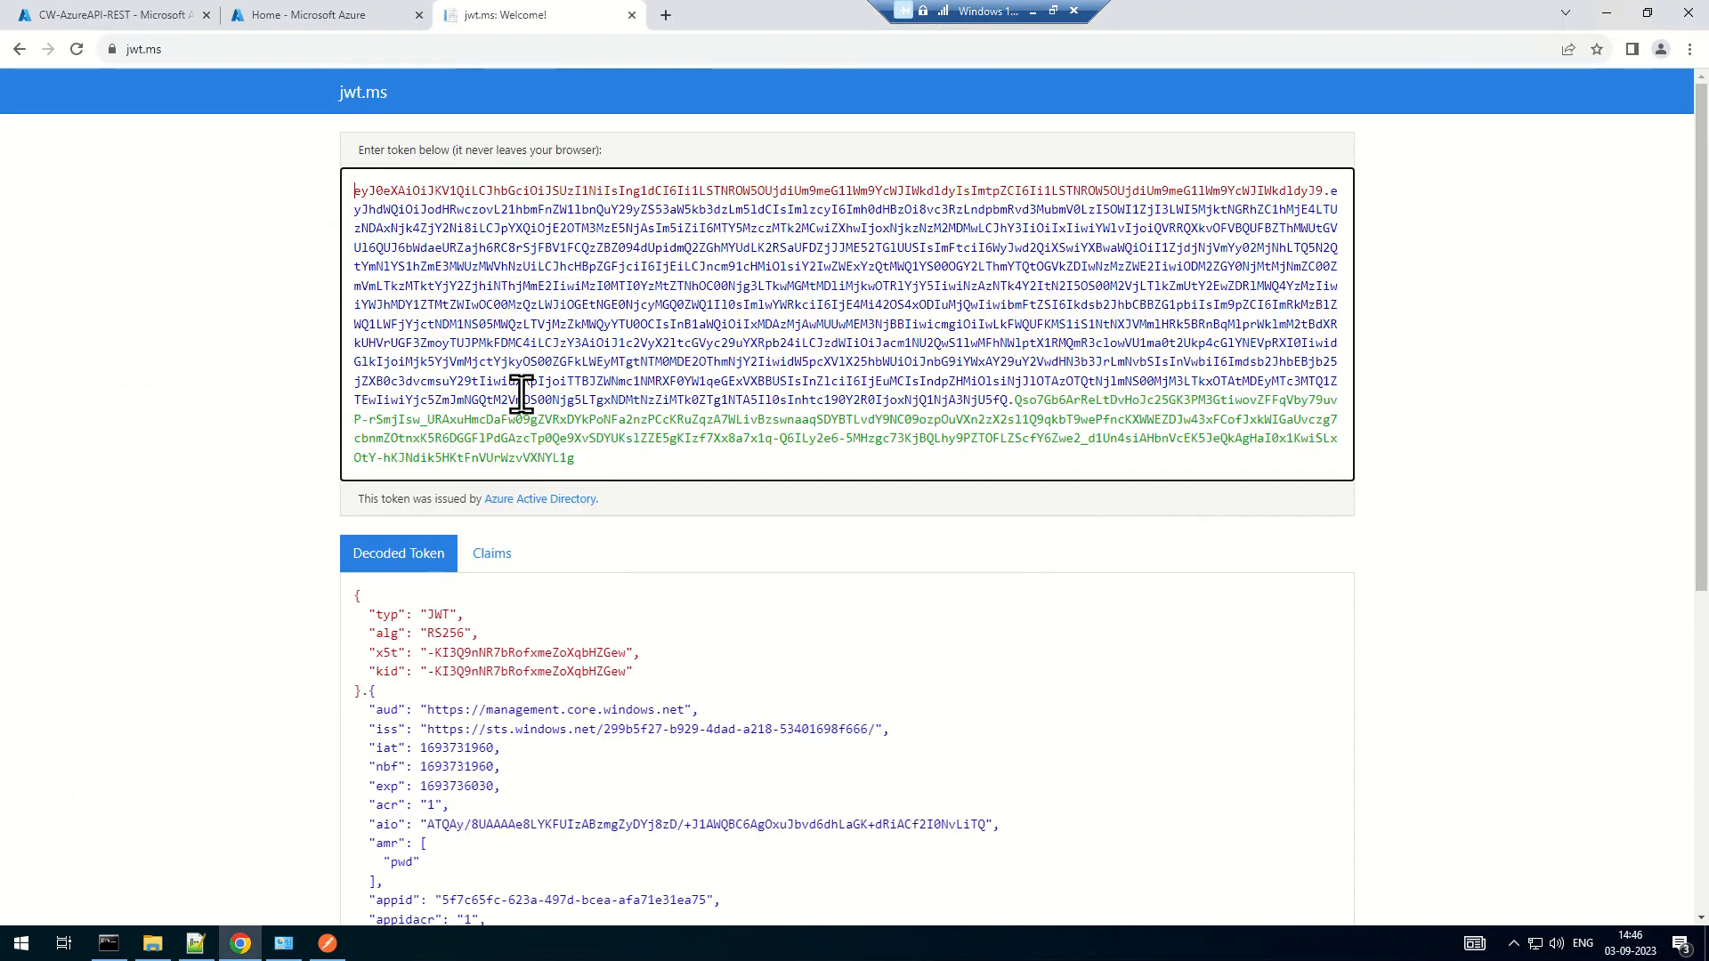
left_click(104, 13)
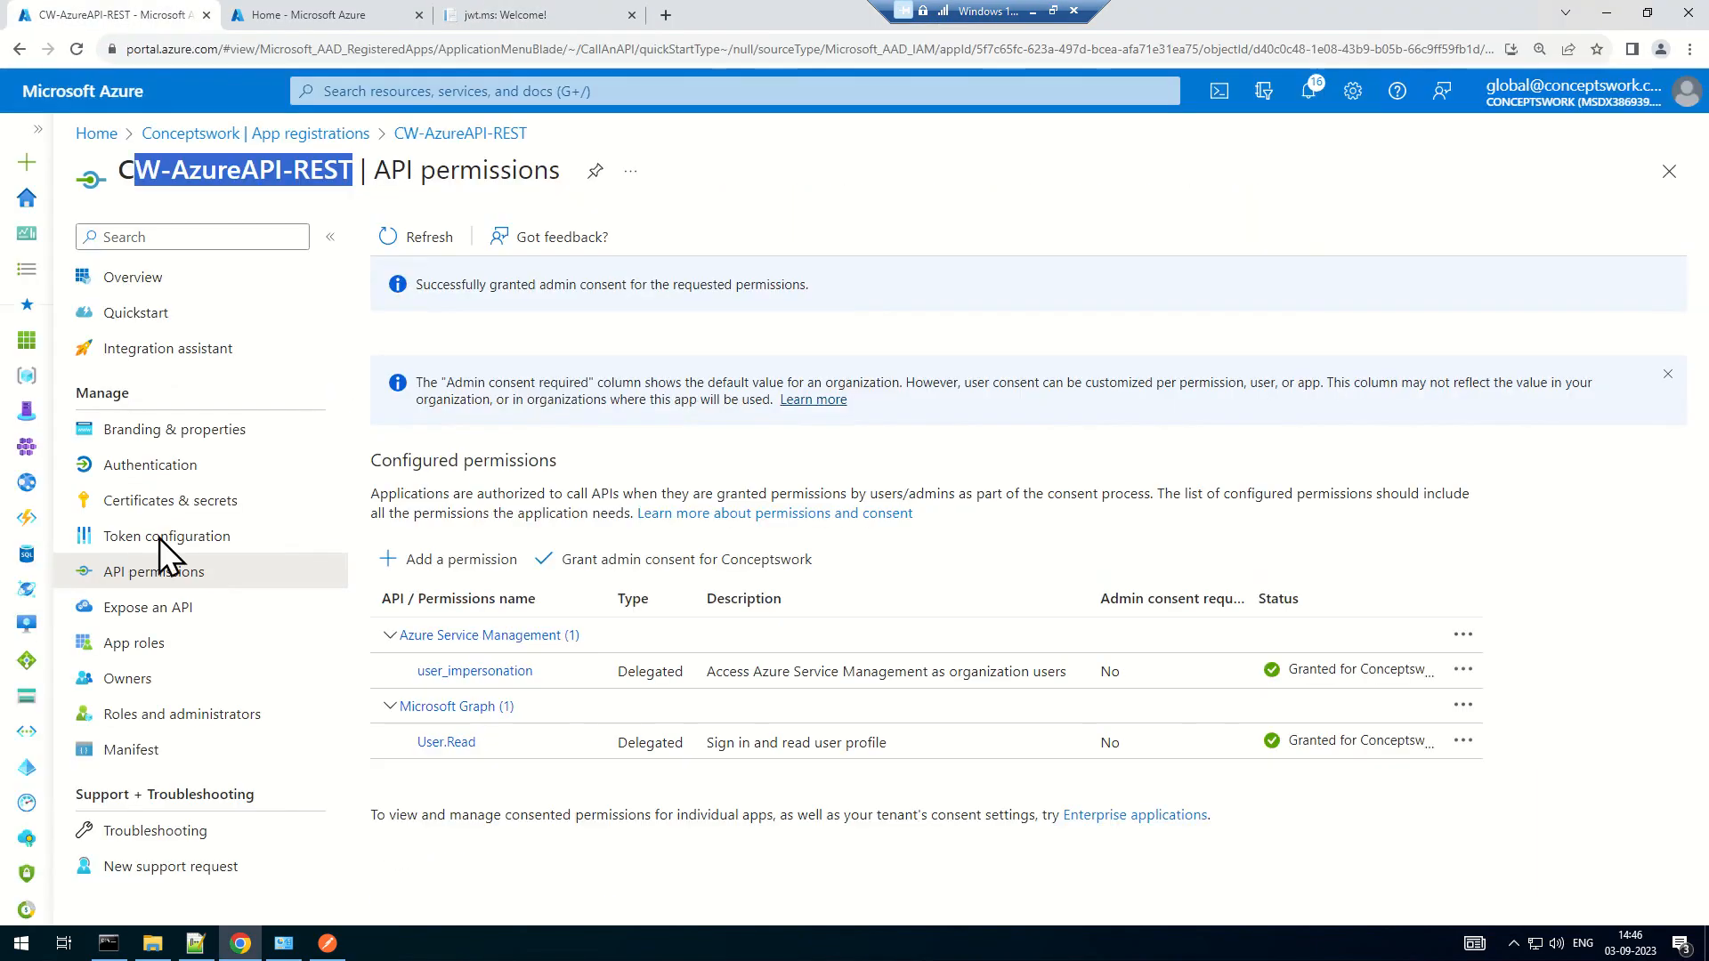
left_click(1666, 174)
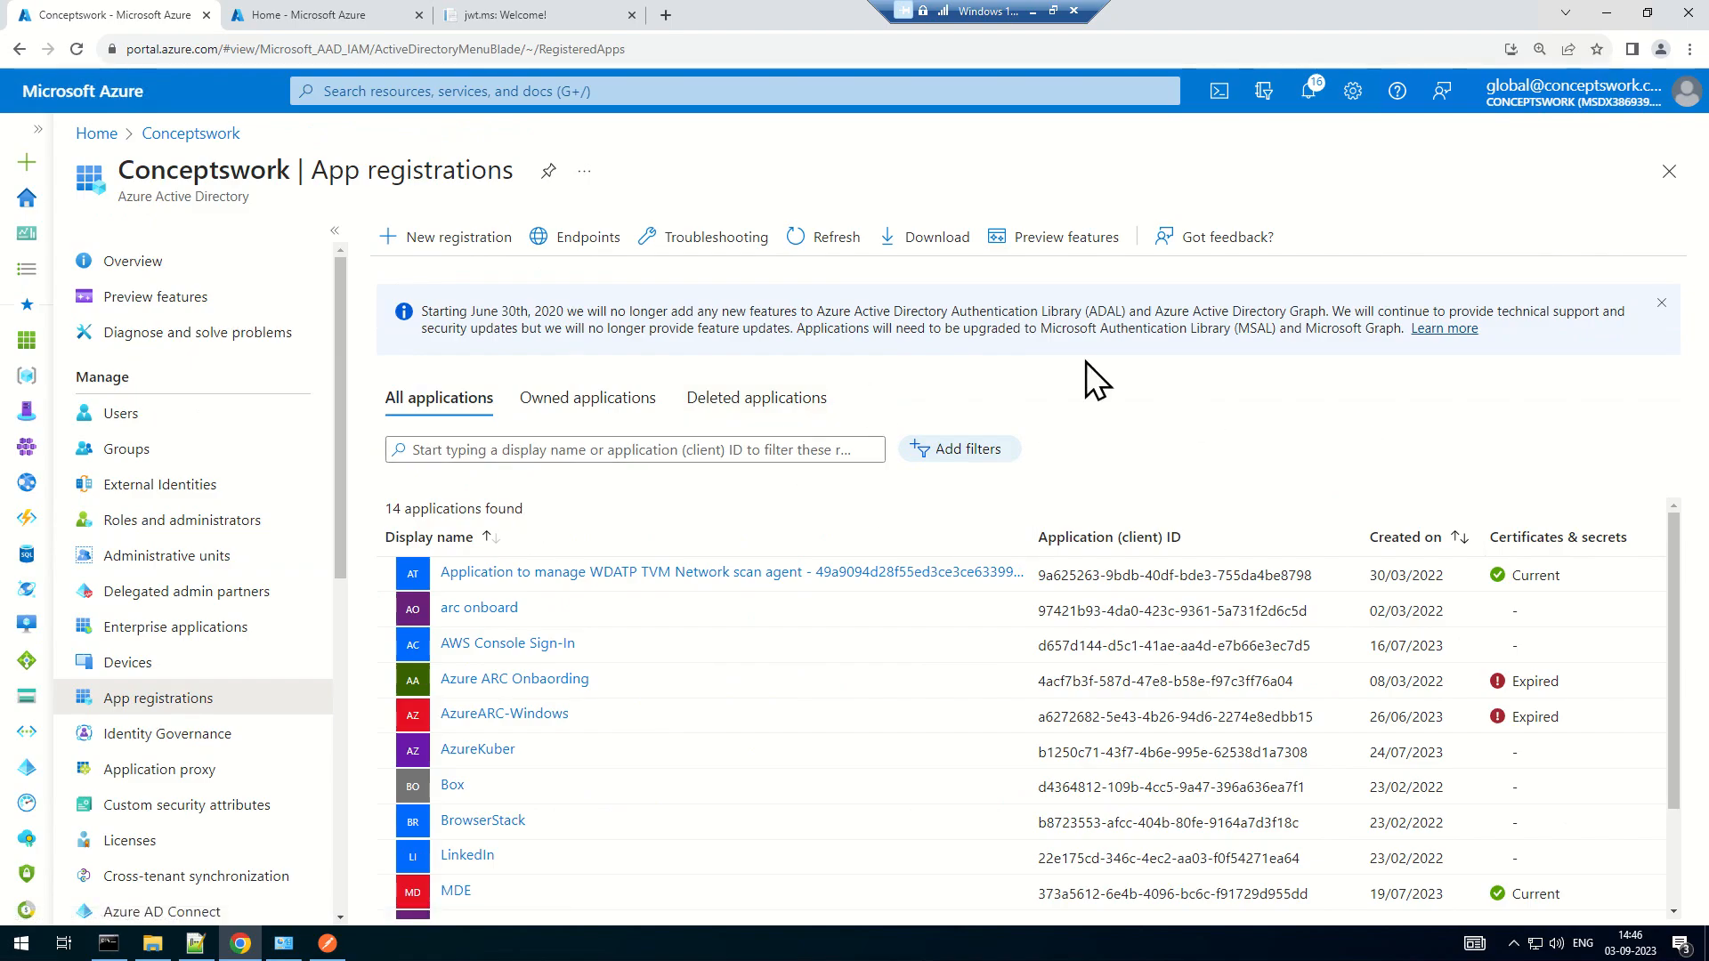
left_click(1669, 173)
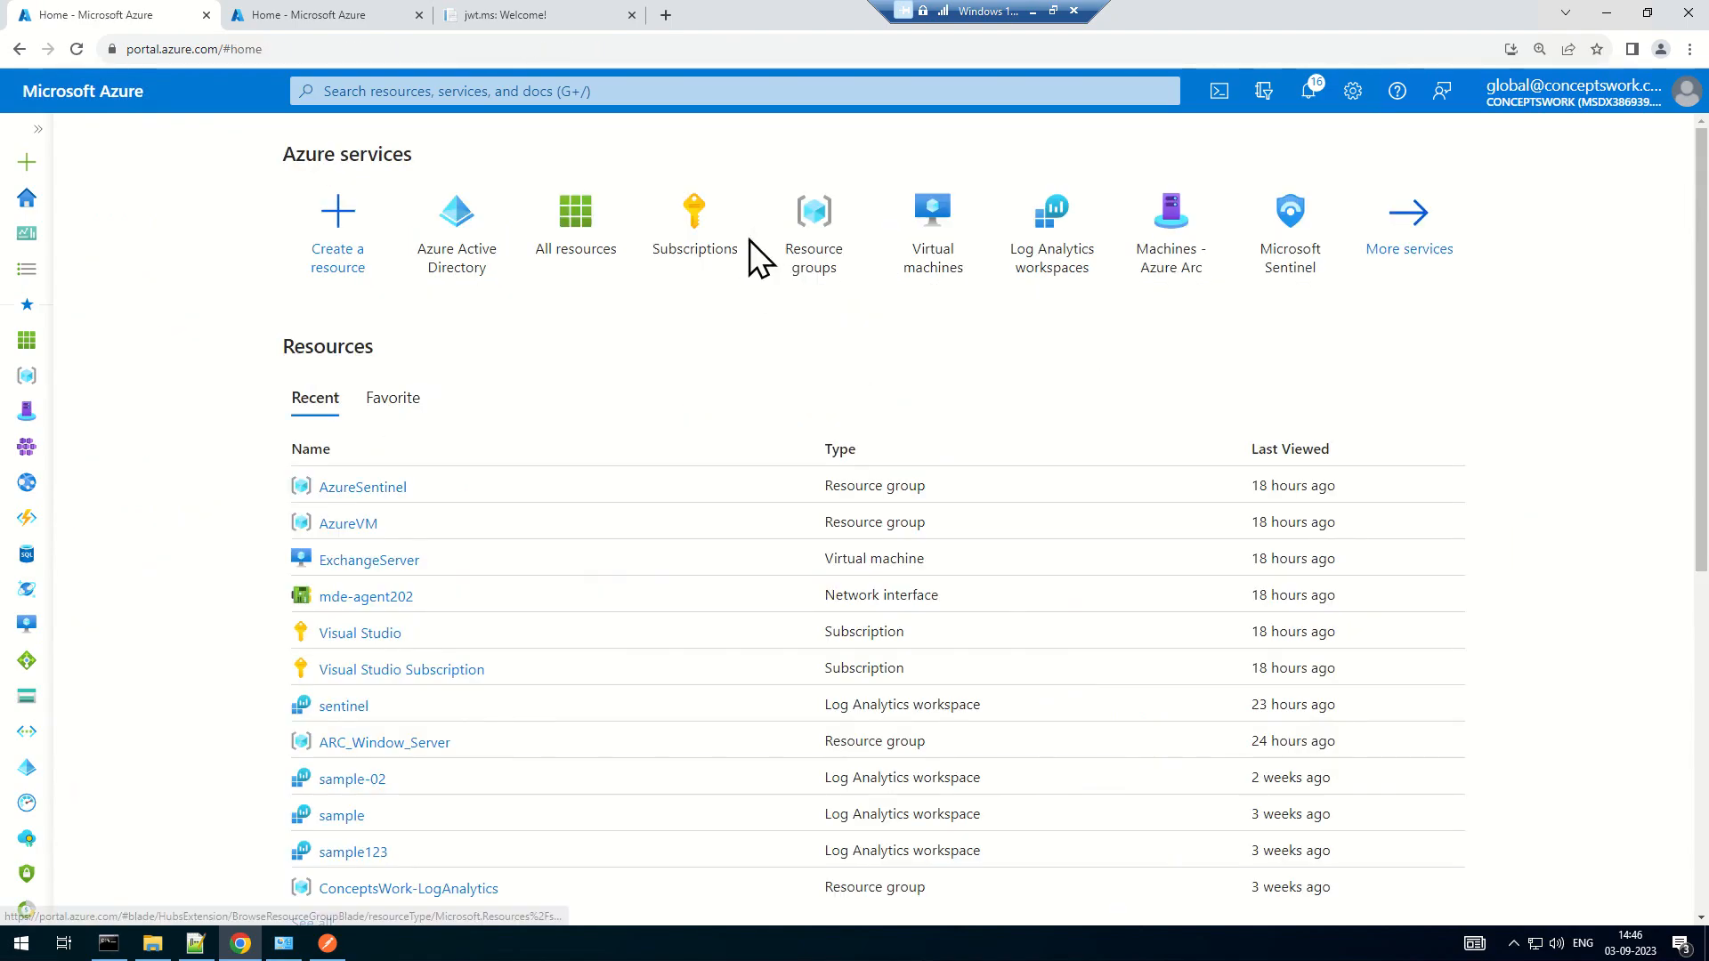
View the Subscriptions list in the Azure portal and return to the portal home page
left_click(723, 252)
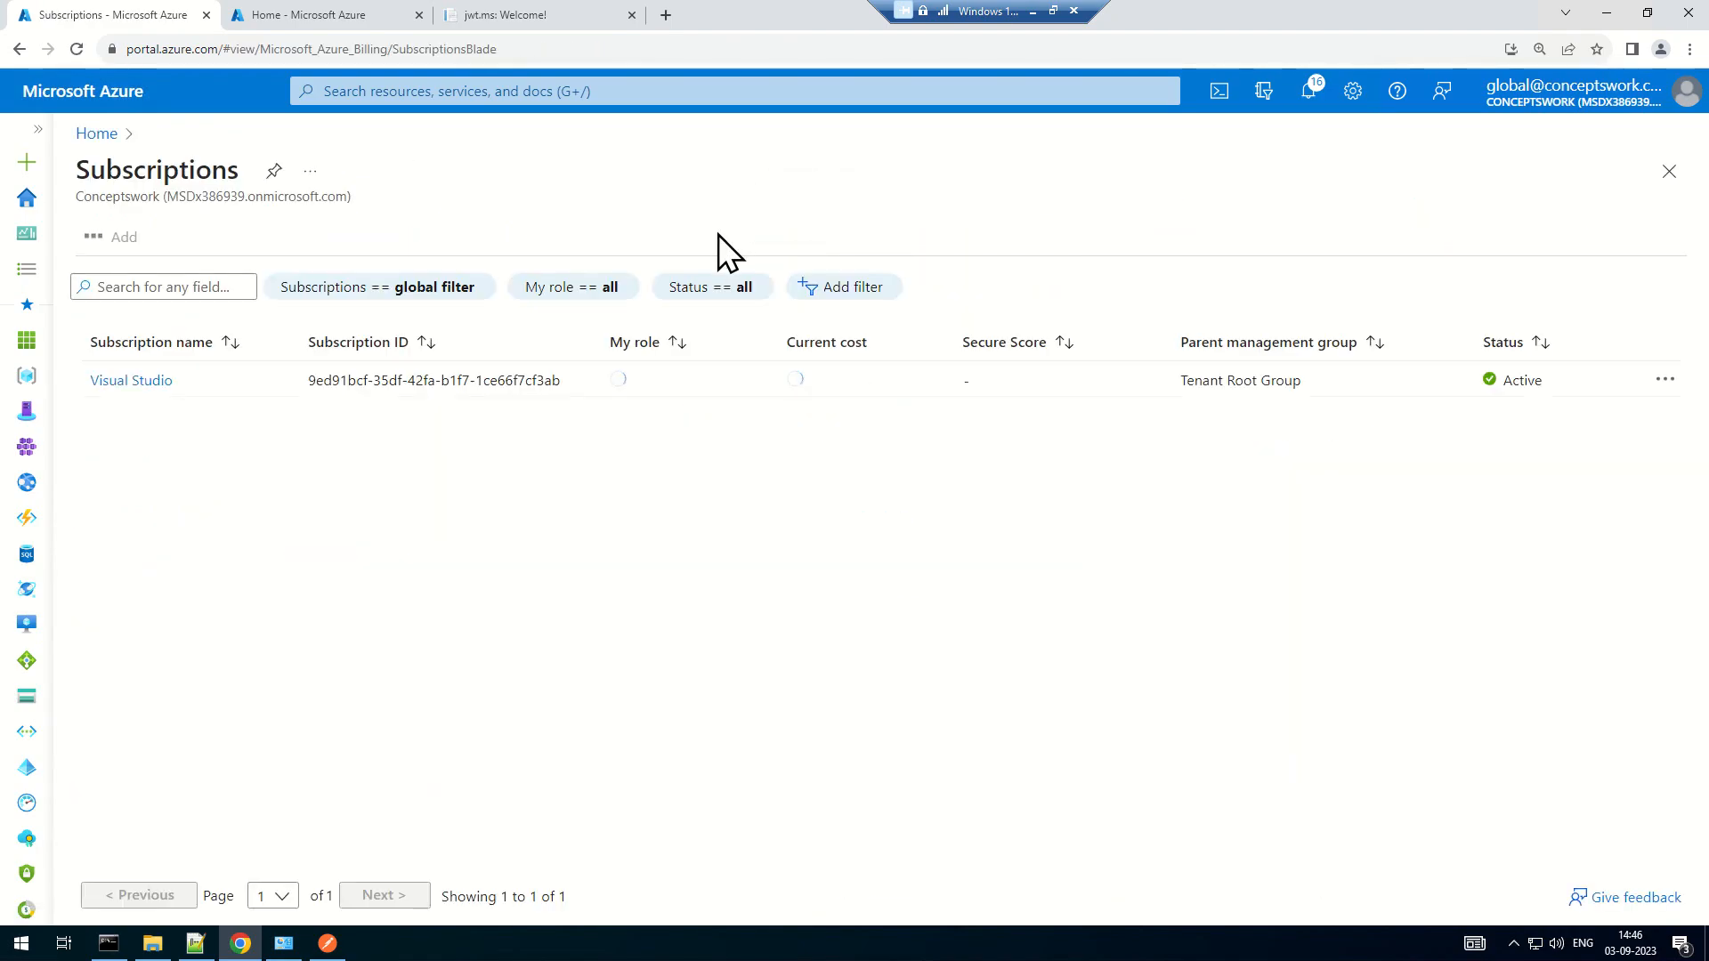
left_click(1670, 173)
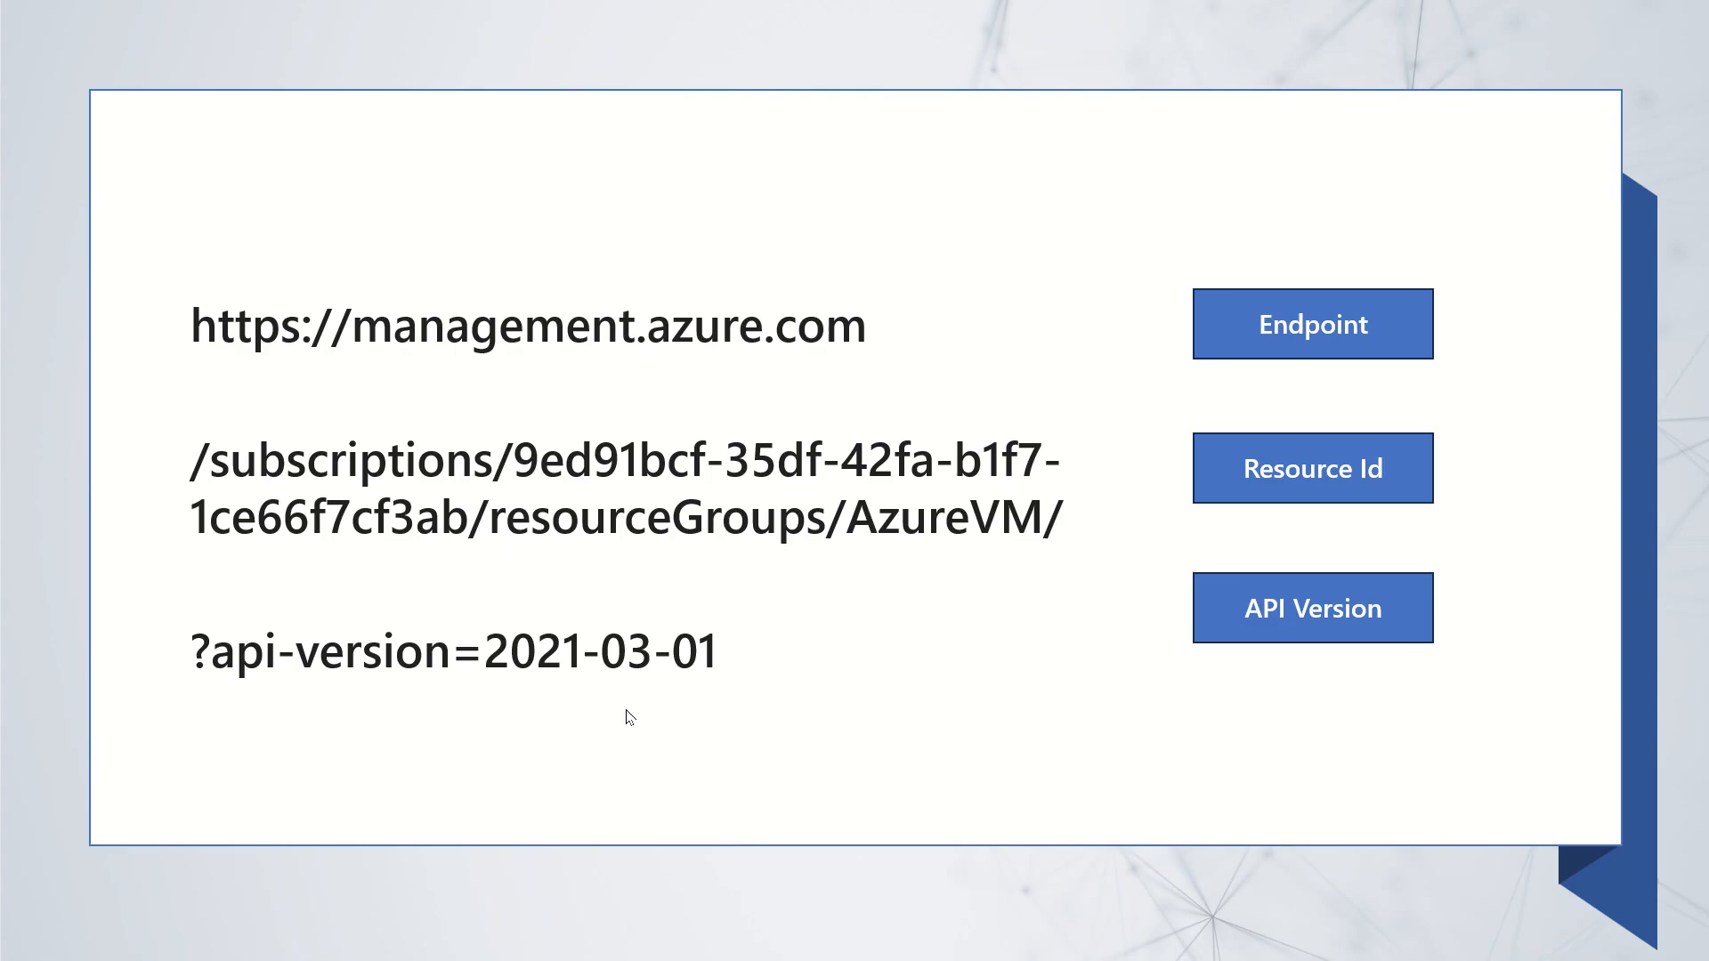
key("alt+Tab")
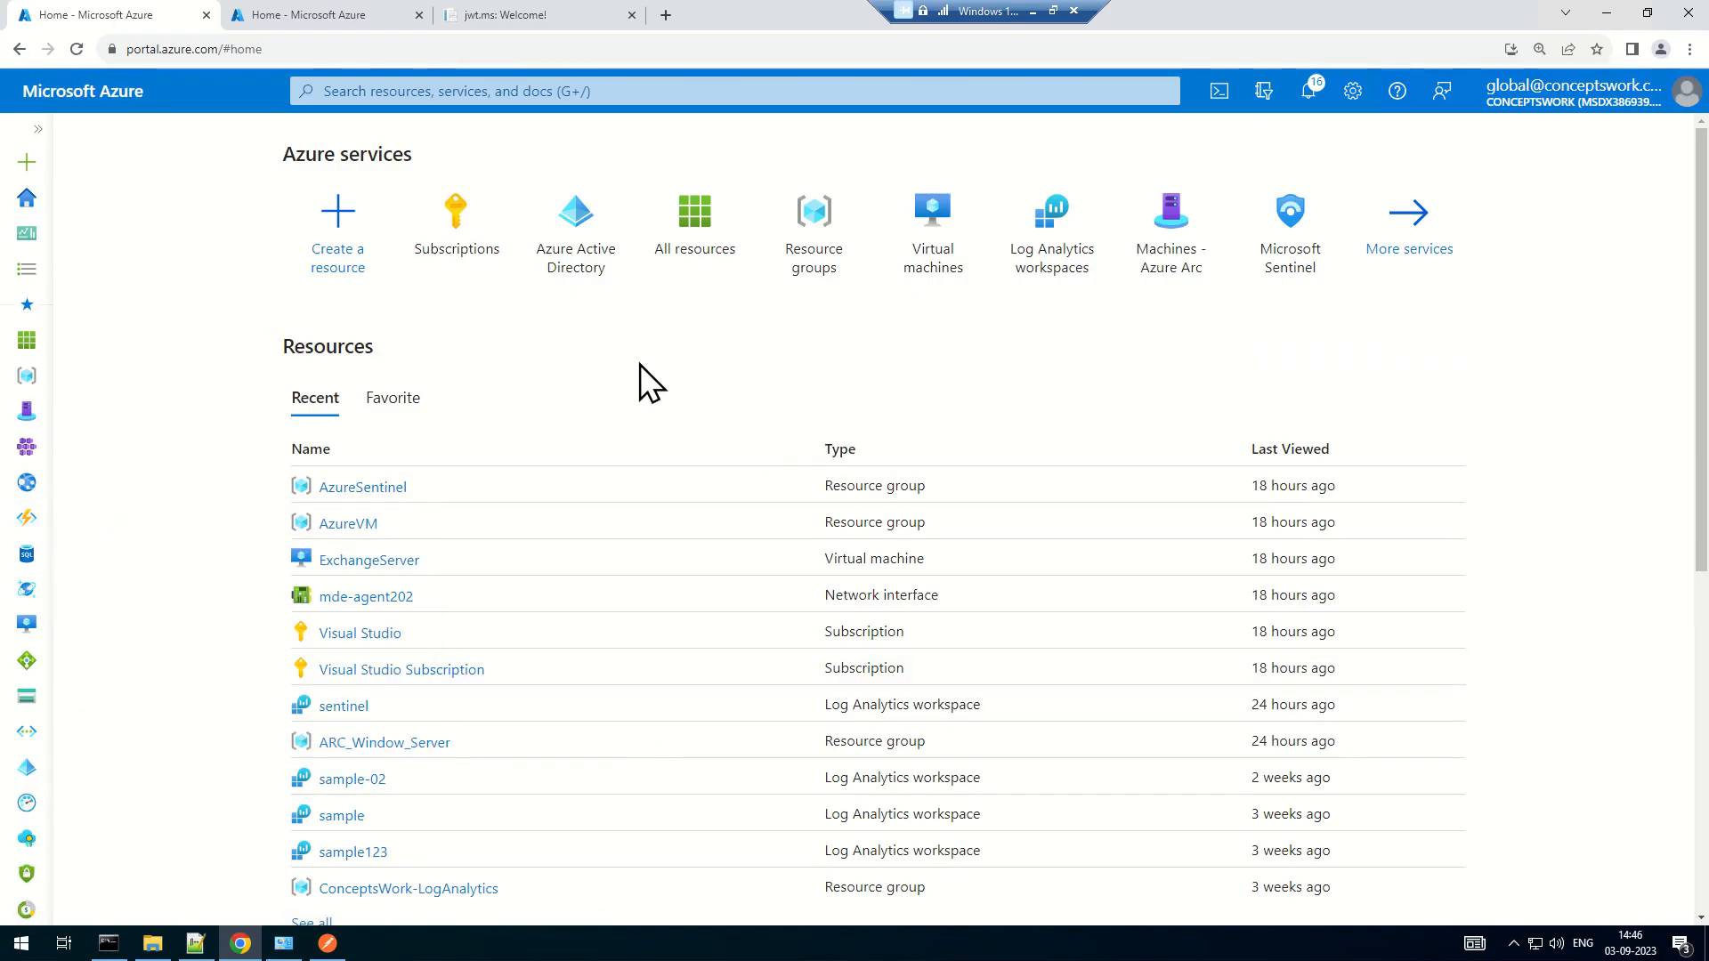
Open the AzureSentinel resource group and inspect the resource ID in its JSON view
left_click(371, 489)
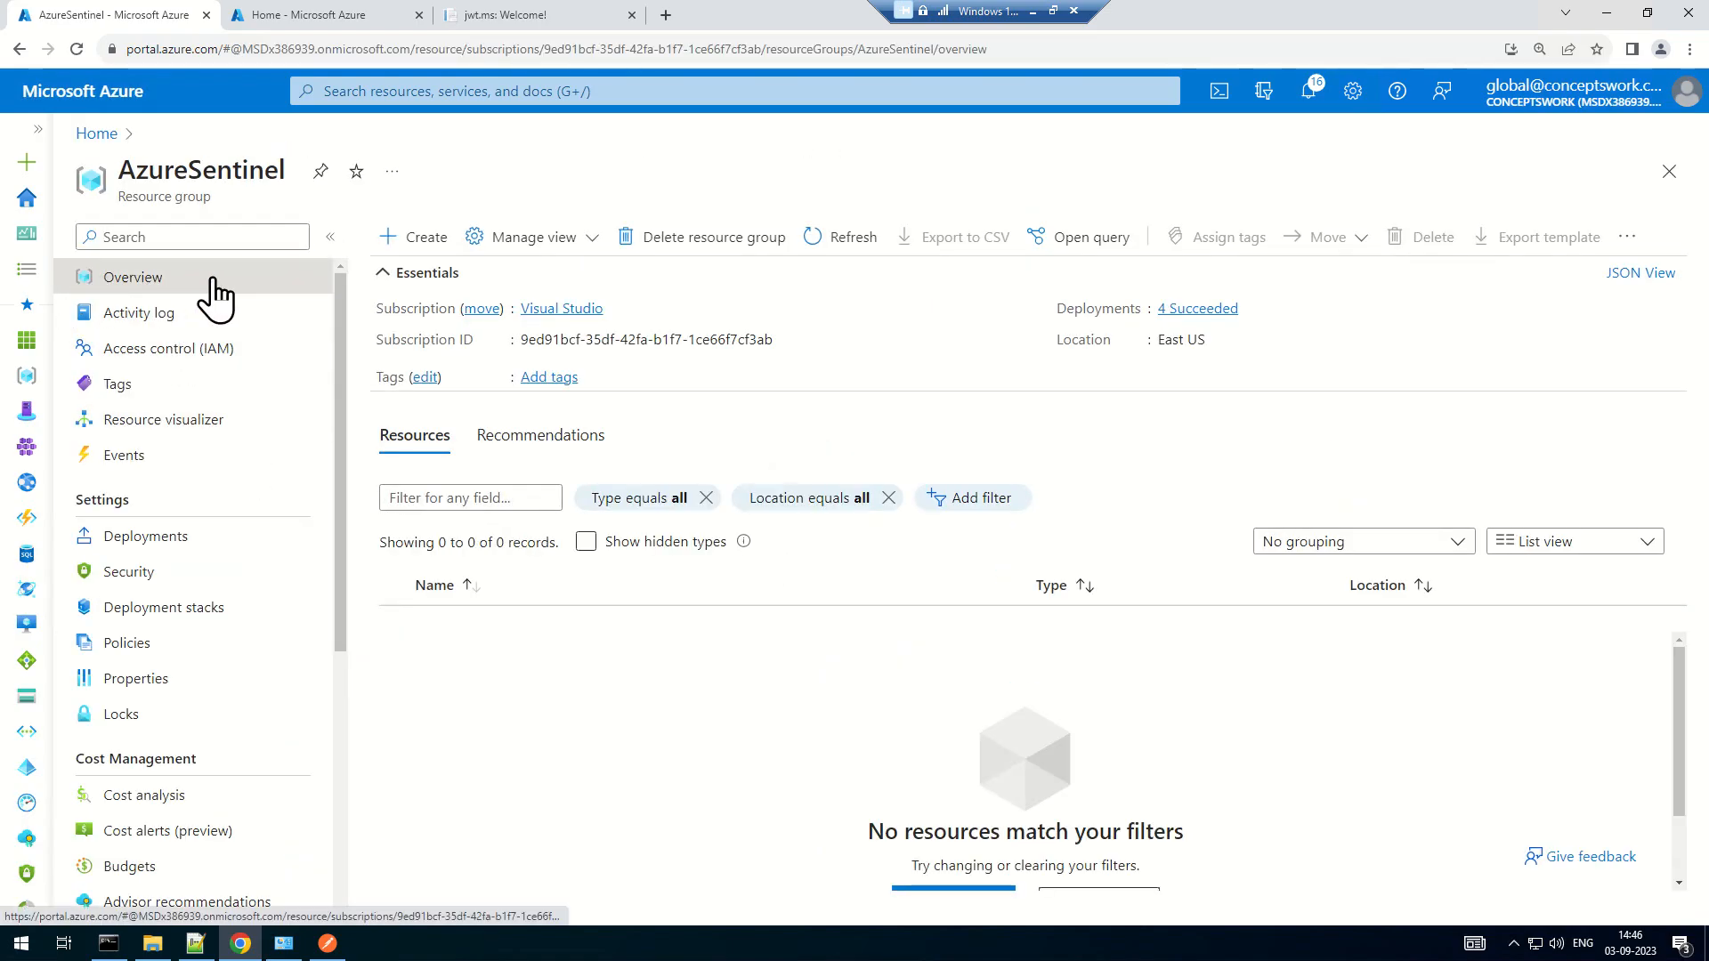
left_click(1649, 274)
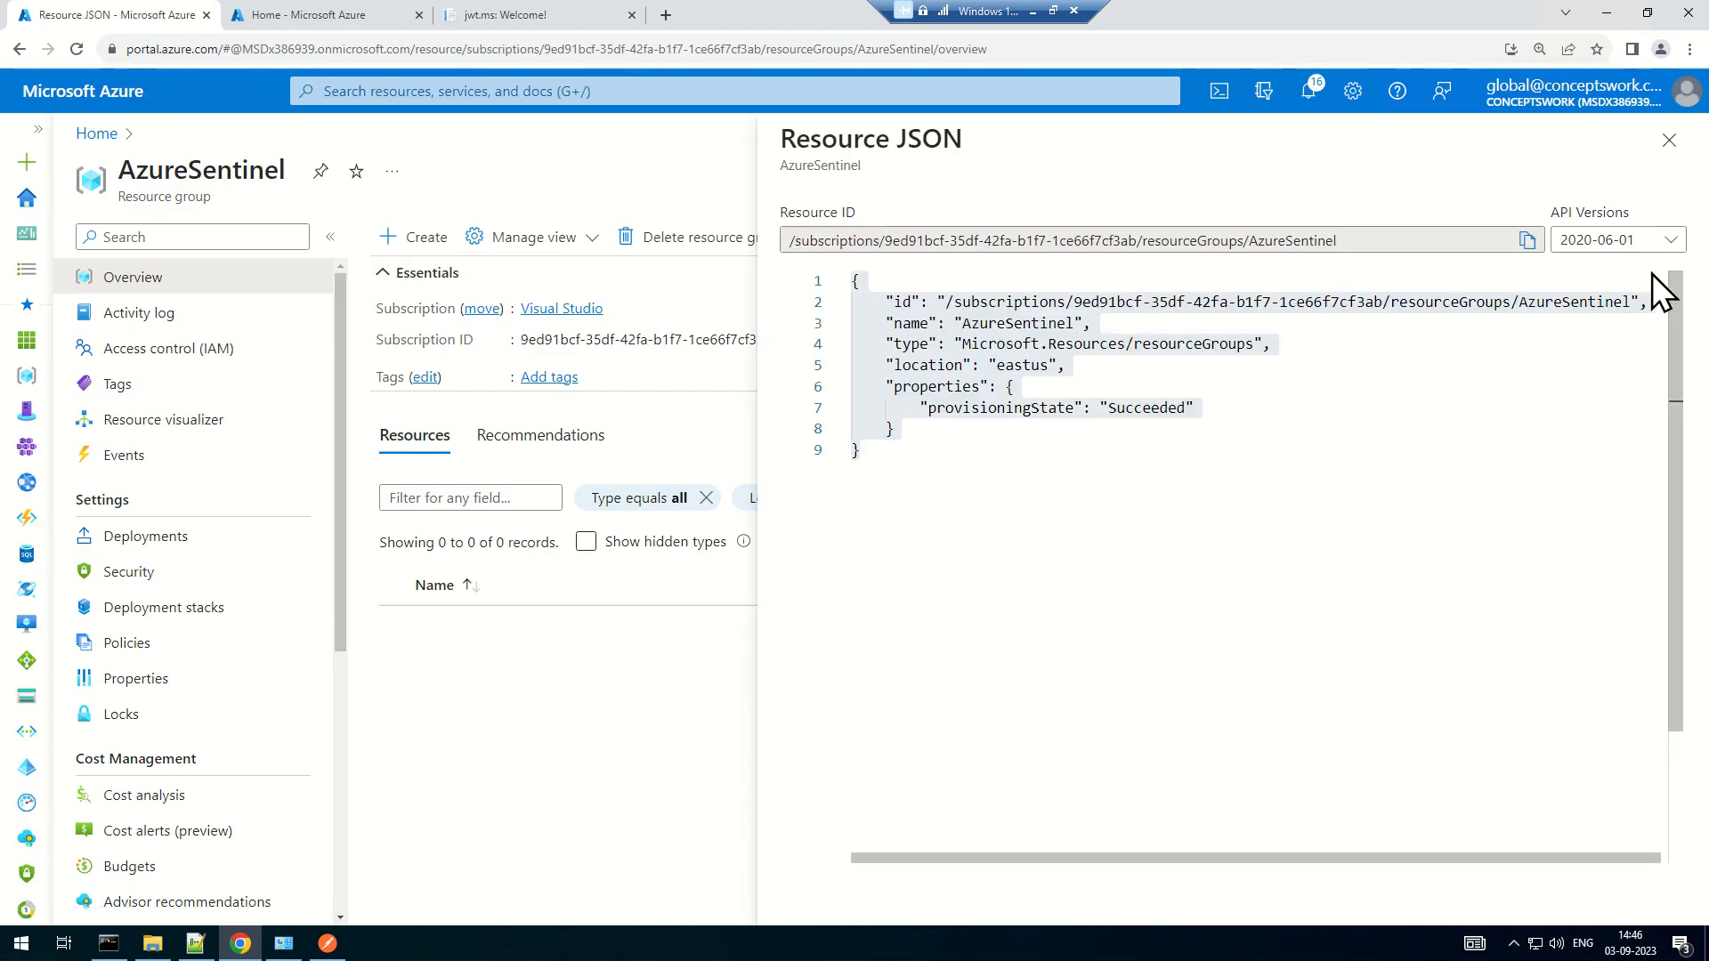
left_click_drag(806, 241, 1568, 259)
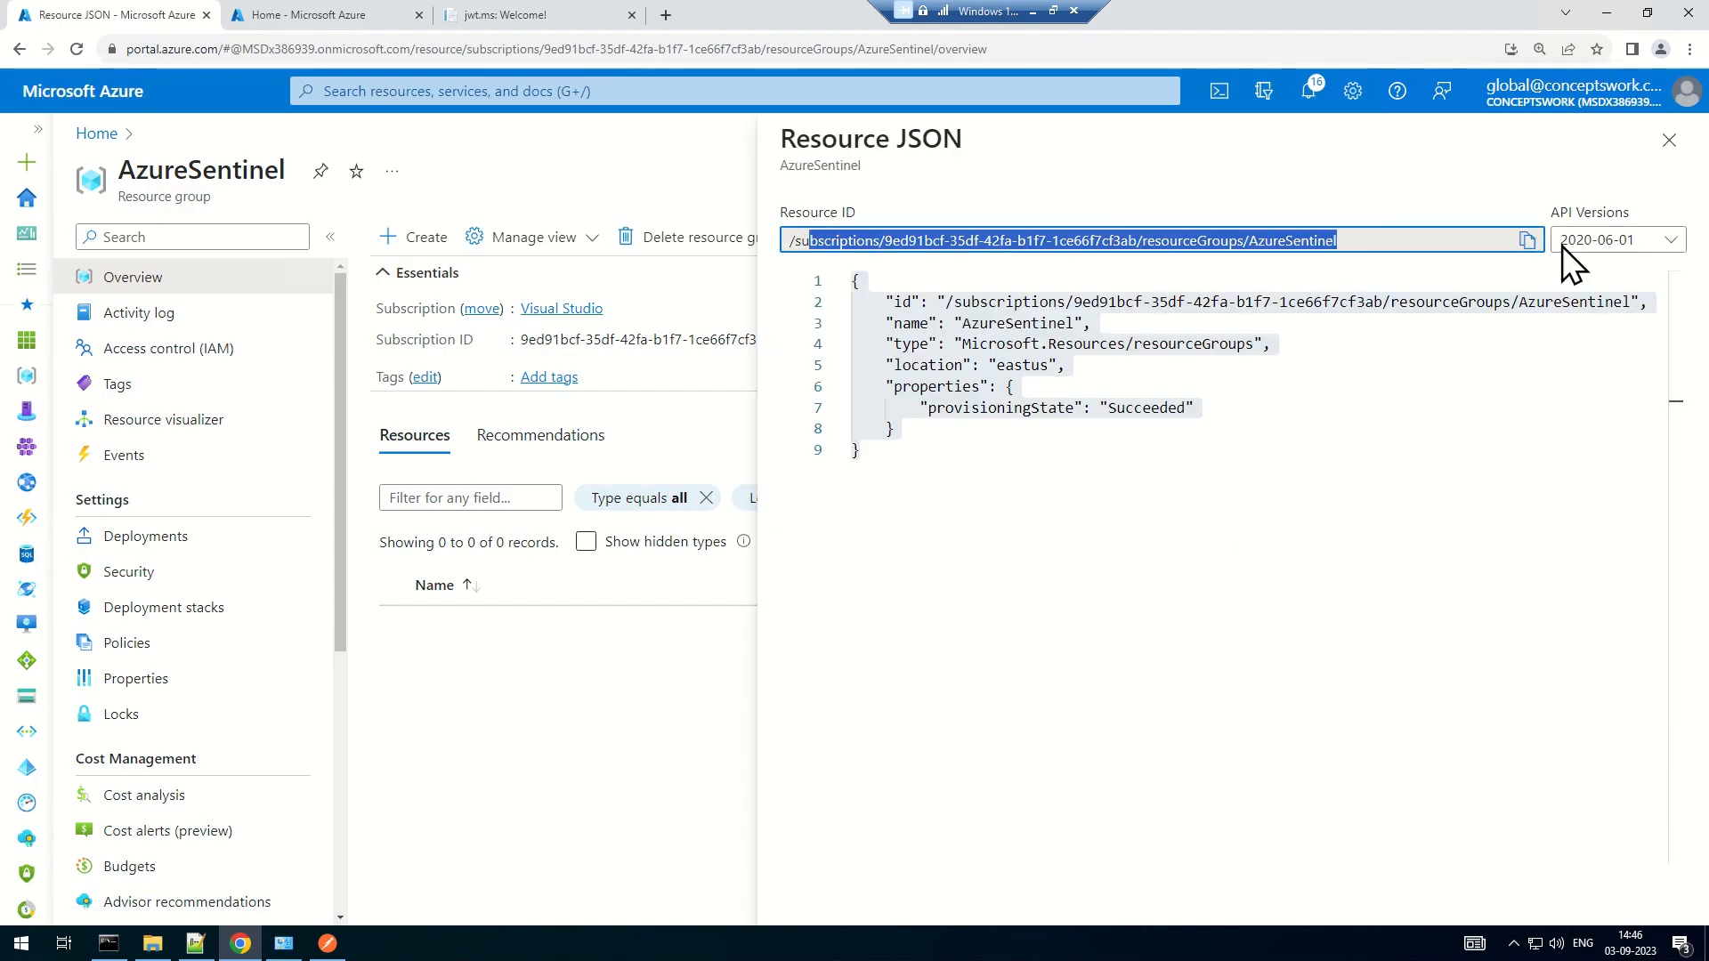
left_click(1669, 140)
Copy the AzureSentinel resource ID from the resource group's properties
scroll(196, 750, "down", 4)
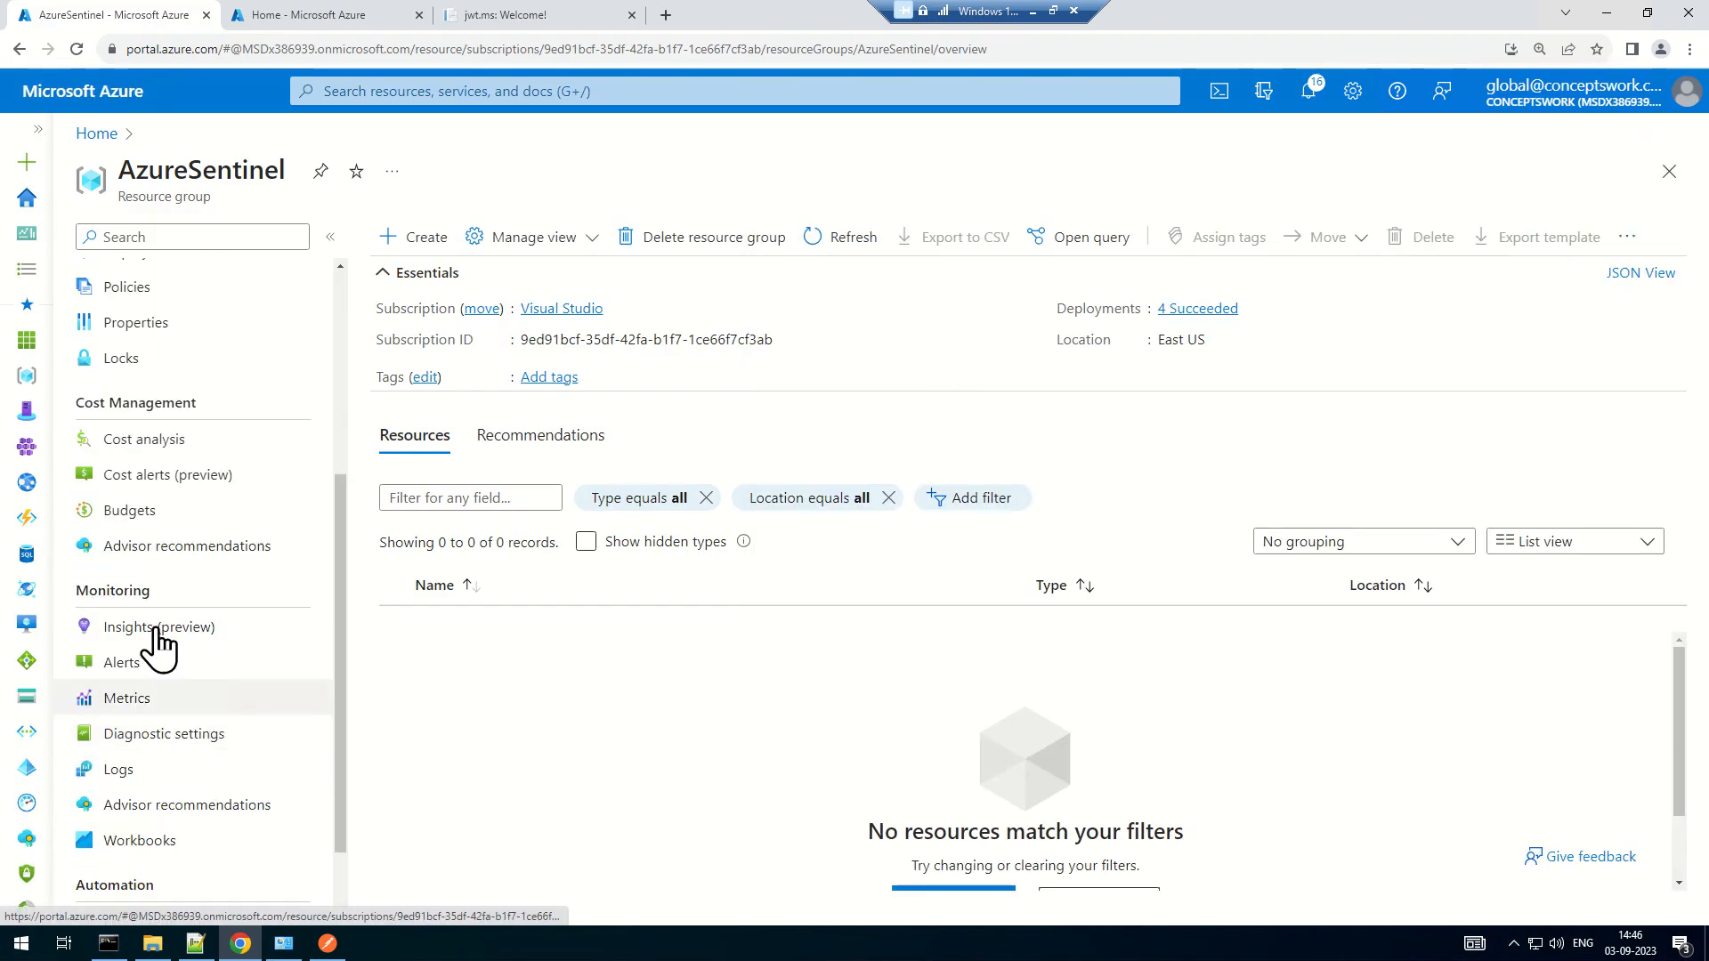
scroll(211, 703, "up", 4)
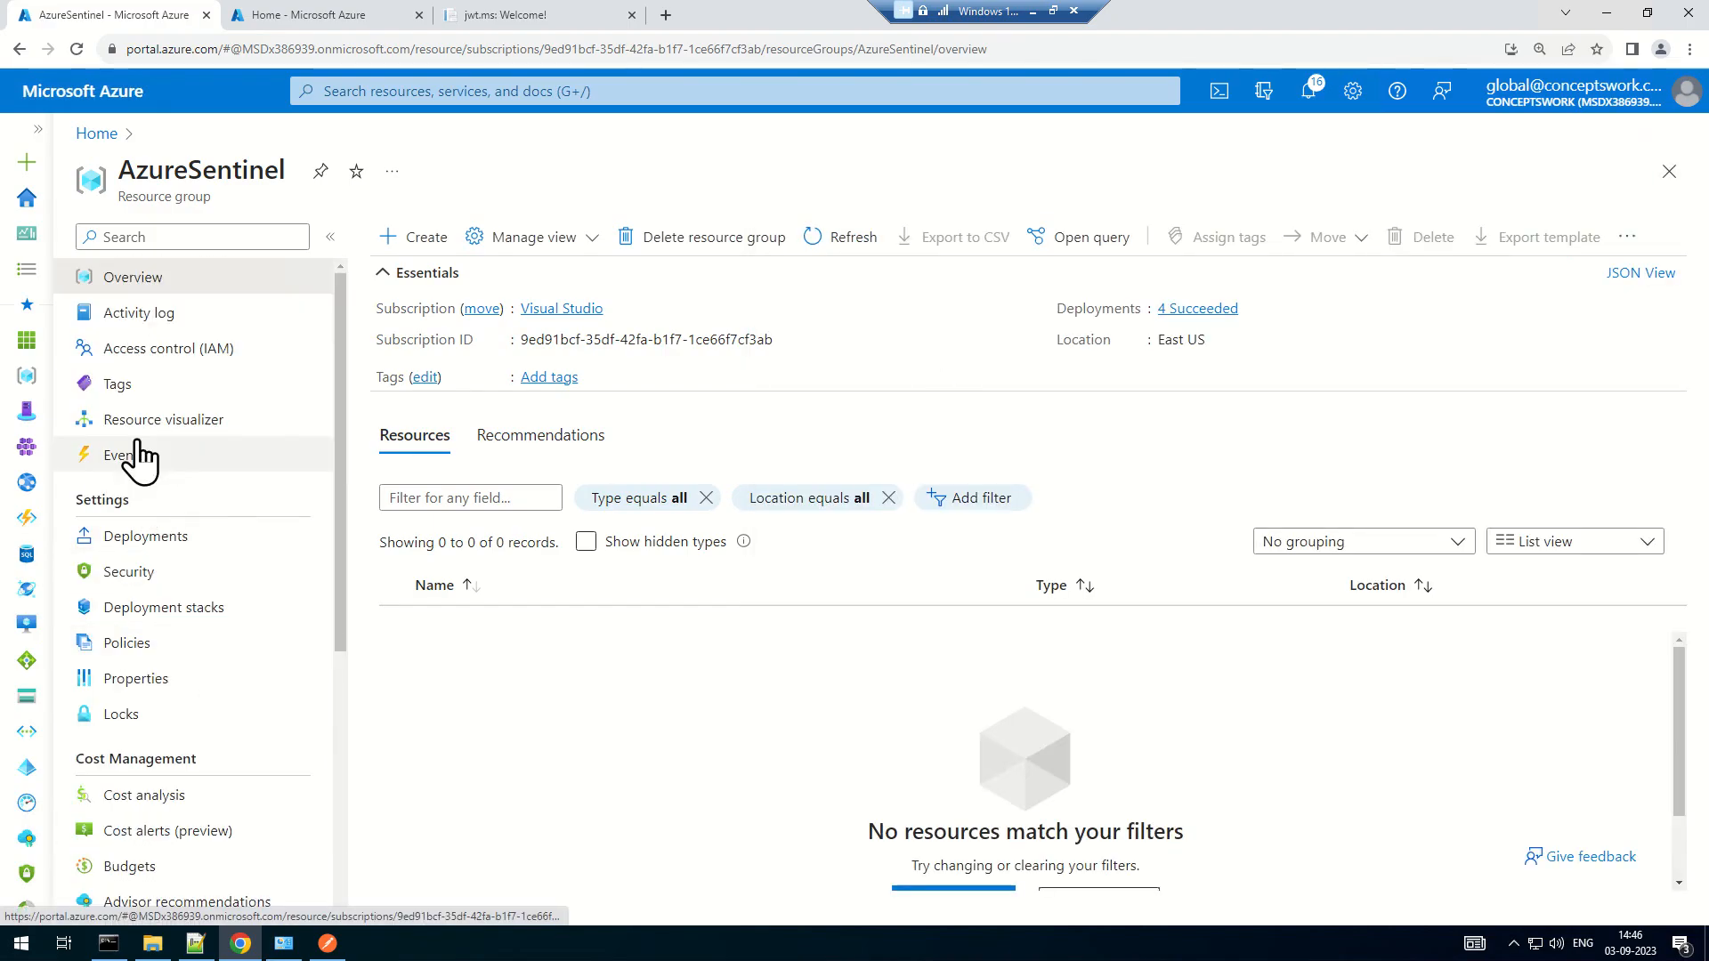
left_click(112, 678)
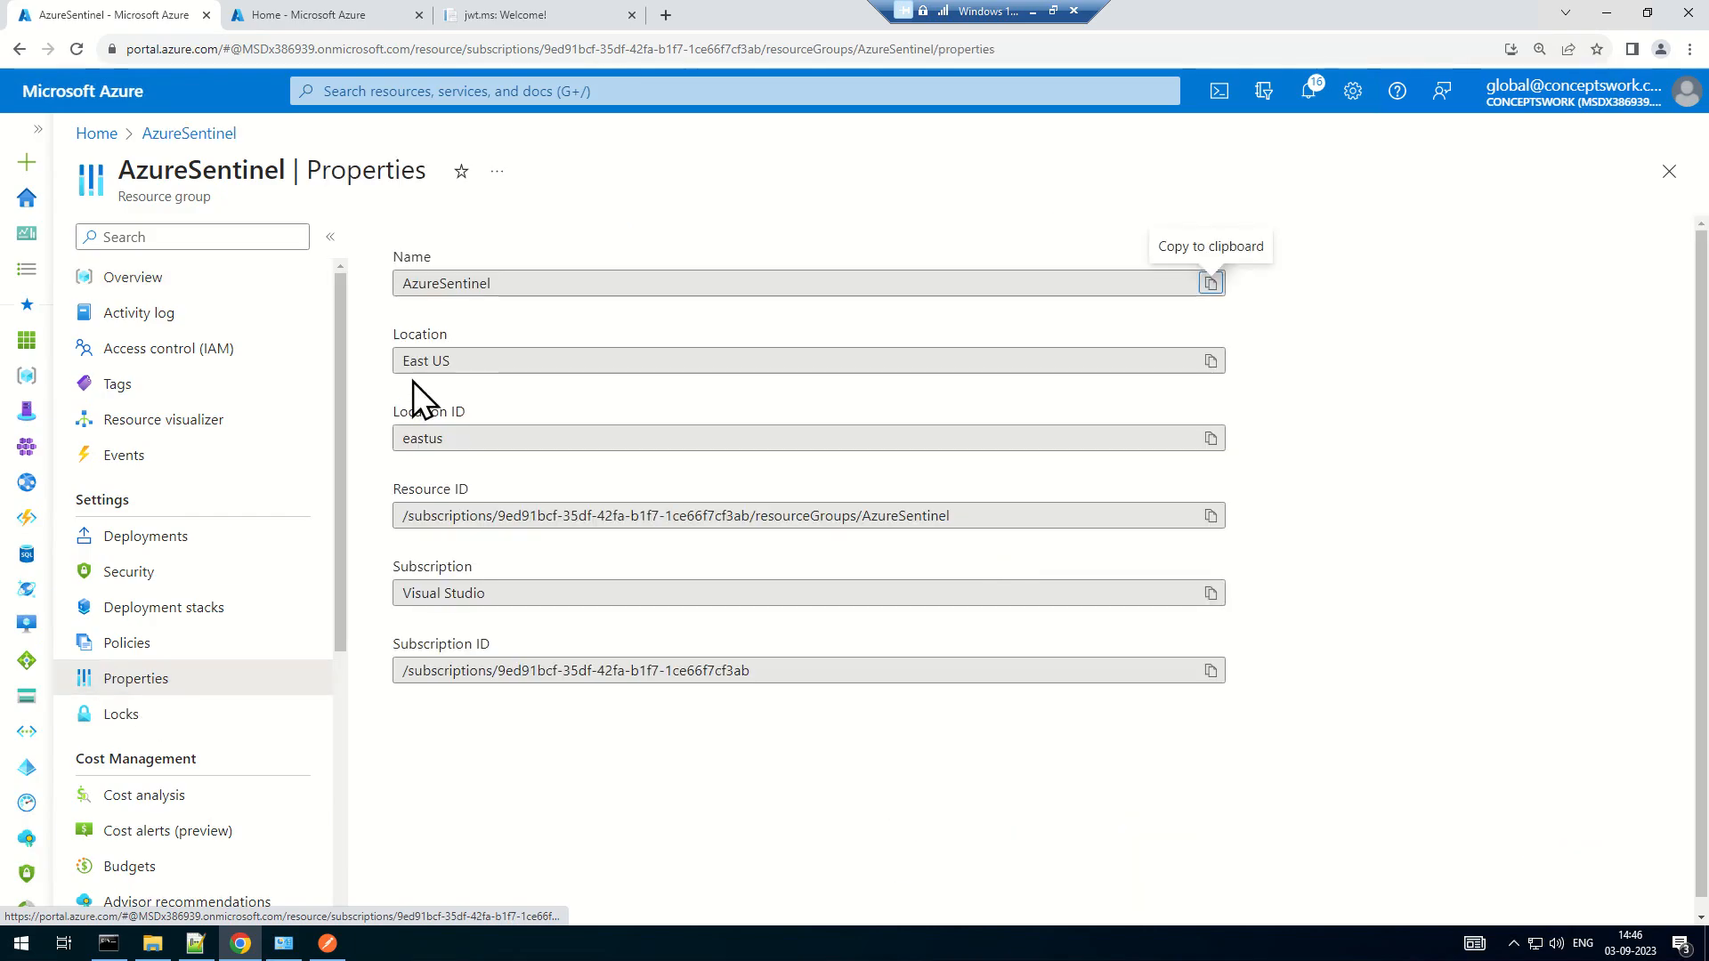
left_click(1212, 518)
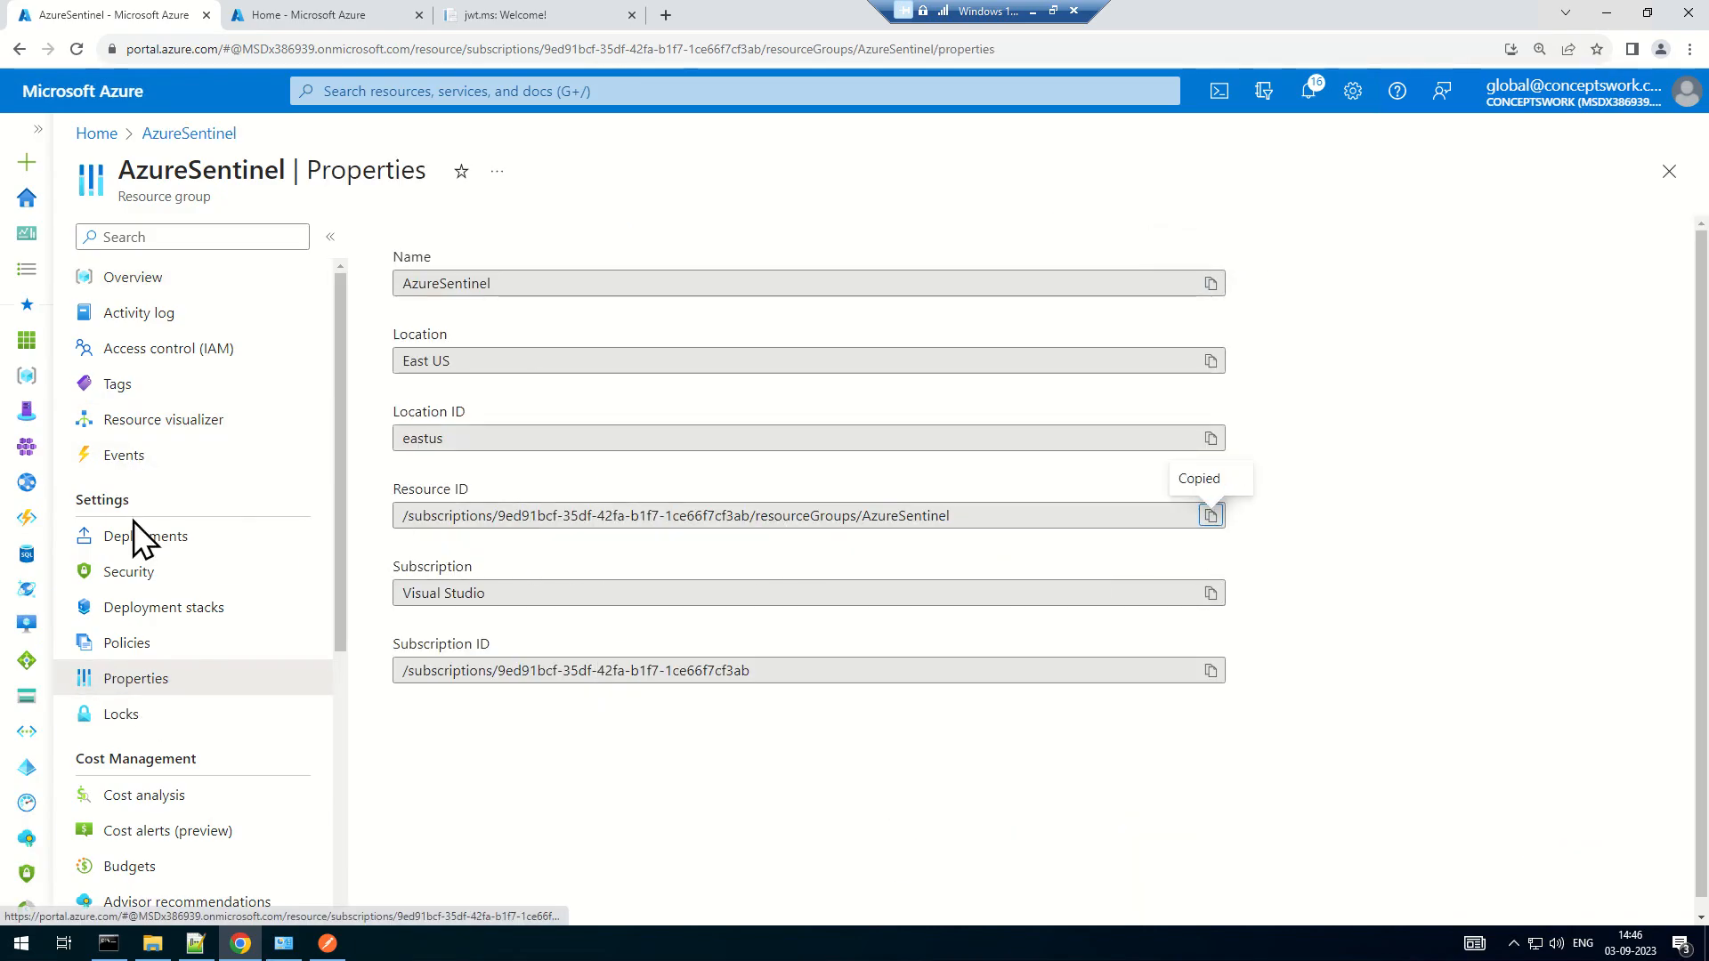
Reopen AzureSentinel's JSON view from its overview, check the available API versions, and copy the resource ID
left_click(129, 283)
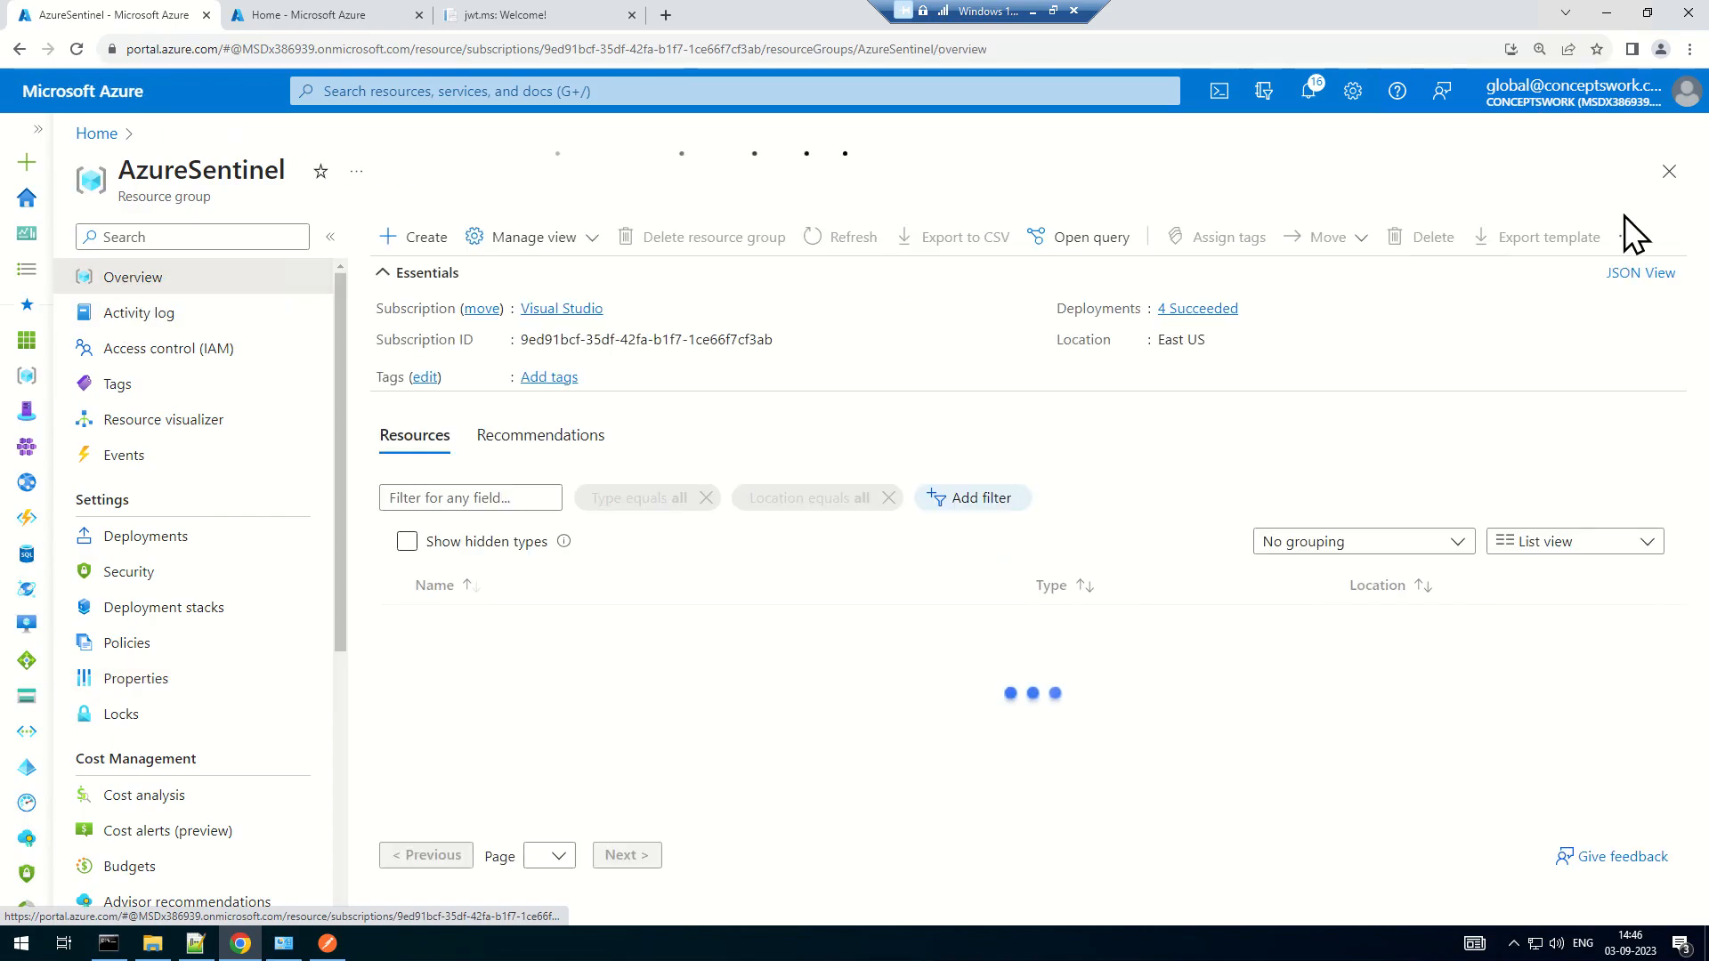
left_click(1630, 278)
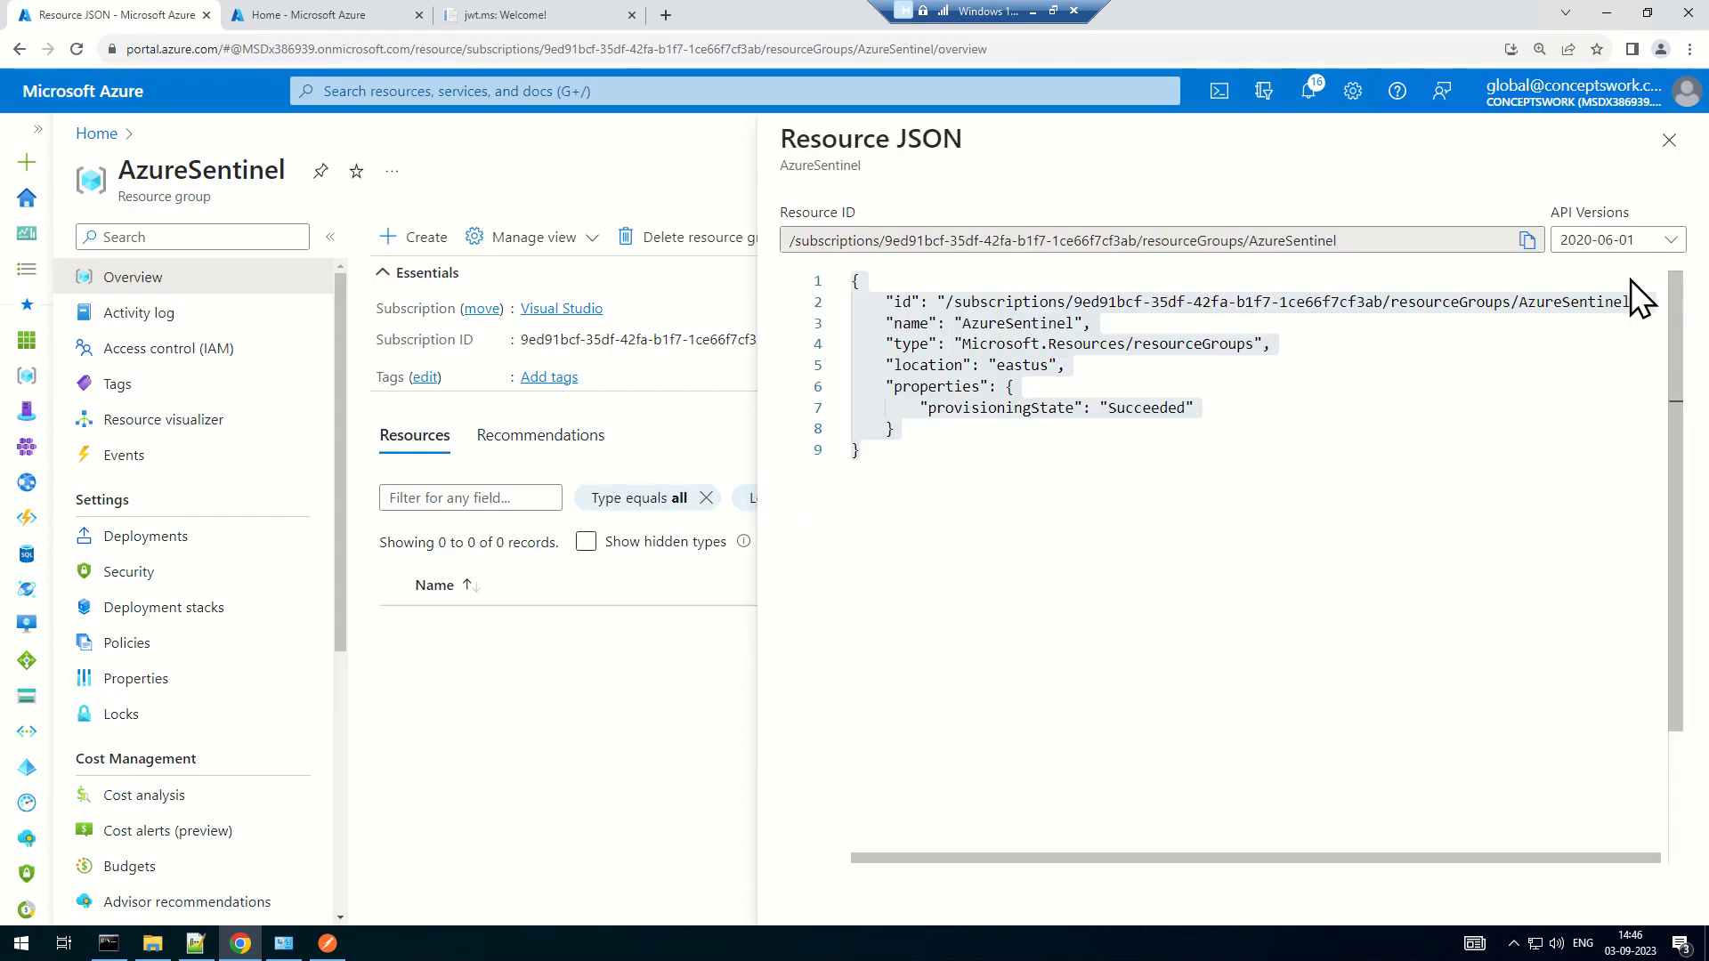
left_click(1633, 243)
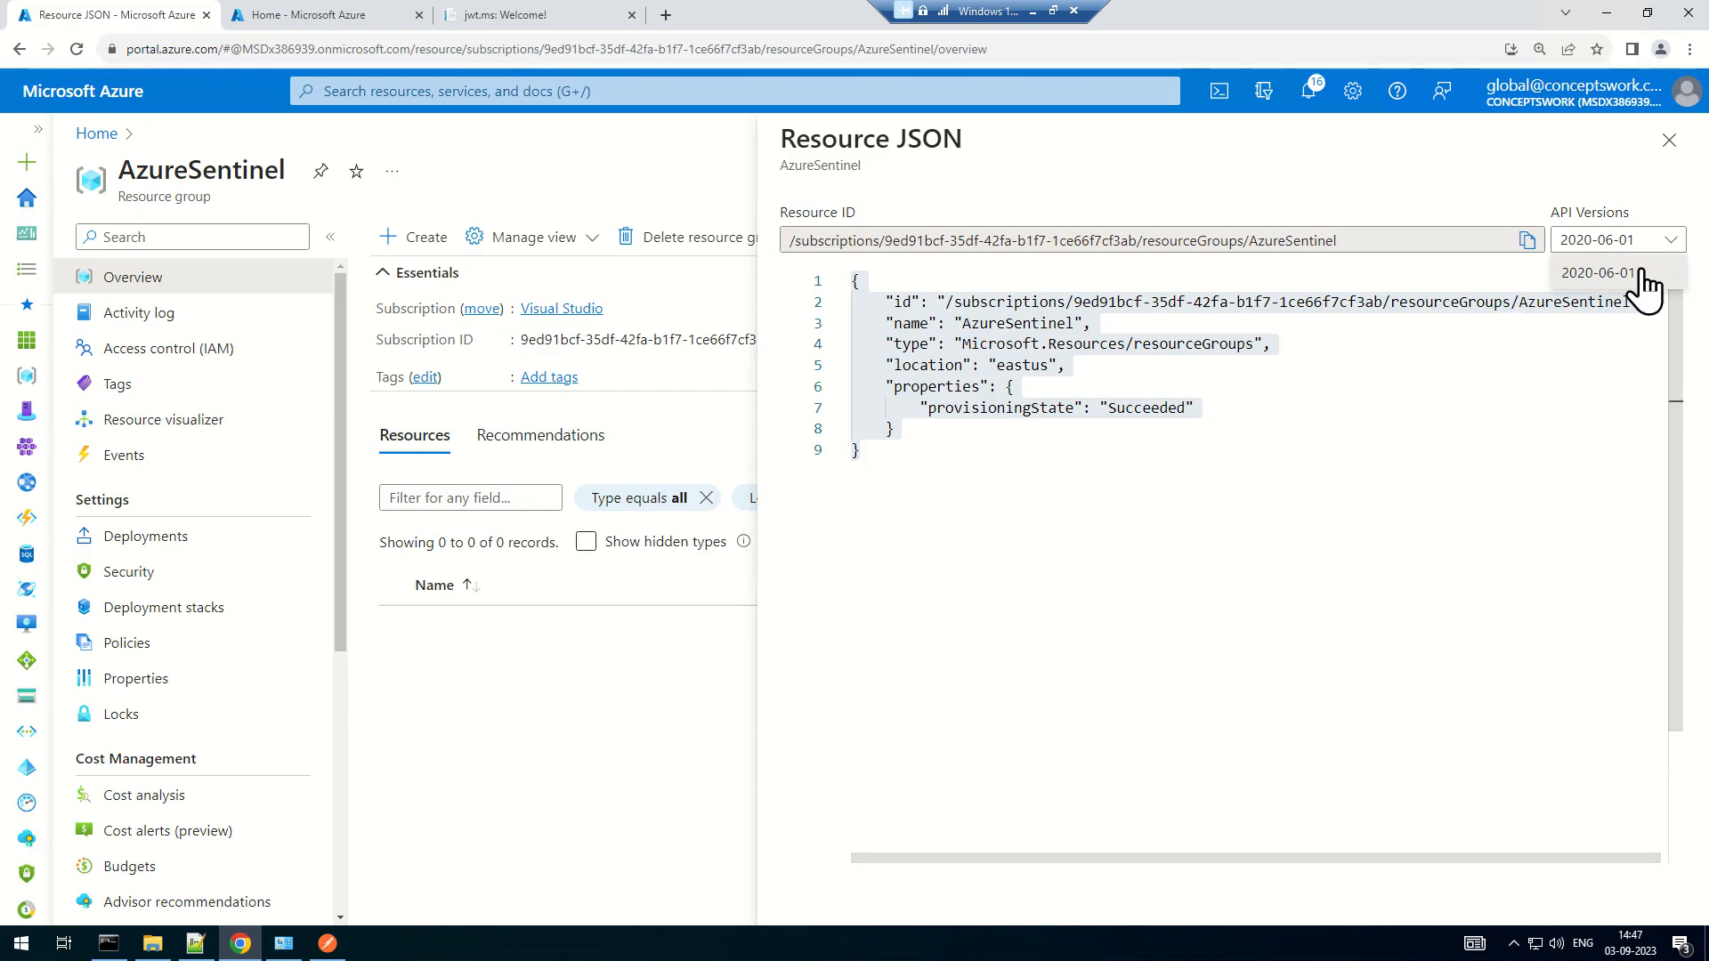
left_click(1429, 243)
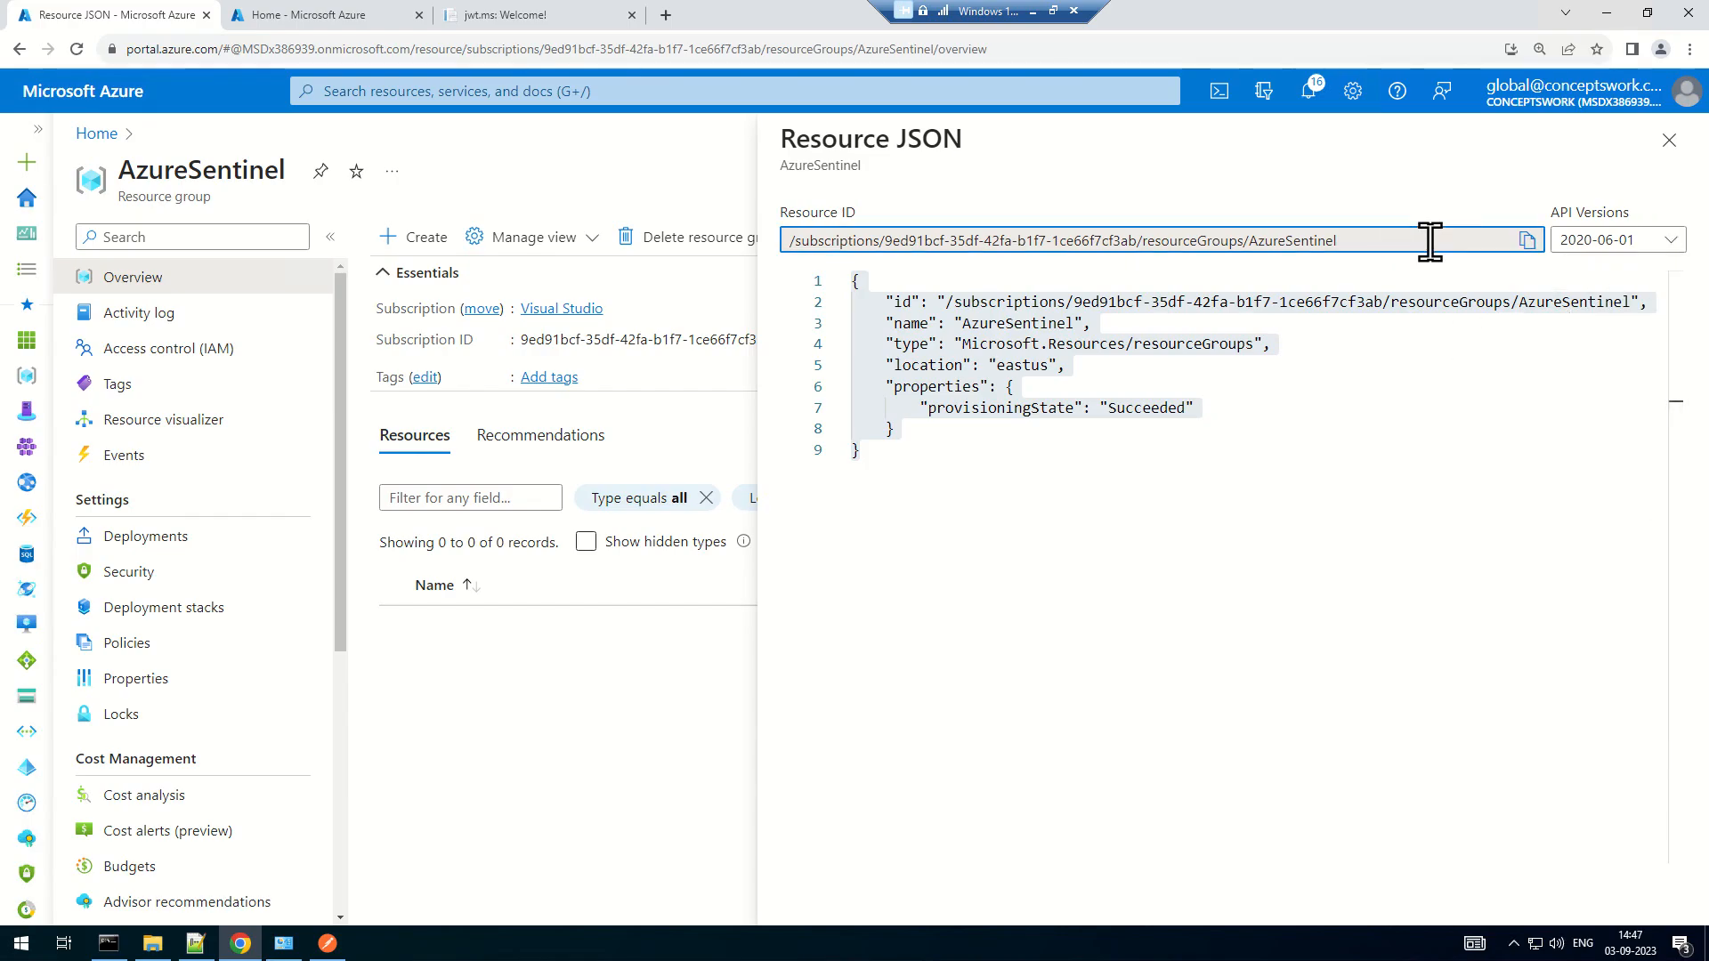
left_click(1670, 241)
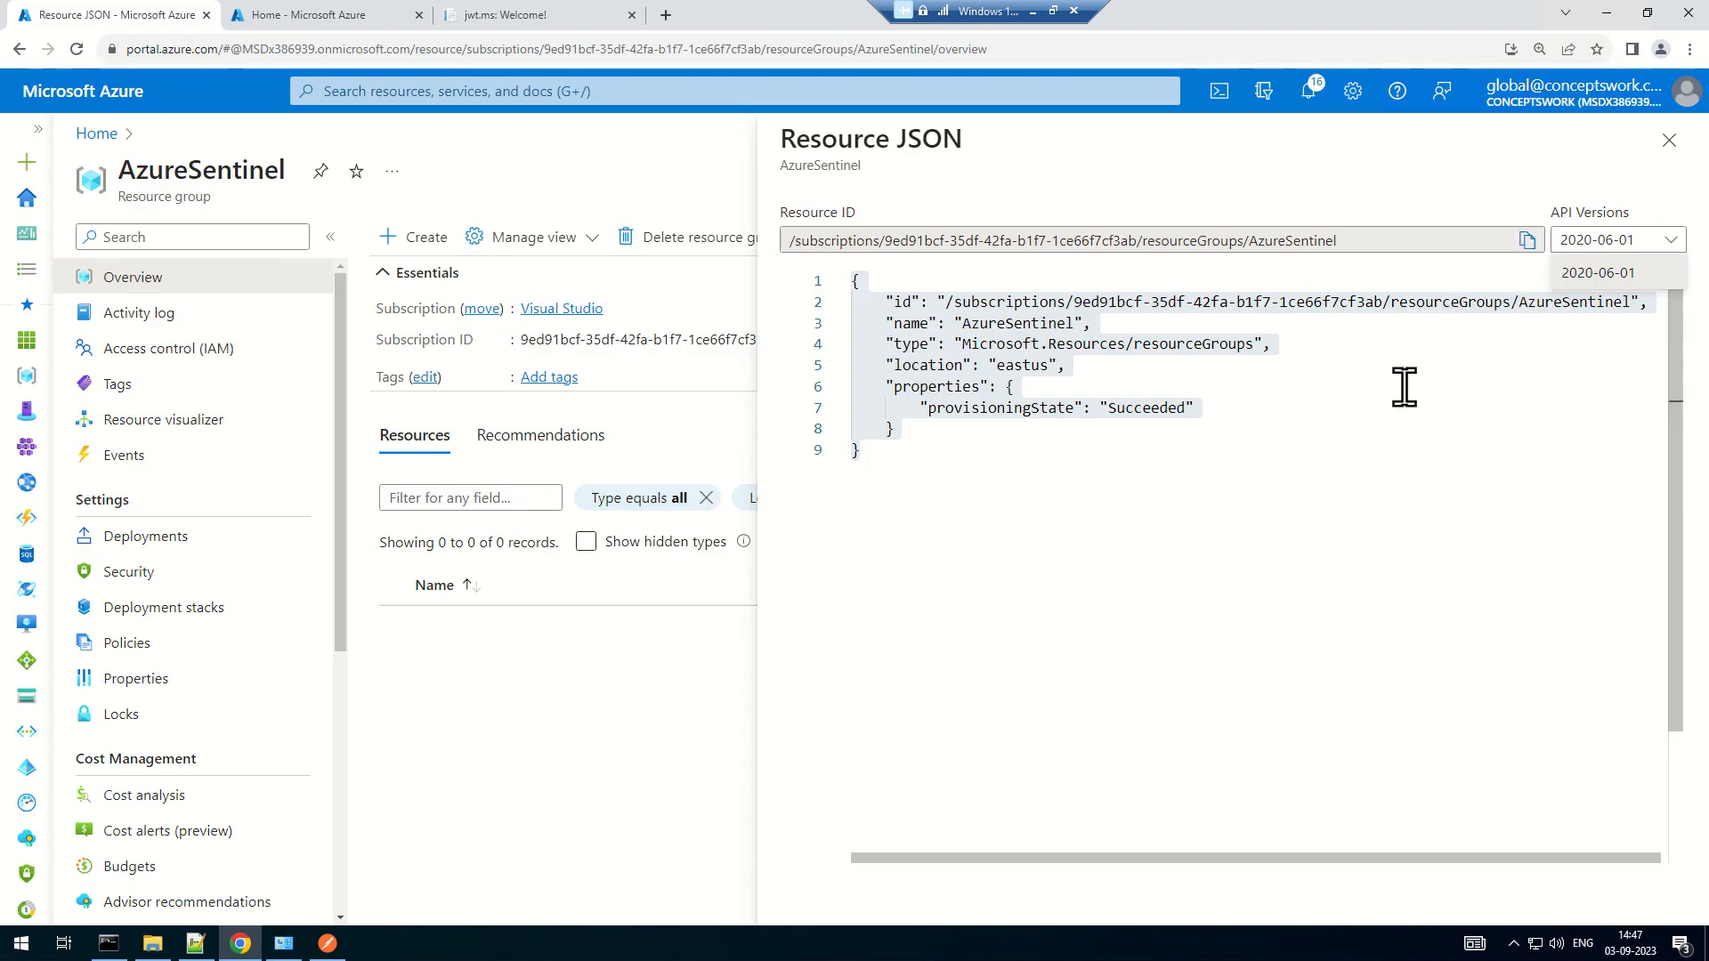
left_click(1529, 250)
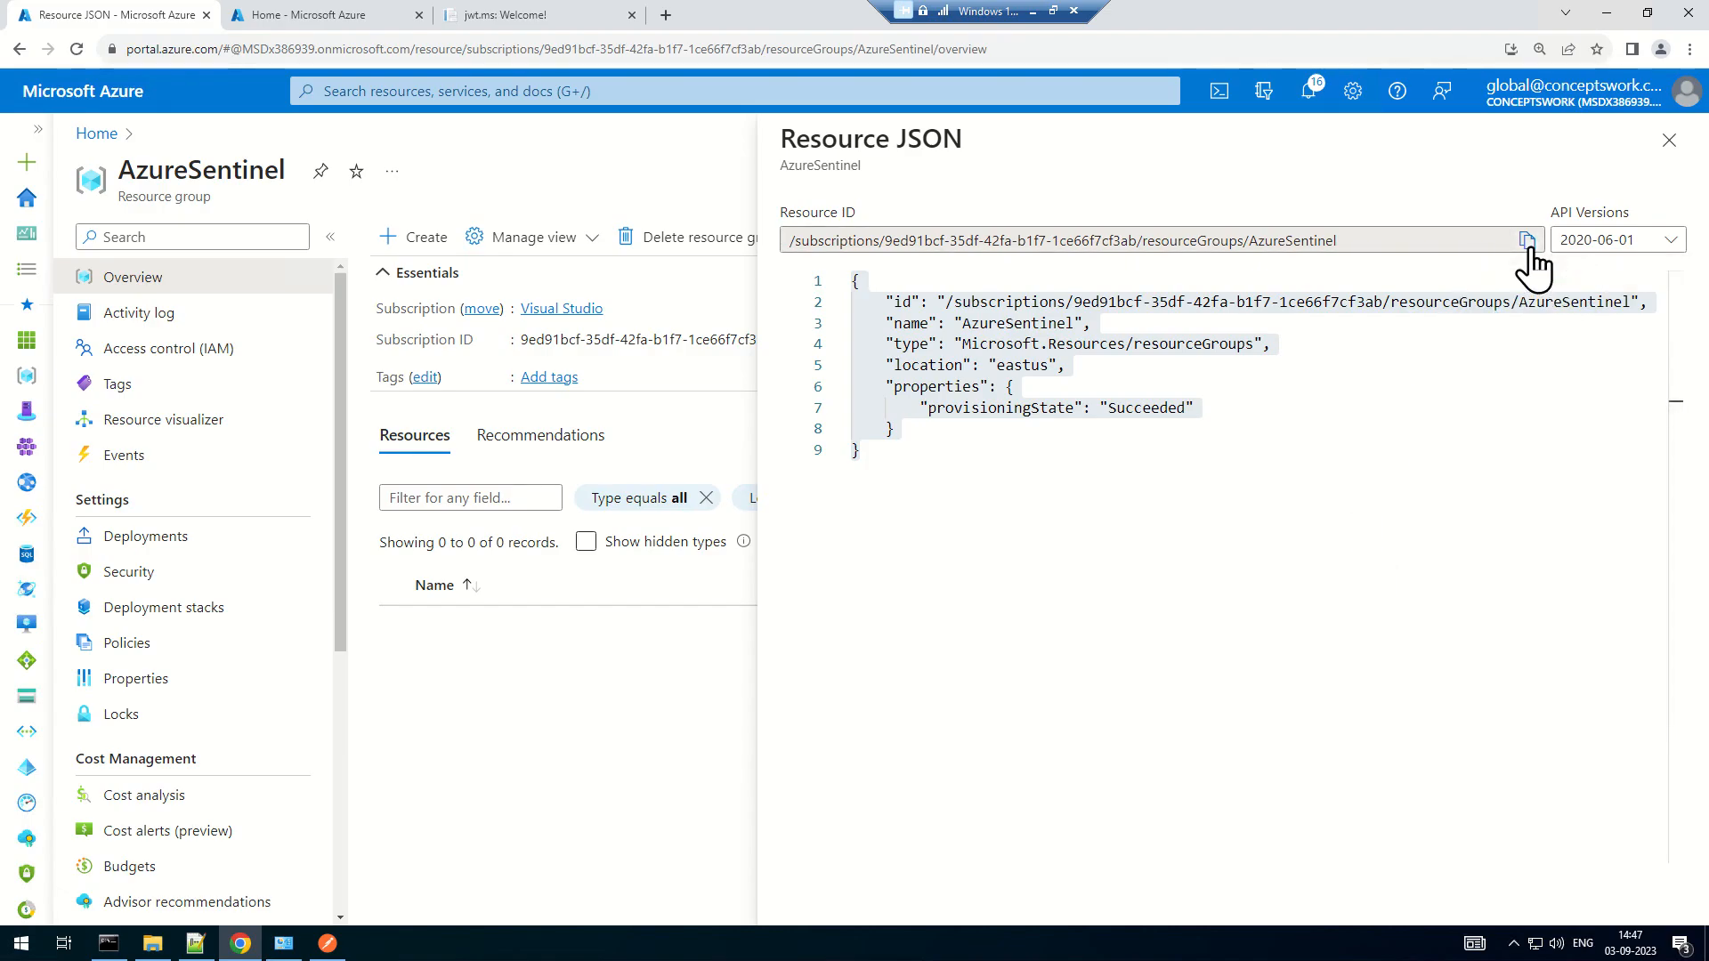
Paste the AzureSentinel resource ID into Notepad++ below the subscriptions URL, separated by blank lines
left_click(196, 943)
key("End")
key("Return")
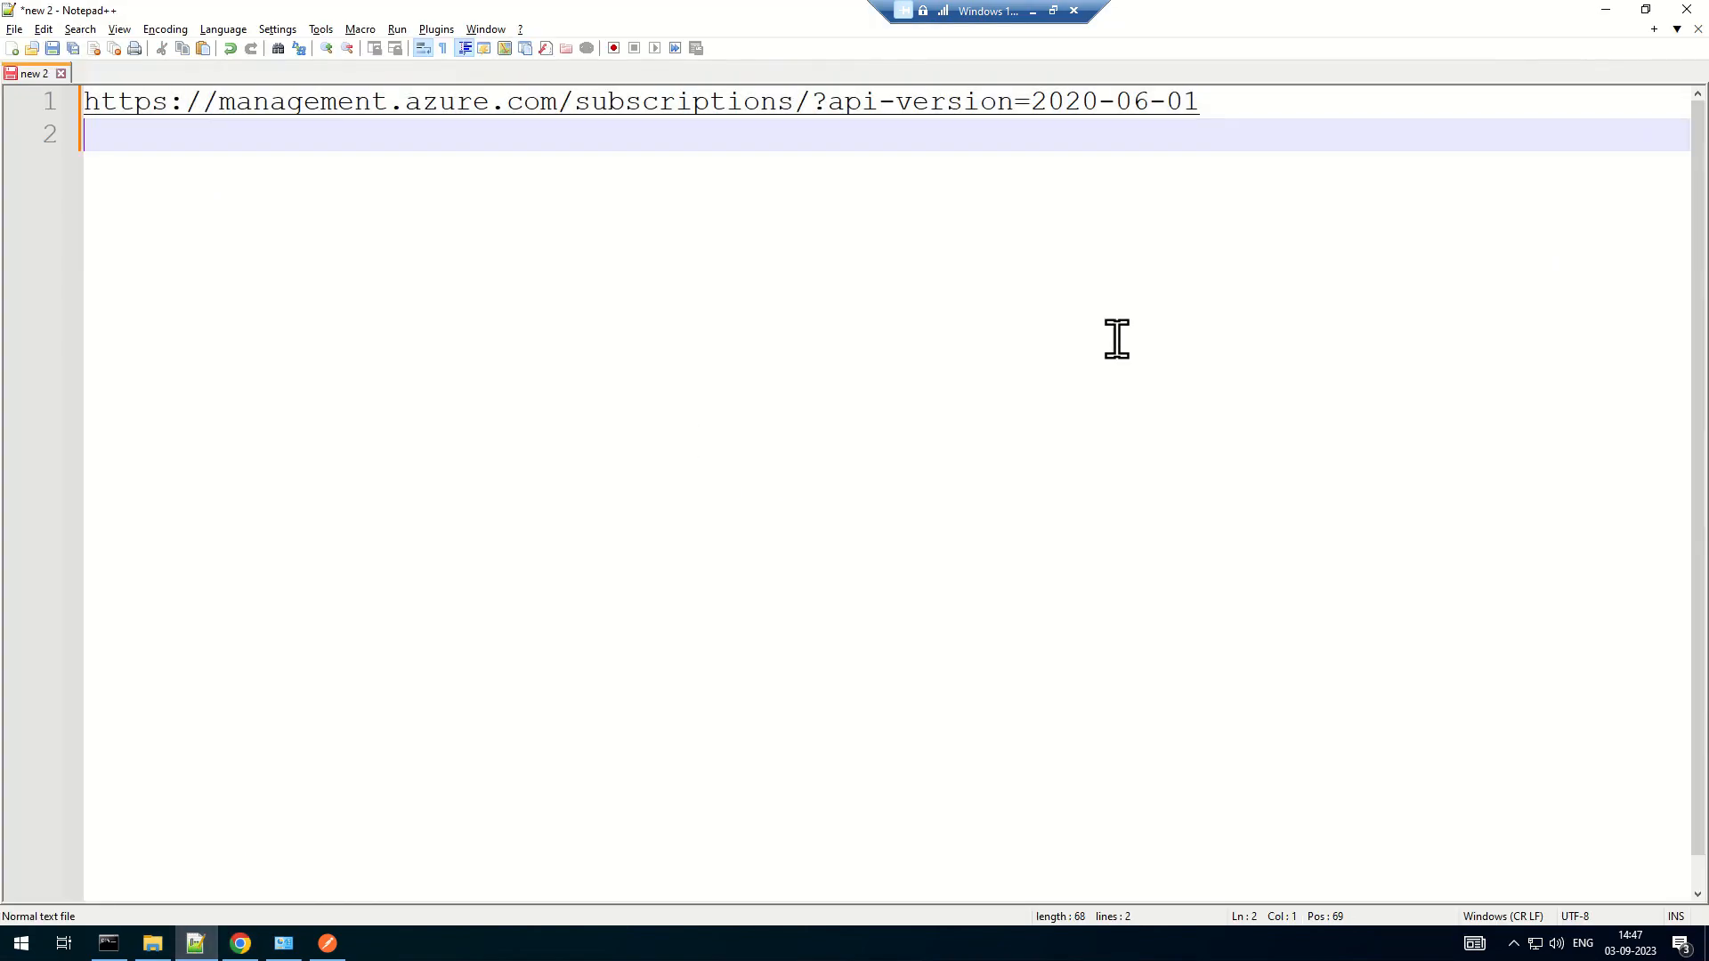
key("Return")
key("Return")
key("ctrl+v")
key("Return")
key("Return")
key("Return")
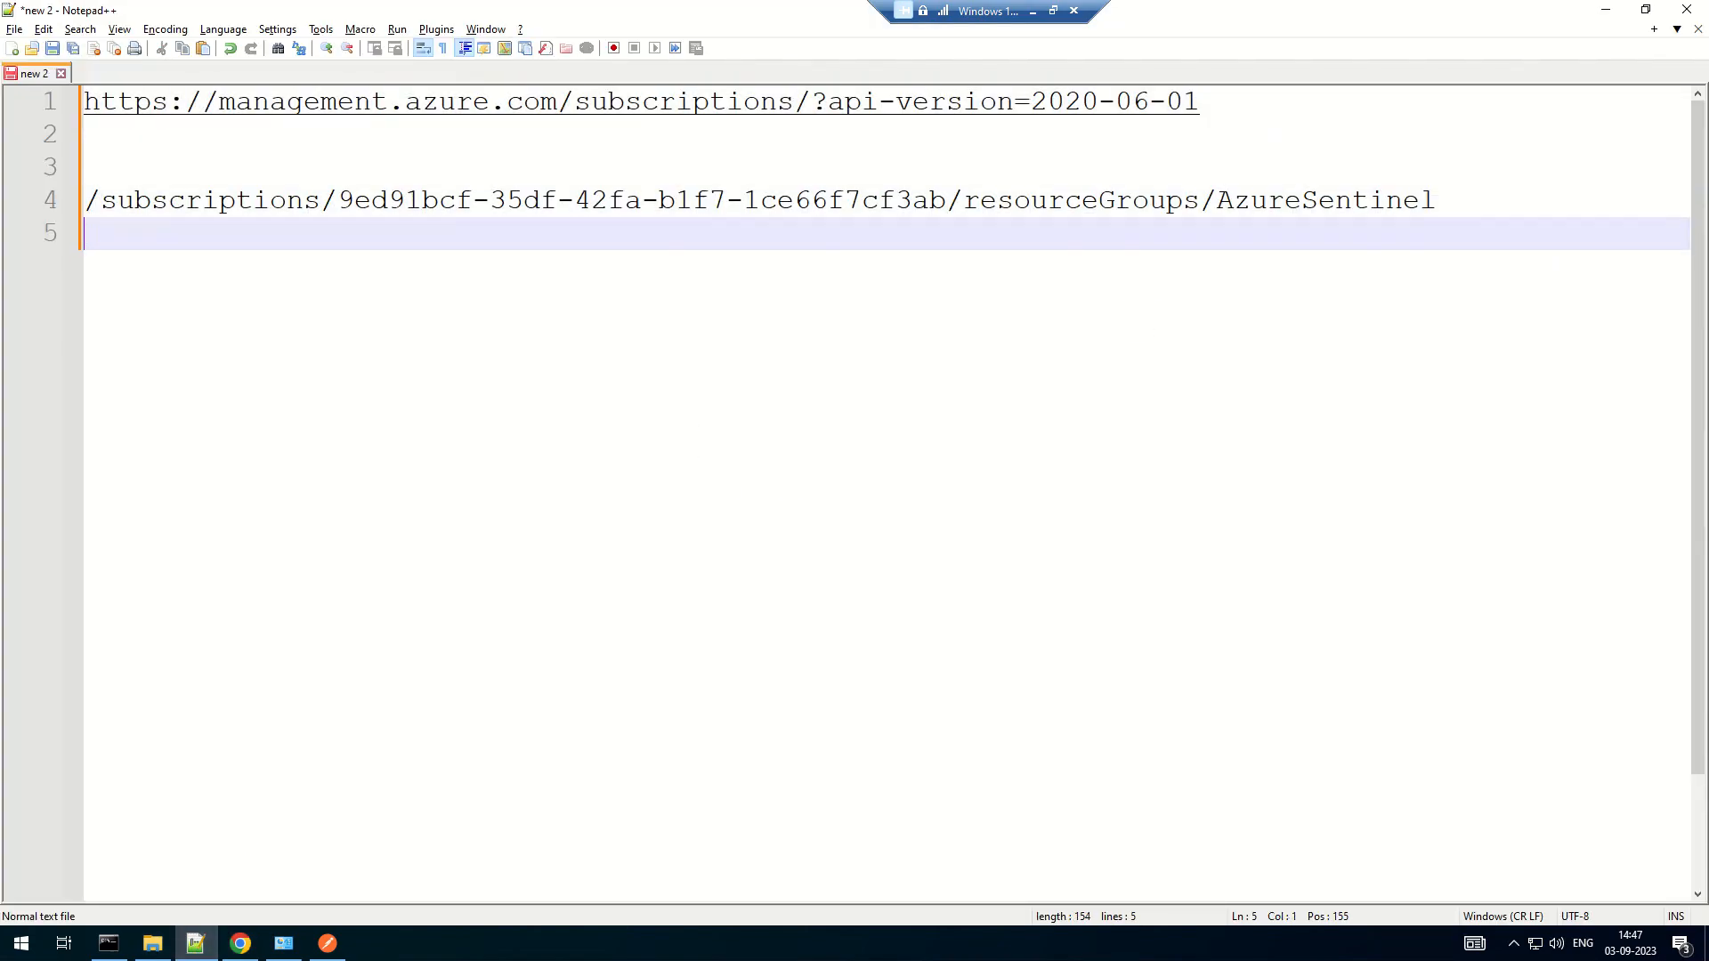
Check the API version in the portal, and append /?api-version=2020-06-01 from the first URL to the resource ID in Notepad++
key("alt+Tab")
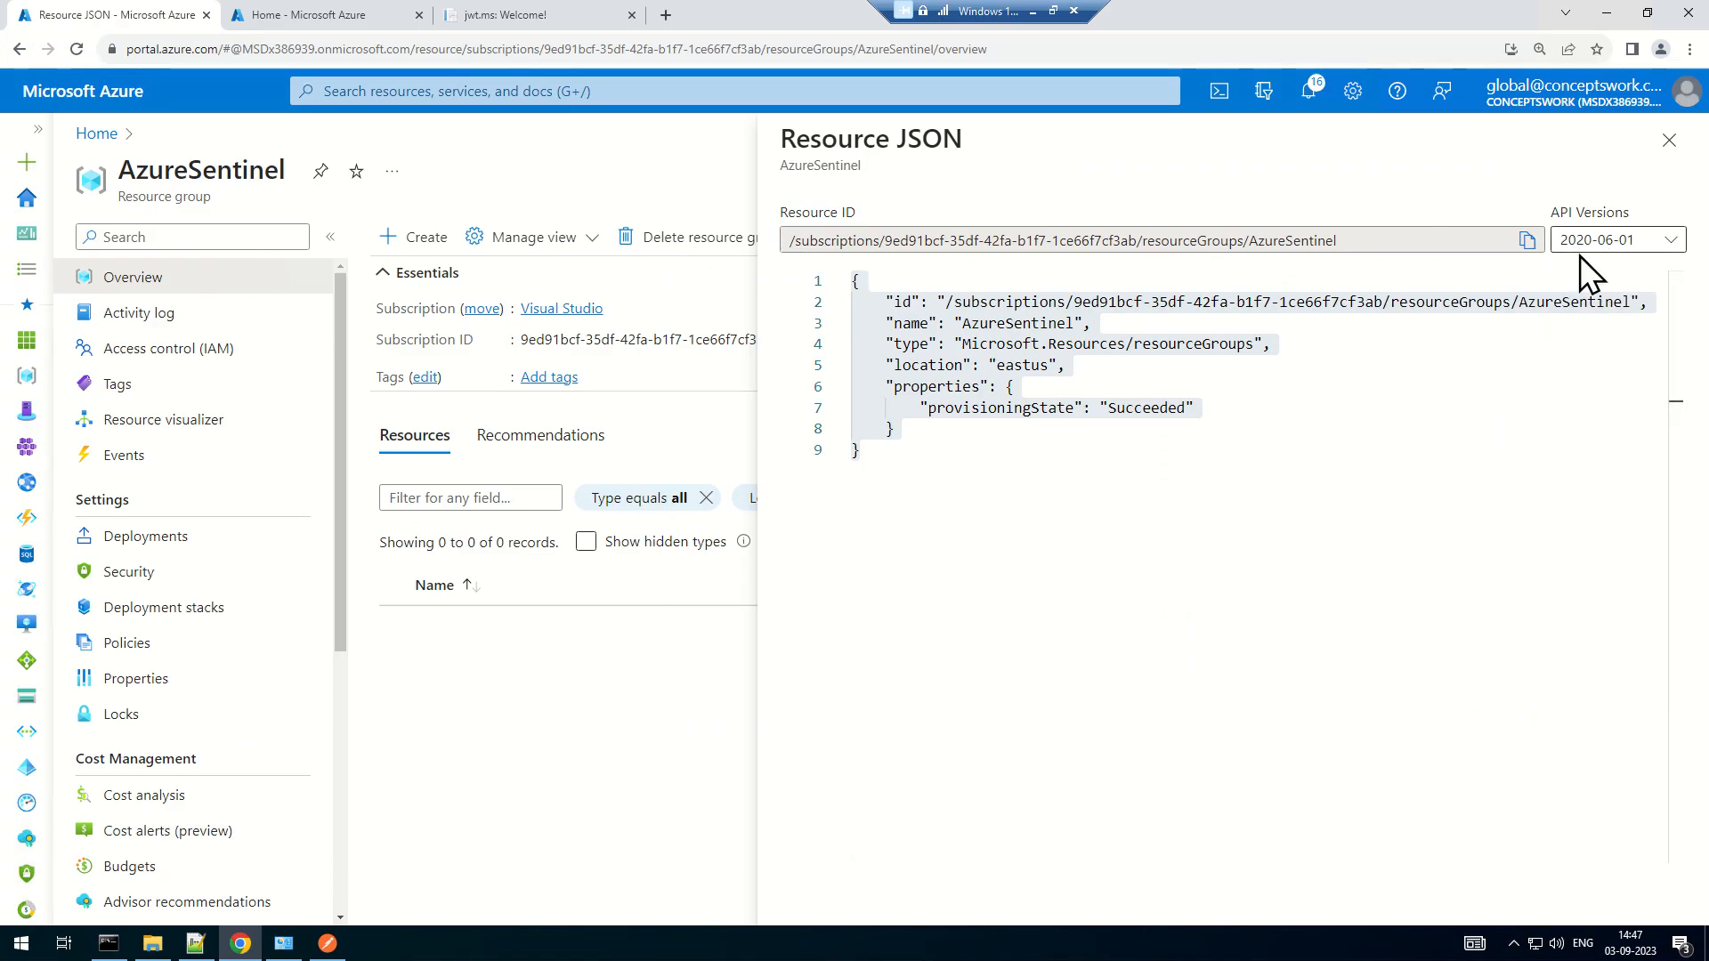
key("alt+Tab")
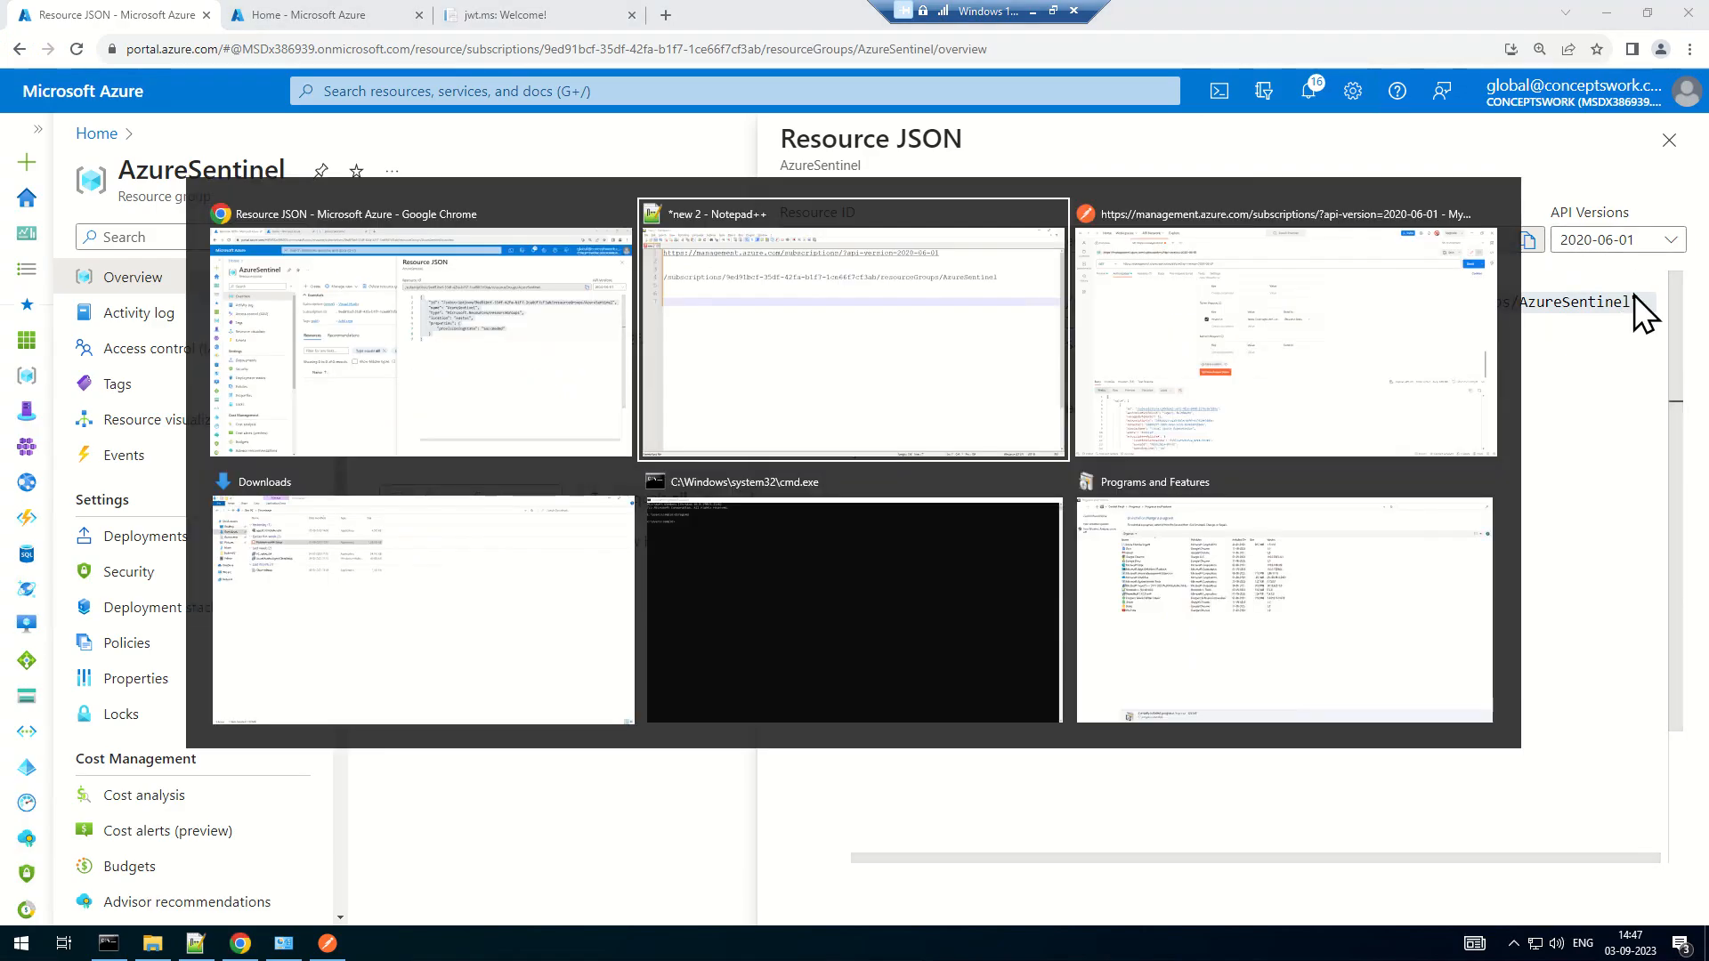
left_click_drag(1225, 110, 1384, 424)
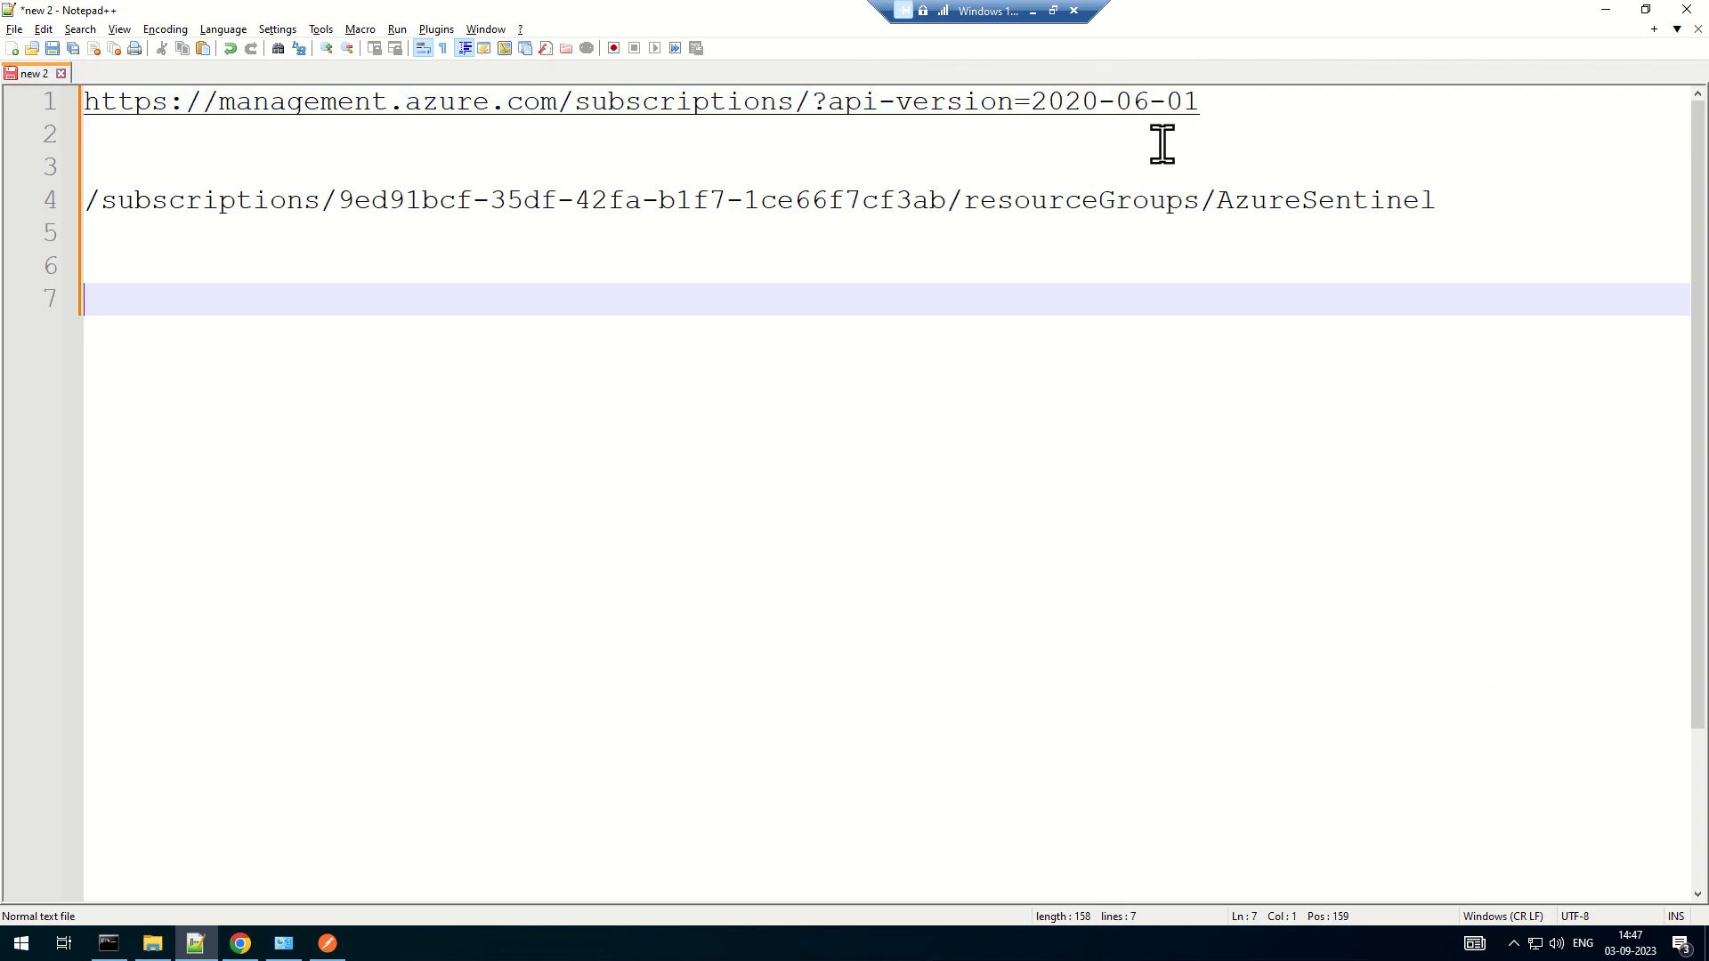
left_click_drag(1228, 103, 805, 104)
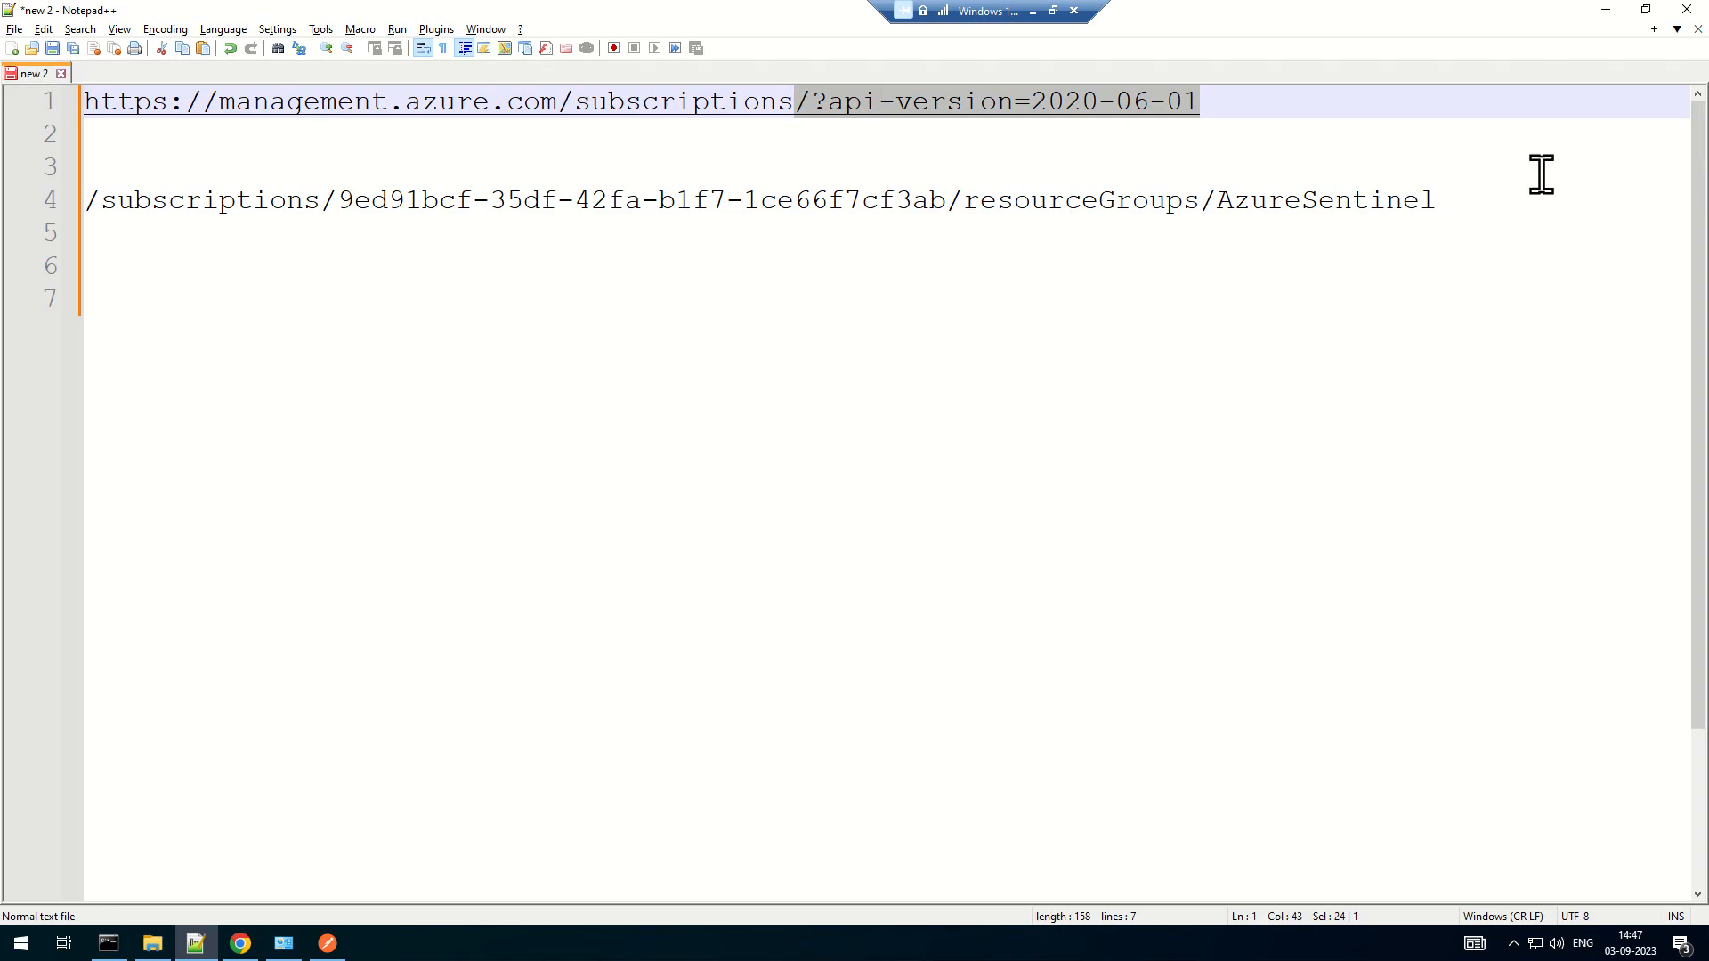
left_click(1549, 213)
key("ctrl+v")
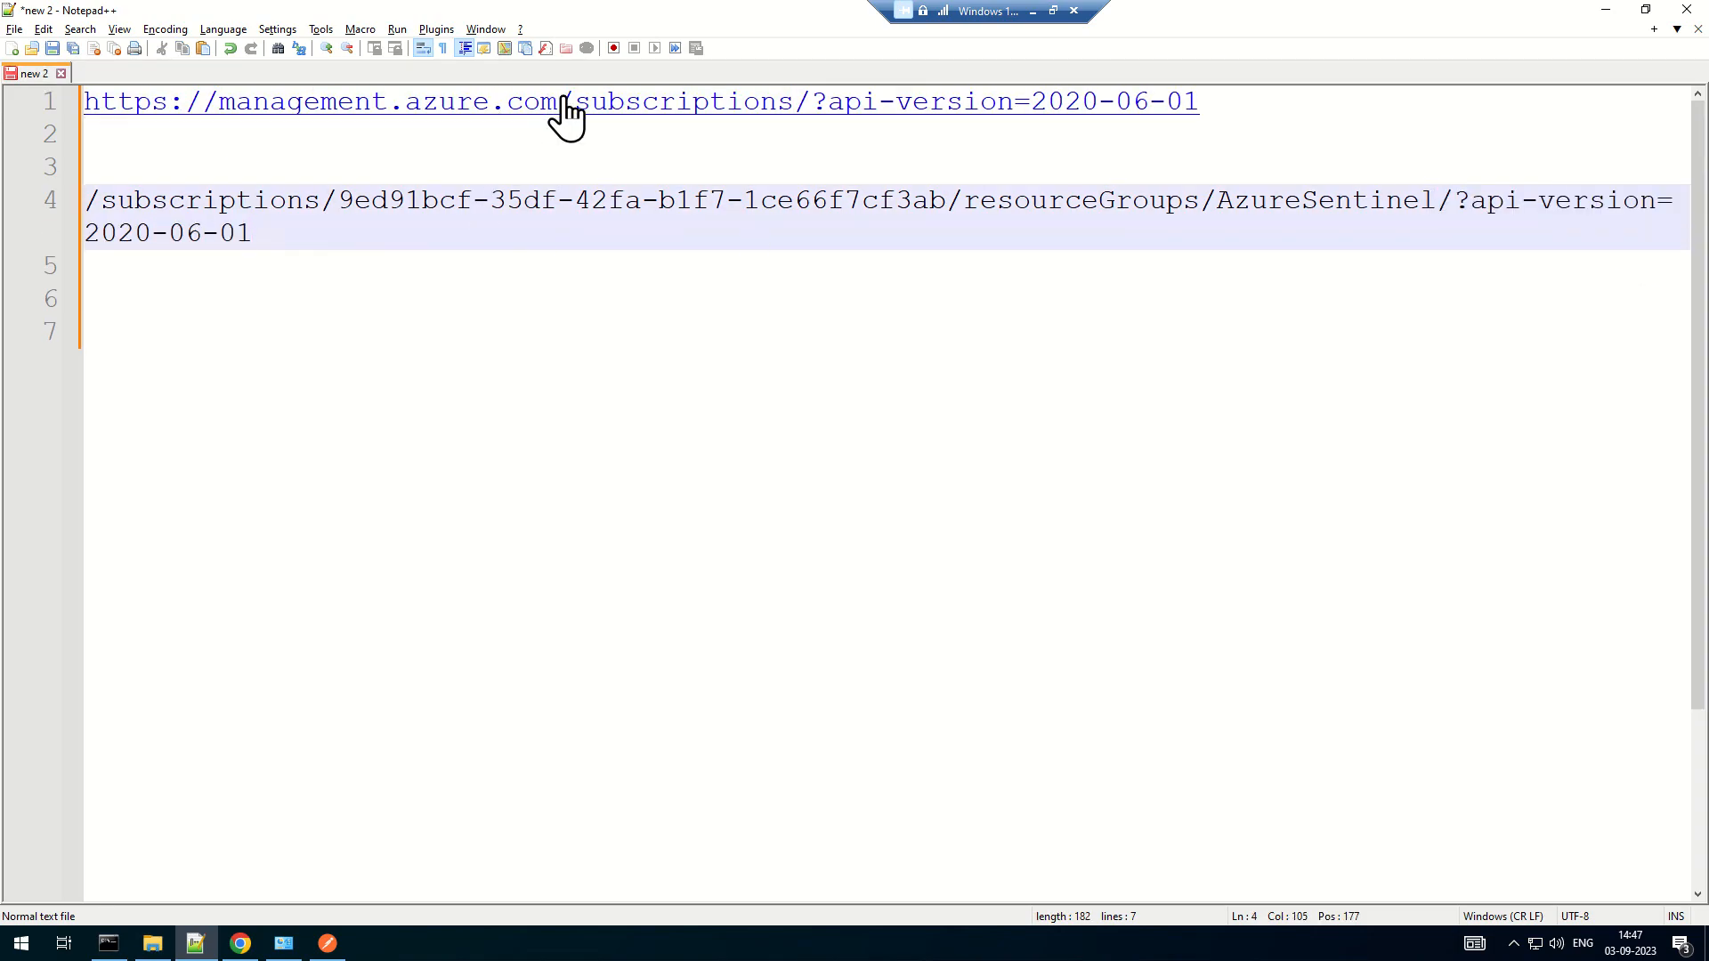
left_click_drag(558, 103, 8, 133)
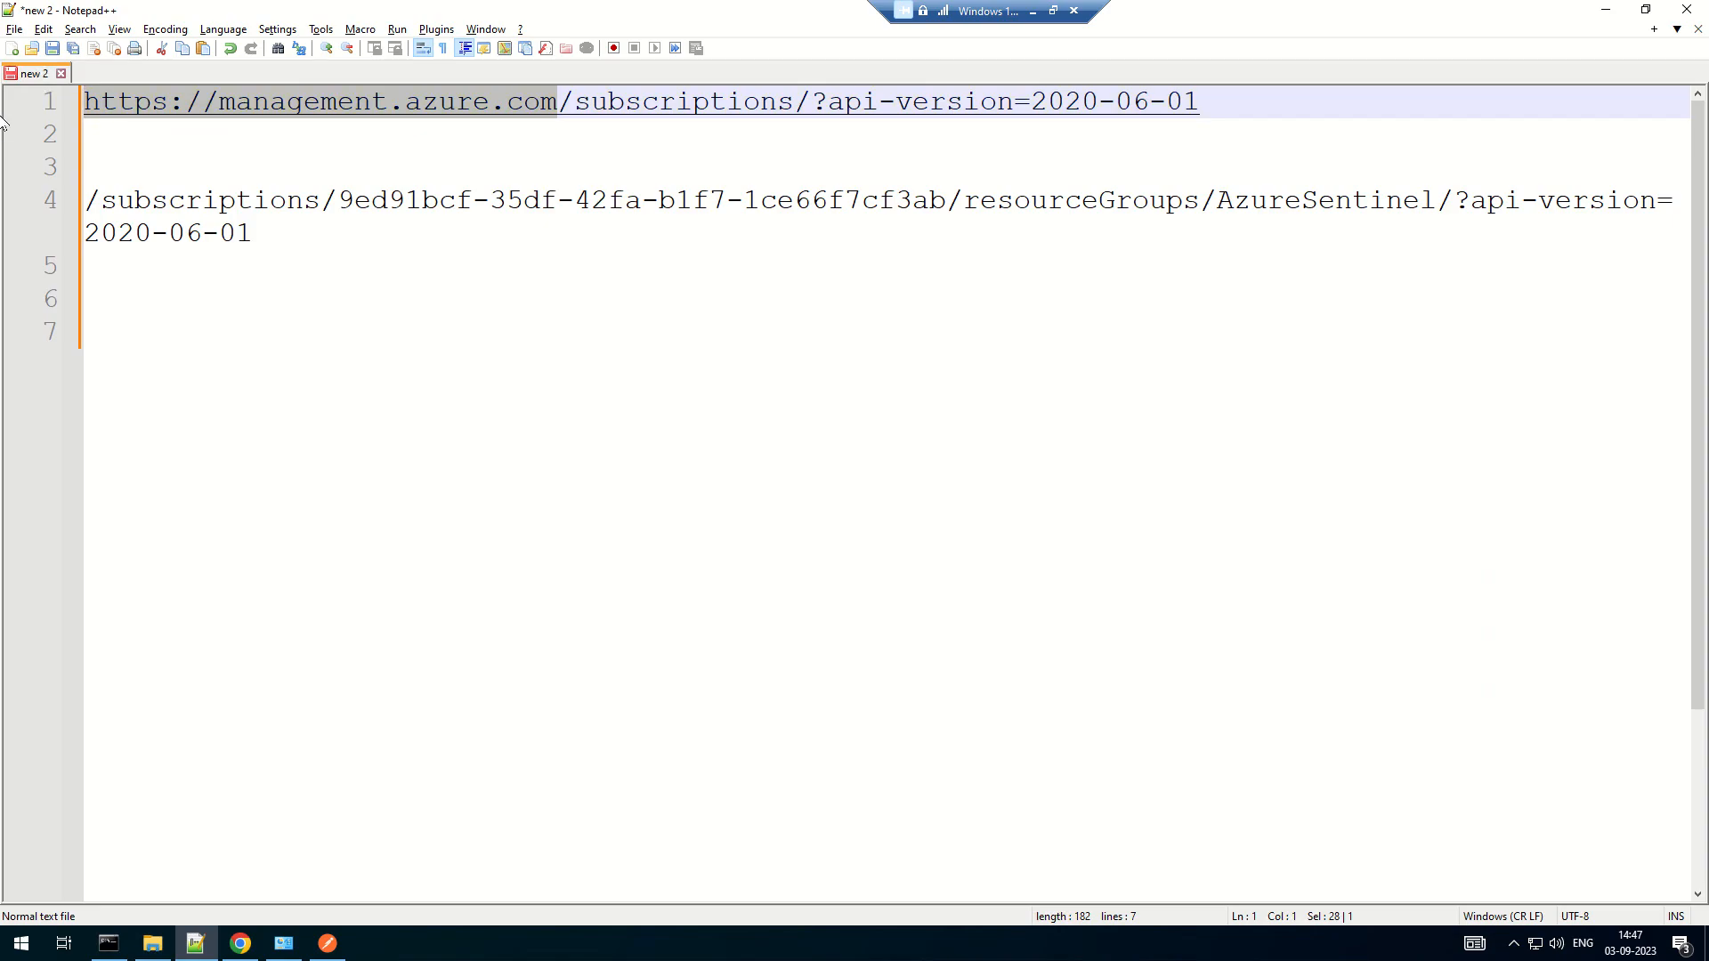
left_click(270, 159)
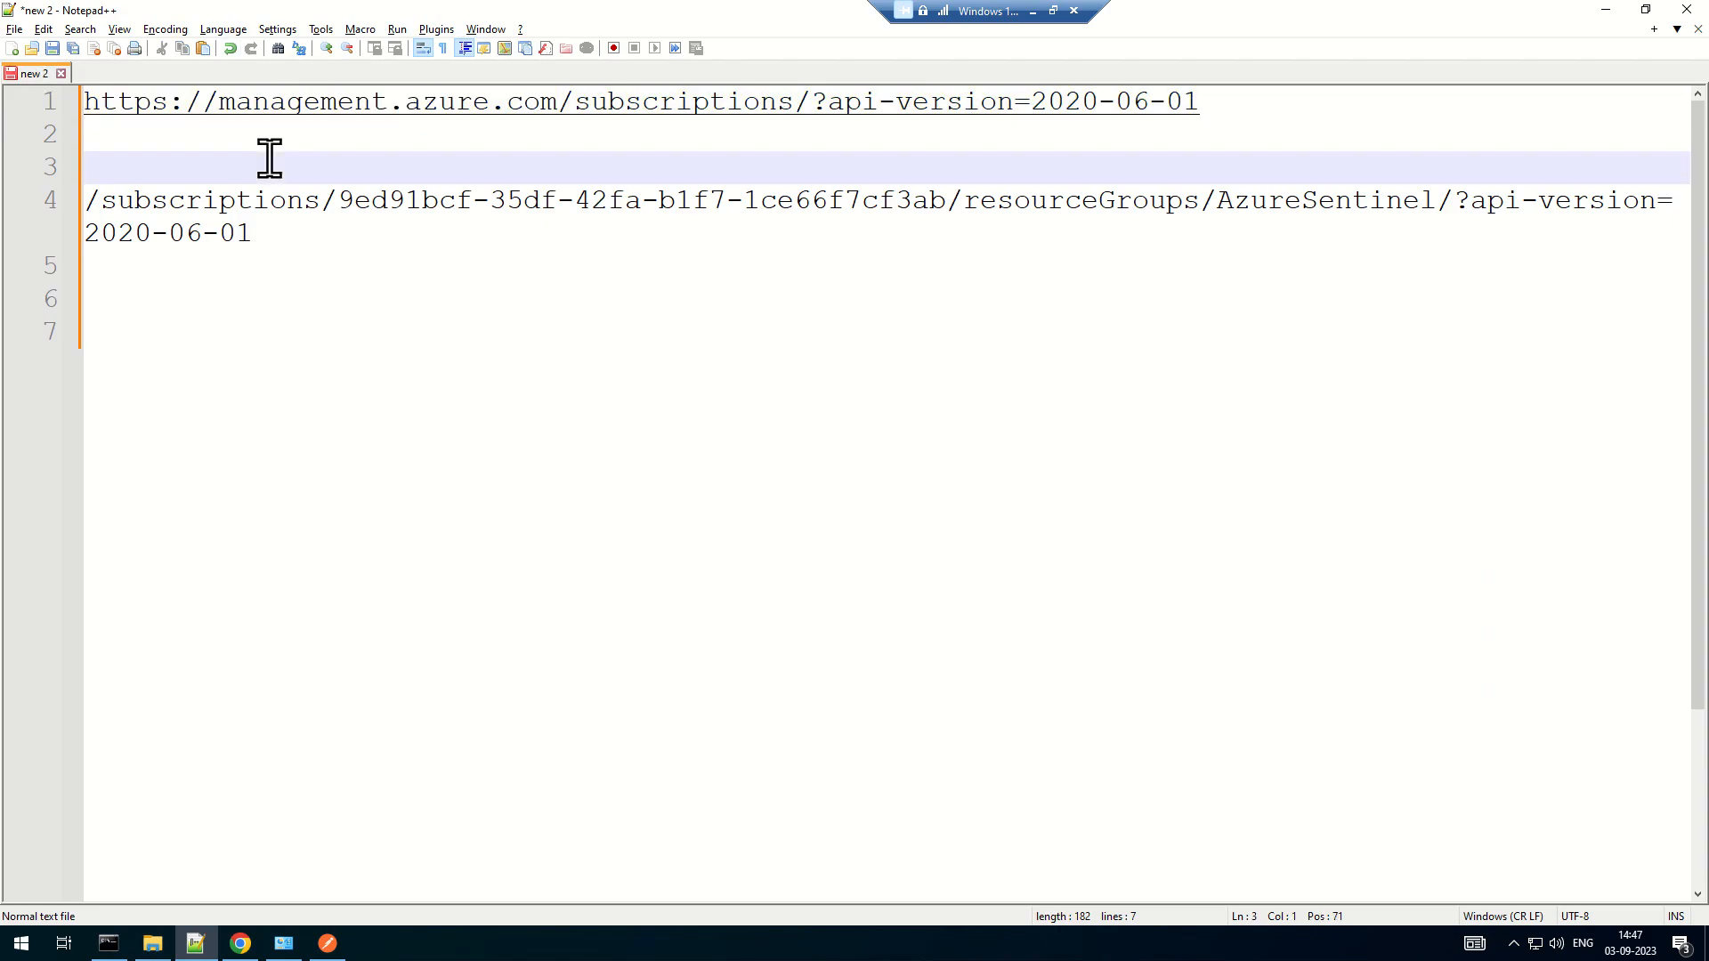
key("ctrl+v")
key("Delete")
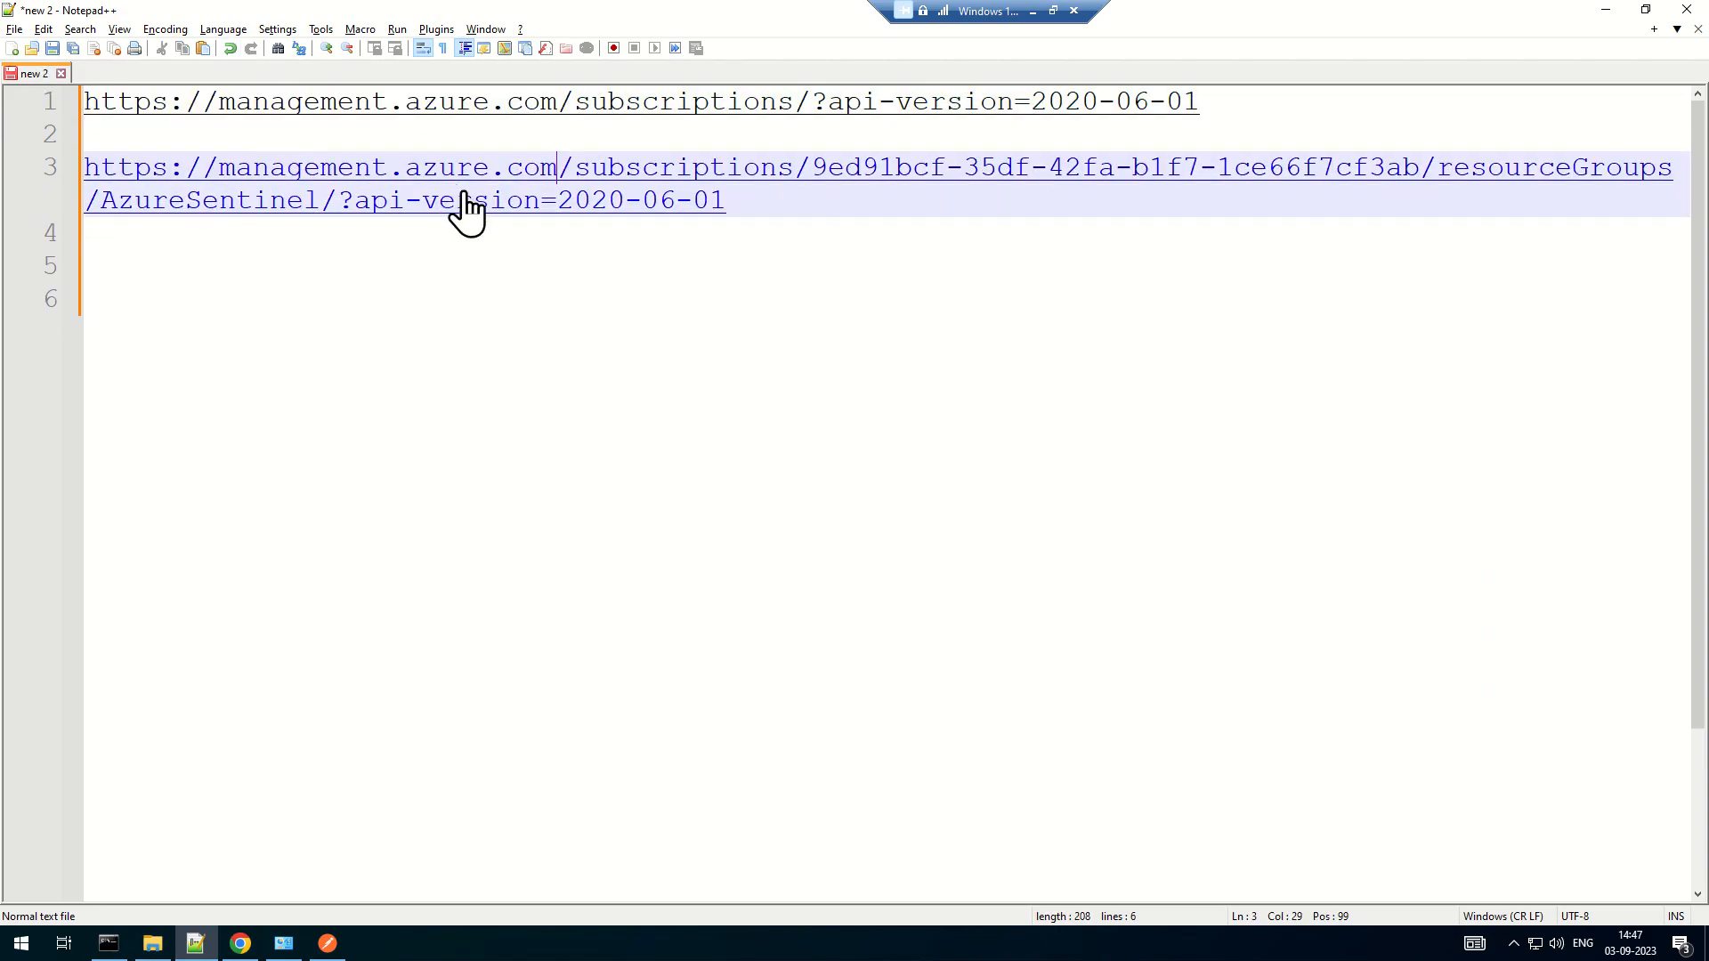
left_click_drag(727, 200, 71, 169)
key("ctrl+c")
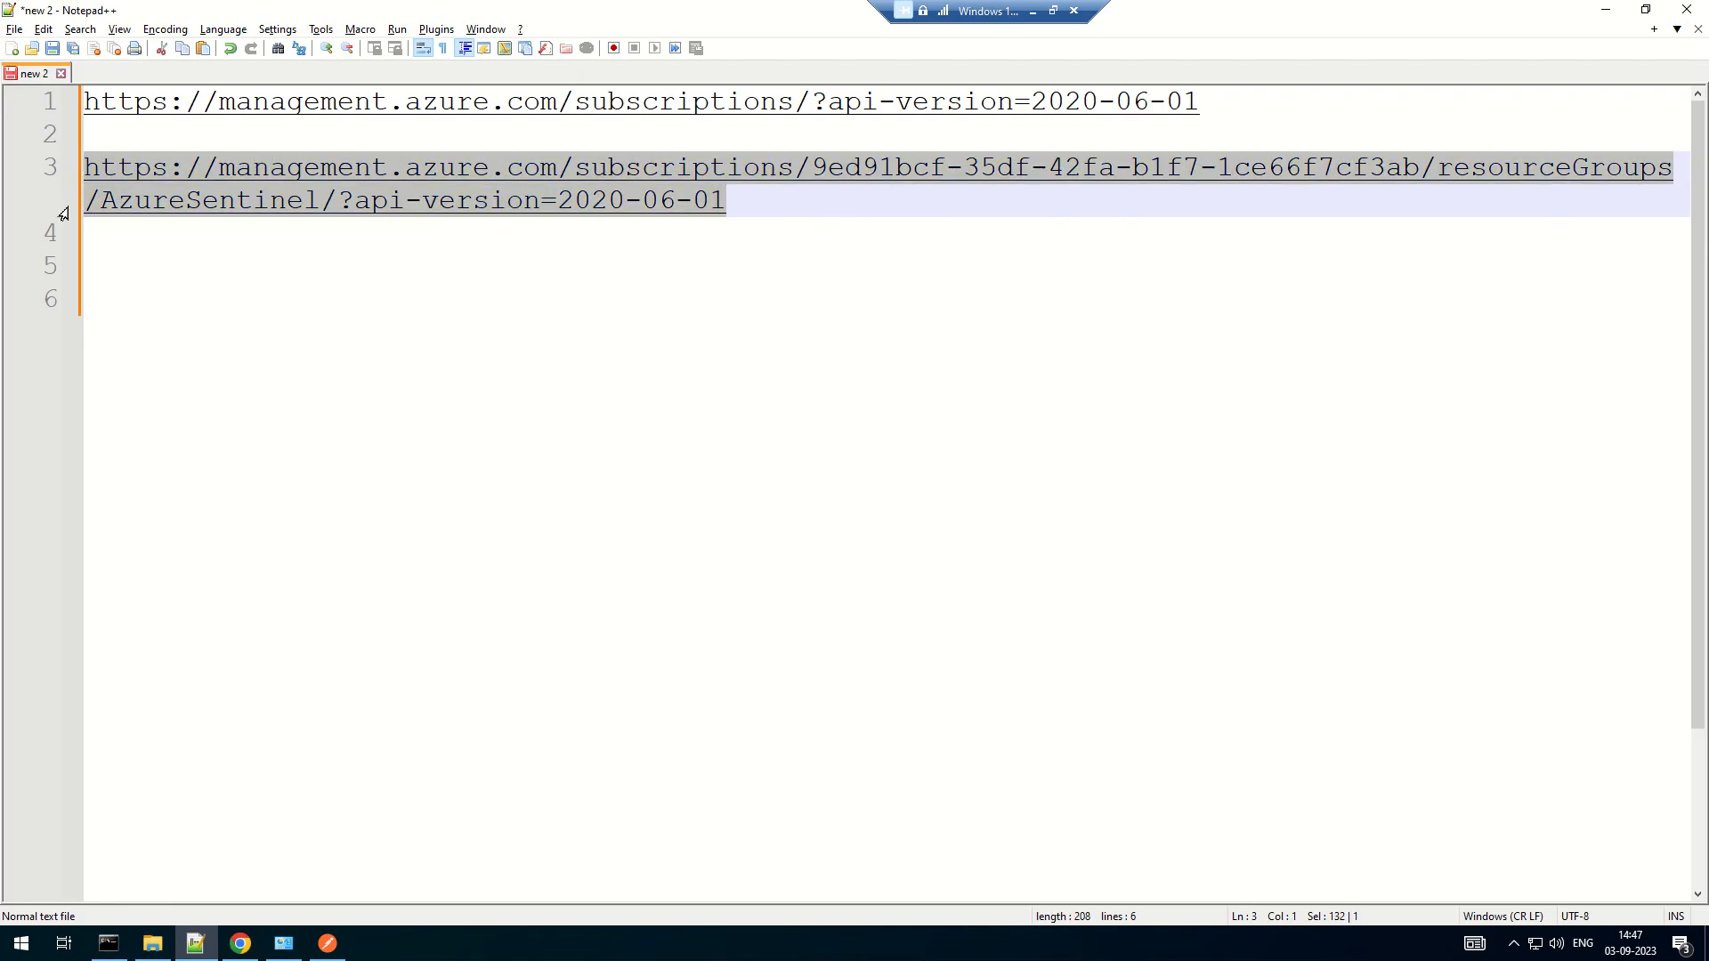
Switch to Postman, replace the request URL with the copied AzureSentinel resource group URL, and send the GET request
key("alt+Tab")
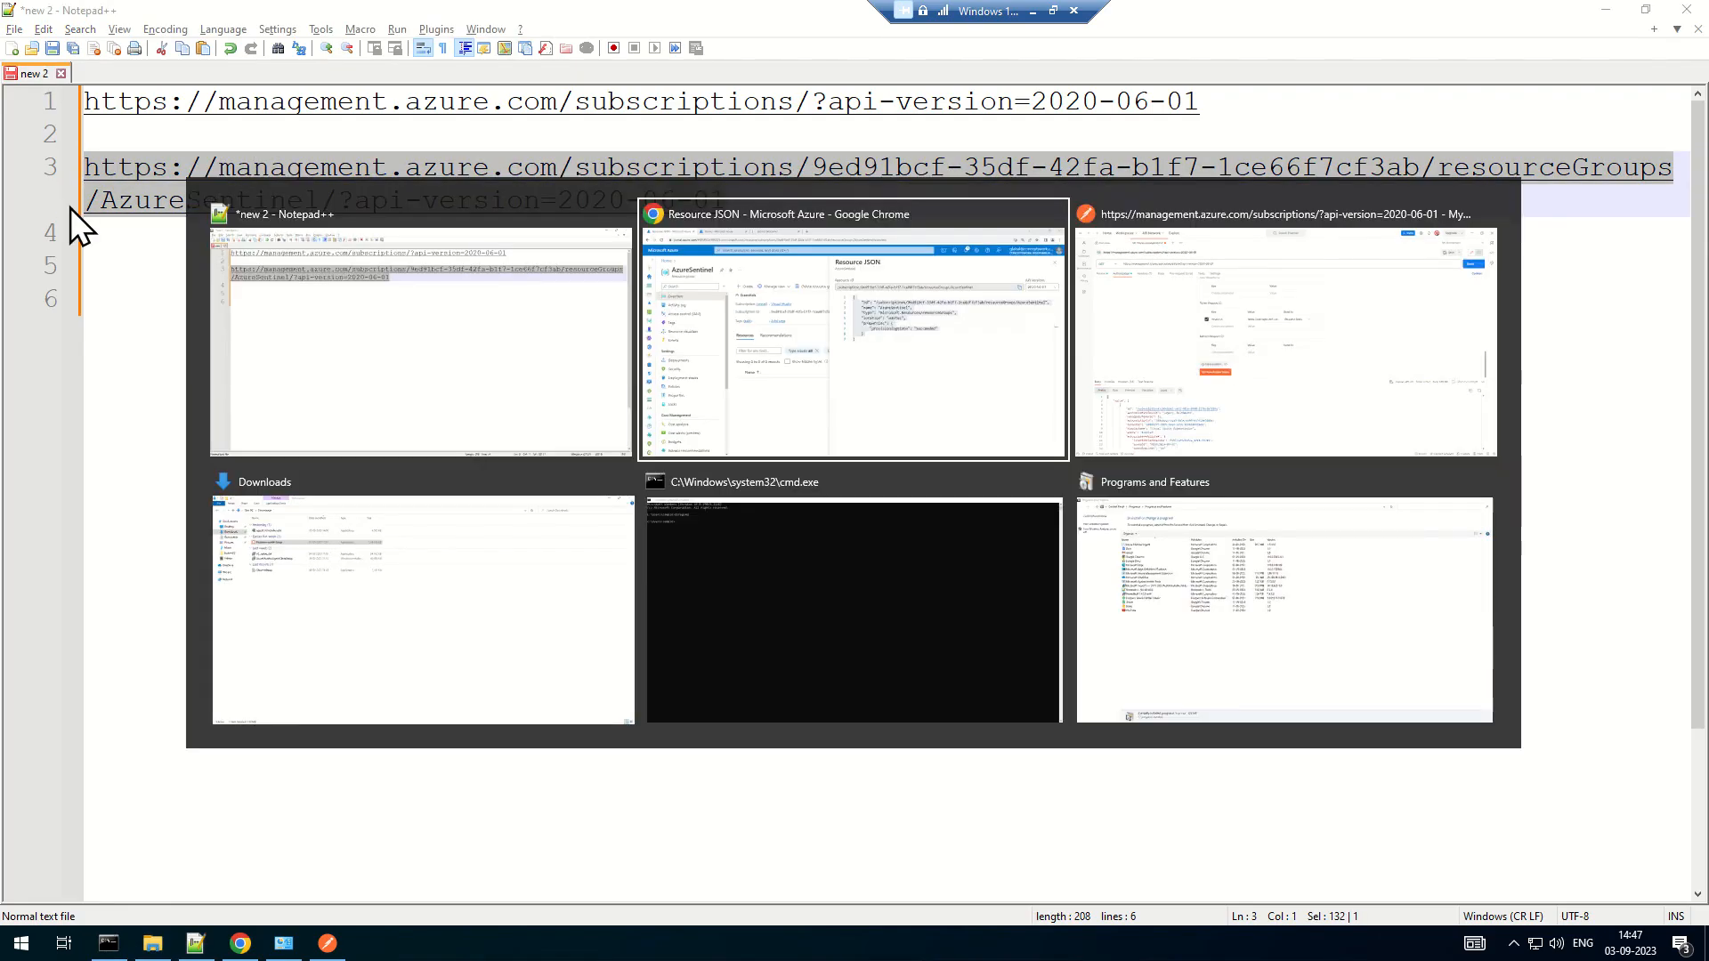
key("alt+Tab")
left_click(553, 145)
key("ctrl+a")
key("ctrl+v")
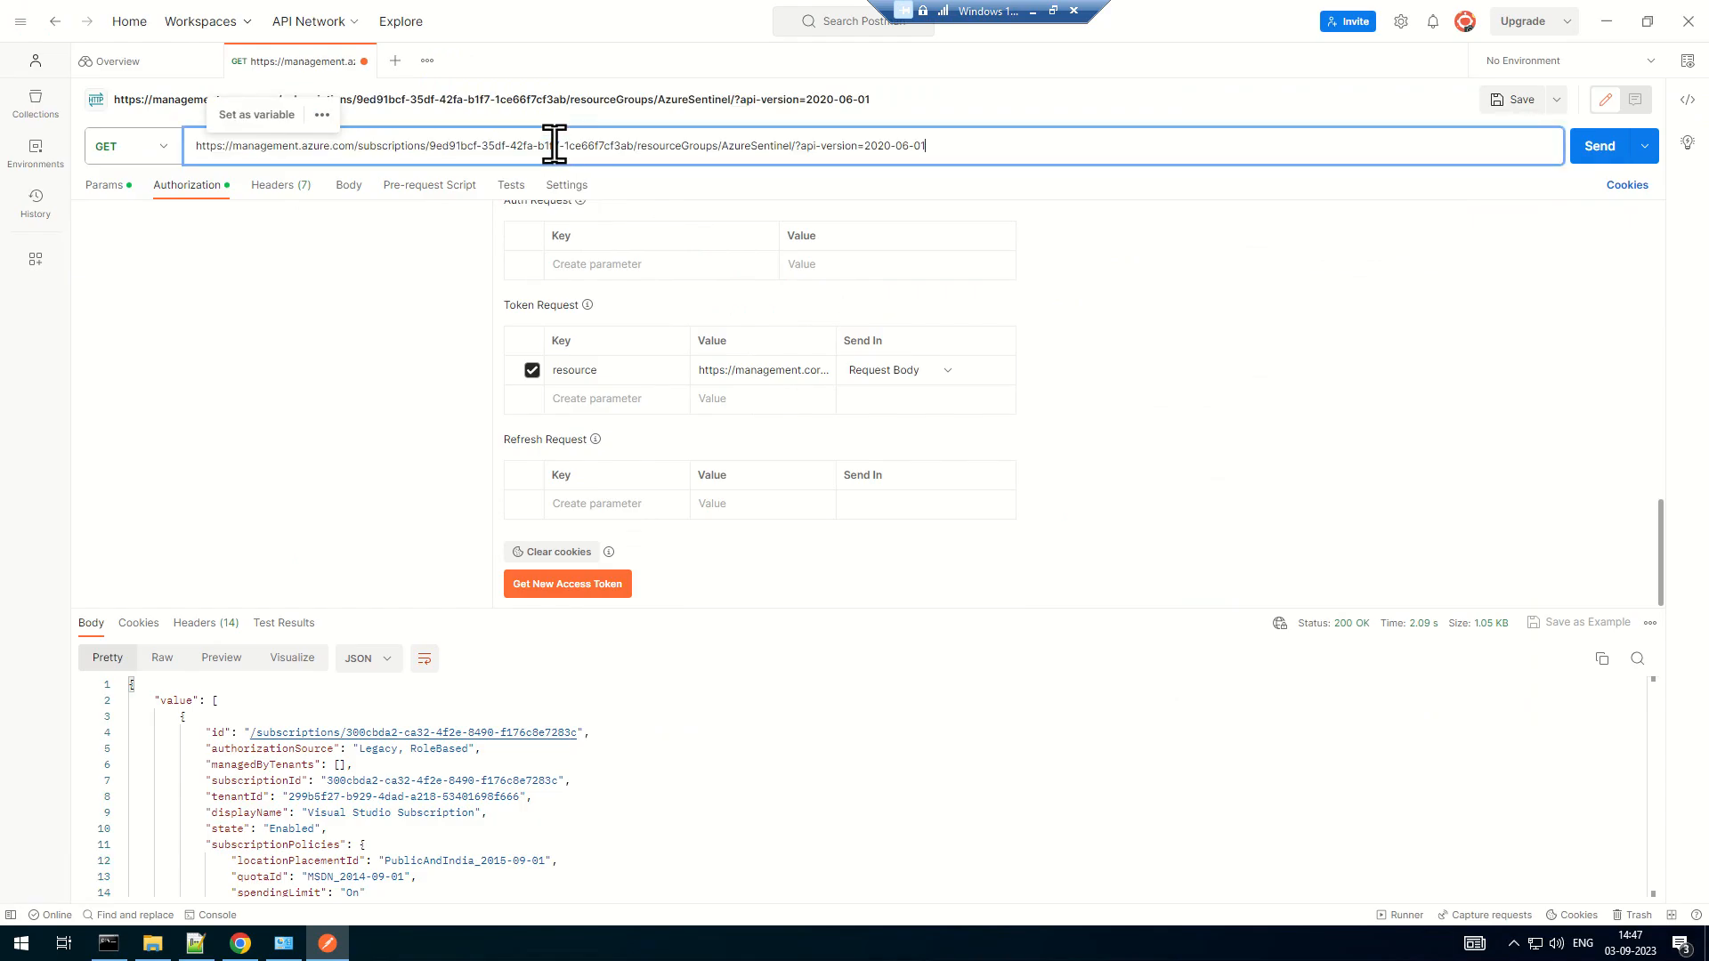
left_click(1589, 149)
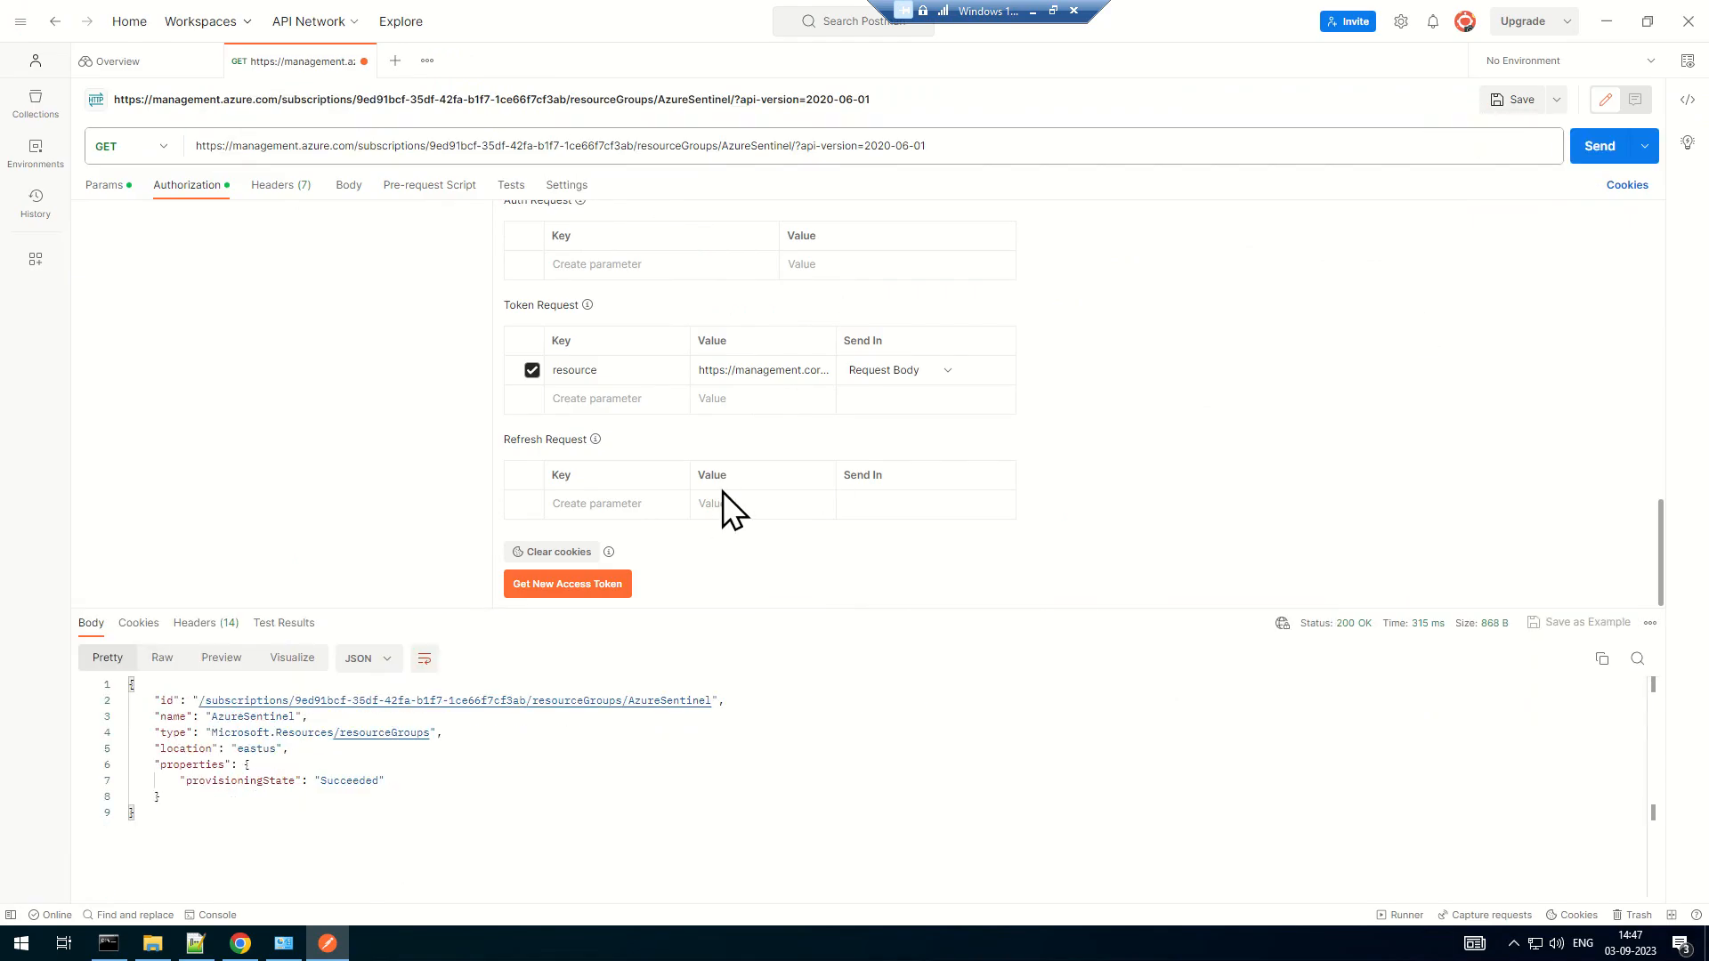
Enlarge the response area and compare the returned JSON with the AzureSentinel resource group named in the request URL
left_click(202, 759)
key("ctrl+a")
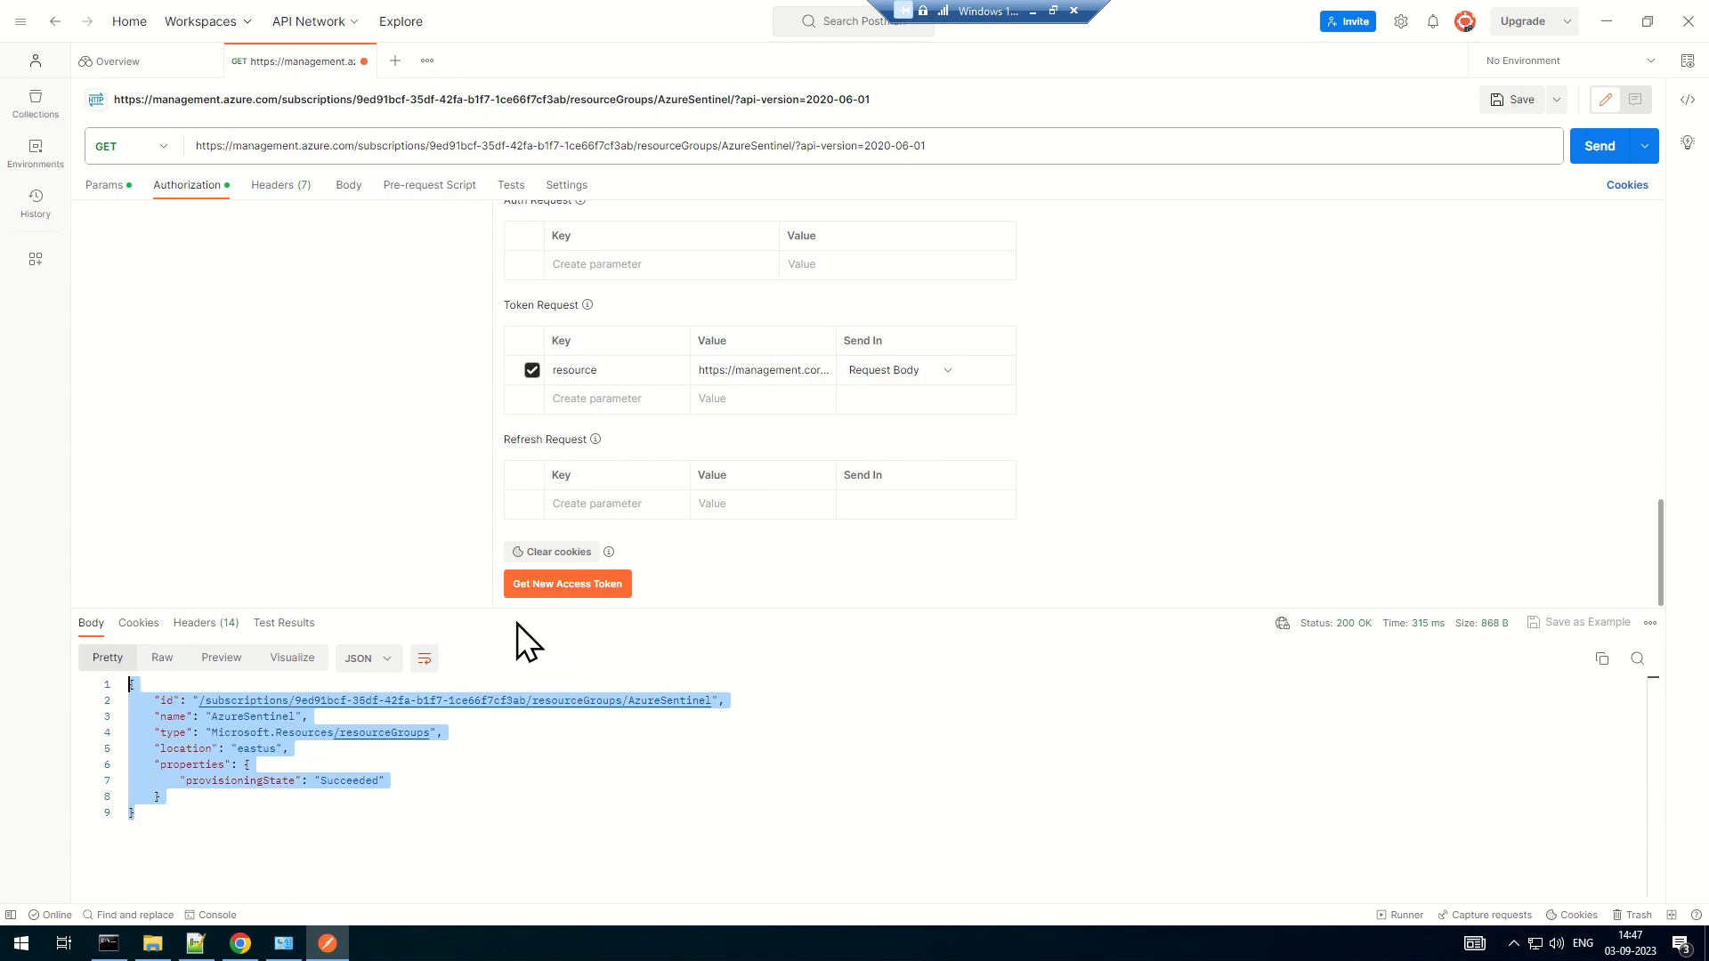
left_click_drag(465, 608, 466, 335)
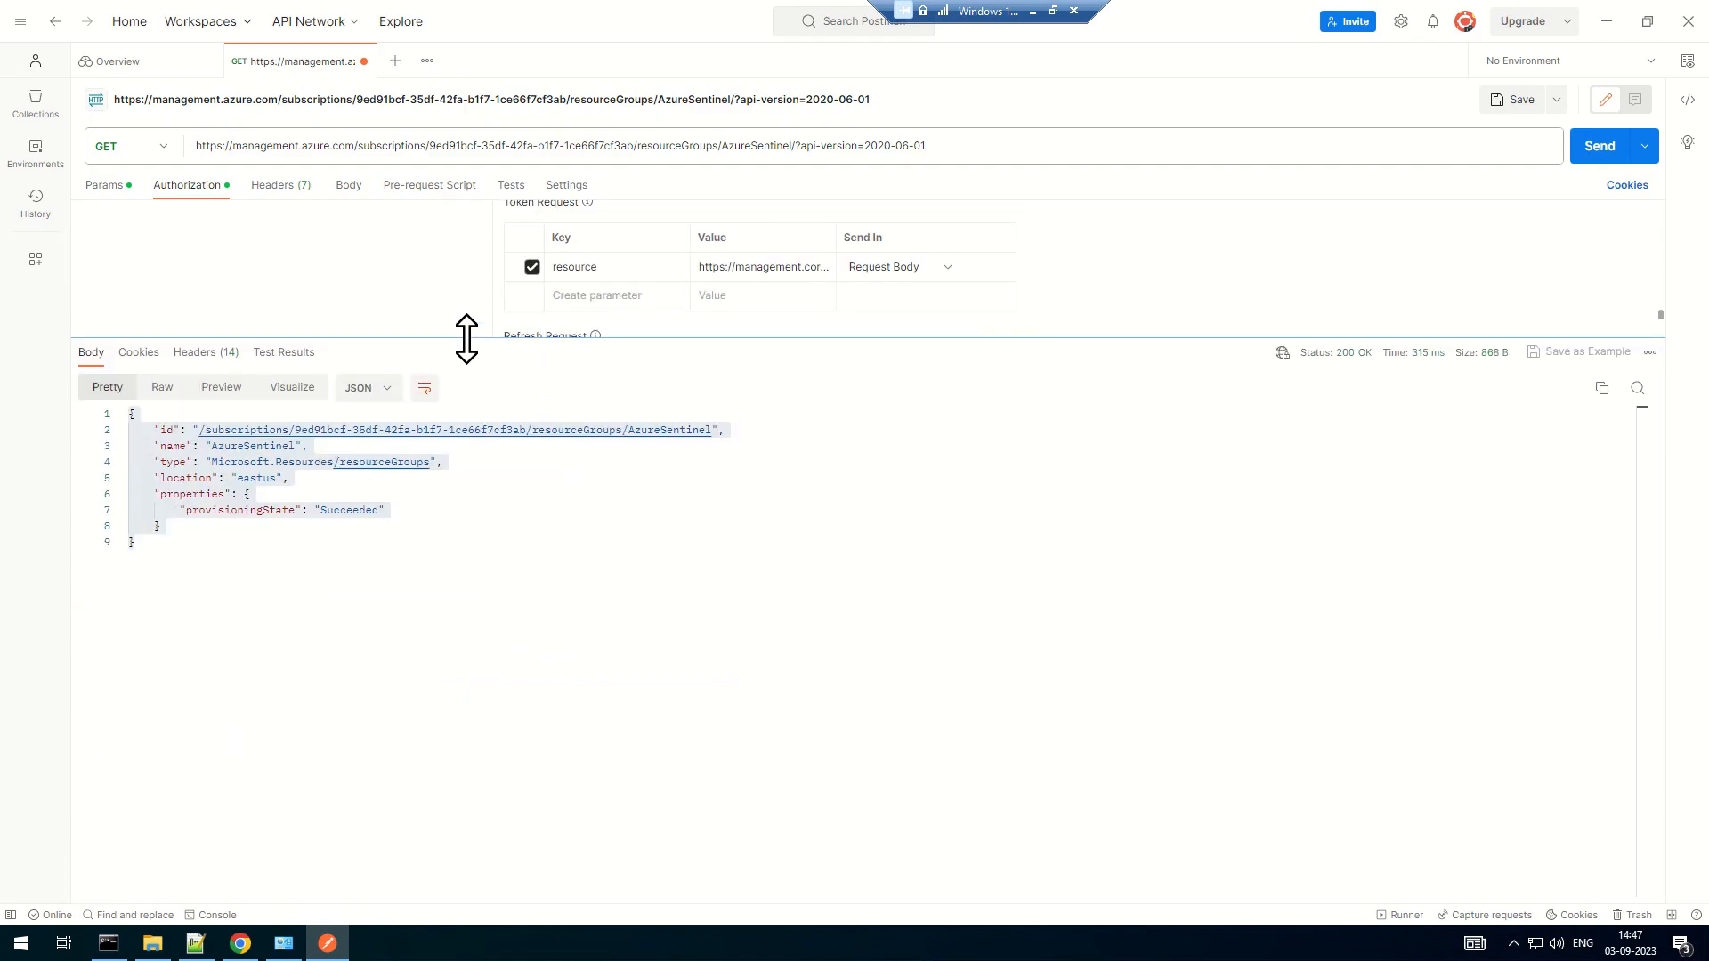
double_click(739, 145)
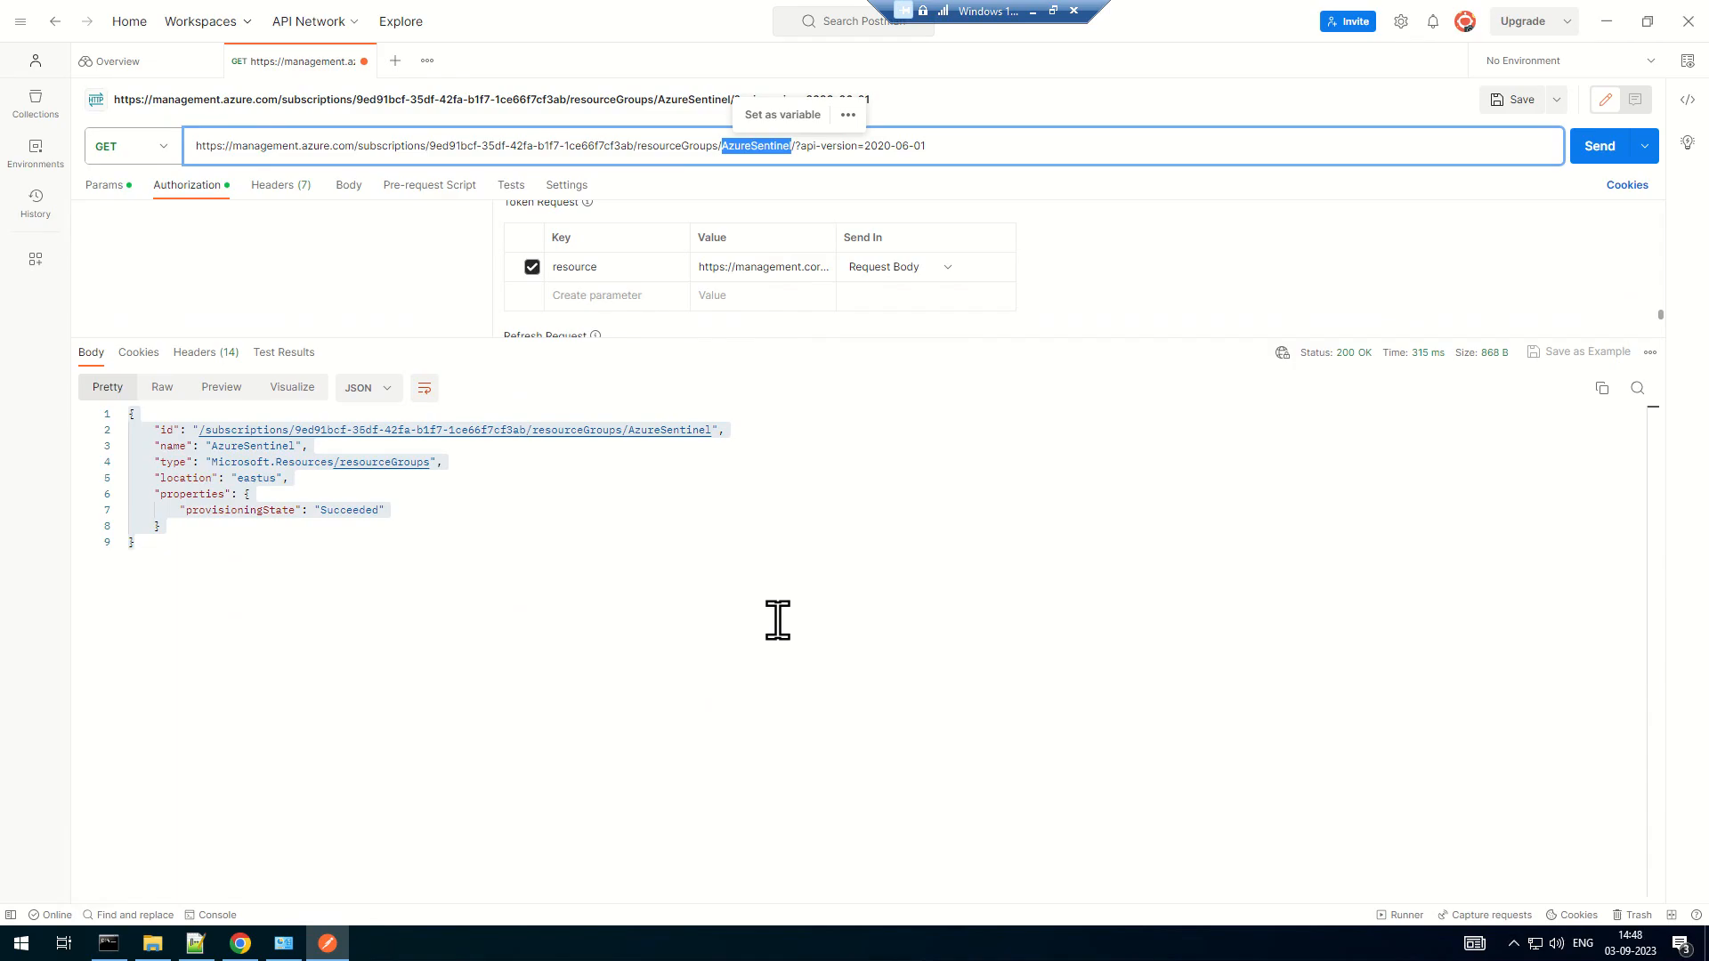
Switch to the Azure portal, close AzureSentinel, open the ExchangeServer virtual machine's JSON view, and copy its resource ID
key("alt+Tab")
key("Tab")
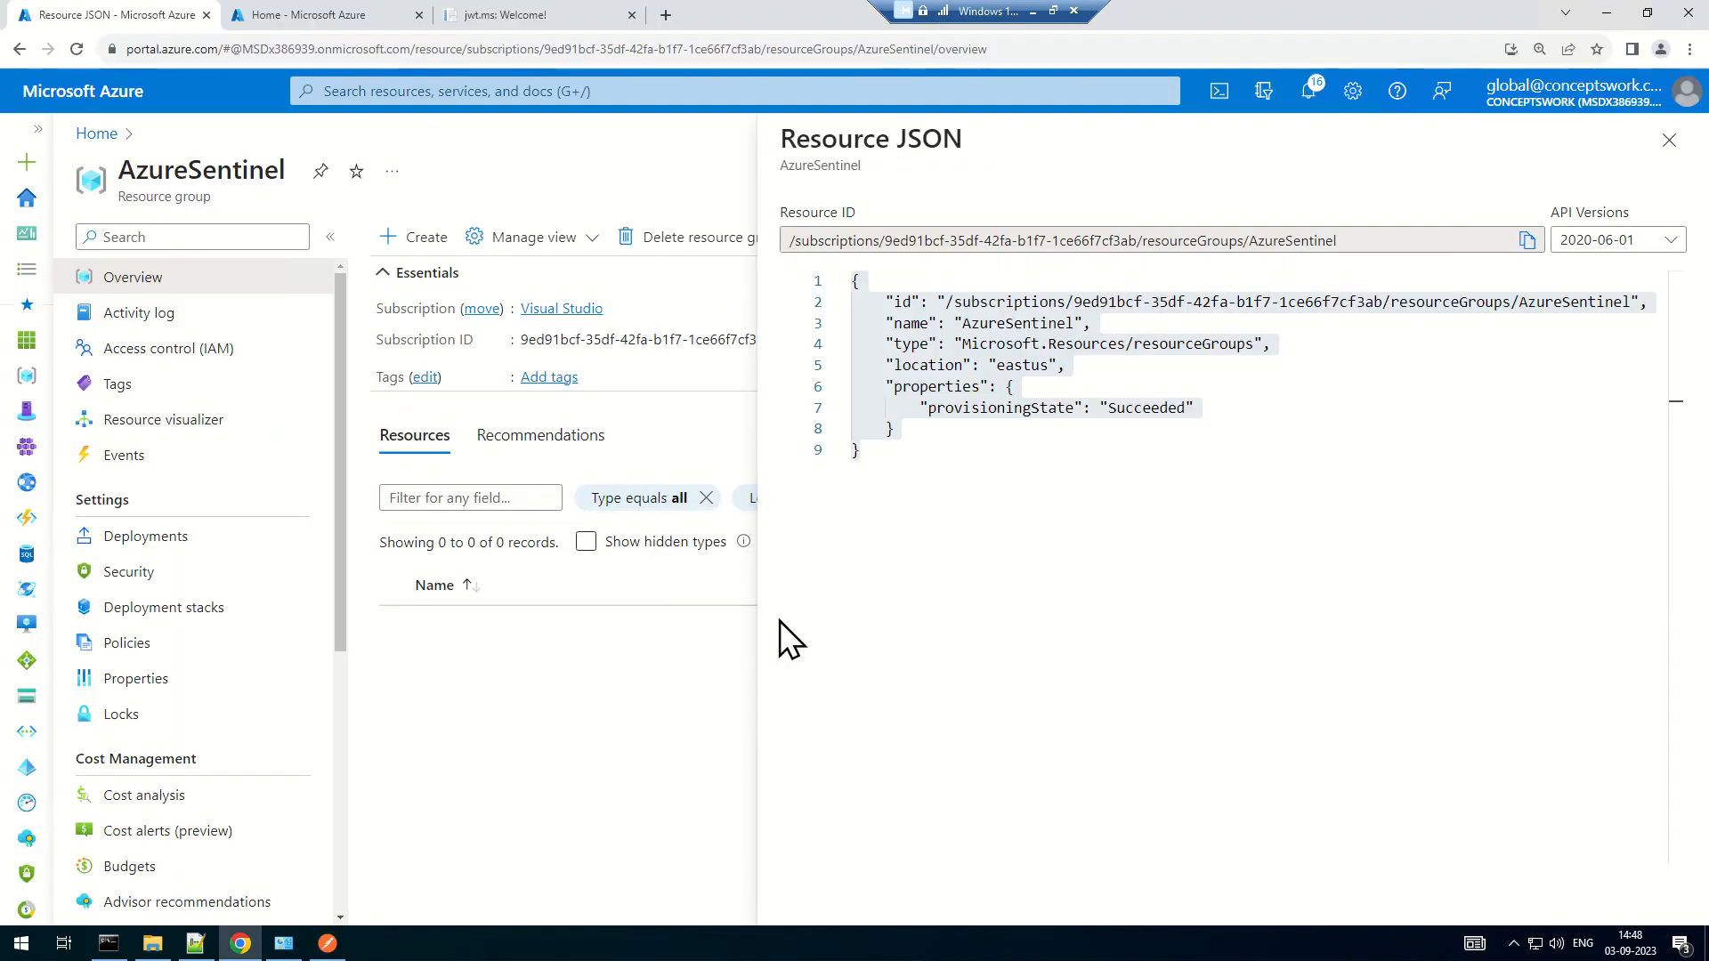
left_click(1664, 142)
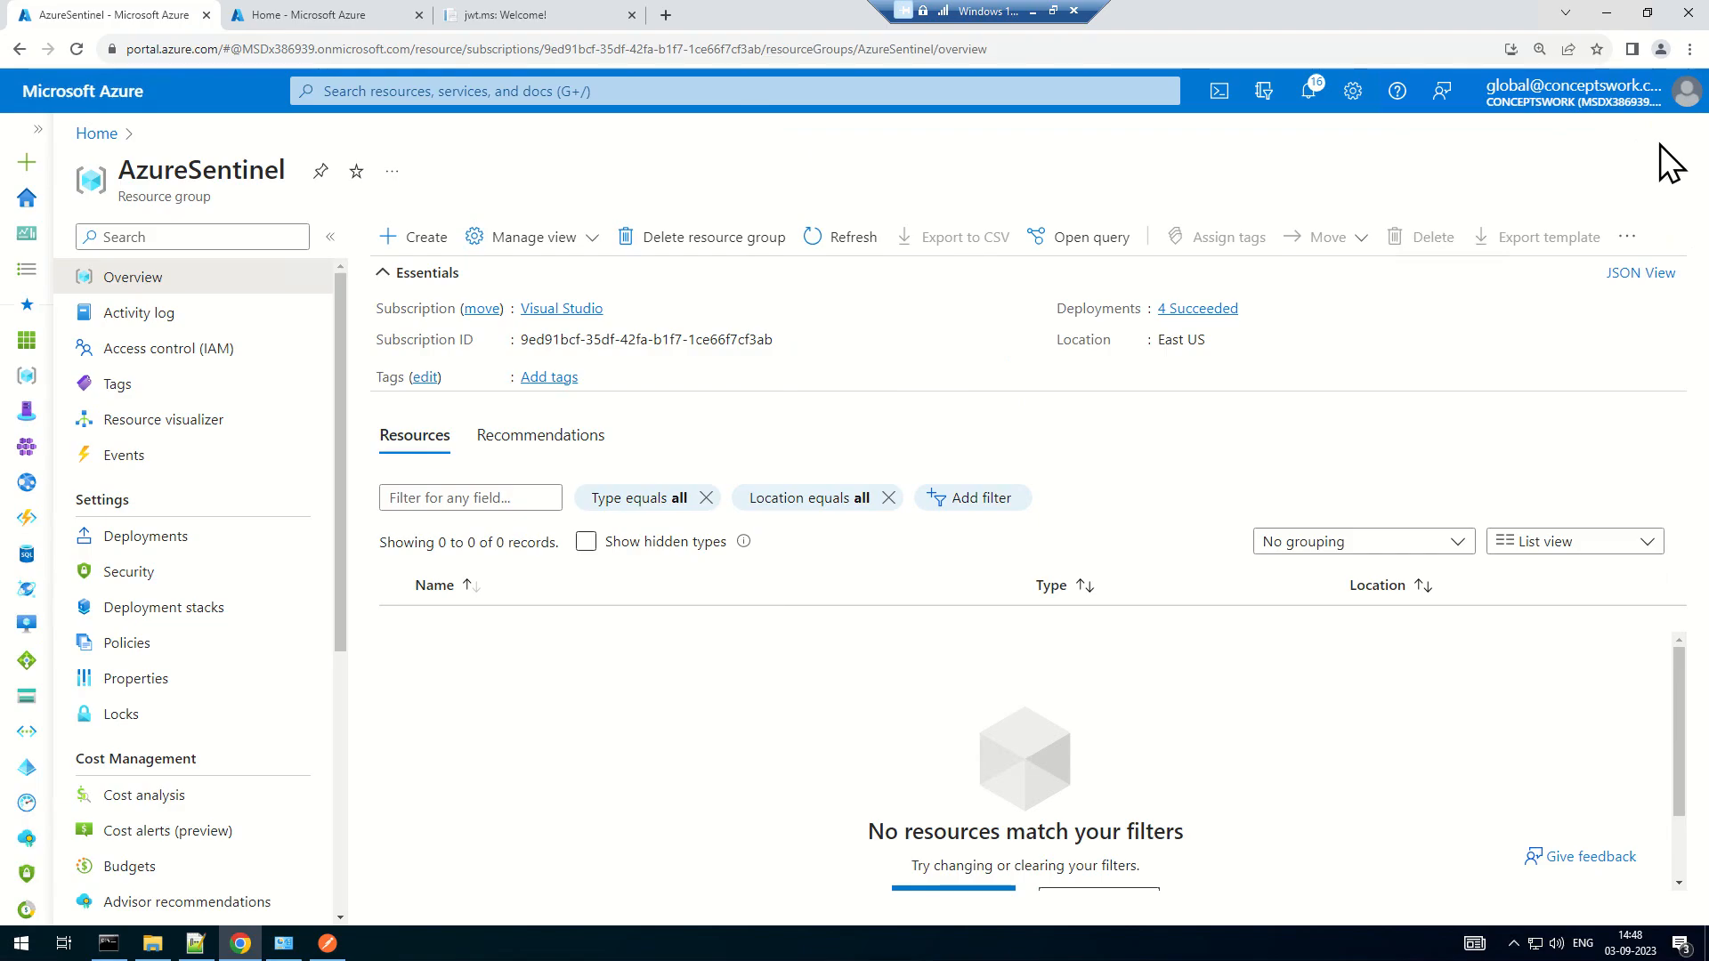
left_click(1669, 176)
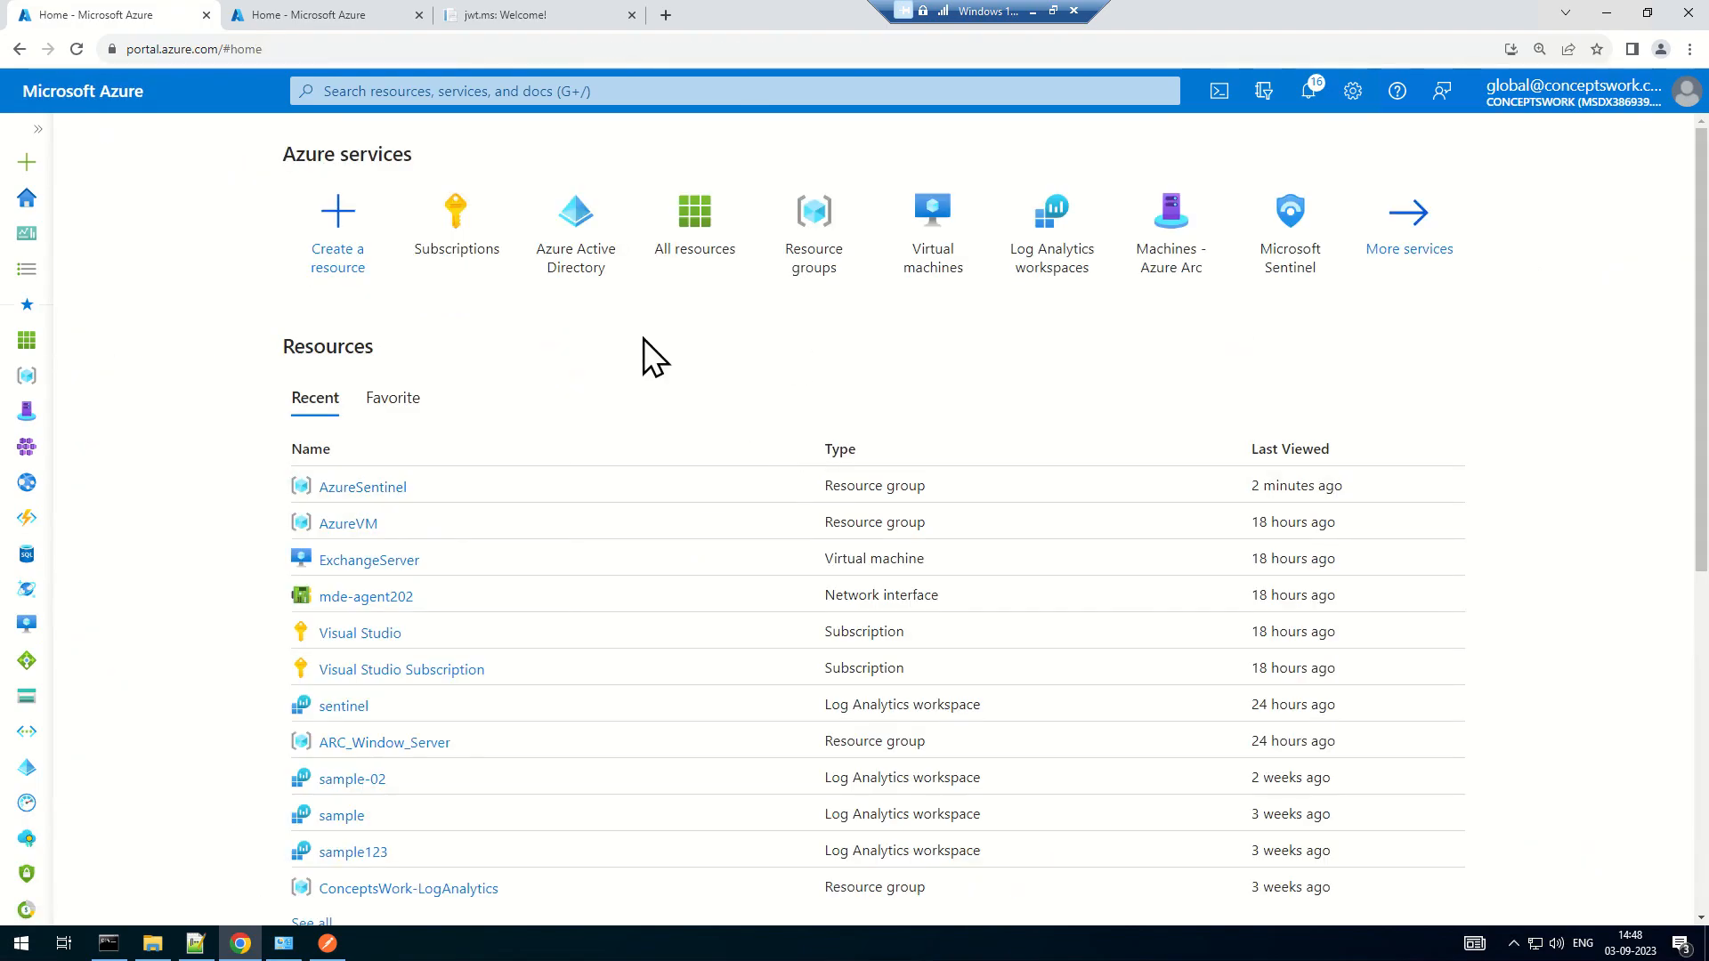
left_click(368, 561)
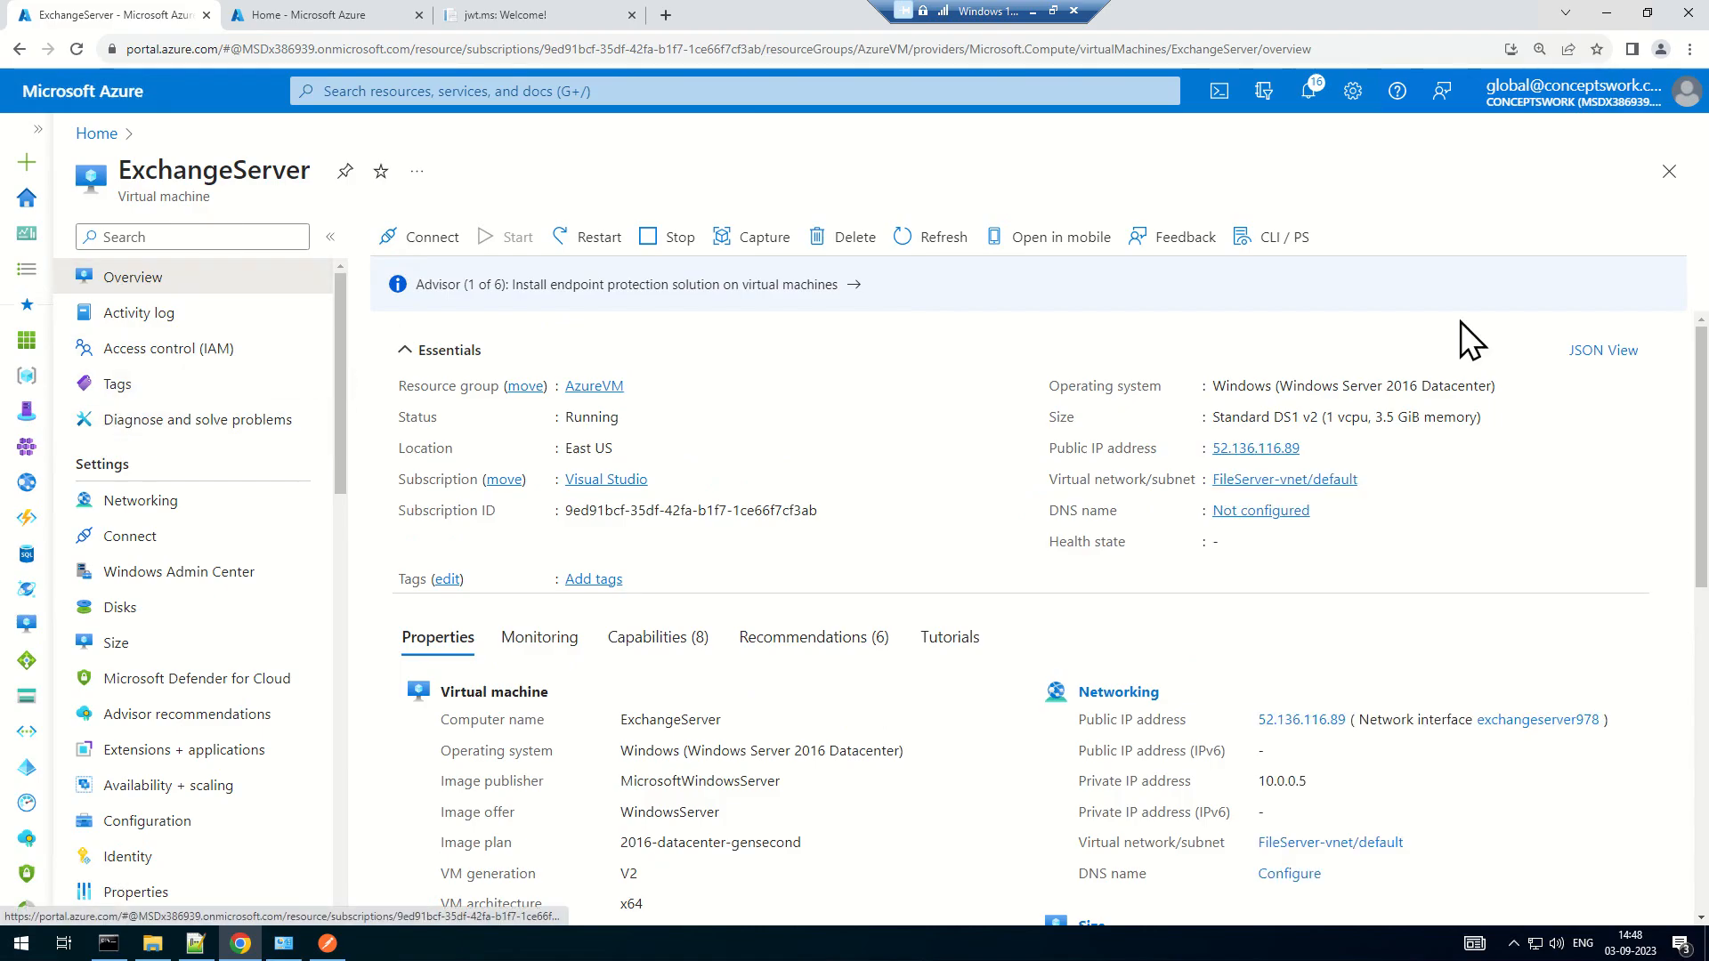
left_click(1605, 352)
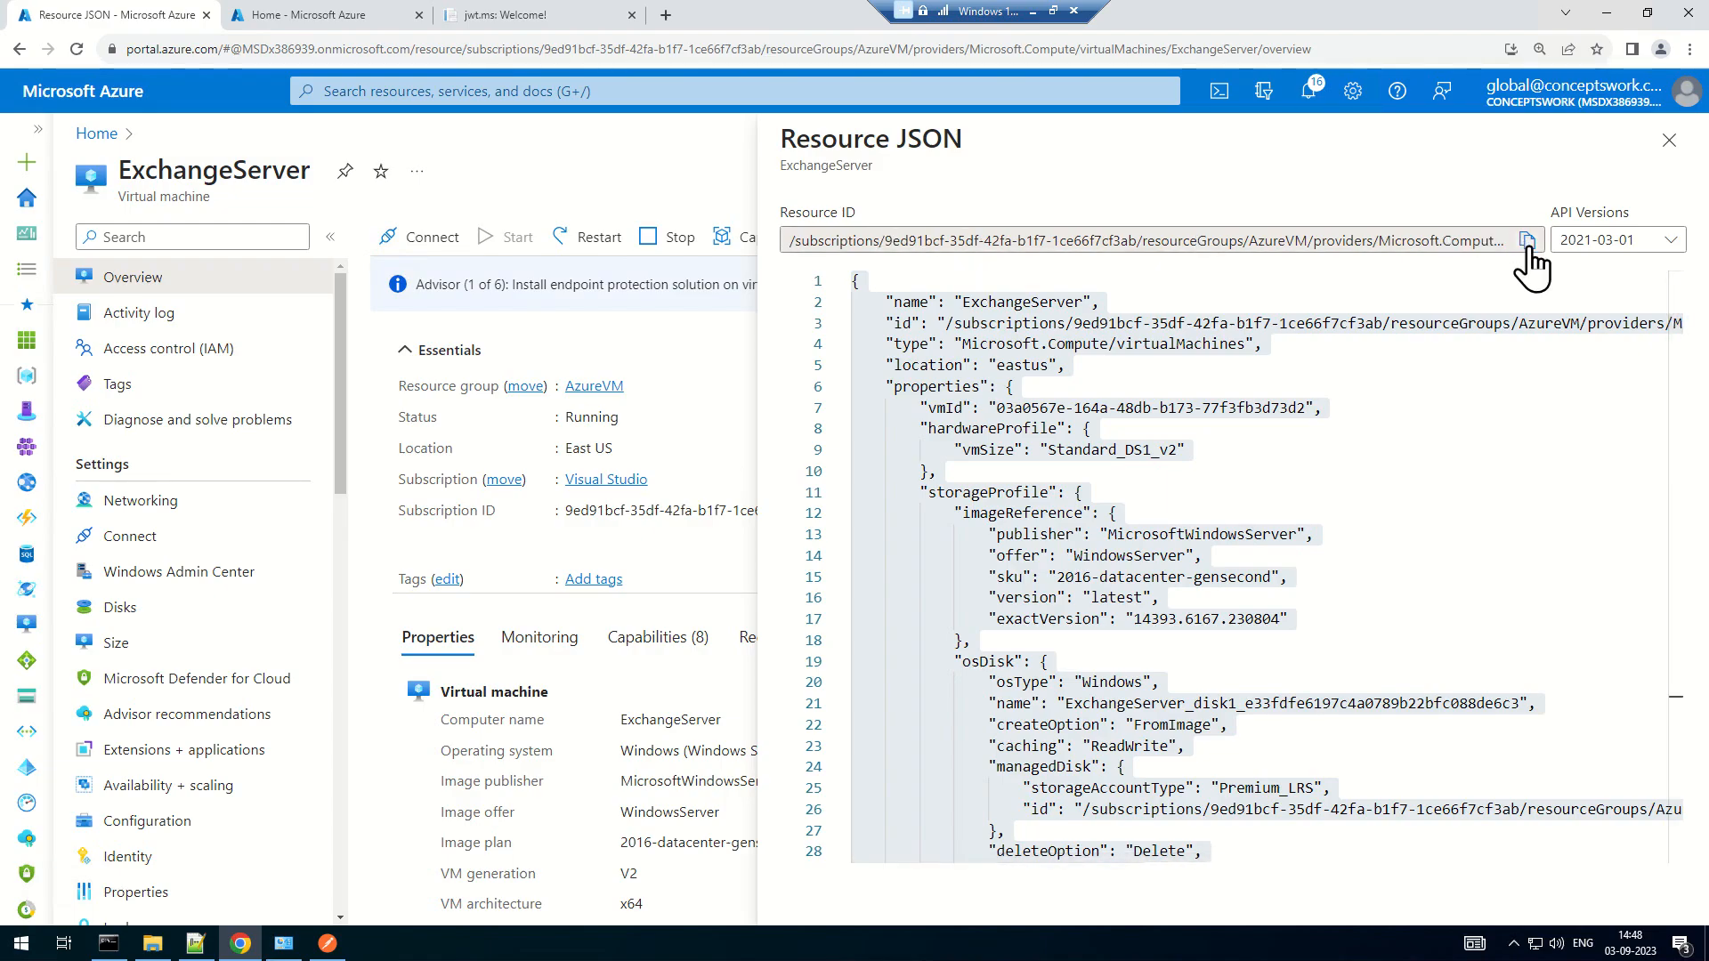
Paste the ExchangeServer resource ID into Notepad++ below the AzureSentinel URL, separated by blank lines
key("alt+Tab")
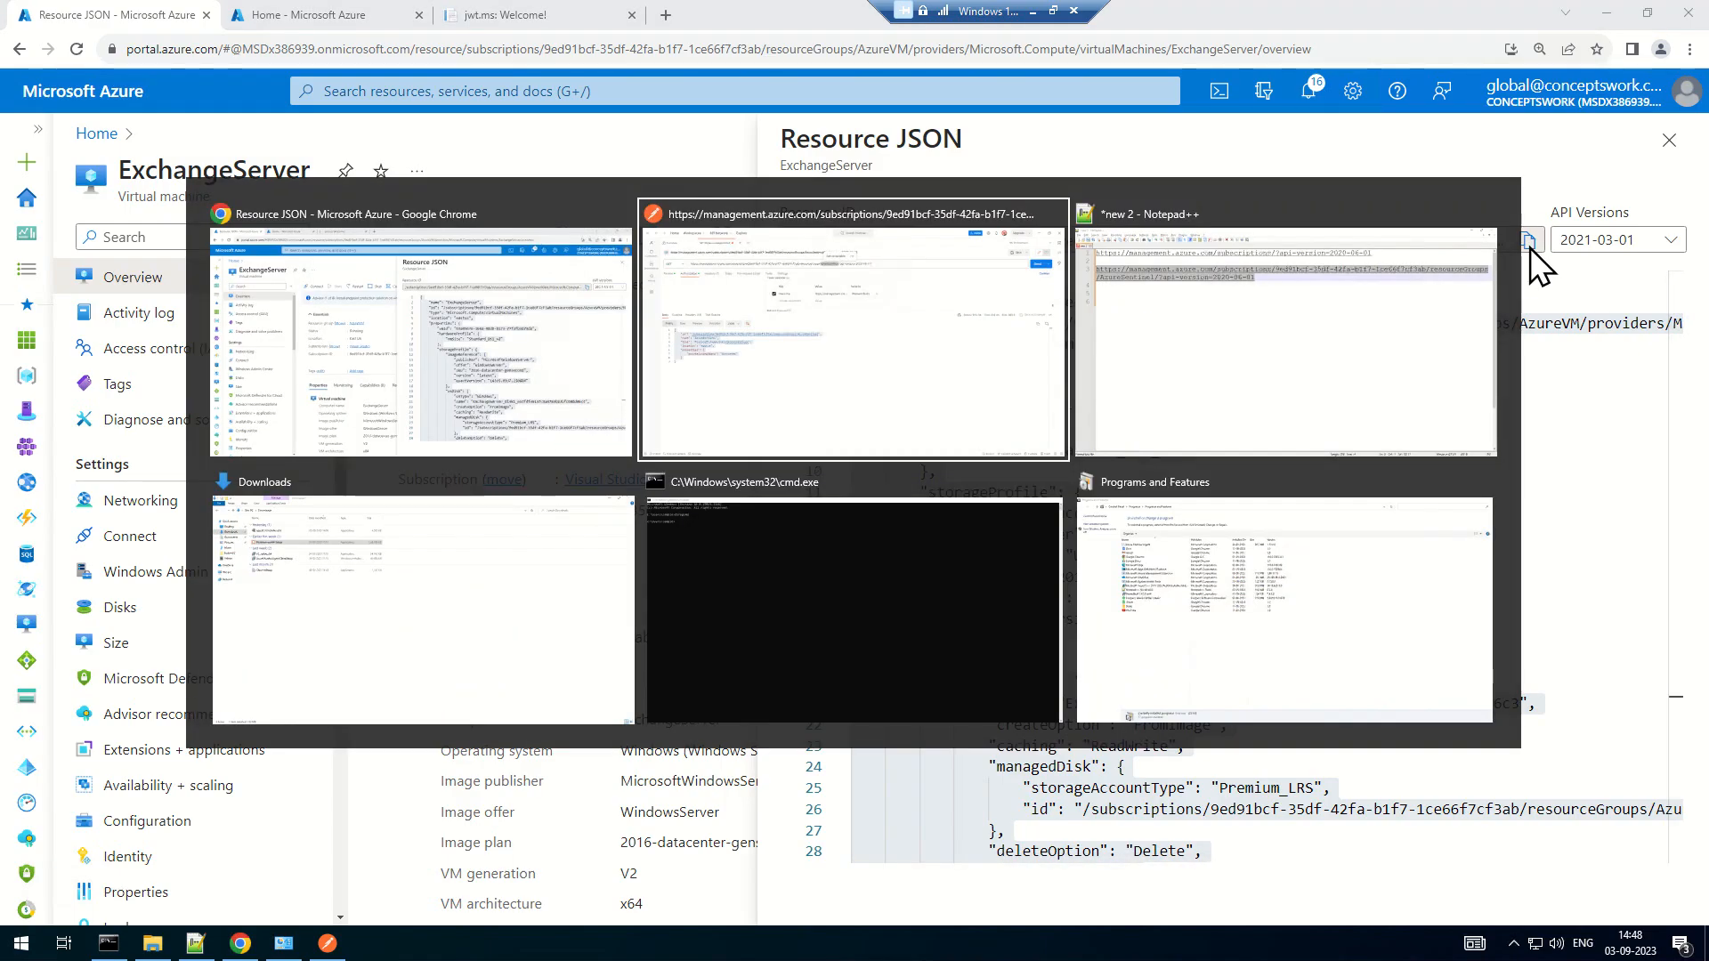
key("alt+Tab")
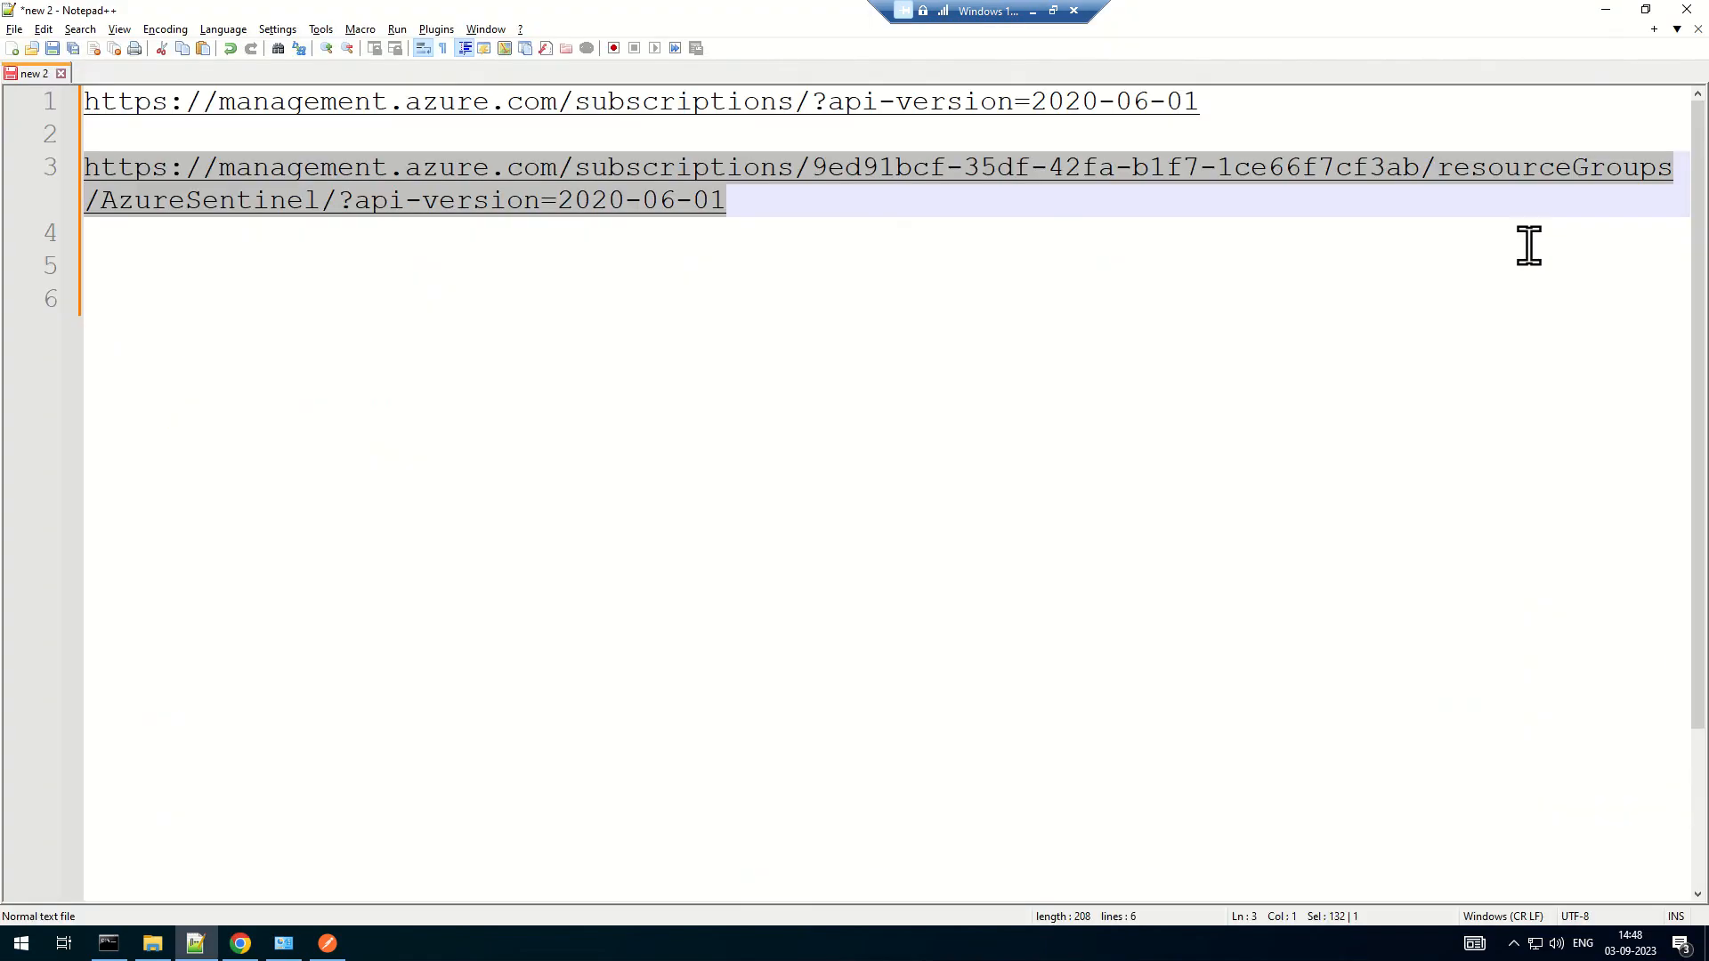
left_click(1095, 271)
key("Return")
key("Return")
type("/subscriptions/9ed91bcf-35df-42fa-b1f7-1ce66f7cf3ab/resourceGroups/AzureVM/providers/Microsoft.Compute/virtualMachines/ExchangeServer")
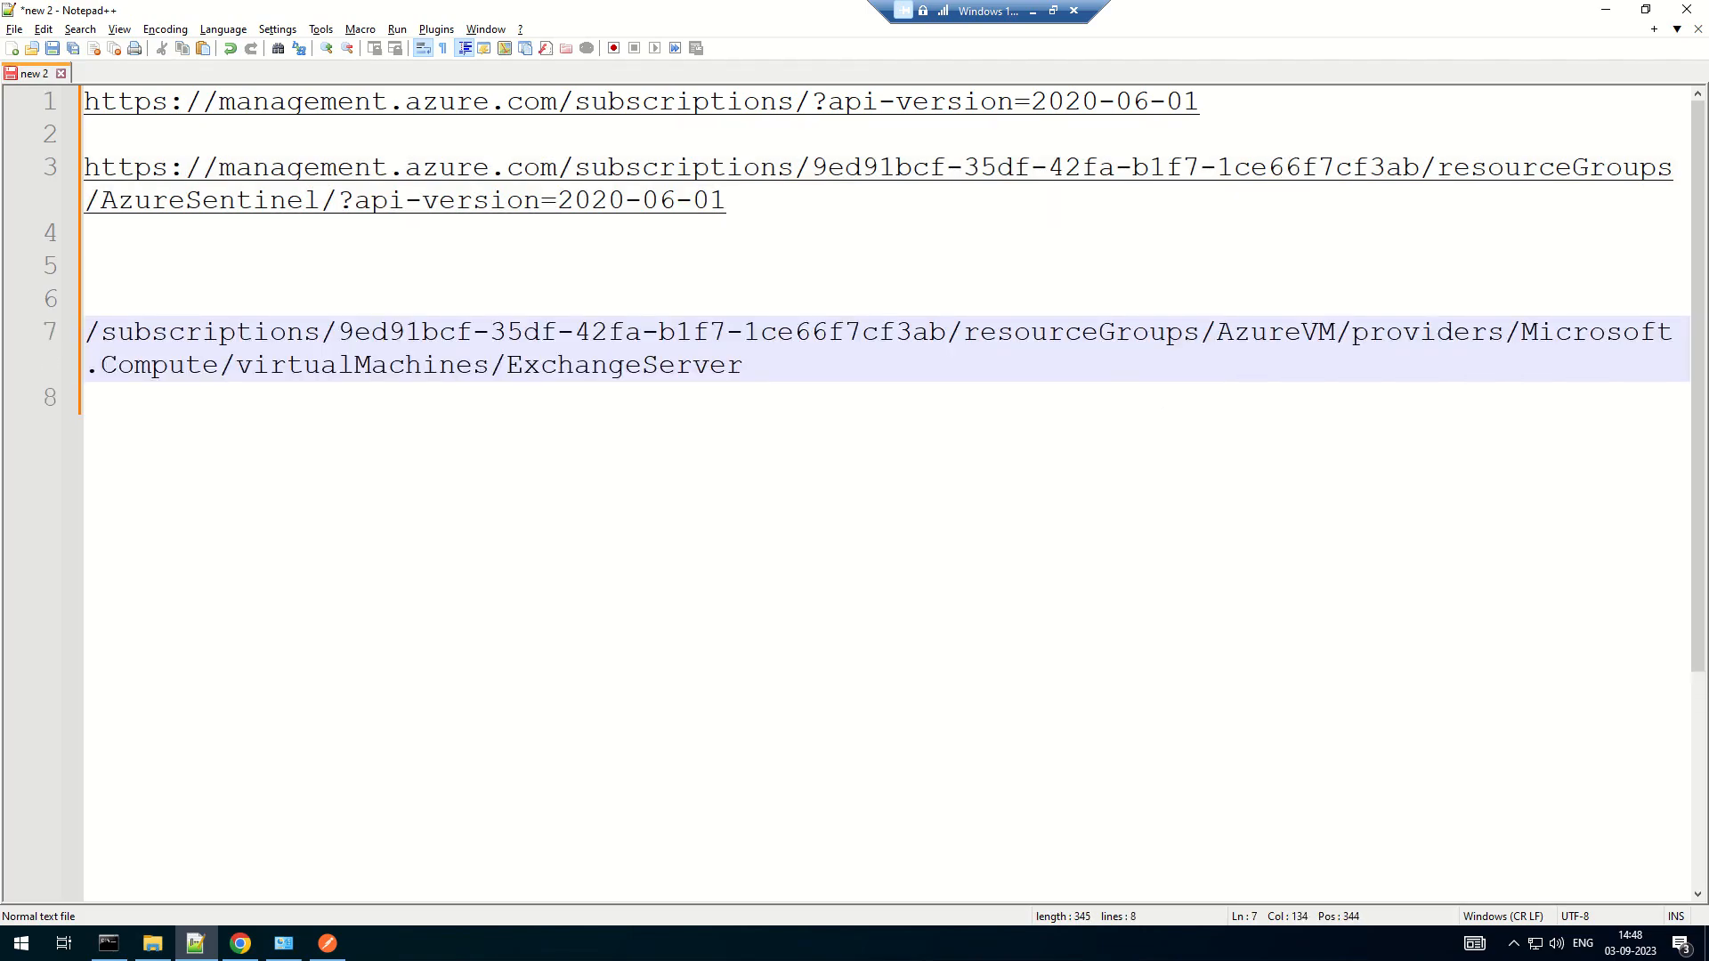
Check ExchangeServer's API version in the portal, and append /?api-version=2020-06-01 from the AzureSentinel URL to its resource ID in Notepad++
key("alt+Tab")
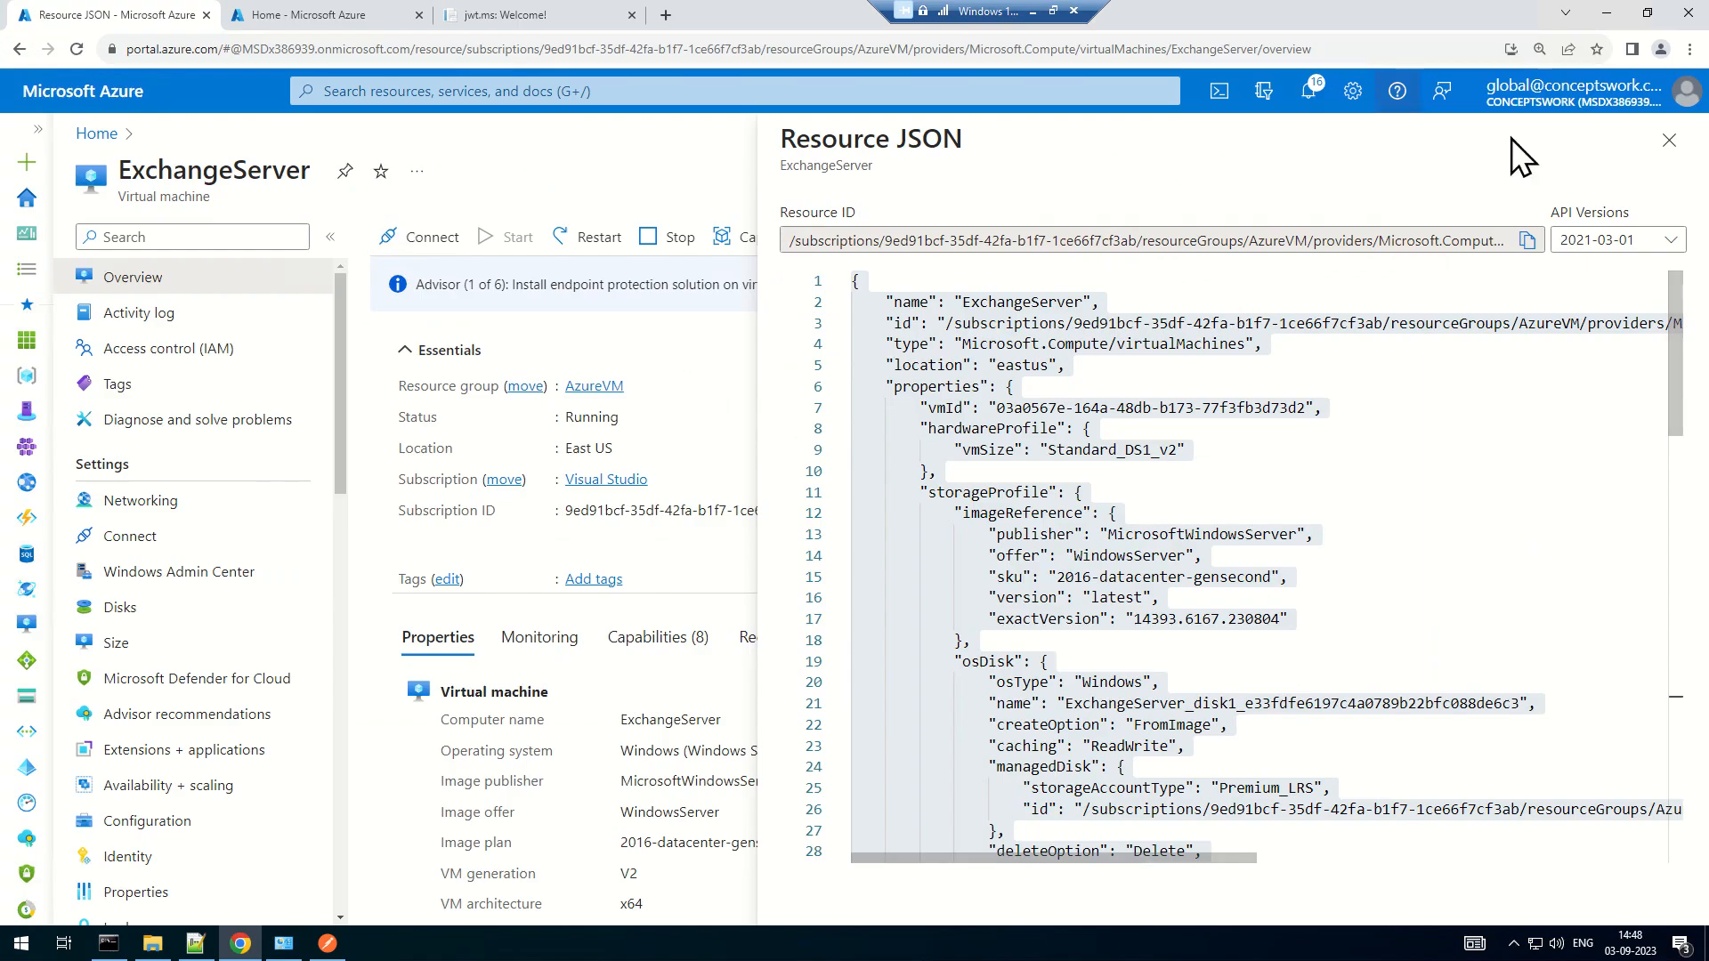
key("alt+Tab")
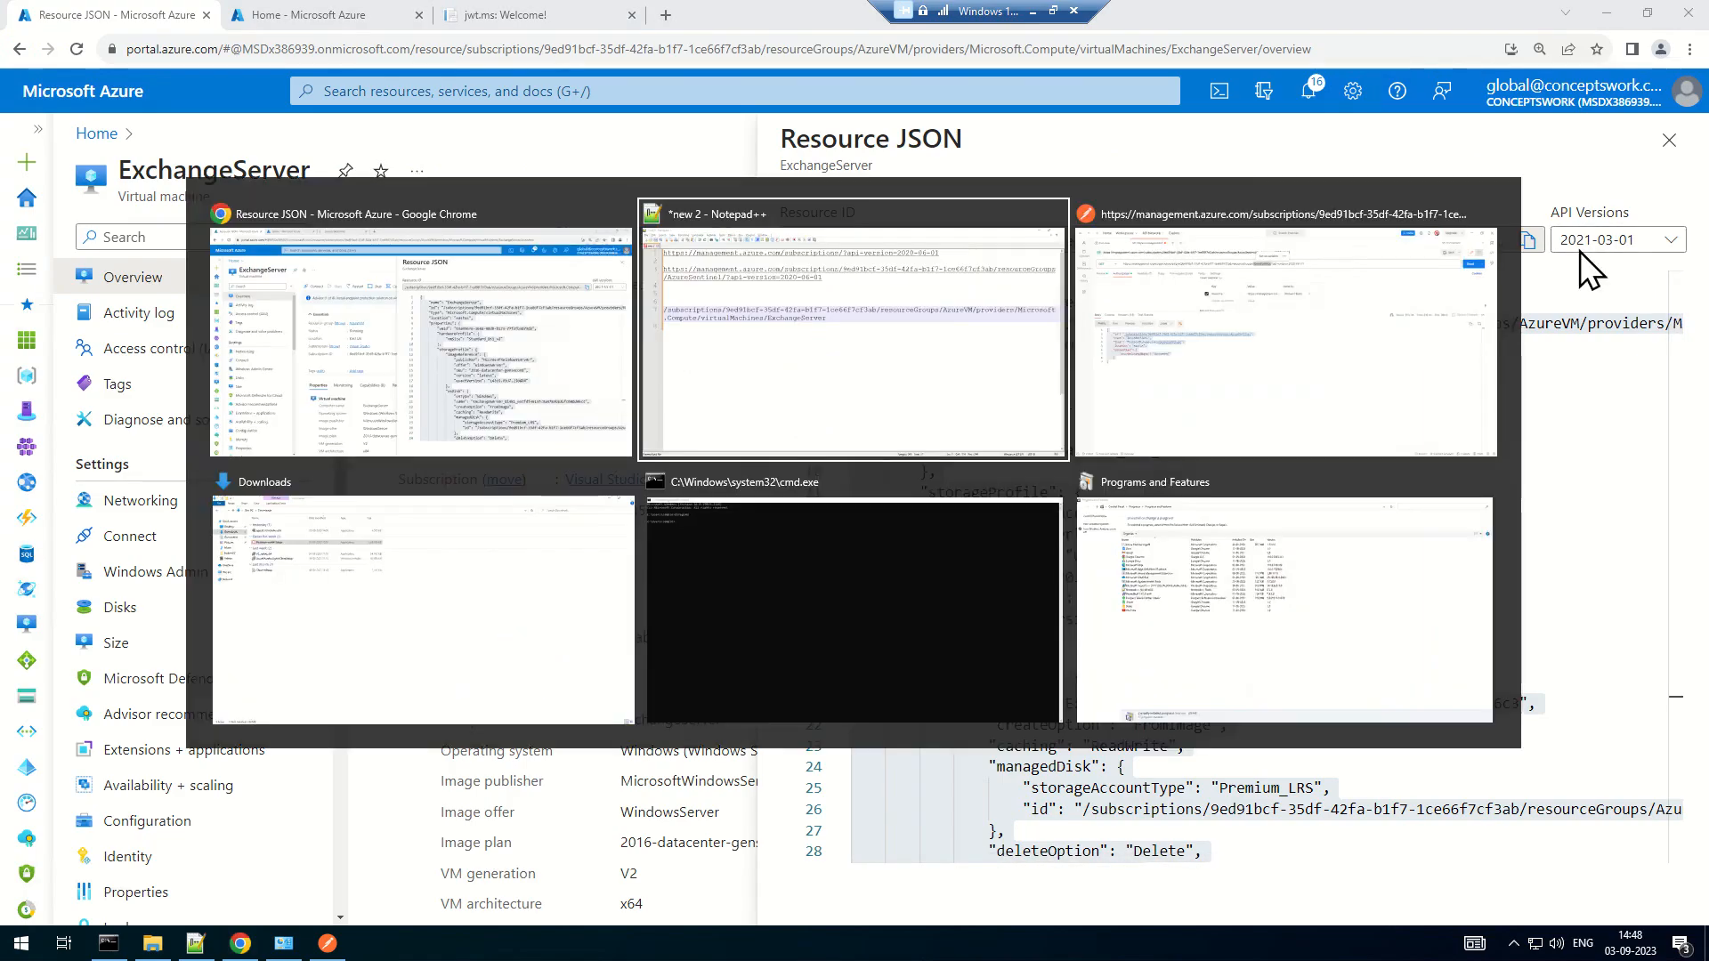
left_click_drag(806, 207, 322, 201)
key("ctrl+c")
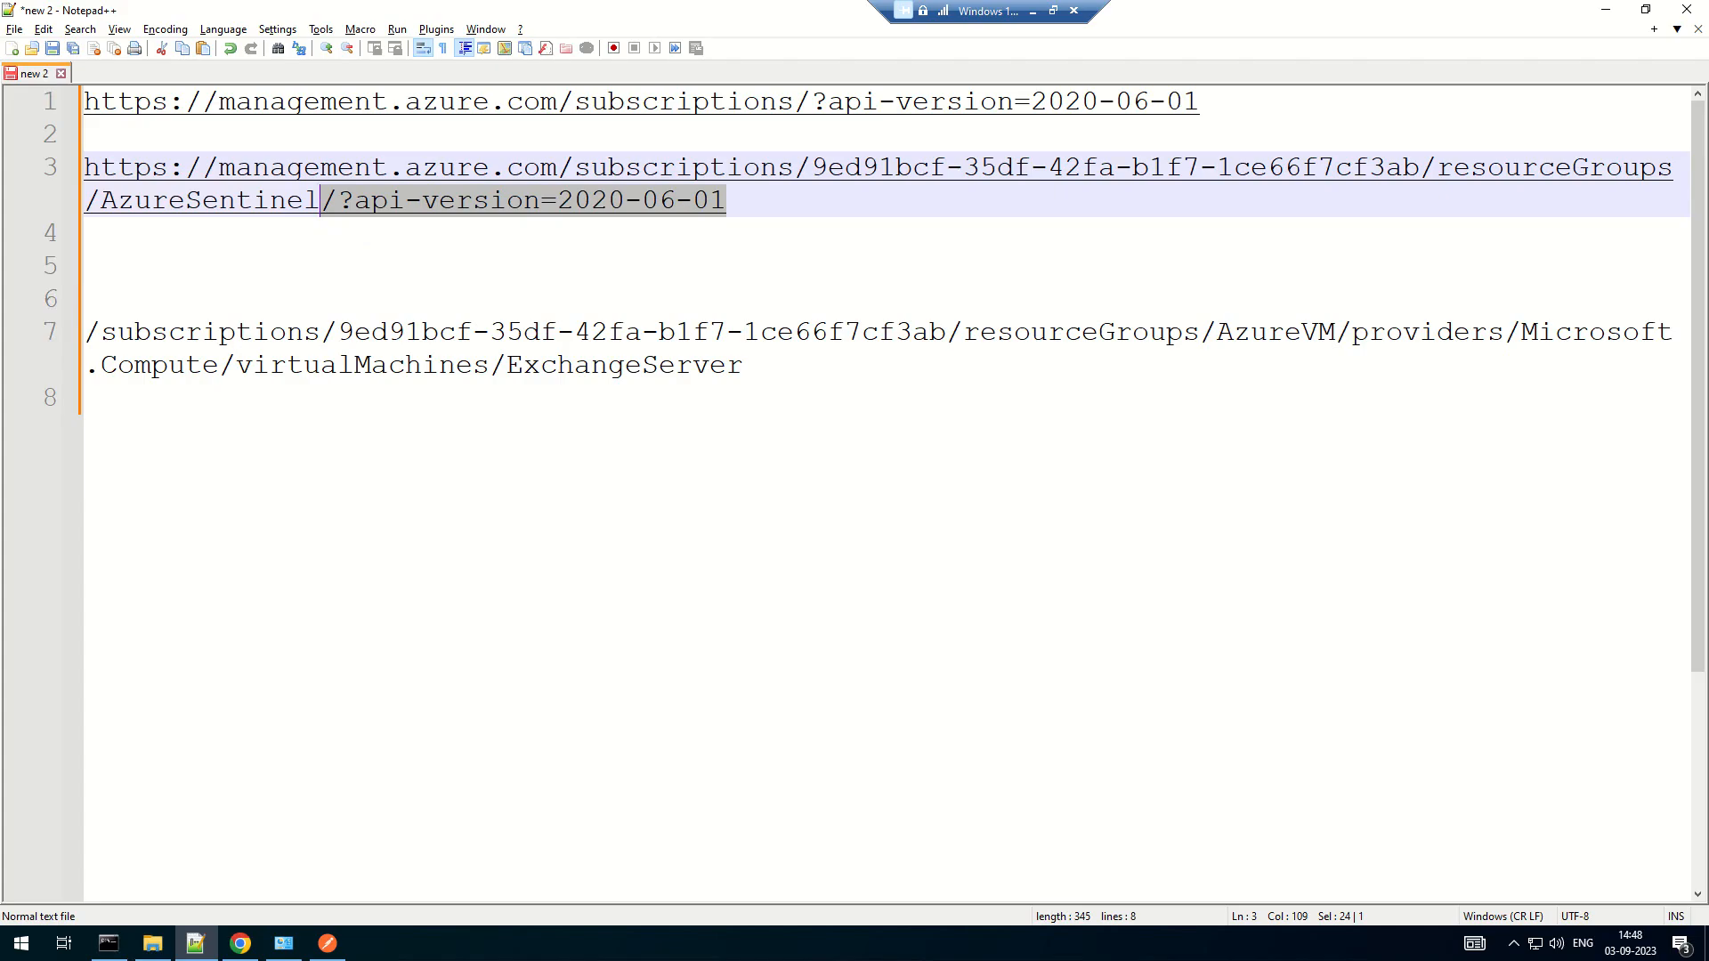
left_click(819, 369)
key("ctrl+v")
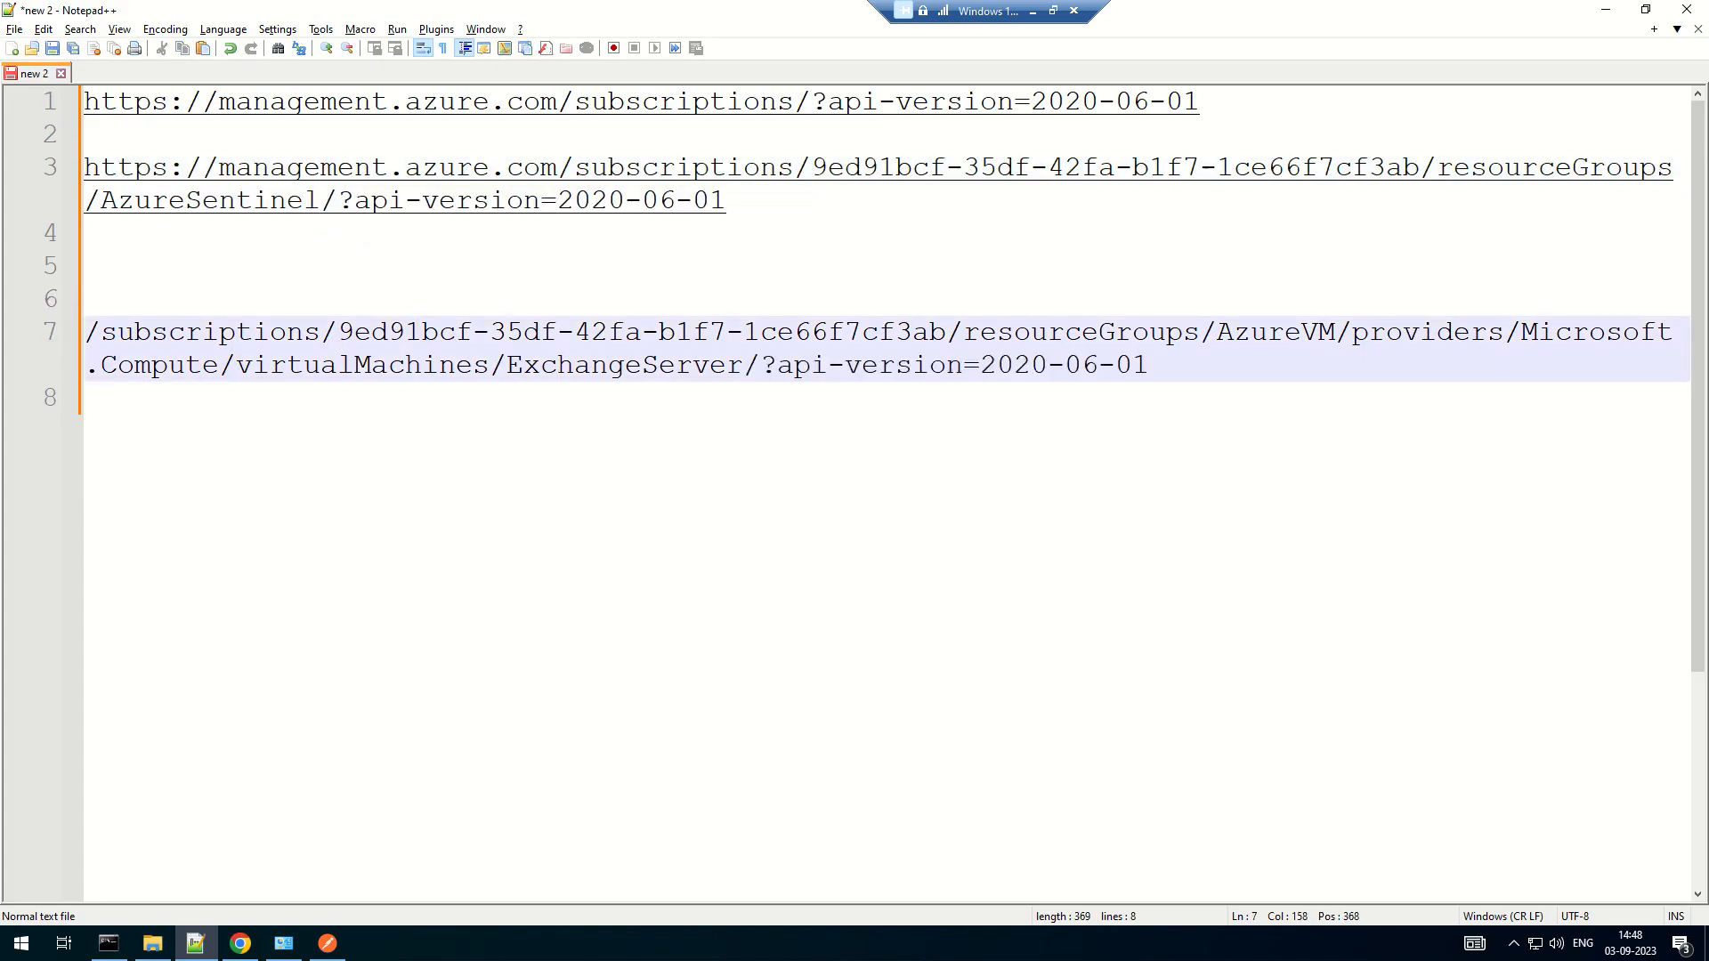
Change the API version in the ExchangeServer path to 2021-03-01, verifying it against the portal's JSON view
left_click(1075, 381)
key("BackSpace")
key("alt+Tab")
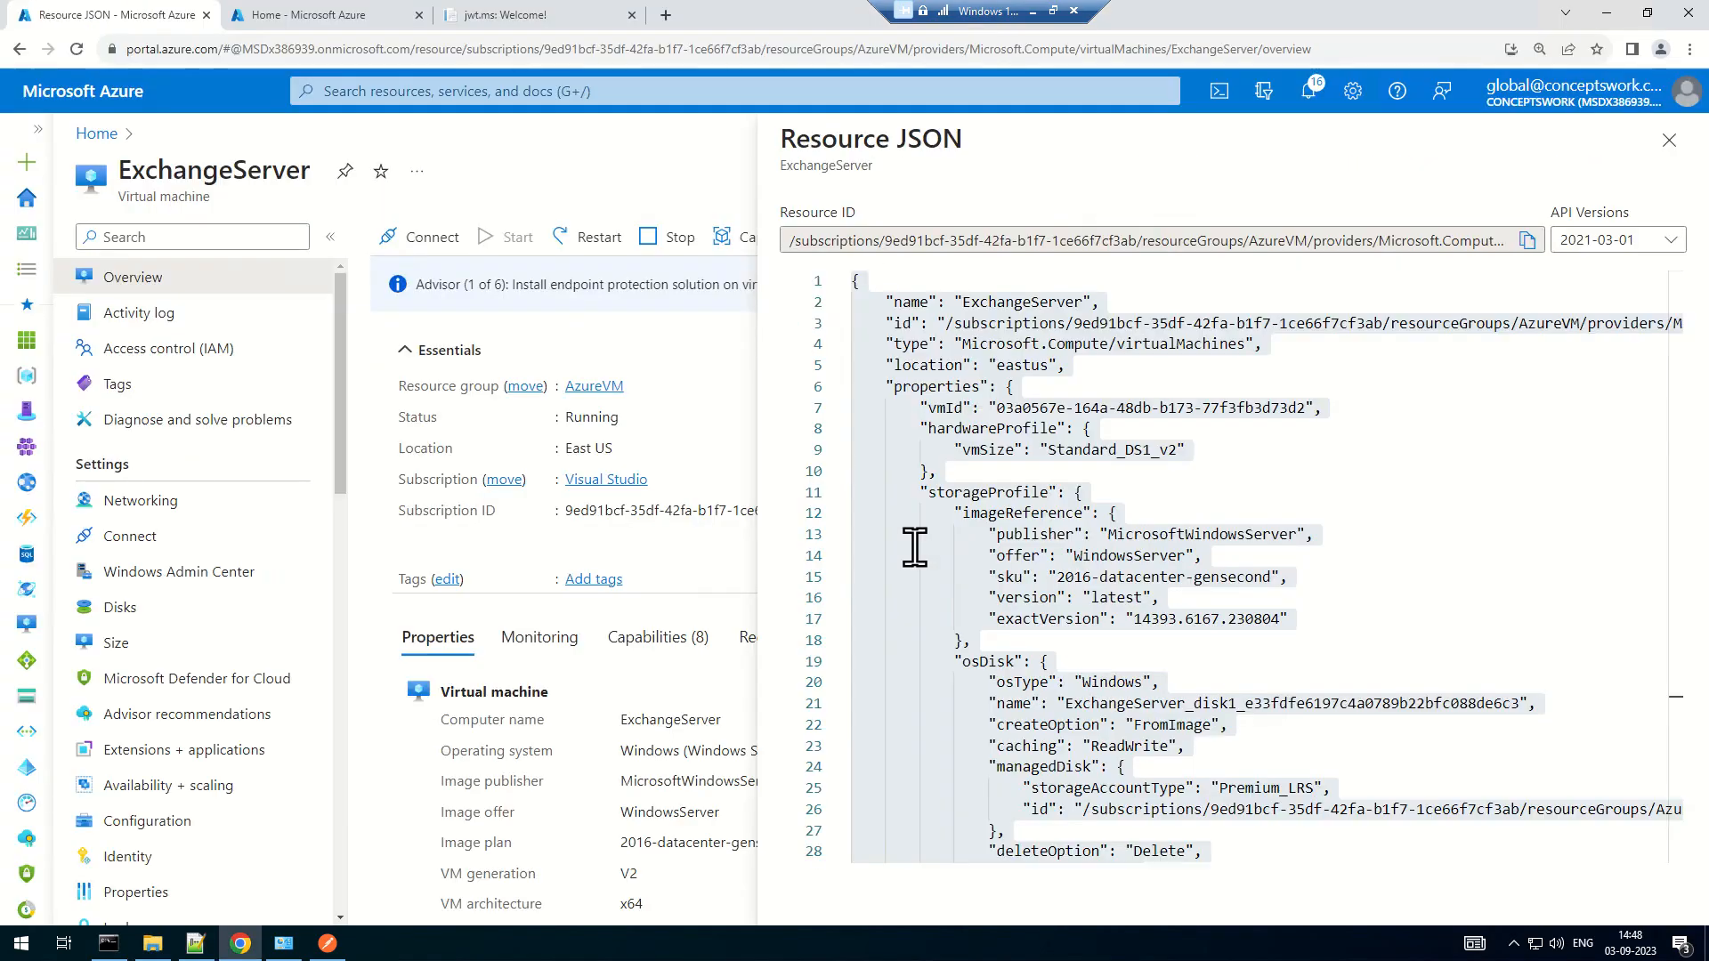
key("alt+Tab")
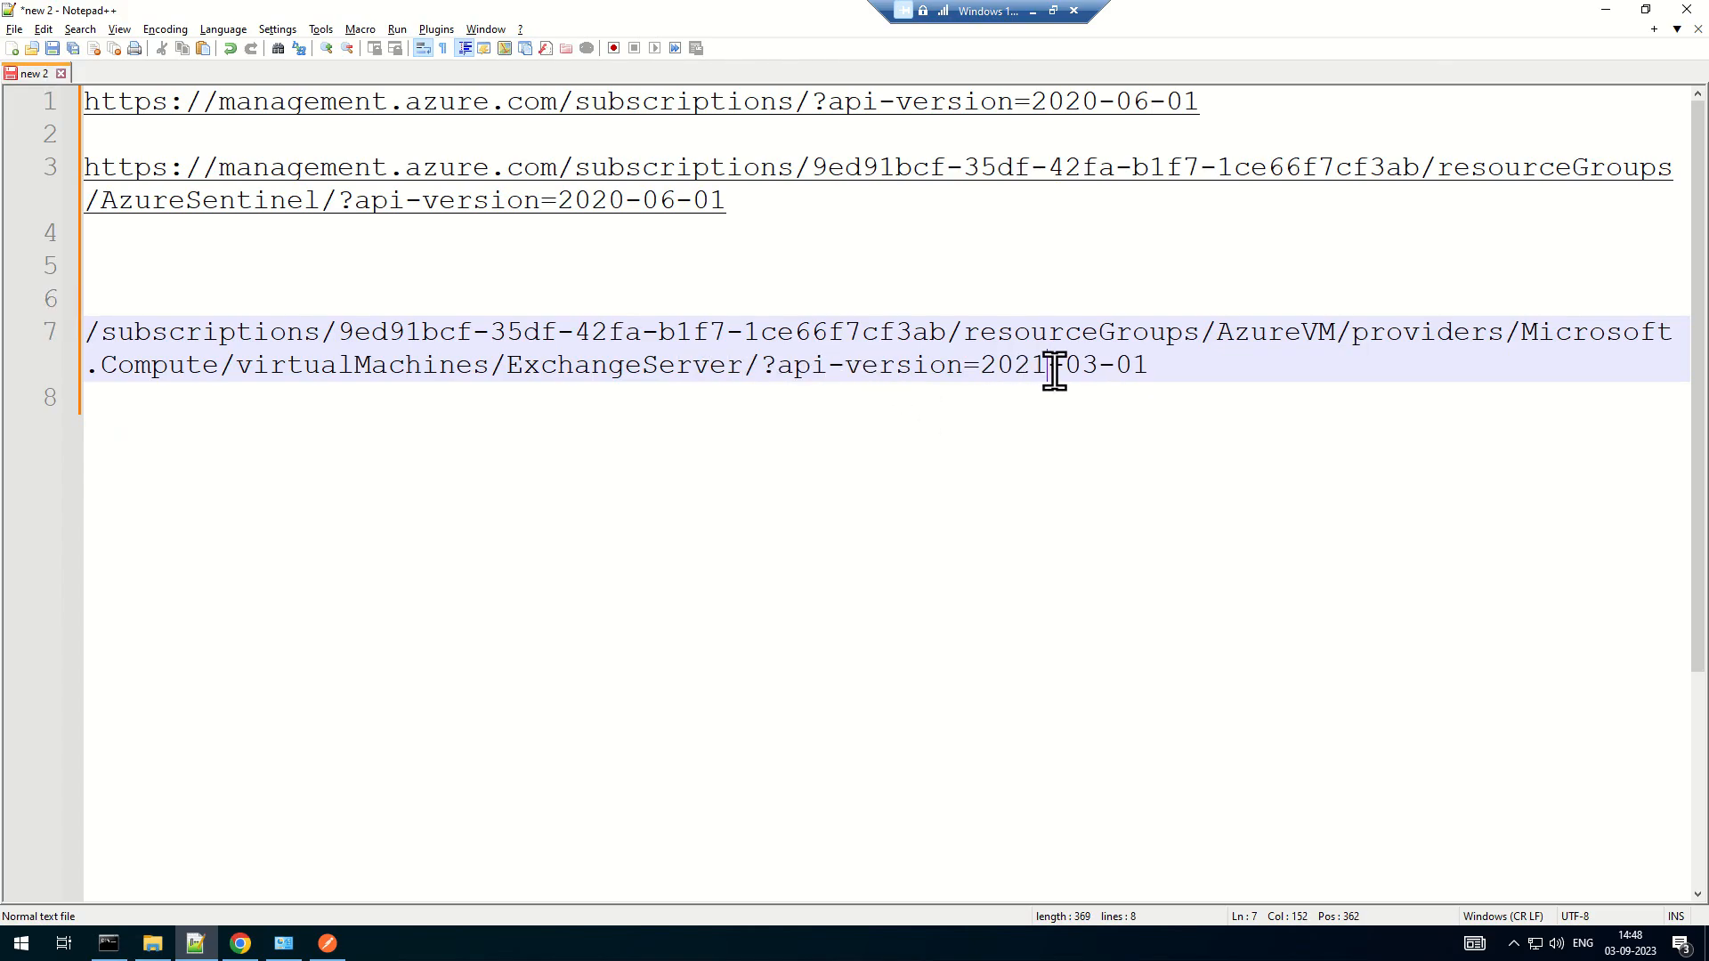
key("alt+Tab")
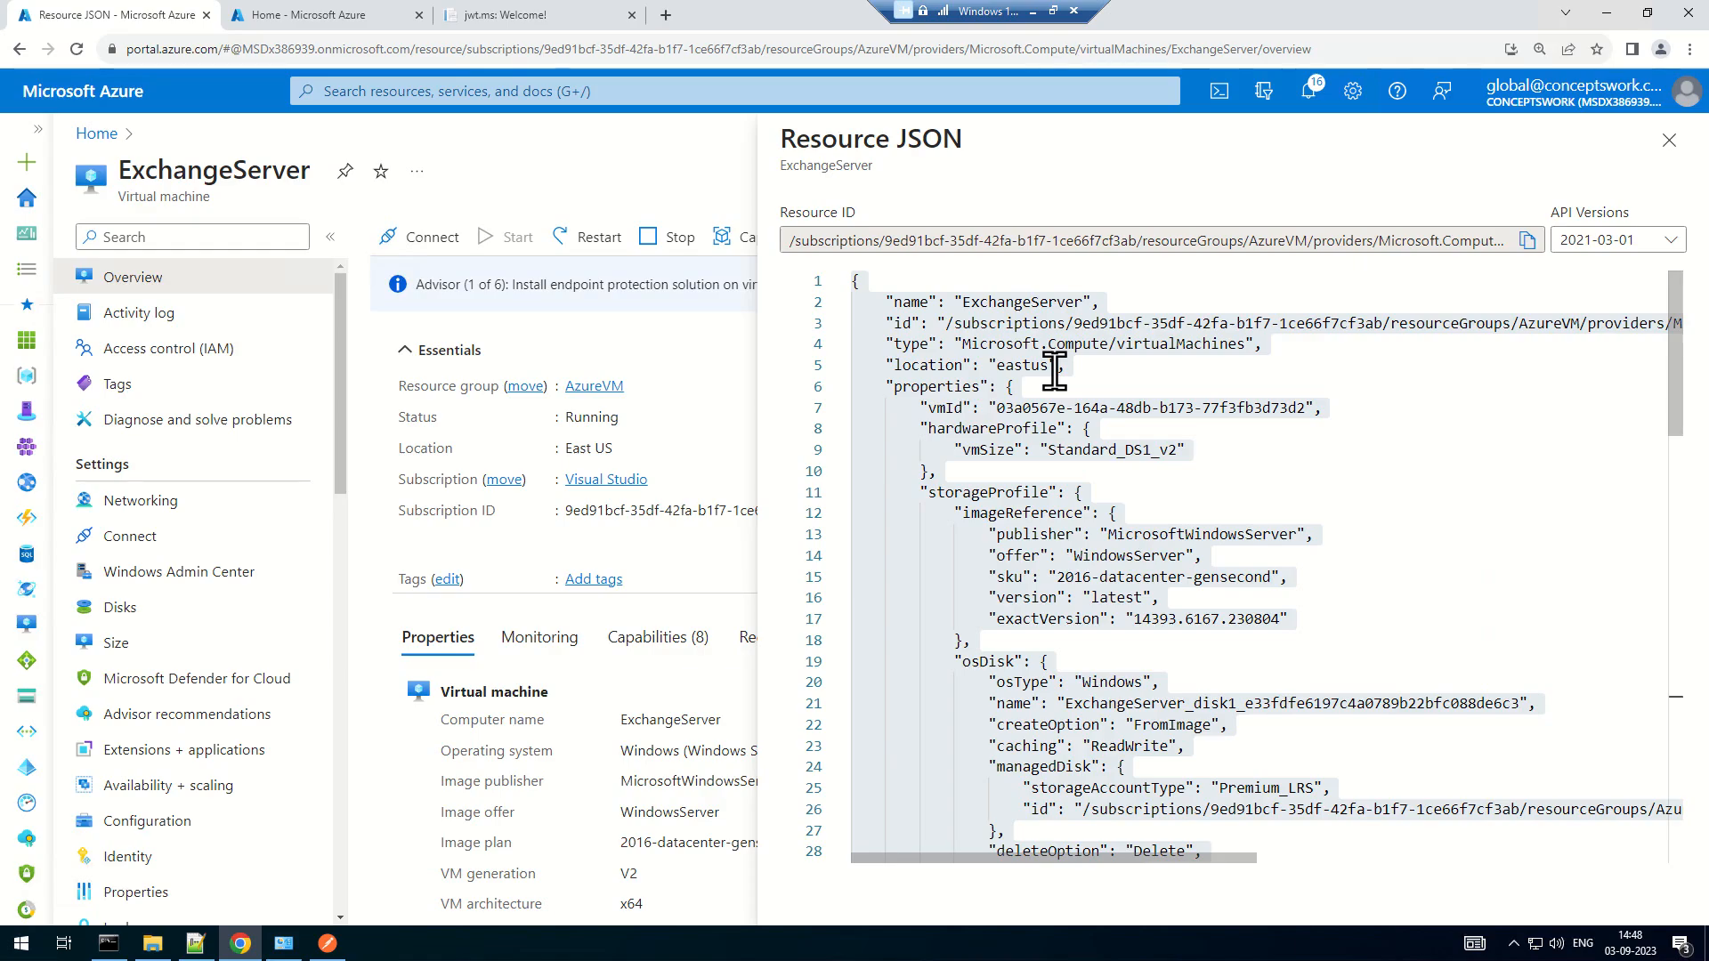
key("alt+Tab")
left_click(200, 278)
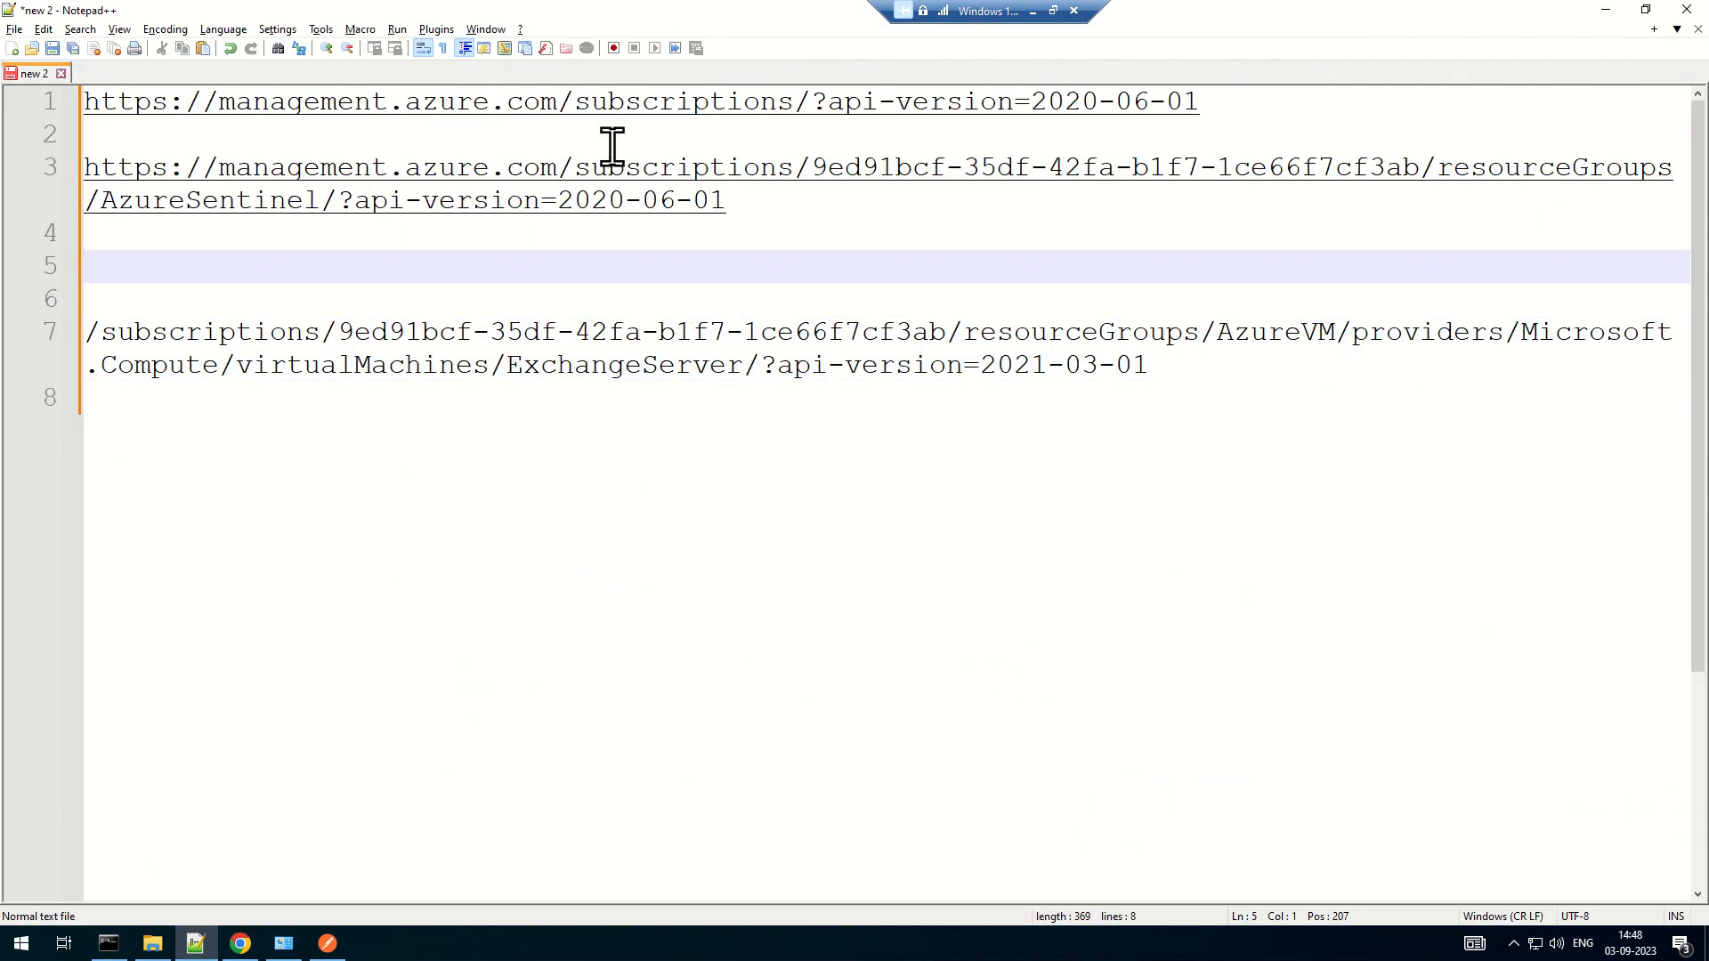
left_click_drag(567, 178, 3, 203)
left_click(644, 283)
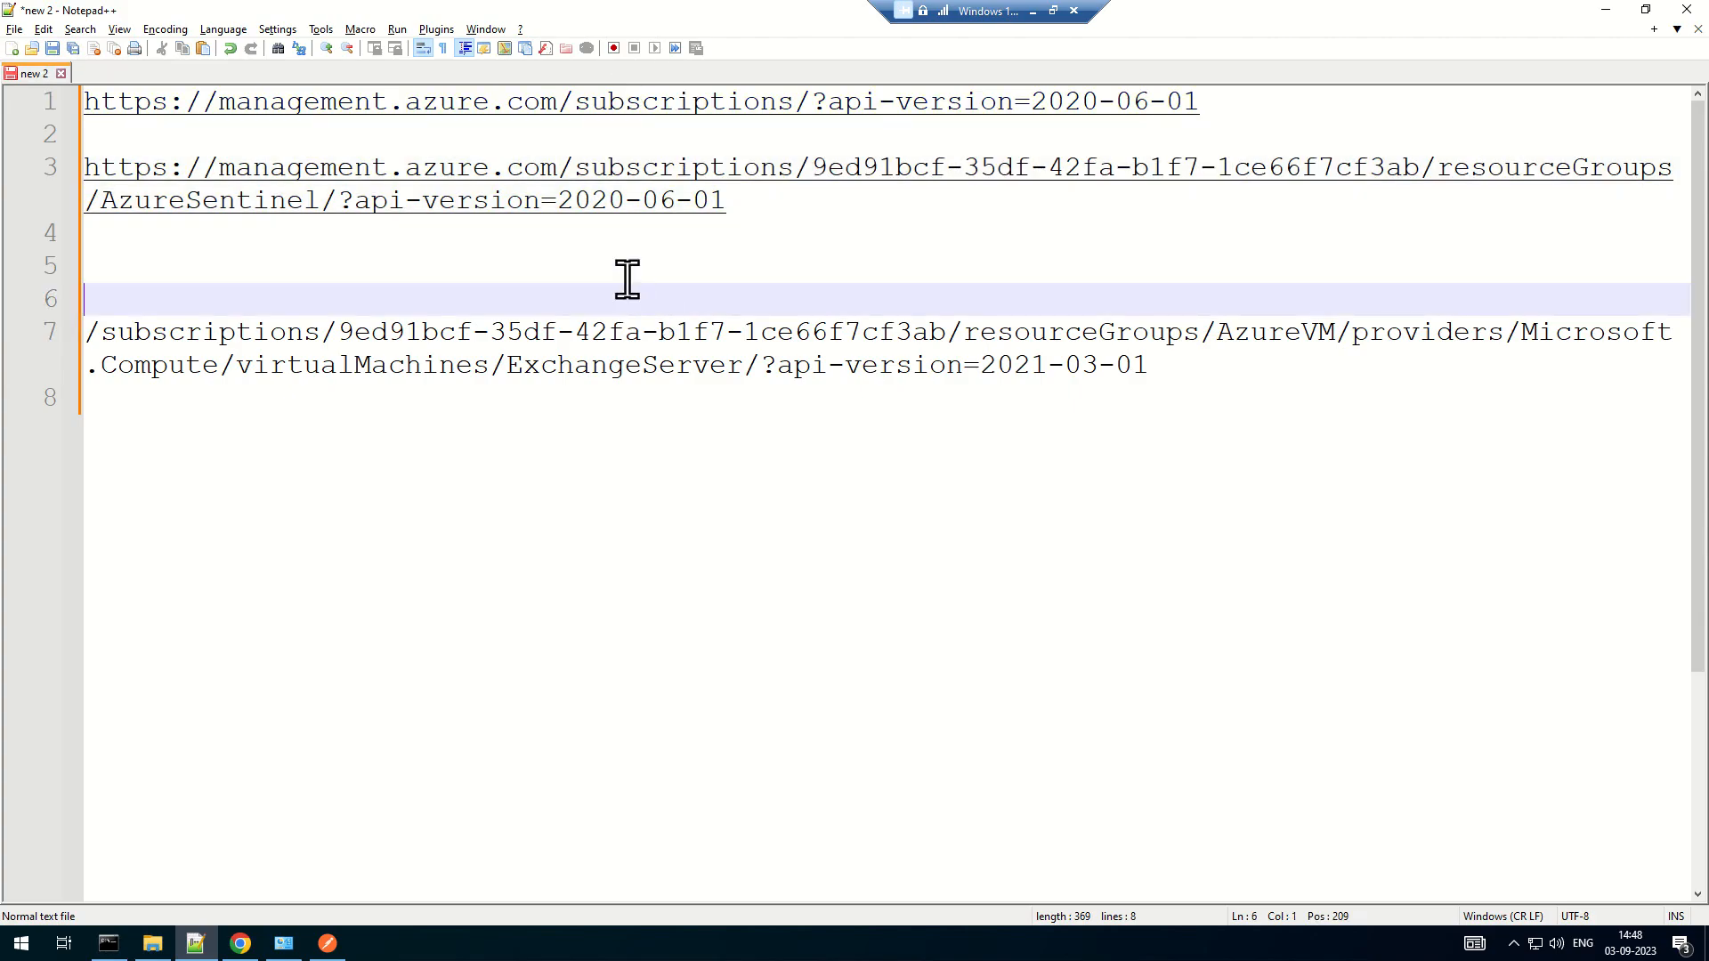
left_click_drag(563, 180, 78, 171)
key("ctrl+c")
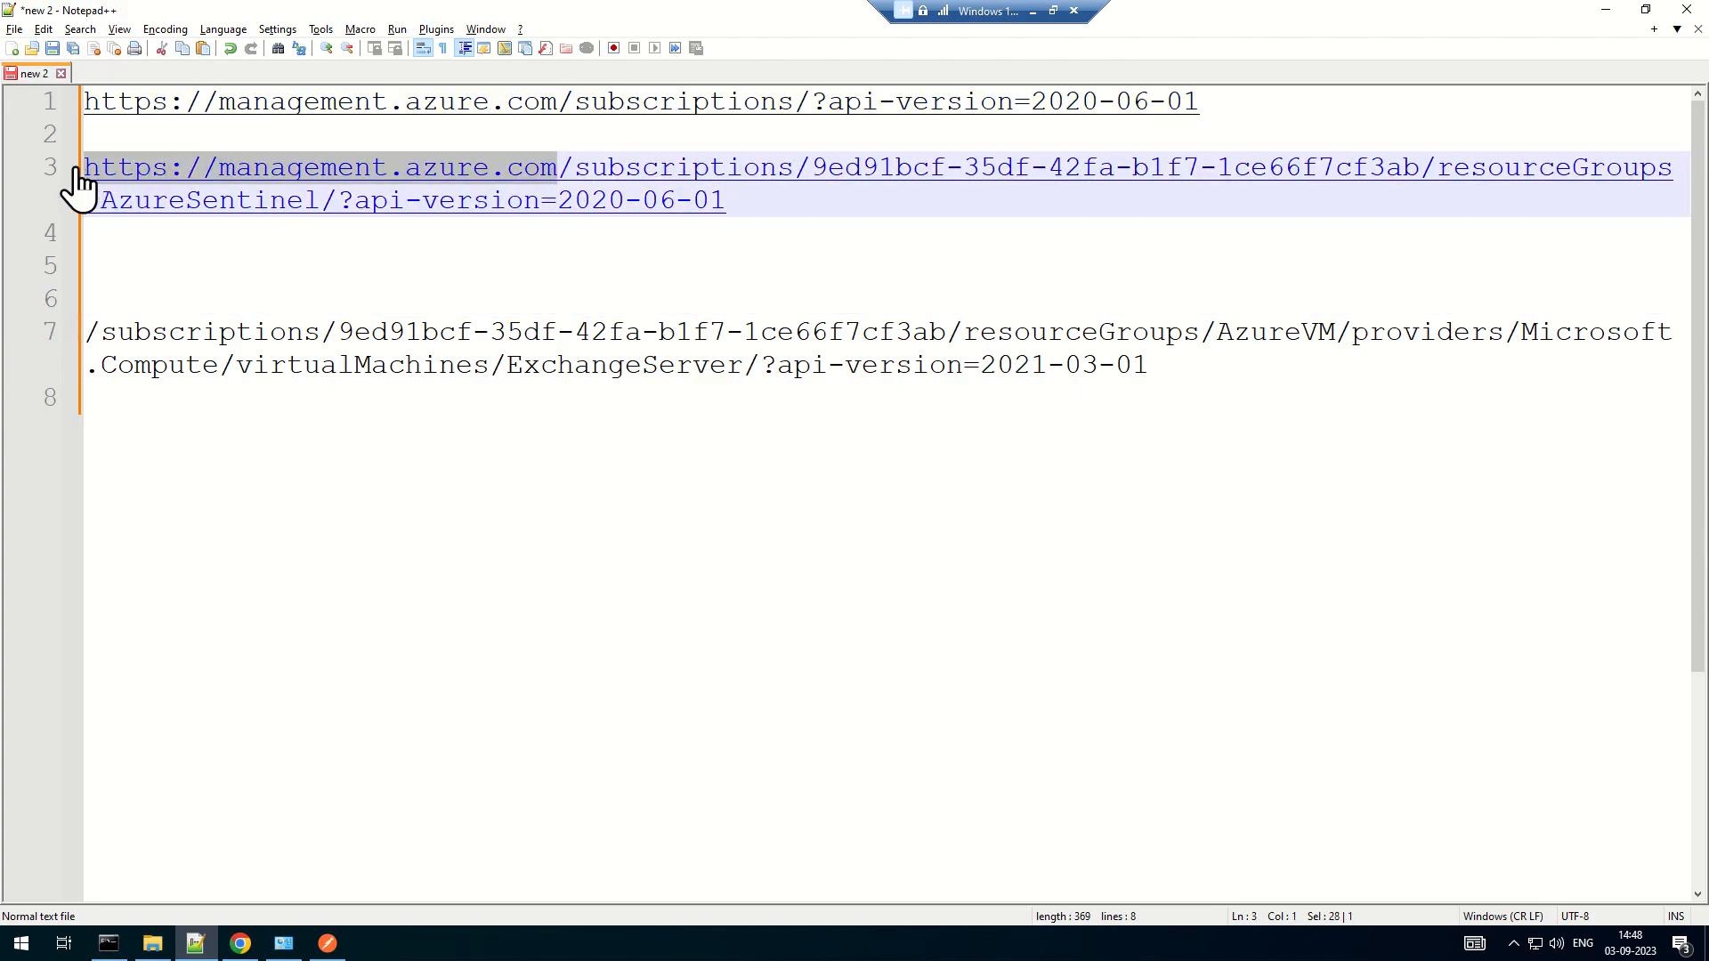
left_click(101, 331)
left_click(147, 294)
key("ctrl+v")
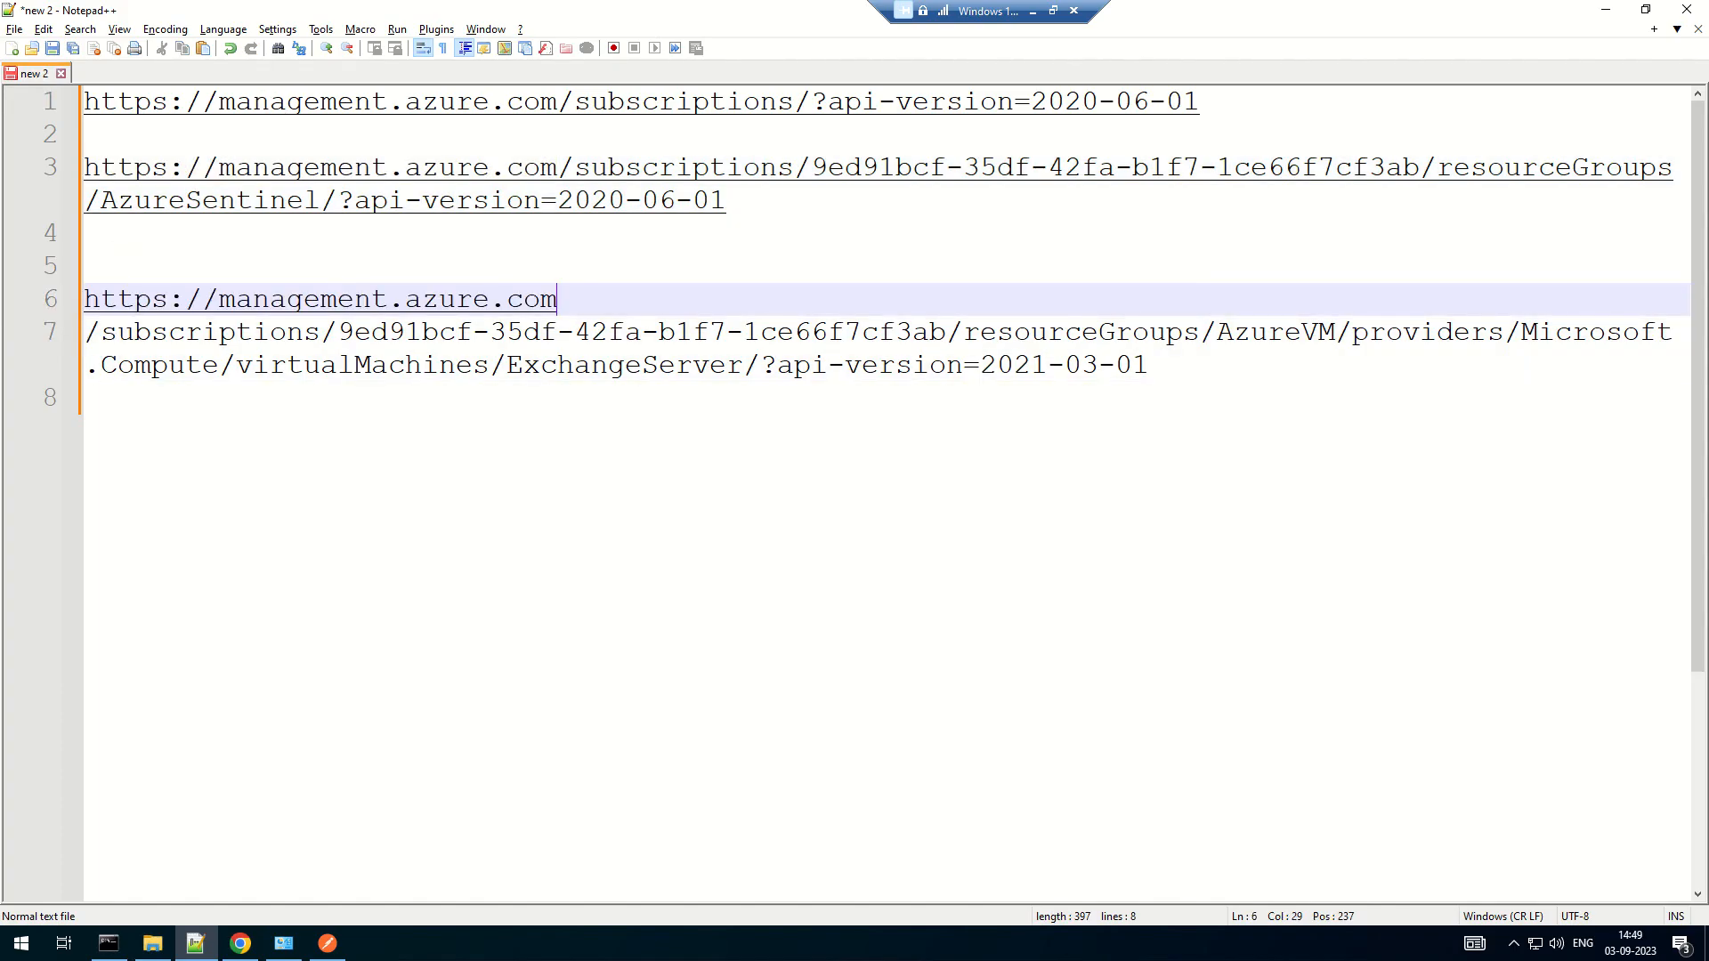
key("Delete")
left_click(1210, 363)
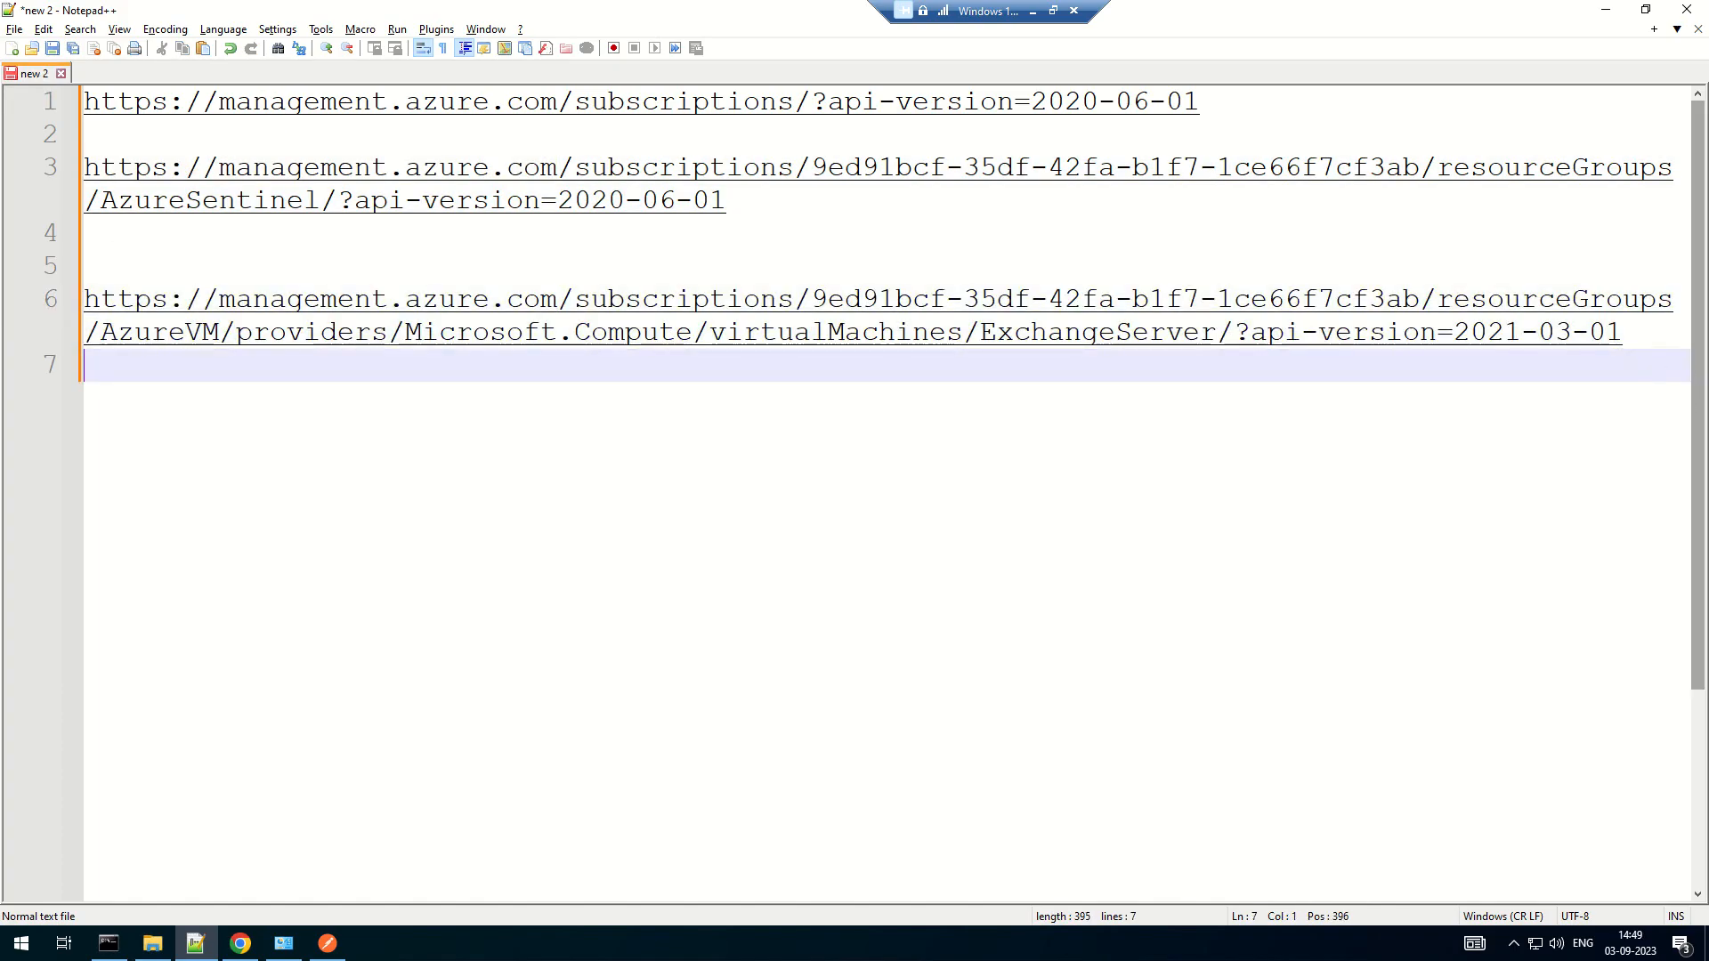
Try to copy the ExchangeServer URL from Notepad++ and replace the Postman request URL with it
left_click_drag(1642, 339, 13, 338)
key("ctrl+c")
key("alt+Tab")
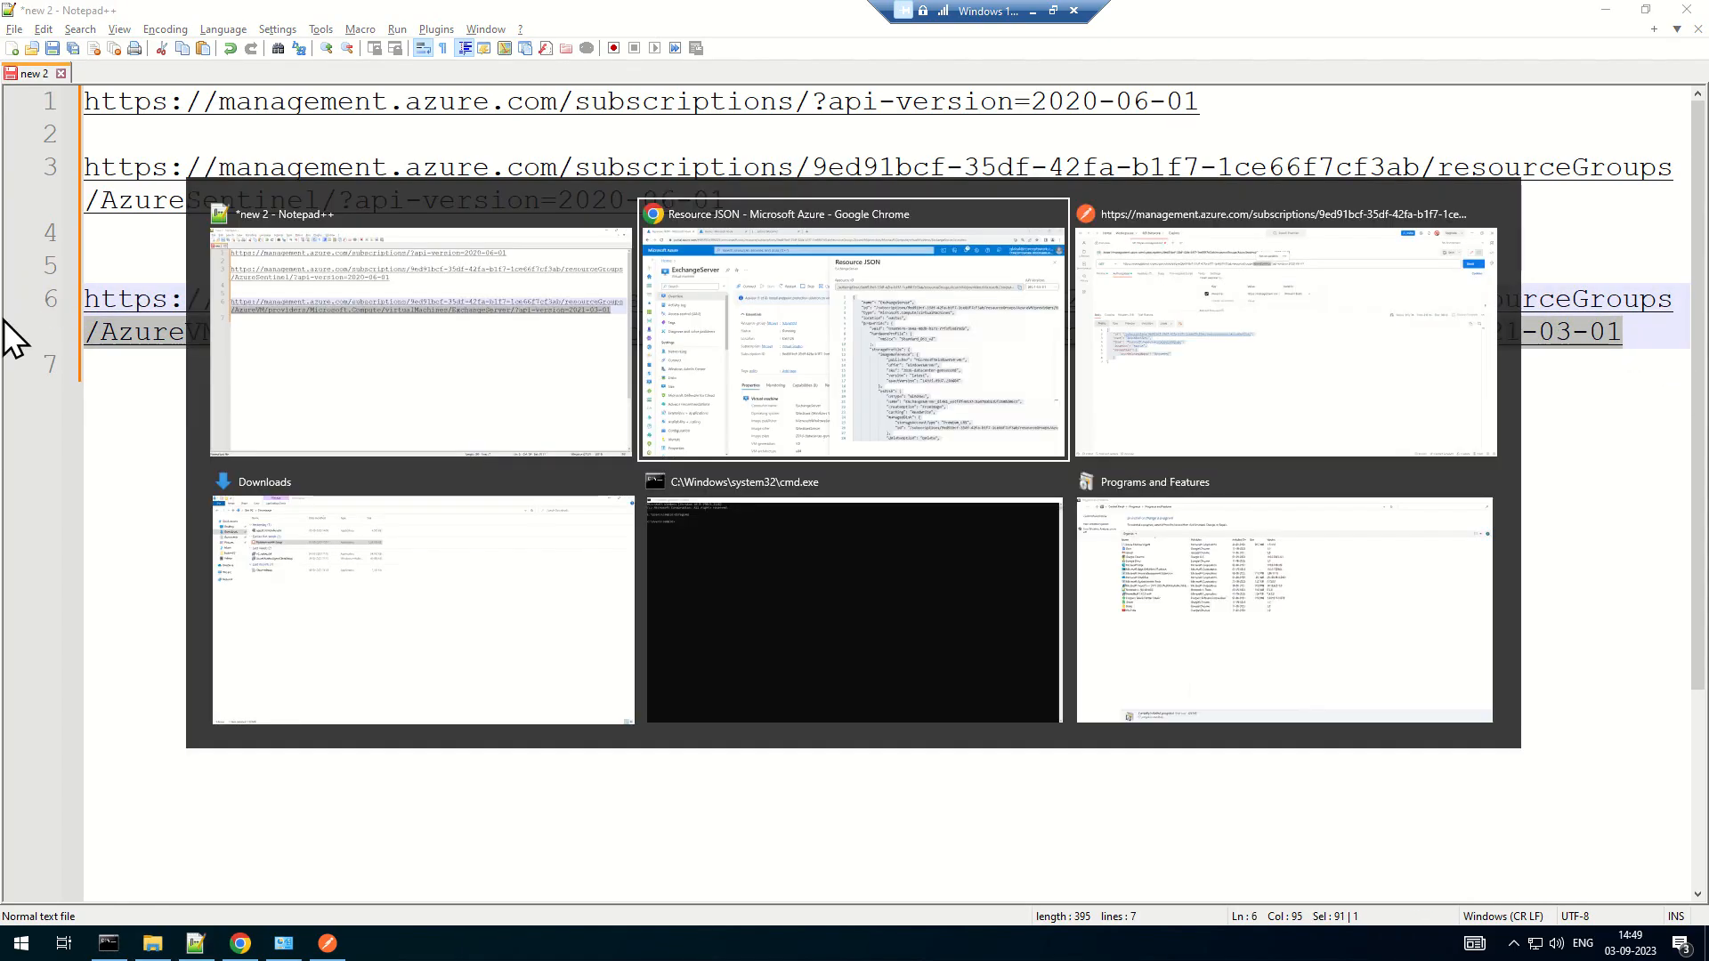
left_click(328, 943)
left_click(523, 159)
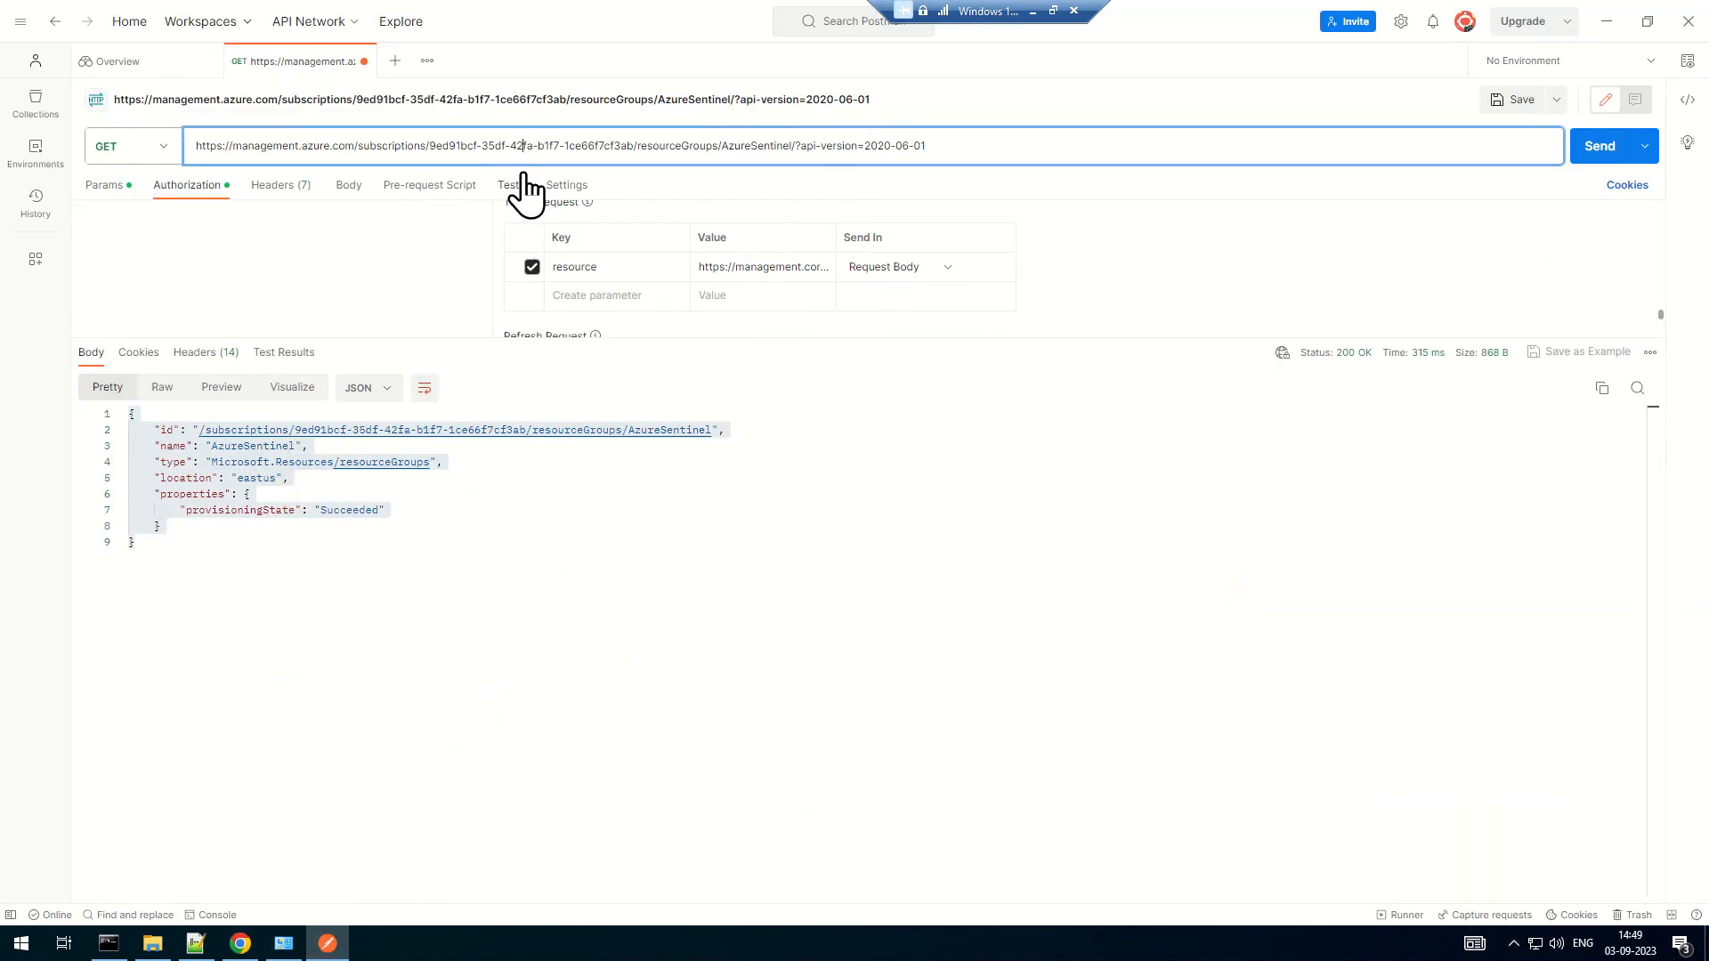
key("ctrl+a")
key("ctrl+v")
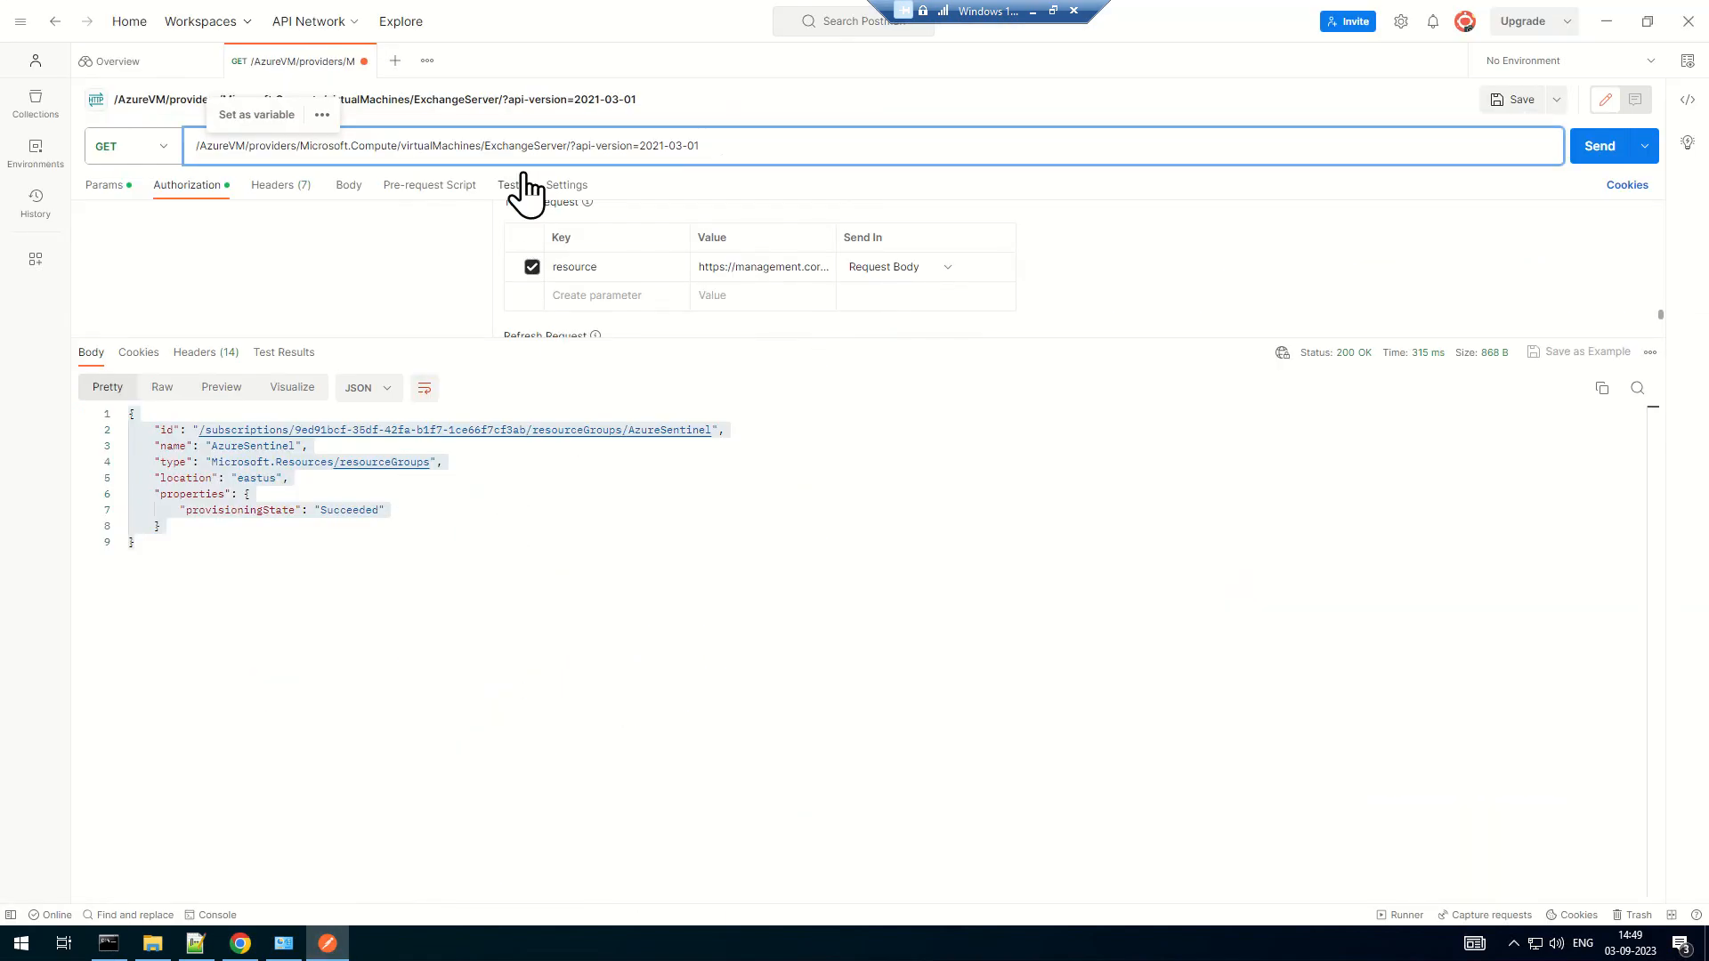
Return to Notepad++, select the whole ExchangeServer URL across both wrapped rows, and copy it
key("alt+Tab")
key("alt+Tab")
key("alt+Tab")
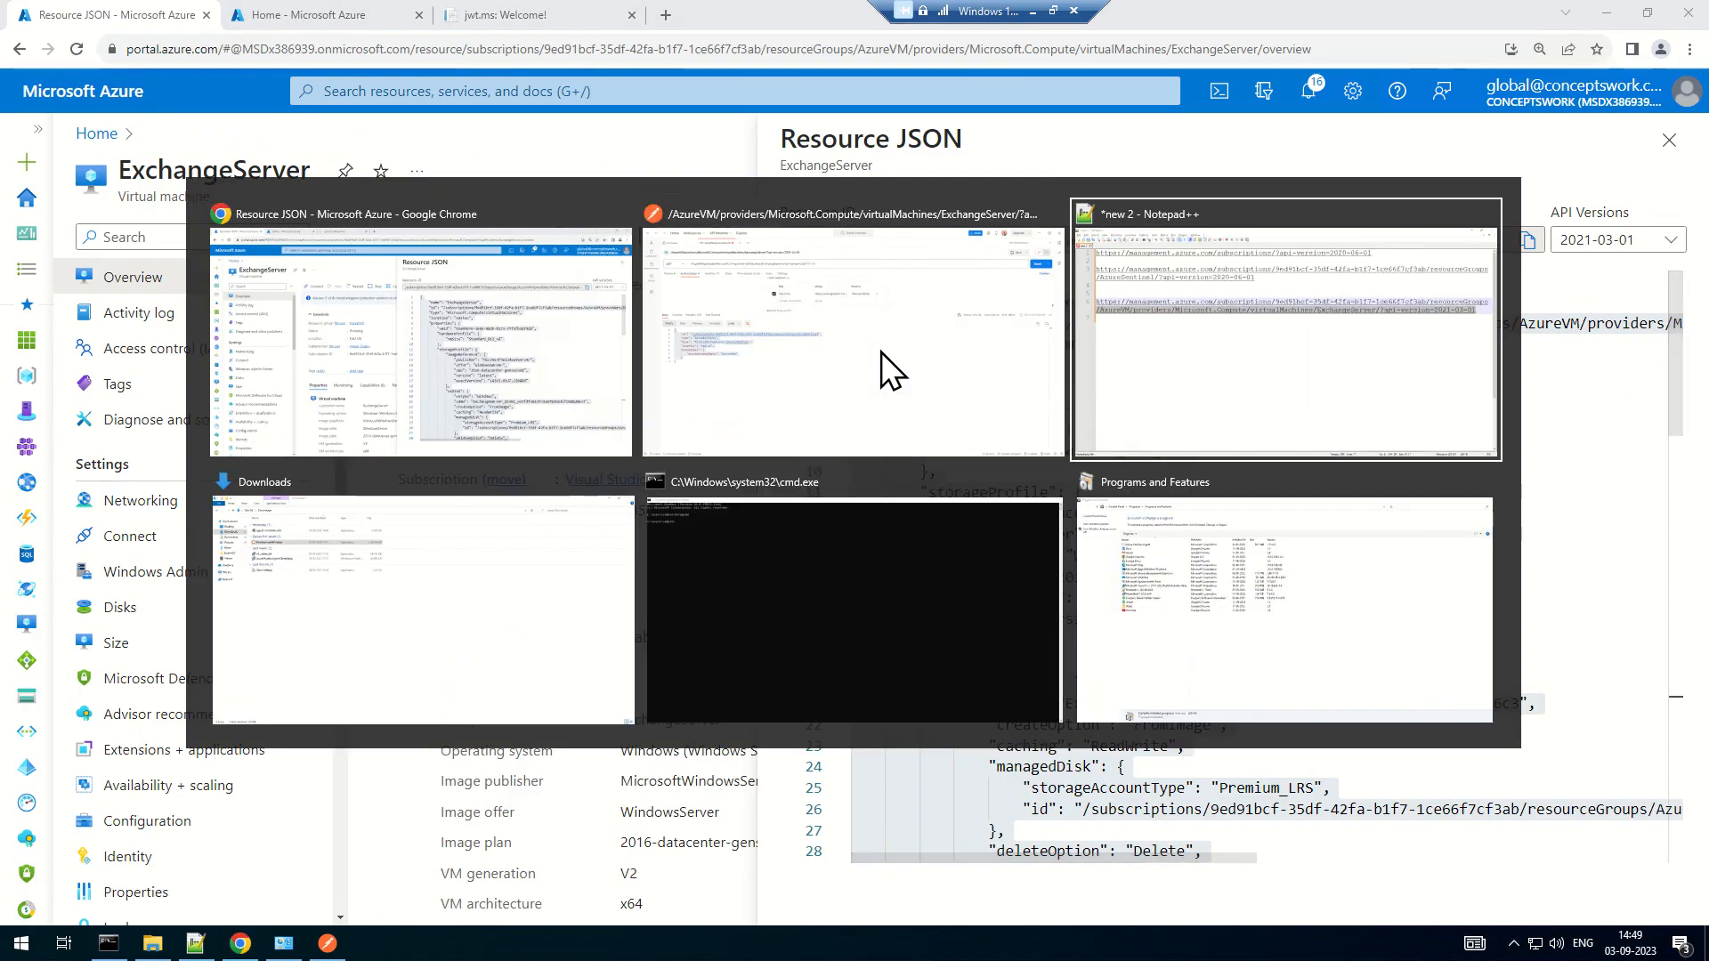
left_click(1499, 370)
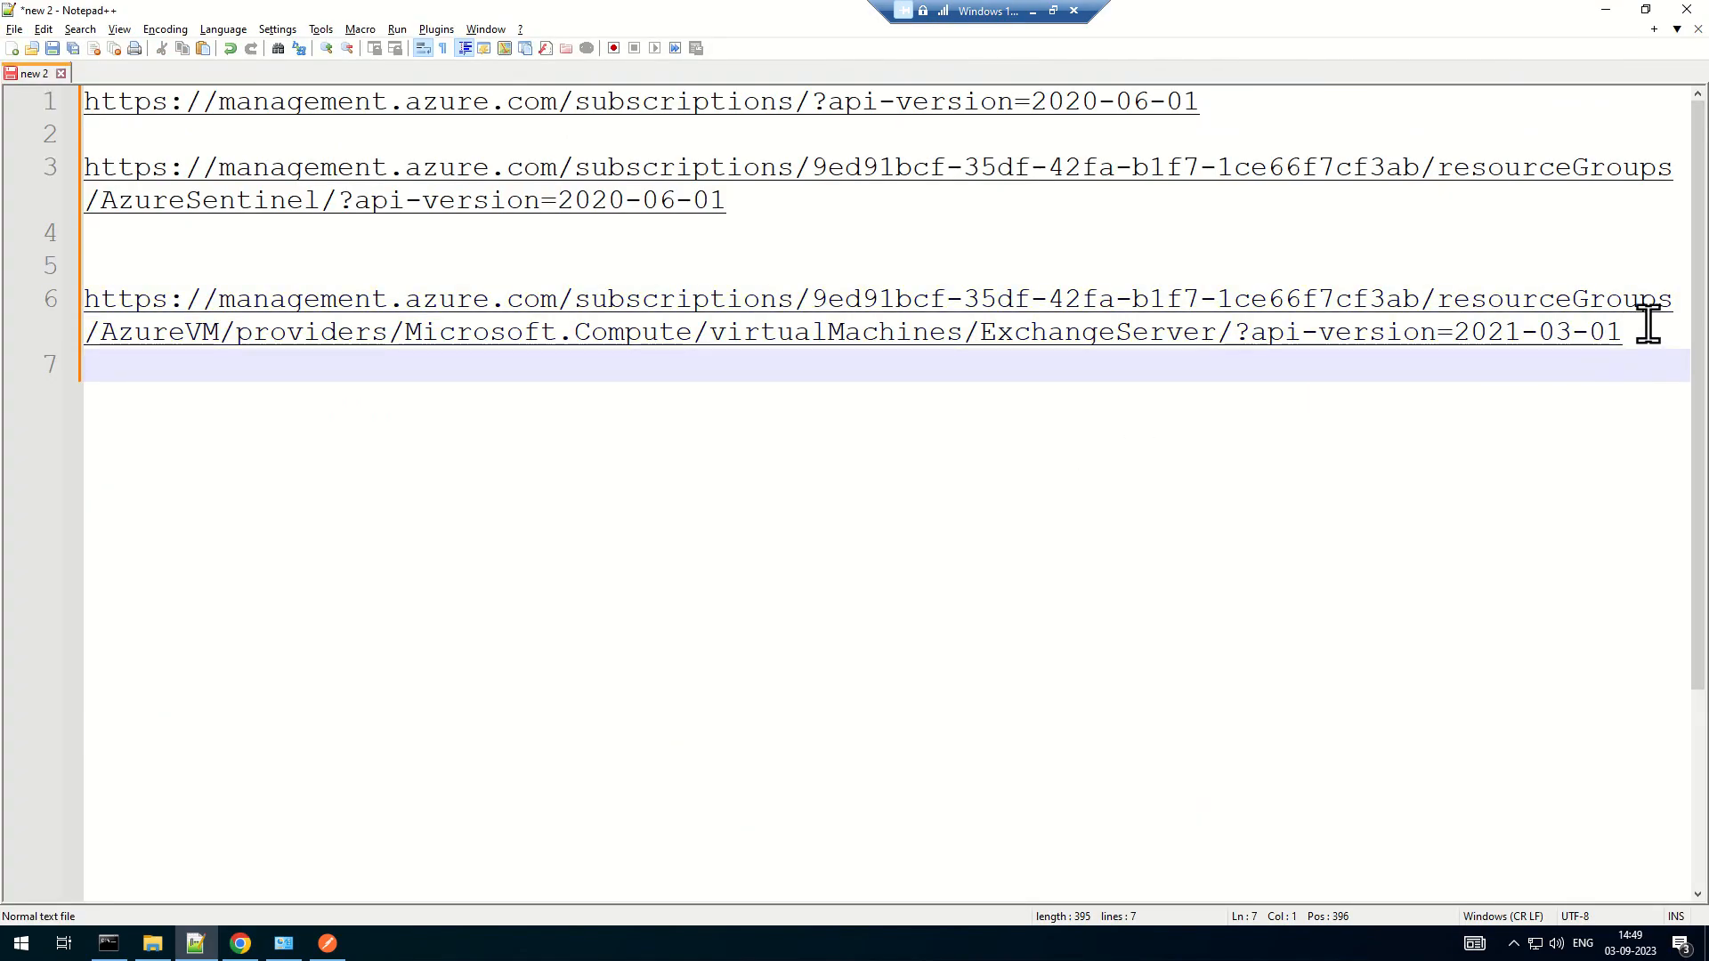
left_click_drag(1648, 328, 8, 347)
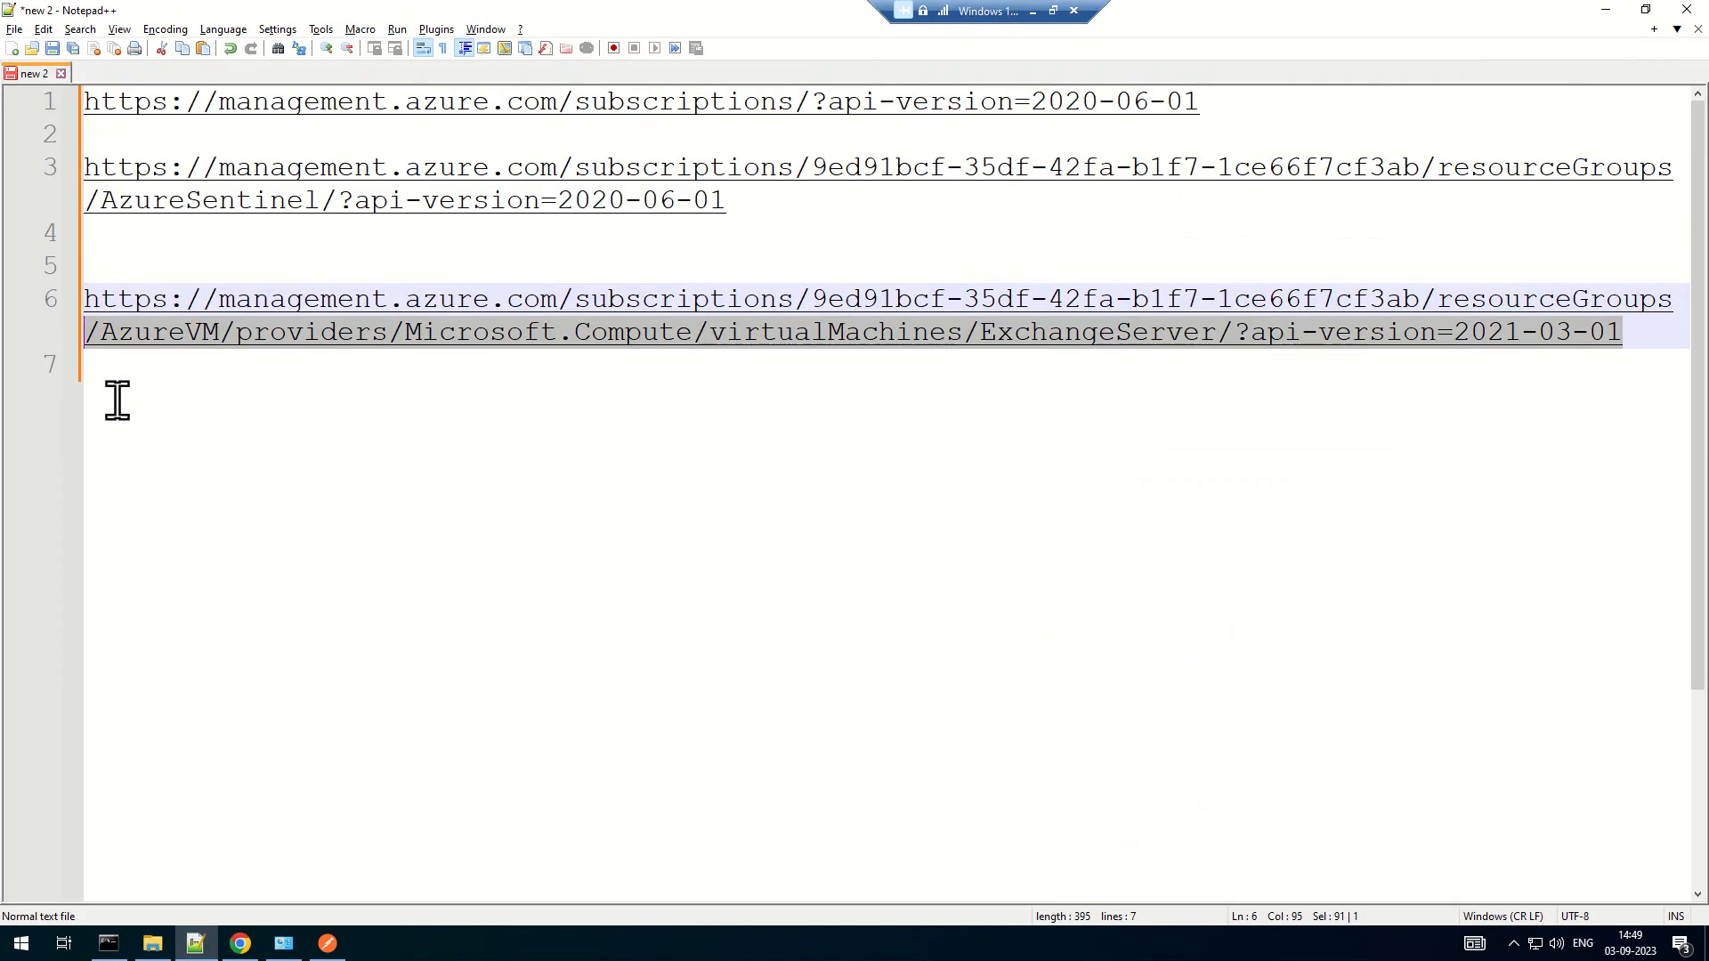
left_click(359, 408)
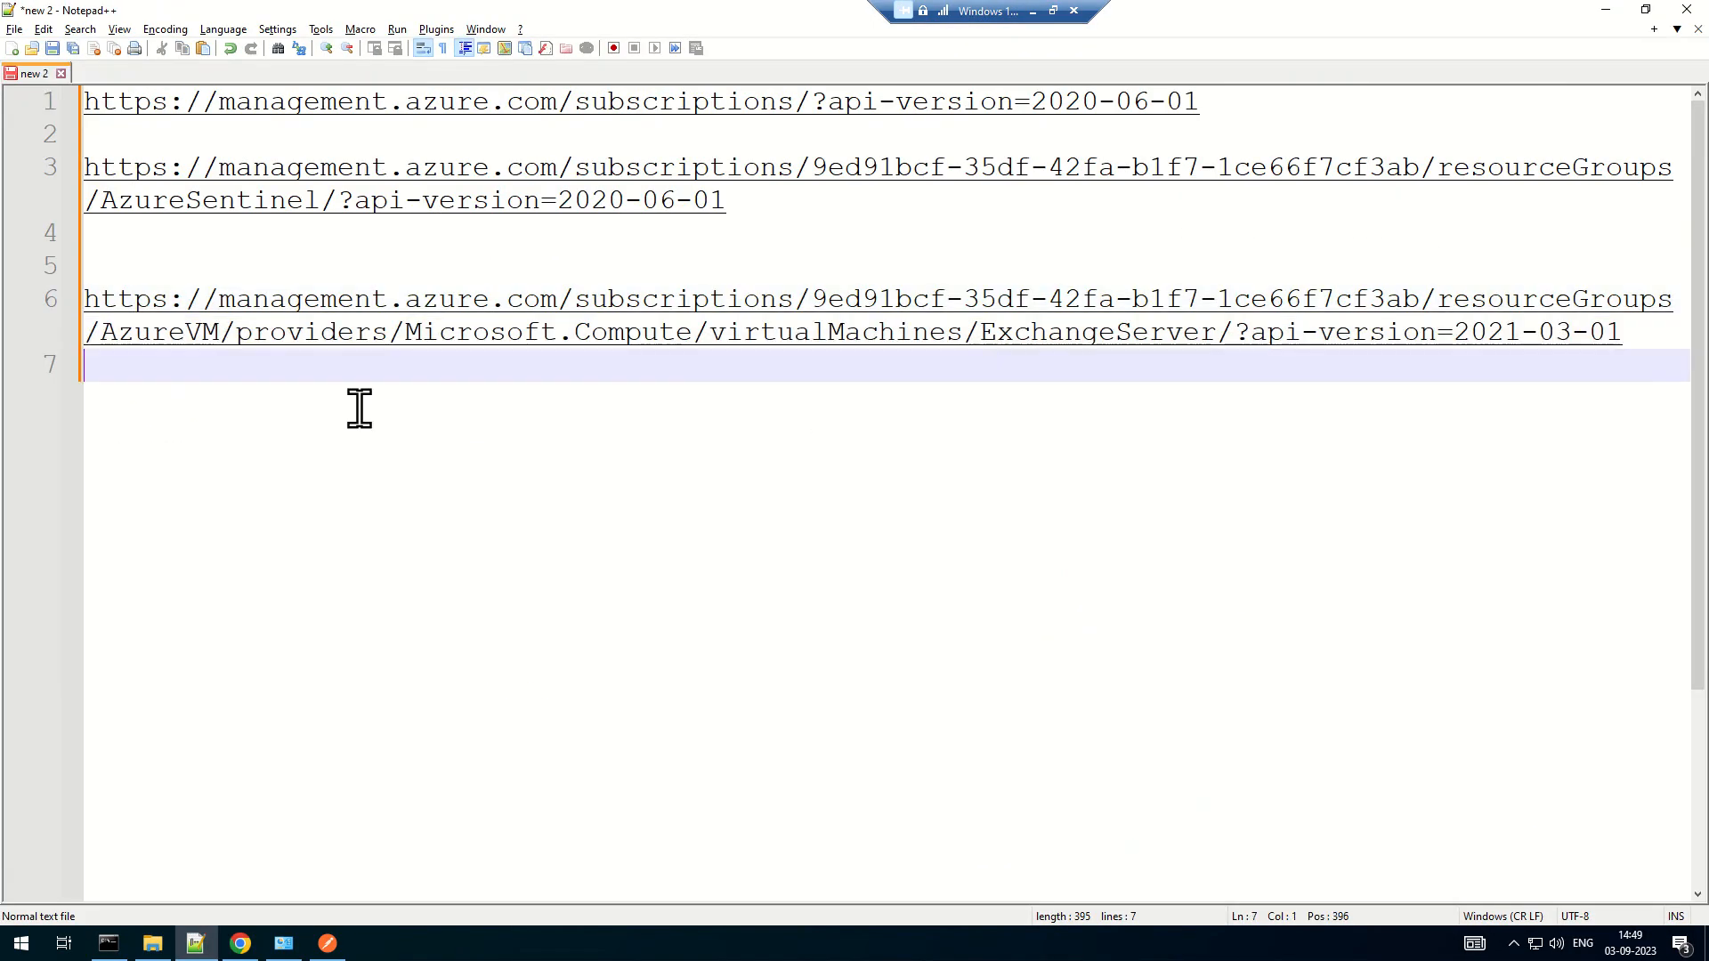
key("shift+Up")
key("ctrl+c")
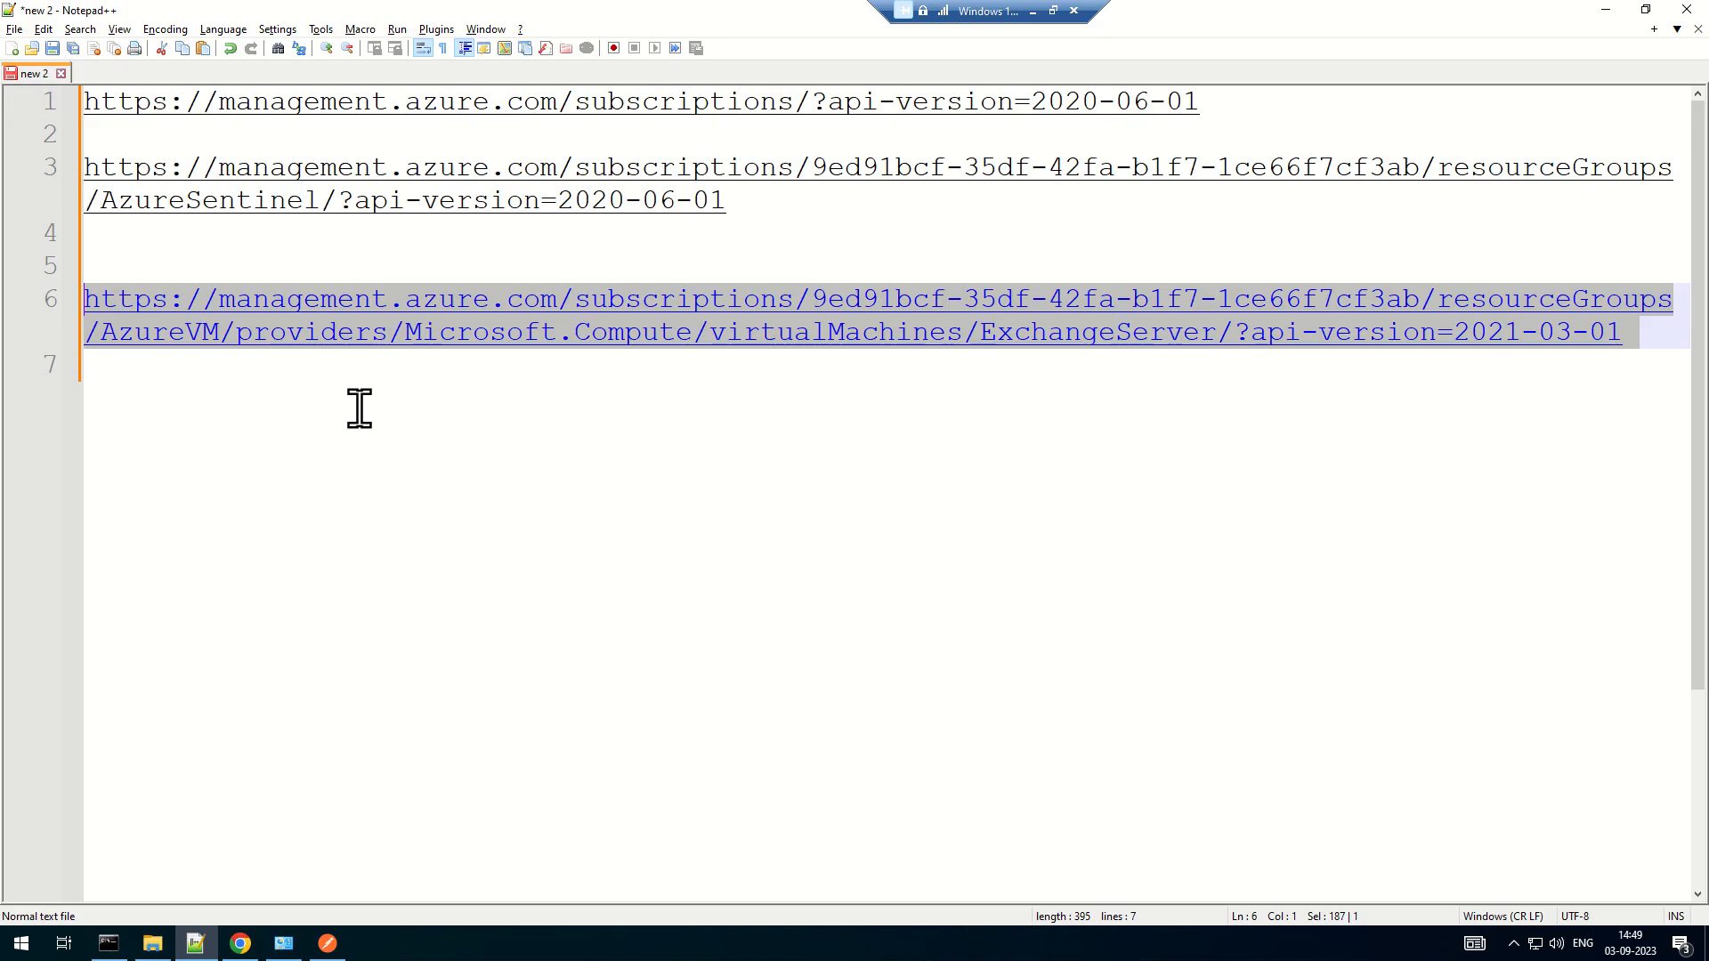
Switch to Postman, replace the request URL with the copied ExchangeServer URL, send the request and review the JSON response
key("alt+Tab")
key("alt+Tab")
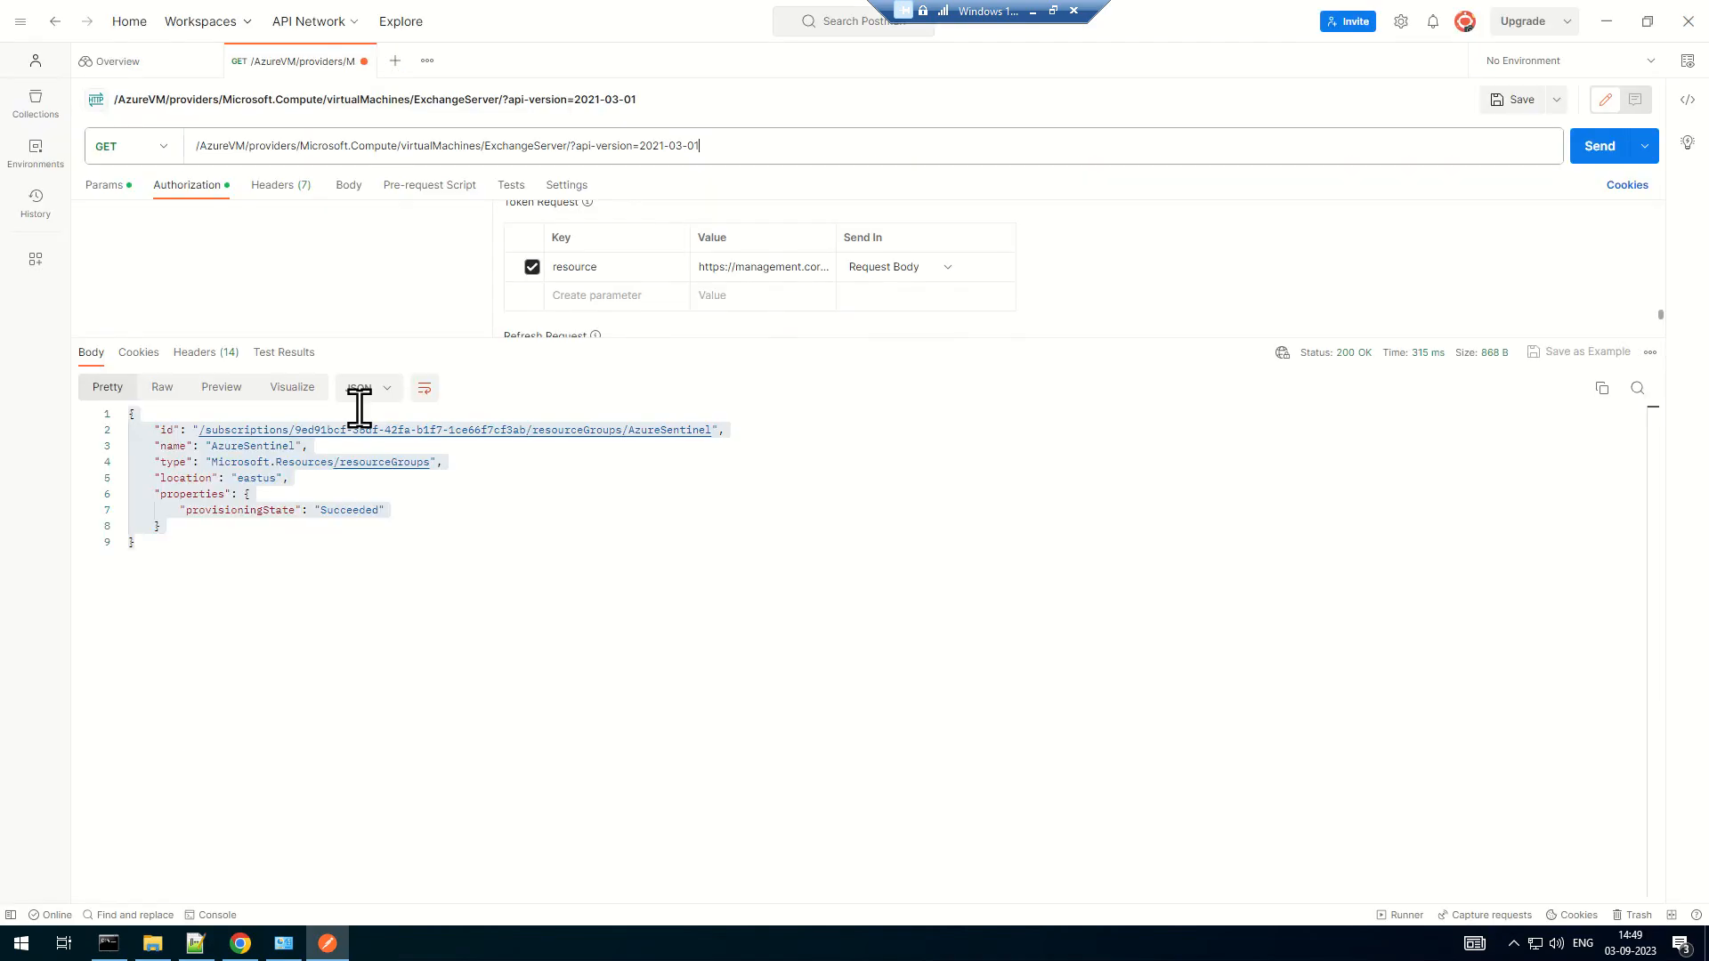
key("ctrl+a")
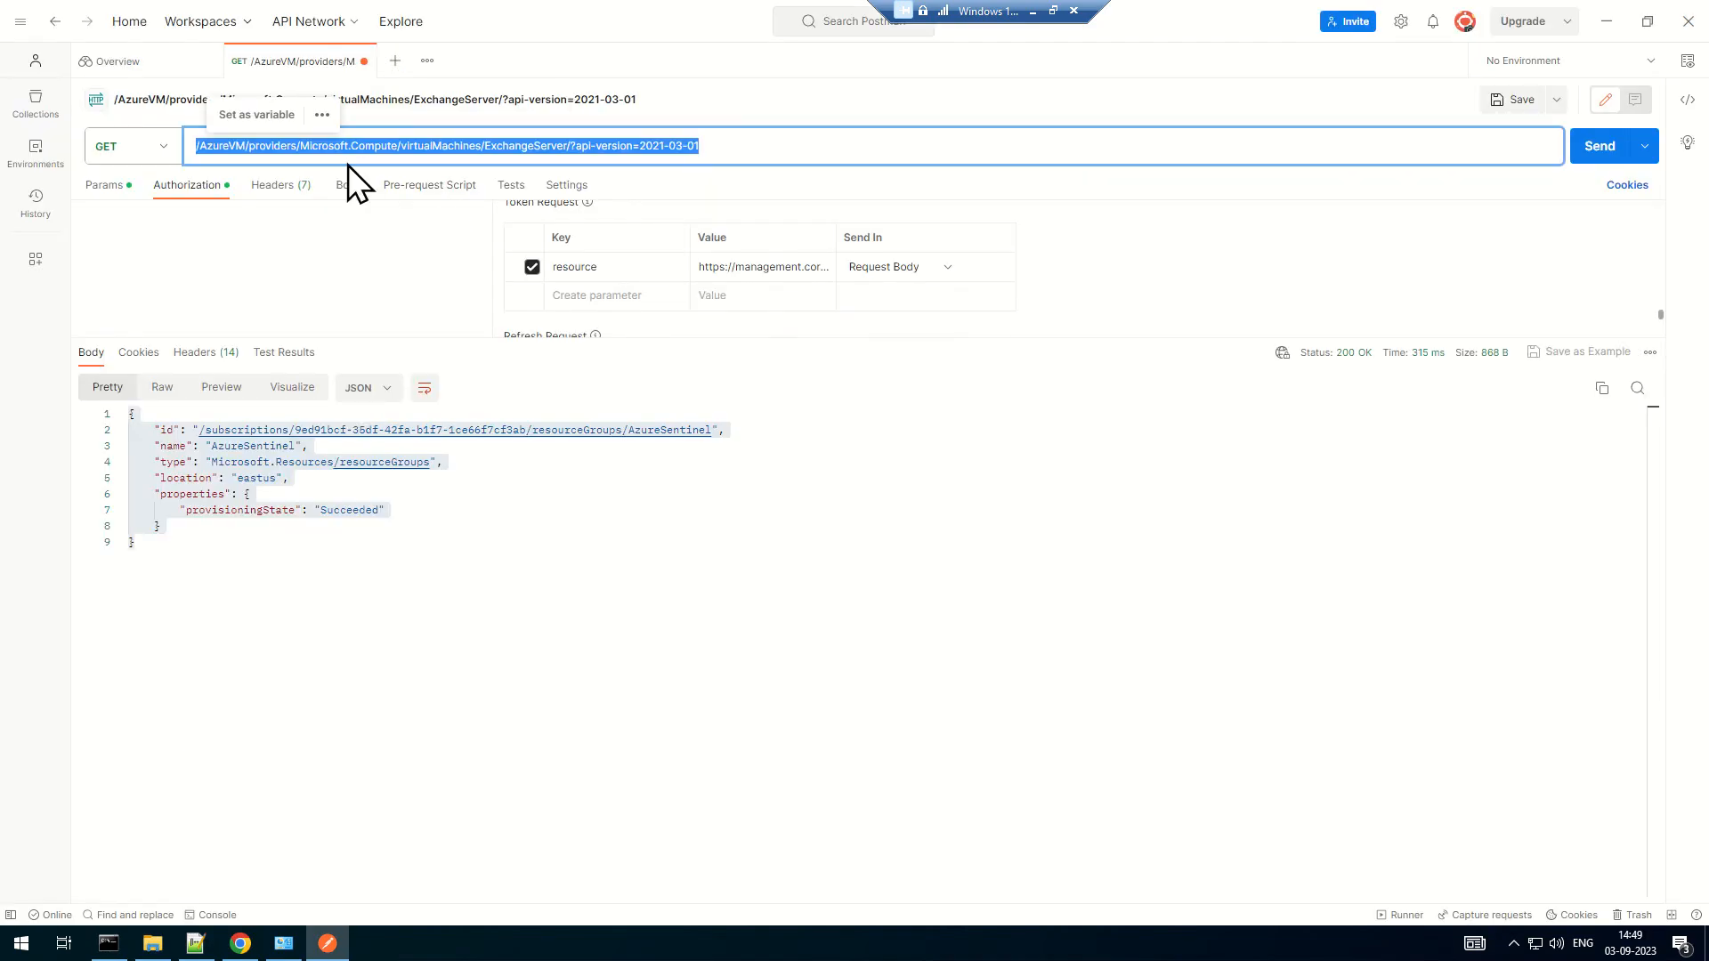
key("ctrl+v")
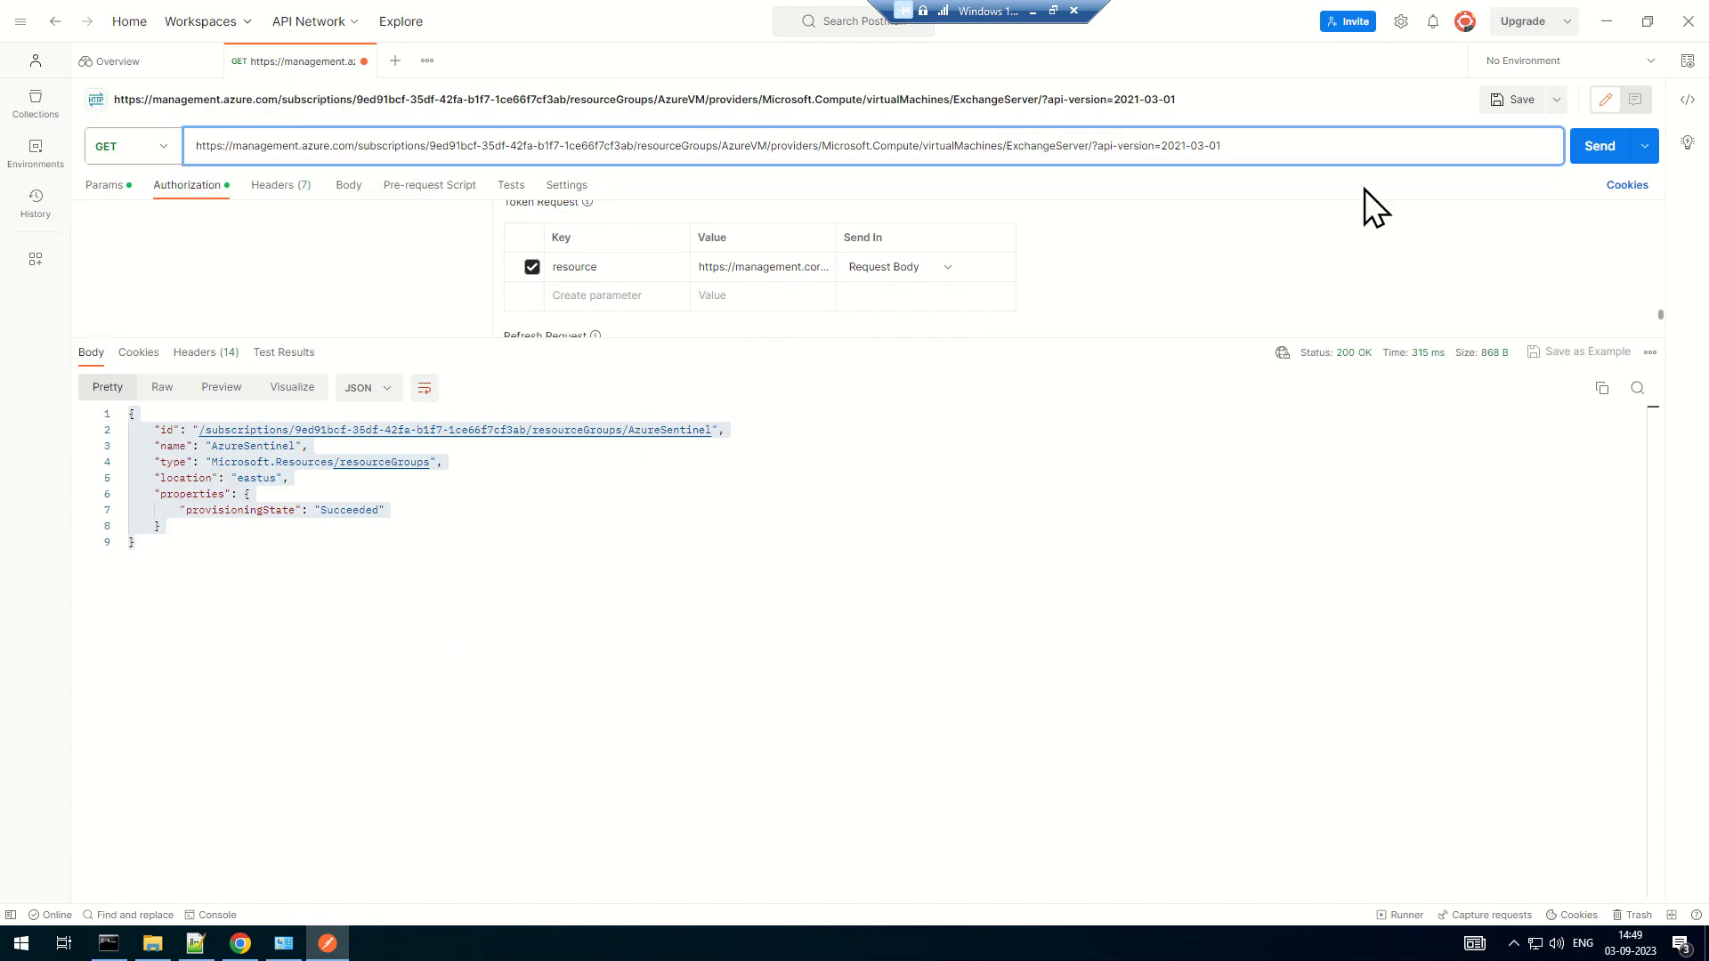
left_click(1594, 160)
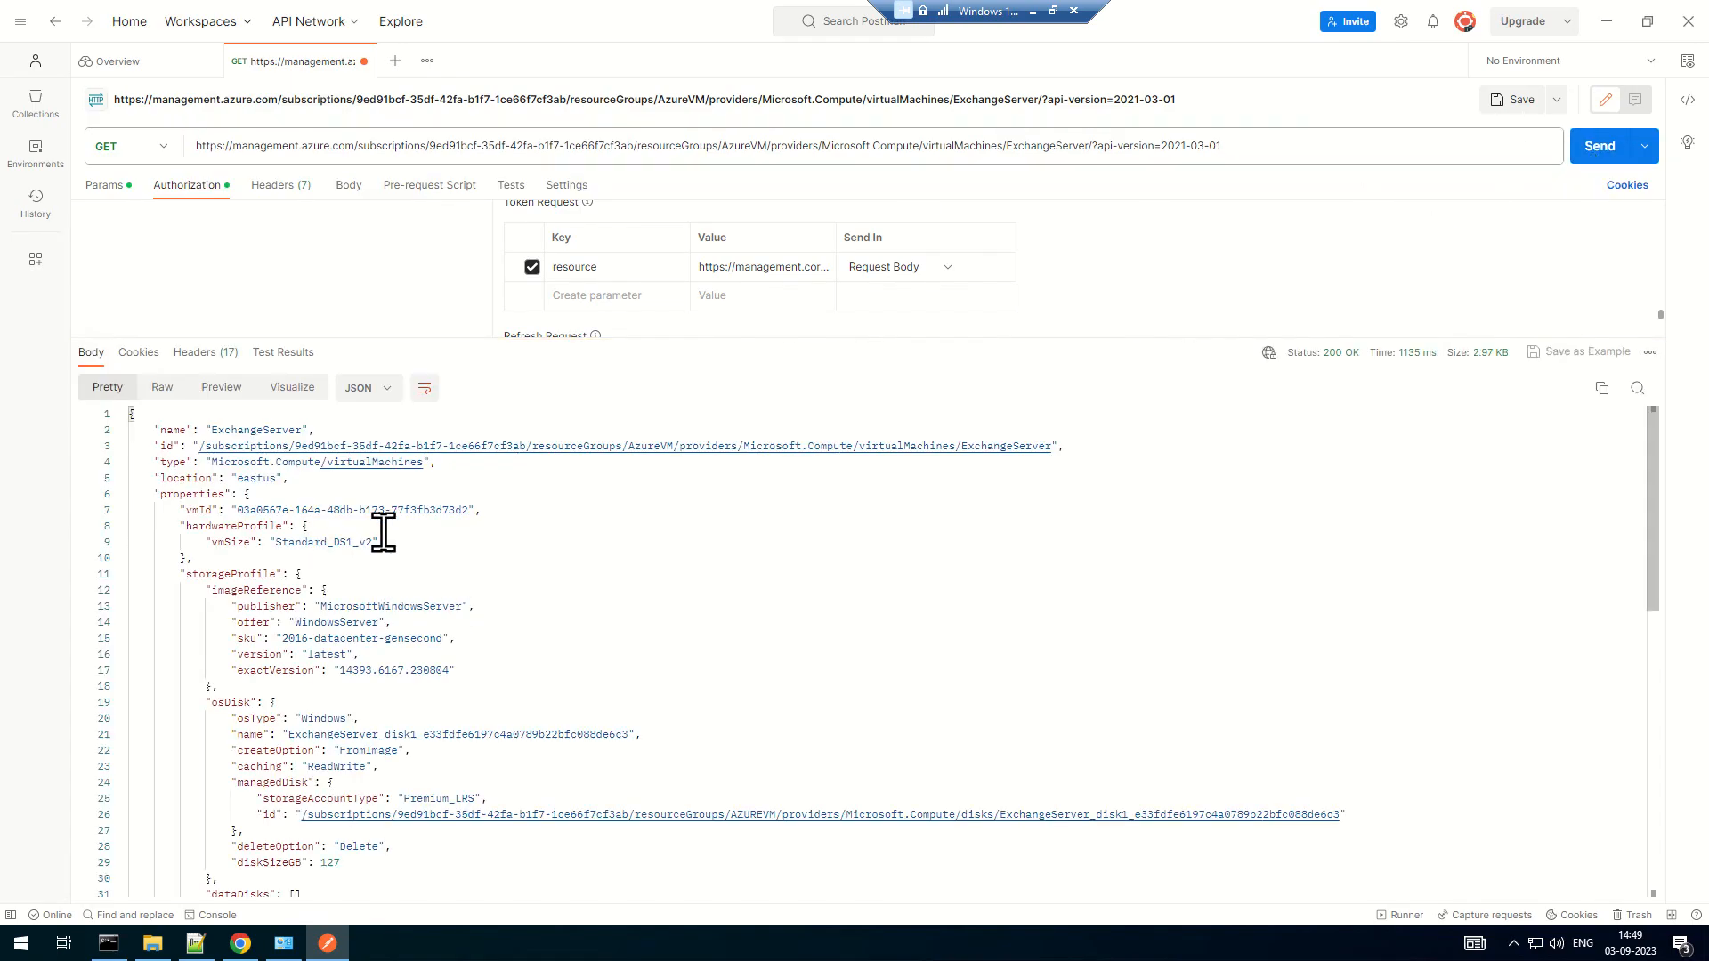
scroll(599, 462, "down", 1)
scroll(651, 759, "down", 3)
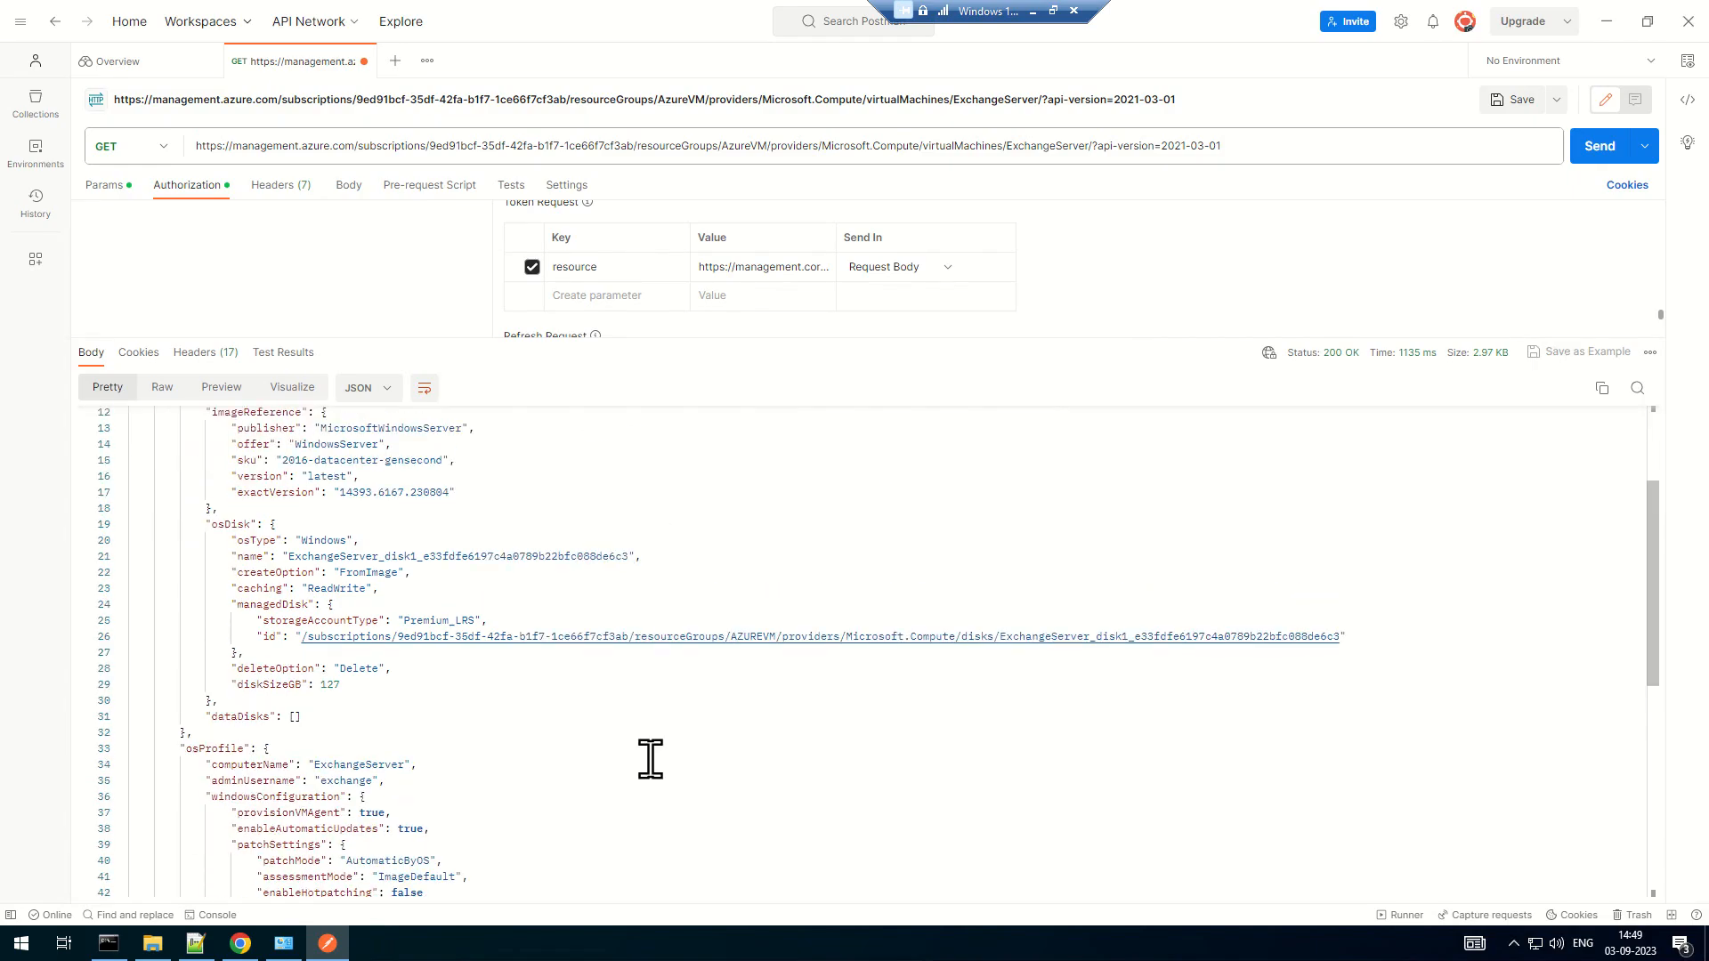
scroll(724, 724, "down", 5)
scroll(744, 713, "up", 8)
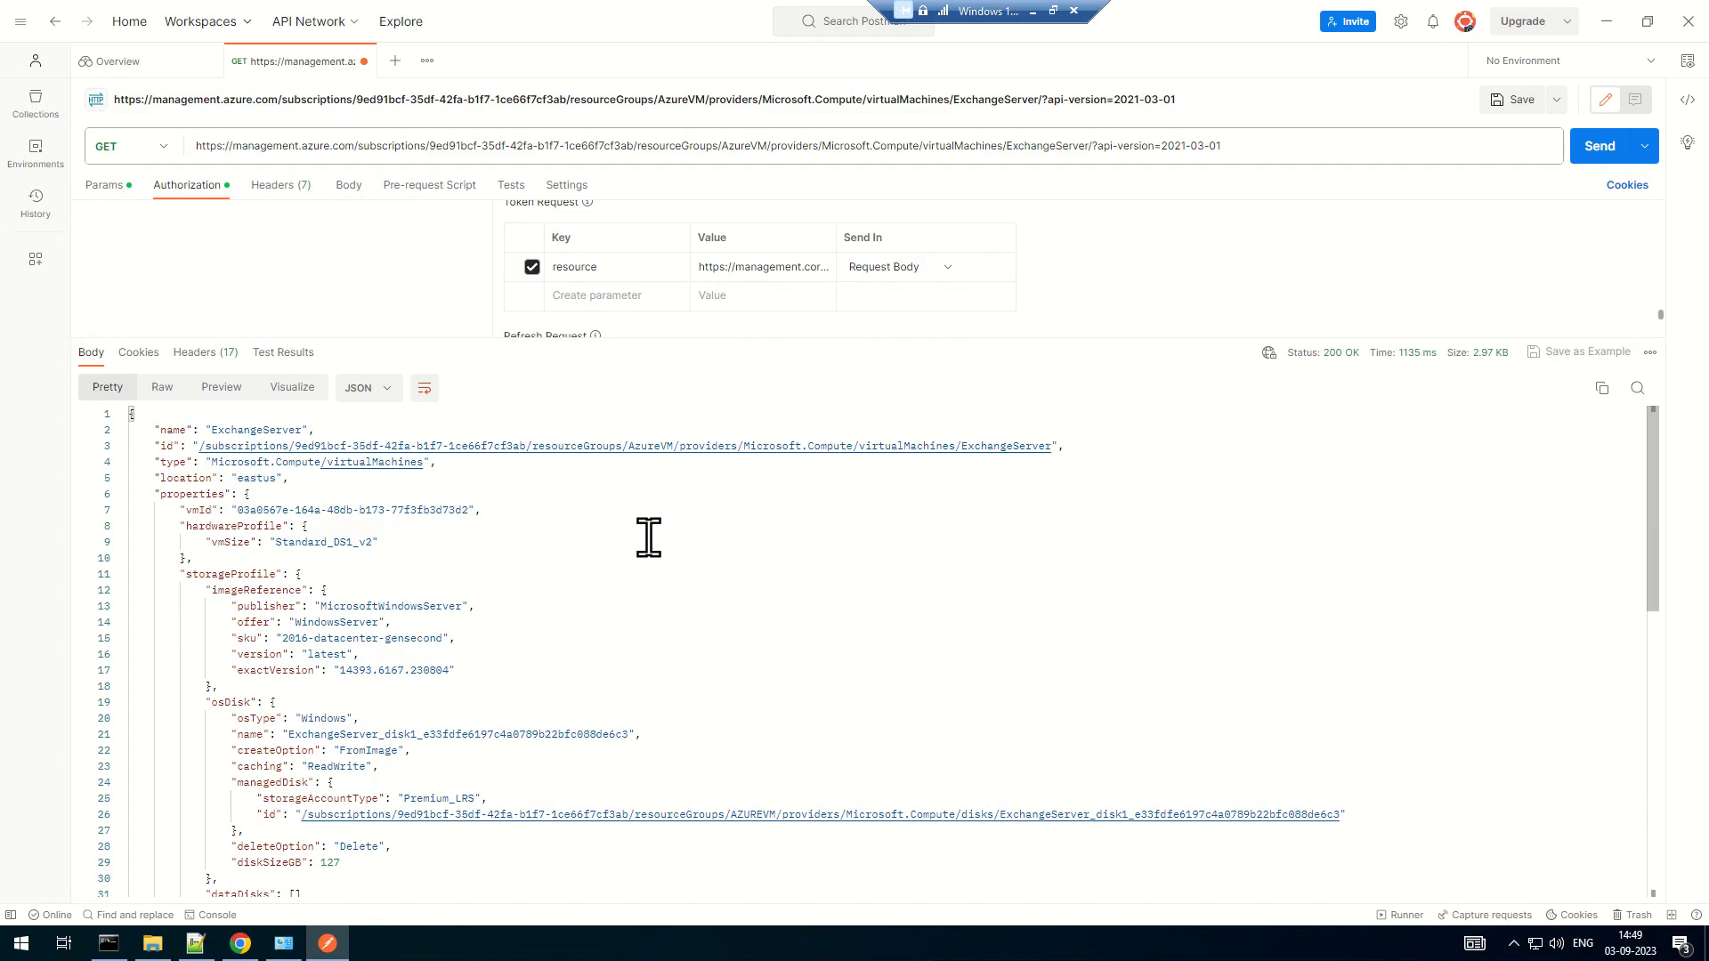
Switch to the Azure portal, open the JSON view of the sentinel Log Analytics workspace and copy its resource ID
key("alt+Tab")
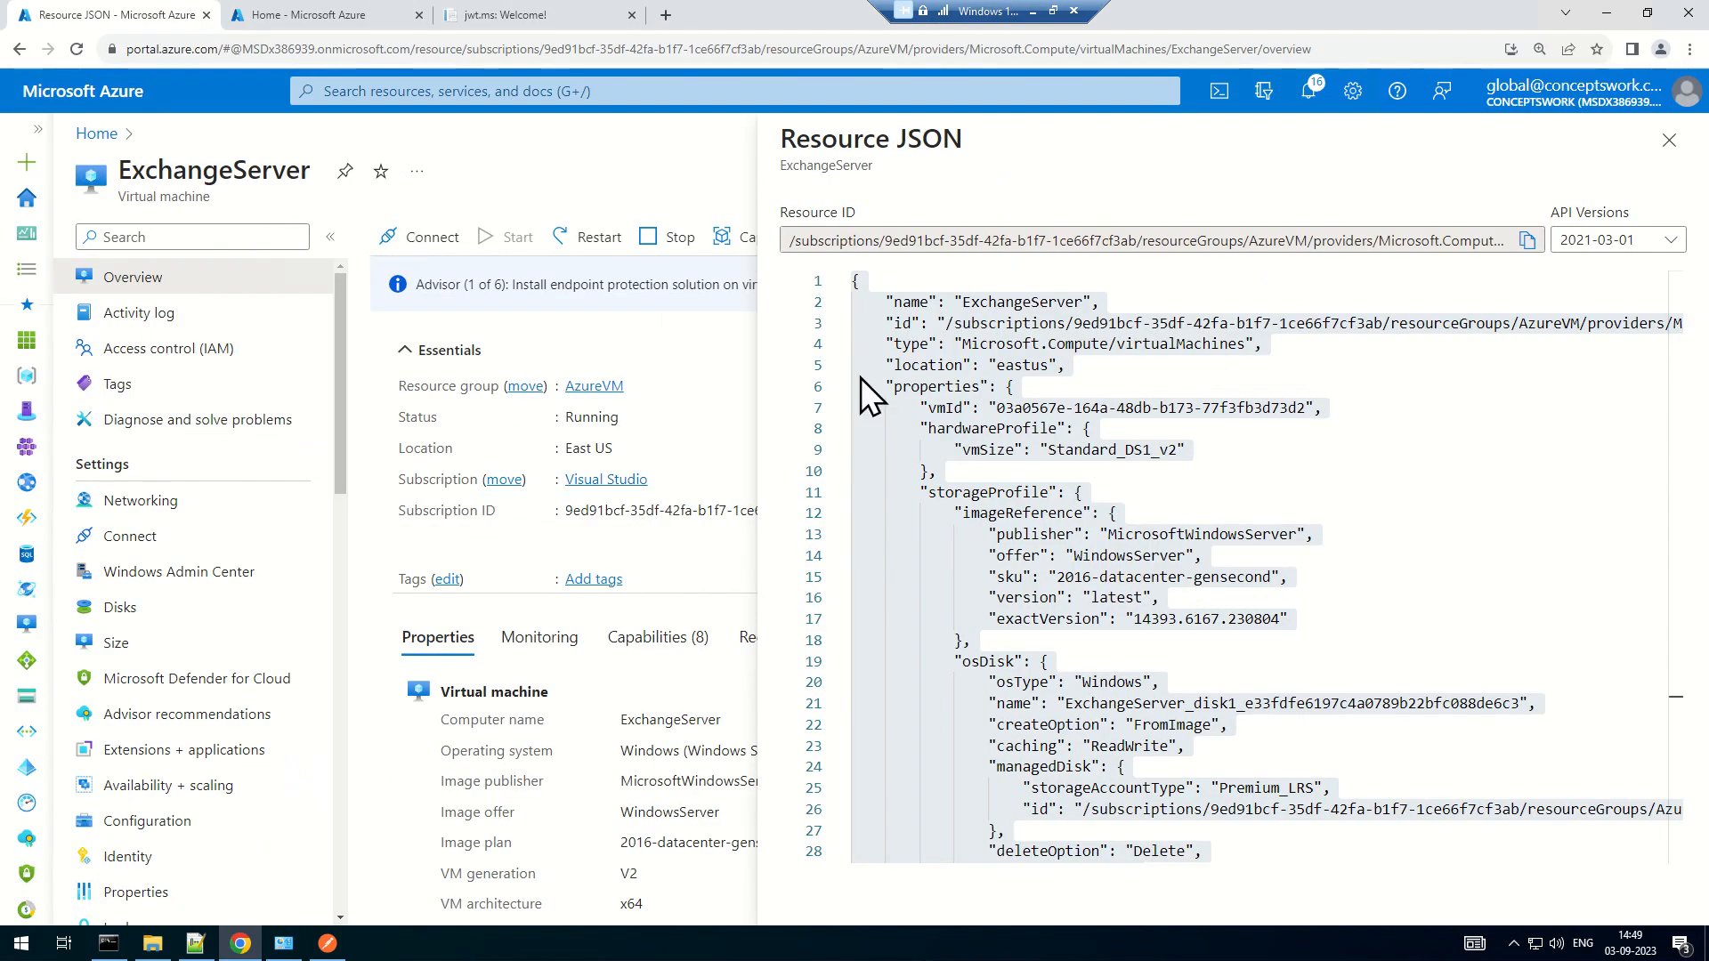
left_click(1669, 139)
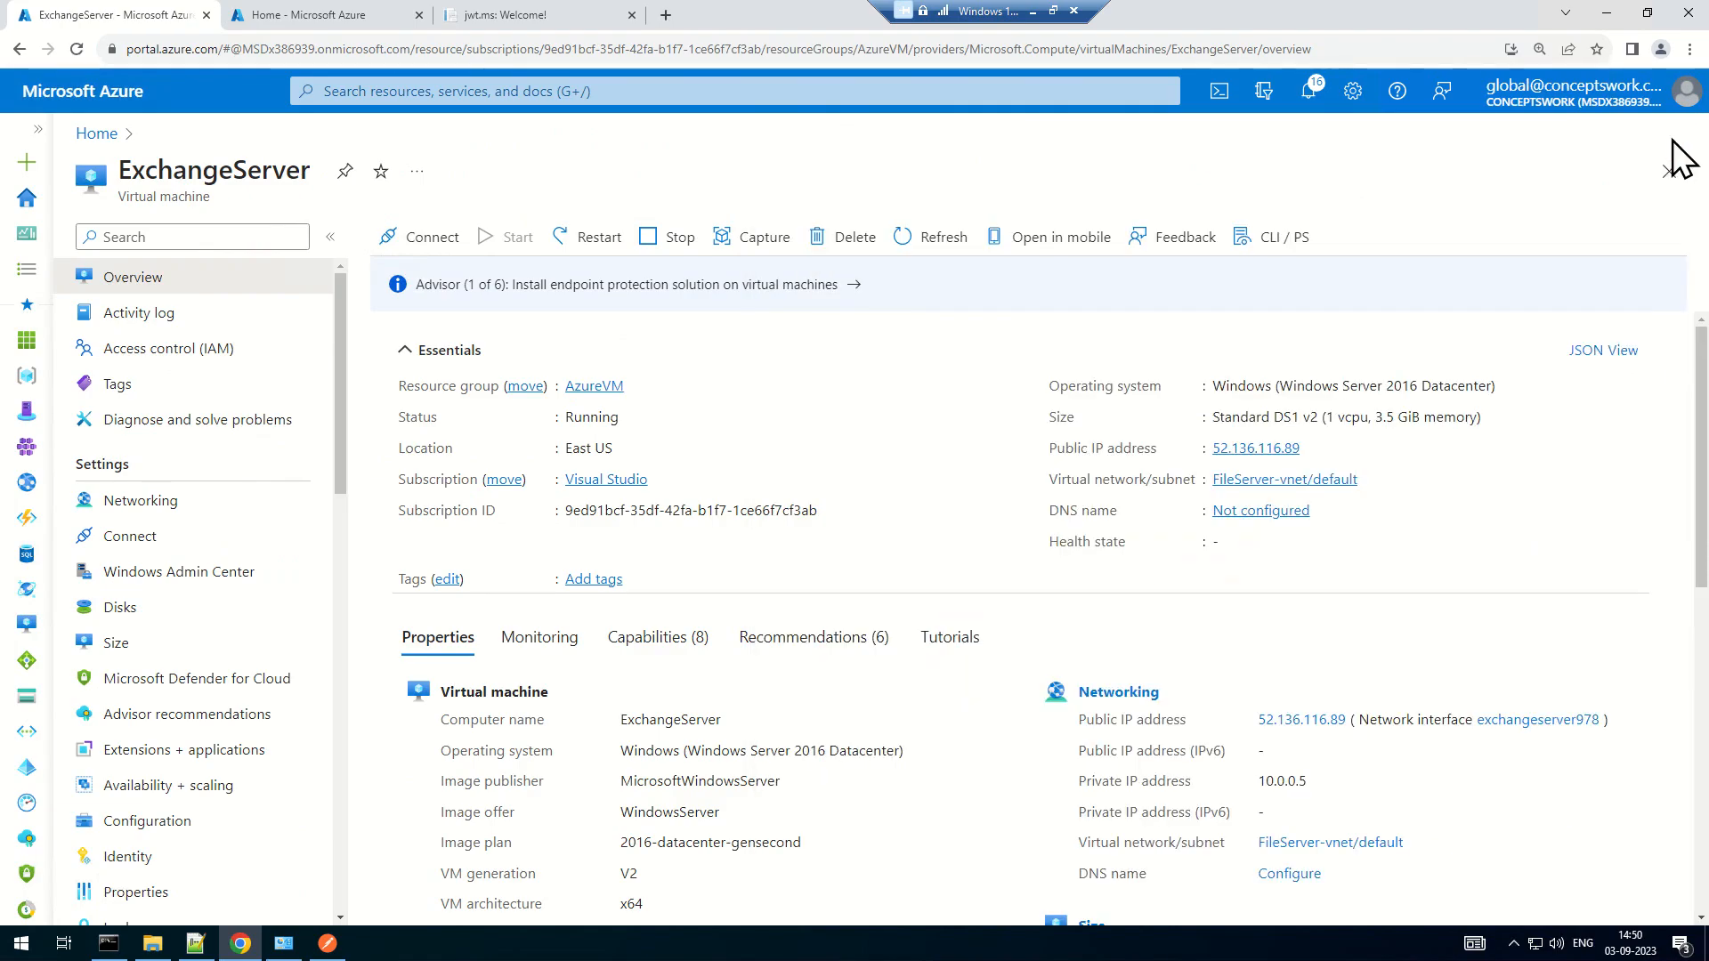
left_click(1680, 175)
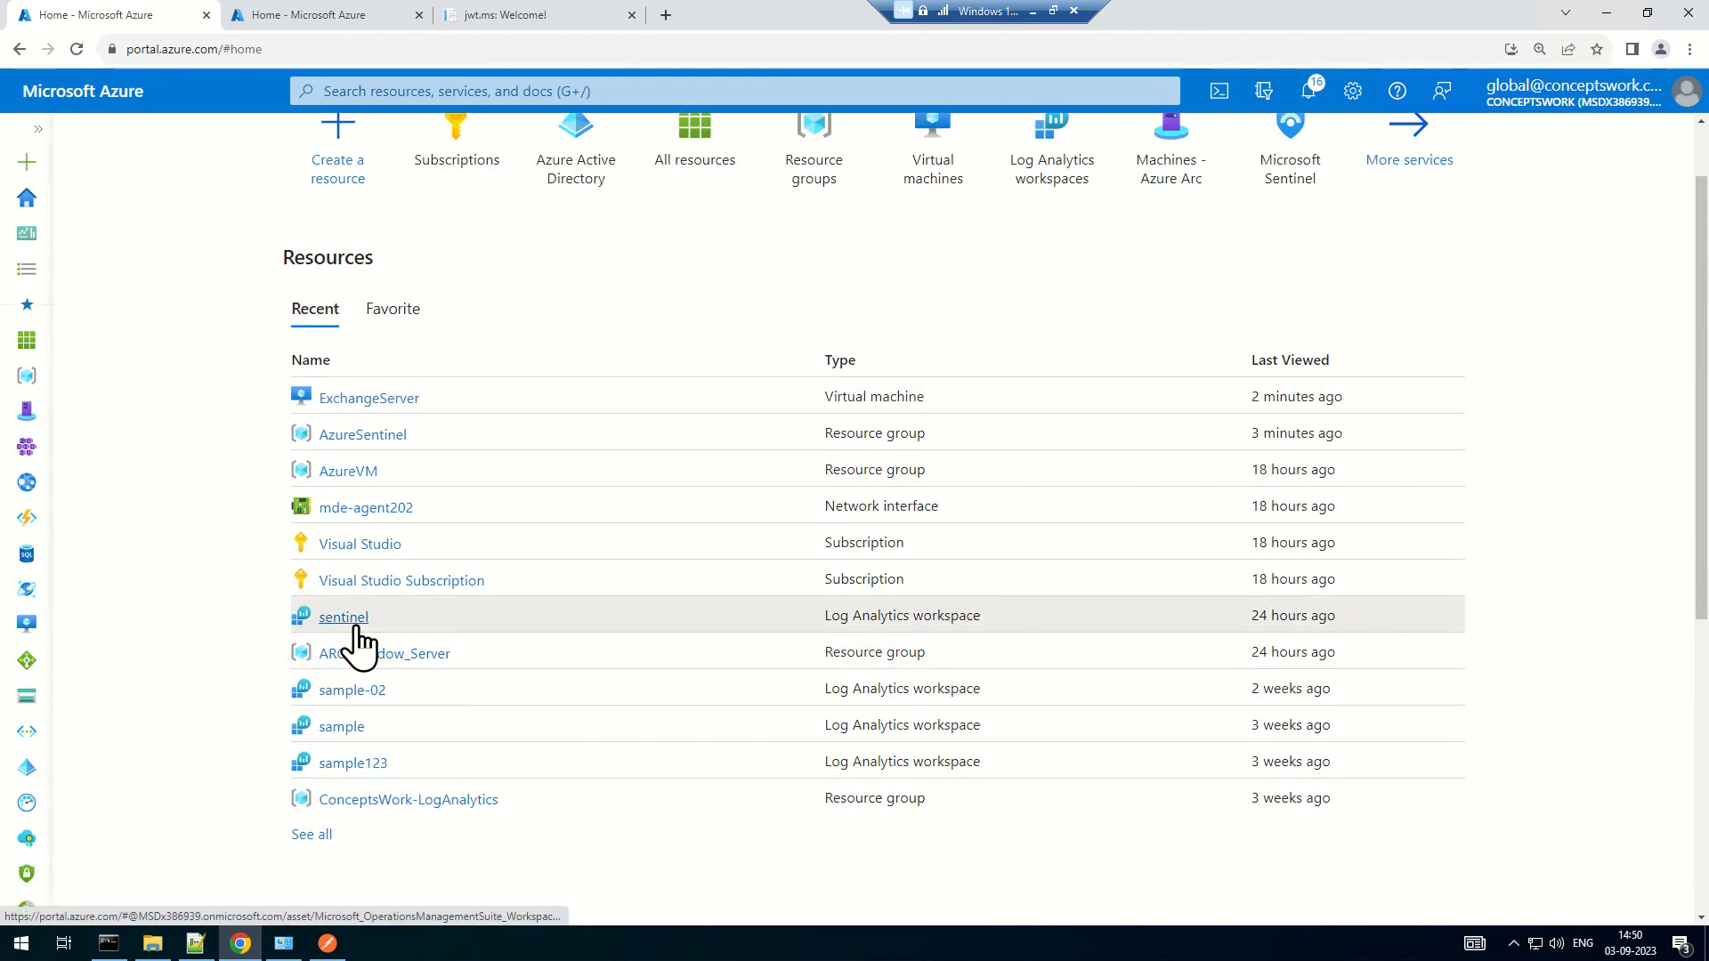
left_click(352, 617)
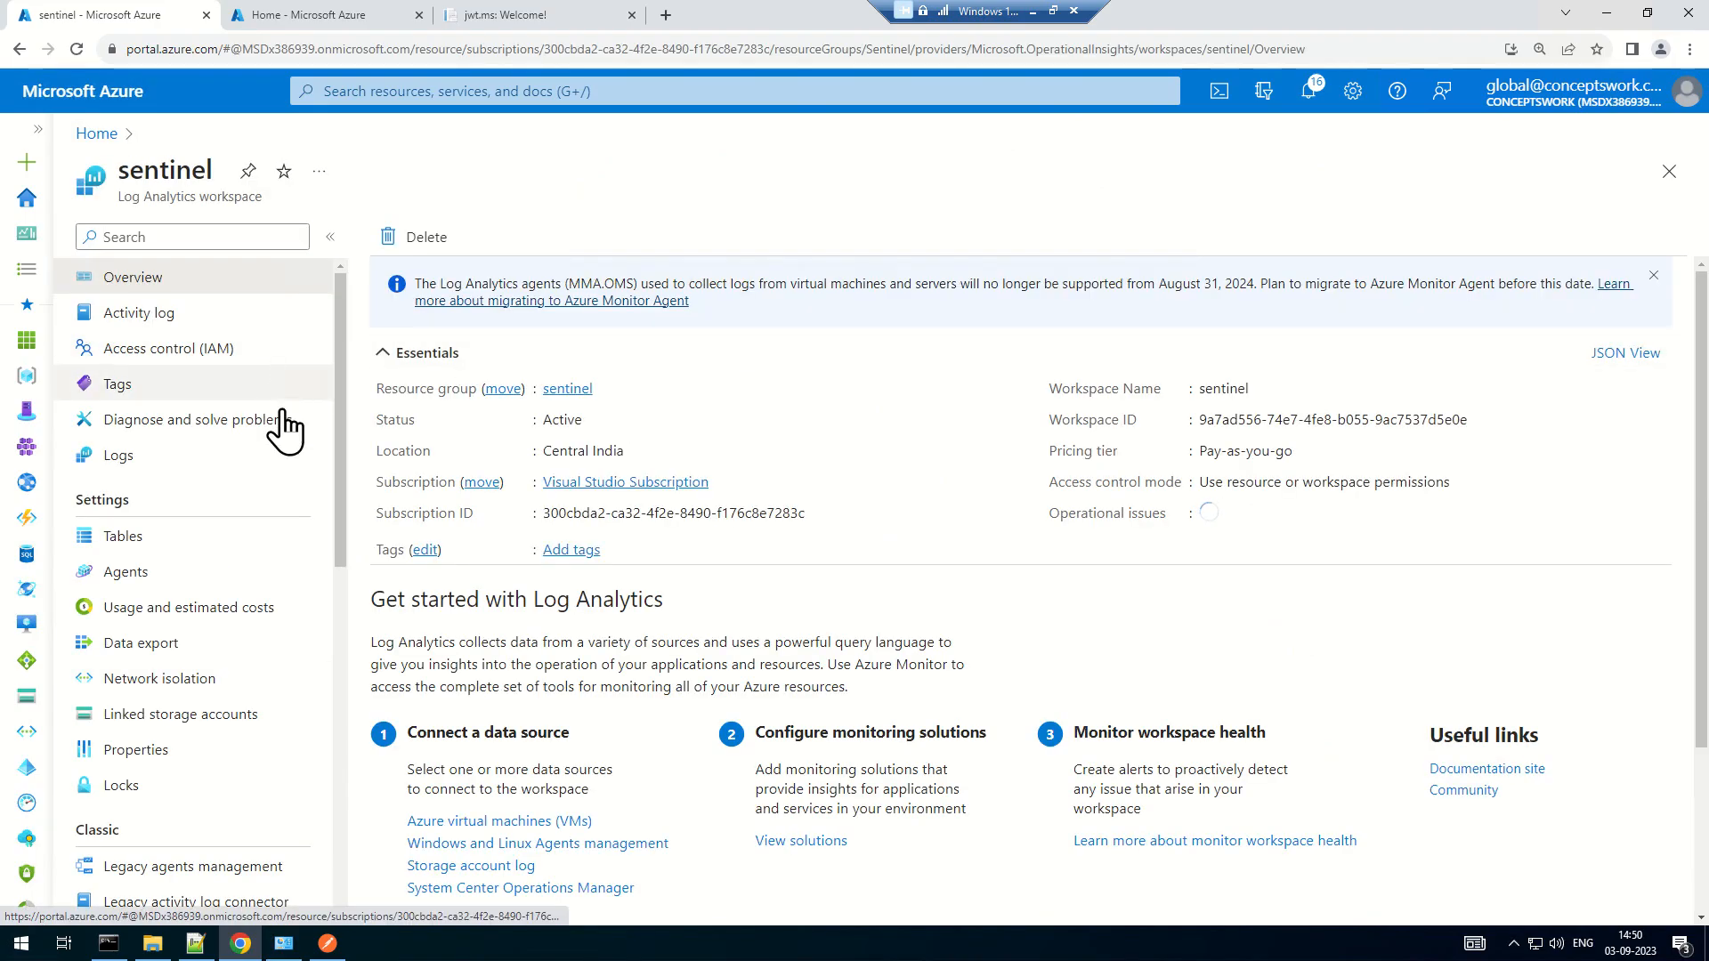
left_click(1634, 355)
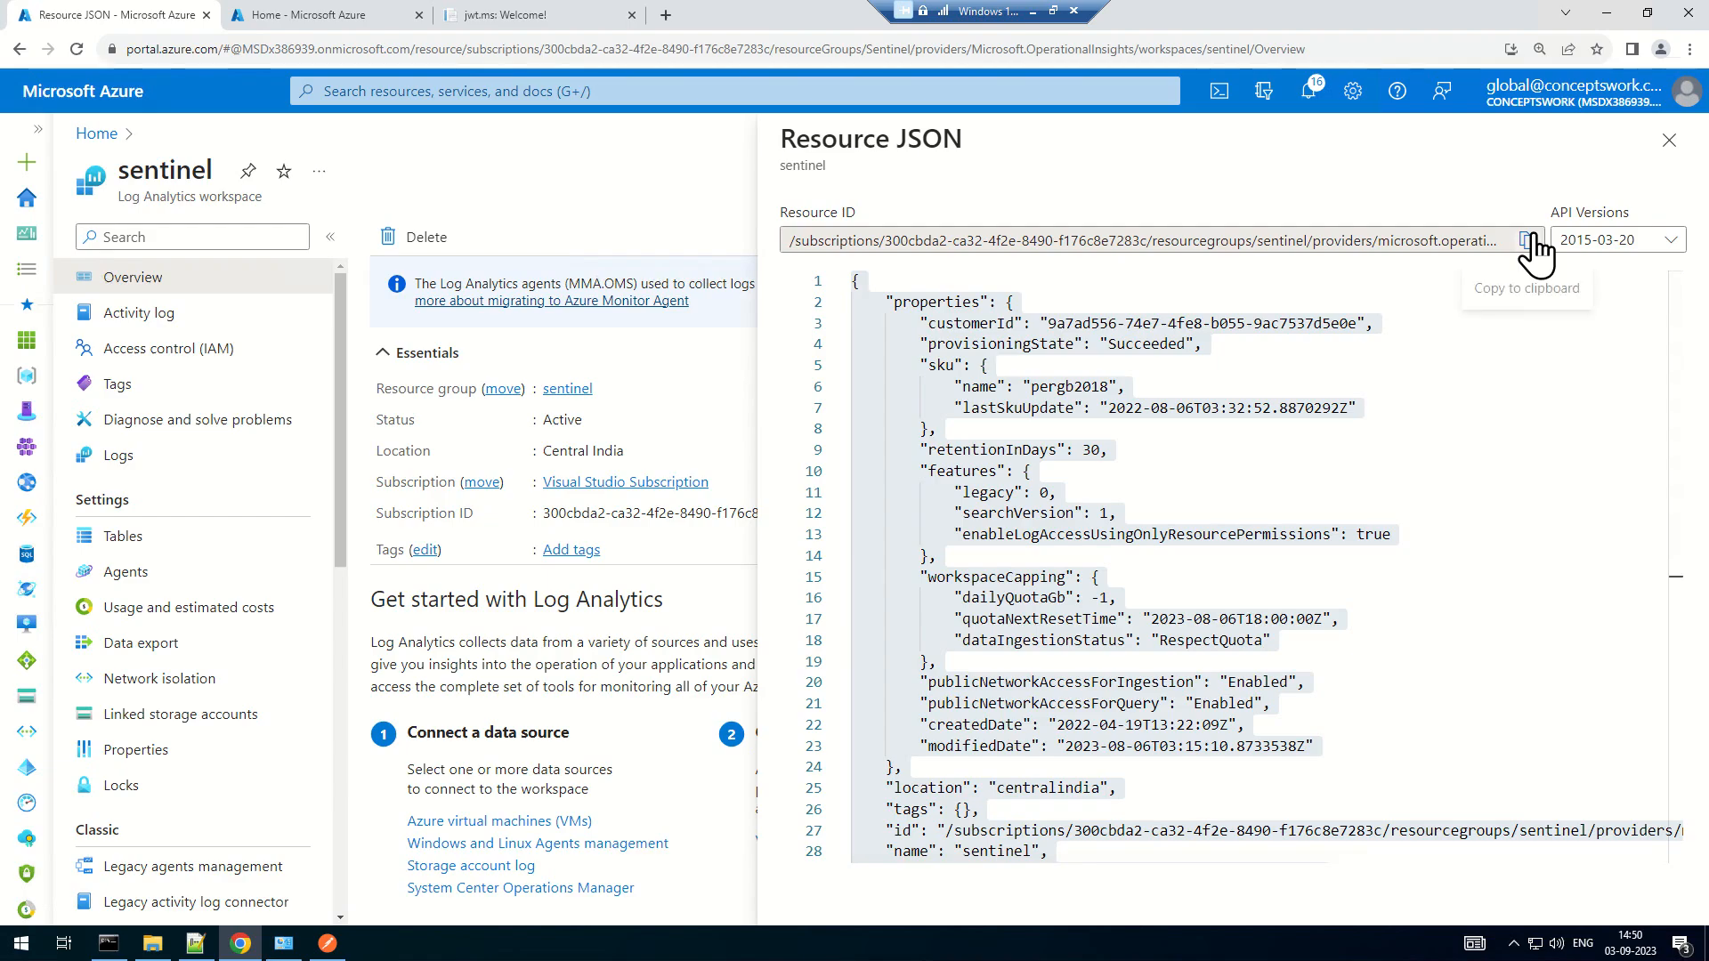
key("alt+Tab")
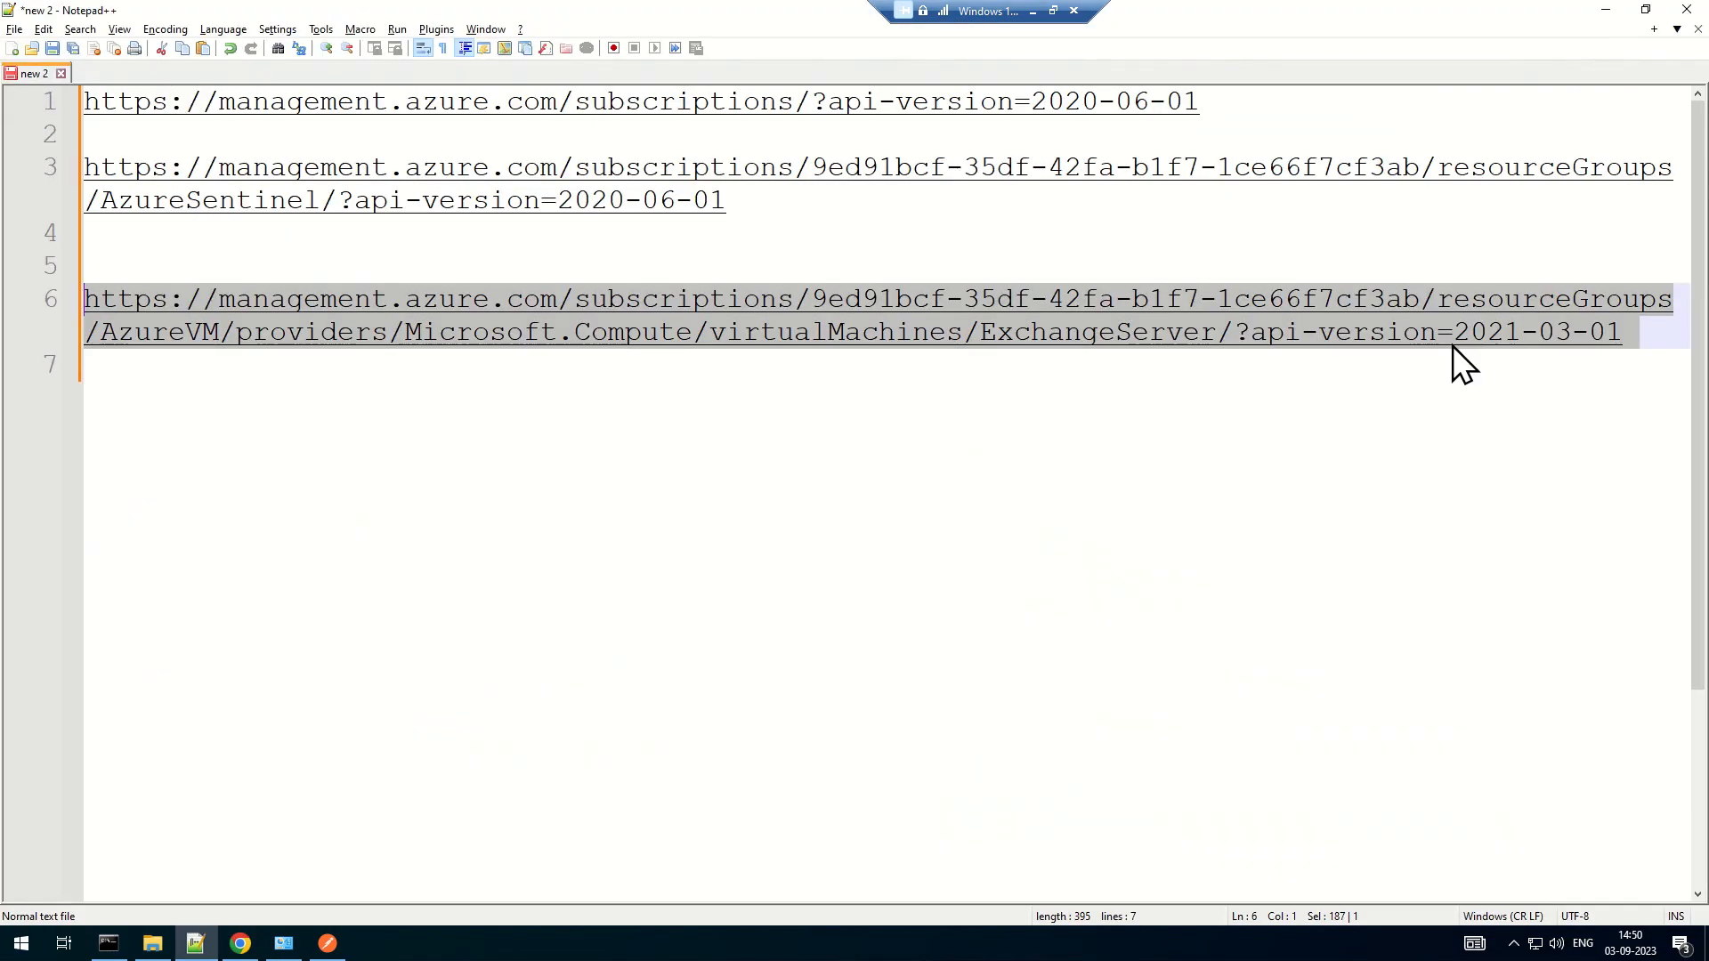
left_click(1191, 561)
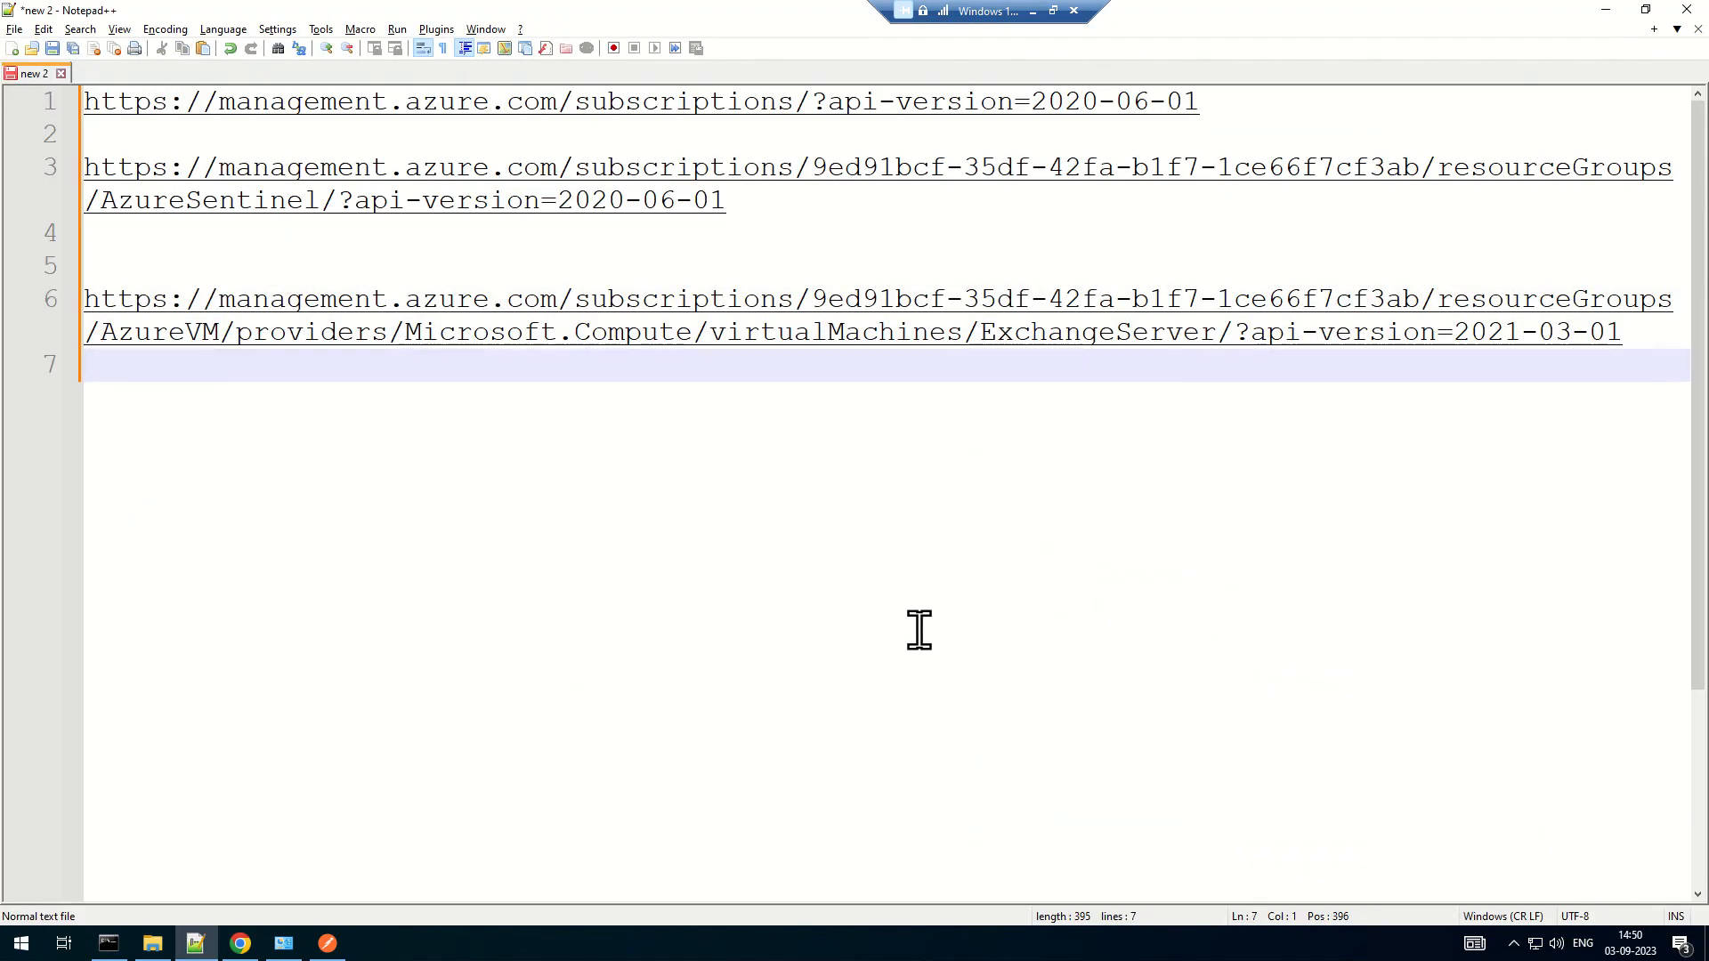
key("Return")
key("Return")
type("/subscriptions/300cbda2-ca32-4f2e-8490-f176c8e7283c/resourcegroups/sentinel/providers/microsoft.operationalinsights/workspaces/sentinel")
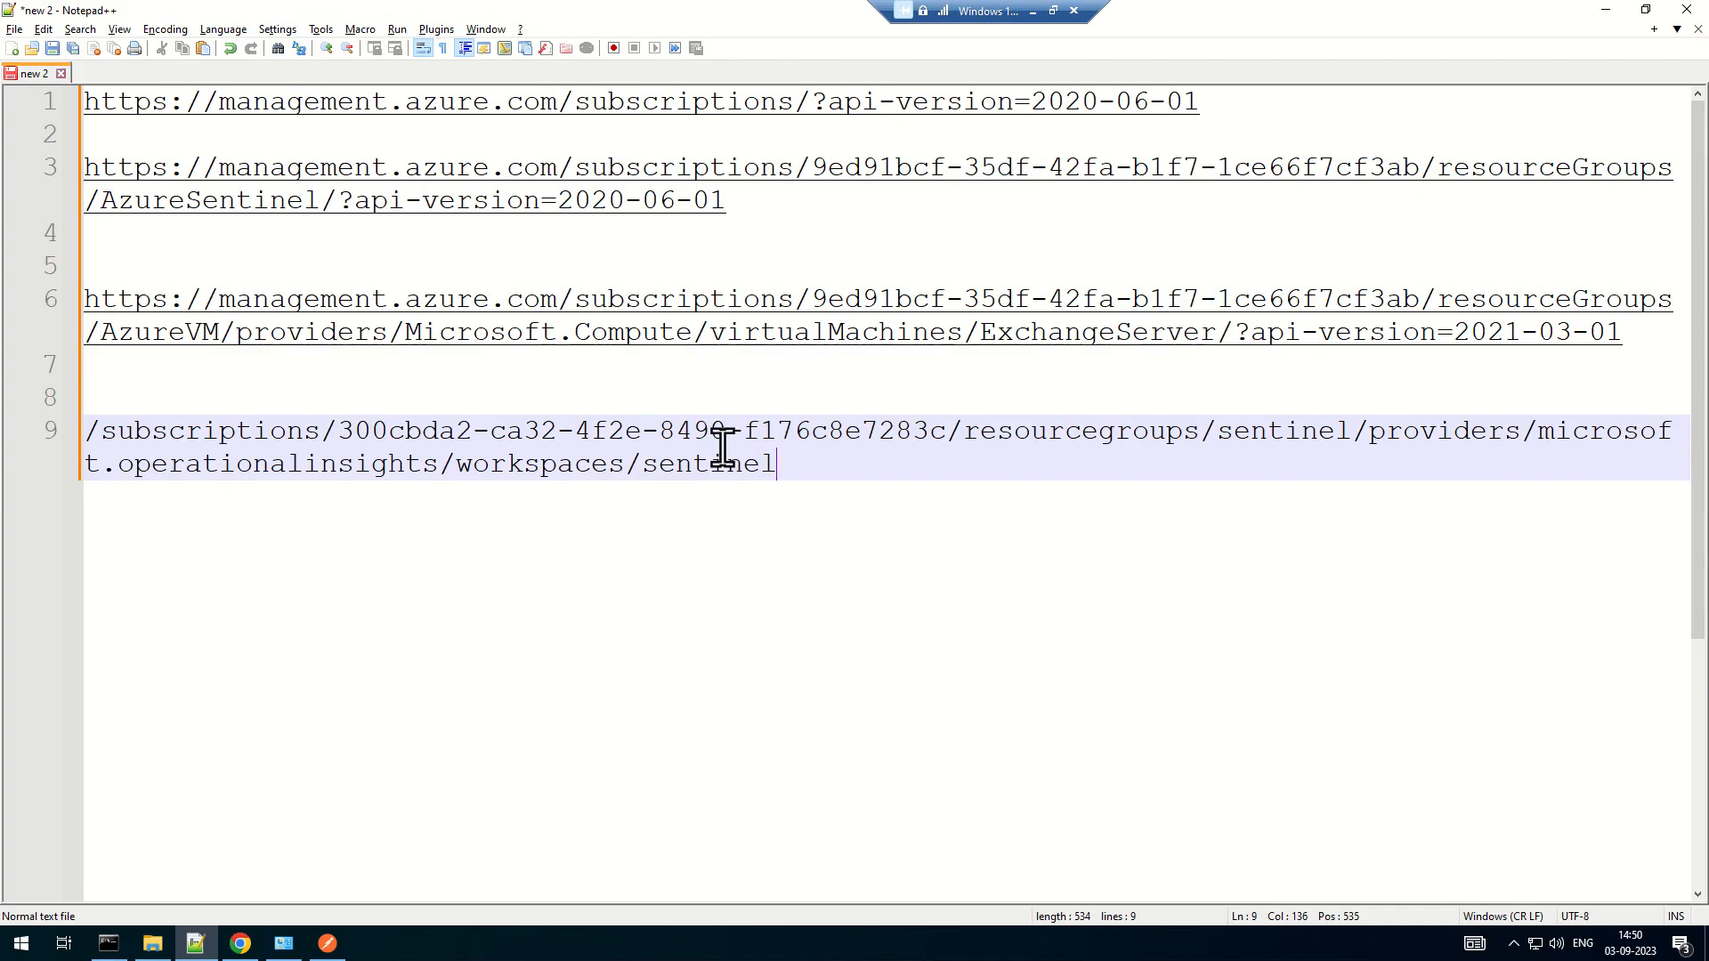
left_click_drag(1644, 337, 1204, 333)
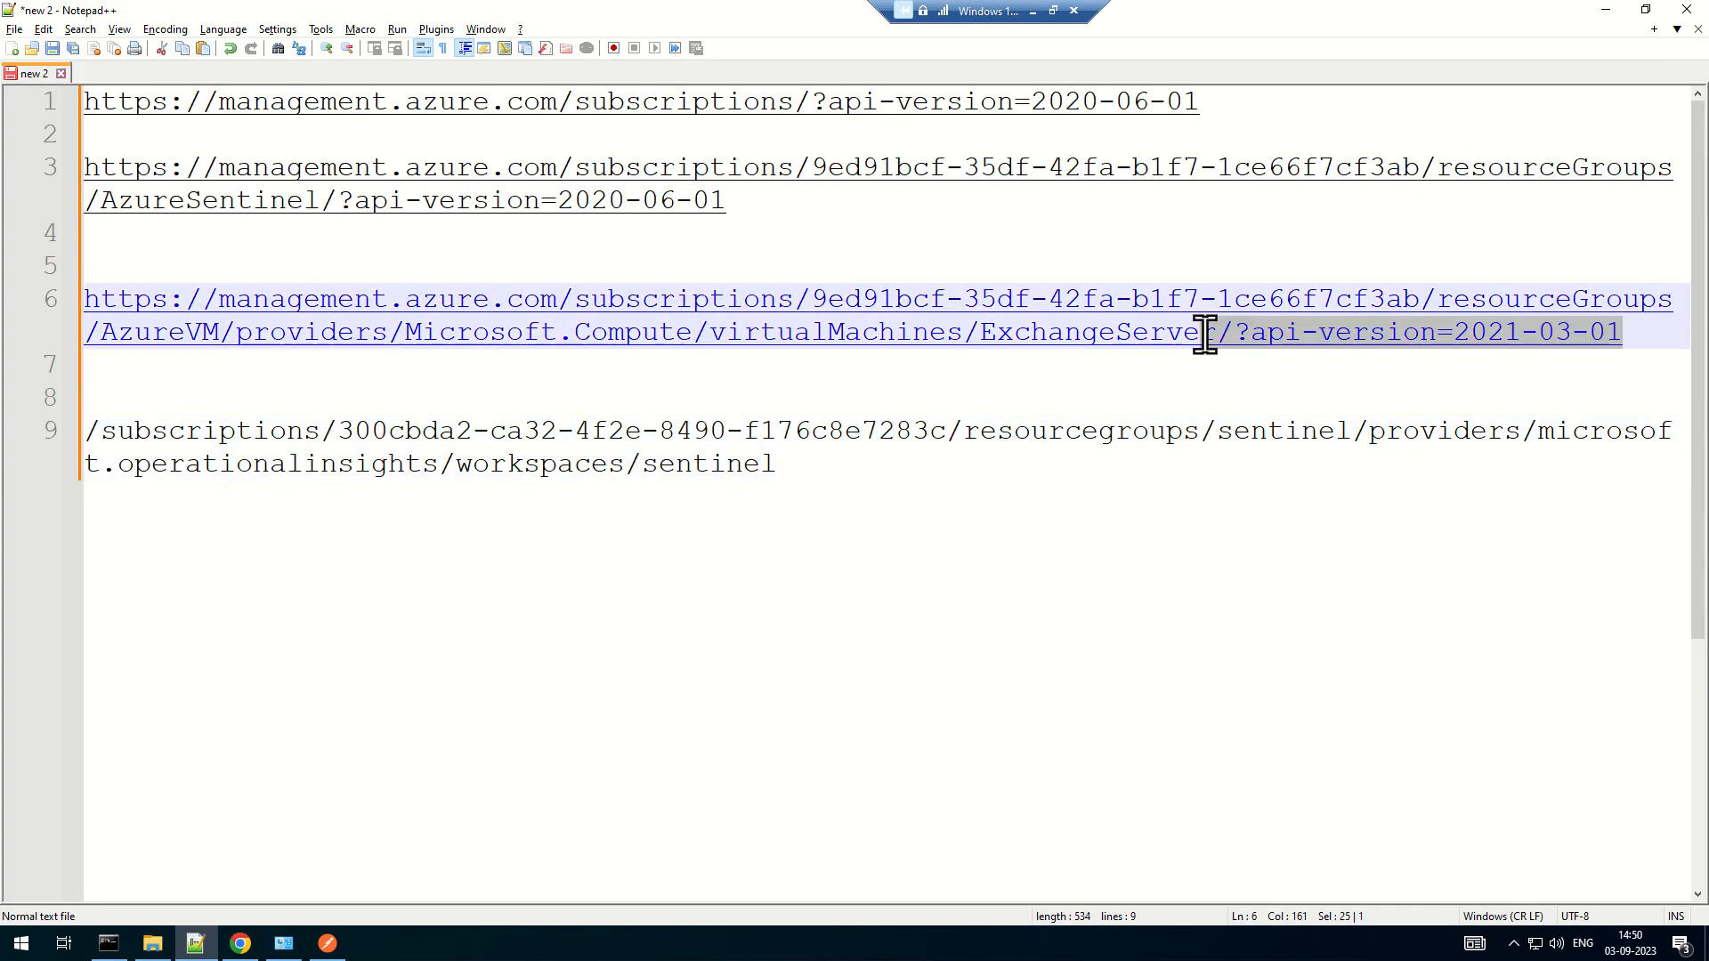
left_click_drag(562, 302, 53, 317)
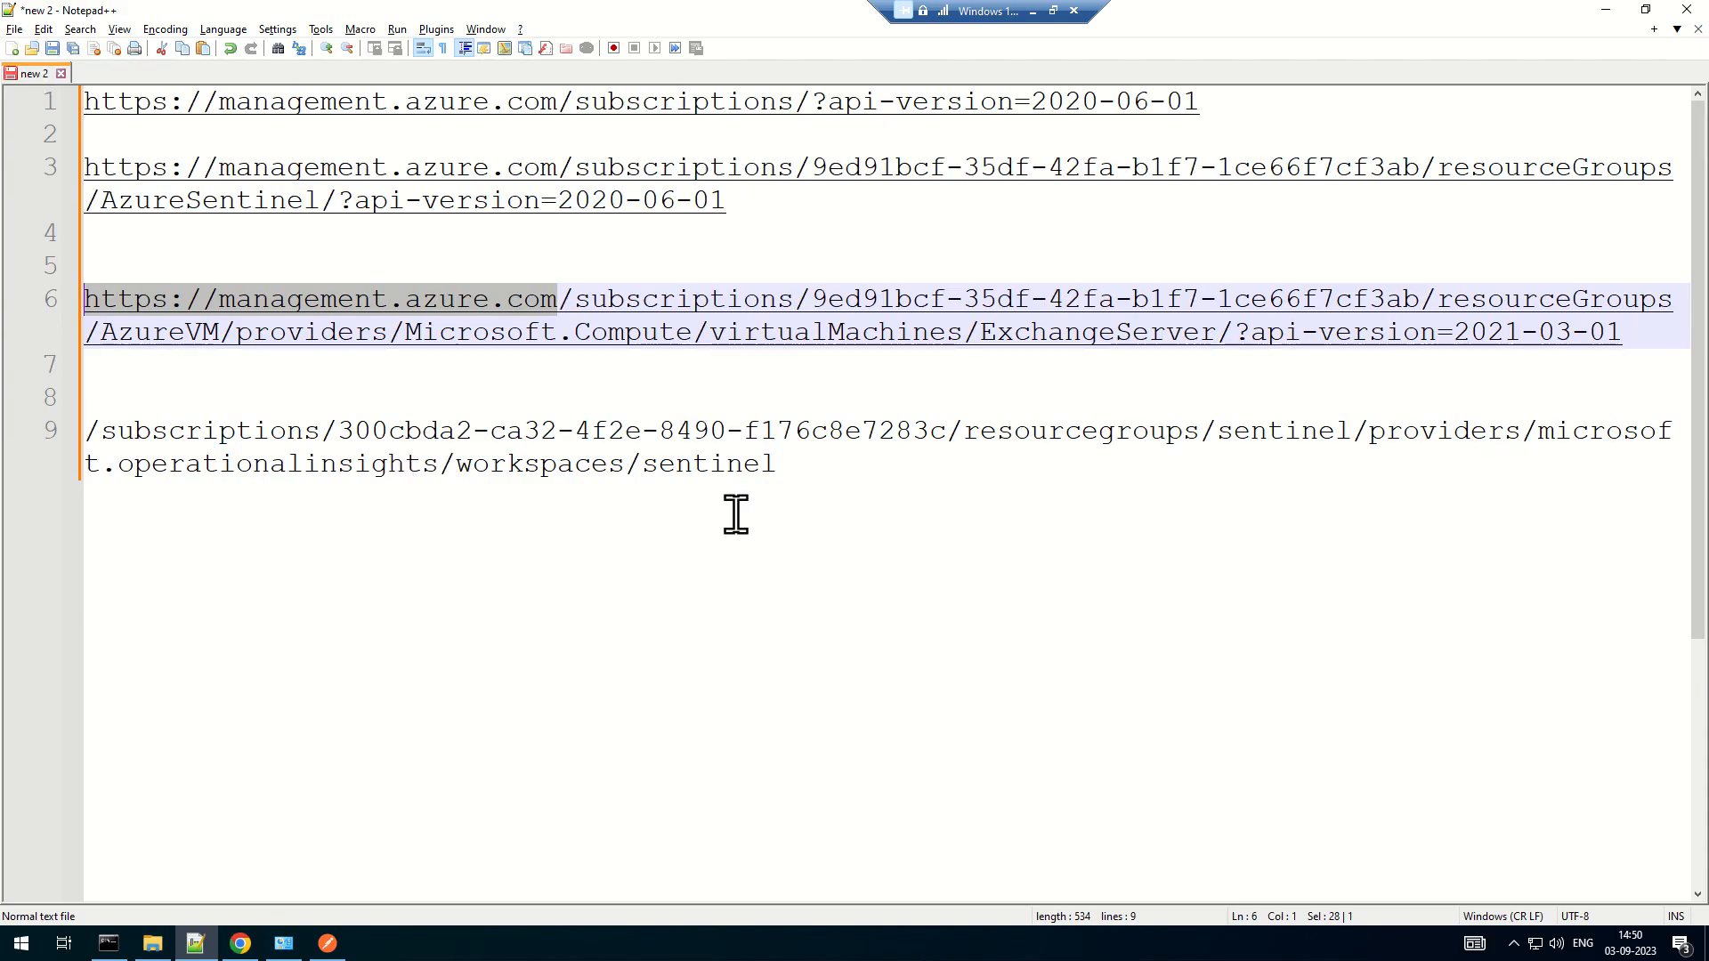
Create two blank documents, move the second to the other view, and widen the first view to about half the window
left_click(11, 50)
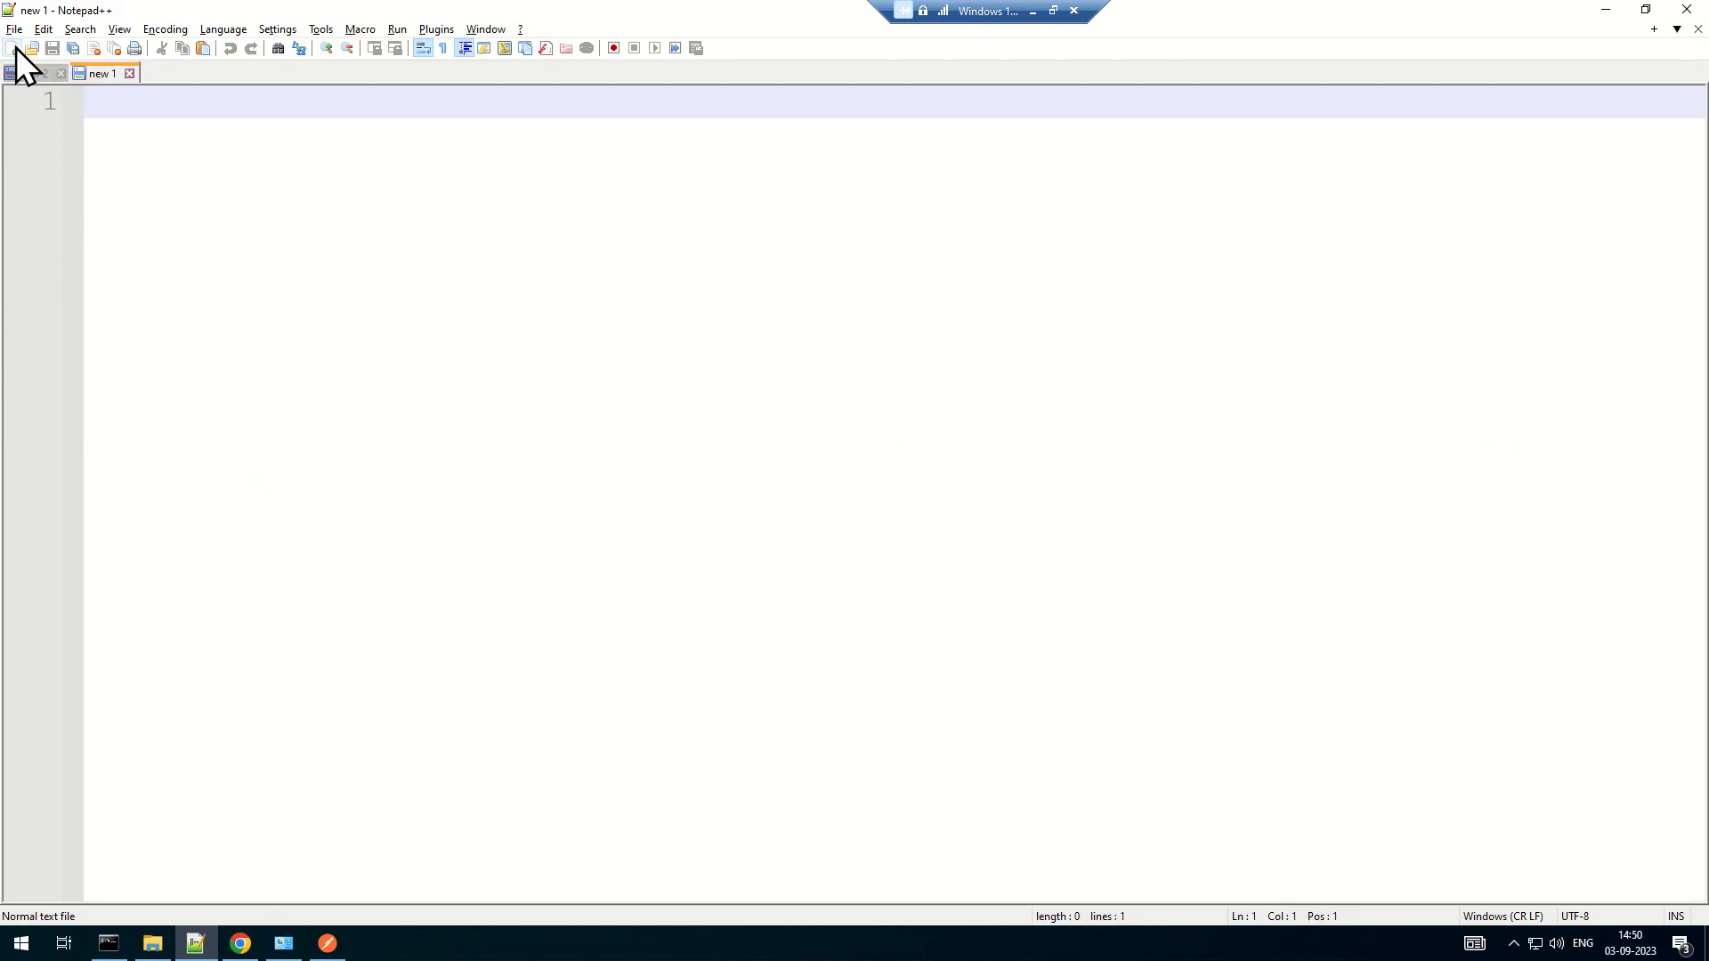
left_click(11, 52)
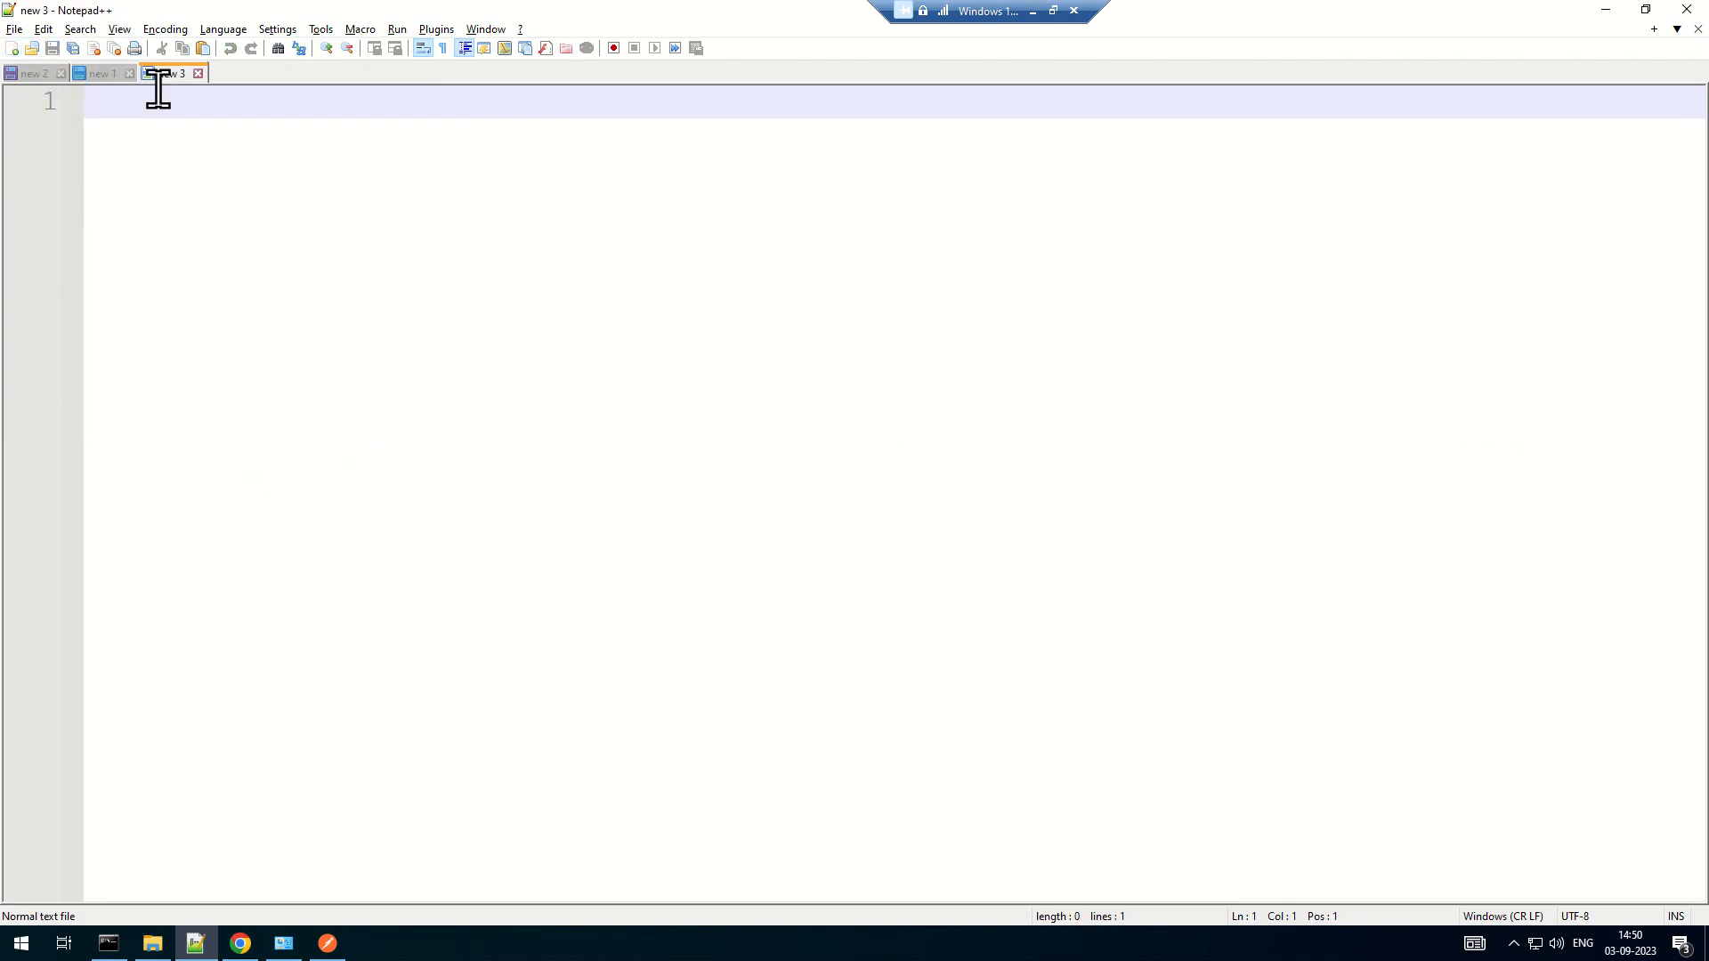
mouse_move(166, 77)
left_mouse_down()
mouse_move(239, 134)
mouse_move(335, 259)
left_mouse_up()
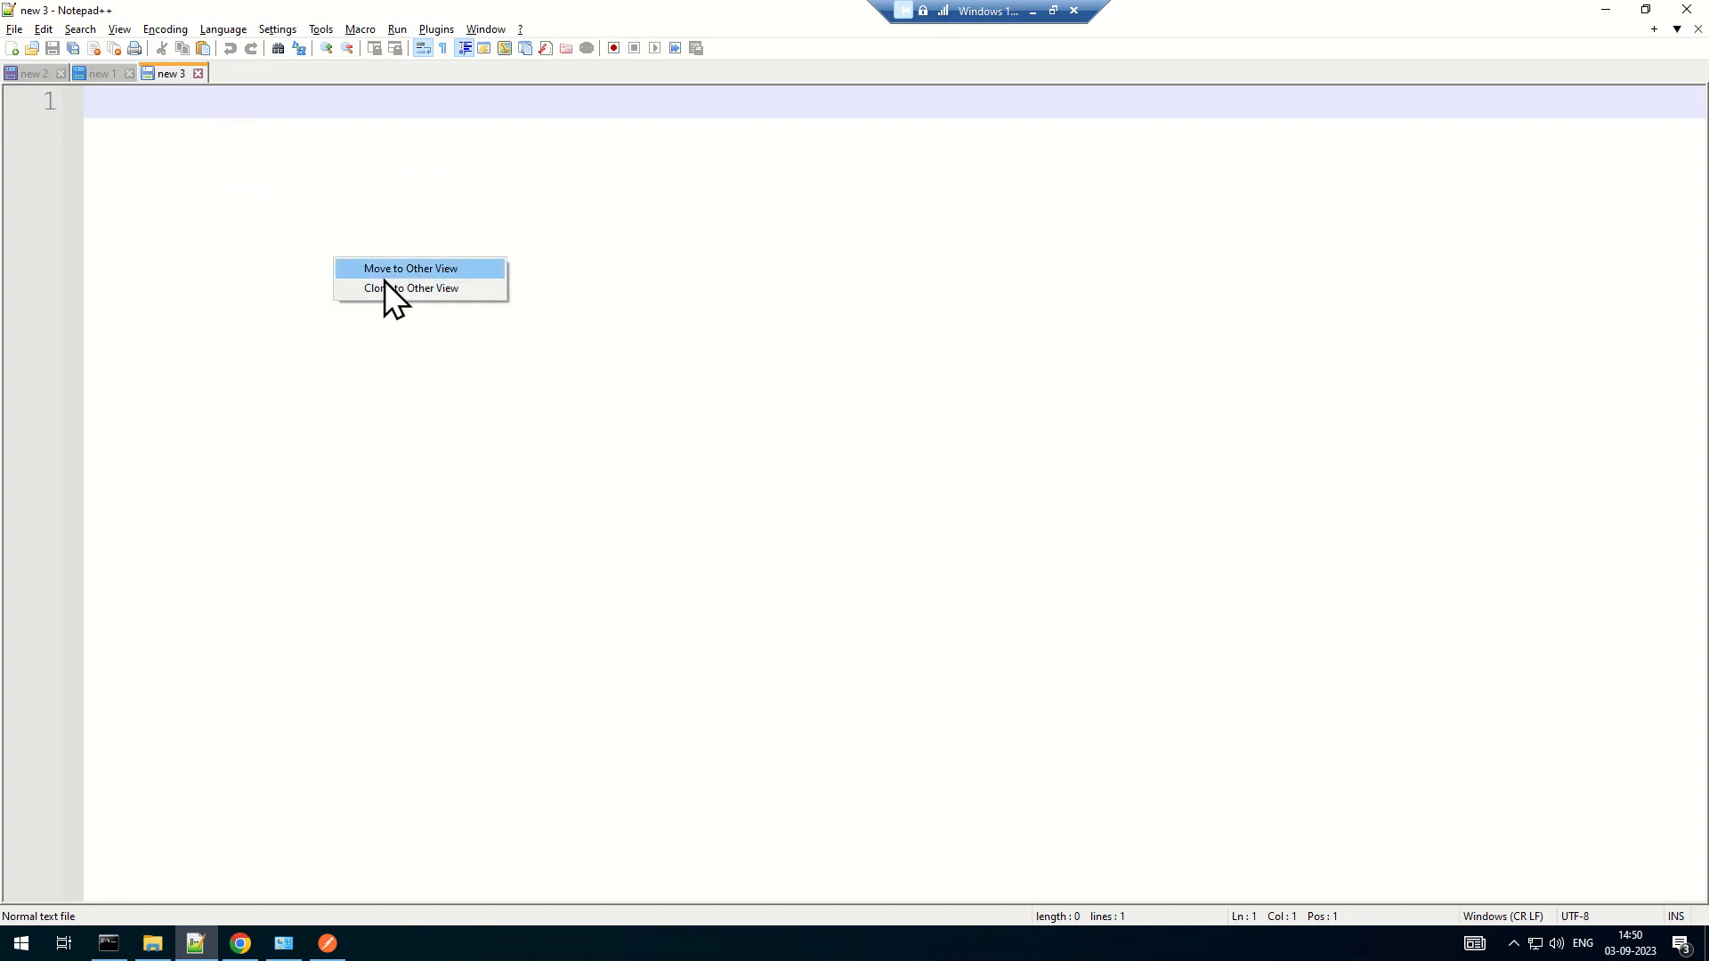
left_click(372, 267)
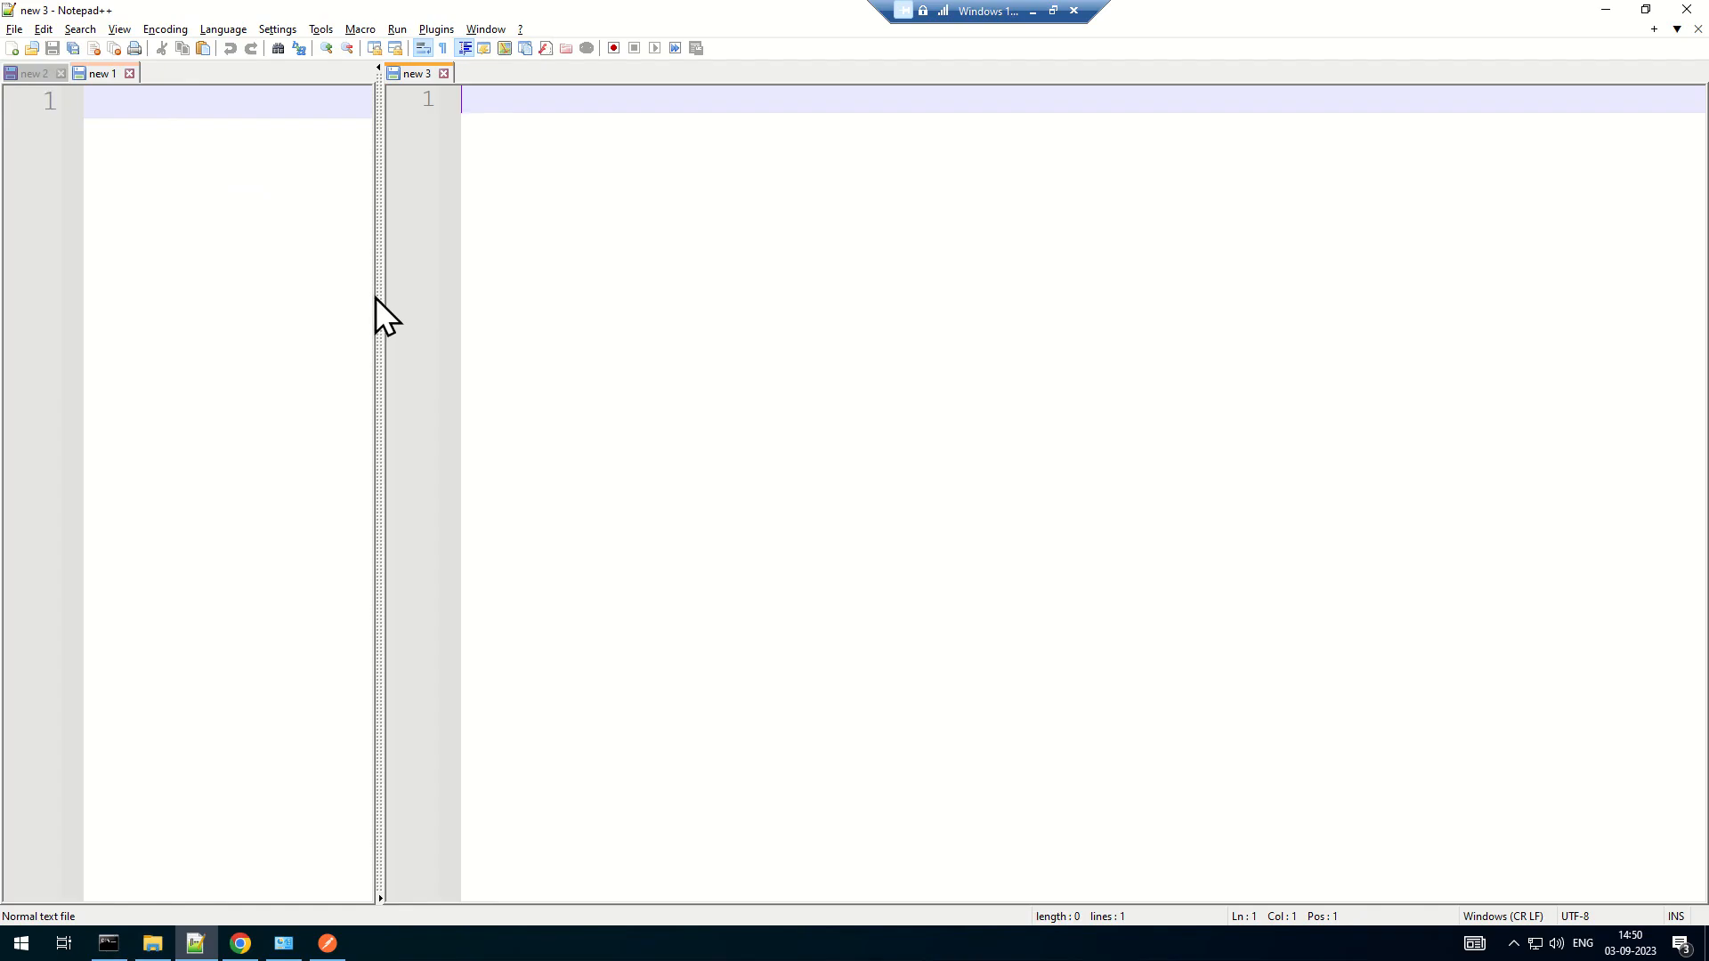
left_click_drag(379, 295, 915, 325)
left_click(503, 389)
Return to the Azure portal, leave the sentinel workspace and open the JSON view of the ExchangeServer virtual machine
key("alt+Tab")
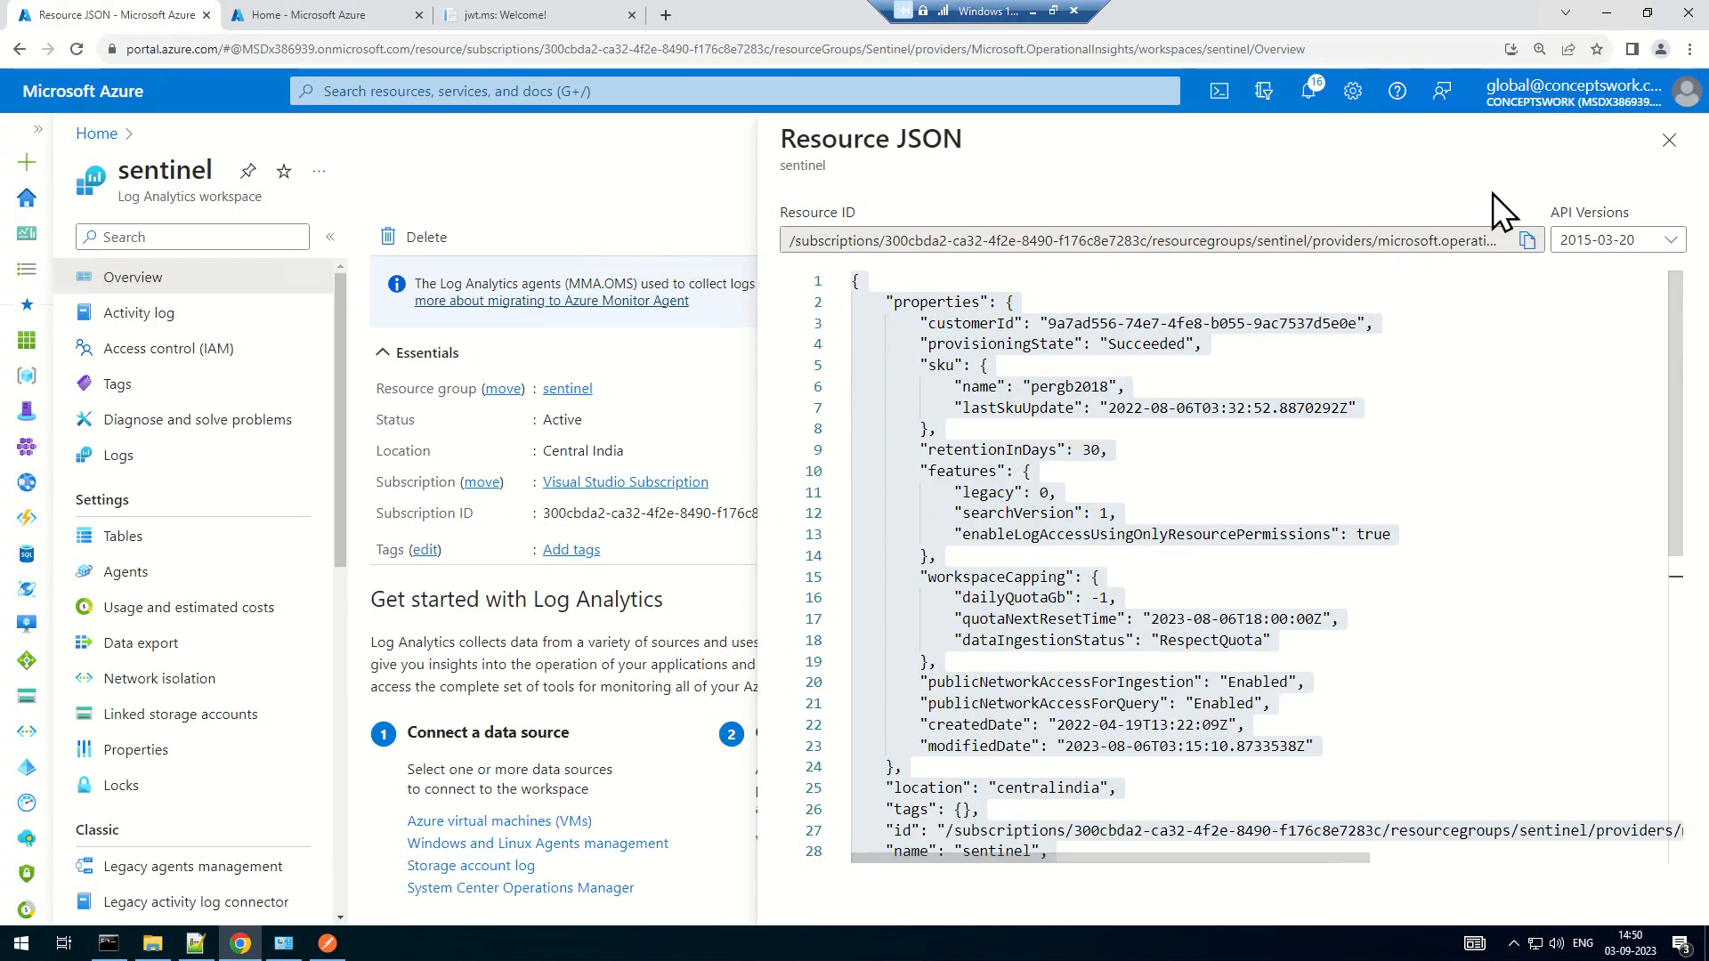
left_click(1669, 140)
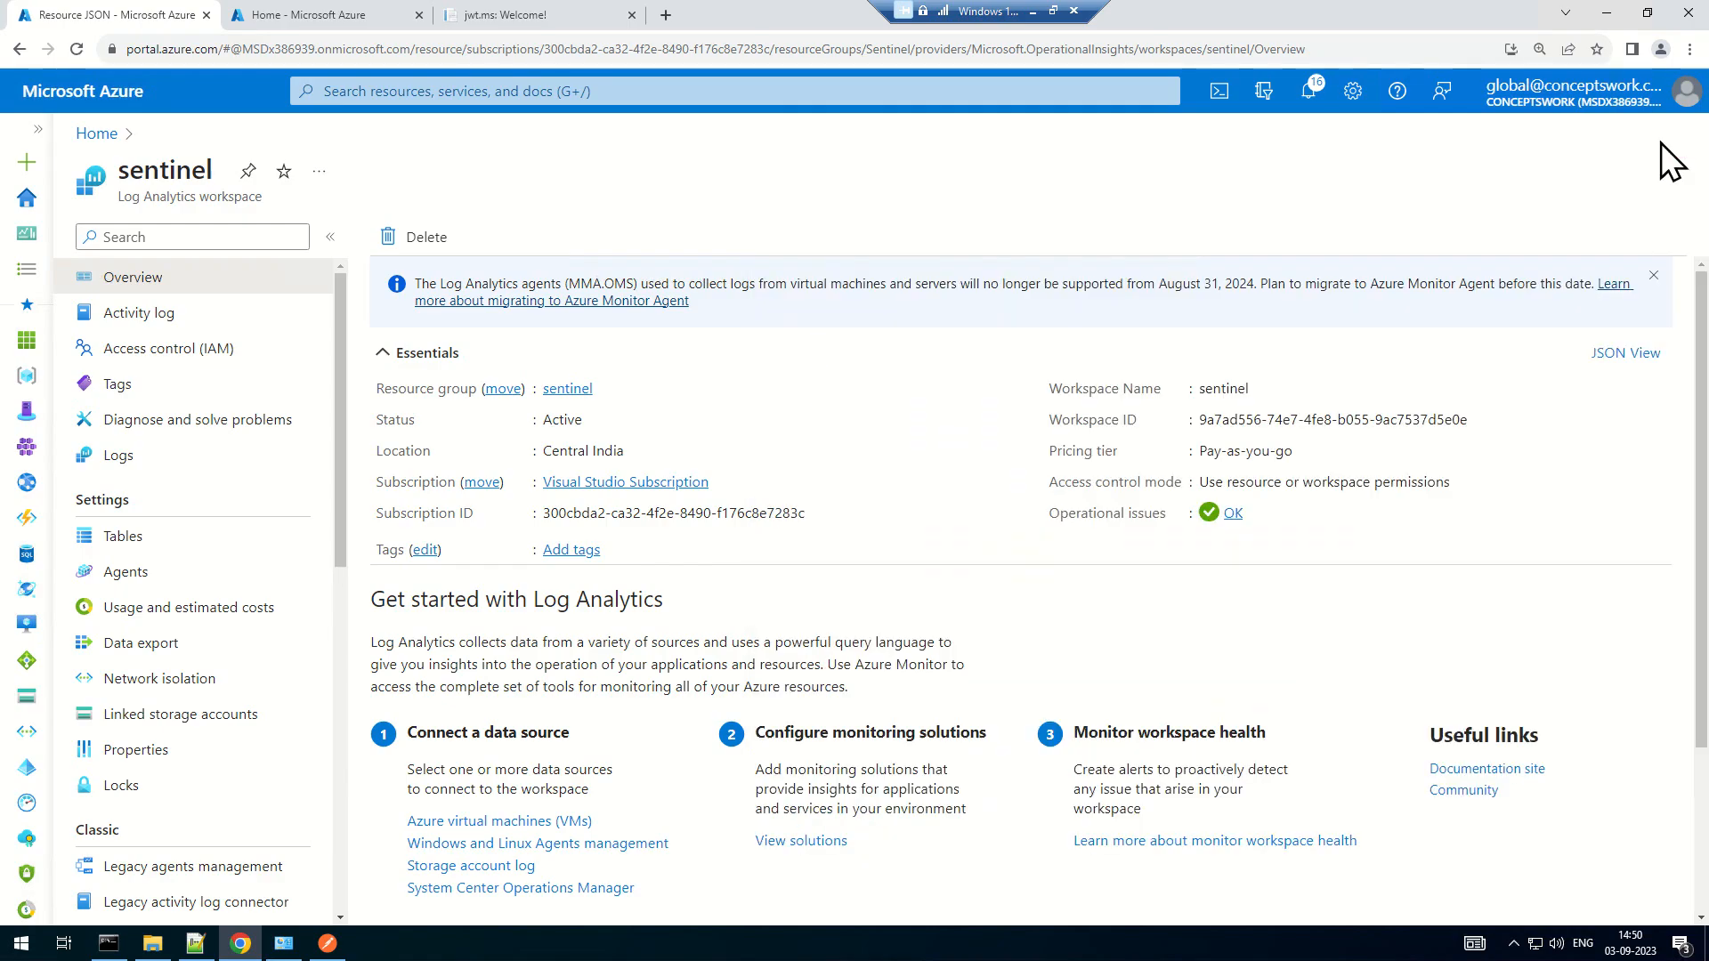
left_click(1658, 173)
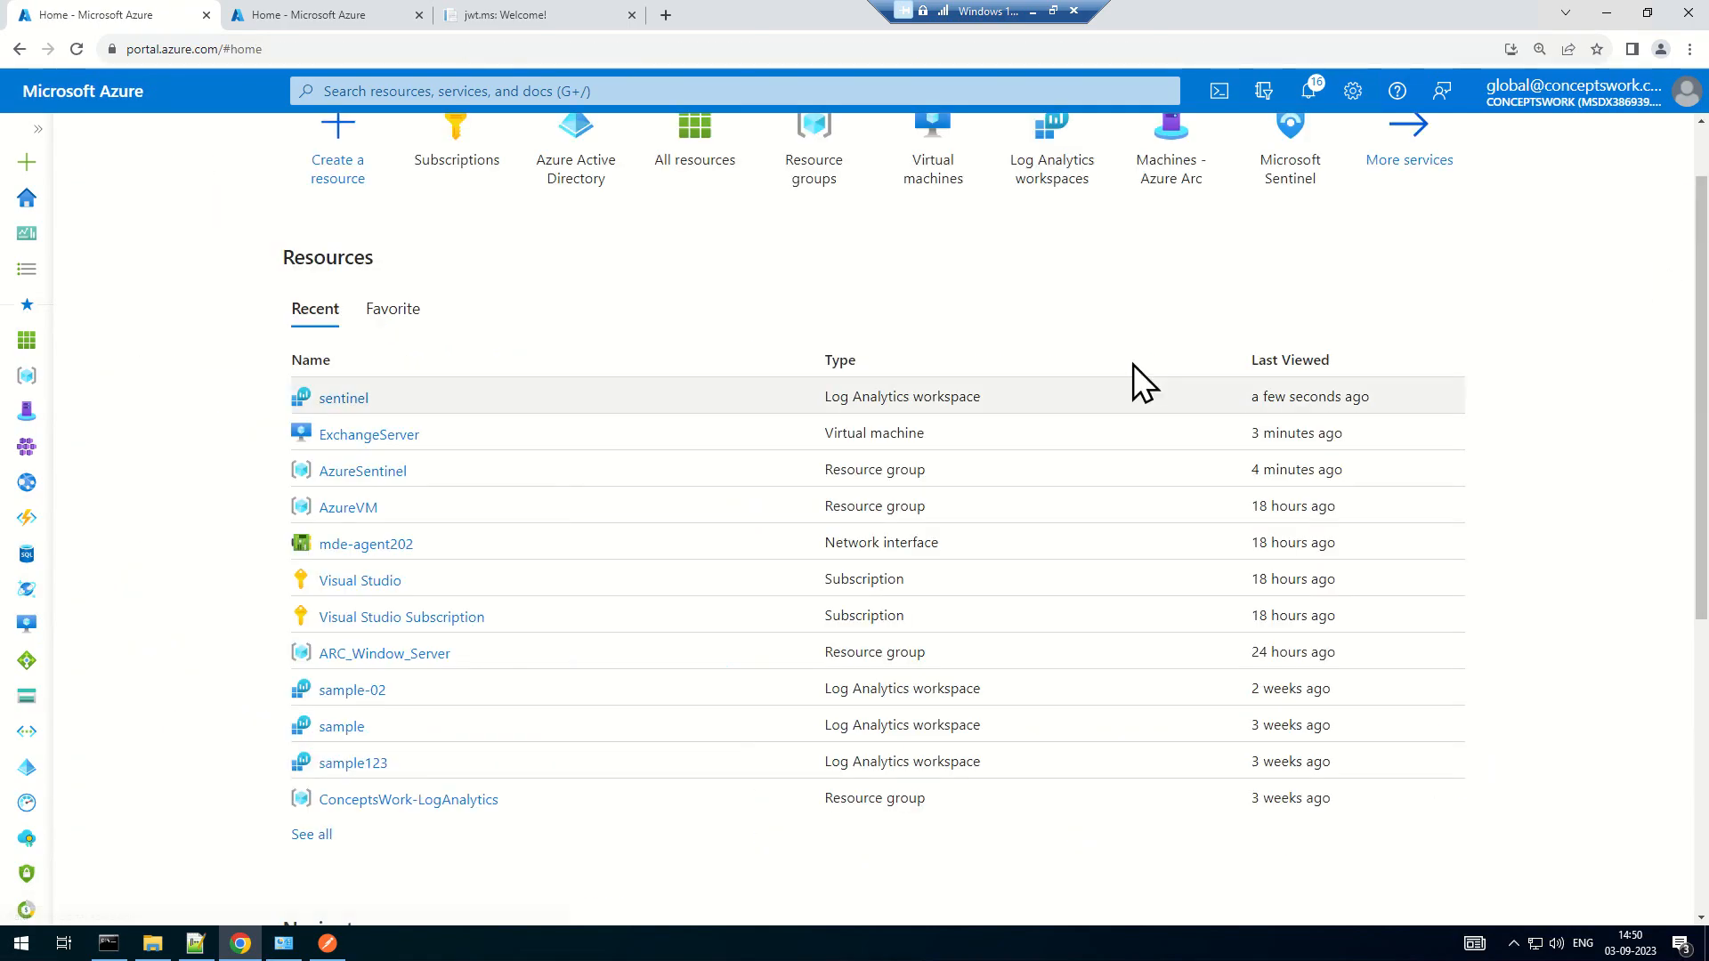
left_click(354, 436)
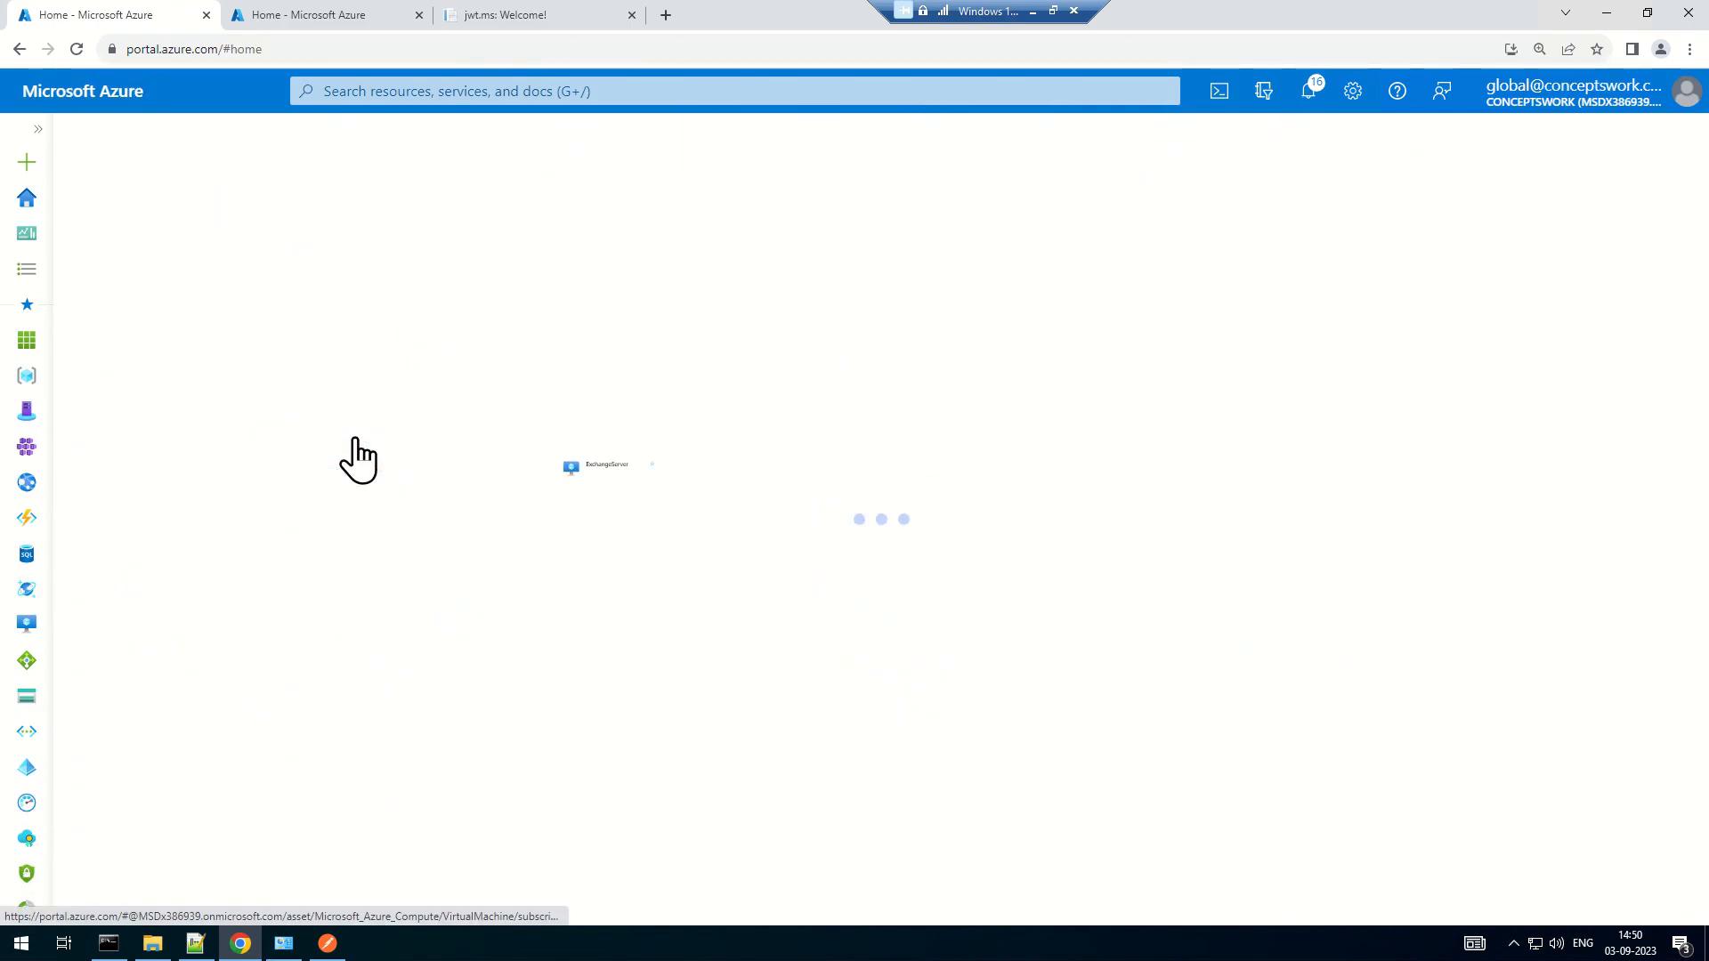
left_click(1608, 347)
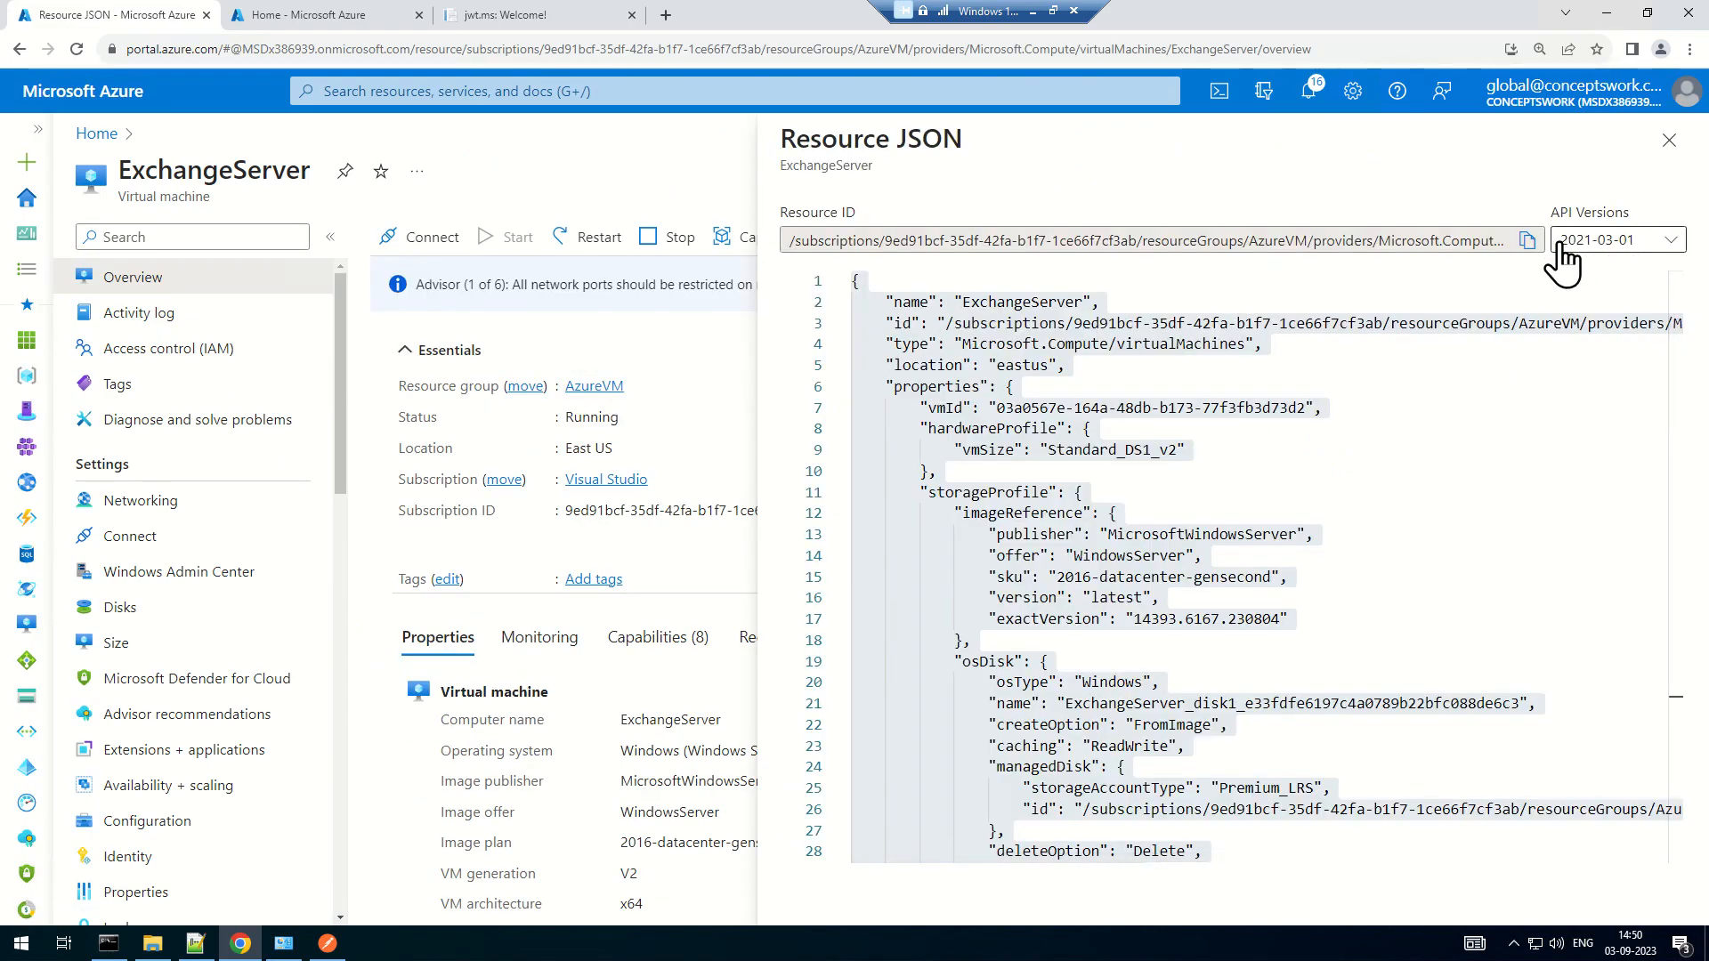
Copy the entire ExchangeServer JSON for API version 2021-03-01 and paste it into the blank document new 1 in Notepad++
left_click(1502, 406)
key("ctrl+a")
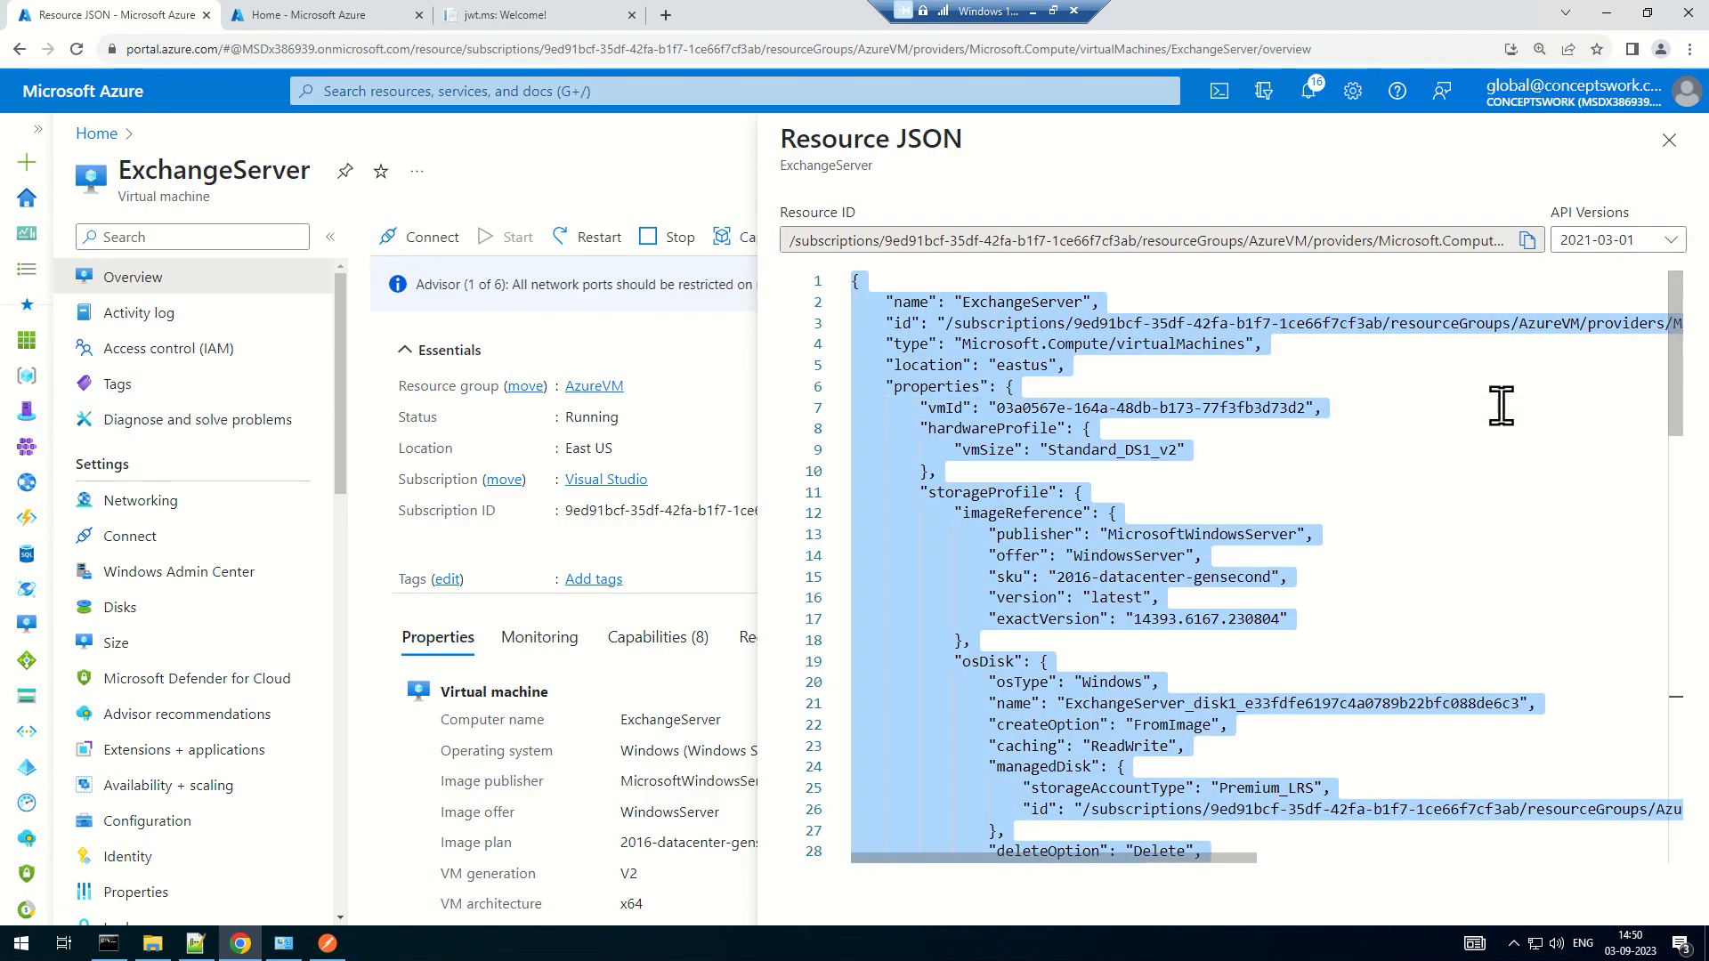
key("ctrl+c")
key("alt+Tab")
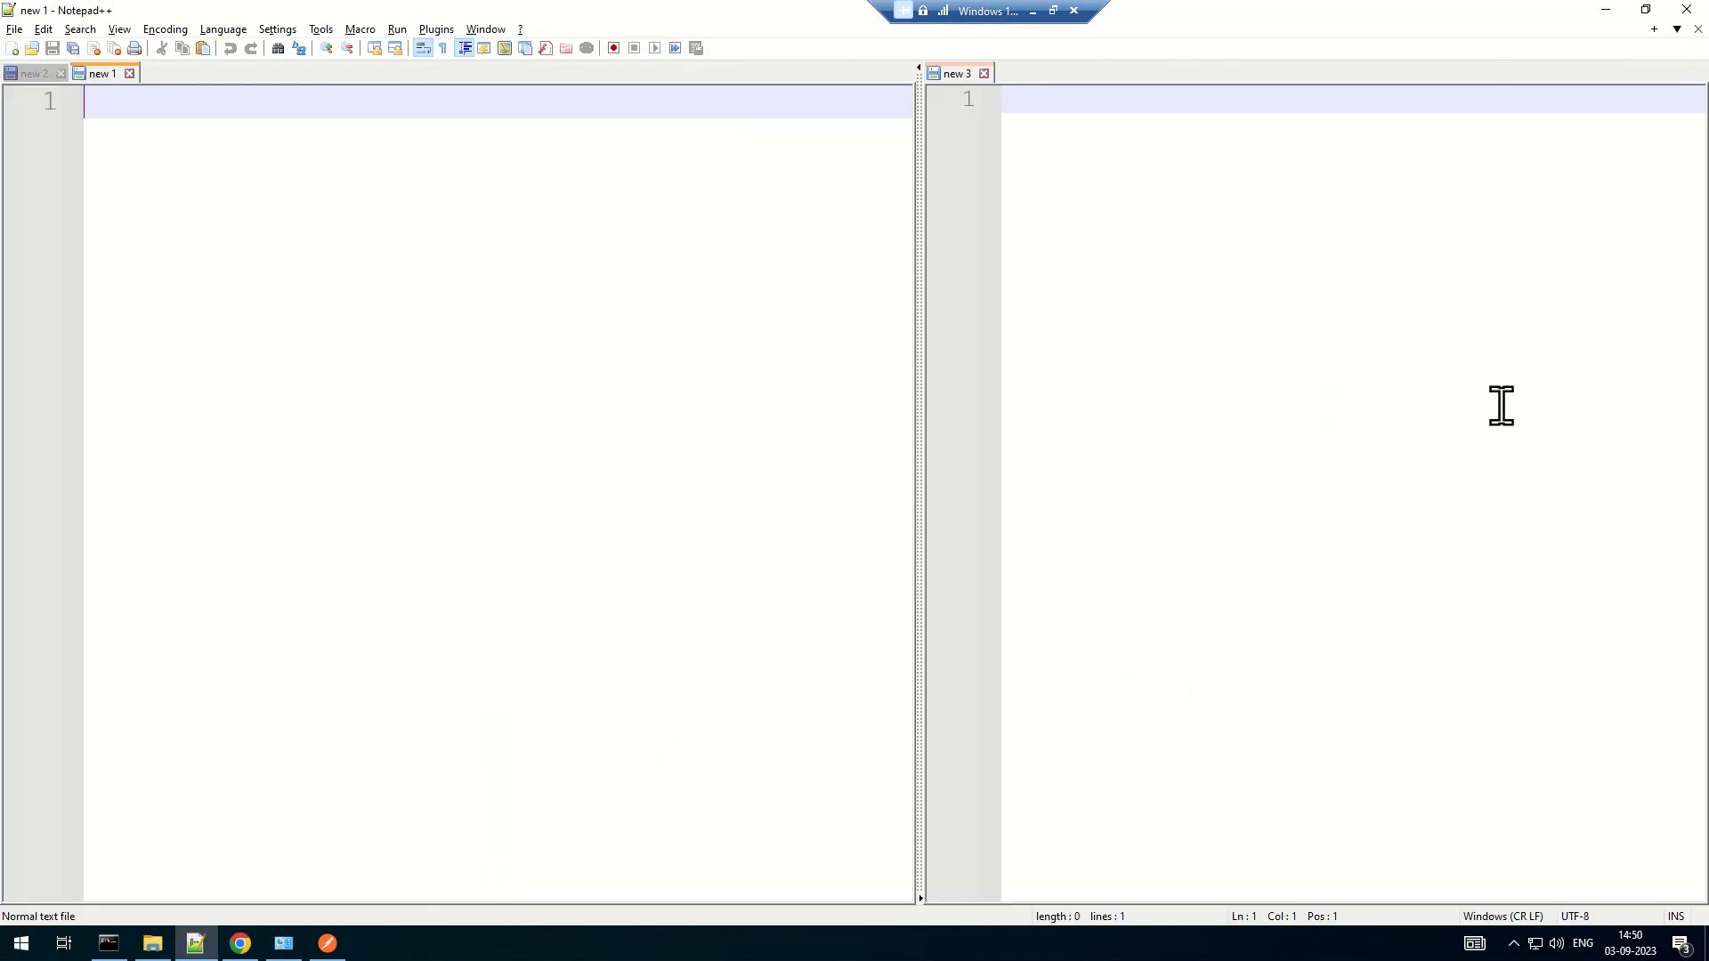
key("ctrl+v")
scroll(399, 534, "down", 1)
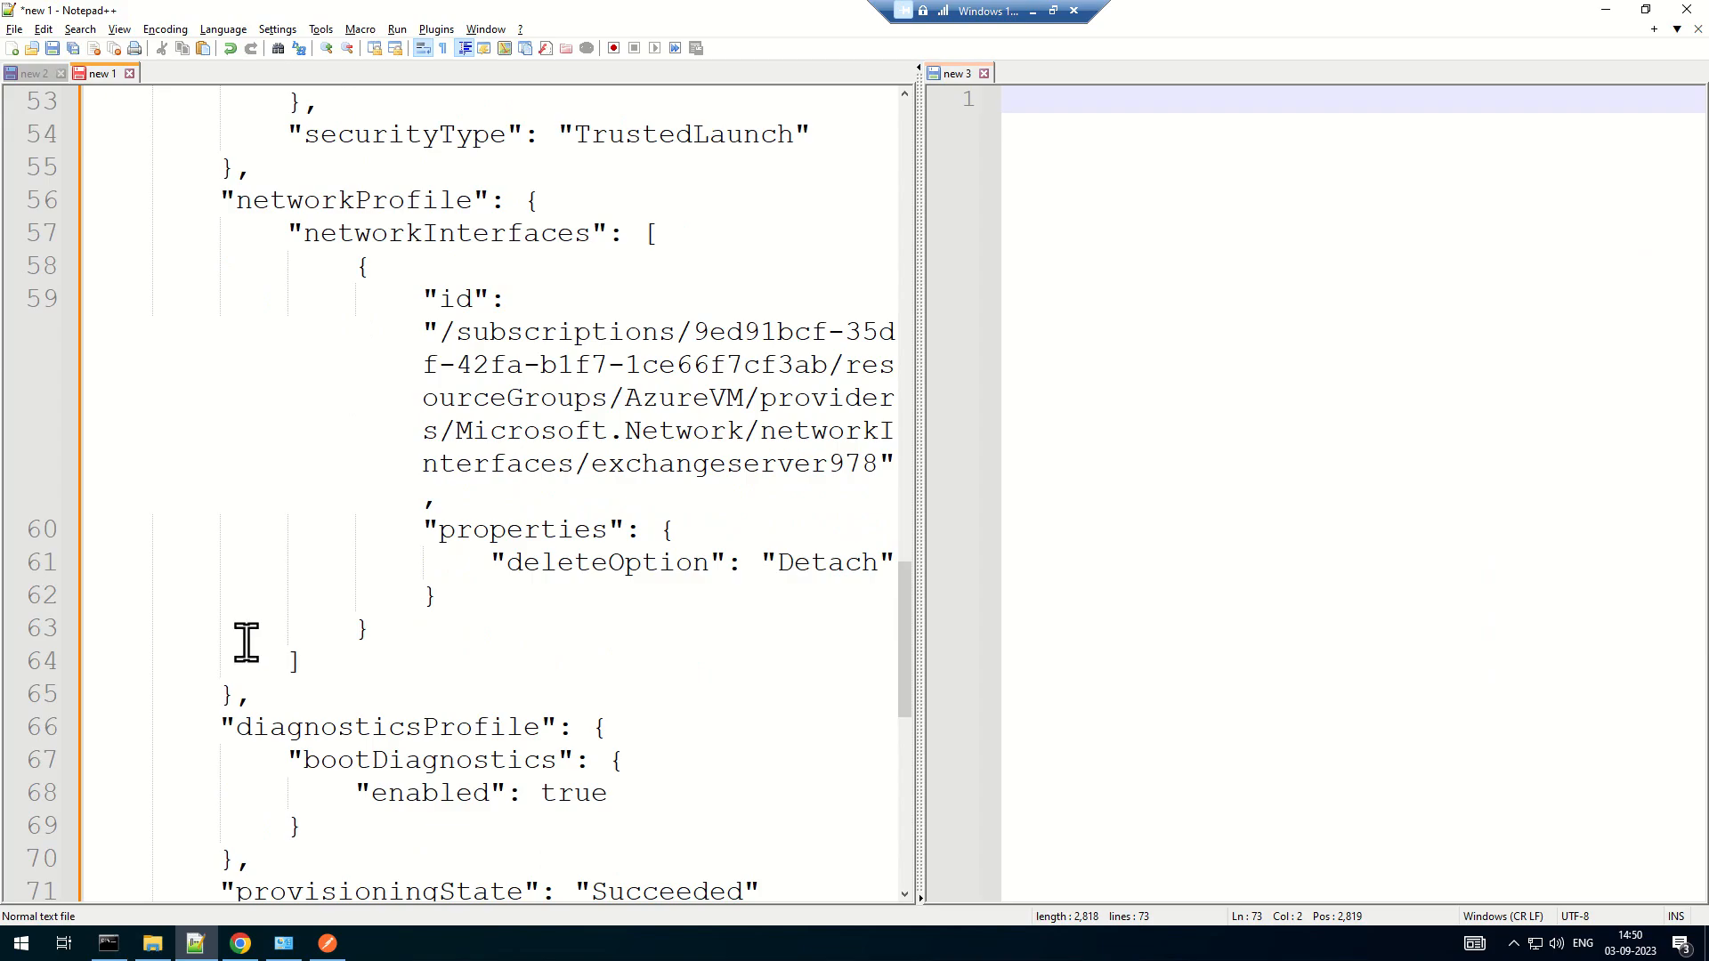
scroll(294, 605, "down", 3, "ctrl")
scroll(564, 718, "up", 10)
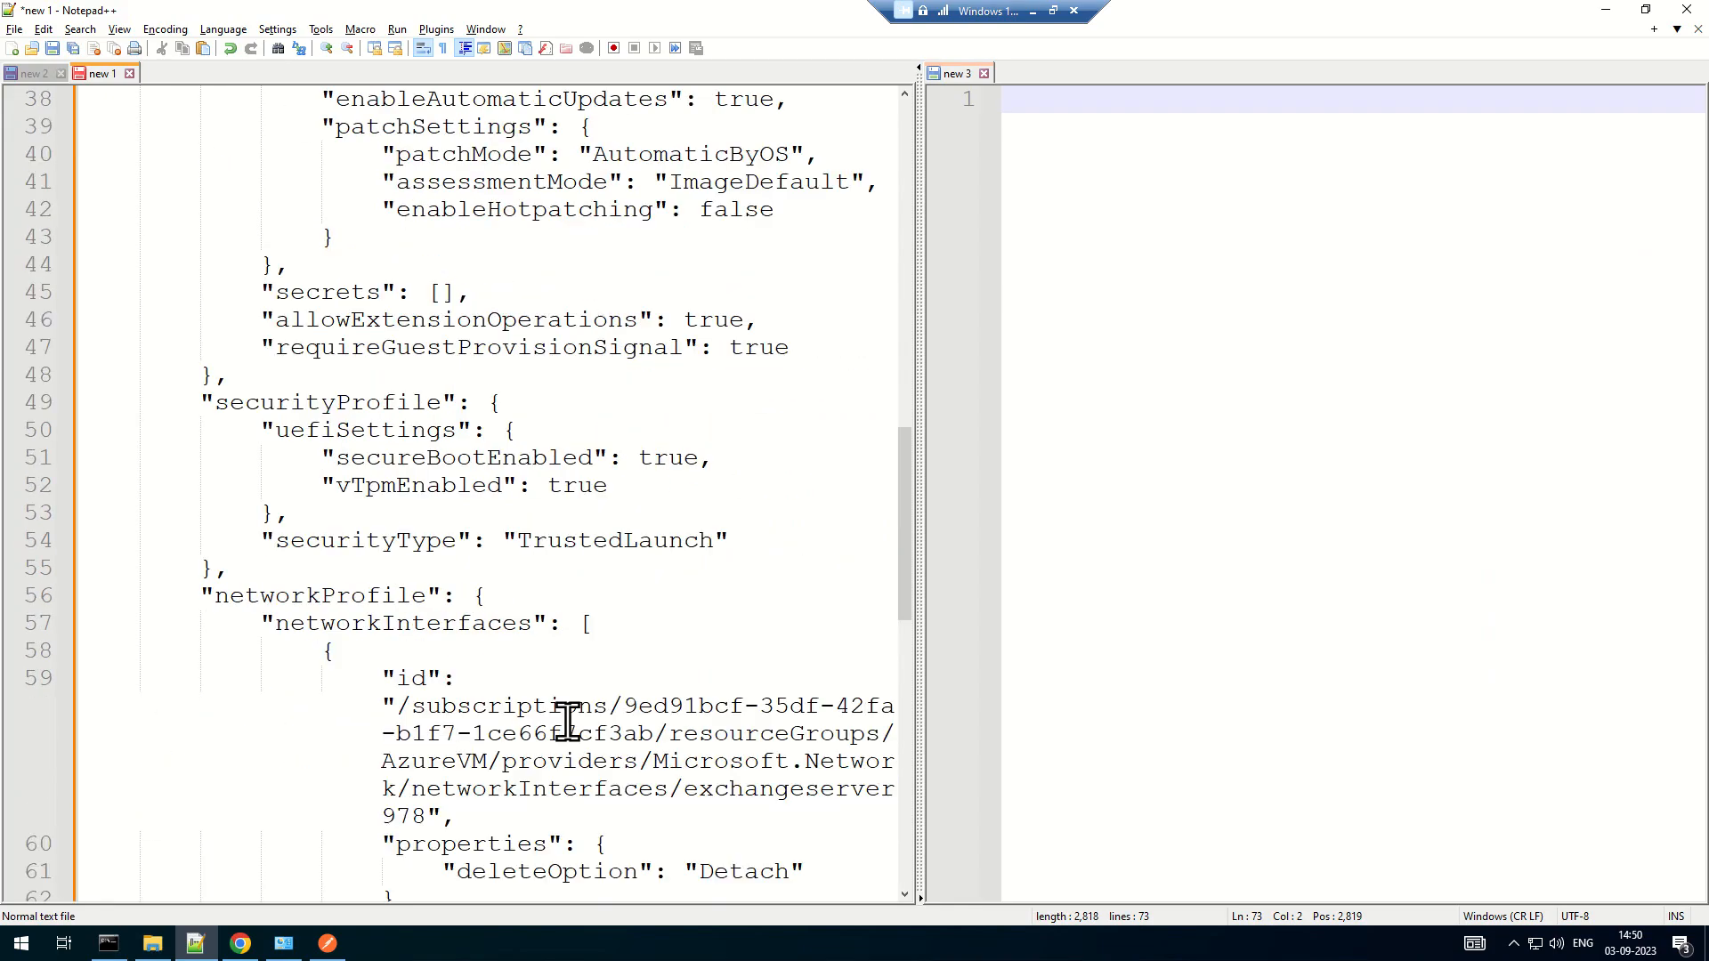
scroll(436, 659, "up", 8)
Make the blank document new 3 active, and in the portal set the ExchangeServer JSON's API version to 2023-07-01
left_click(1162, 488)
key("alt+Tab")
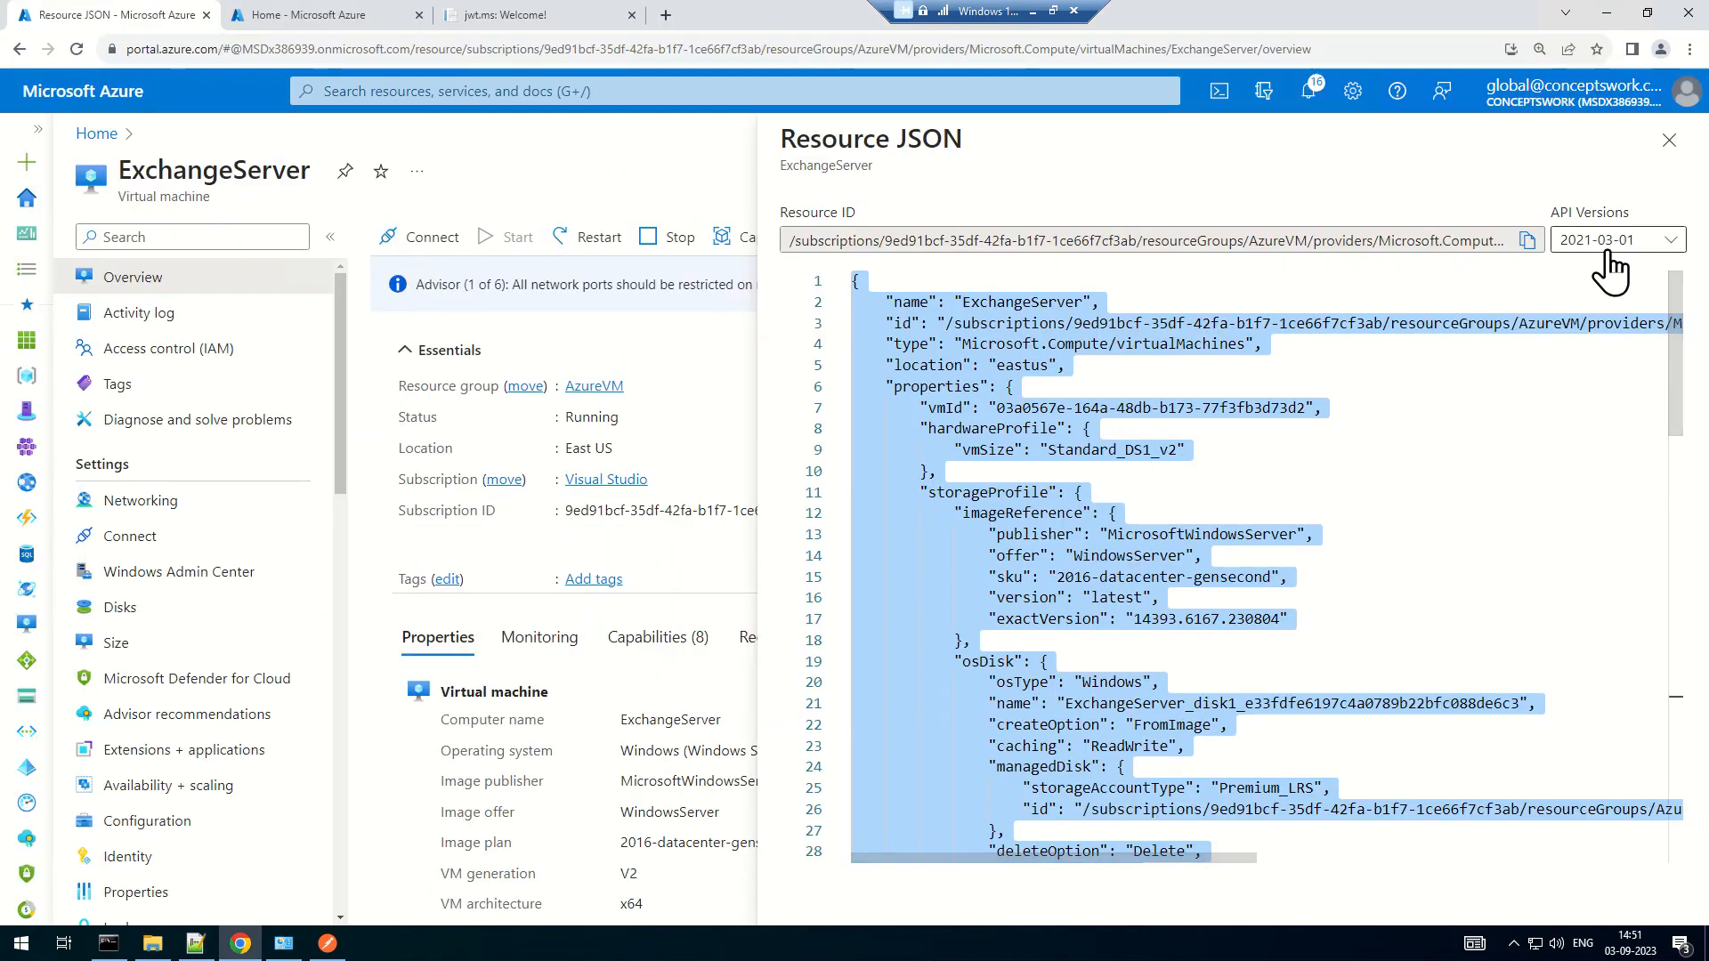
left_click(1608, 251)
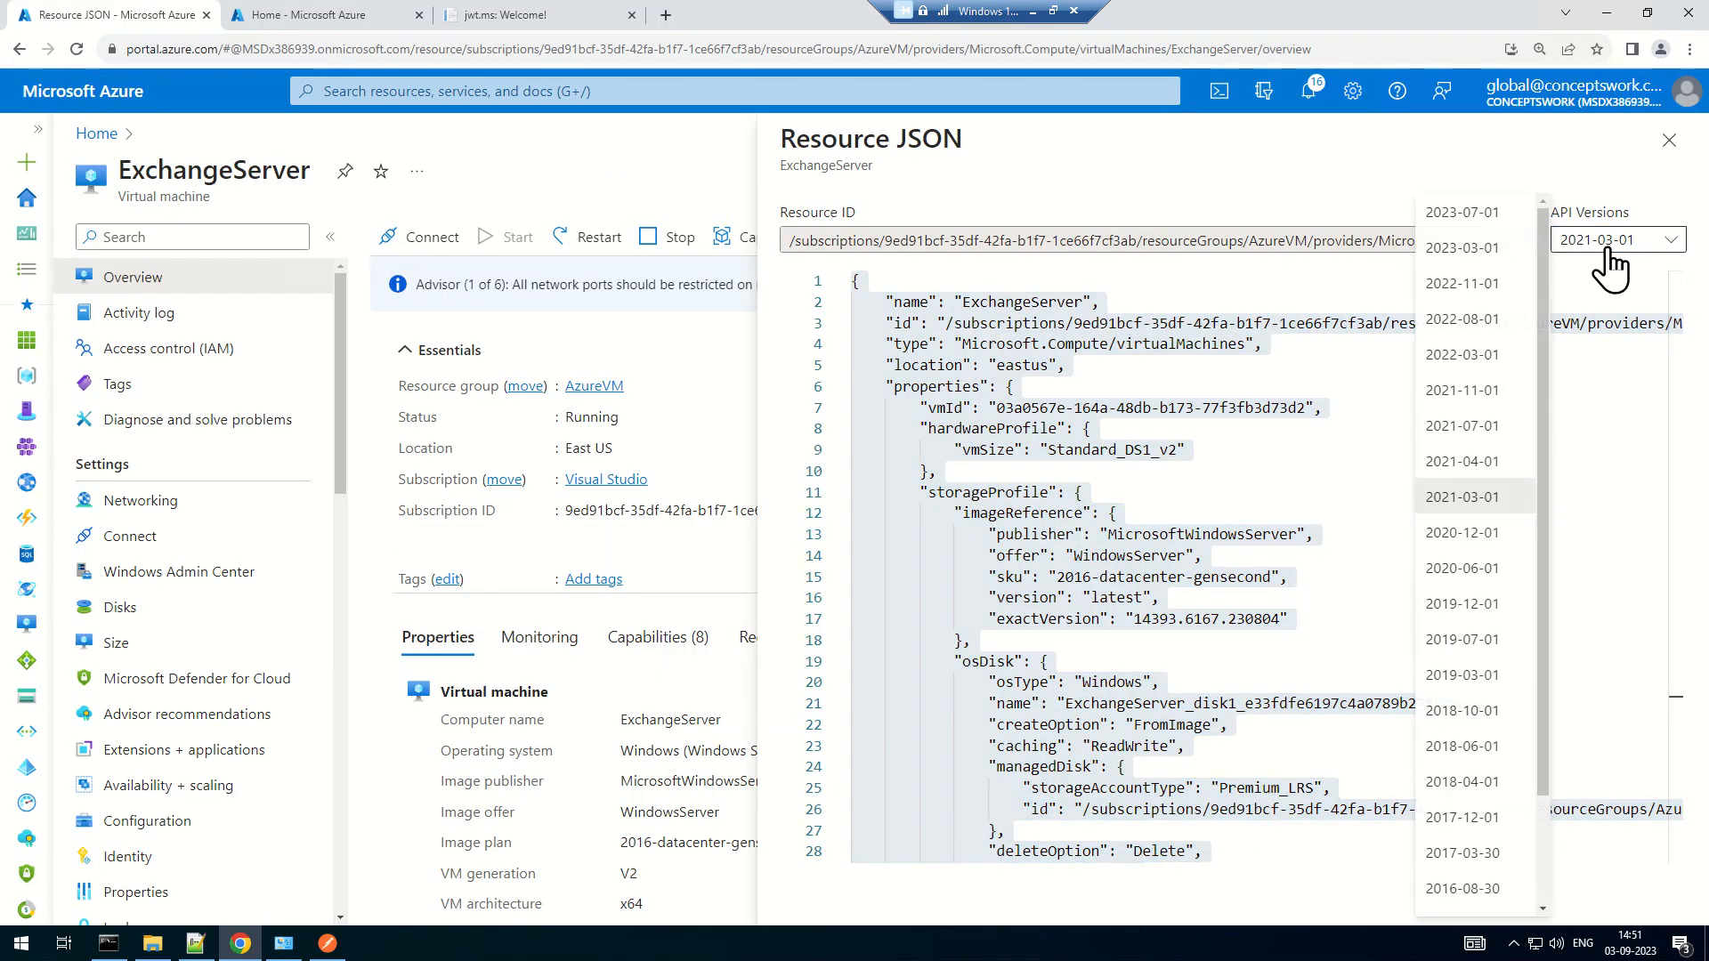
left_click(1490, 215)
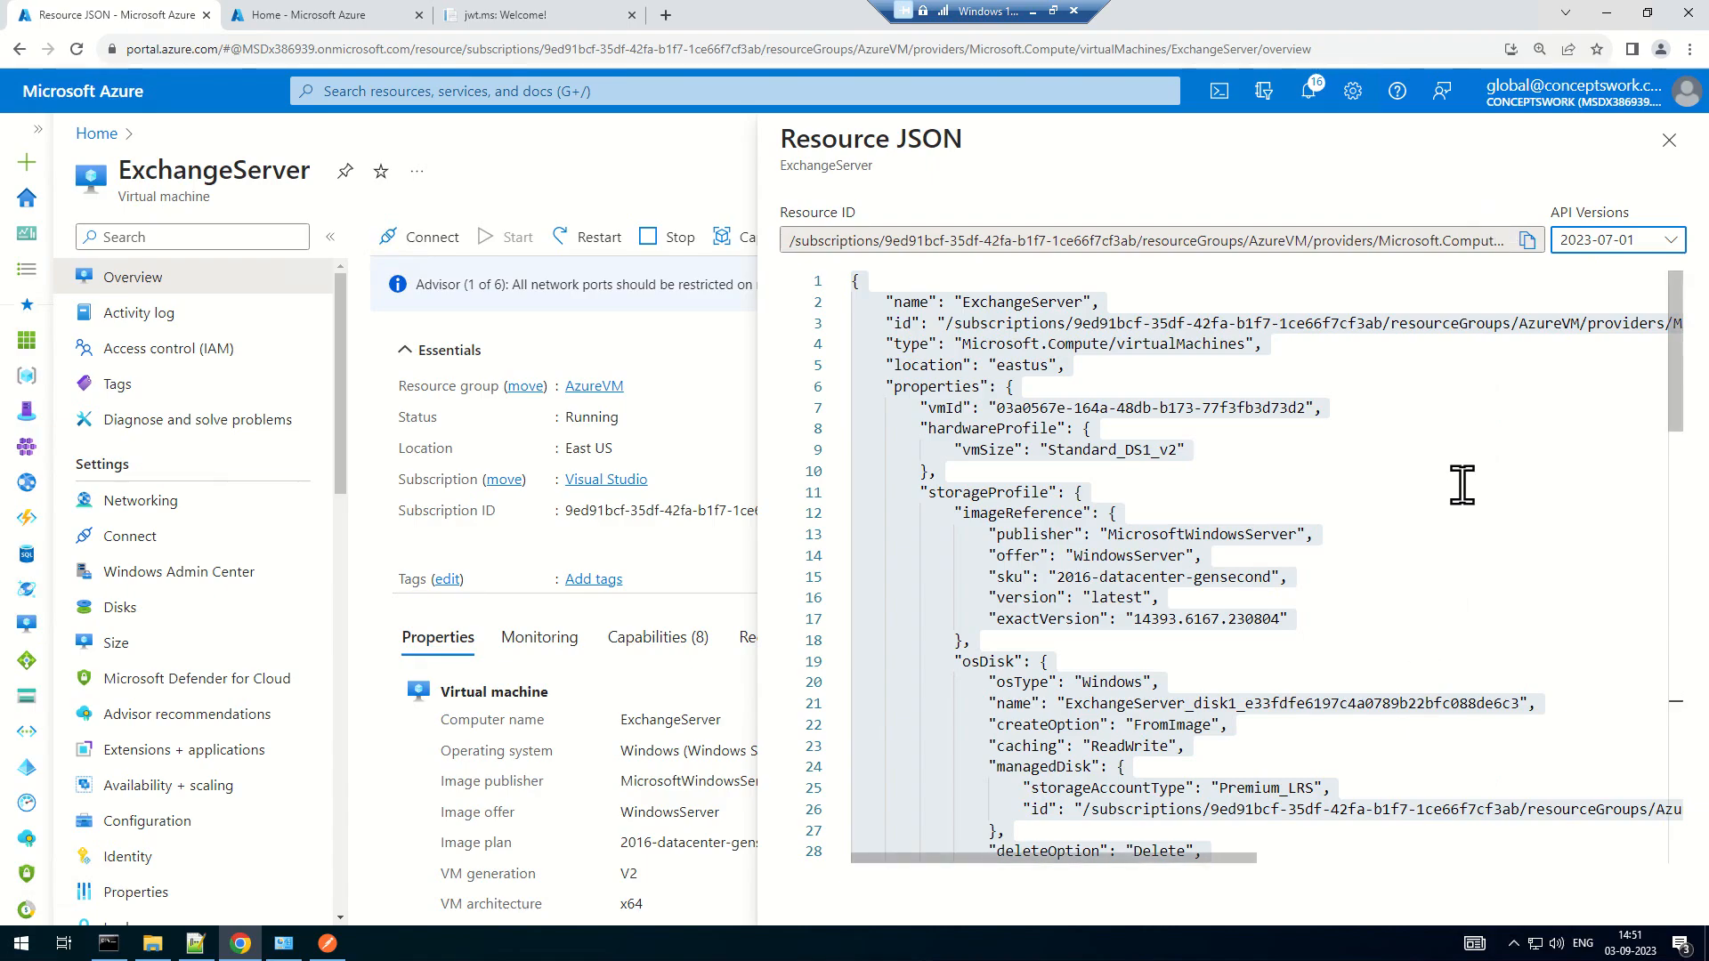
Copy the entire 2023-07-01 ExchangeServer JSON and paste it into new 3 in Notepad++, beside the 2021-03-01 copy
scroll(1461, 488, "down", 14)
left_click(1473, 636)
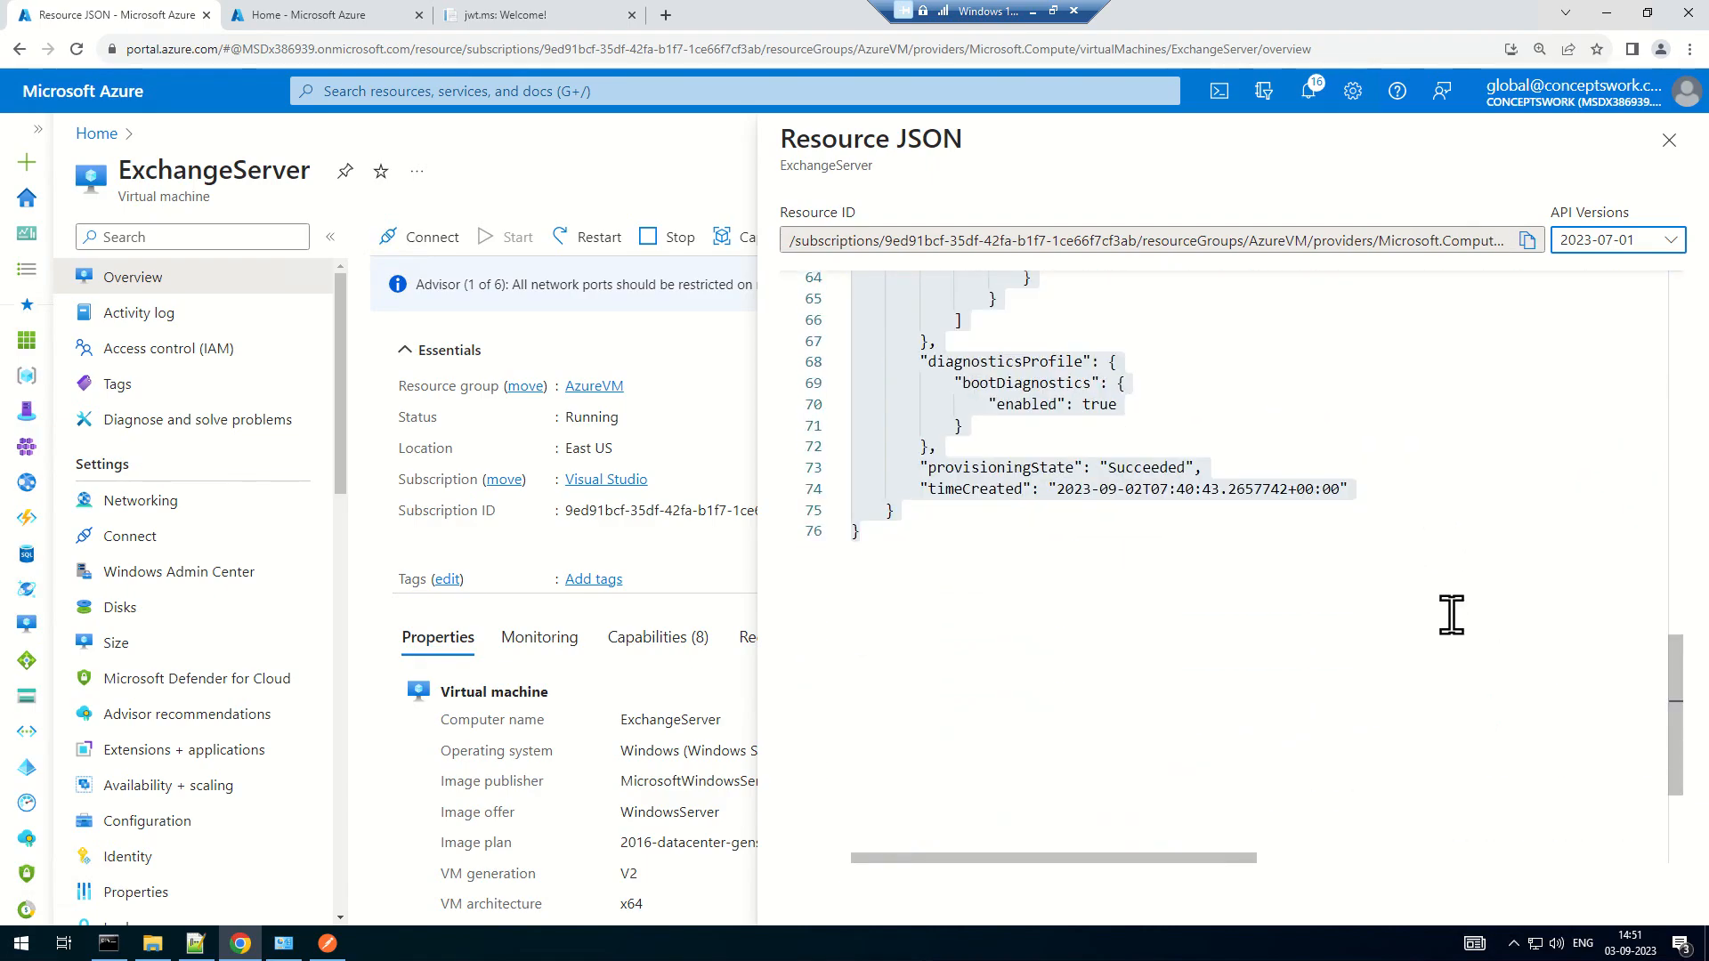
scroll(1452, 614, "down", 1)
key("ctrl+a")
key("ctrl+c")
key("alt+Tab")
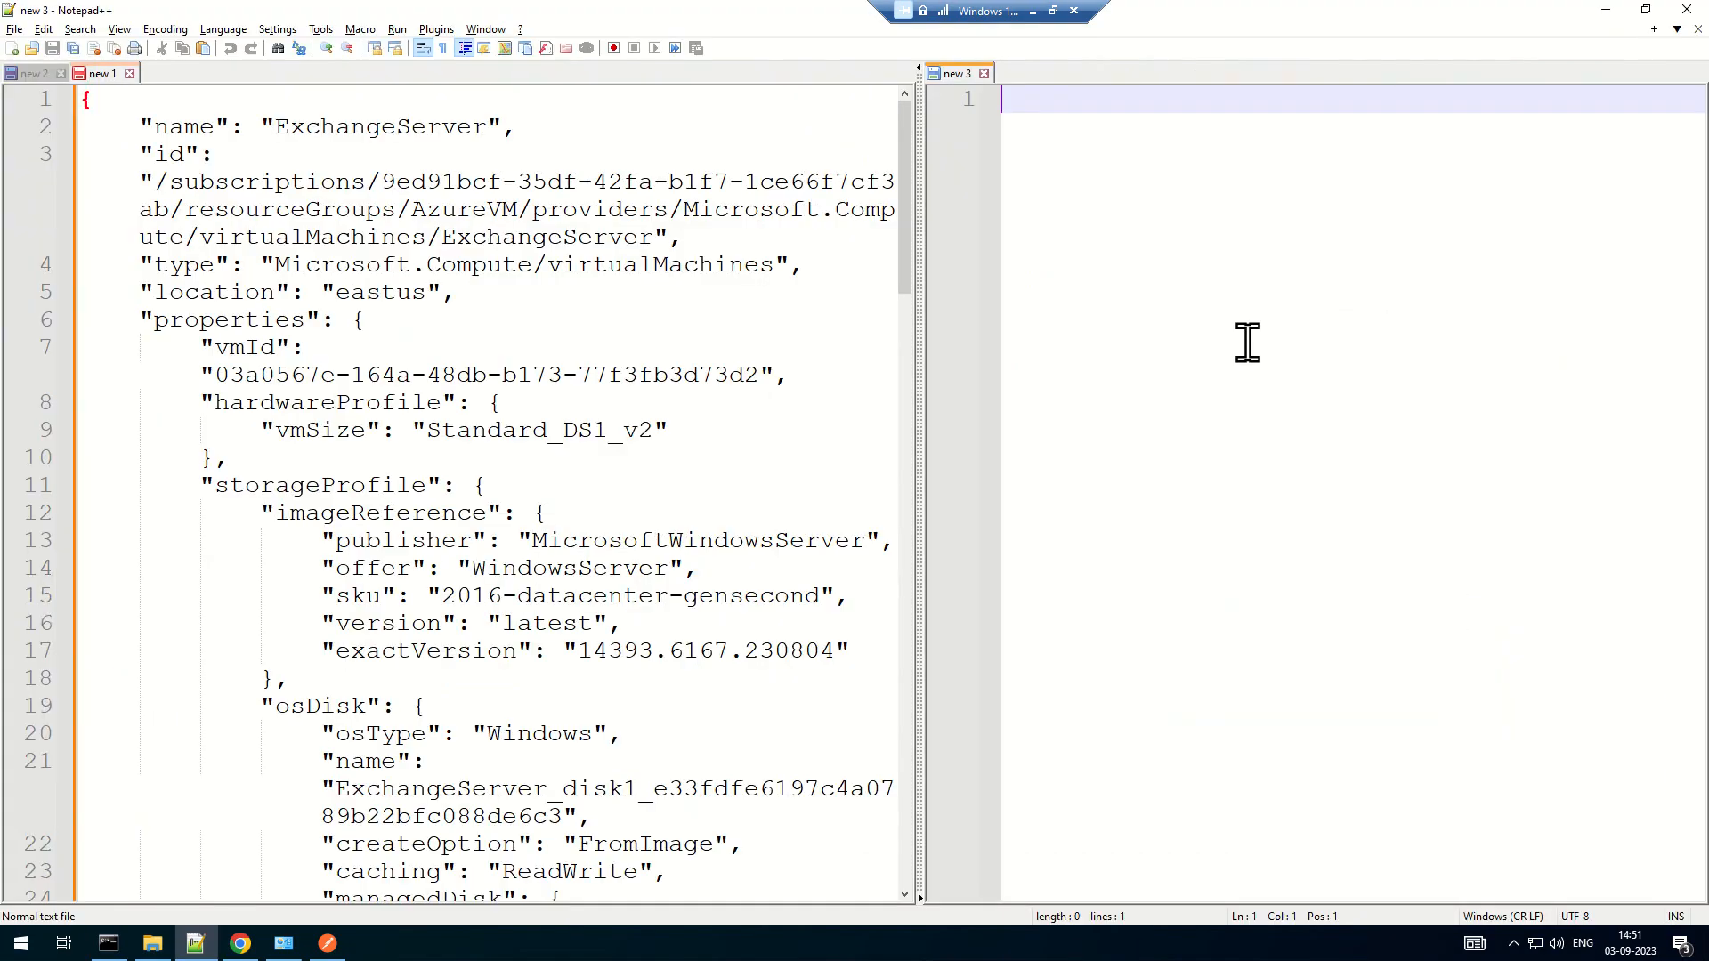
key("ctrl+v")
scroll(1211, 383, "down", 5)
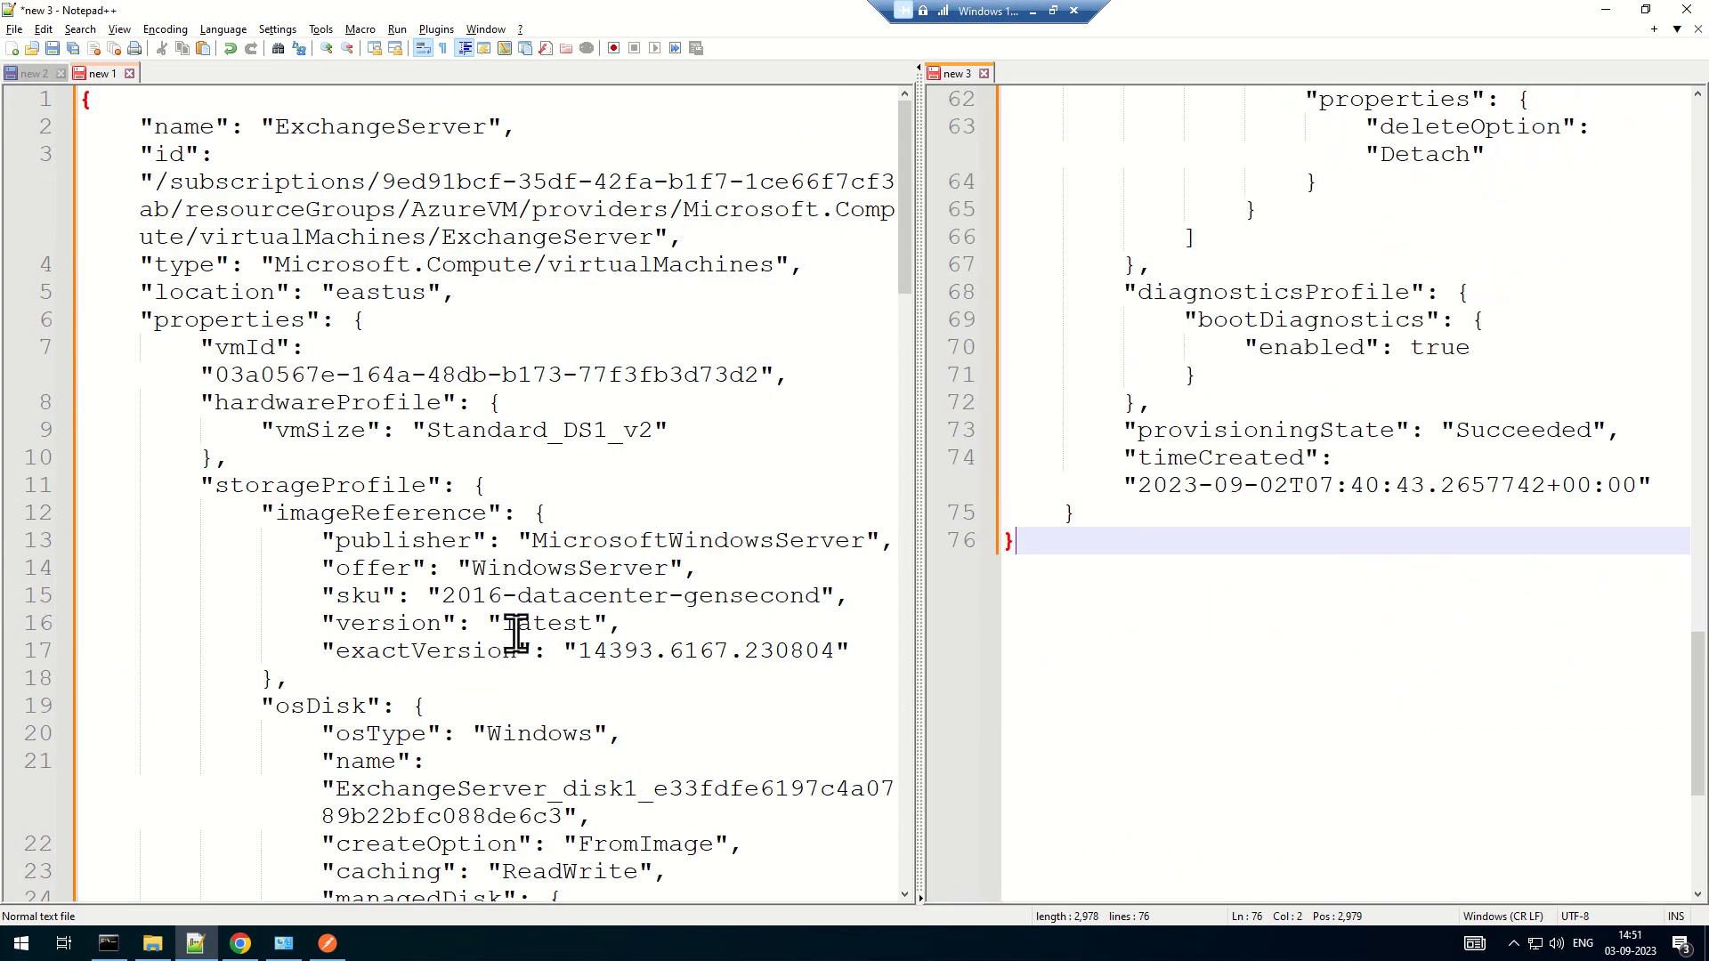
Compare the closing lines of new 1 and new 3, and widen the pane holding new 3 so its long lines fit
scroll(516, 633, "down", 20)
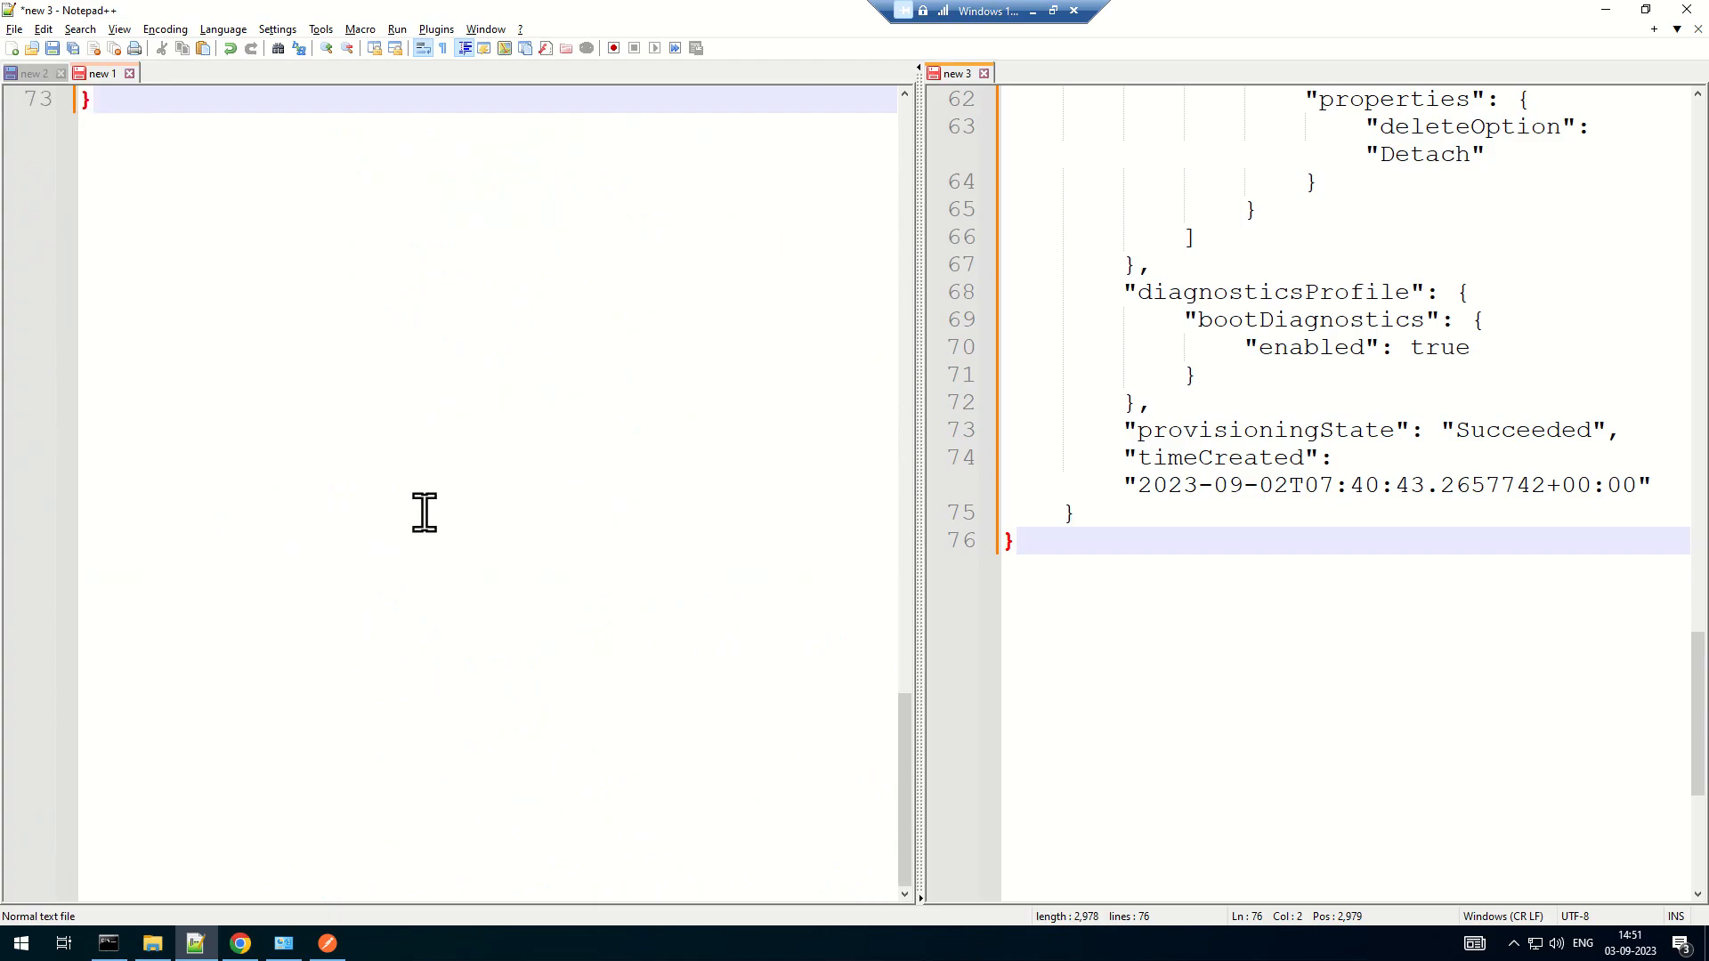
scroll(425, 514, "up", 3)
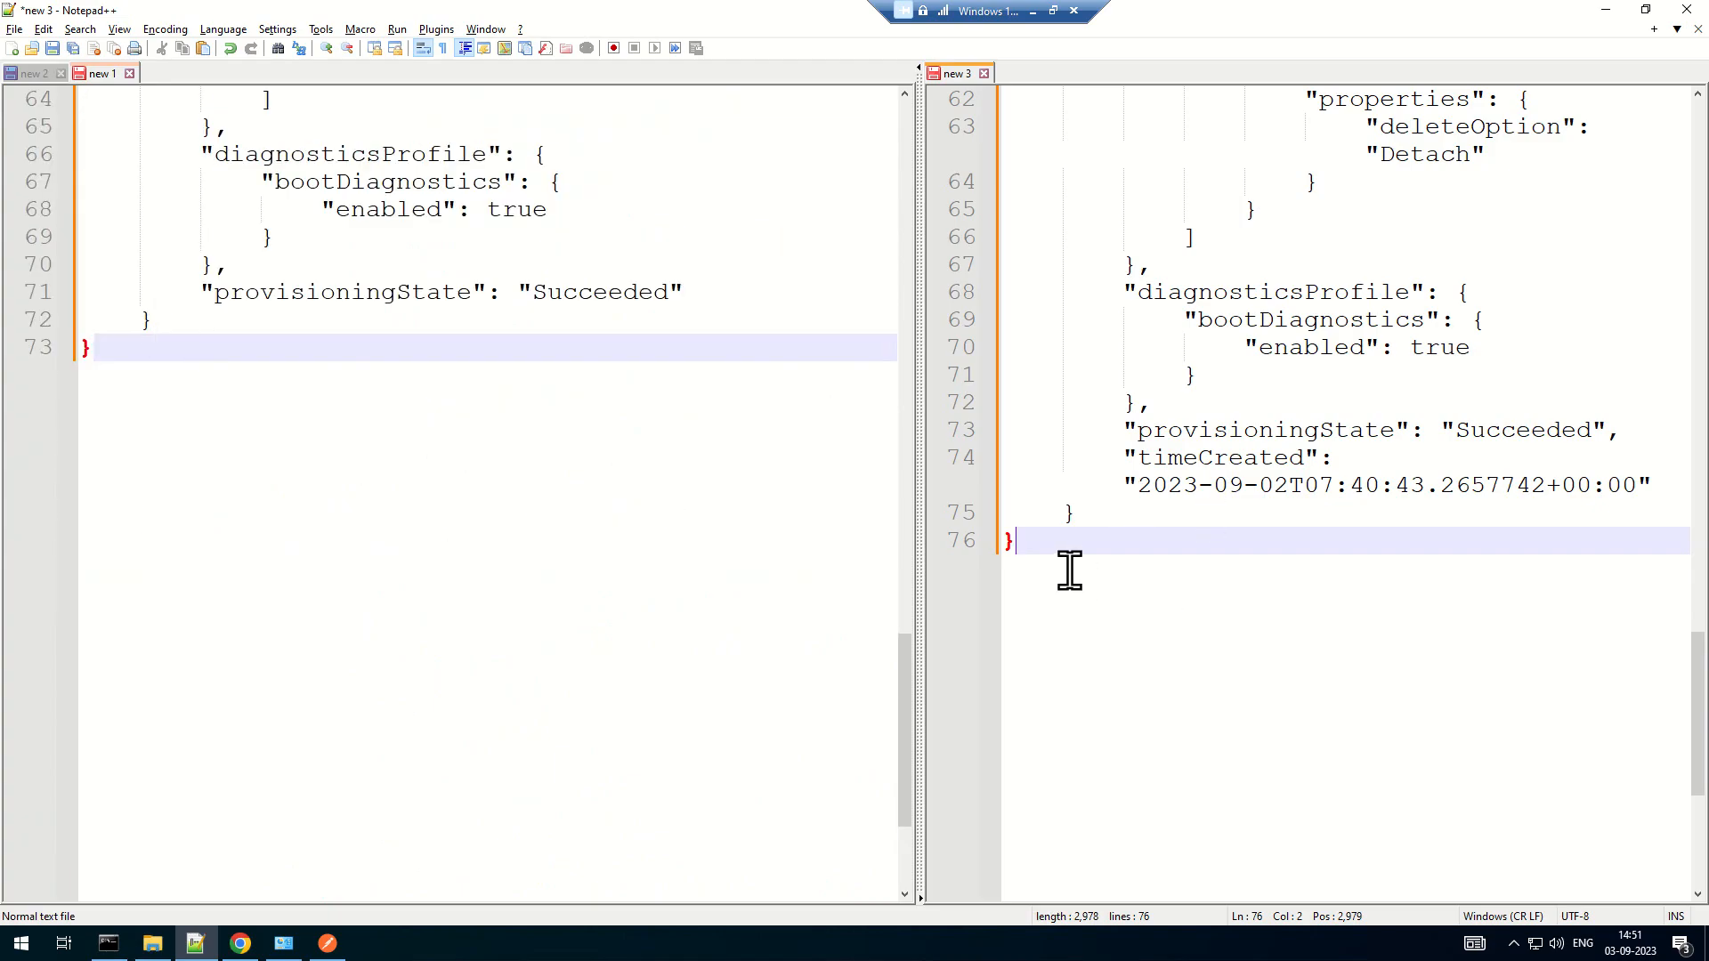
left_click_drag(1070, 570, 885, 480)
left_click(1154, 610)
left_click_drag(918, 559, 354, 583)
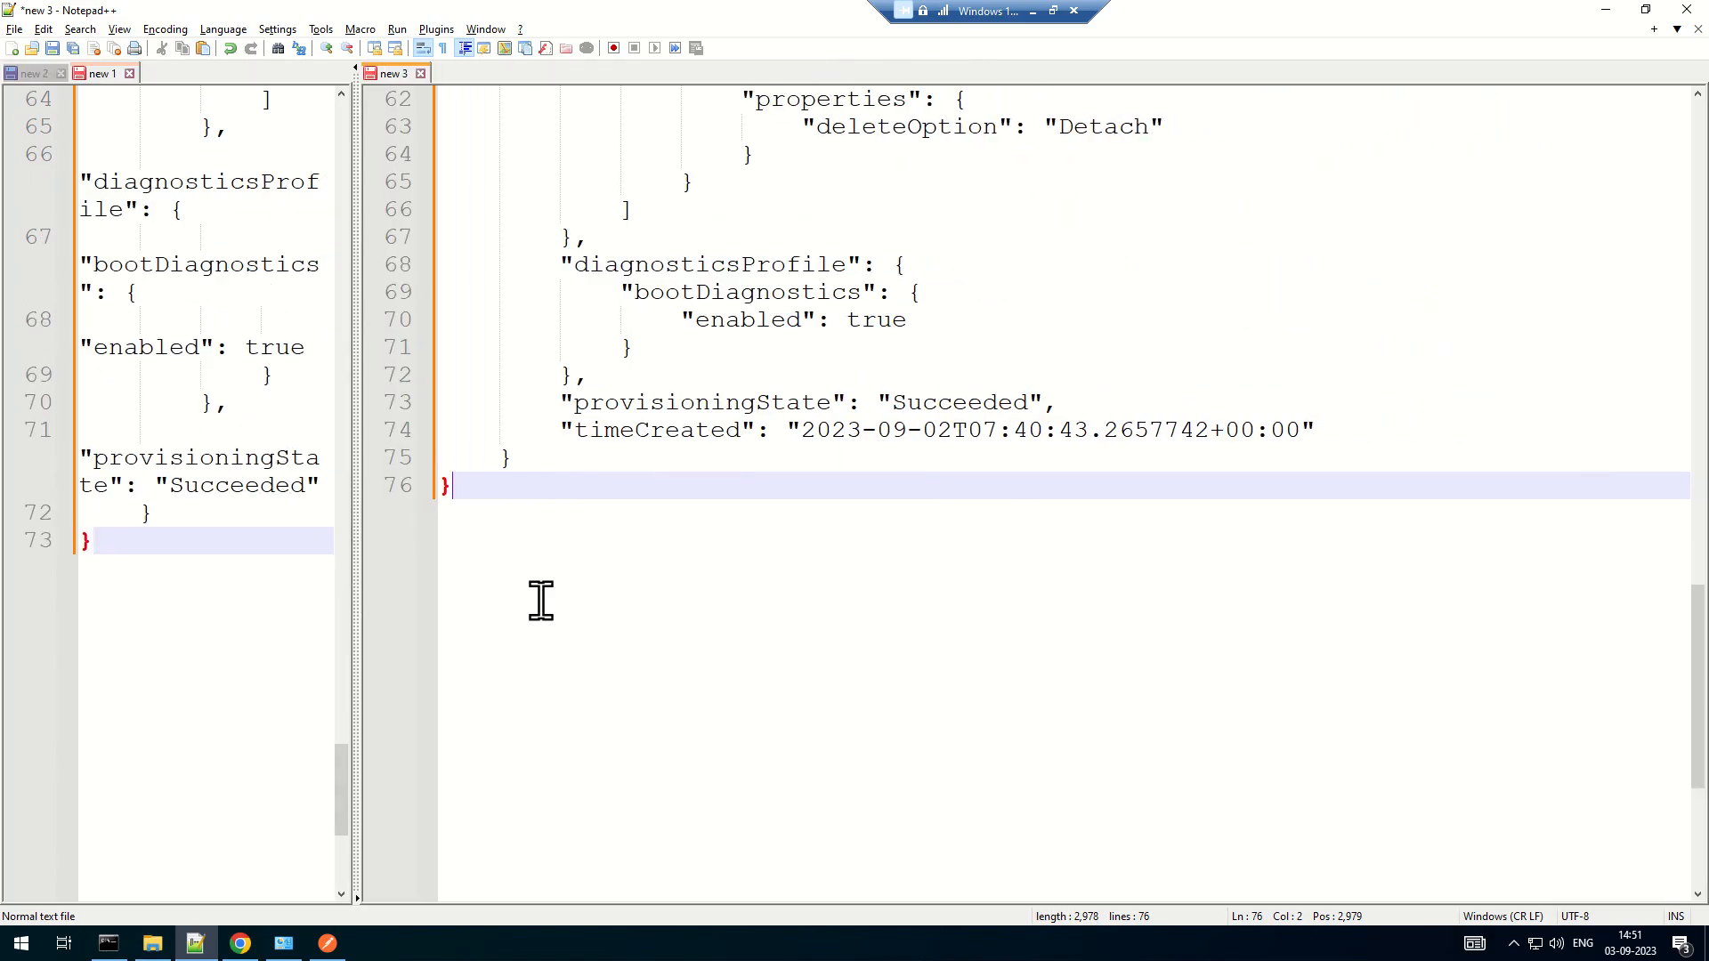
Check the JSON's API version in the Azure portal, then highlight lines 72 to 75 of new 3 in Notepad++ and even out both panes
key("alt+Tab")
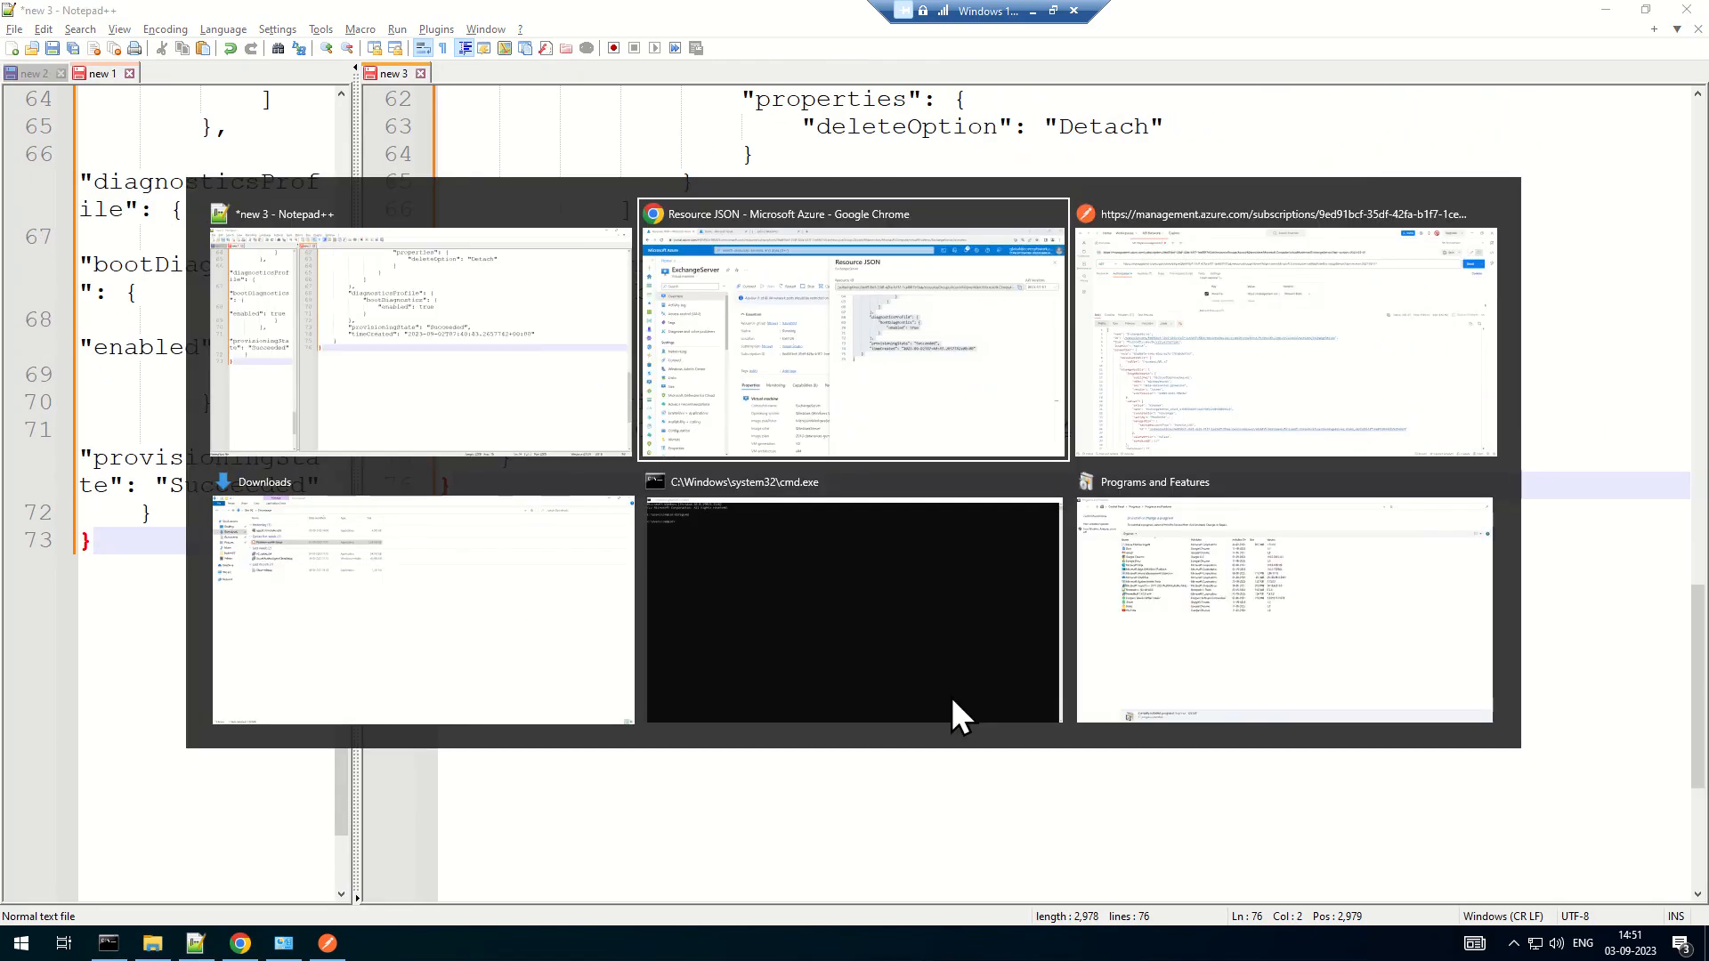
key("ctrl+a")
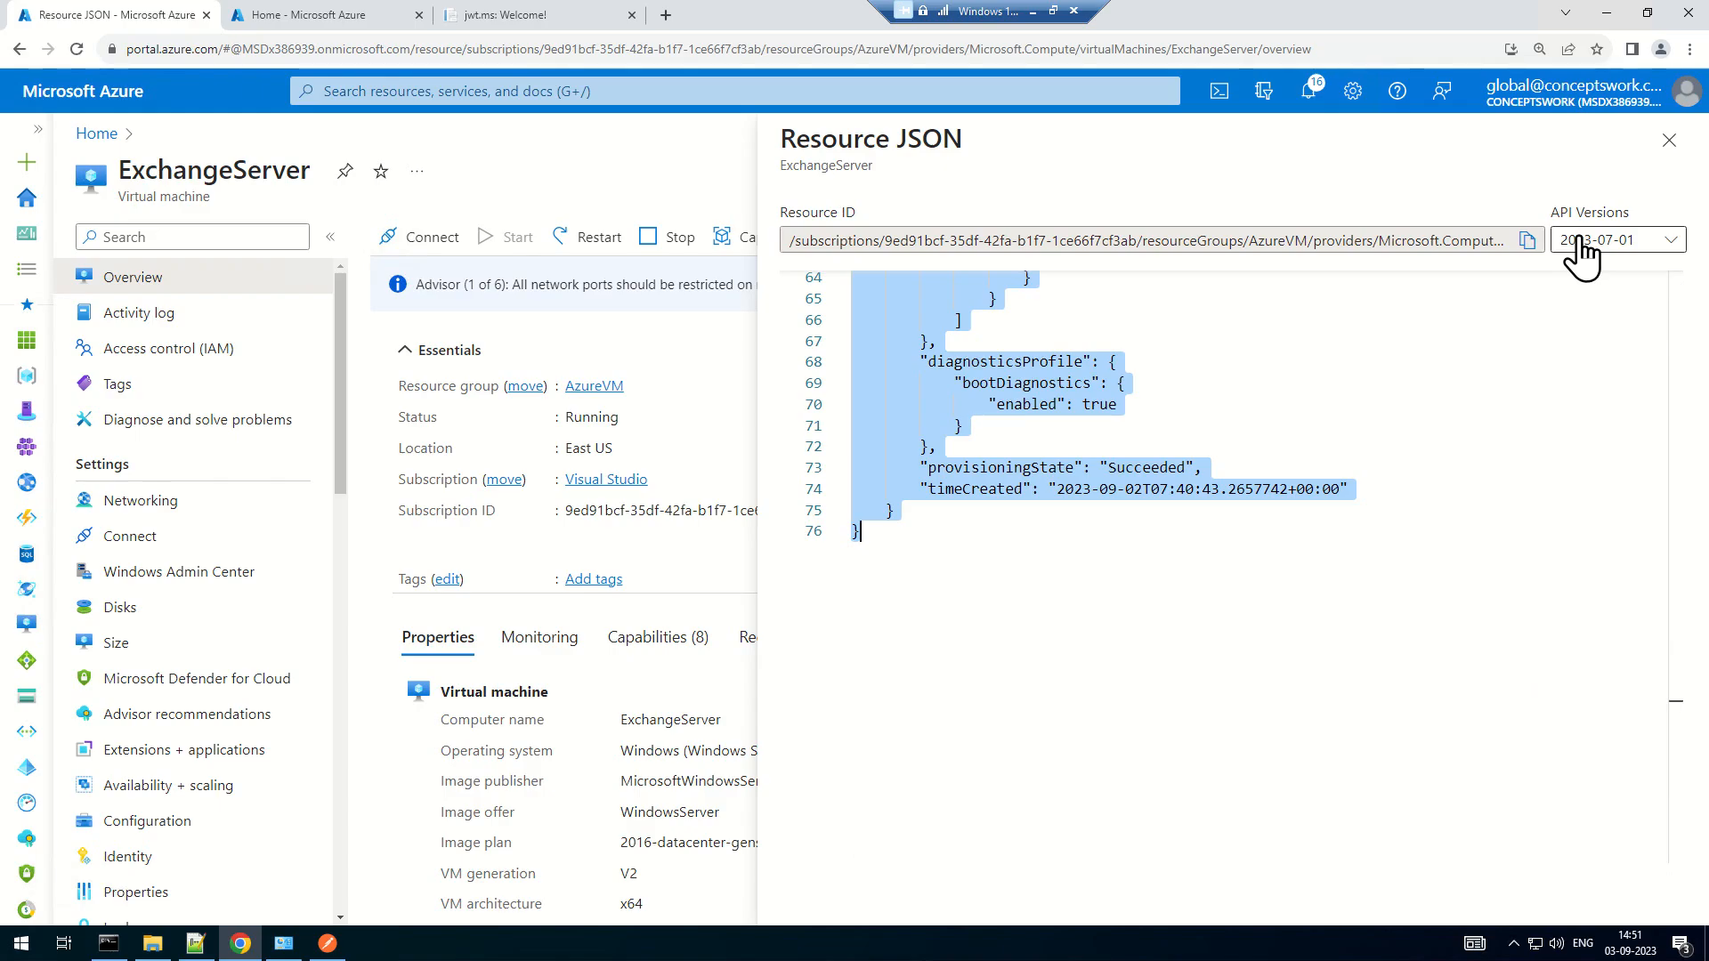
key("alt+Tab")
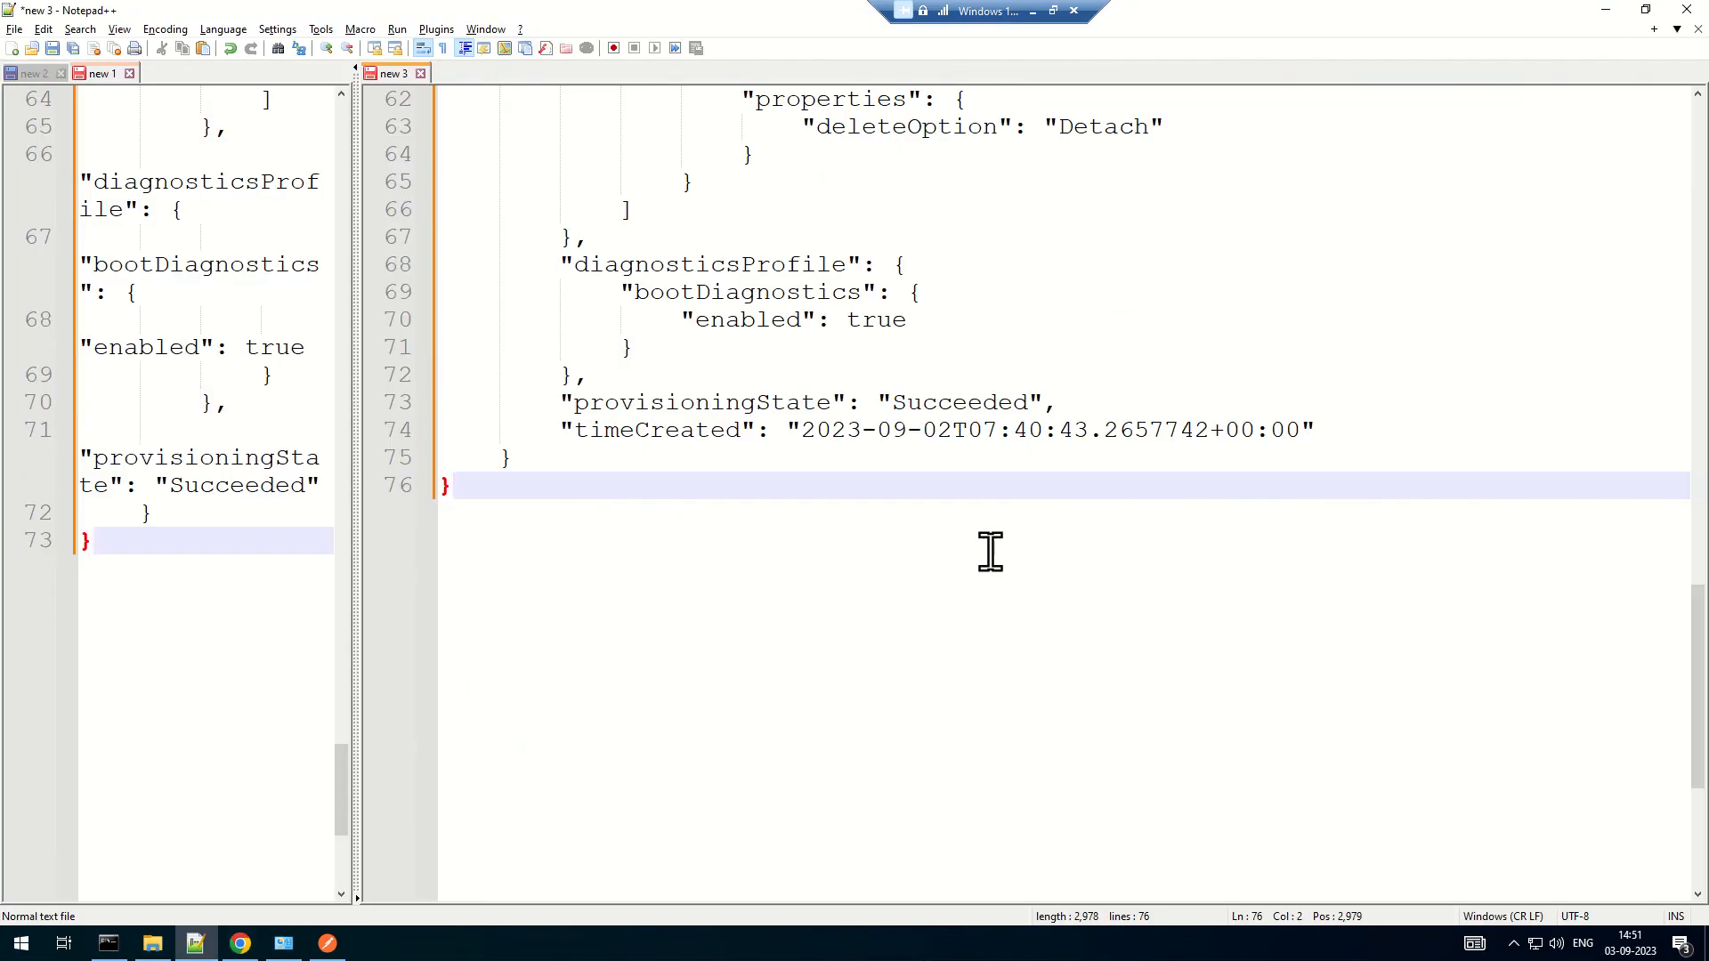
left_click_drag(1110, 454, 449, 376)
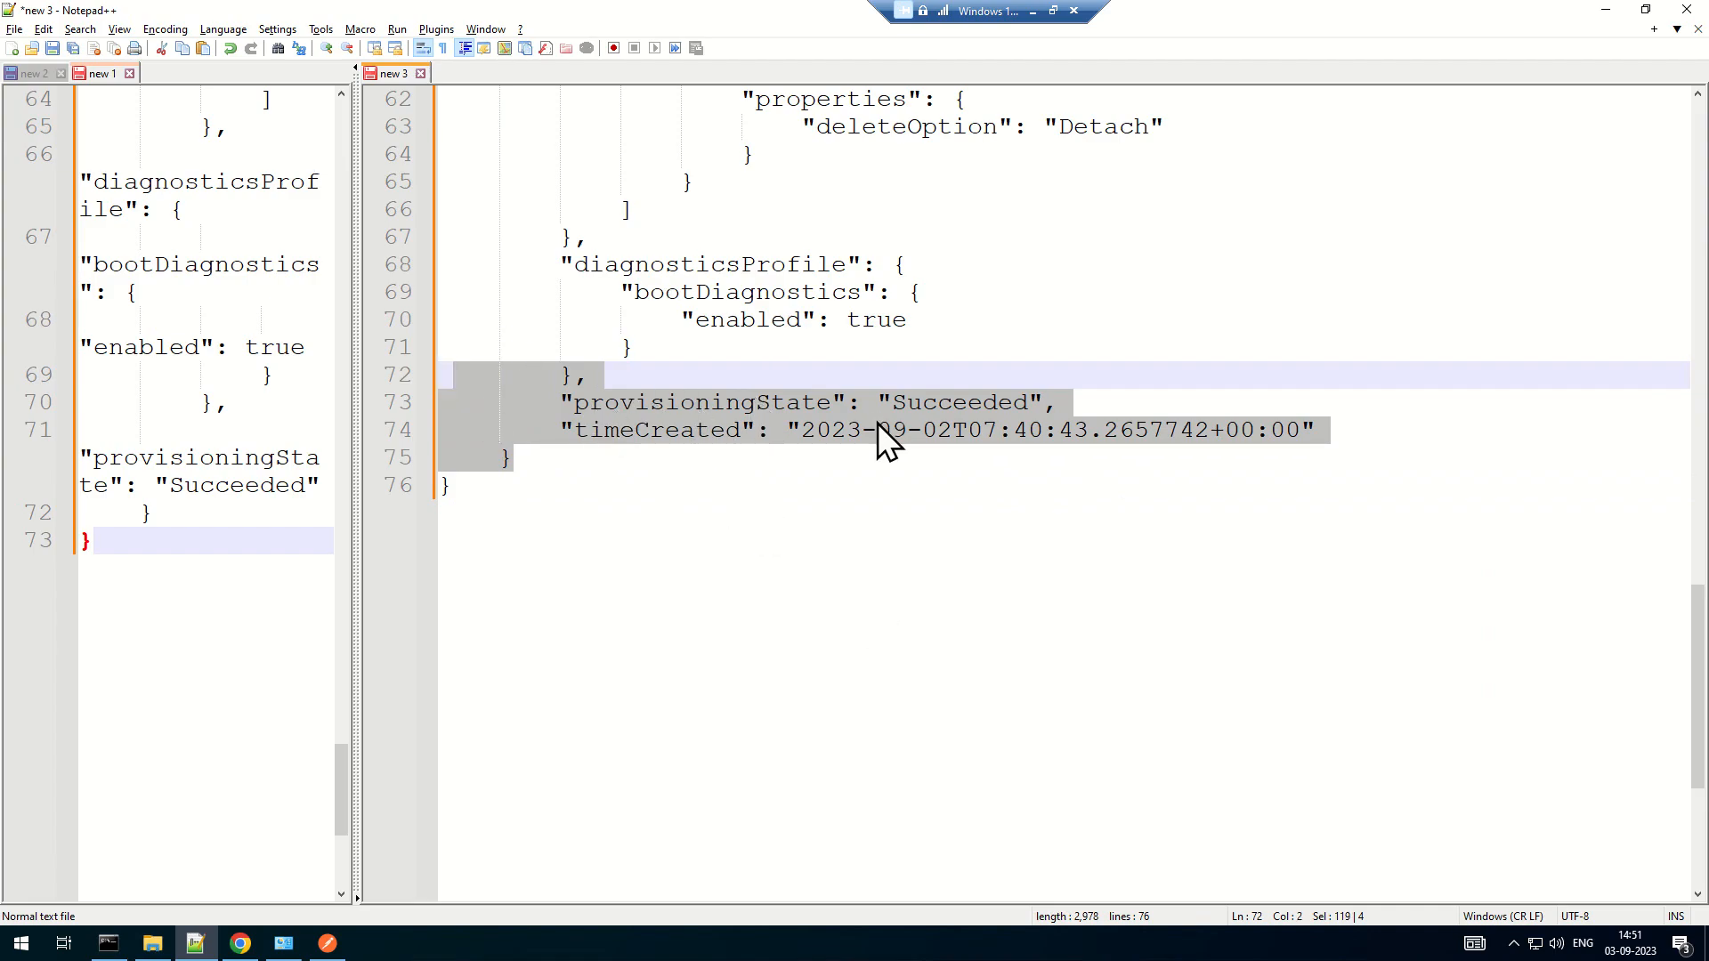
left_click_drag(352, 486, 845, 486)
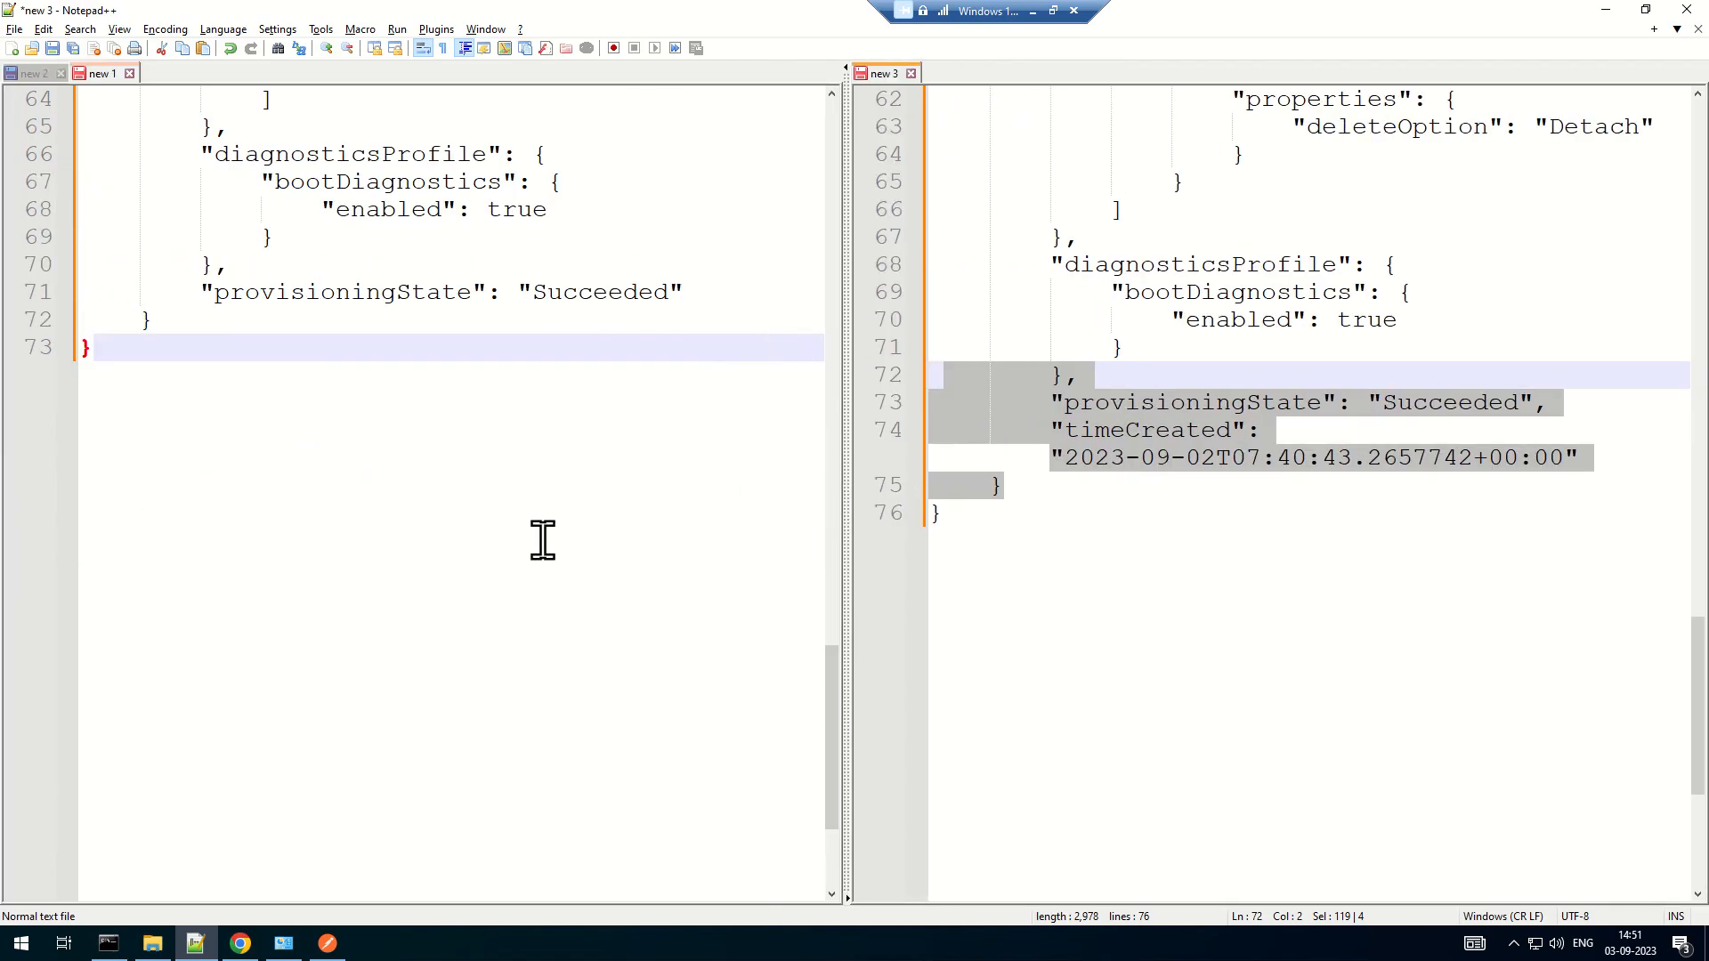
Switch to the Azure portal, close the ExchangeServer JSON view and leave the virtual machine's page for the portal home
key("alt+Tab")
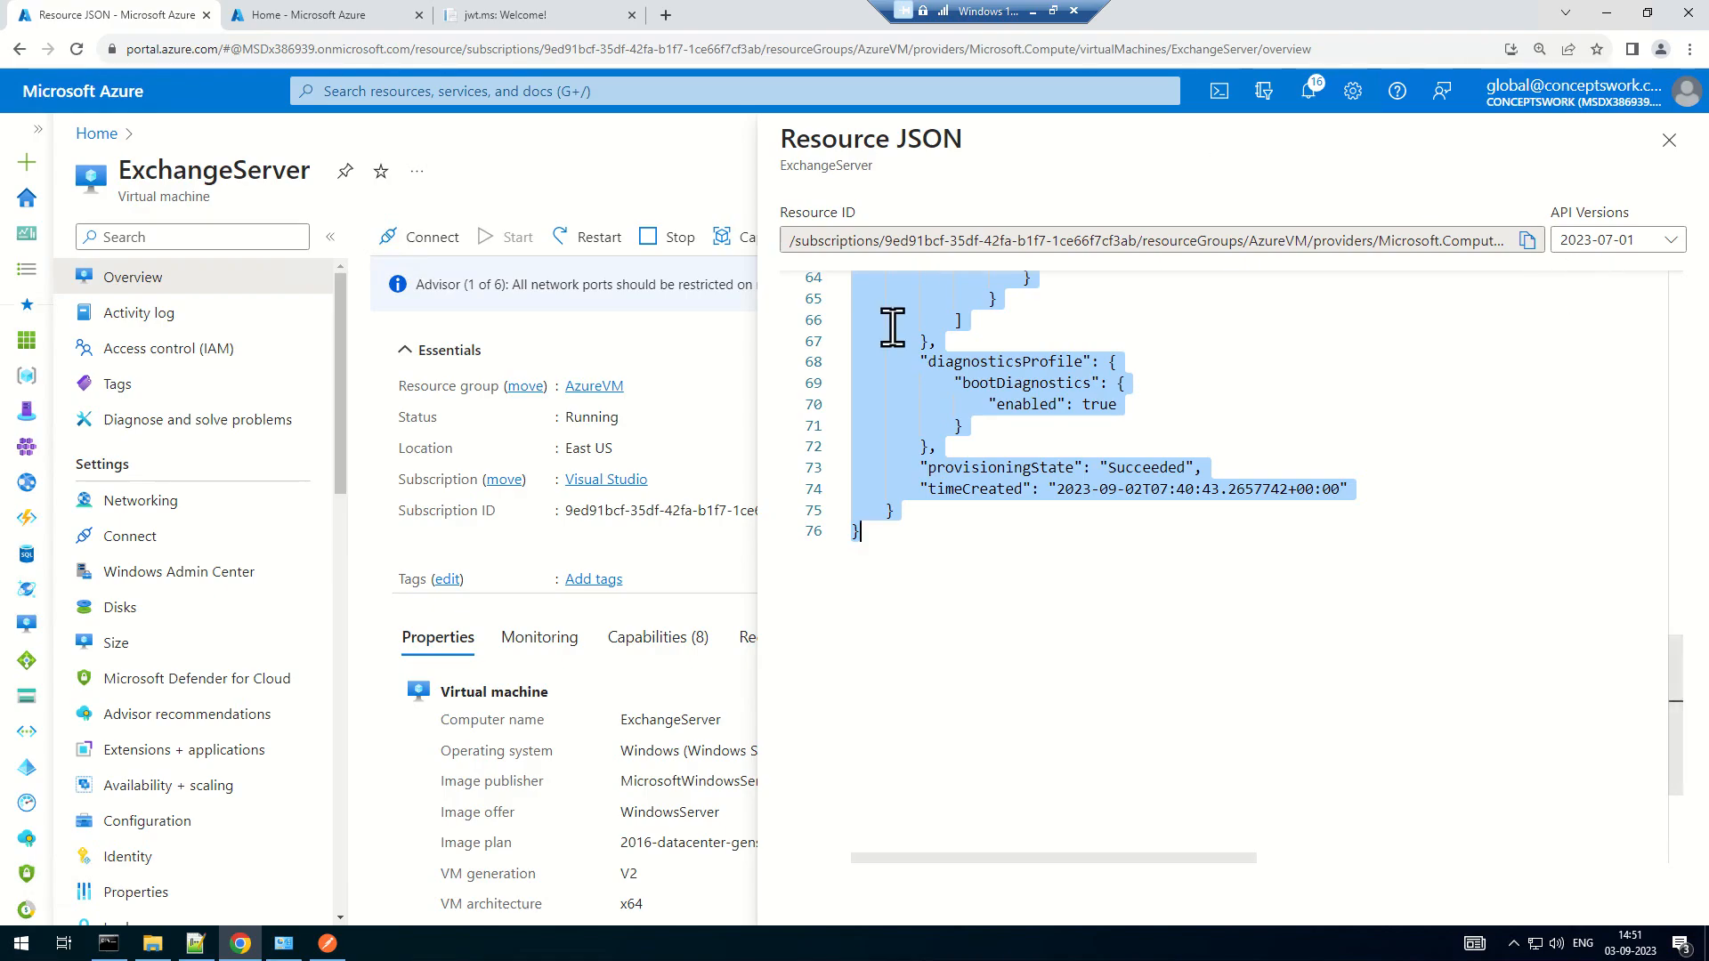
left_click(1067, 672)
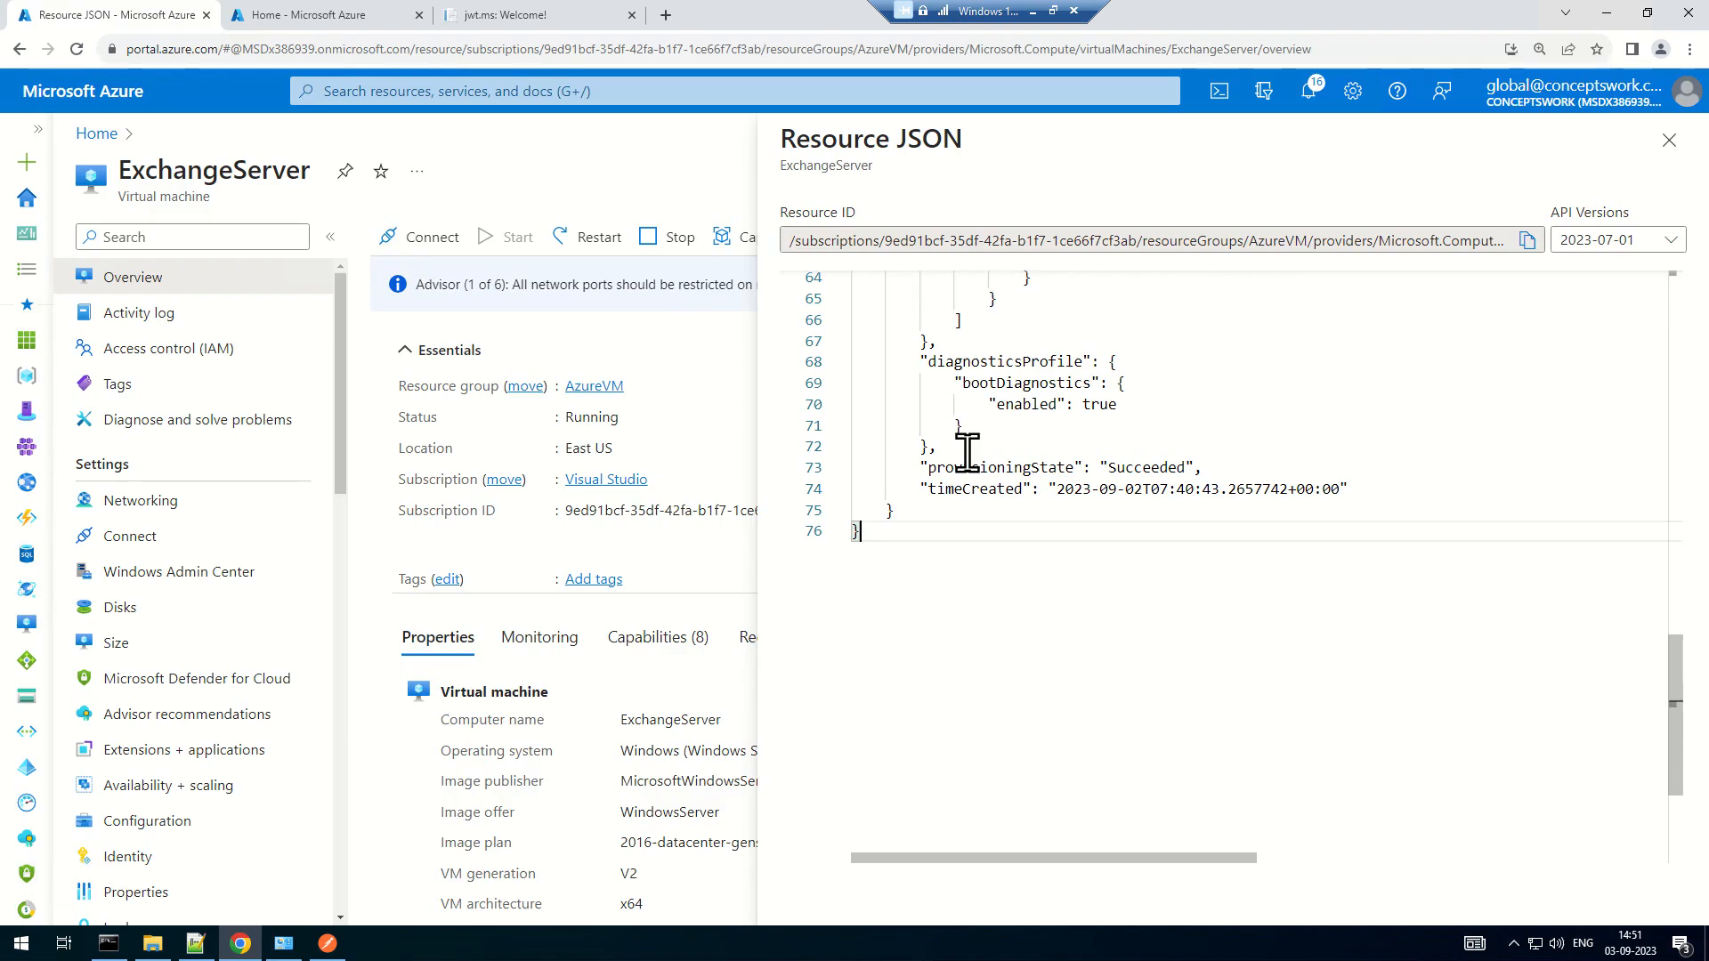
left_click(1669, 139)
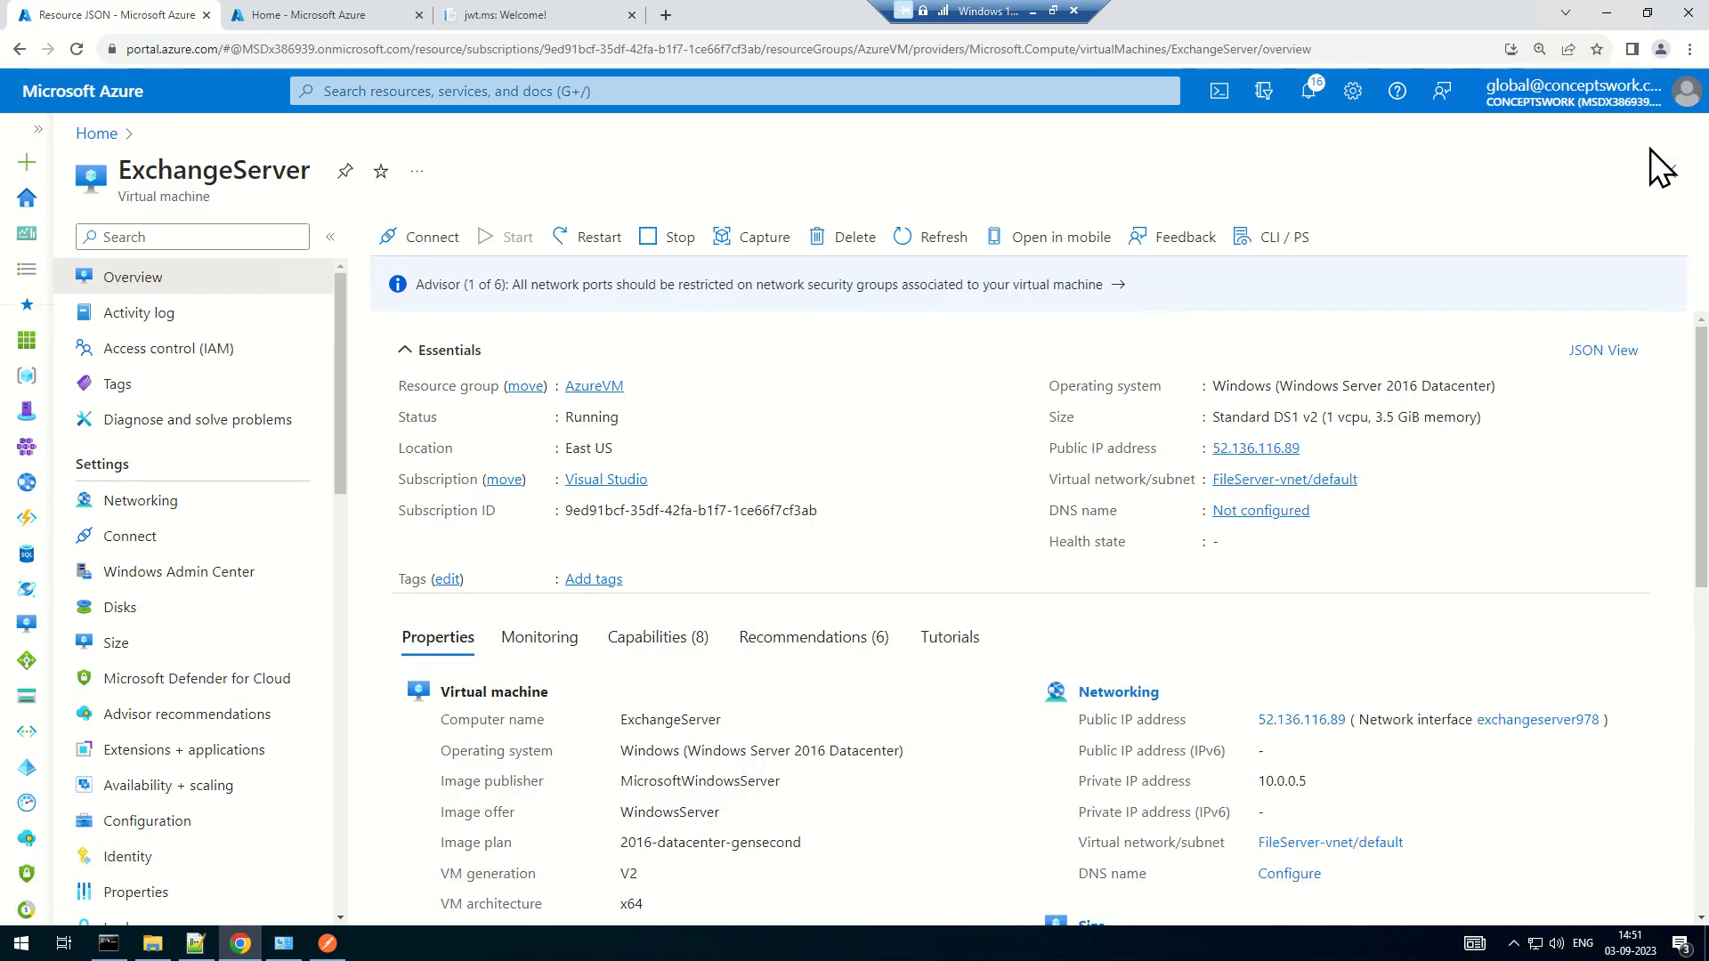
left_click(1669, 171)
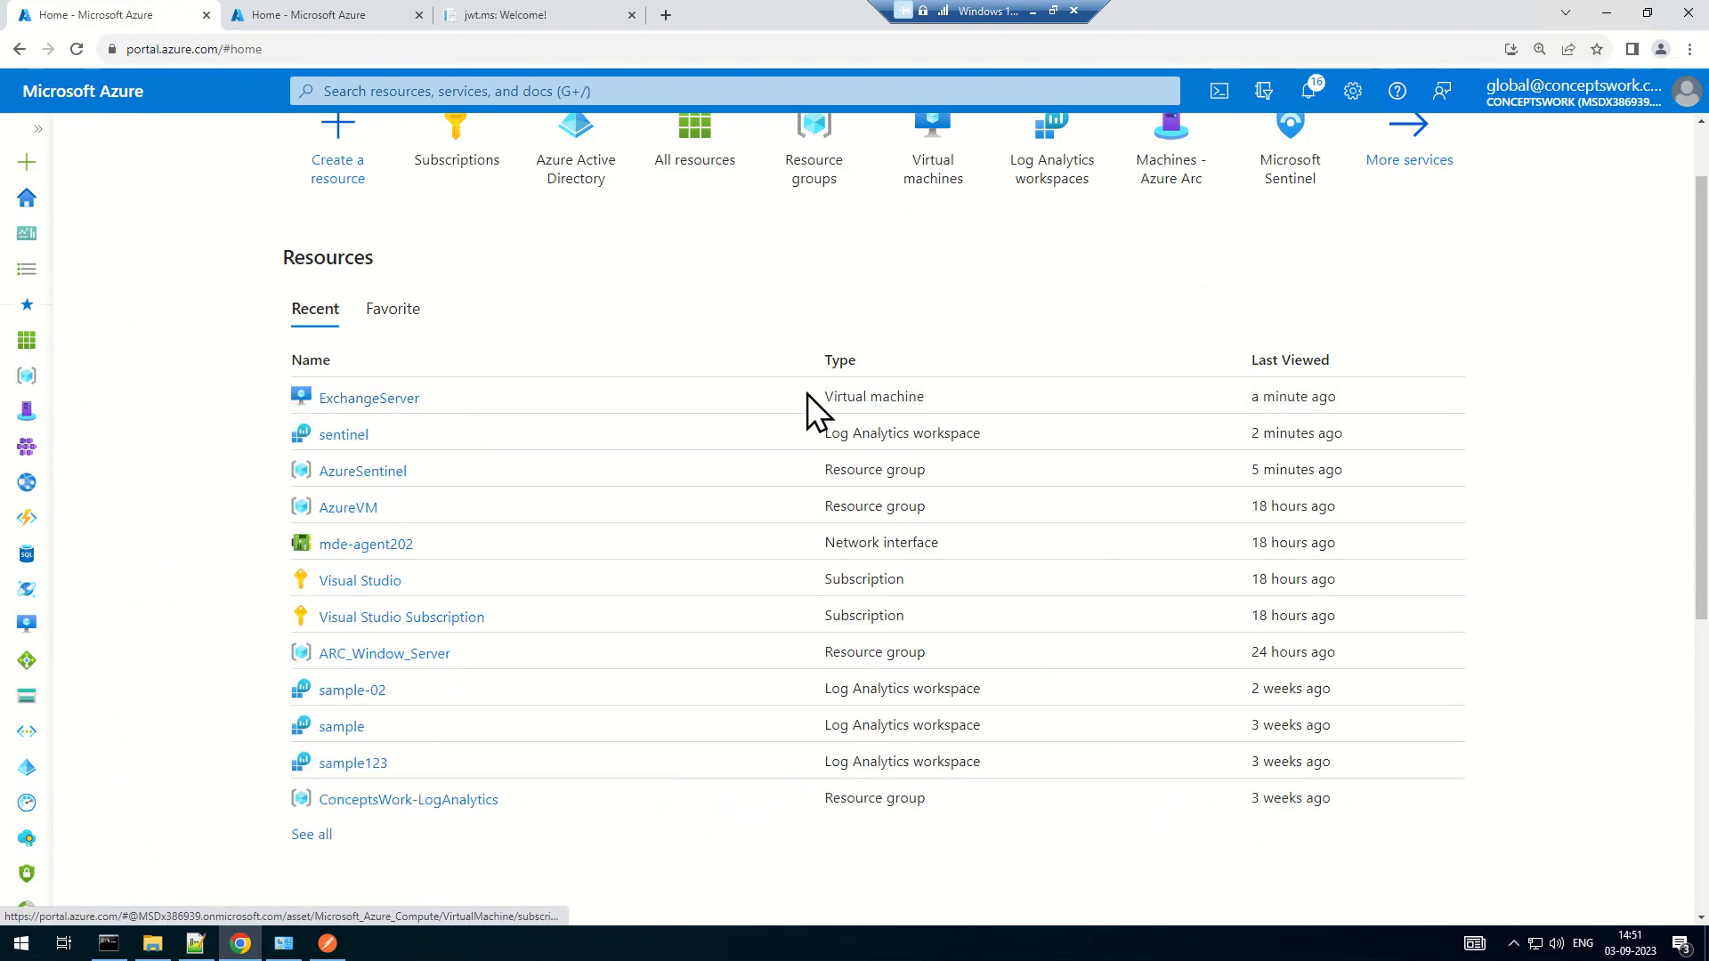
Glance at the Postman request, then in the portal view the API permissions of Azure Active Directory's CW-AzureAPI-REST app registration
left_click(328, 944)
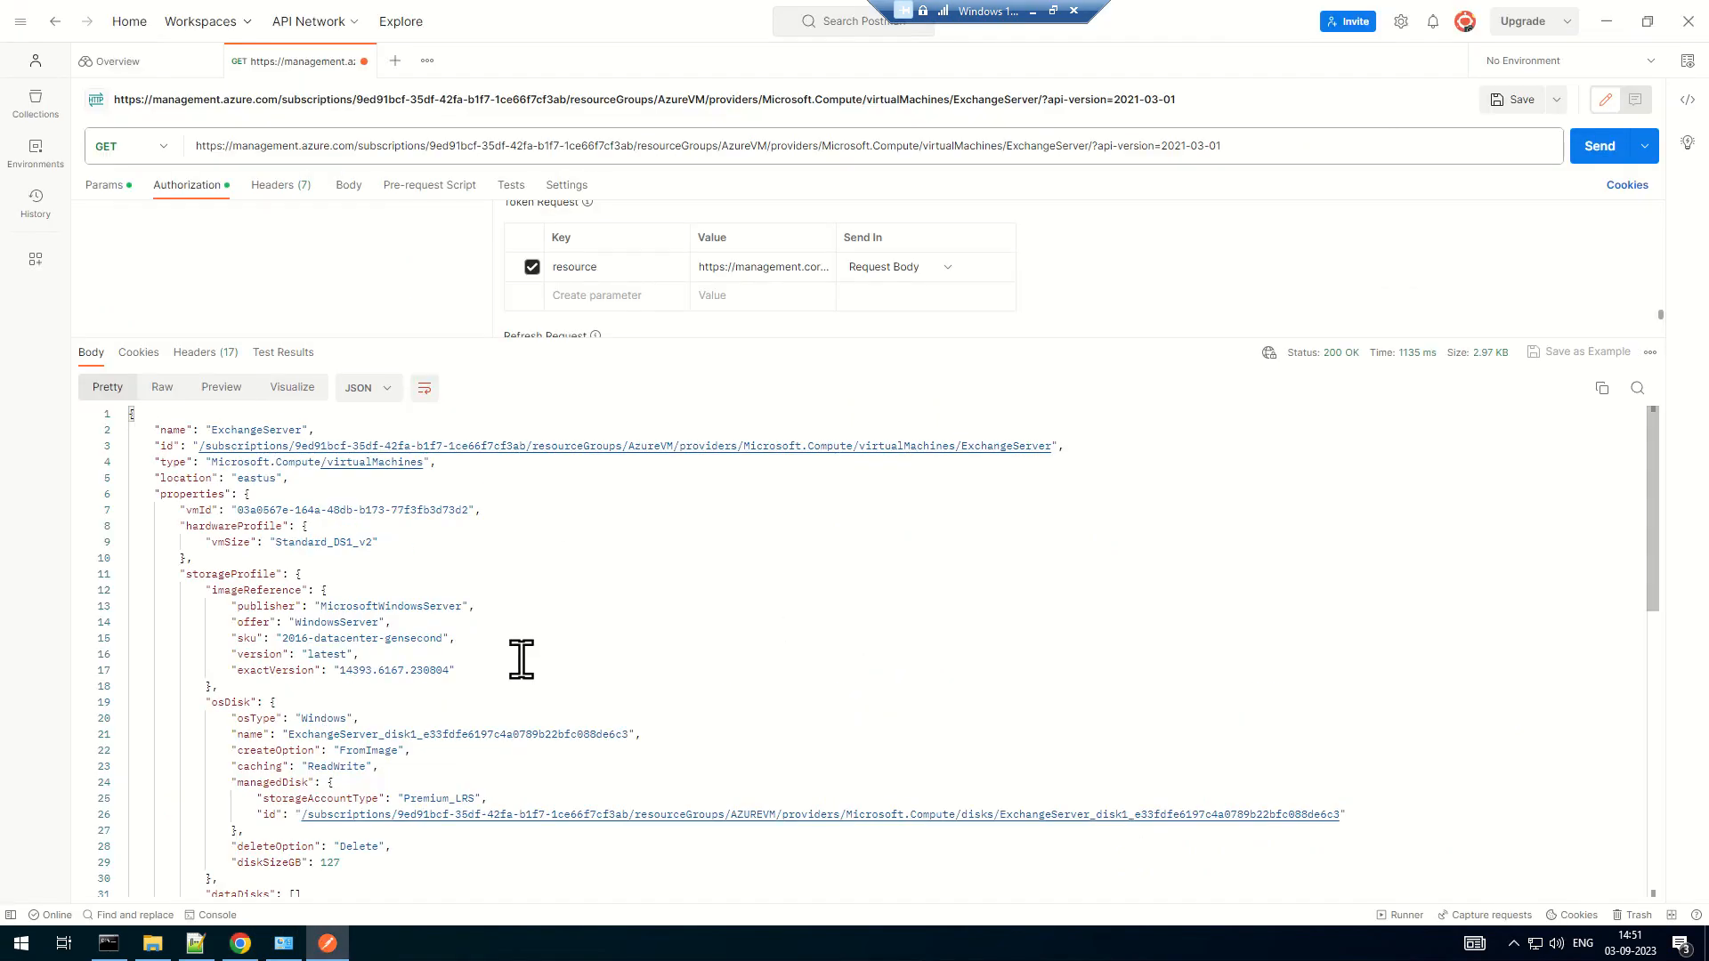
key("alt+Tab")
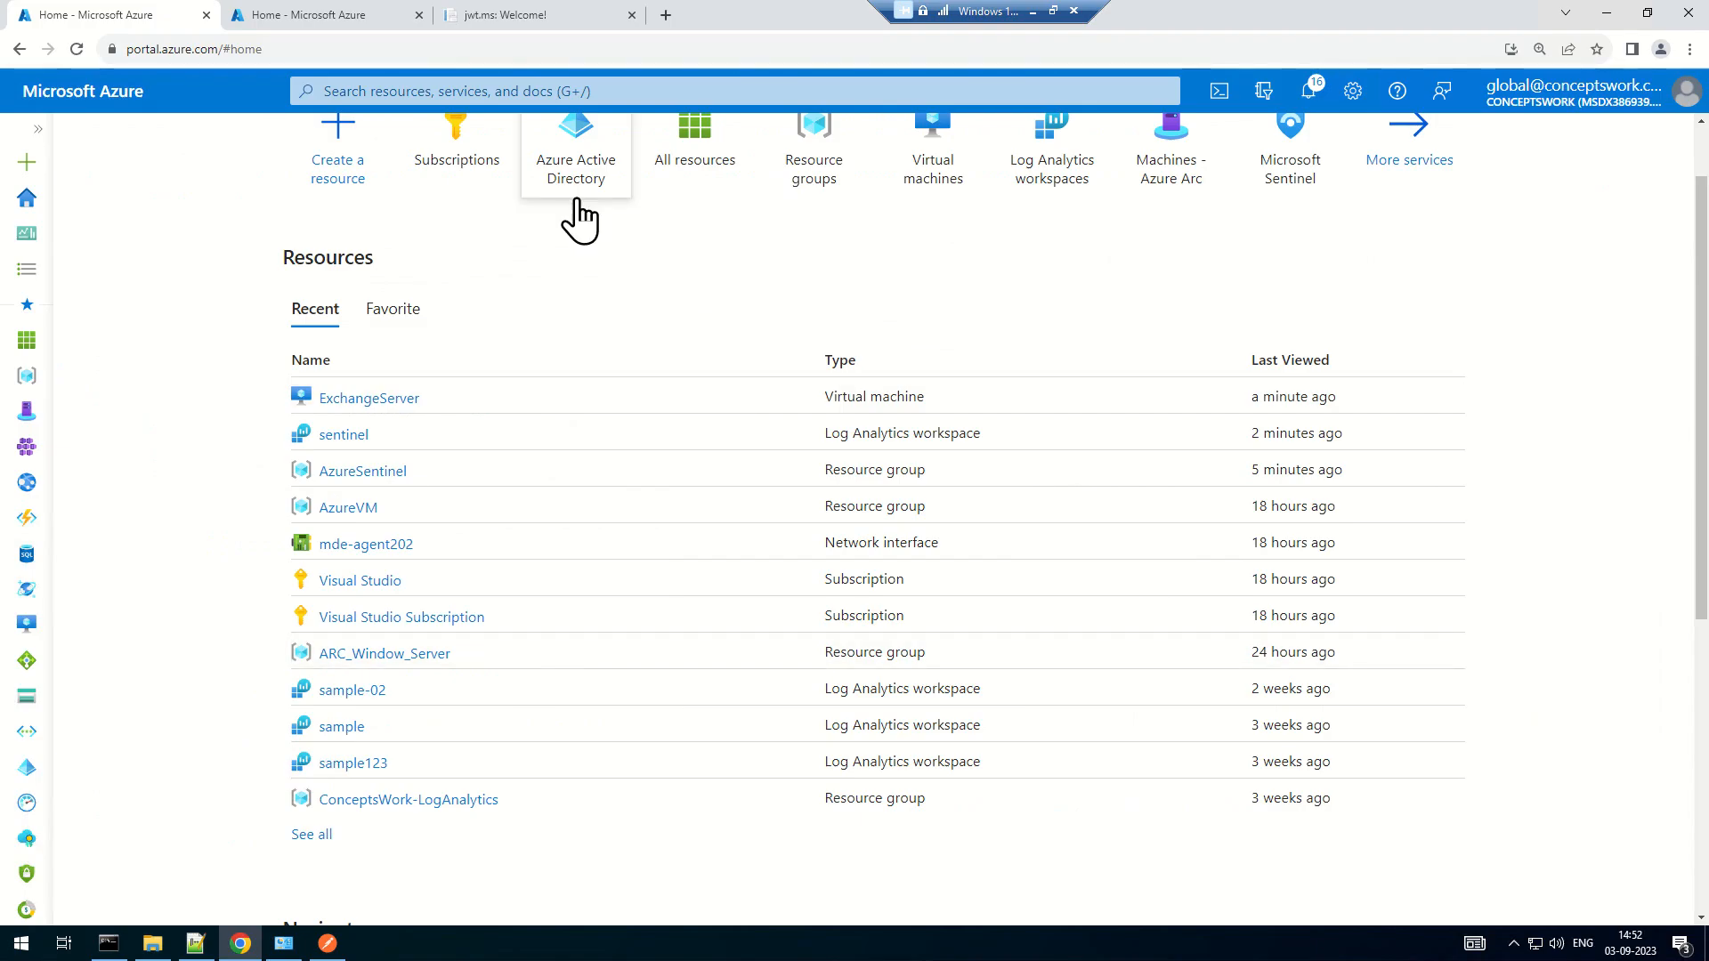
left_click(570, 210)
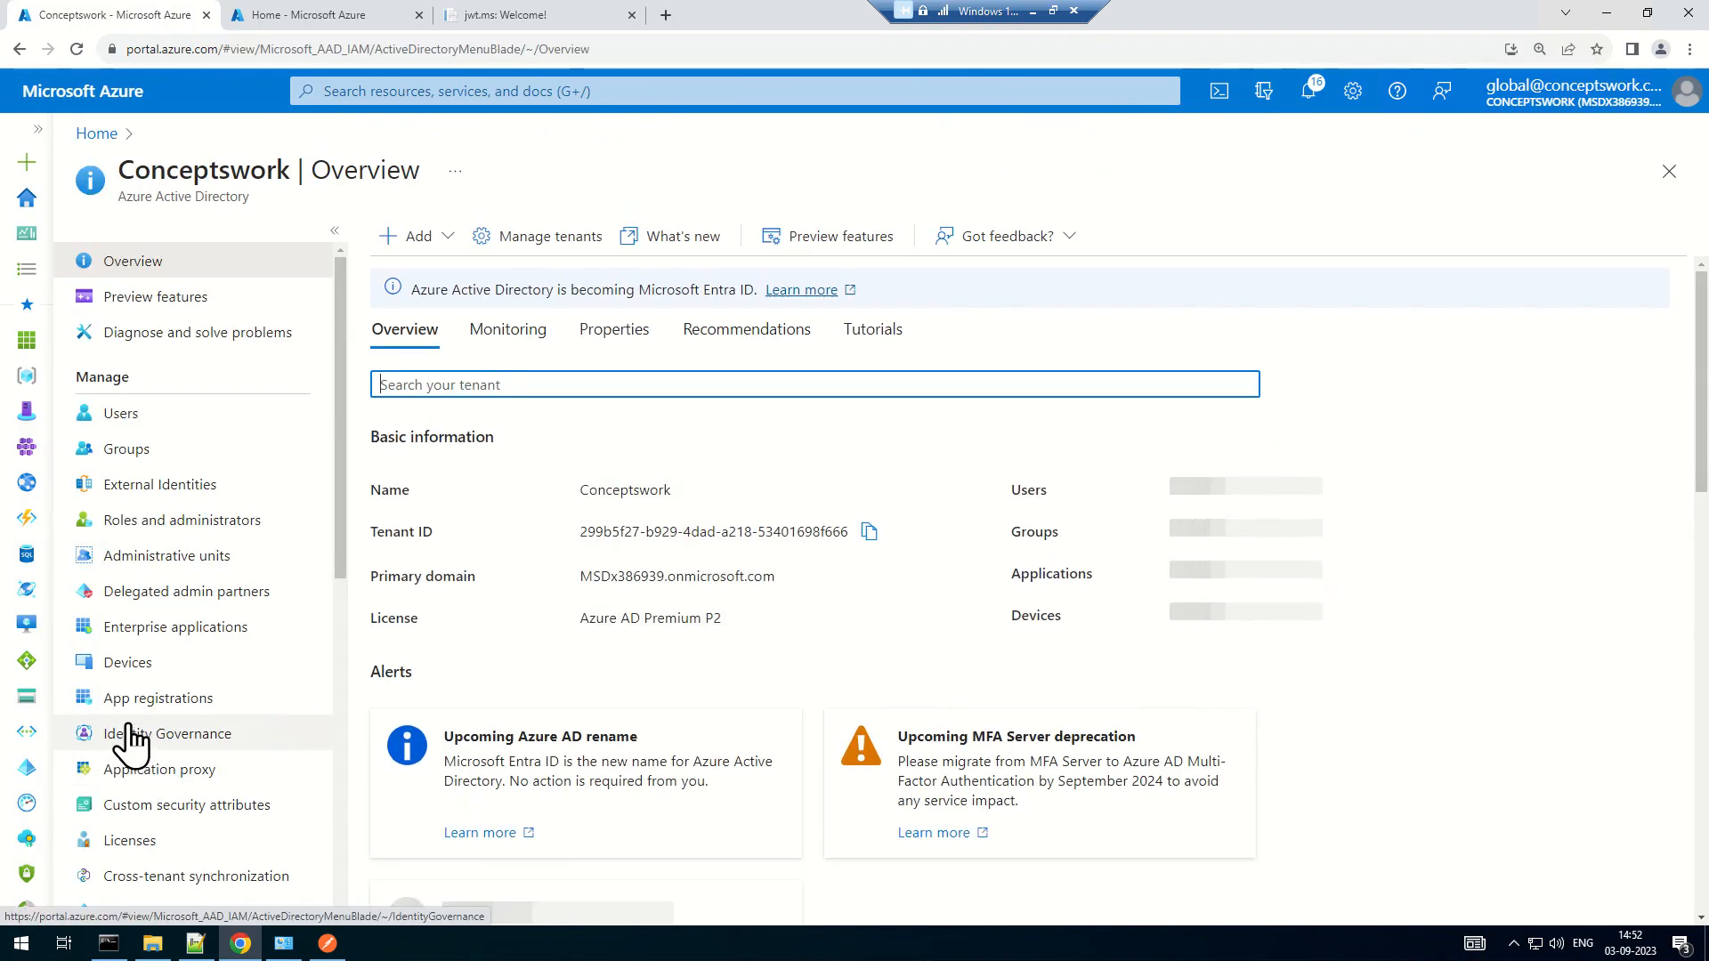
left_click(125, 708)
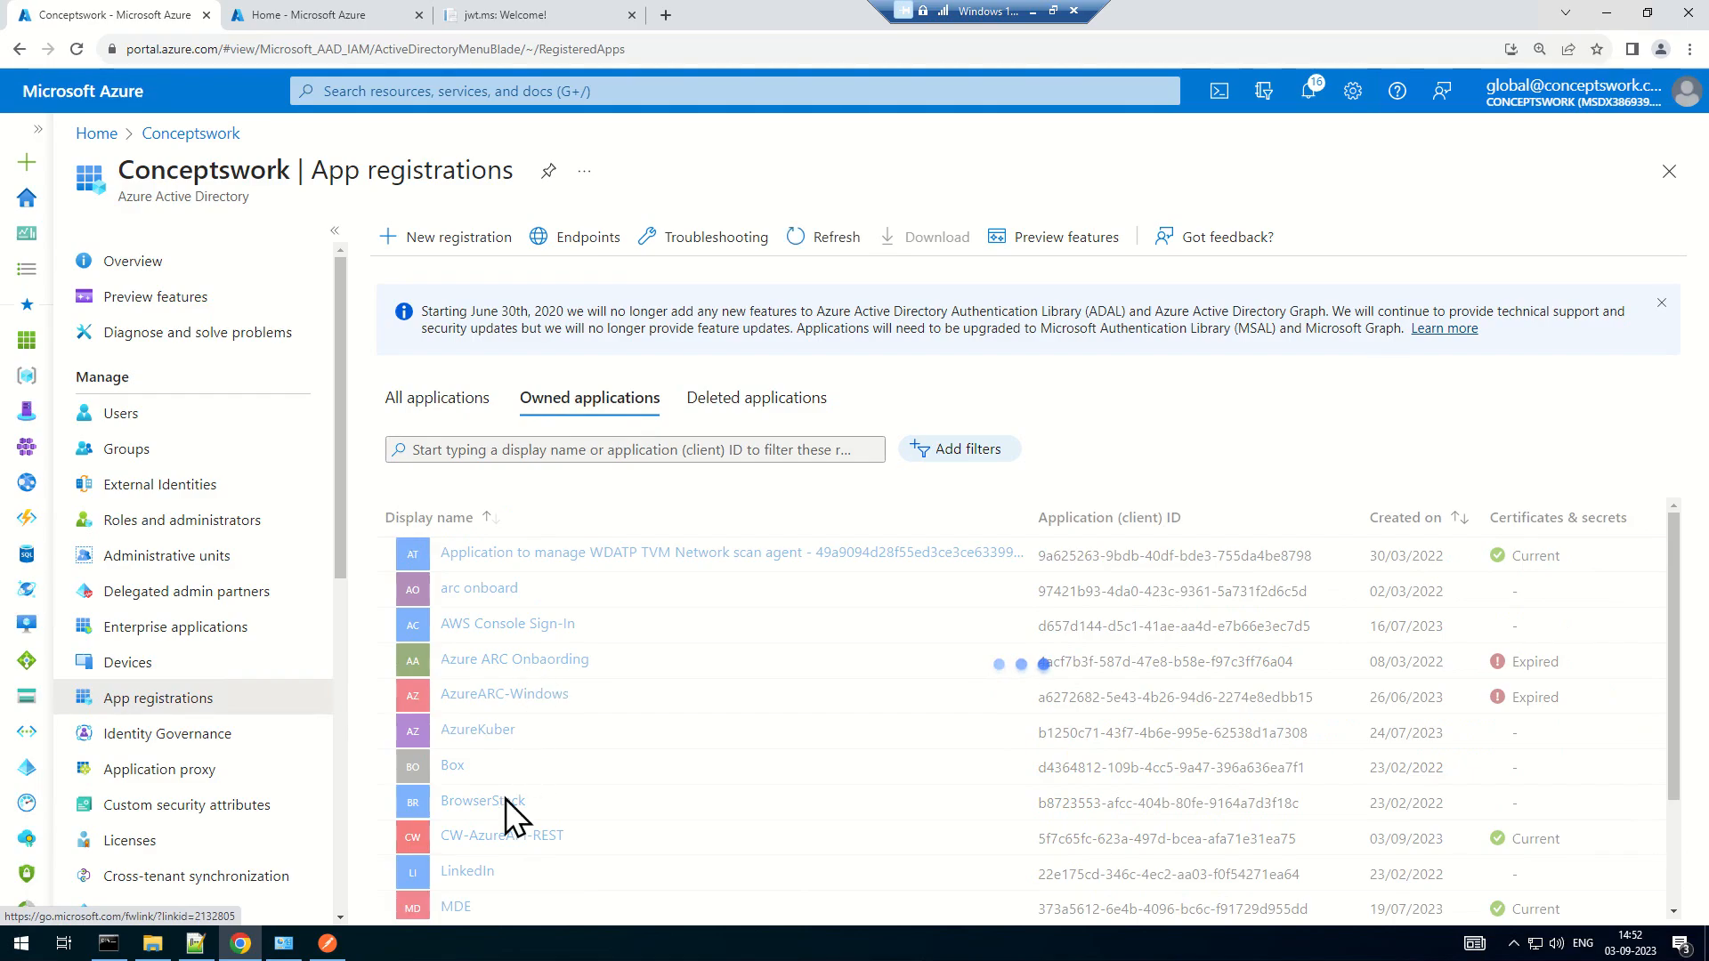
left_click(411, 401)
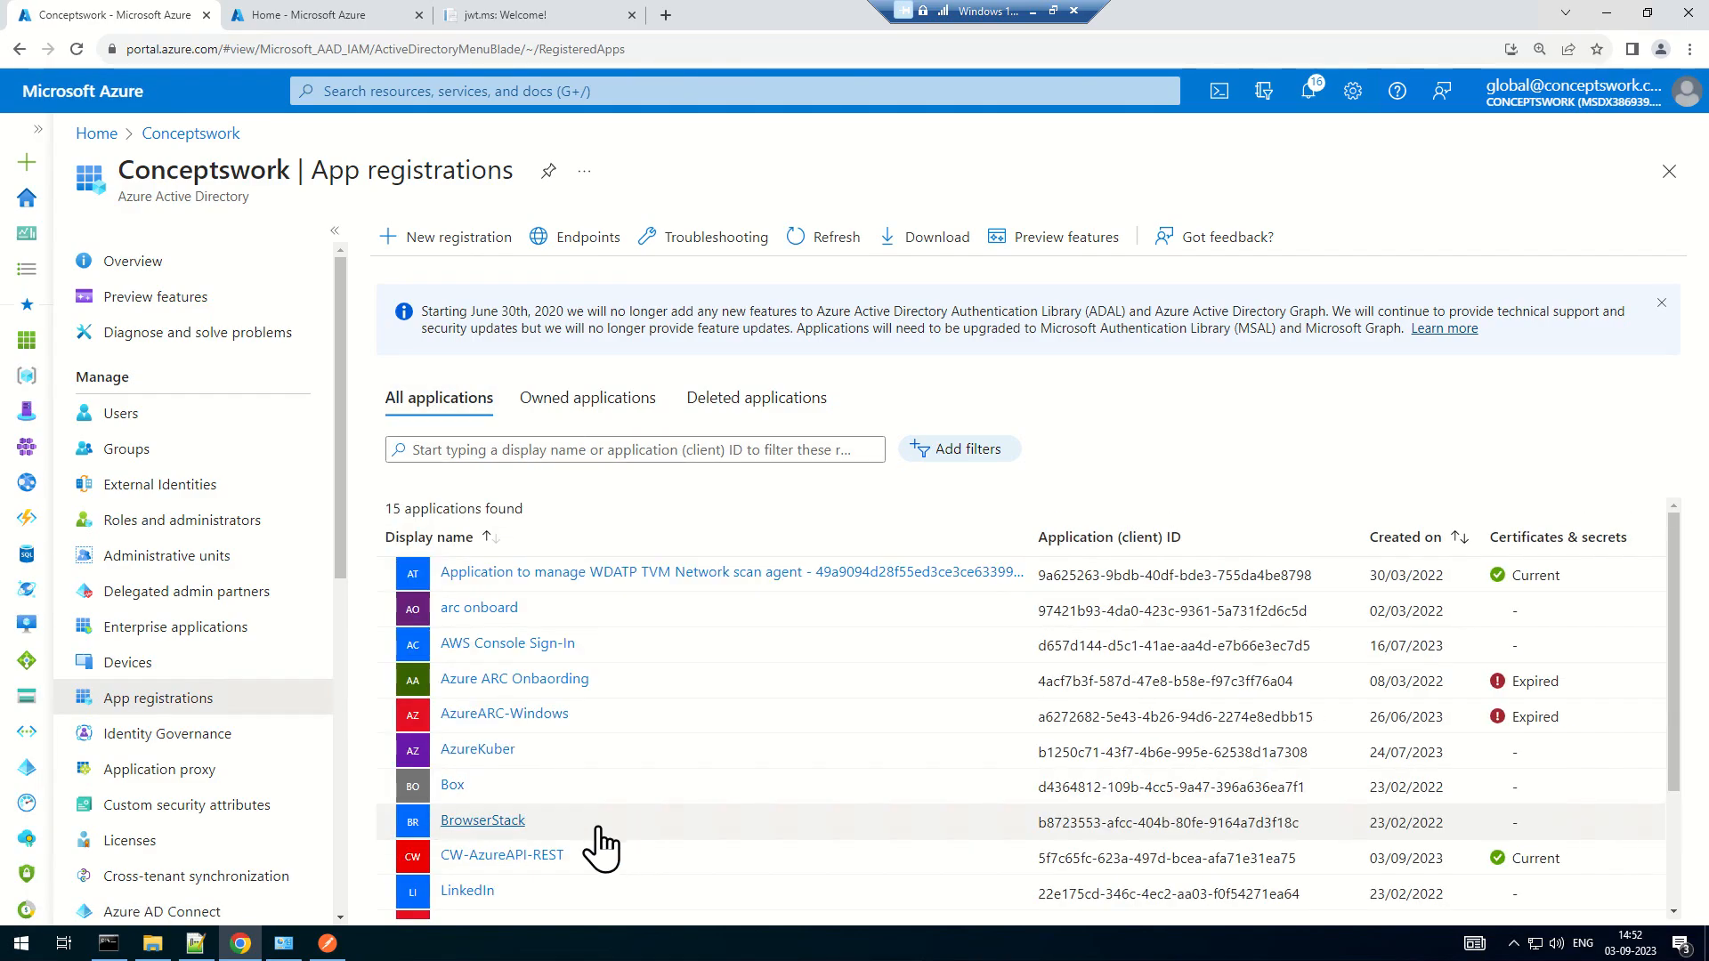
left_click(452, 858)
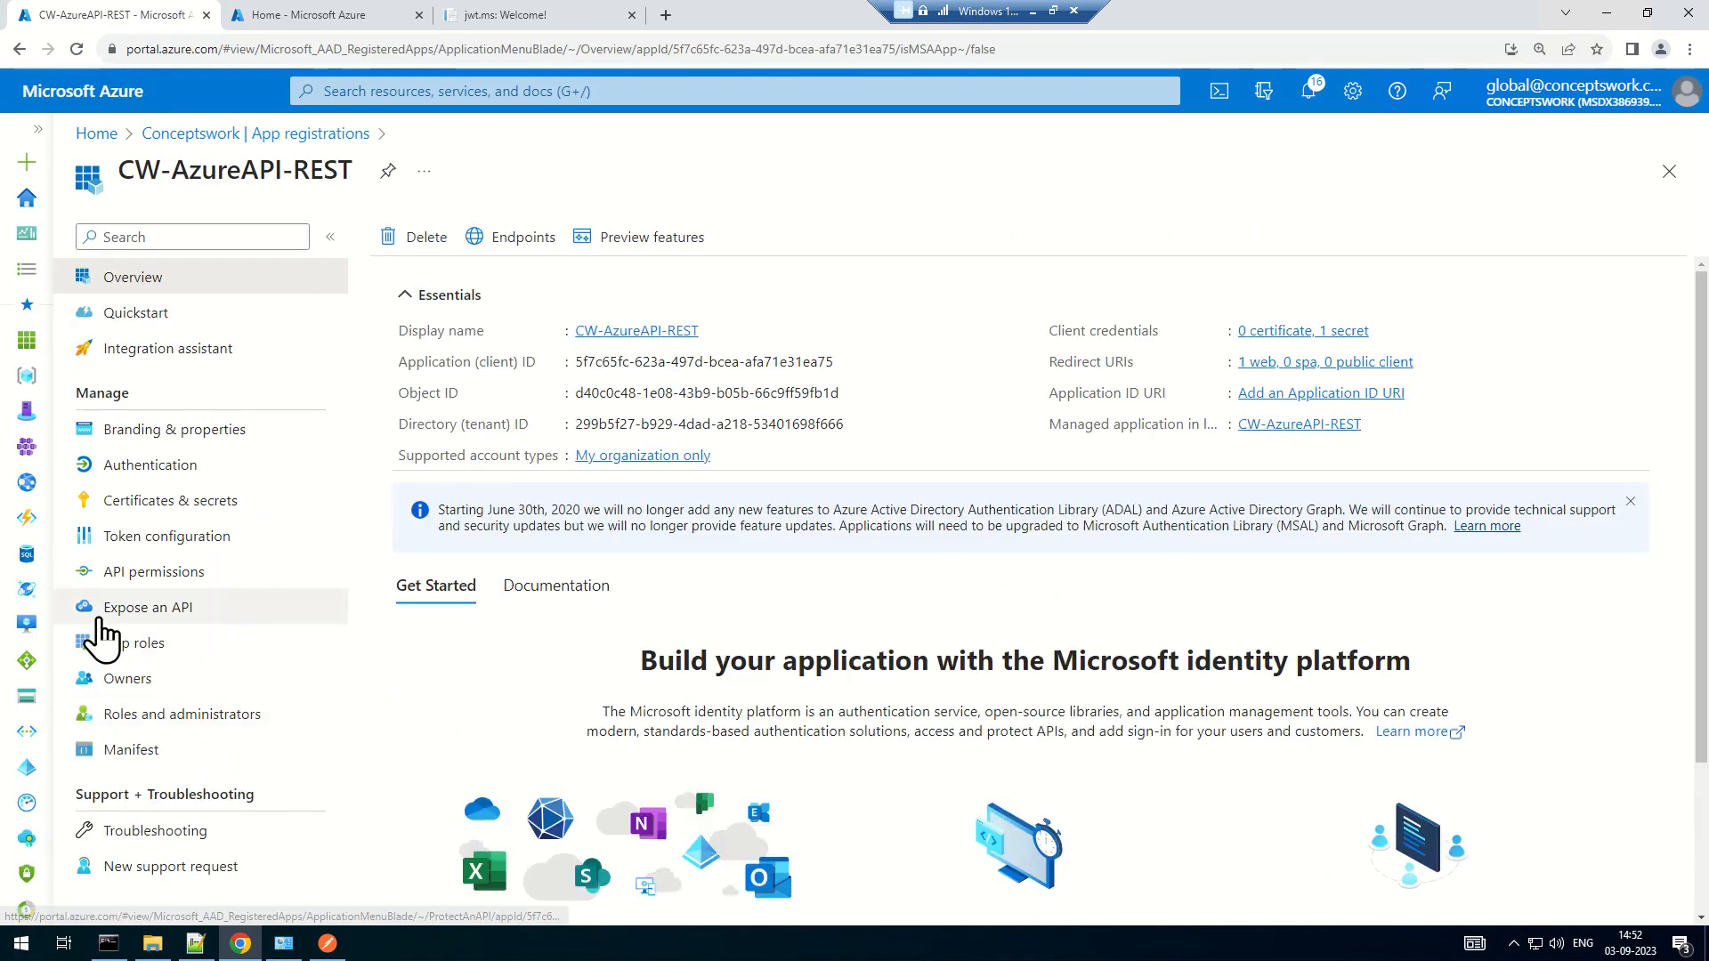
left_click(135, 578)
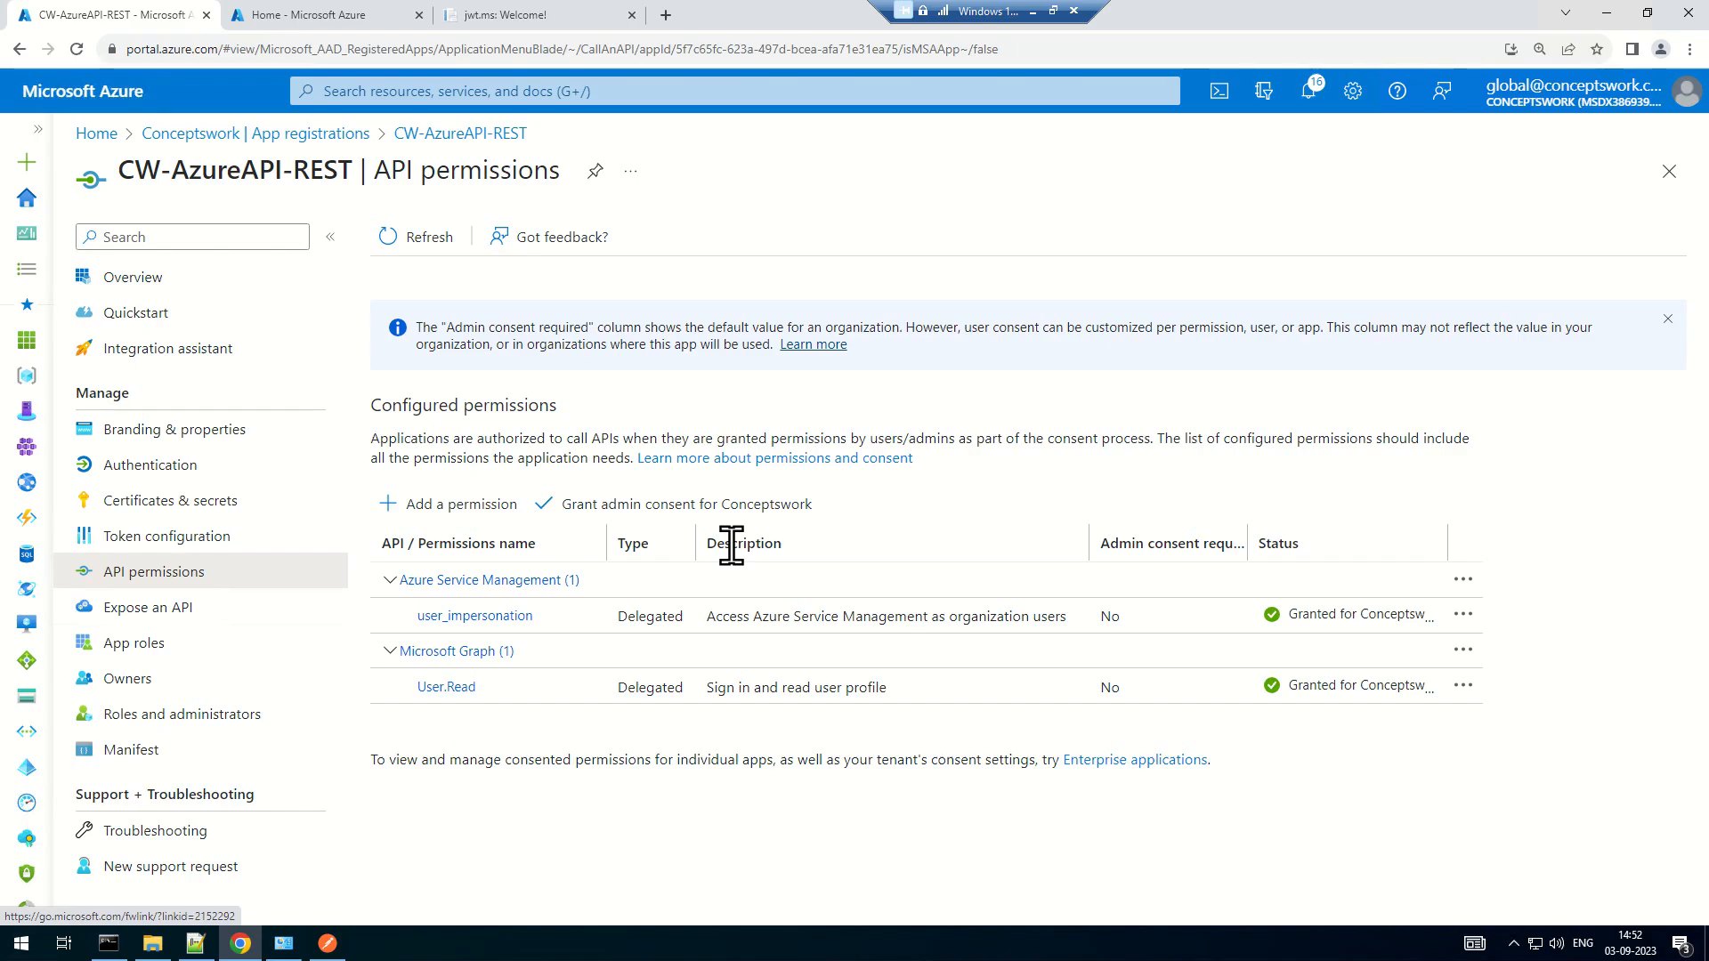
Return to Postman, collapse the response area to enlarge the request settings, and review the OAuth 2.0 token configuration and request URL
key("alt+Tab")
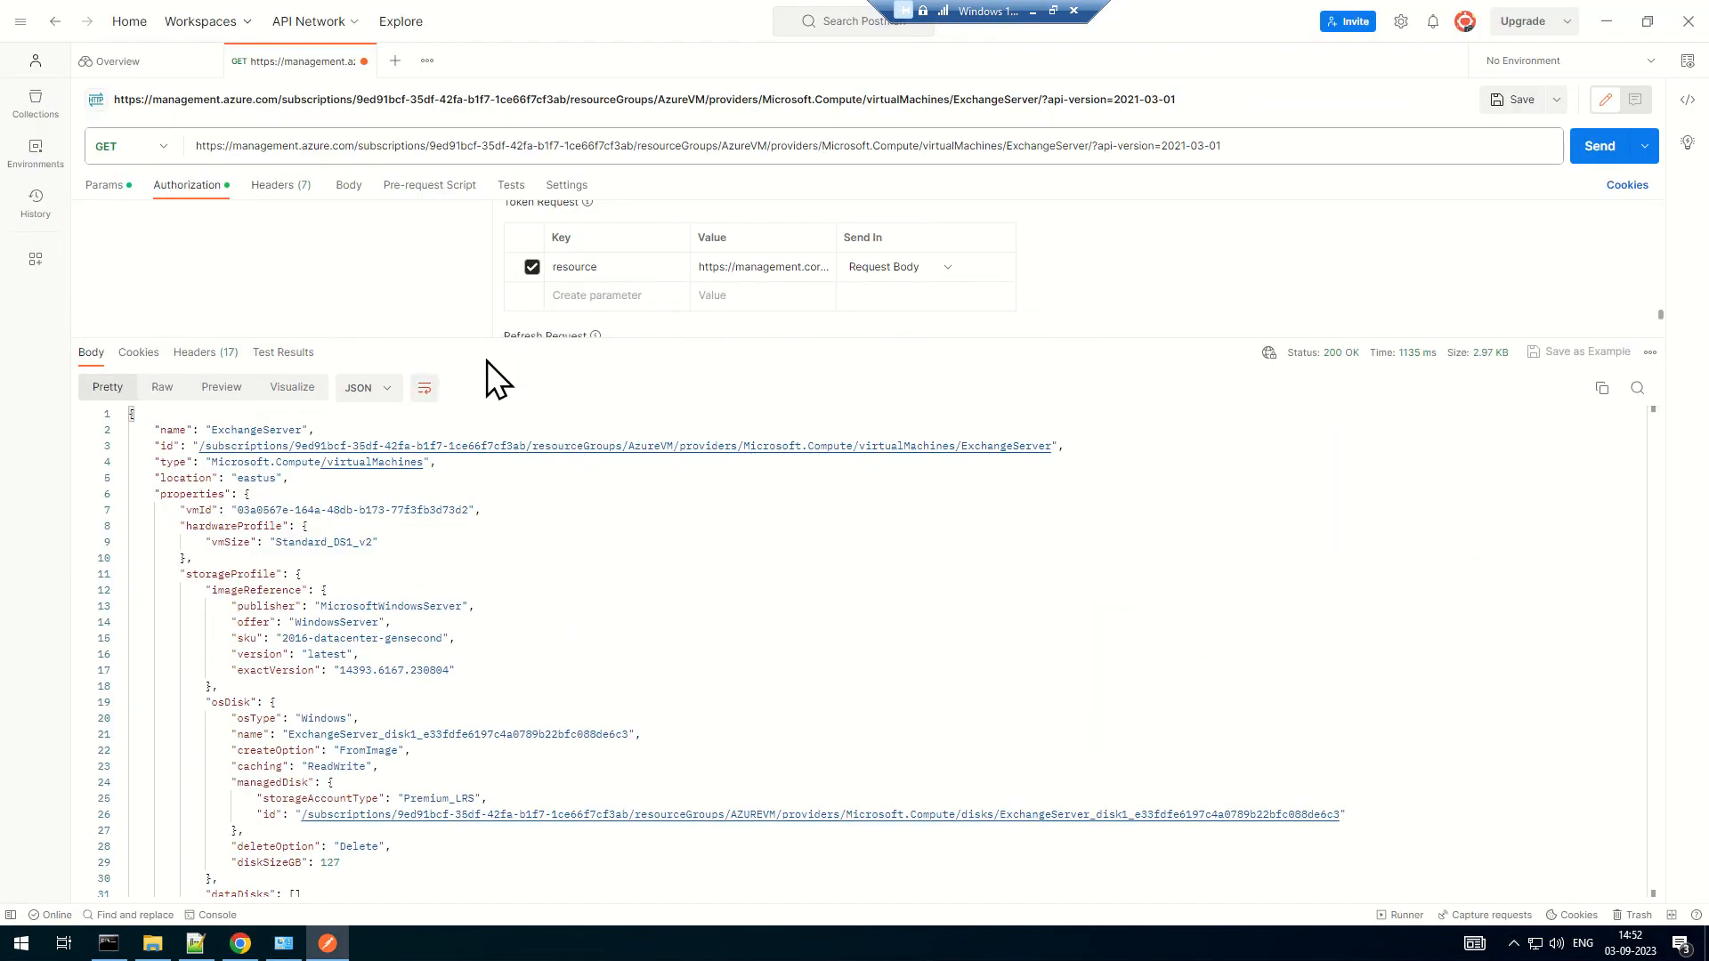
left_click_drag(454, 336, 458, 895)
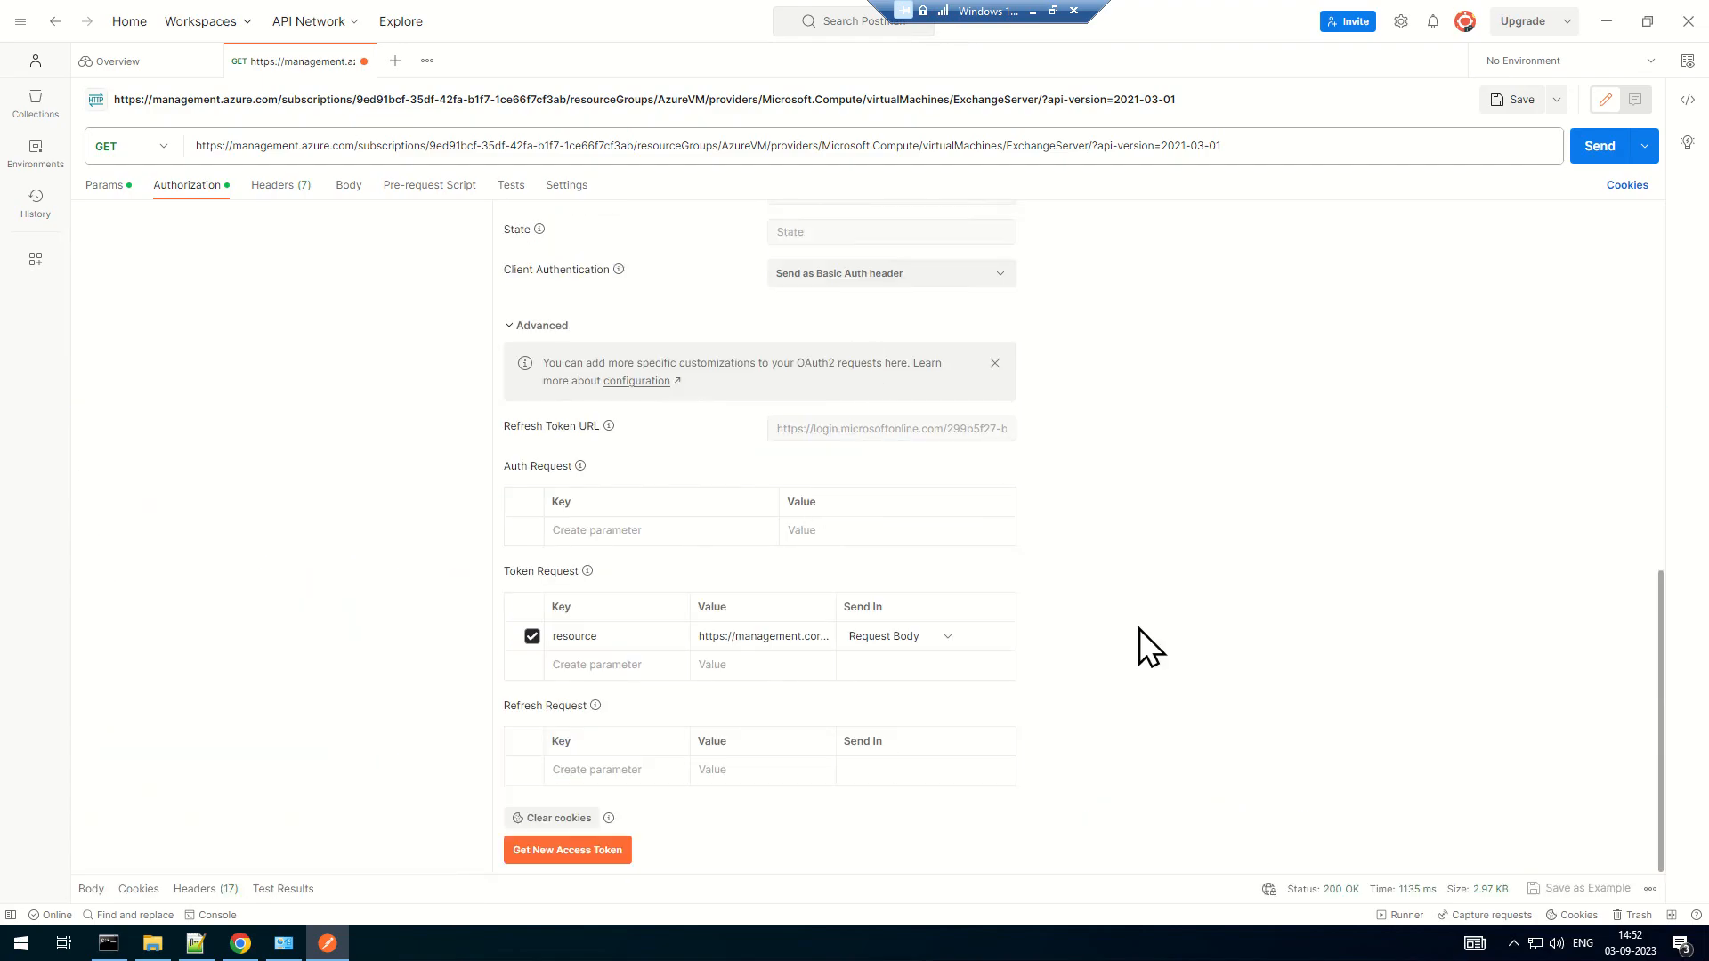
scroll(927, 649, "up", 5)
scroll(927, 563, "down", 5)
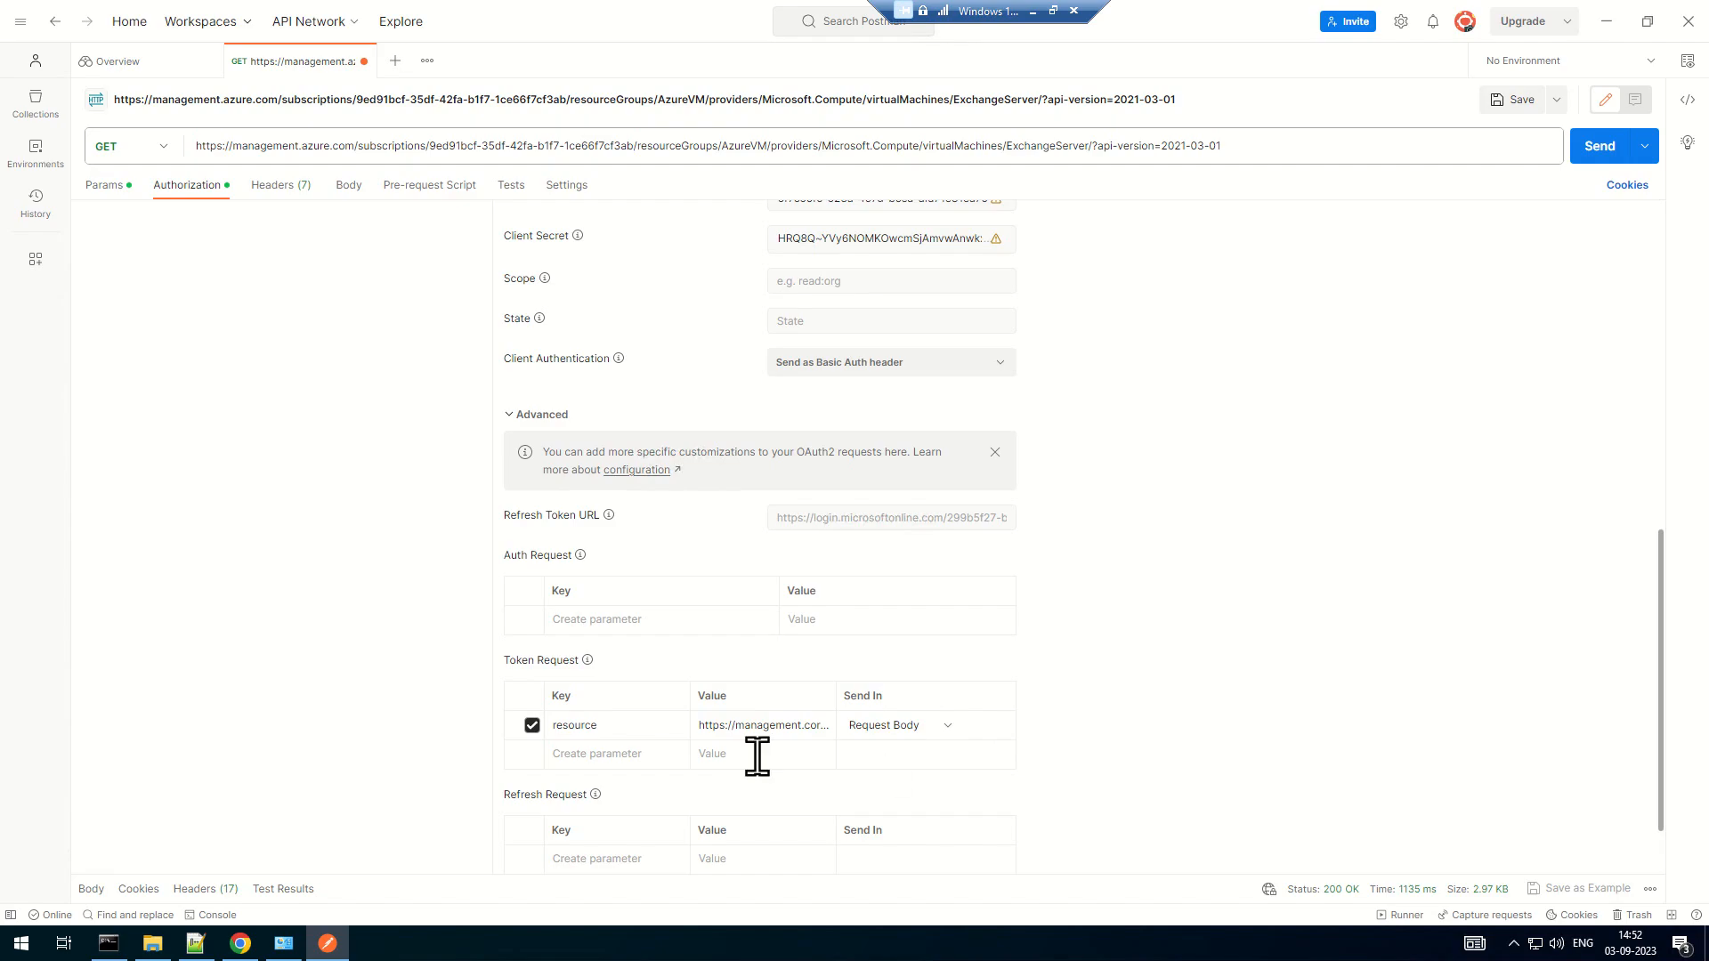
scroll(1123, 637, "up", 3)
left_click(478, 145)
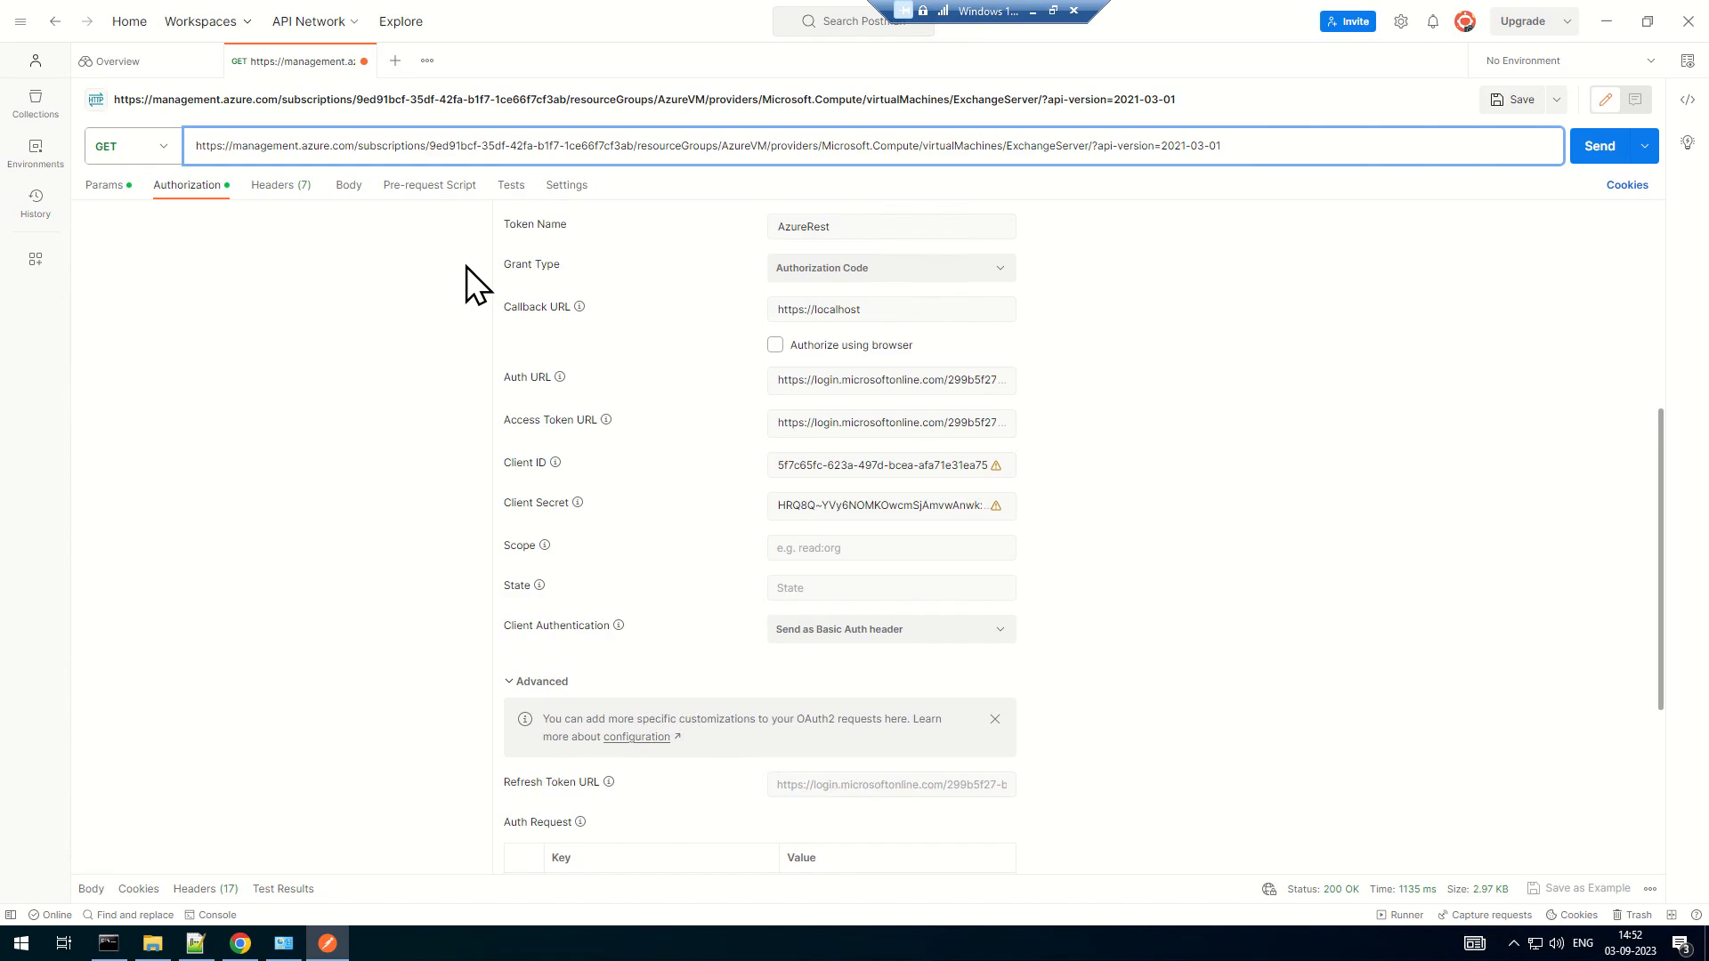